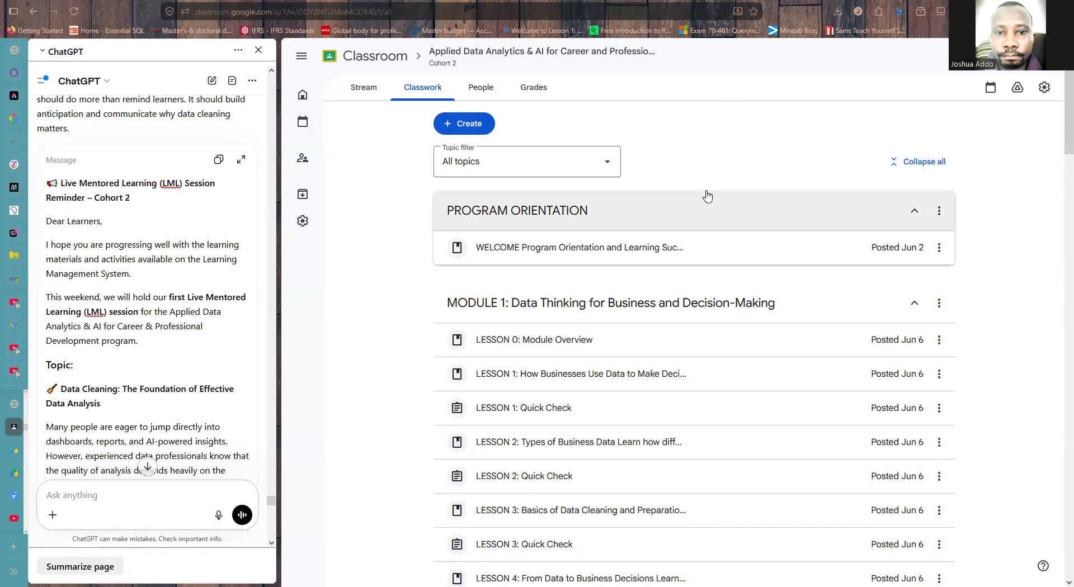
# Collapse the lesson lists of Modules 1 through 6 on the classwork page, leaving Program Orientation expanded.
pyautogui.scroll(-5, 711, 318)
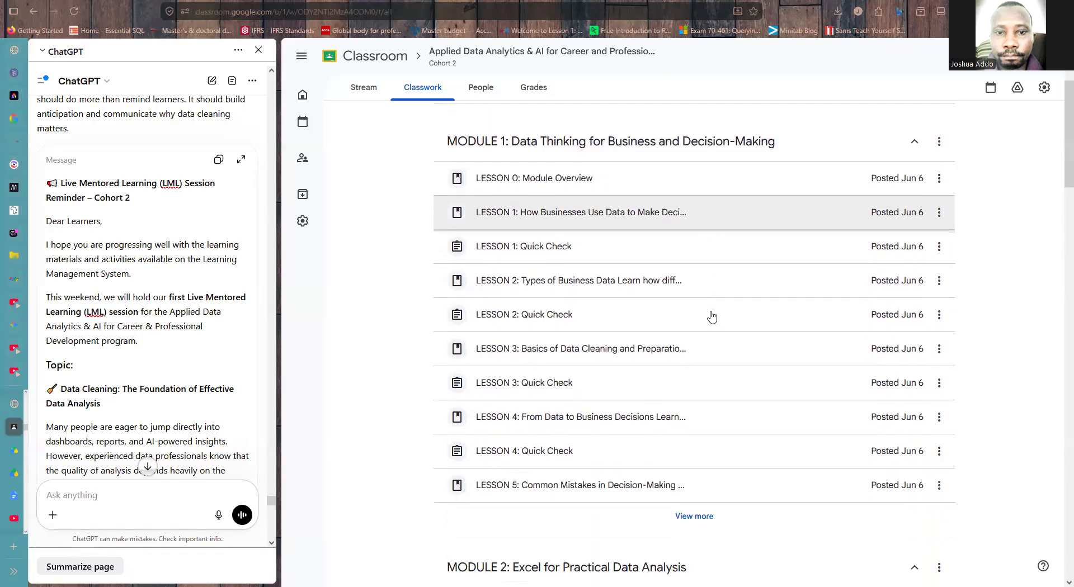
pyautogui.scroll(-1, 711, 317)
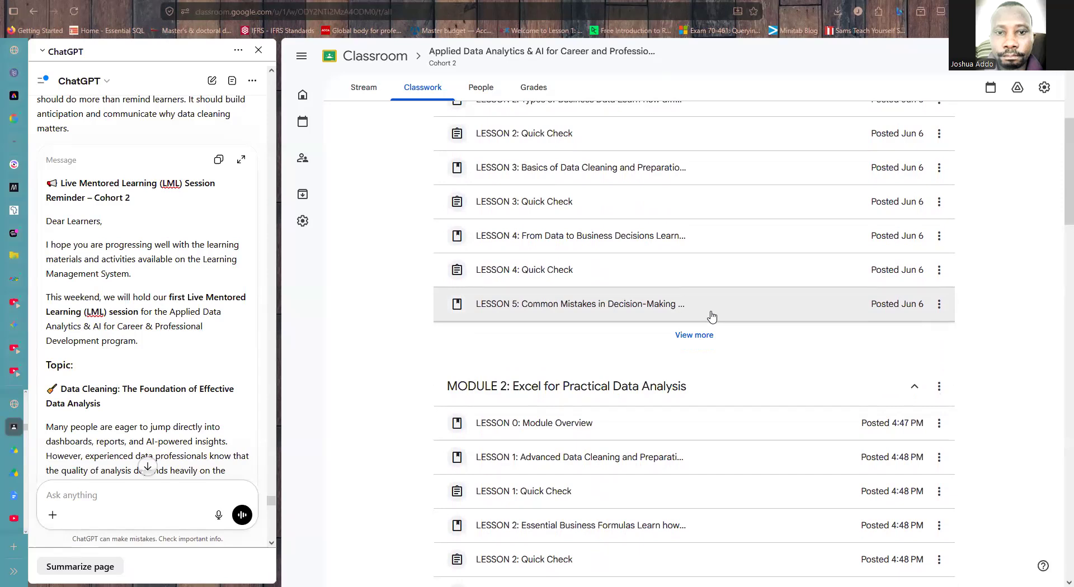
pyautogui.scroll(4, 712, 317)
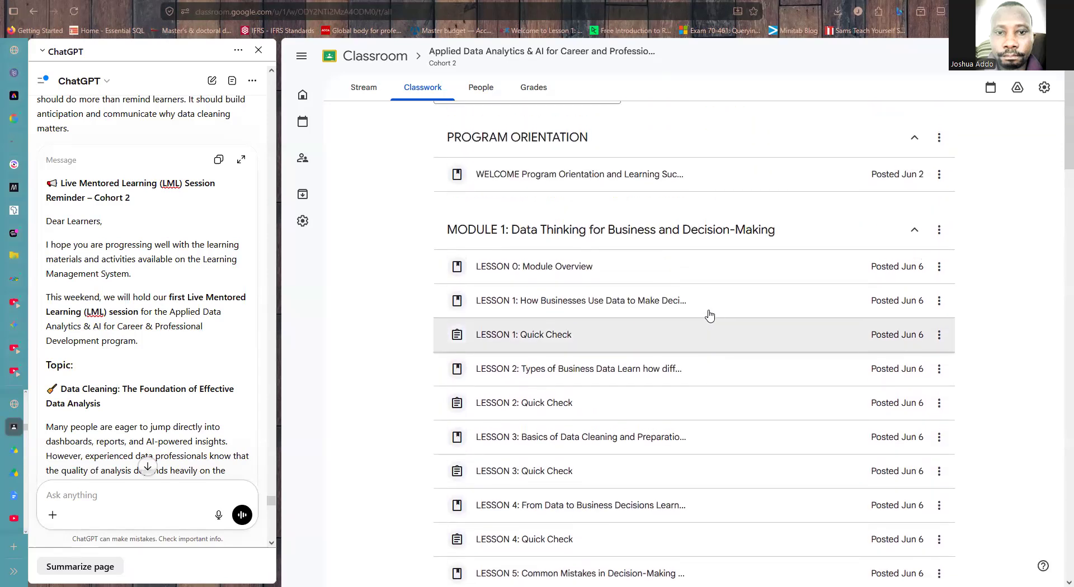
pyautogui.click(646, 242)
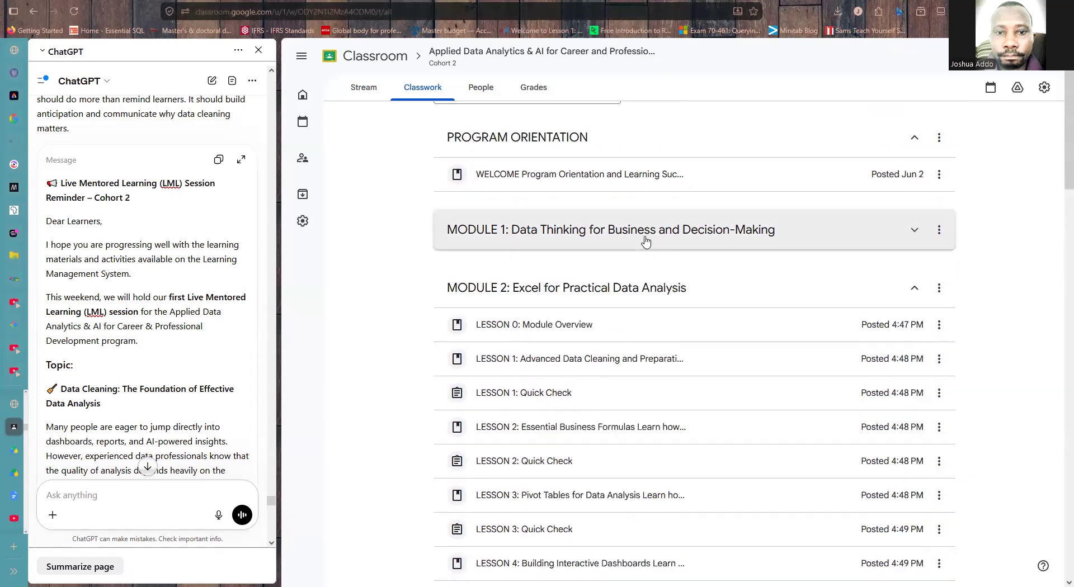
pyautogui.click(654, 289)
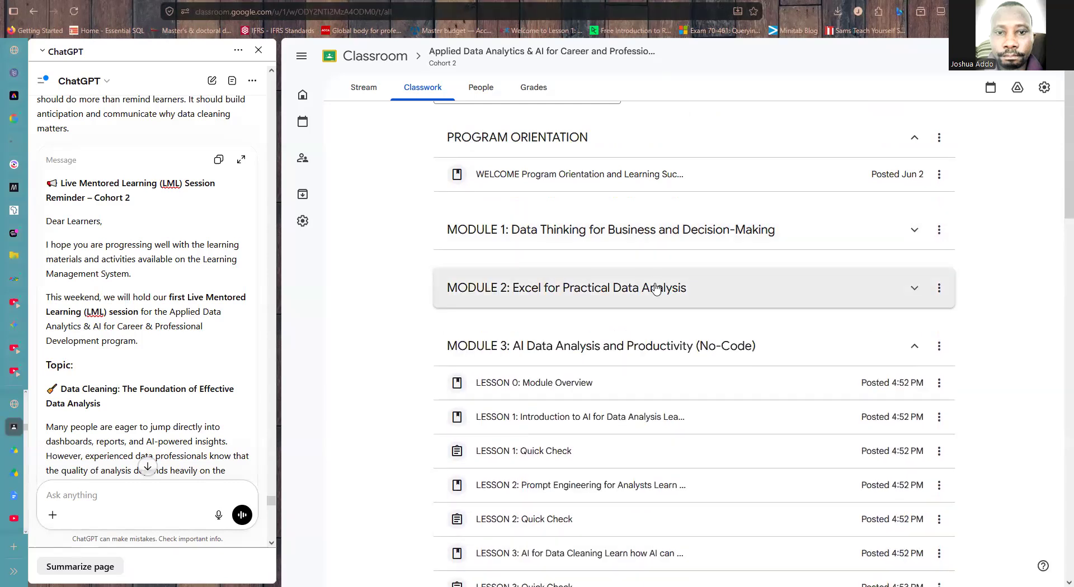
pyautogui.click(658, 344)
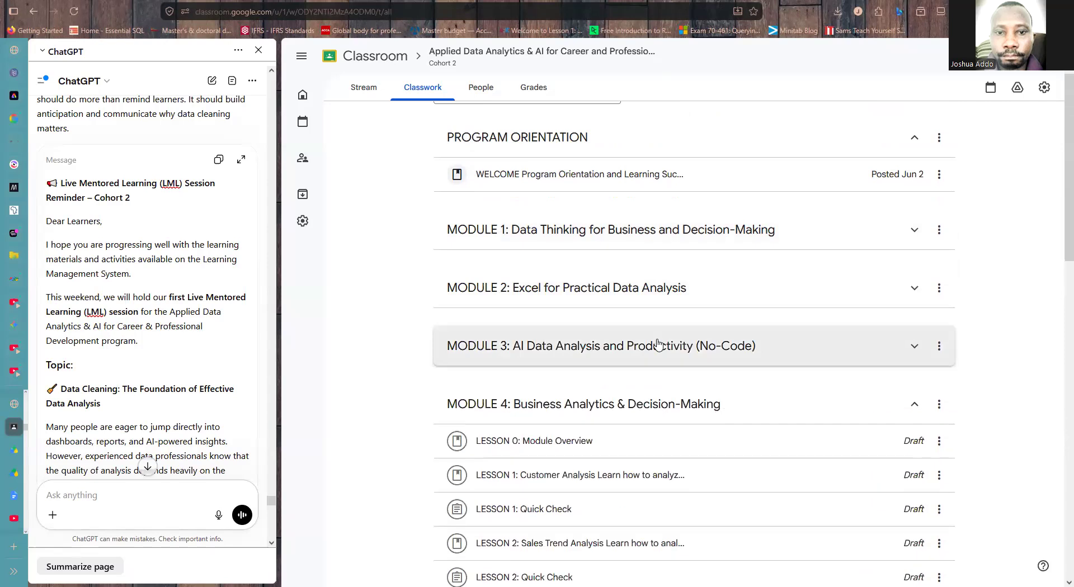
pyautogui.click(635, 404)
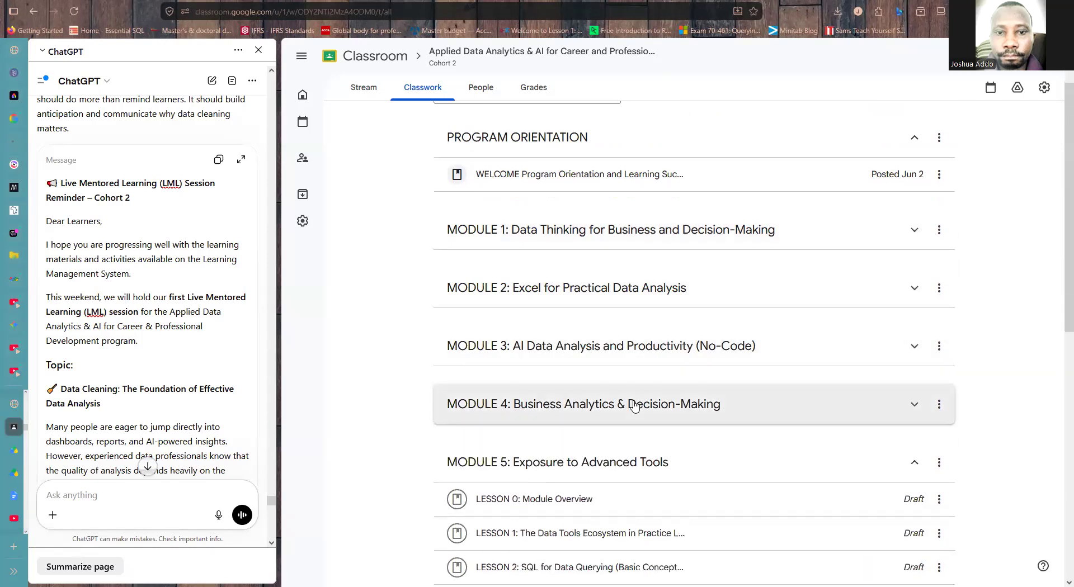
pyautogui.click(626, 464)
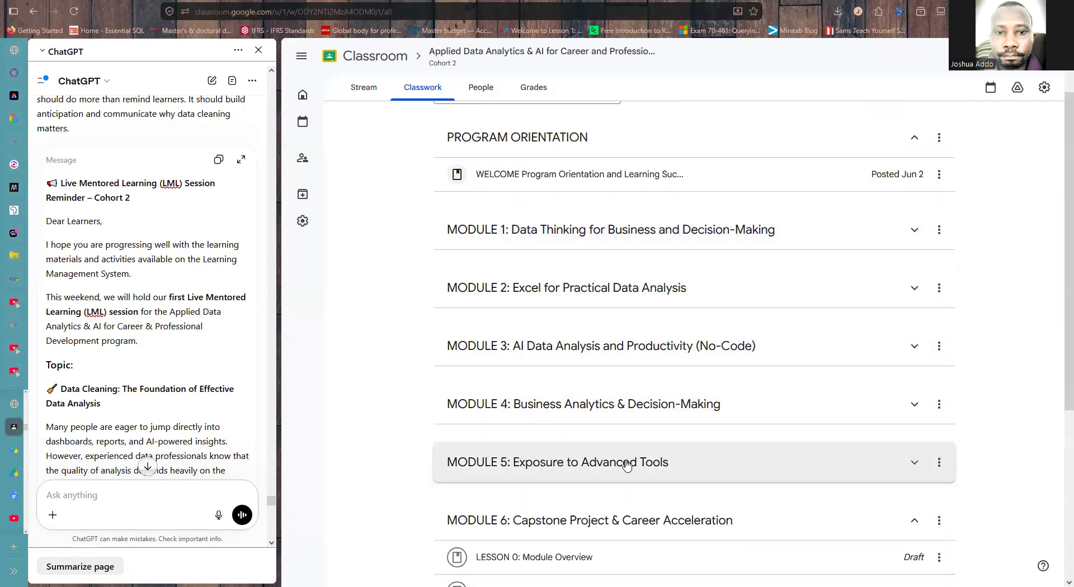
pyautogui.scroll(-1, 638, 448)
pyautogui.click(641, 441)
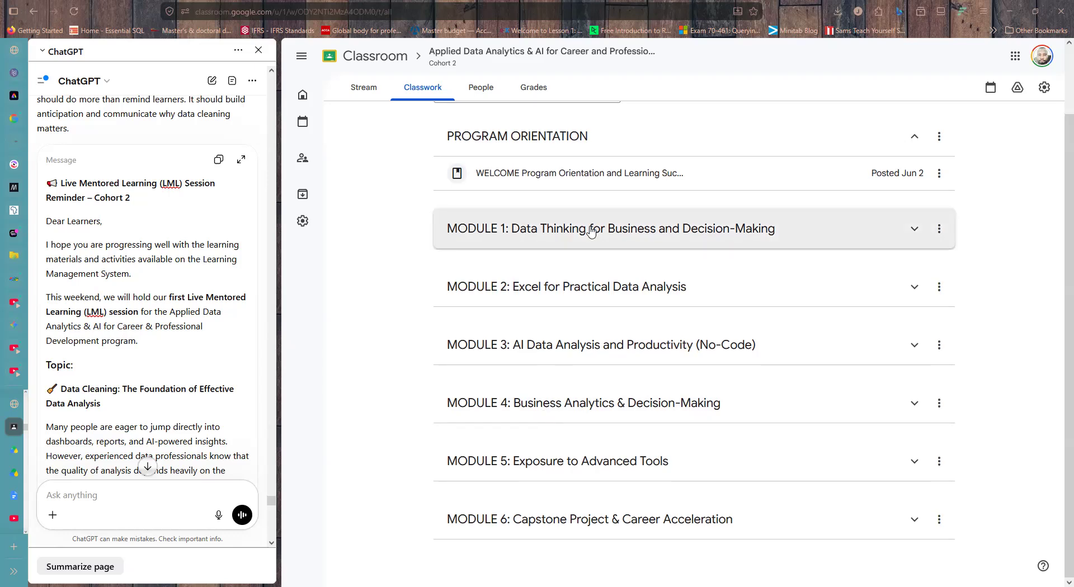
# Expand Module 1: Data Thinking for Business and Decision-Making, review its lessons and quick checks, and collapse it again.
pyautogui.click(566, 193)
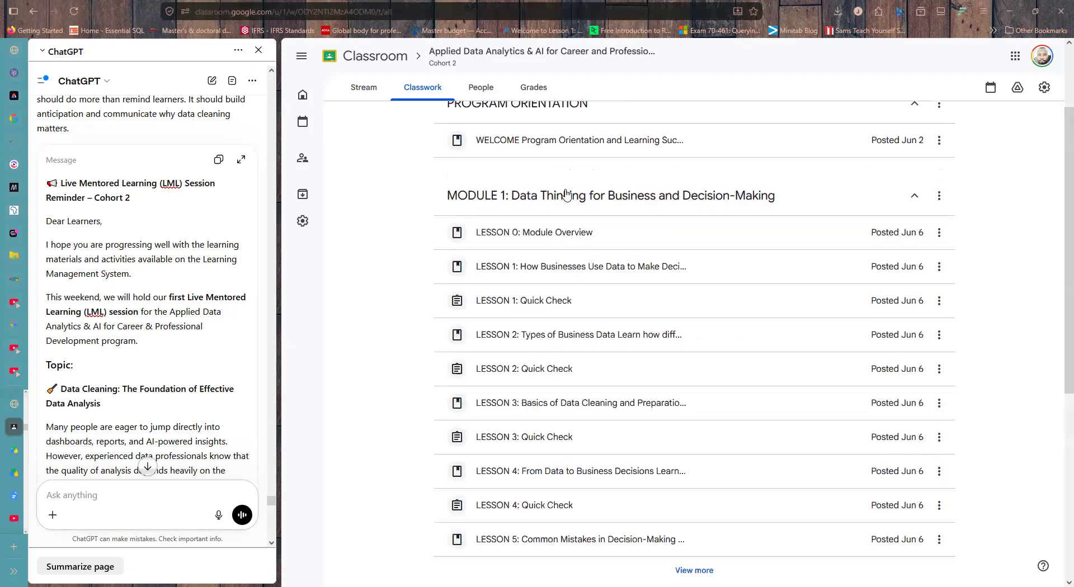
pyautogui.scroll(-1, 567, 194)
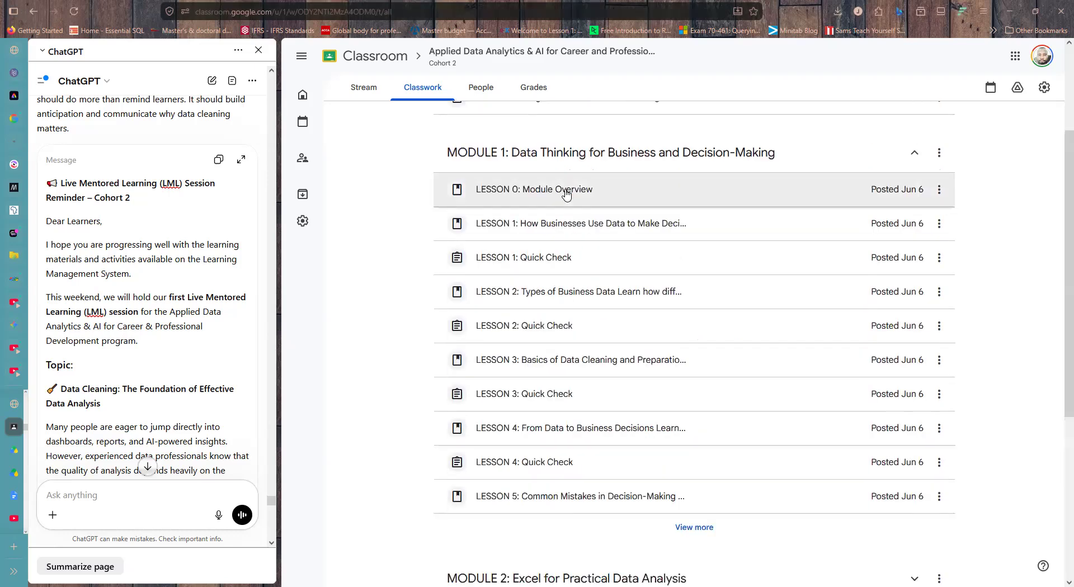
pyautogui.scroll(-1, 567, 194)
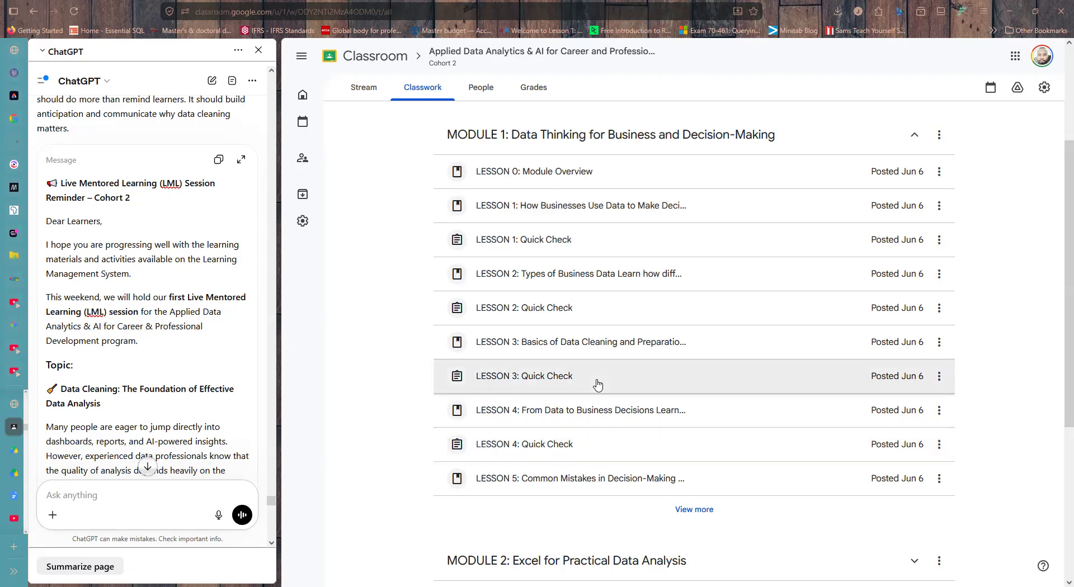
pyautogui.scroll(-1, 597, 385)
pyautogui.scroll(1, 597, 385)
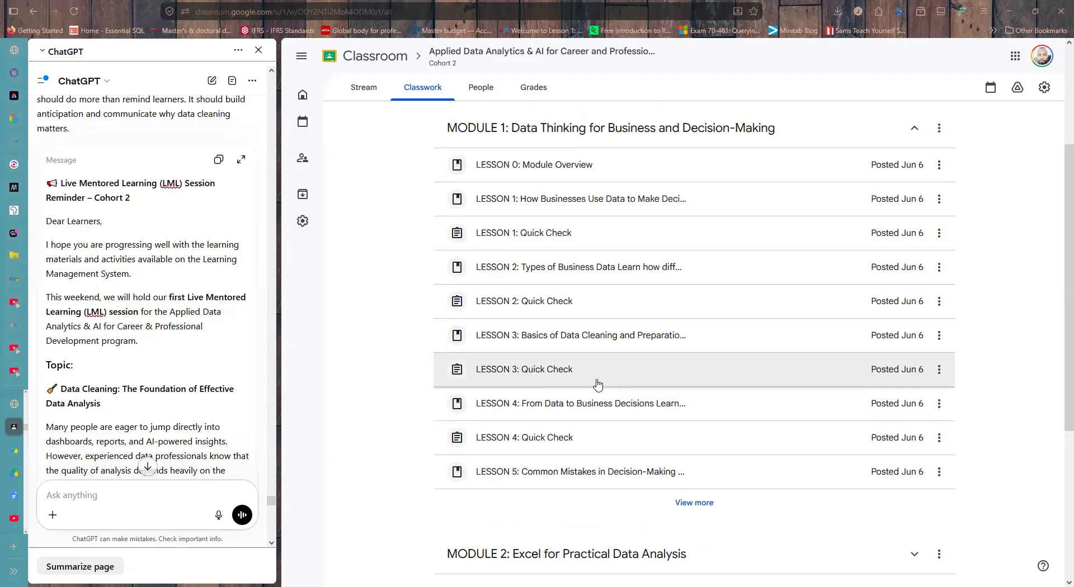
pyautogui.scroll(1, 597, 385)
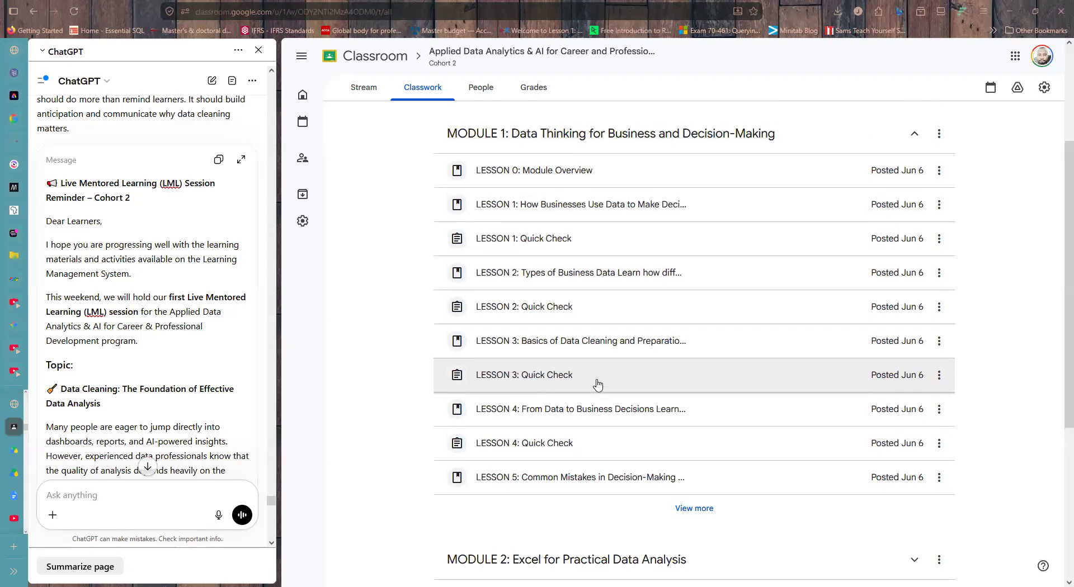
pyautogui.scroll(1, 598, 384)
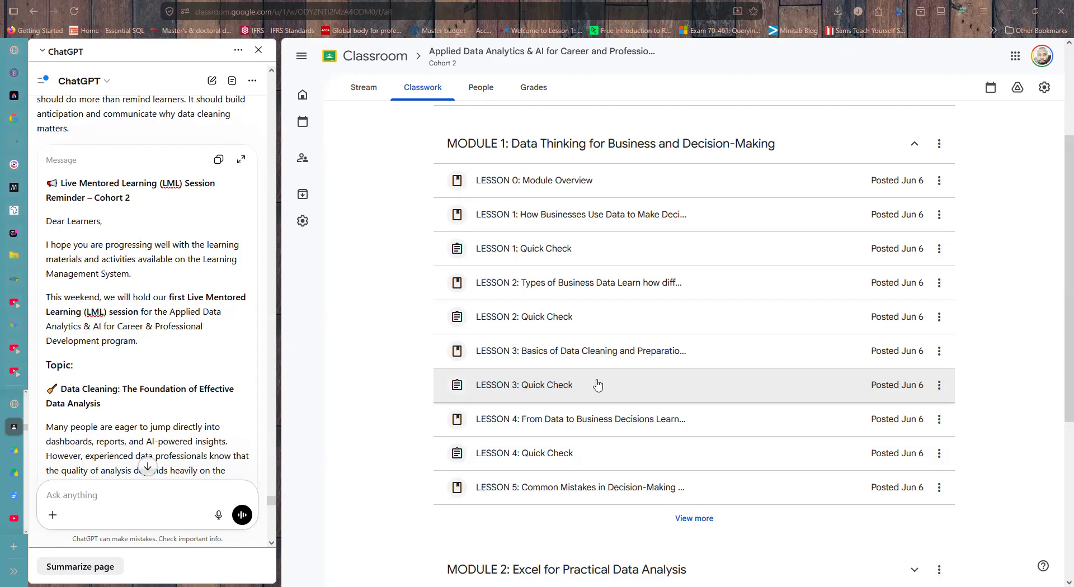
pyautogui.click(574, 154)
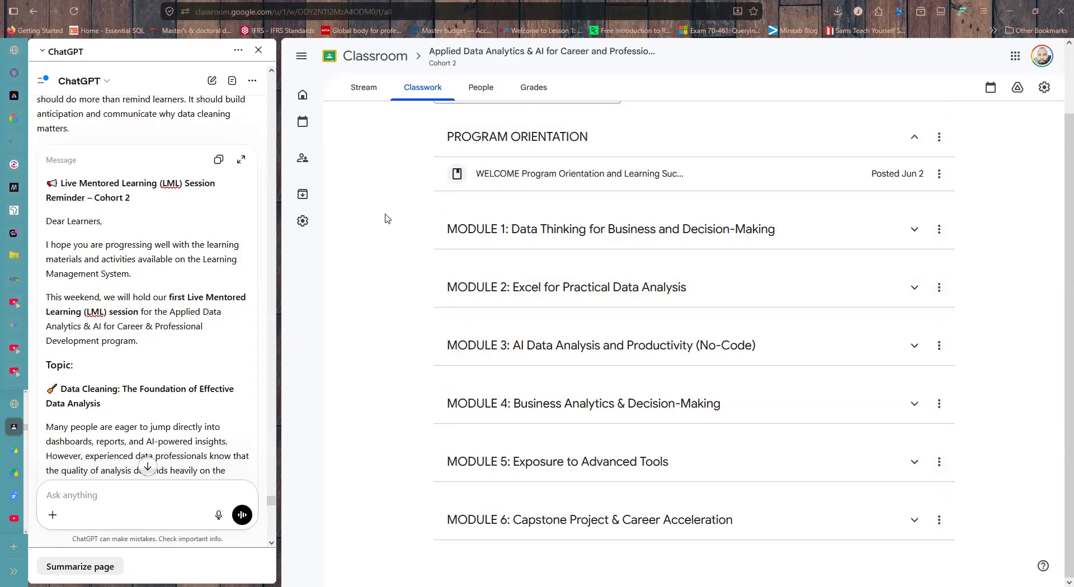
# Expand the WELCOME Program Orientation material under Program Orientation and examine its introductory text.
pyautogui.scroll(1, 384, 218)
pyautogui.scroll(1, 385, 218)
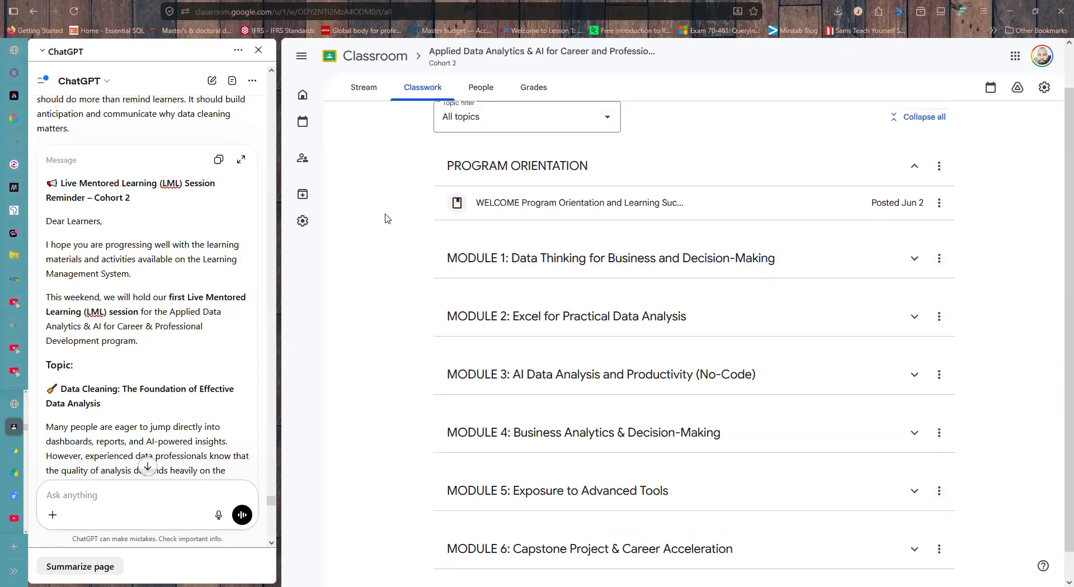
pyautogui.scroll(1, 385, 218)
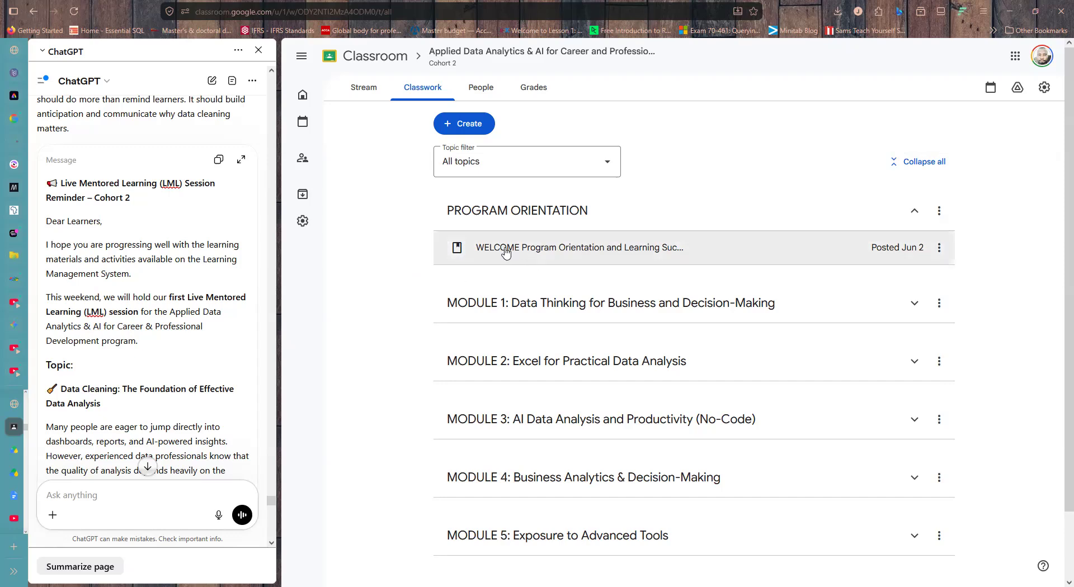
pyautogui.click(541, 255)
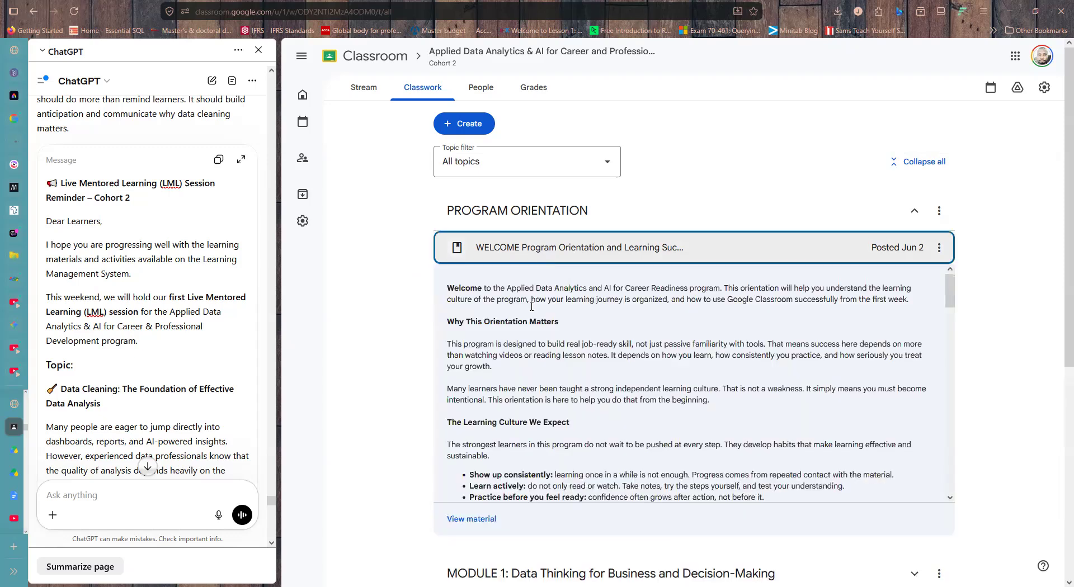
pyautogui.scroll(-1, 374, 329)
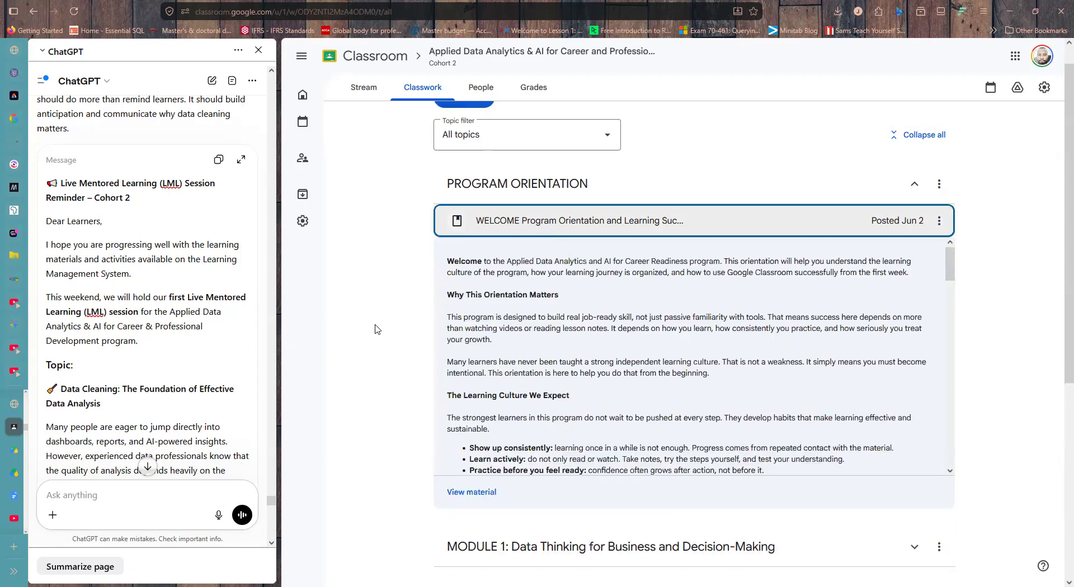
pyautogui.scroll(-1, 374, 330)
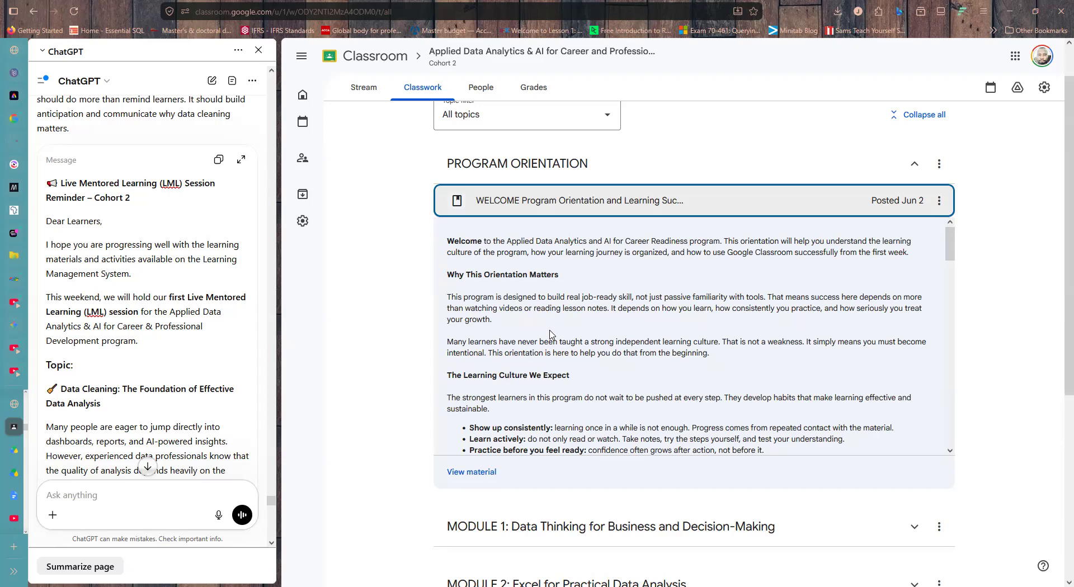
pyautogui.scroll(-1, 550, 334)
pyautogui.scroll(1, 549, 334)
# Open the Google Classroom home page at classroom.google.com in a new browser tab.
pyautogui.moveTo(14, 506)
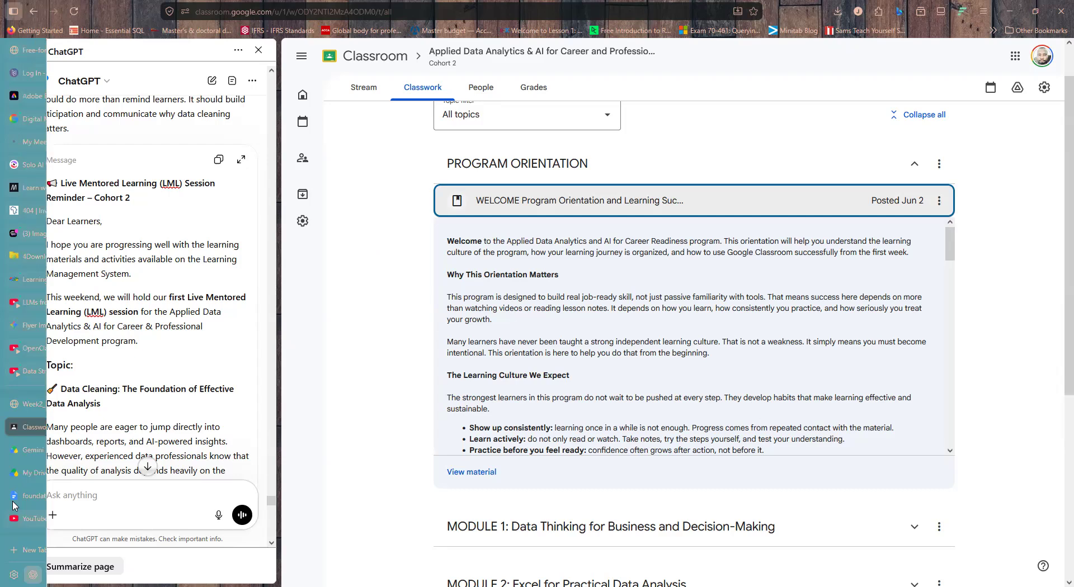
pyautogui.click(70, 551)
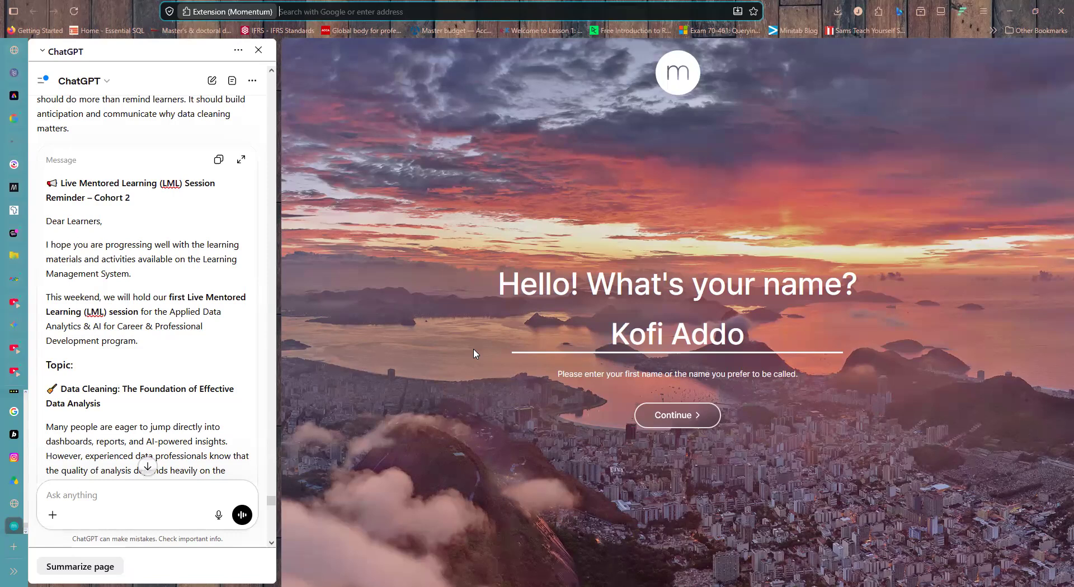
pyautogui.write('classroom.google.com/')
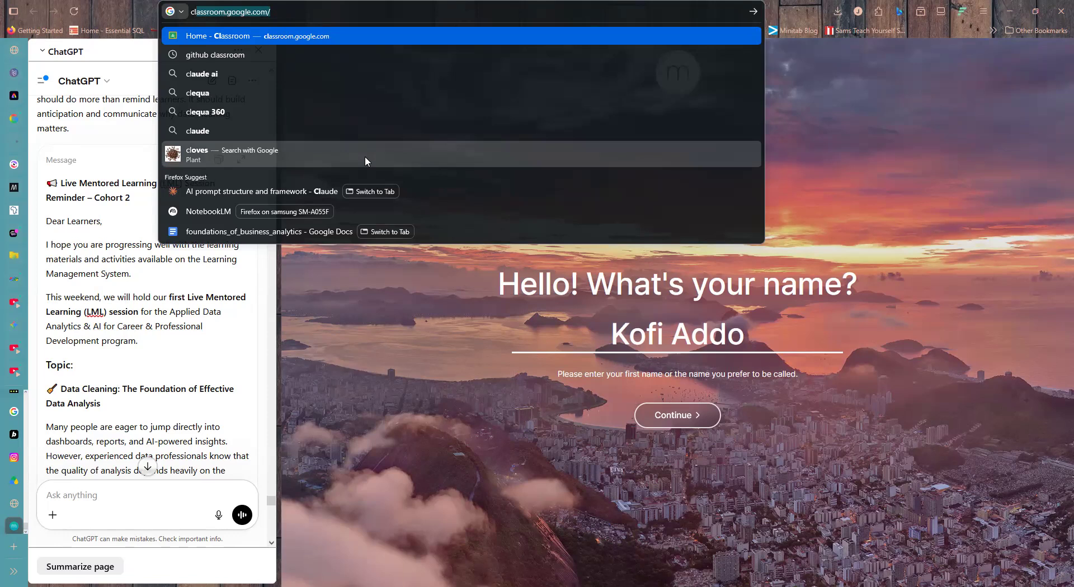
pyautogui.press('Return')
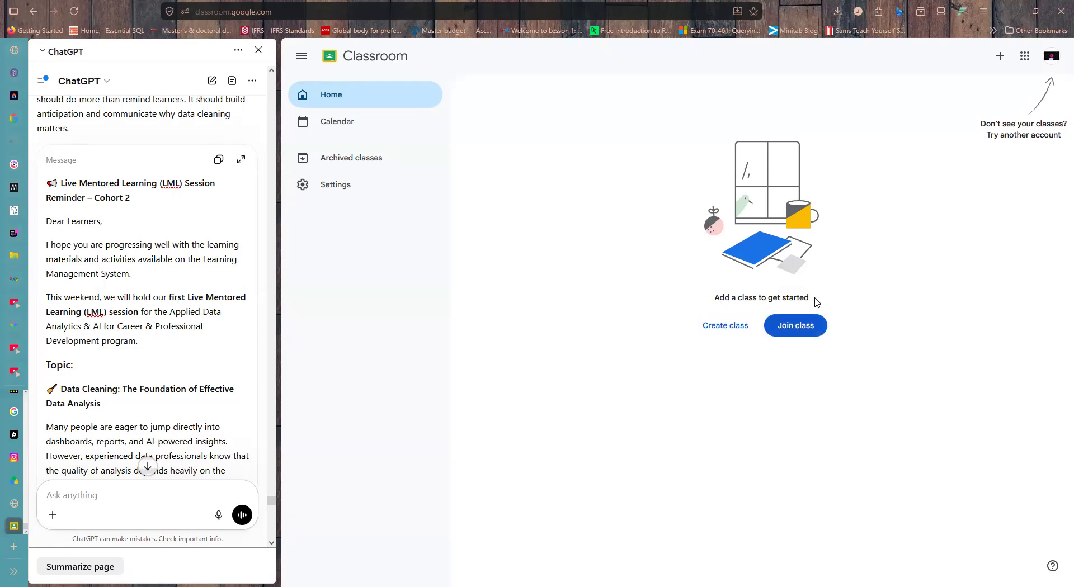
# Show the options for joining or creating a class, view the Join class form with its class code field, and cancel it.
pyautogui.click(1000, 60)
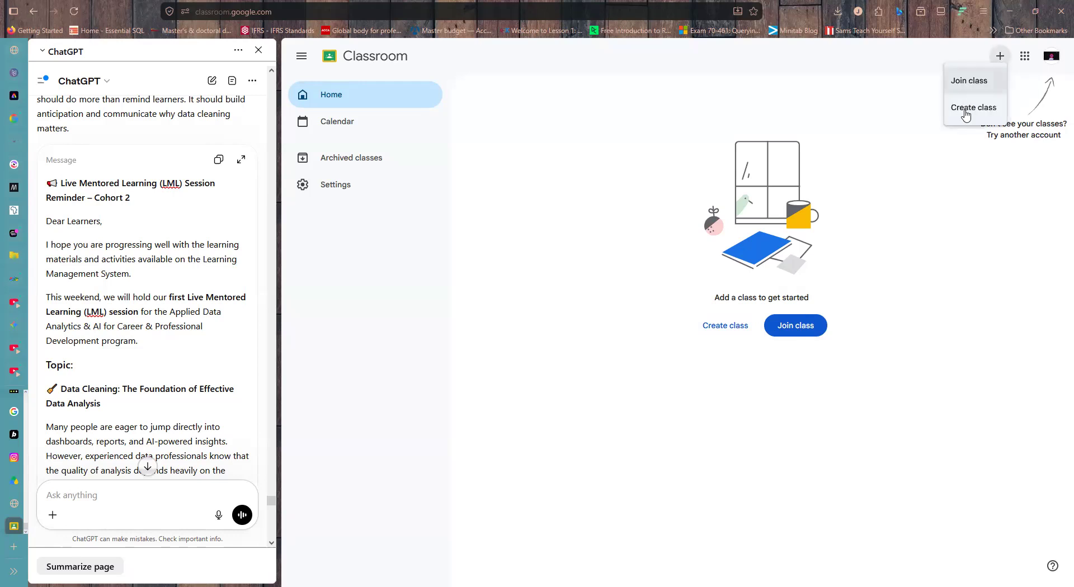
pyautogui.click(861, 155)
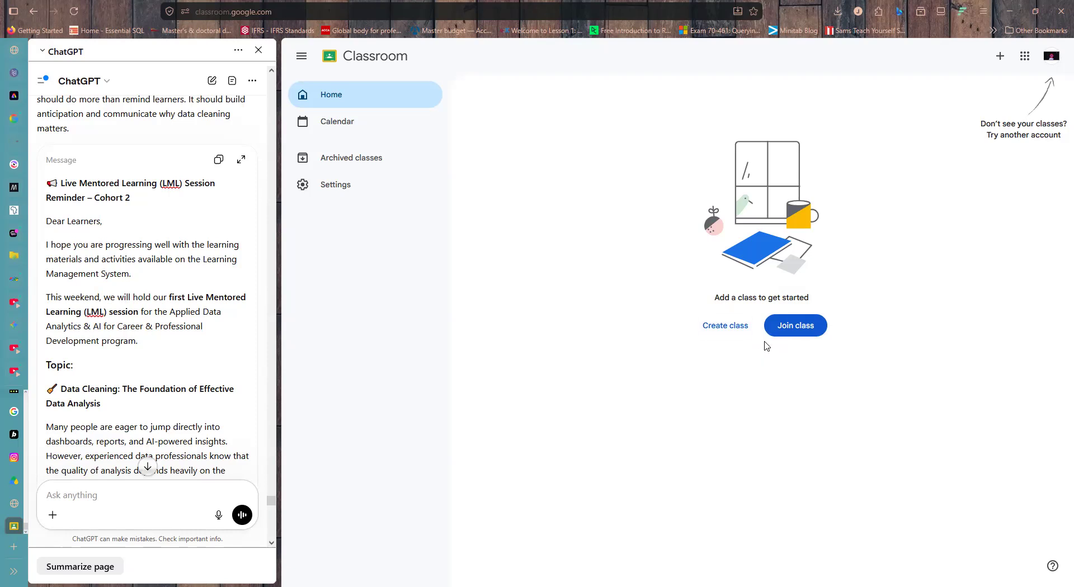
pyautogui.click(798, 331)
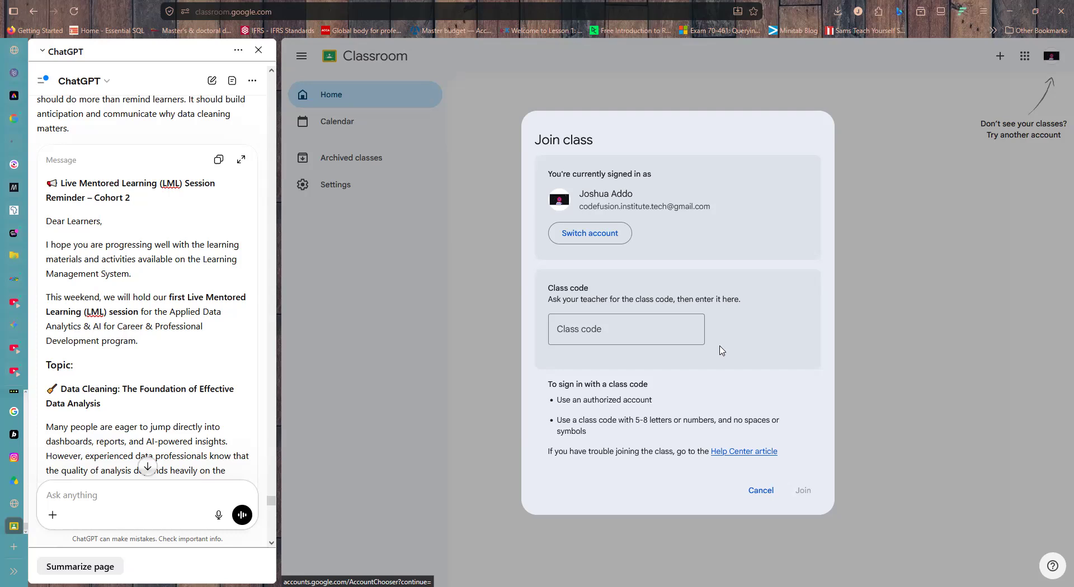
pyautogui.click(769, 493)
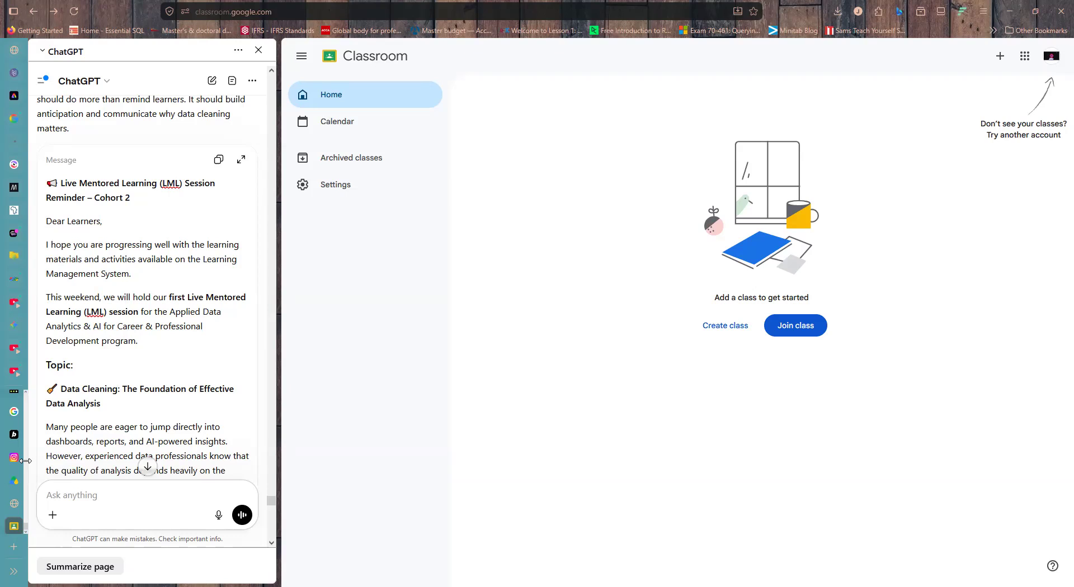
# Return to the already open classwork page of the Applied Data Analytics course and examine the posted and draft Module 3 lessons.
pyautogui.moveTo(68, 509)
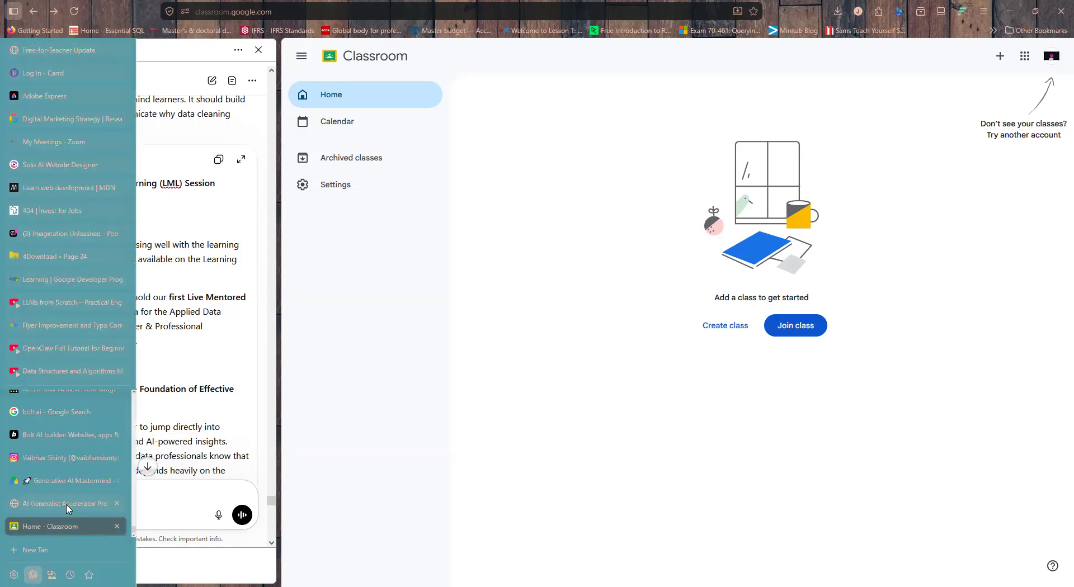
pyautogui.scroll(2, 68, 508)
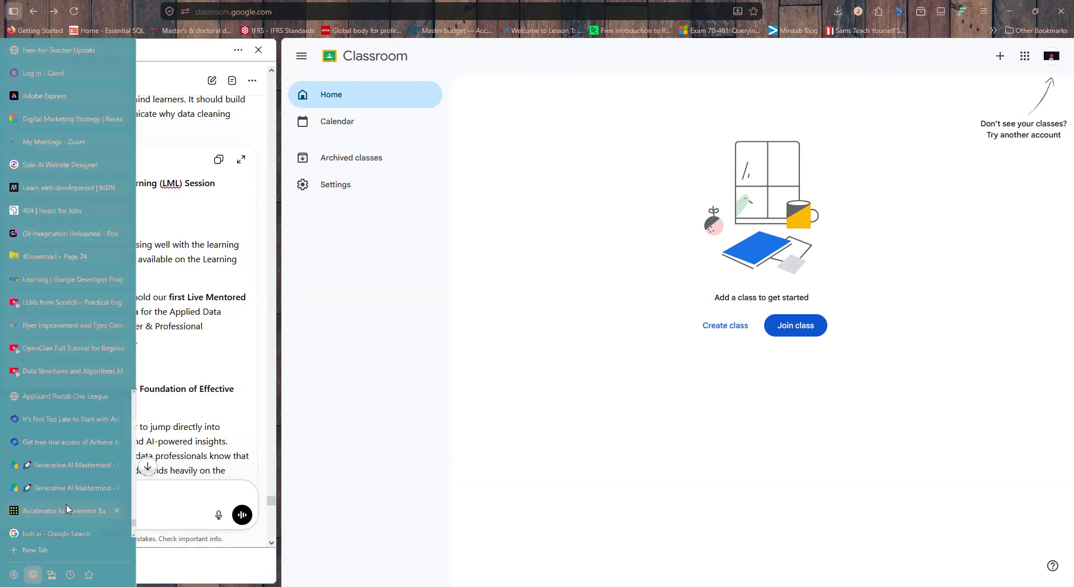
pyautogui.scroll(-2, 67, 508)
pyautogui.scroll(-3, 67, 508)
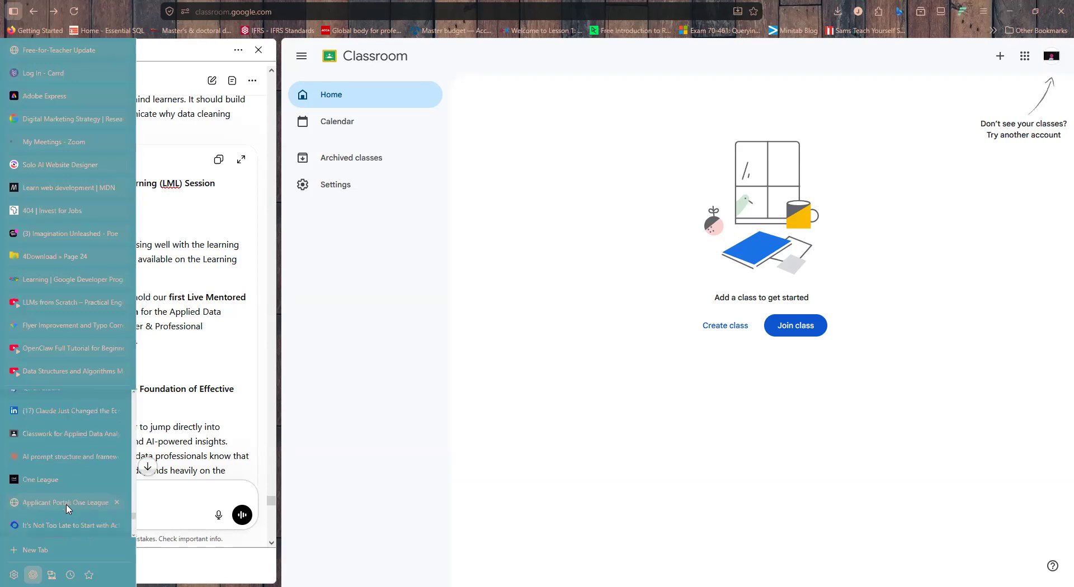
pyautogui.scroll(2, 67, 508)
pyautogui.click(58, 488)
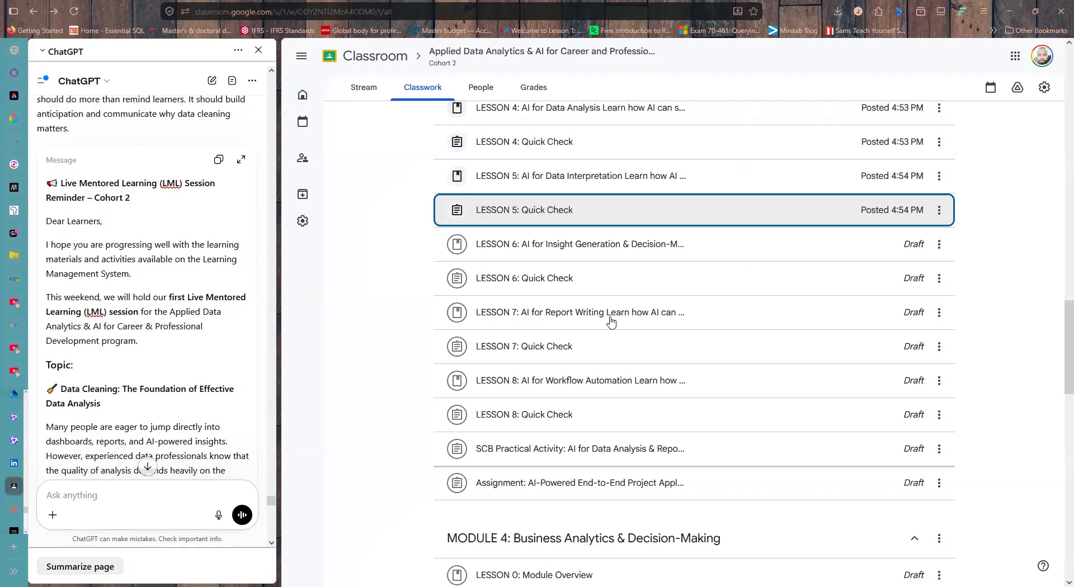
pyautogui.scroll(1, 611, 322)
pyautogui.scroll(1, 611, 323)
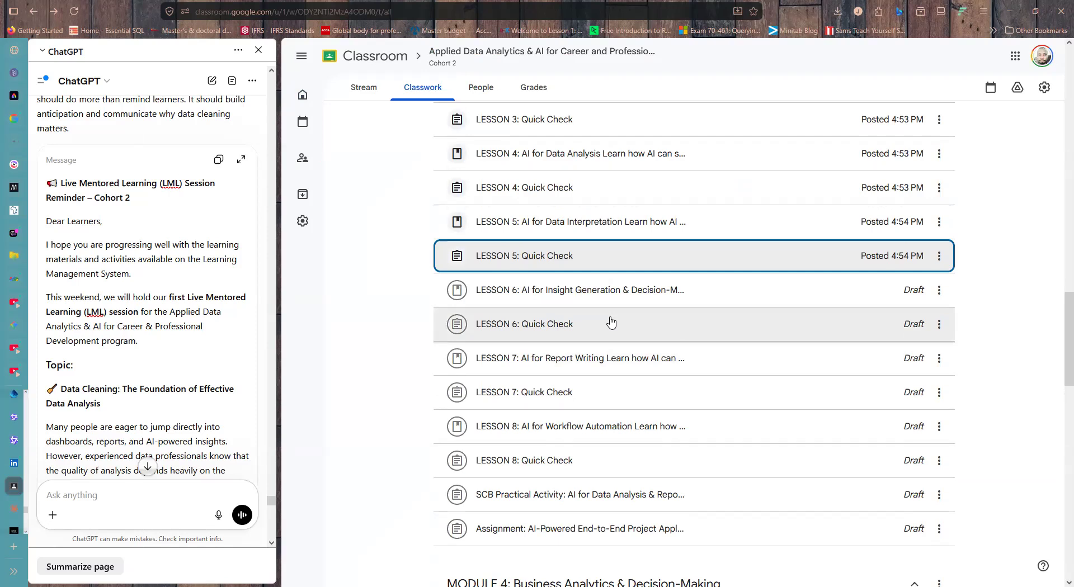
pyautogui.click(421, 526)
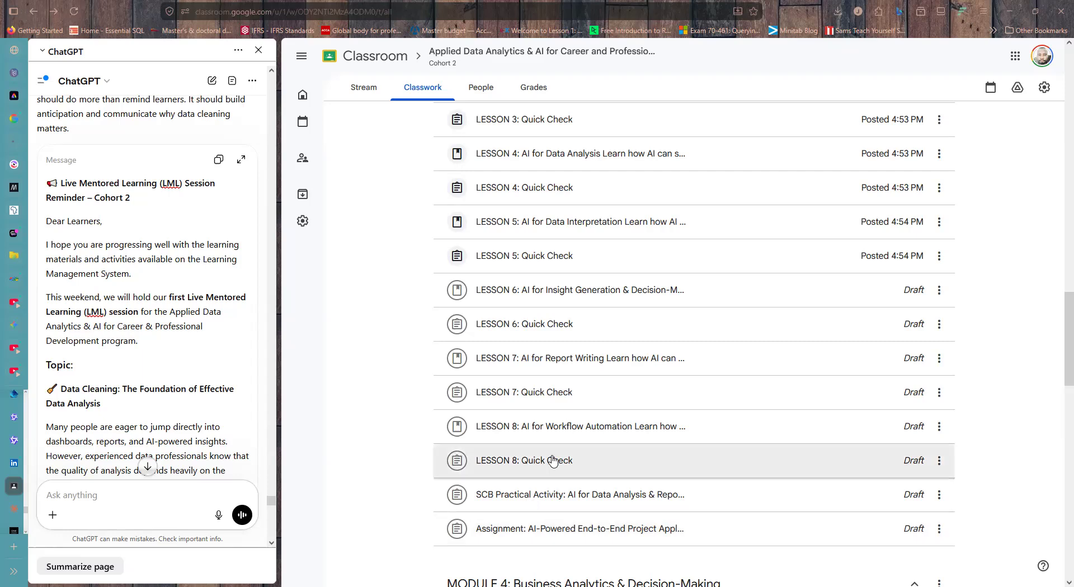
pyautogui.scroll(-1, 610, 338)
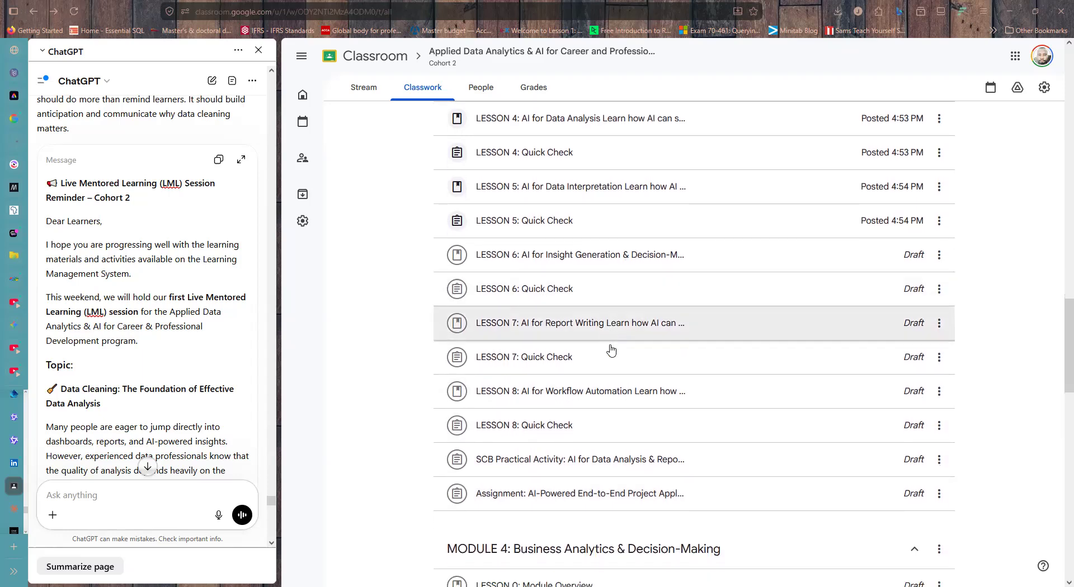
pyautogui.scroll(1, 709, 305)
pyautogui.scroll(1, 711, 305)
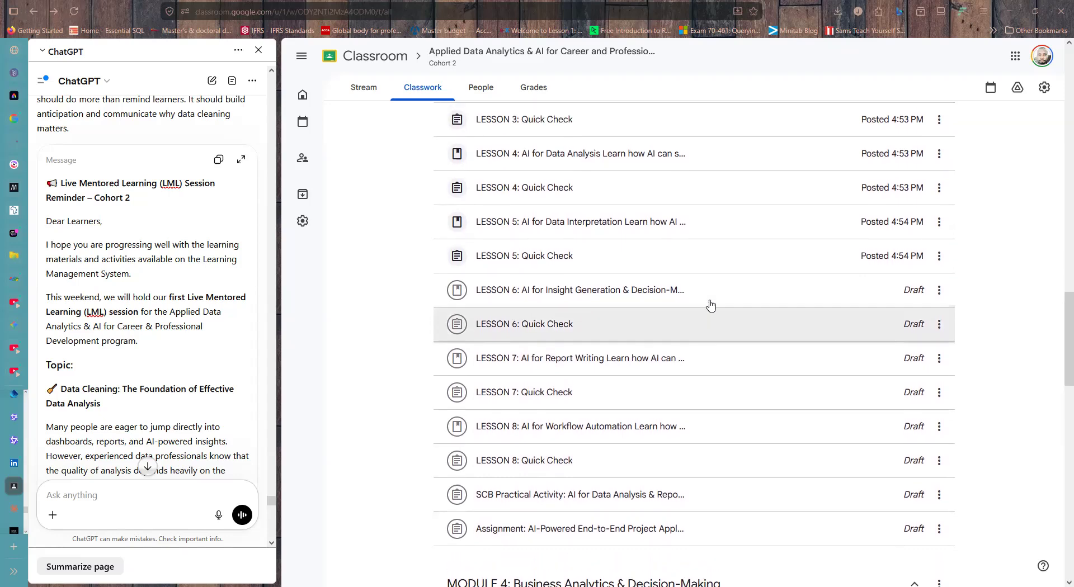
pyautogui.scroll(1, 720, 334)
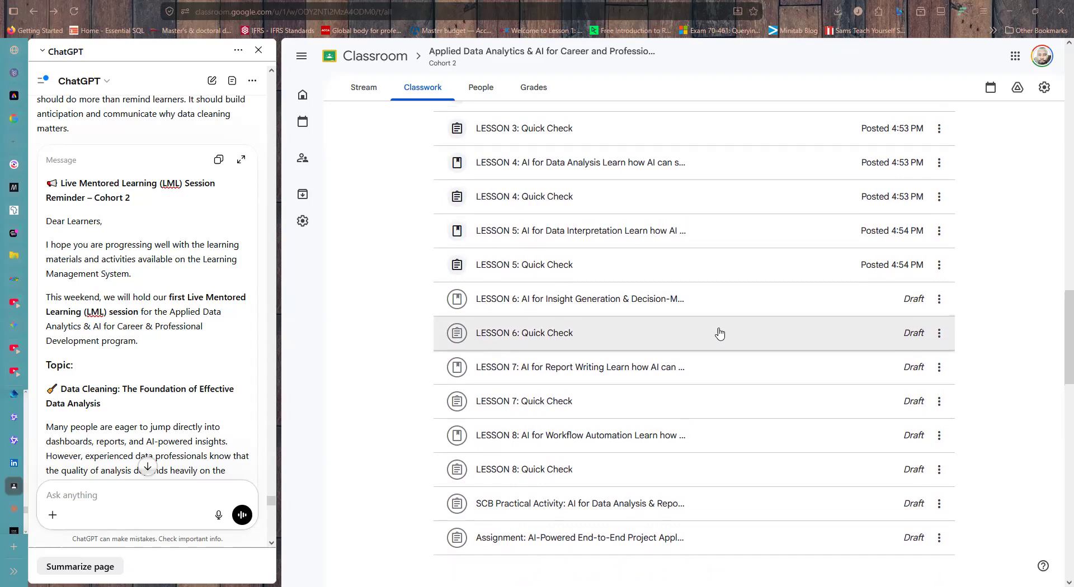
pyautogui.scroll(-1, 720, 334)
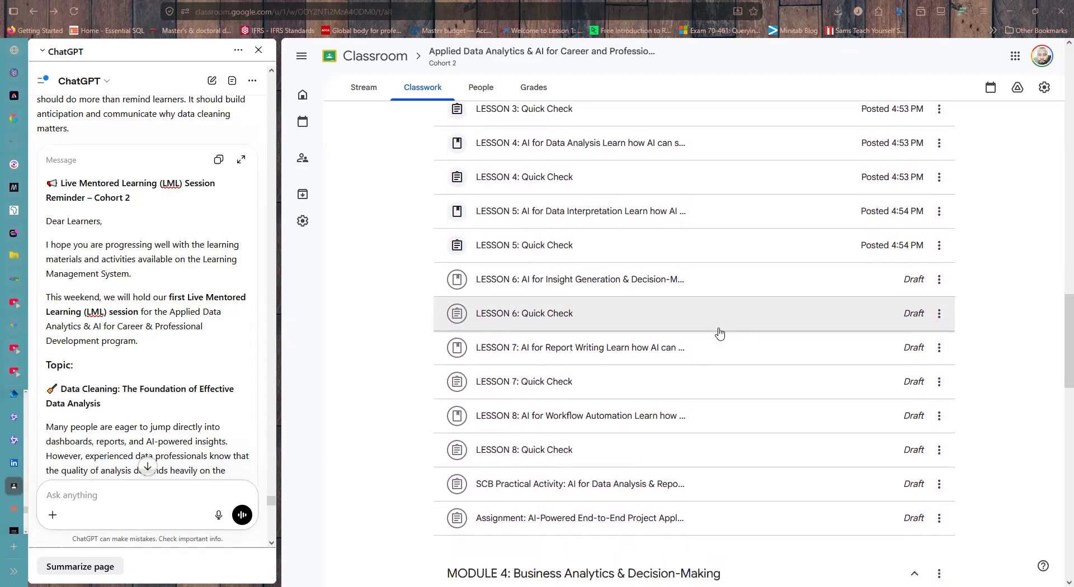
pyautogui.scroll(1, 720, 334)
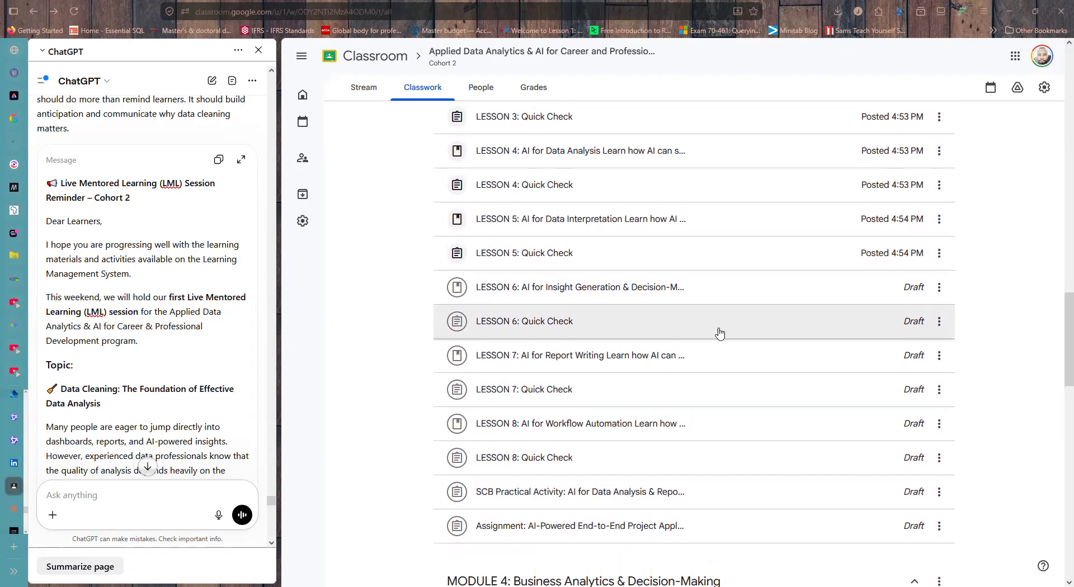
pyautogui.scroll(-1, 720, 334)
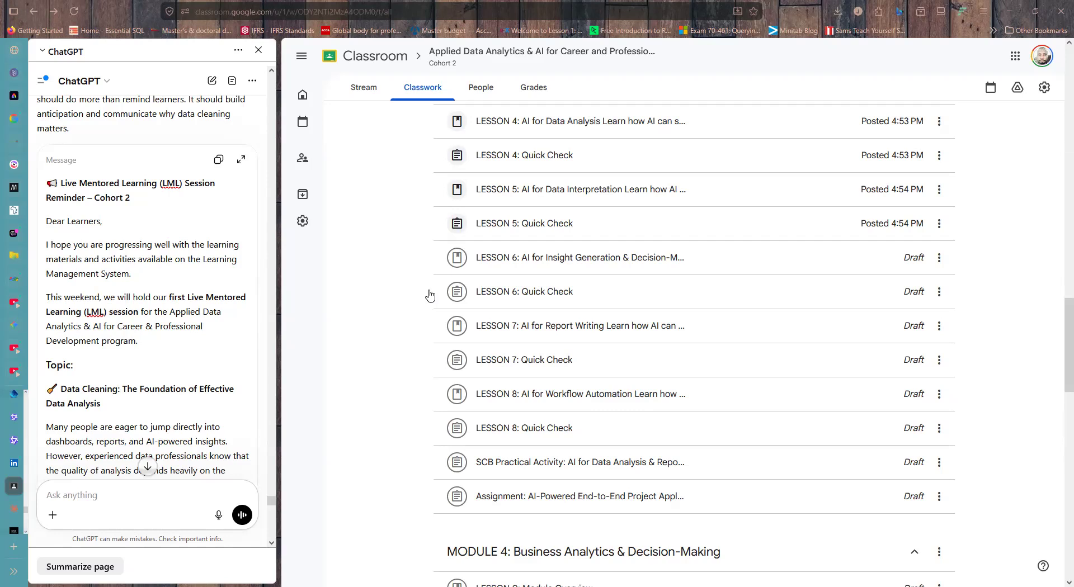
# Collapse the Module 1, Module 2 and Module 3 topics on the classwork page.
pyautogui.scroll(1, 603, 284)
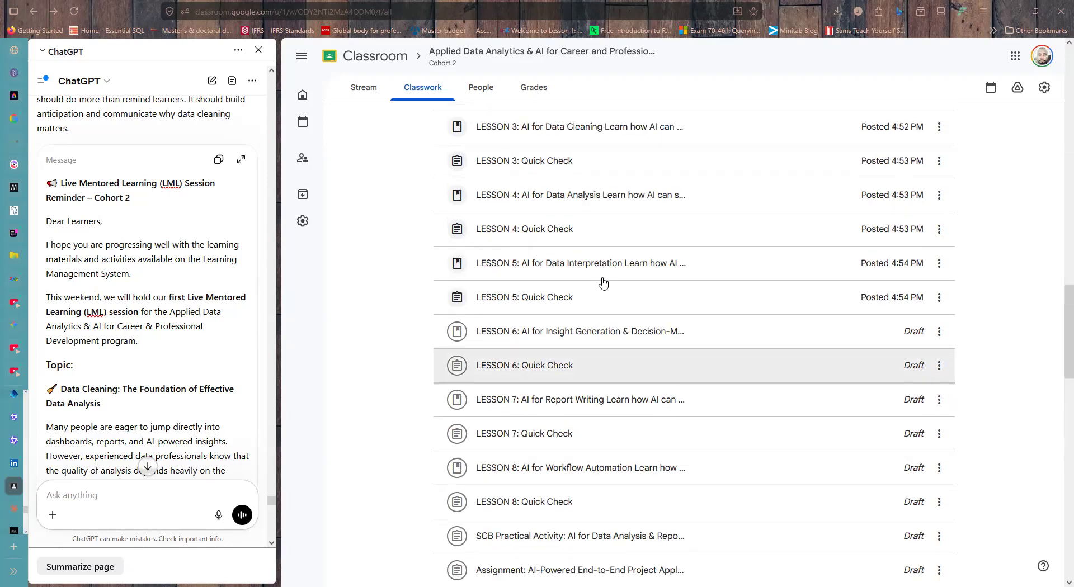
pyautogui.scroll(1, 603, 283)
pyautogui.scroll(3, 603, 283)
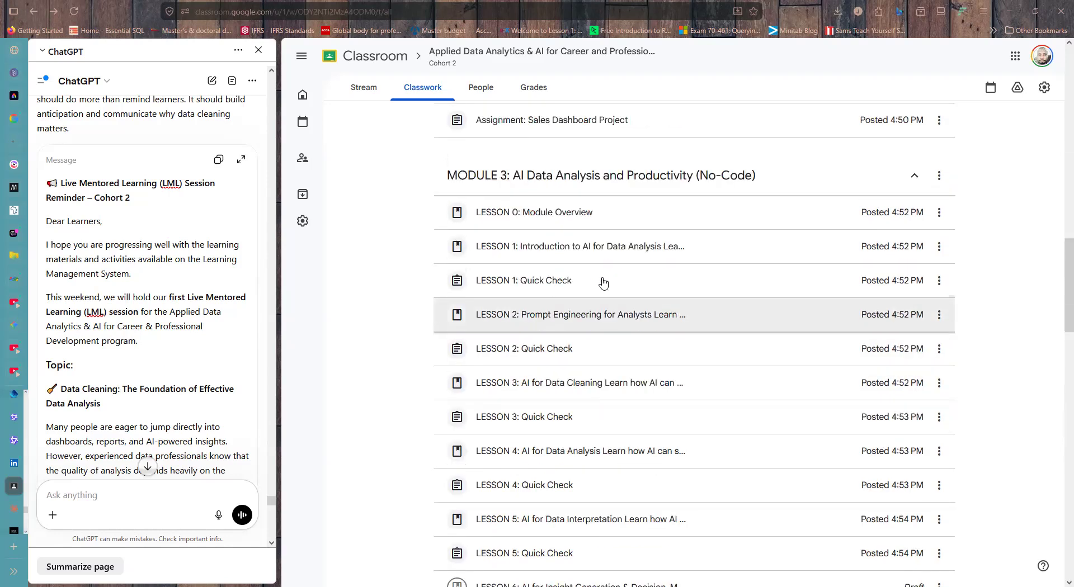
pyautogui.scroll(1, 523, 242)
pyautogui.scroll(5, 523, 243)
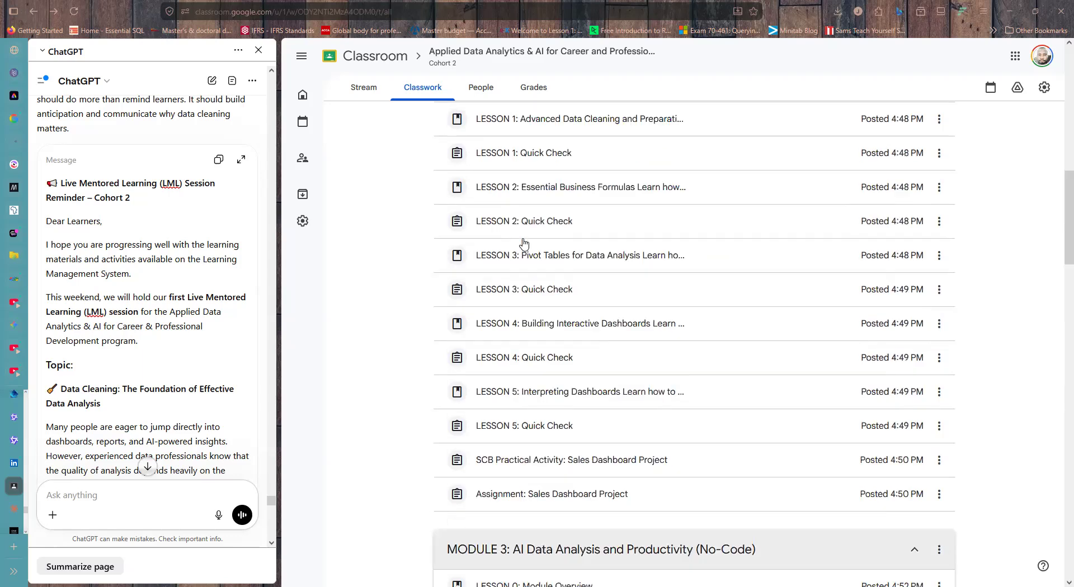
pyautogui.scroll(4, 523, 243)
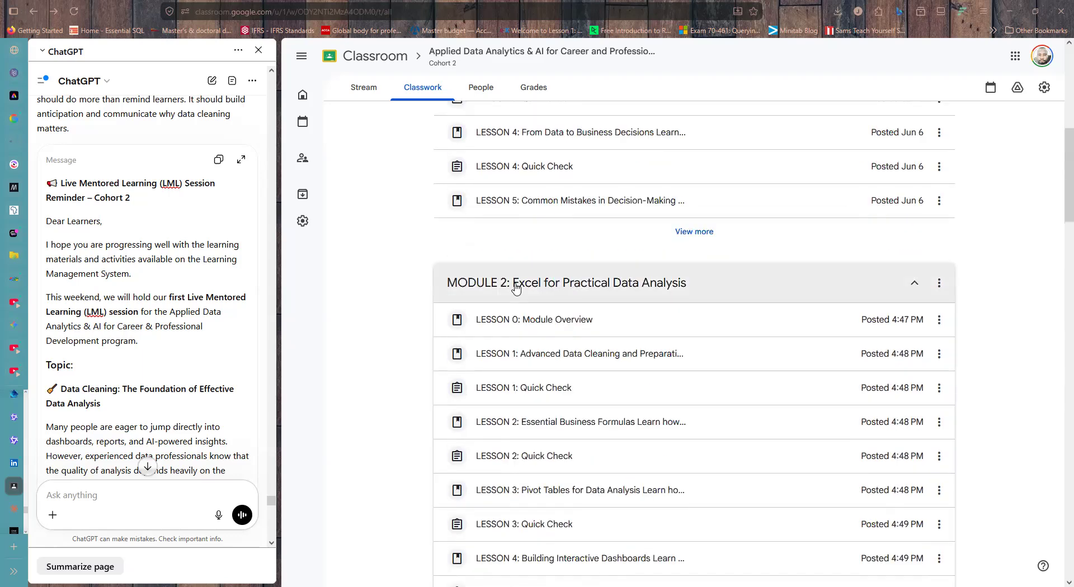
pyautogui.scroll(8, 516, 288)
pyautogui.scroll(1, 550, 307)
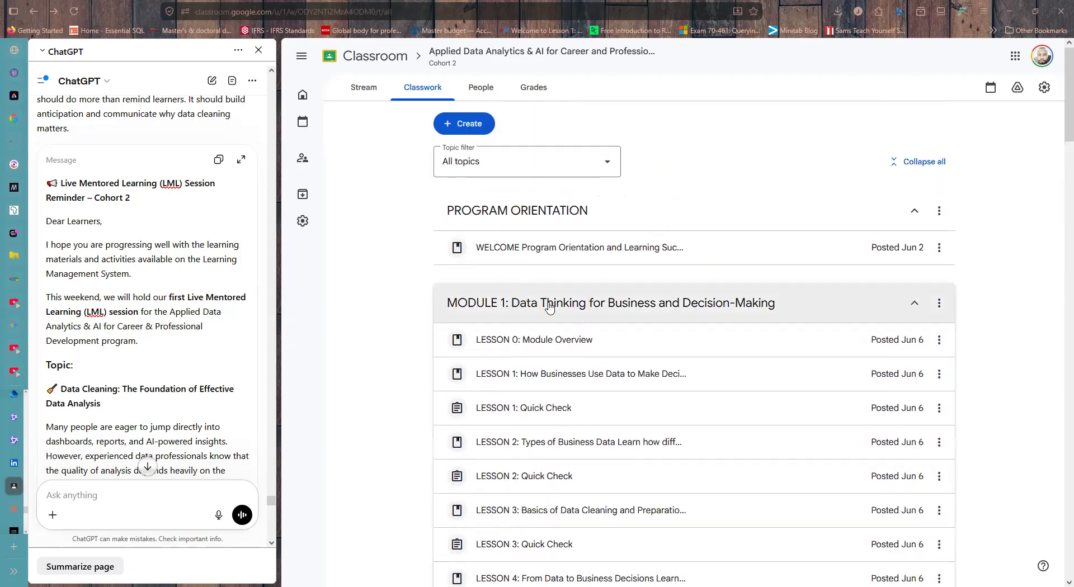
pyautogui.click(550, 307)
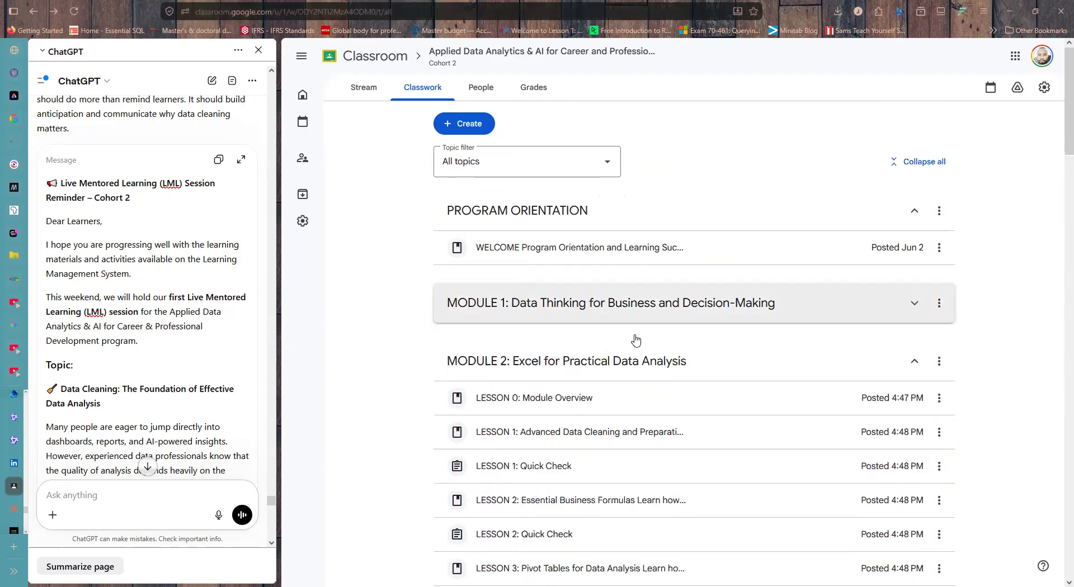
pyautogui.click(626, 364)
pyautogui.scroll(-1, 623, 364)
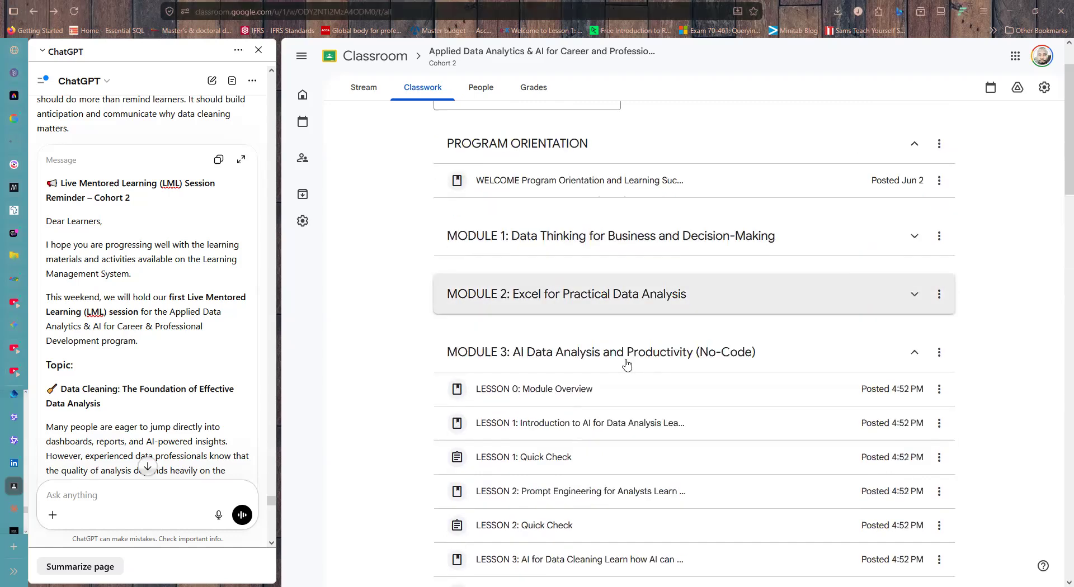
pyautogui.scroll(-1, 643, 350)
pyautogui.click(644, 349)
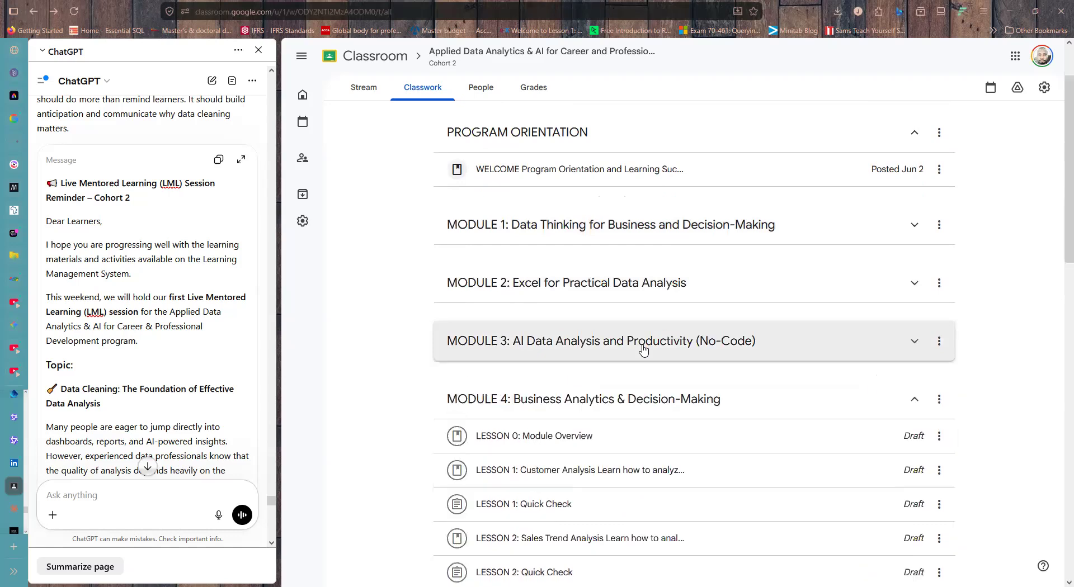
# Collapse the Module 4, Module 5 and Module 6 topics so that only their headings are listed.
pyautogui.click(647, 414)
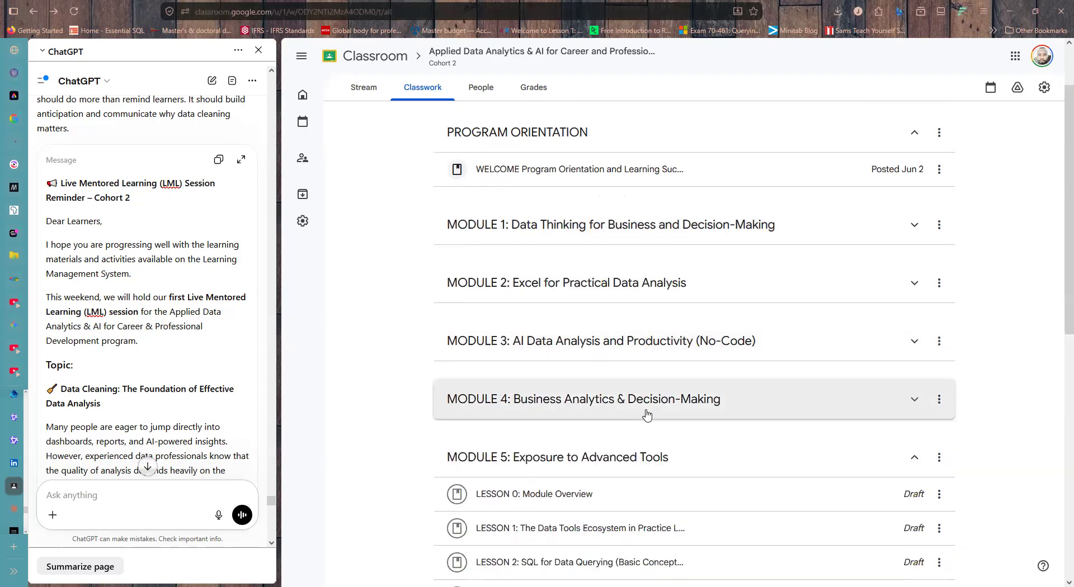
pyautogui.scroll(-1, 648, 414)
pyautogui.click(646, 385)
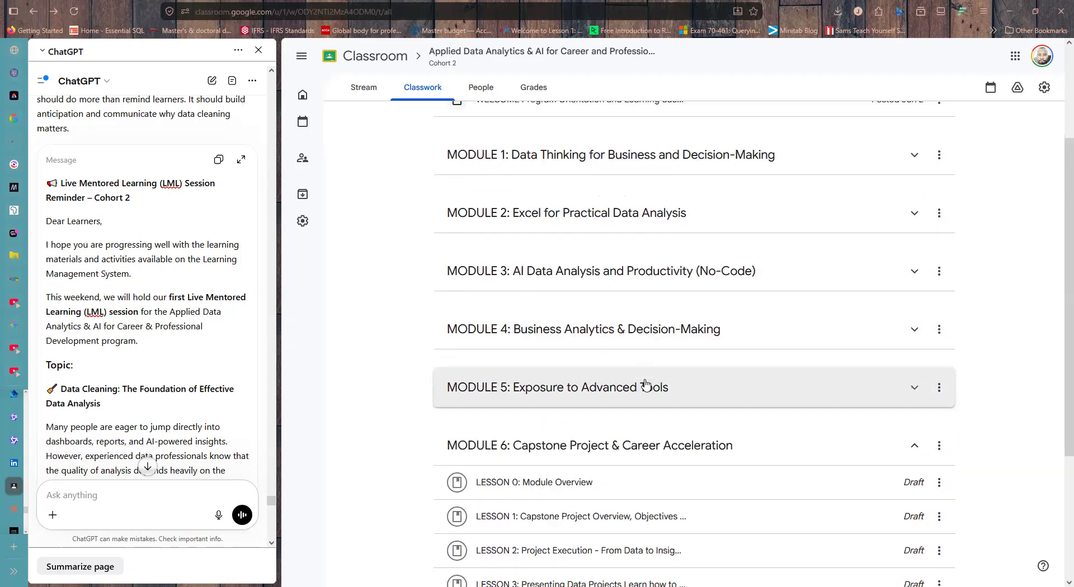
pyautogui.click(642, 446)
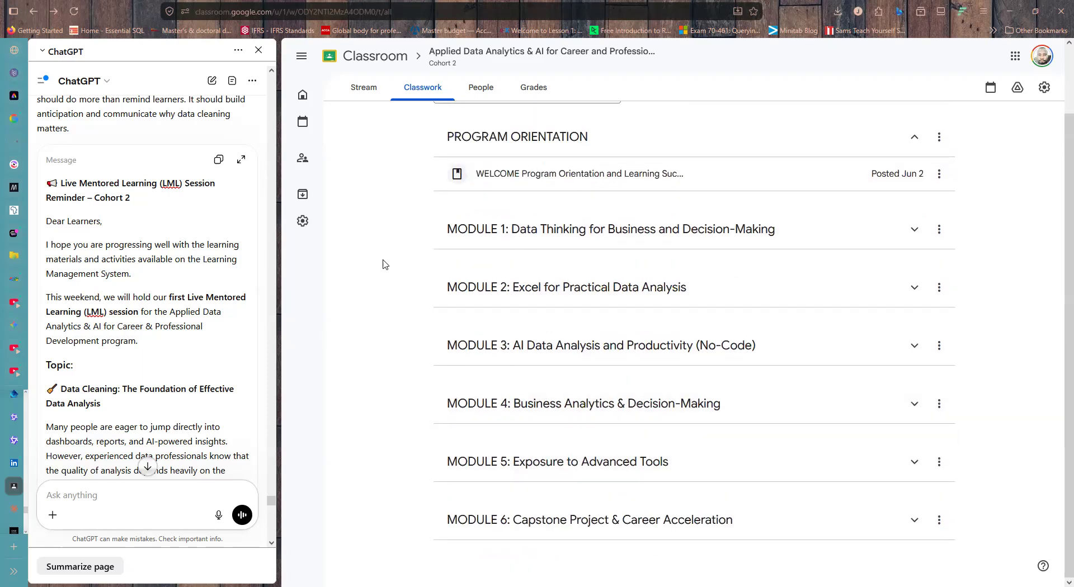
# Examine the course outline from Program Orientation through the collapsed headings of Modules 1 to 6.
pyautogui.scroll(1, 386, 265)
pyautogui.scroll(1, 384, 264)
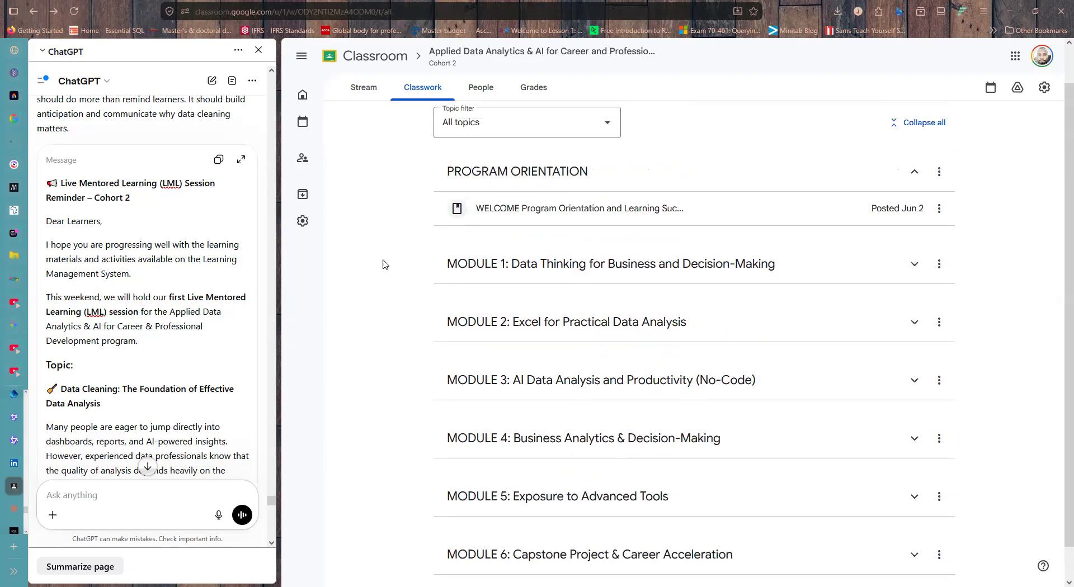
pyautogui.scroll(1, 384, 265)
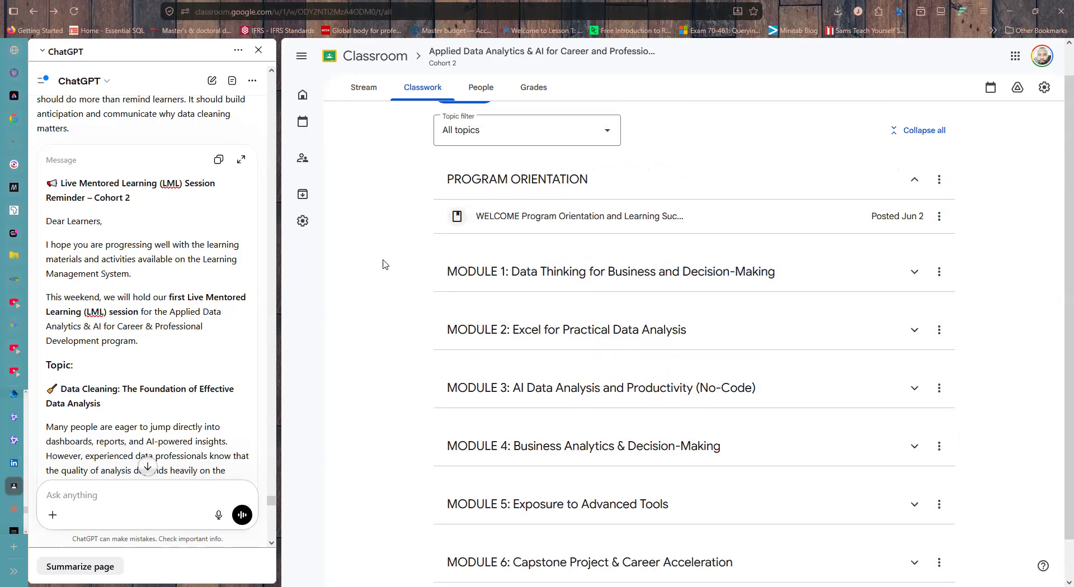
pyautogui.scroll(-1, 383, 265)
pyautogui.scroll(-1, 384, 265)
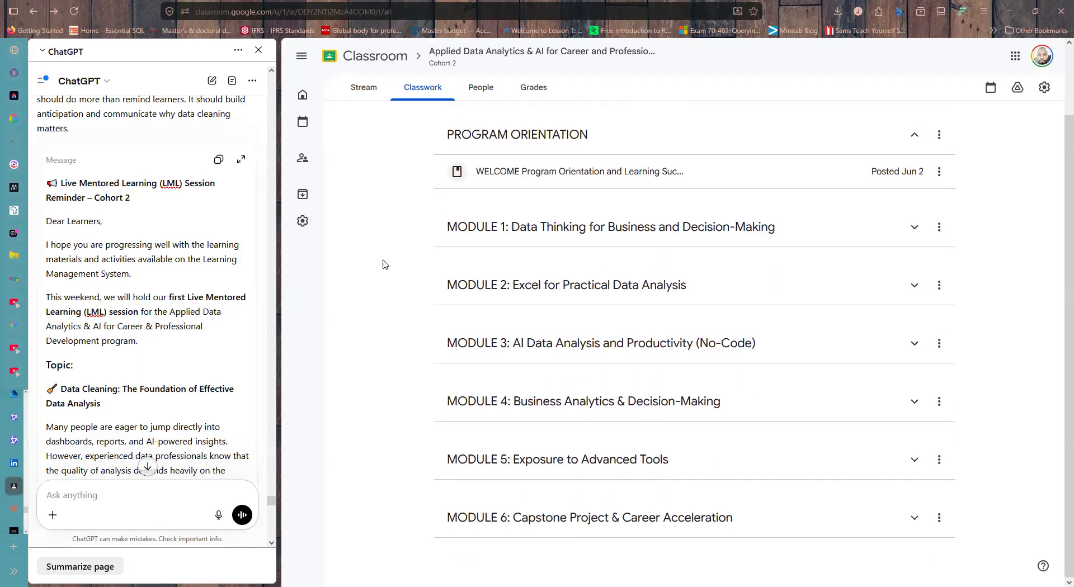
pyautogui.scroll(1, 384, 265)
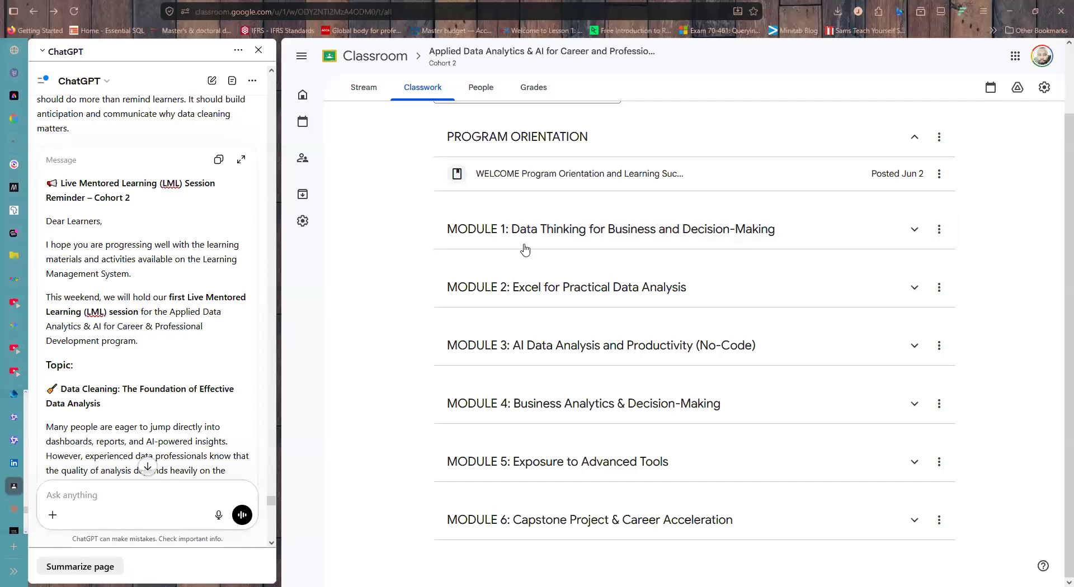
pyautogui.scroll(2, 501, 253)
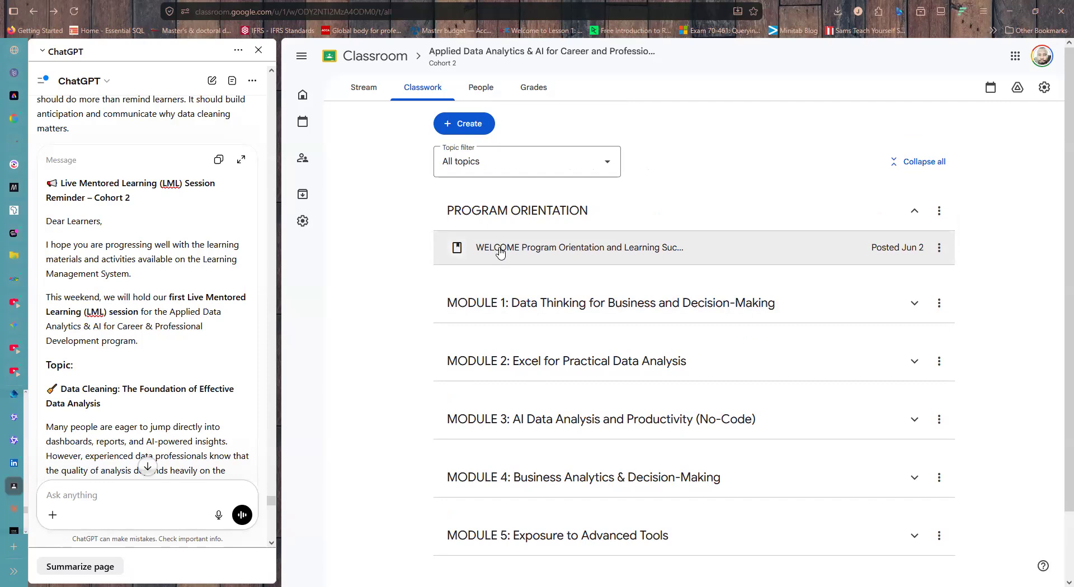
pyautogui.scroll(-1, 544, 327)
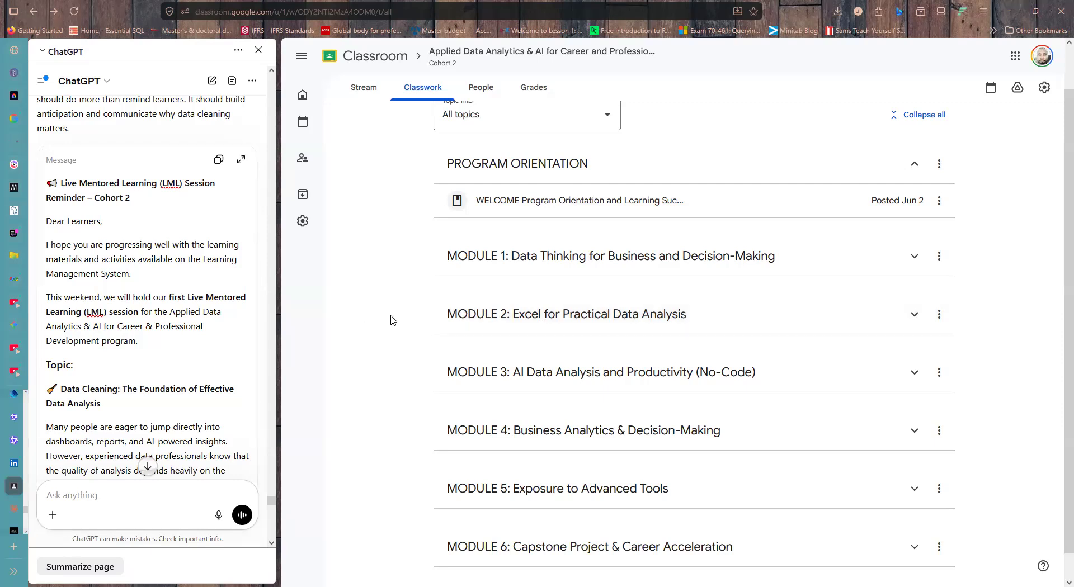
pyautogui.scroll(-1, 406, 342)
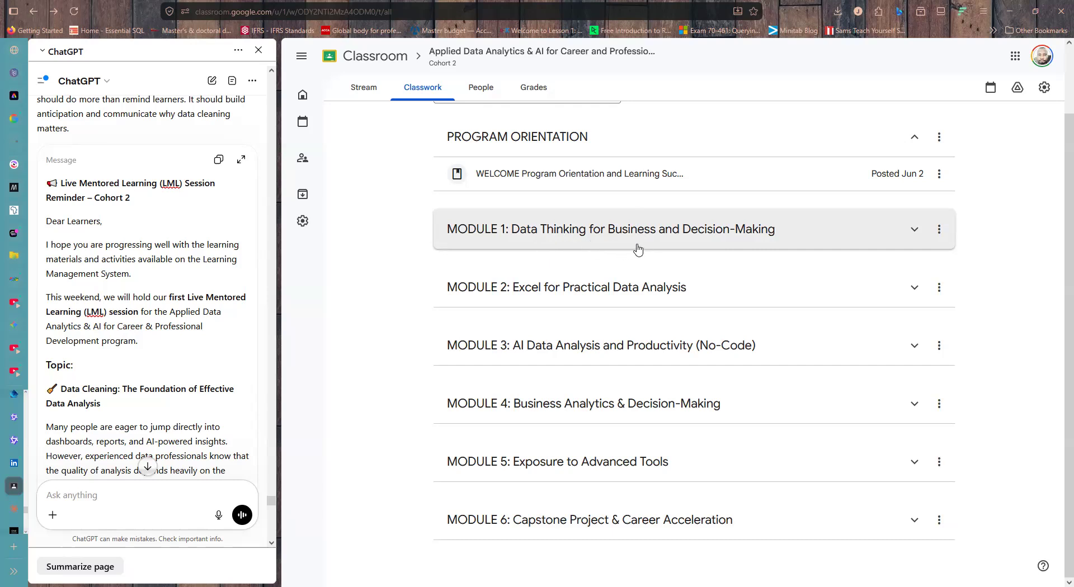
# Expand Module 1: Data Thinking for Business and Decision-Making and its LESSON 0: Module Overview material.
pyautogui.click(677, 240)
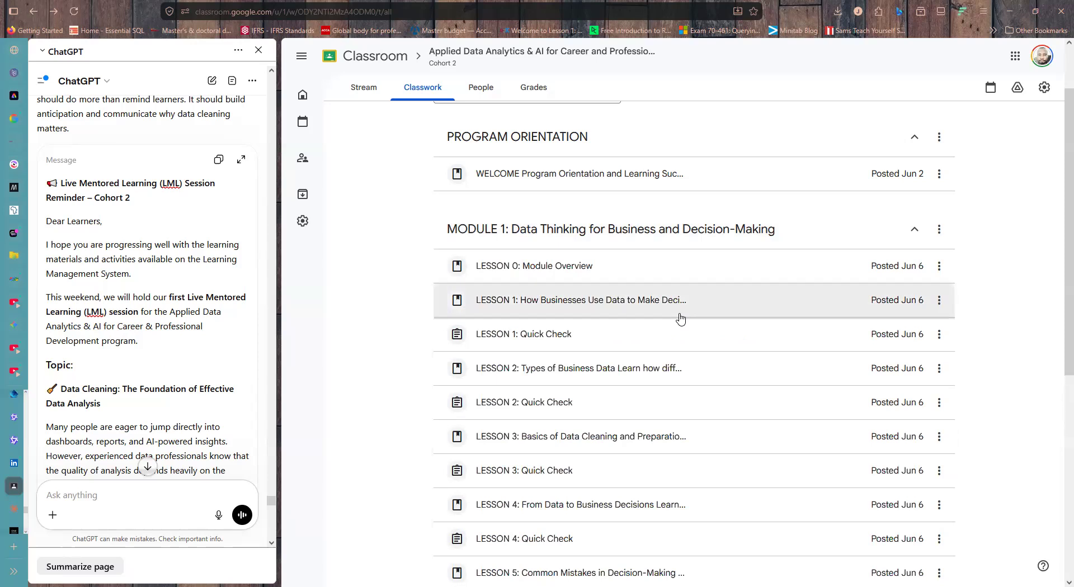
pyautogui.scroll(-2, 681, 319)
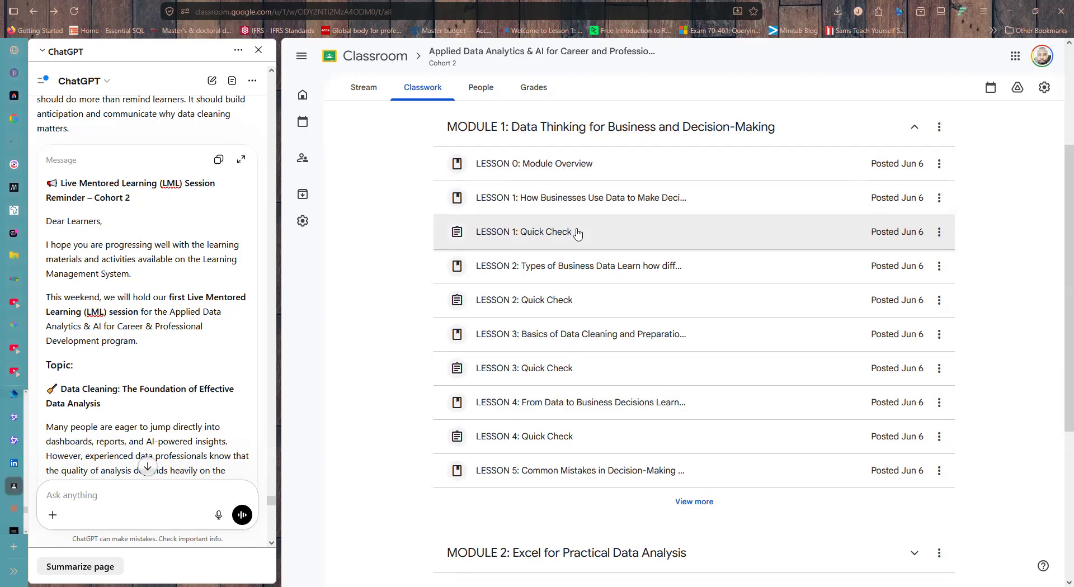
pyautogui.click(540, 171)
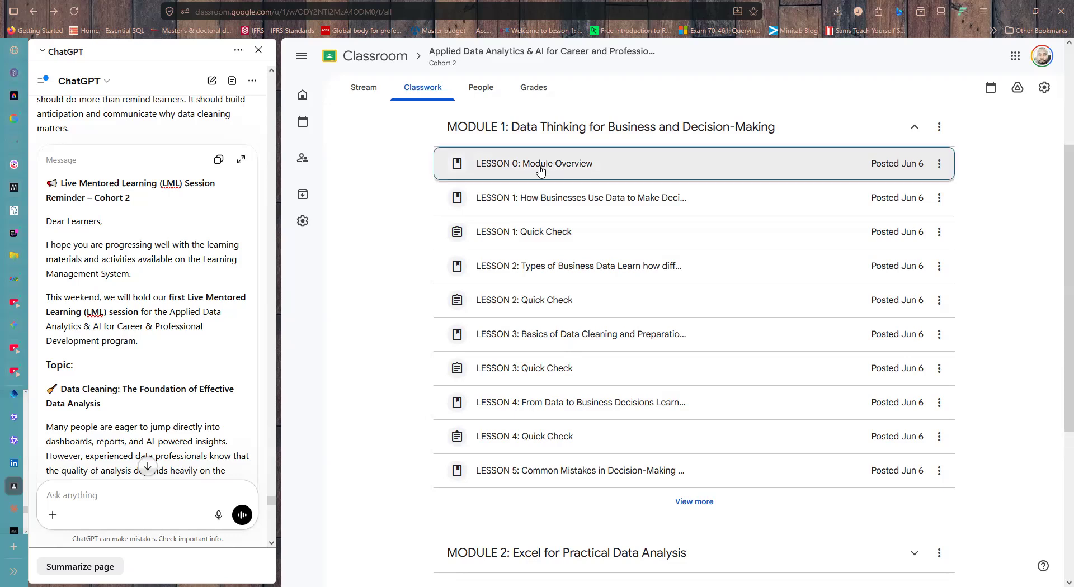
# Examine the Module 1 overview text, from why the module matters through to the Live Weekend Mentored Learning Dataset section and its attachments.
pyautogui.scroll(-1, 581, 286)
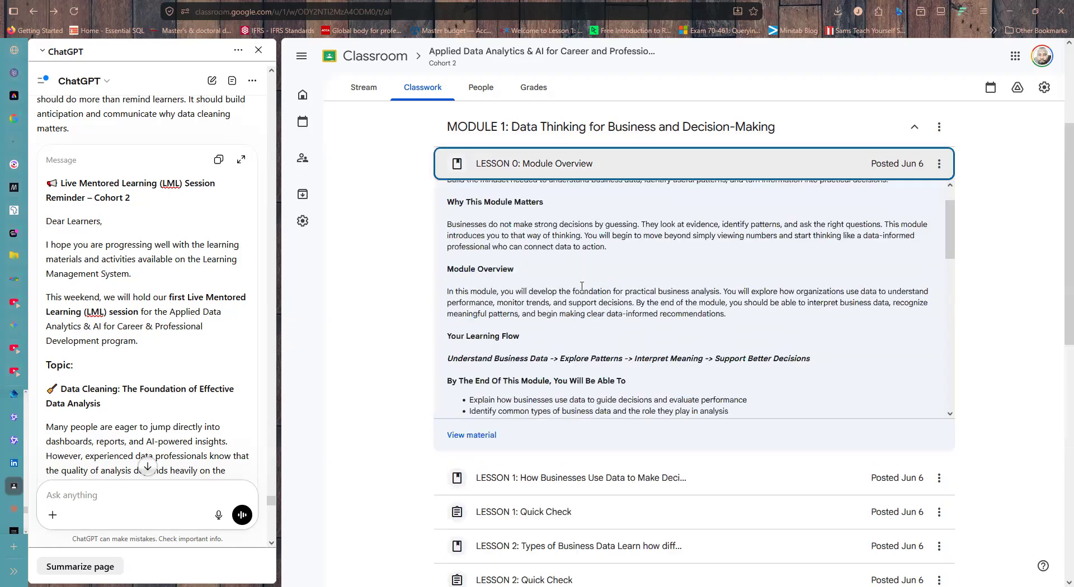
pyautogui.scroll(-4, 582, 287)
pyautogui.scroll(-1, 536, 297)
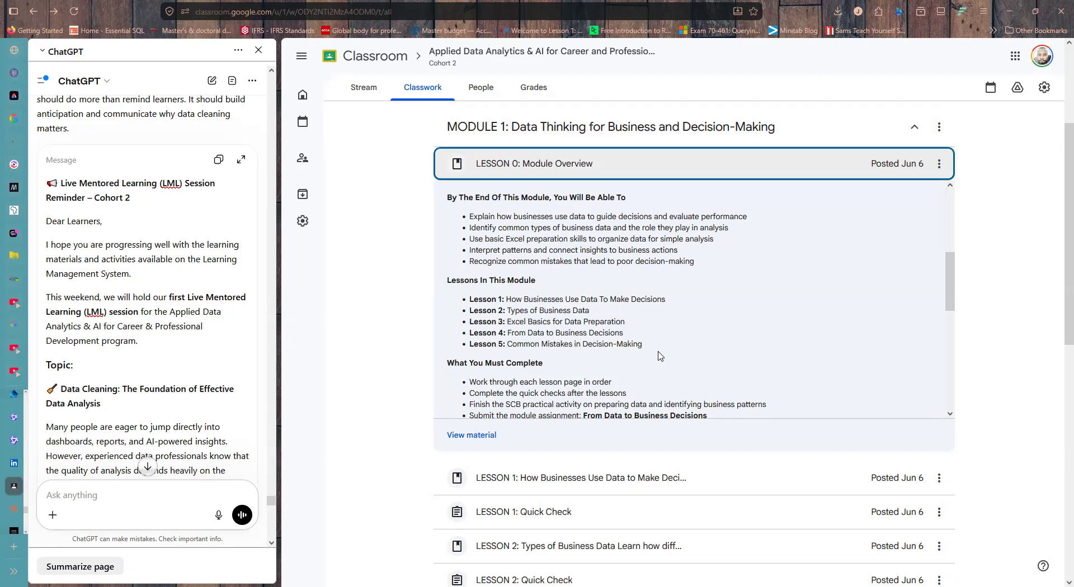
pyautogui.scroll(-1, 660, 357)
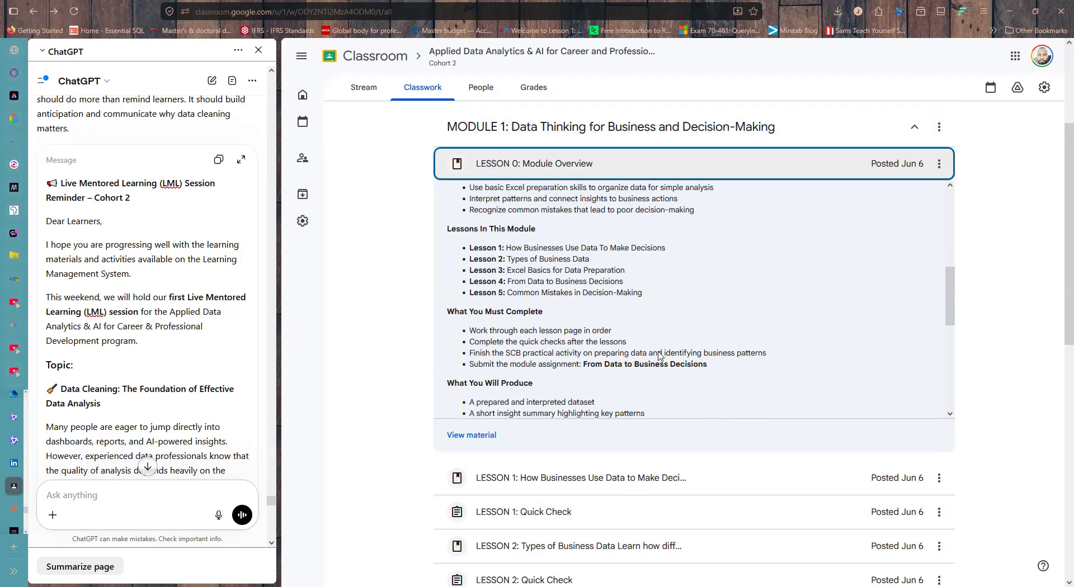
pyautogui.scroll(-2, 659, 351)
pyautogui.scroll(-2, 659, 352)
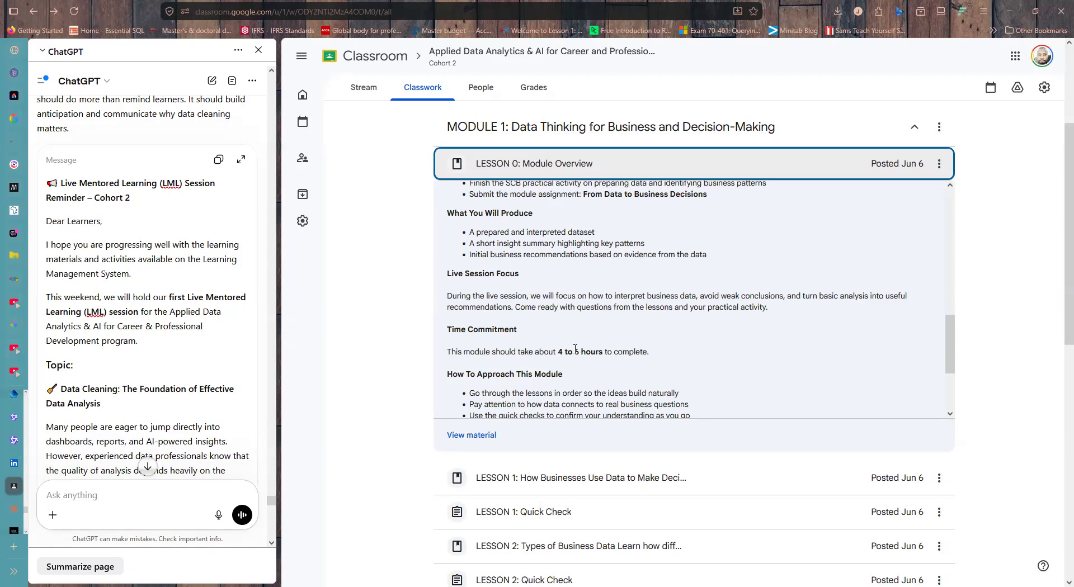
pyautogui.scroll(-3, 575, 349)
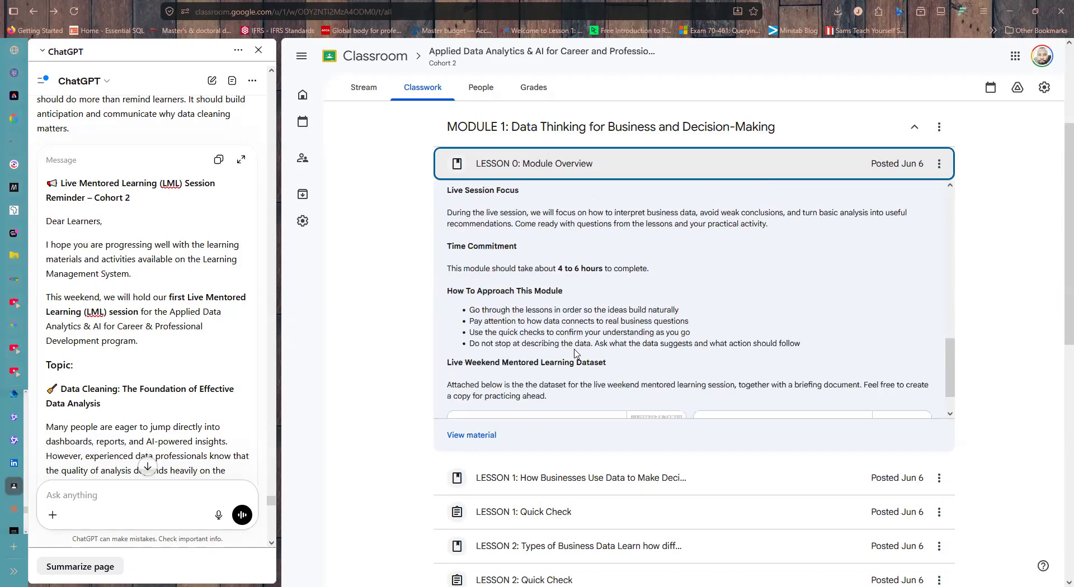
pyautogui.scroll(-2, 575, 353)
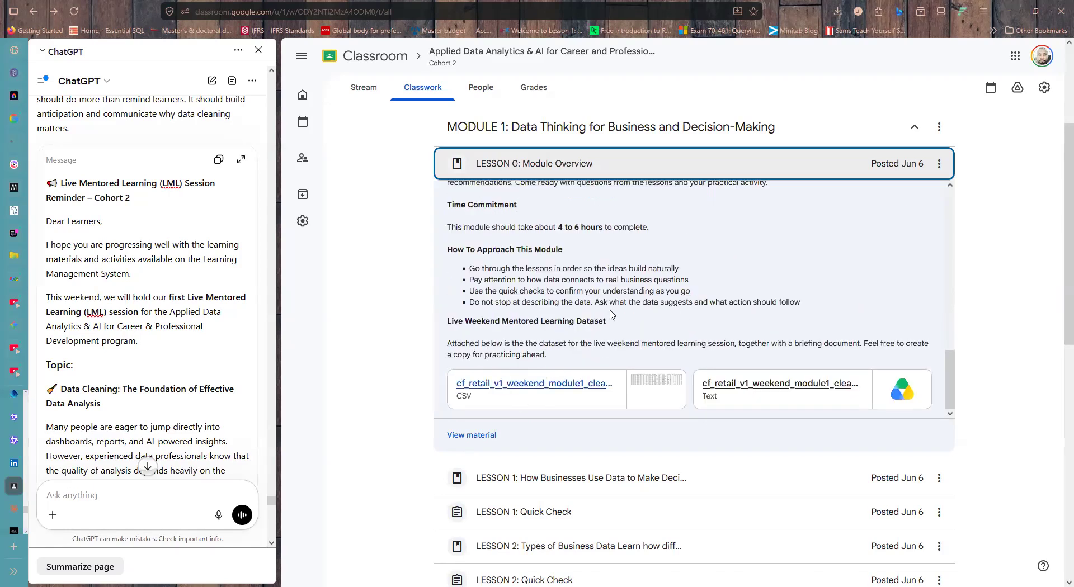
# Preview the attached dataset cf_retail_v1_weekend_module1_cleaning_warmup.csv from the Module 1 overview.
pyautogui.scroll(-1, 612, 314)
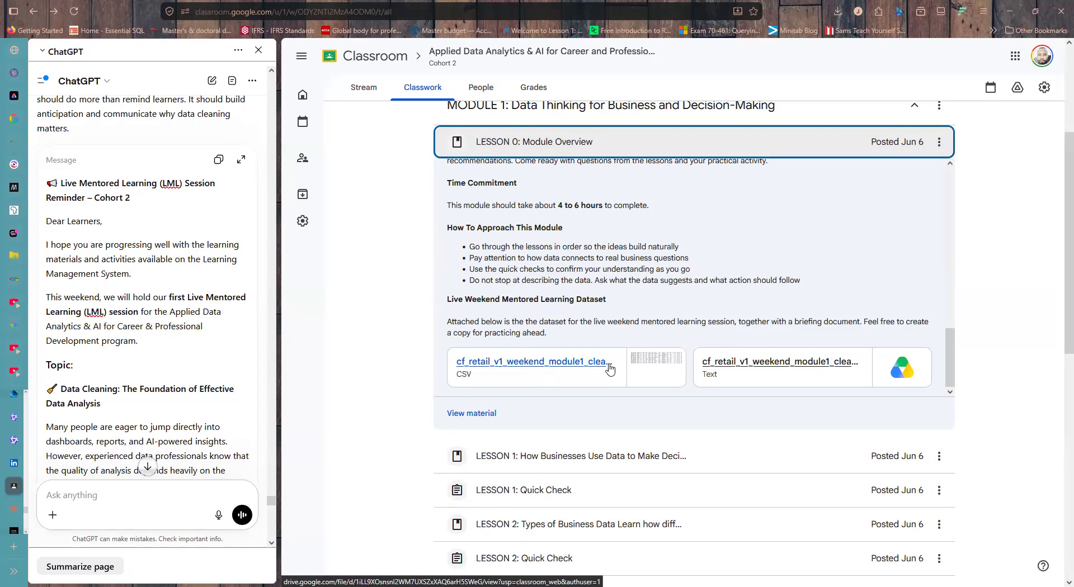
pyautogui.click(534, 362)
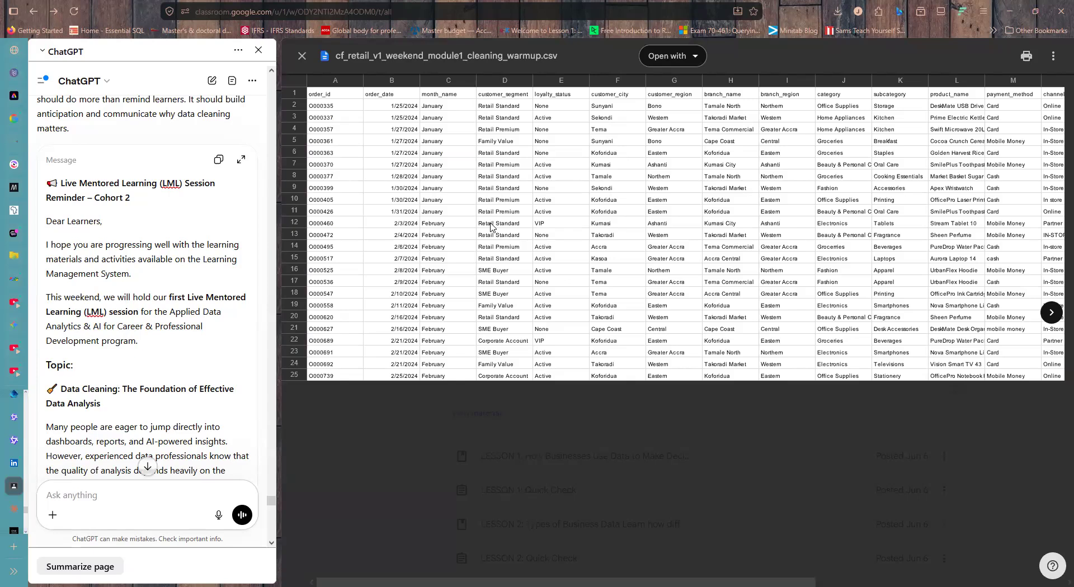
# Examine the columns of the cleaning warm-up dataset preview, from order_id through discount_pct, and close the preview.
pyautogui.hscroll(1, 491, 227)
pyautogui.hscroll(5, 491, 226)
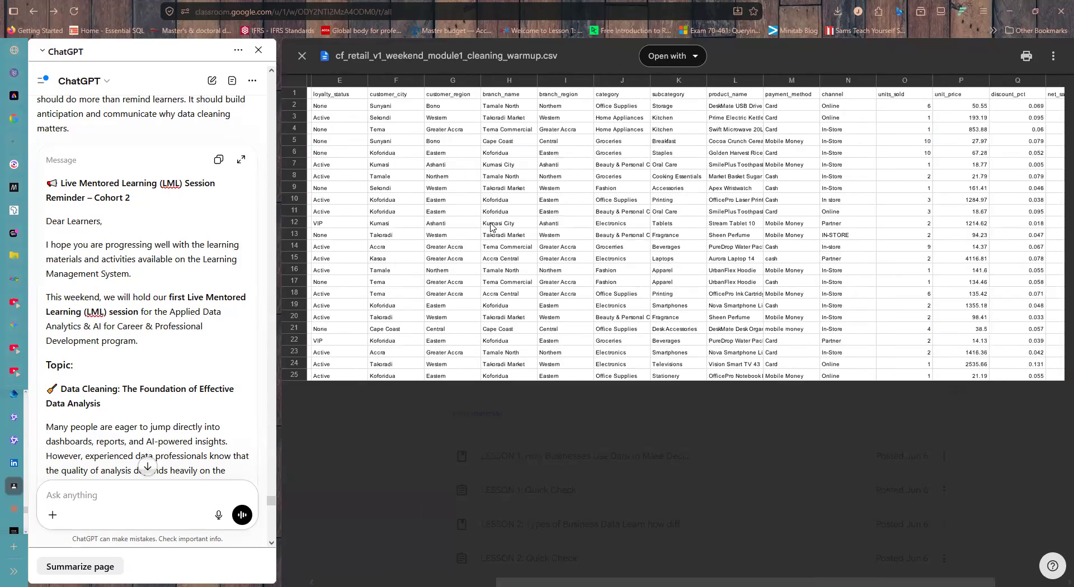
pyautogui.hscroll(-3, 492, 227)
pyautogui.hscroll(-3, 491, 226)
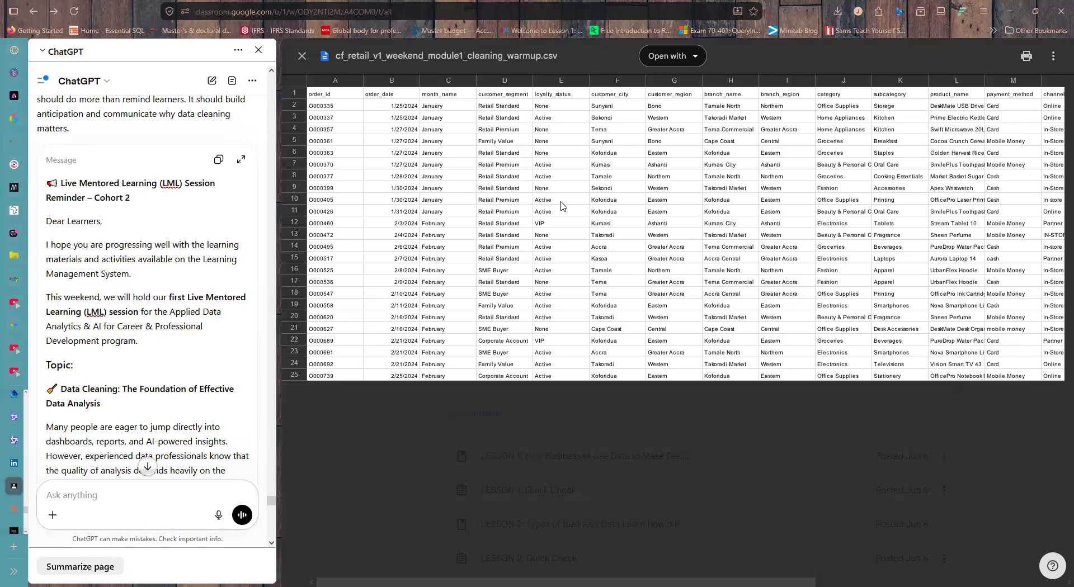
pyautogui.click(302, 56)
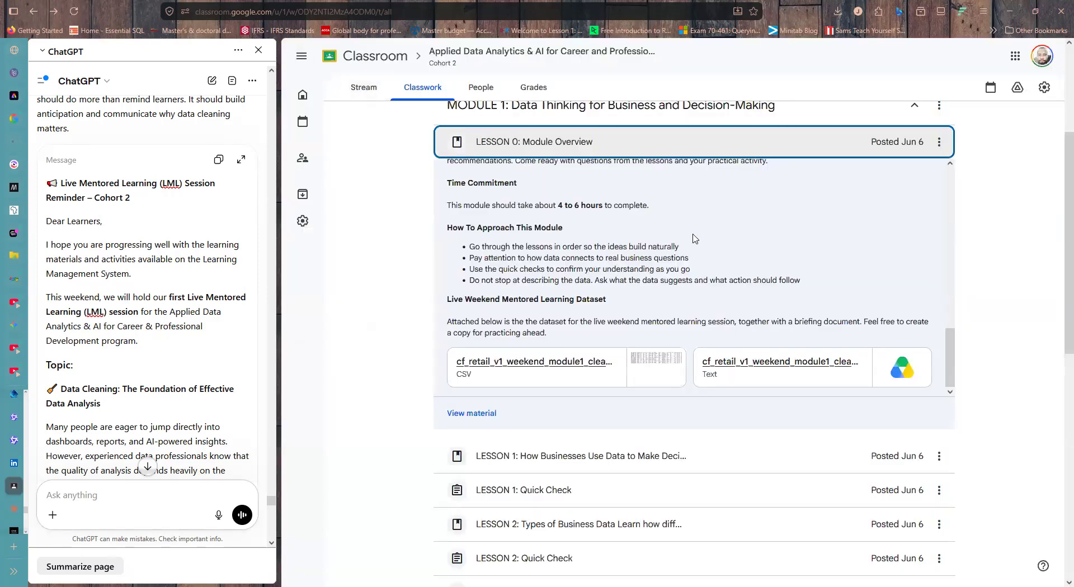
# Open the cf_retail_v1_weekend_module1_cleaning_warmup.csv attachment in its own tab and download it.
pyautogui.click(525, 363)
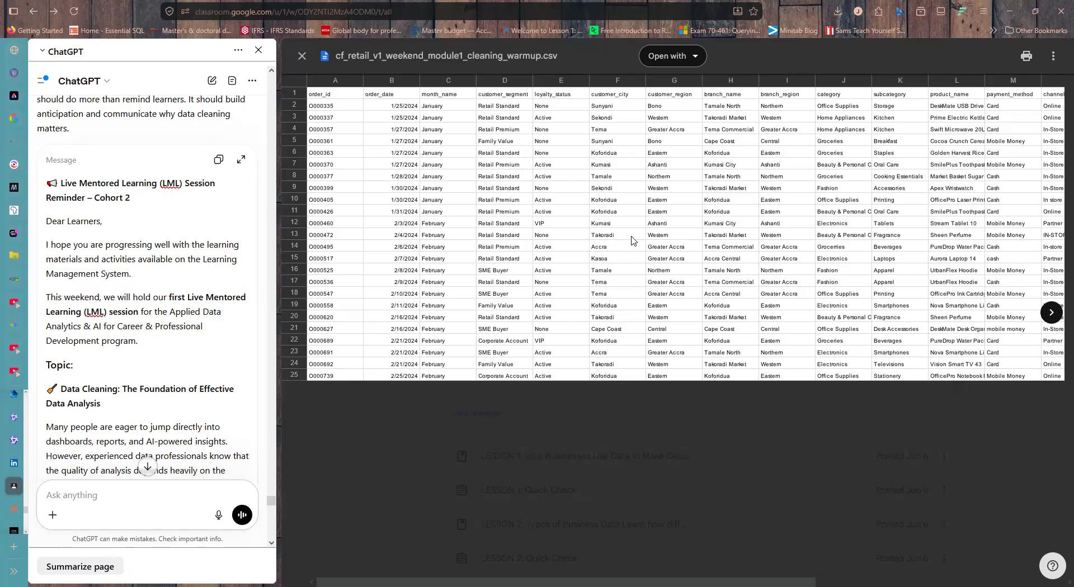
pyautogui.click(695, 58)
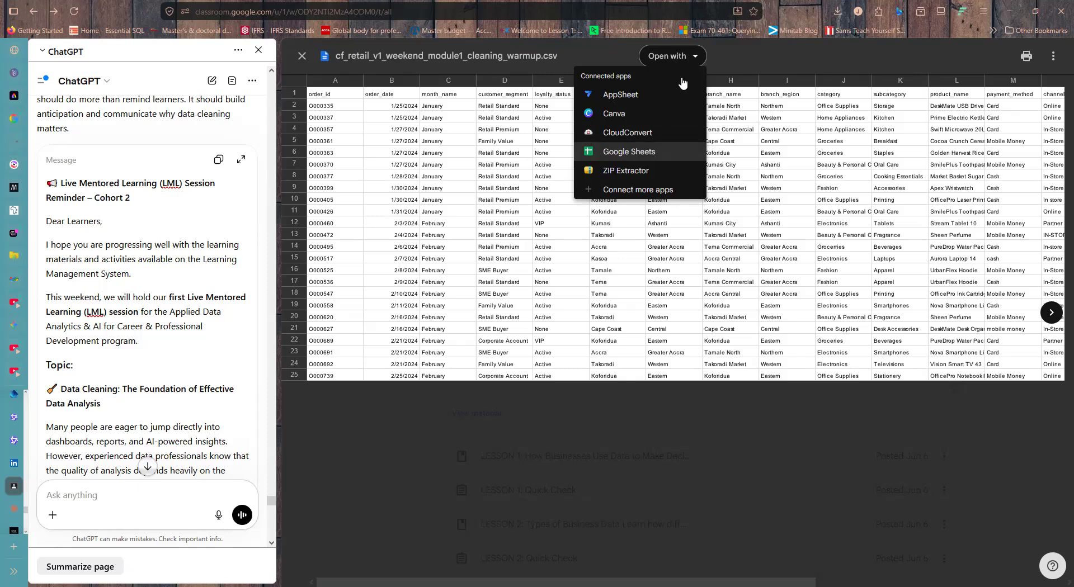
pyautogui.click(731, 52)
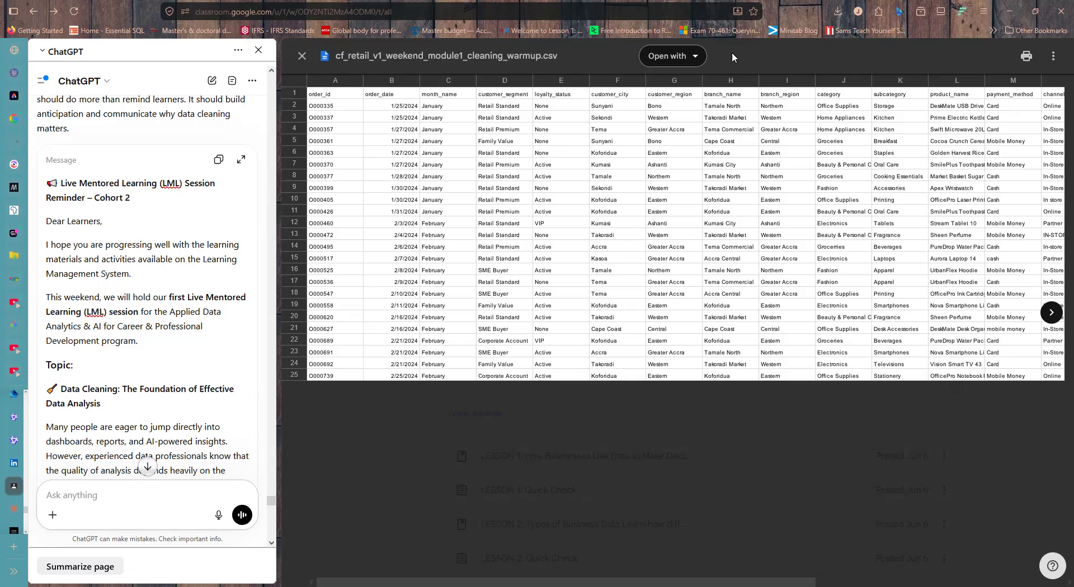
pyautogui.click(1054, 57)
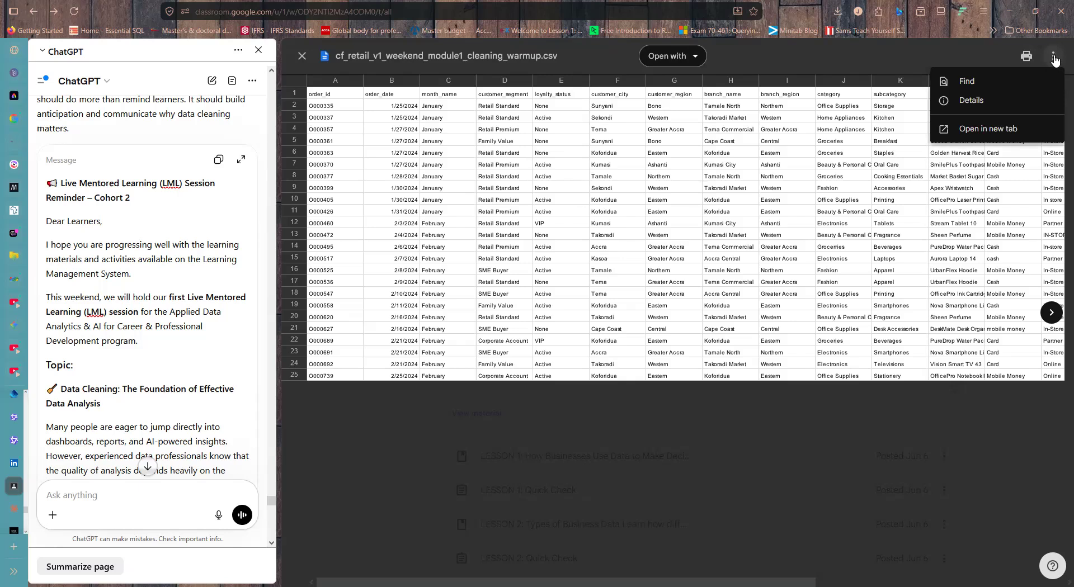
pyautogui.click(1001, 129)
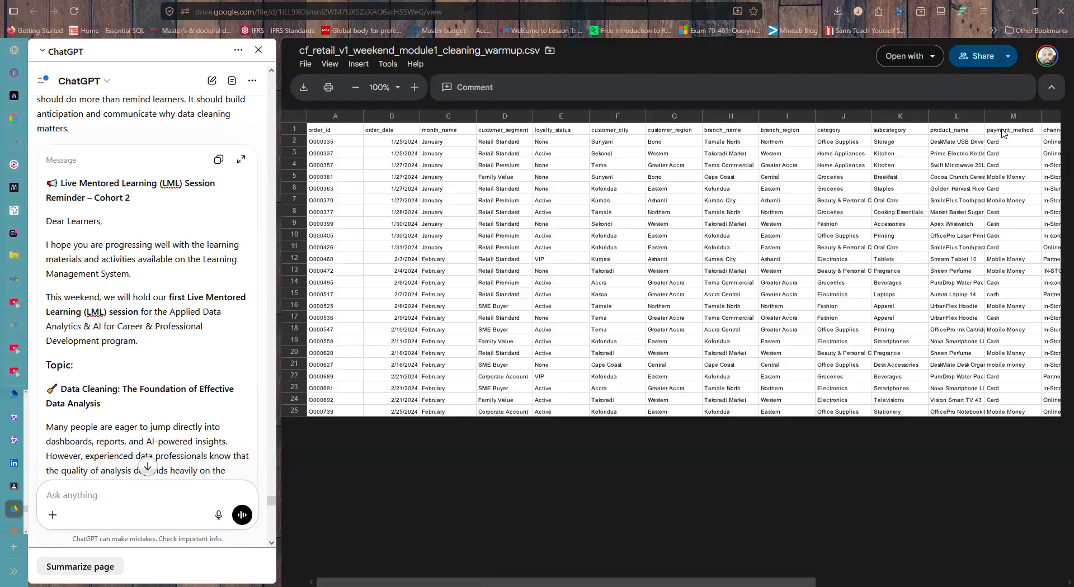
pyautogui.click(304, 93)
# Close the dataset's Google Drive tab and its preview to return to the Module 1 classwork.
pyautogui.moveTo(17, 512)
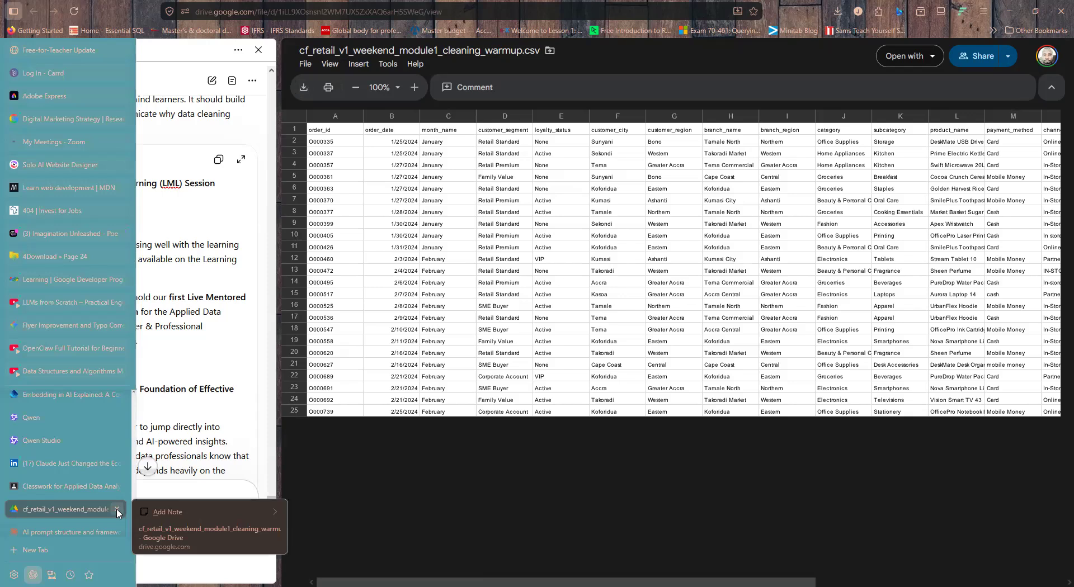
pyautogui.click(118, 510)
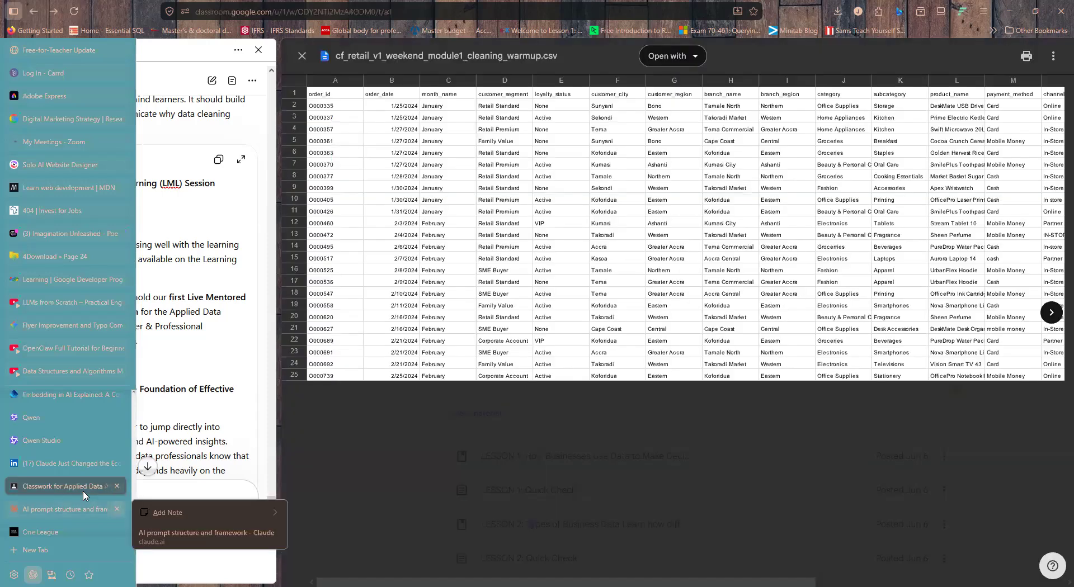
pyautogui.click(301, 56)
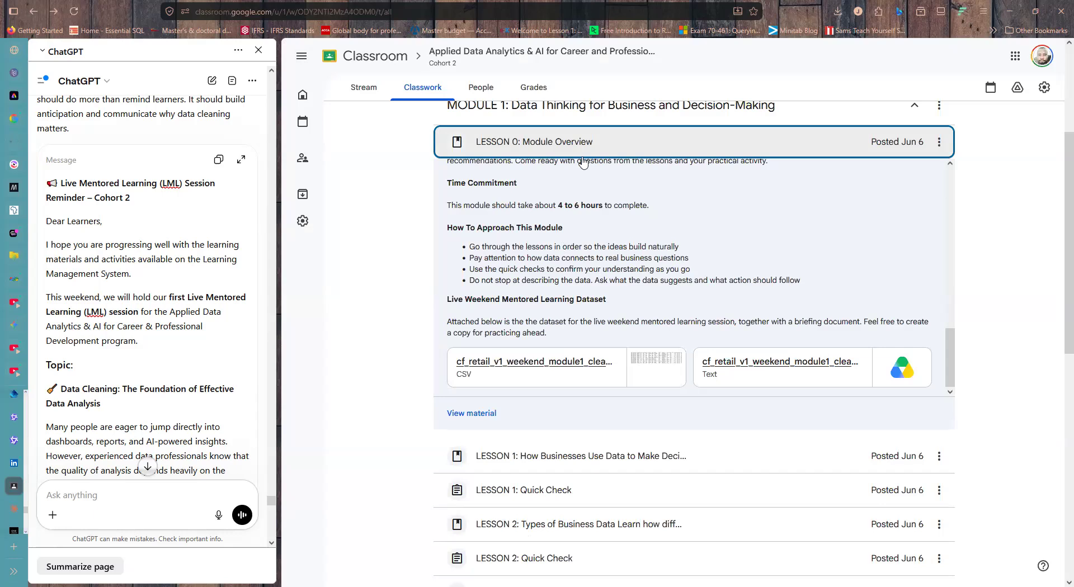
# Collapse the LESSON 0: Module Overview and open the Google Form attached to LESSON 1: Quick Check.
pyautogui.click(562, 146)
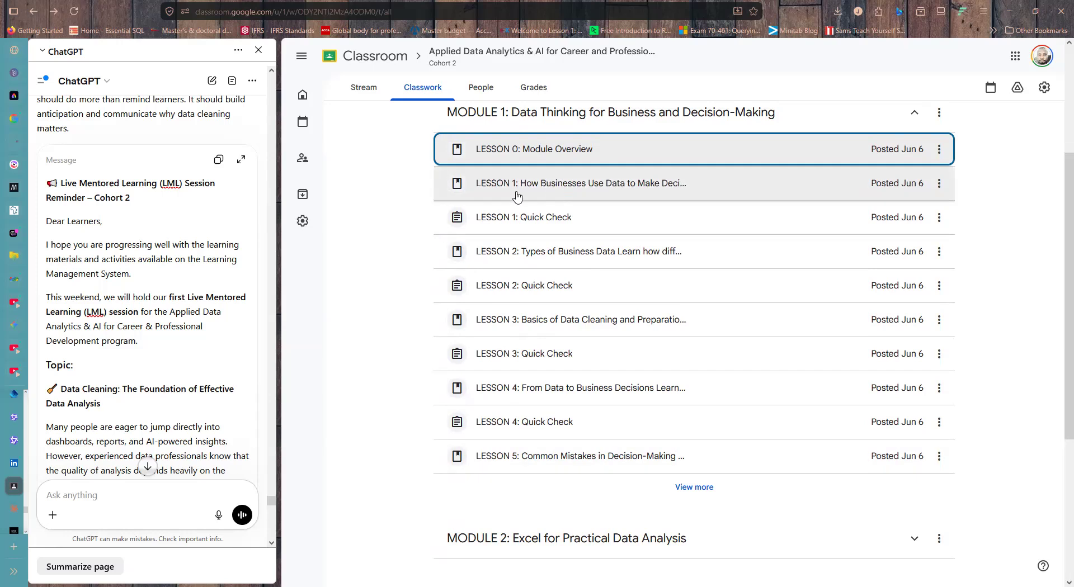
pyautogui.click(528, 228)
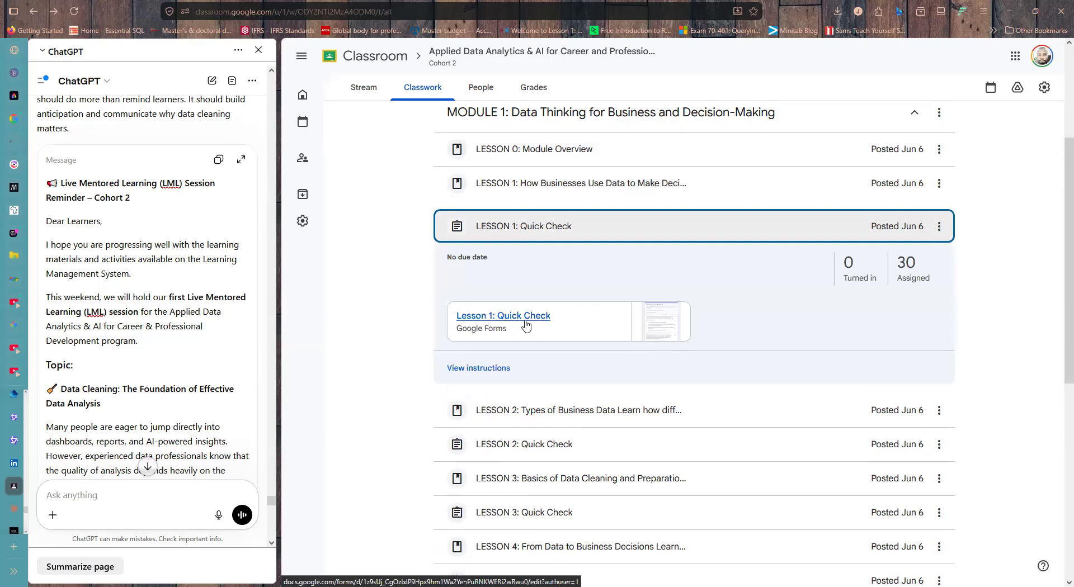
pyautogui.click(532, 316)
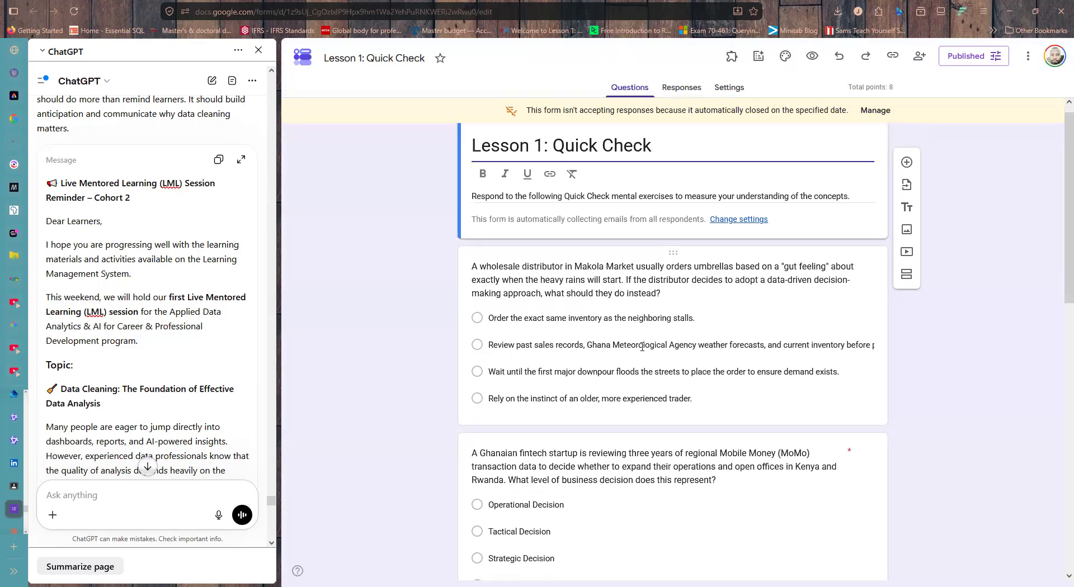
# Examine the multiple-choice questions in the Lesson 1: Quick Check form, from the umbrella distributor to the restaurant chain question.
pyautogui.scroll(-1, 642, 346)
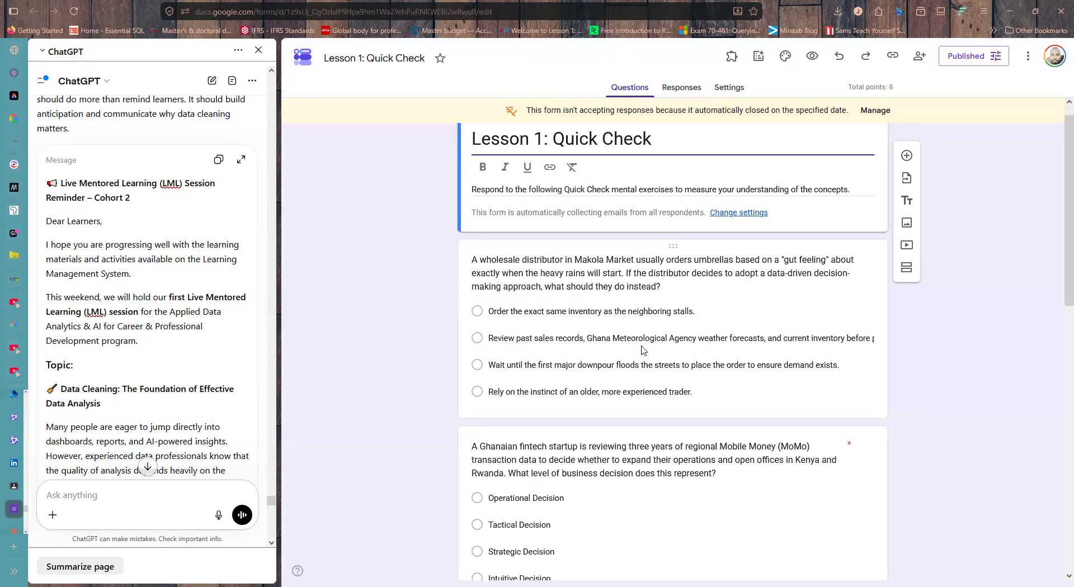
pyautogui.scroll(-1, 642, 350)
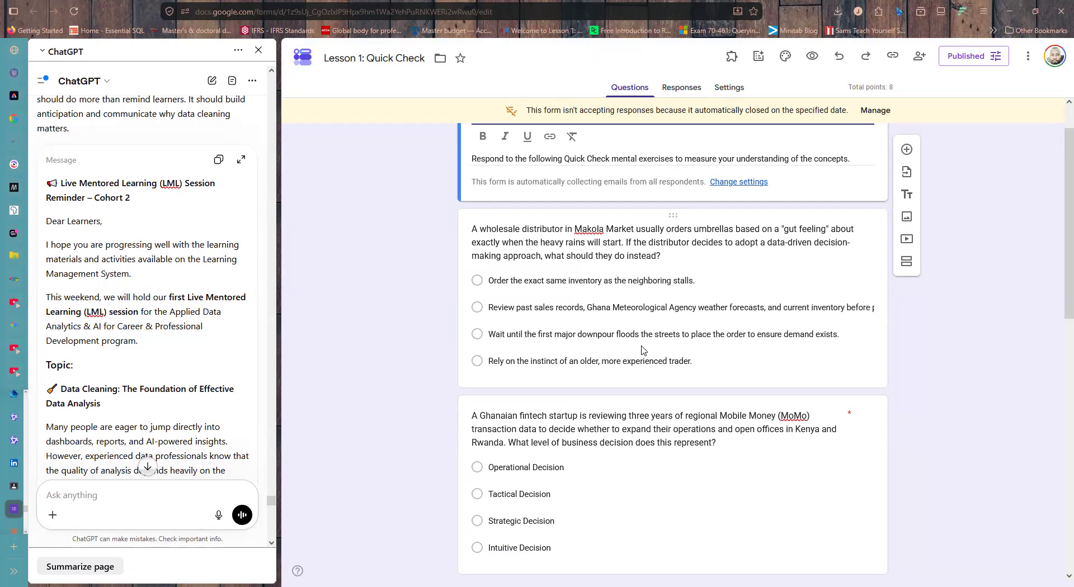
pyautogui.scroll(-2, 642, 350)
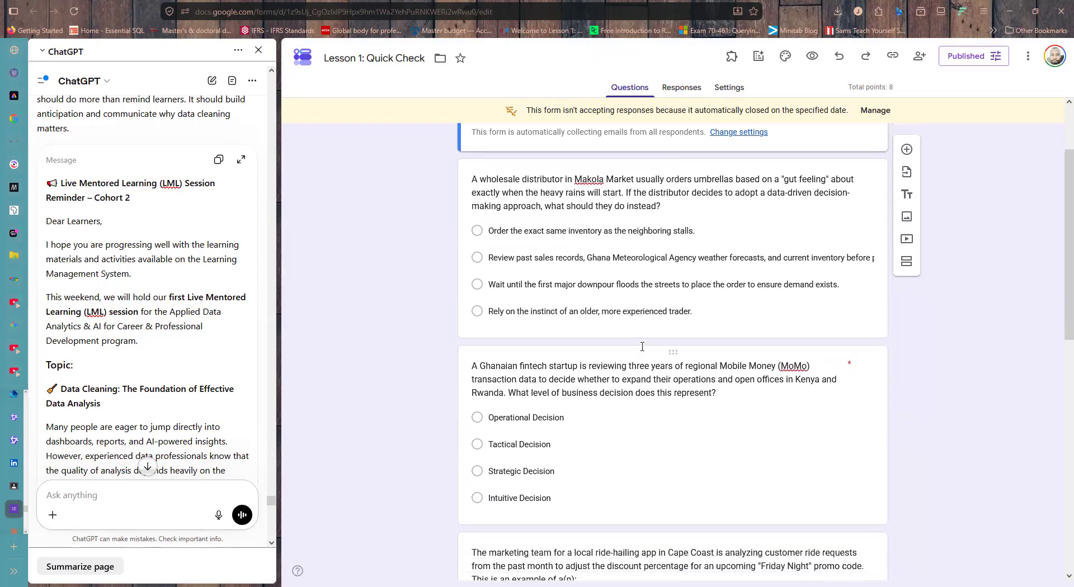
pyautogui.scroll(-1, 643, 349)
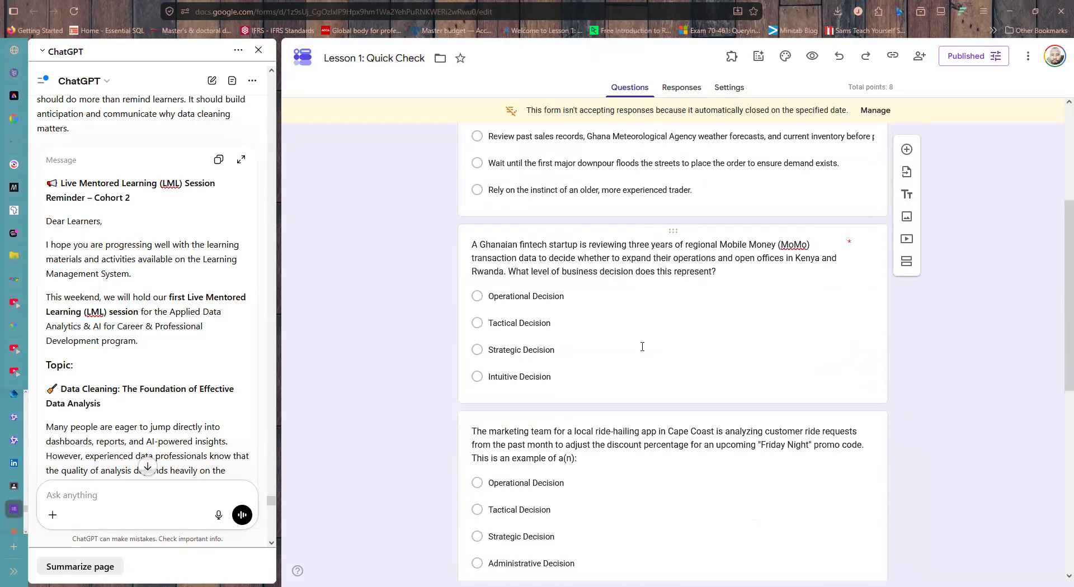
pyautogui.scroll(-4, 642, 346)
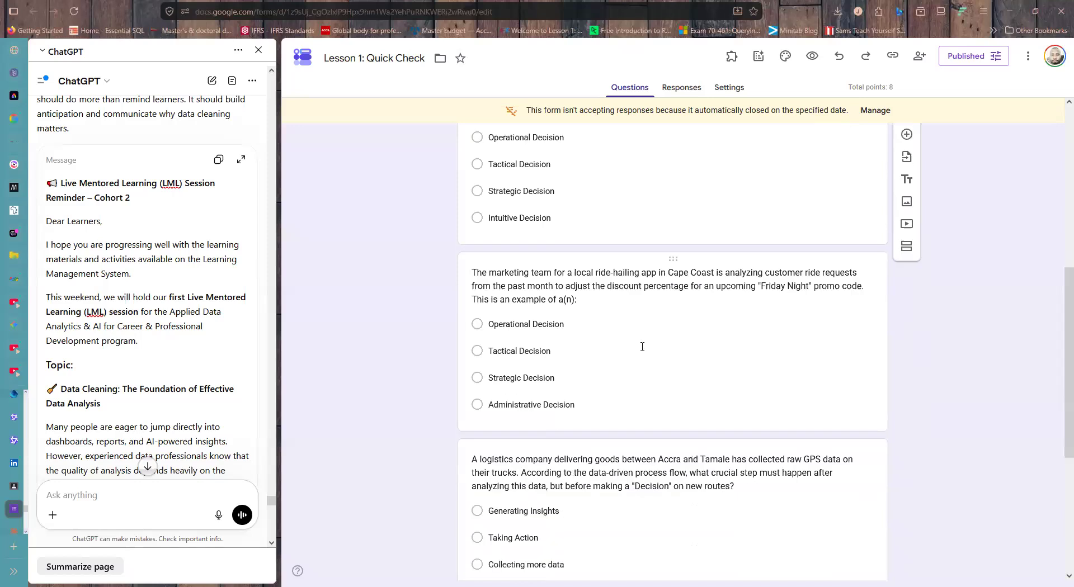
pyautogui.scroll(-1, 643, 350)
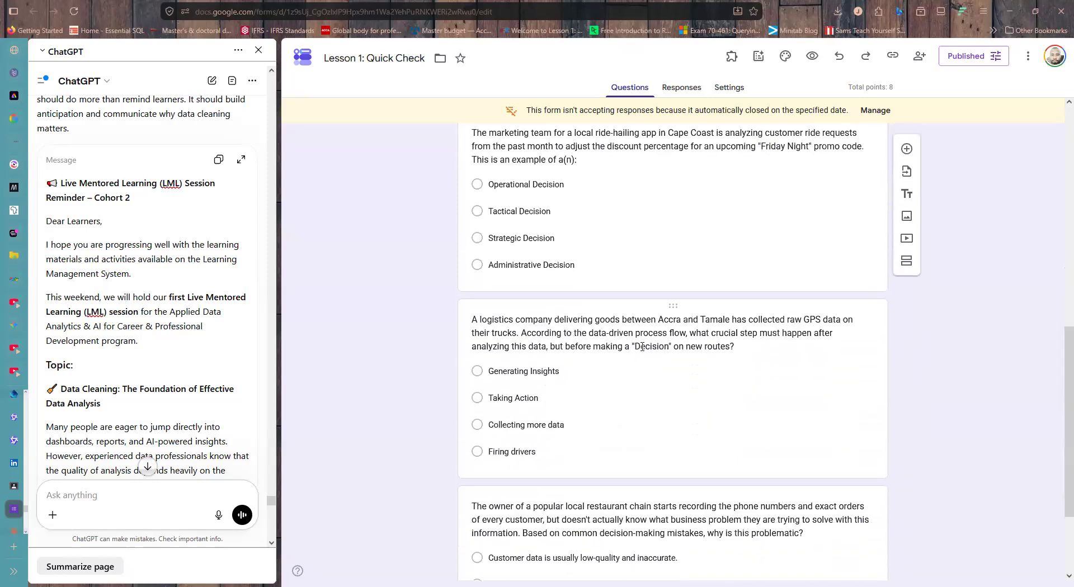
pyautogui.scroll(-1, 642, 350)
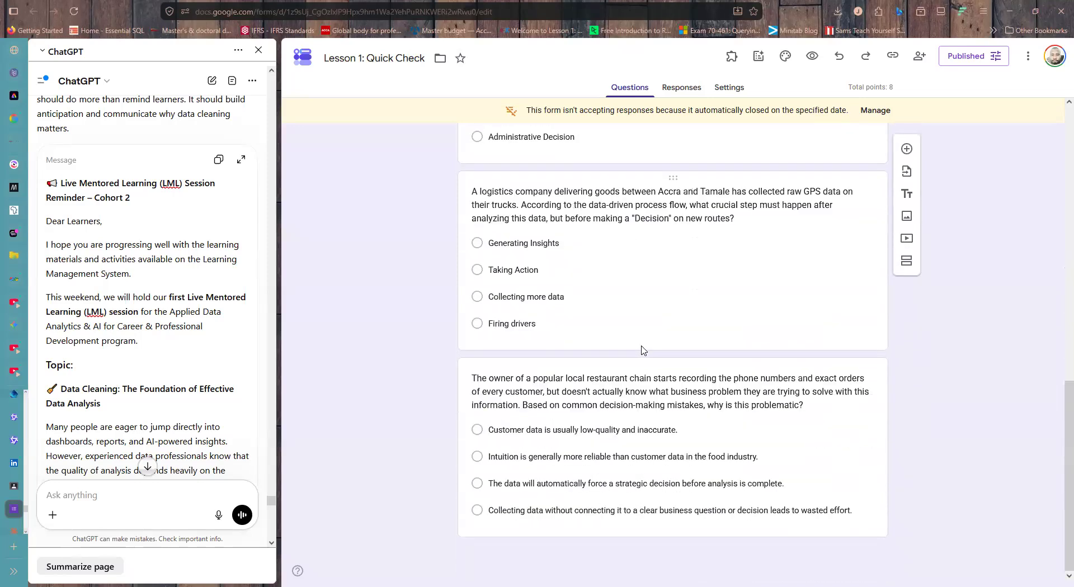
pyautogui.scroll(2, 643, 350)
pyautogui.scroll(4, 643, 350)
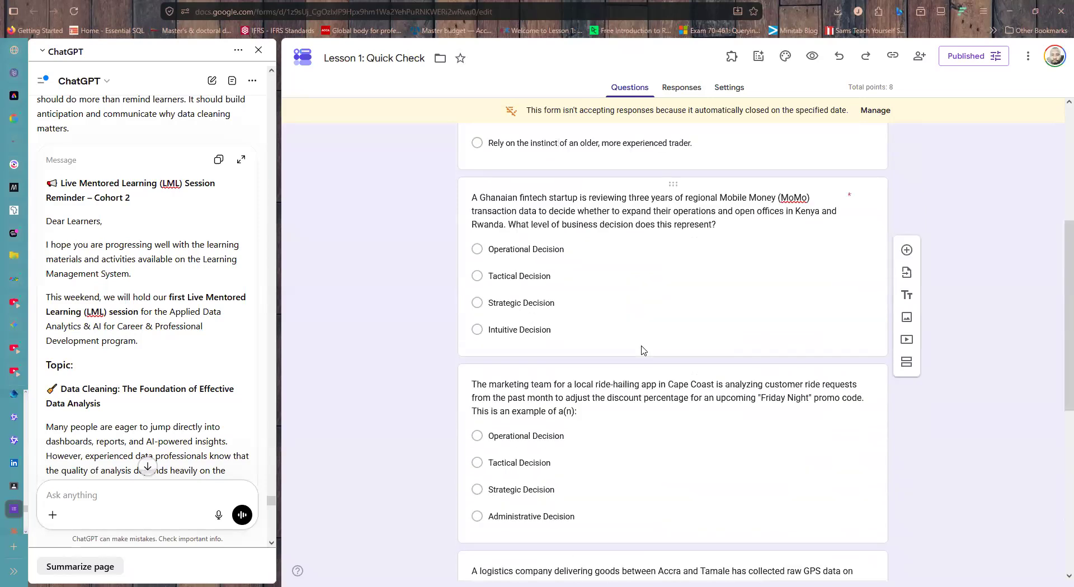
pyautogui.scroll(1, 642, 350)
pyautogui.scroll(1, 642, 351)
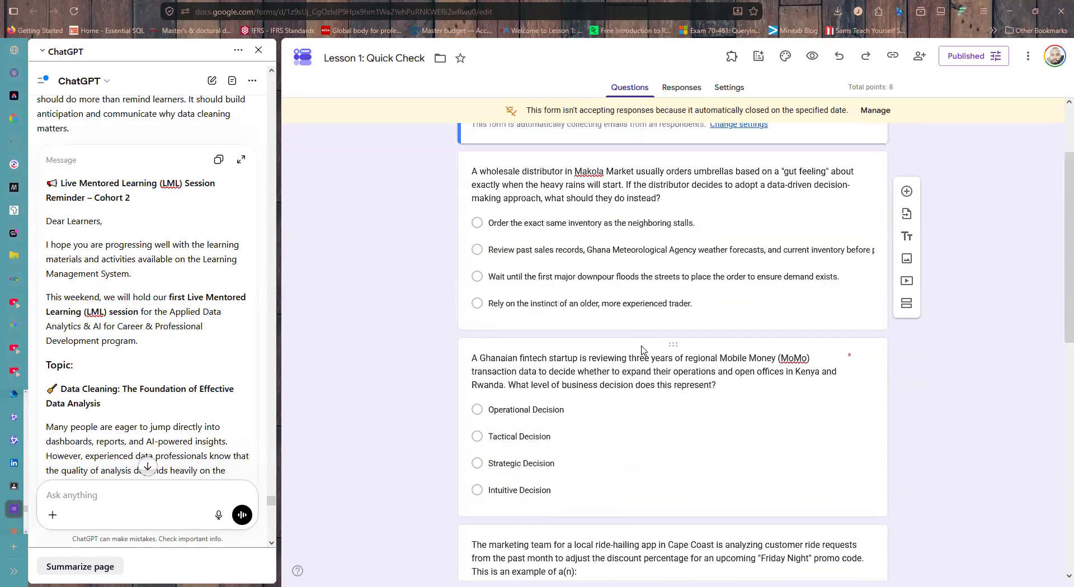
pyautogui.scroll(1, 642, 350)
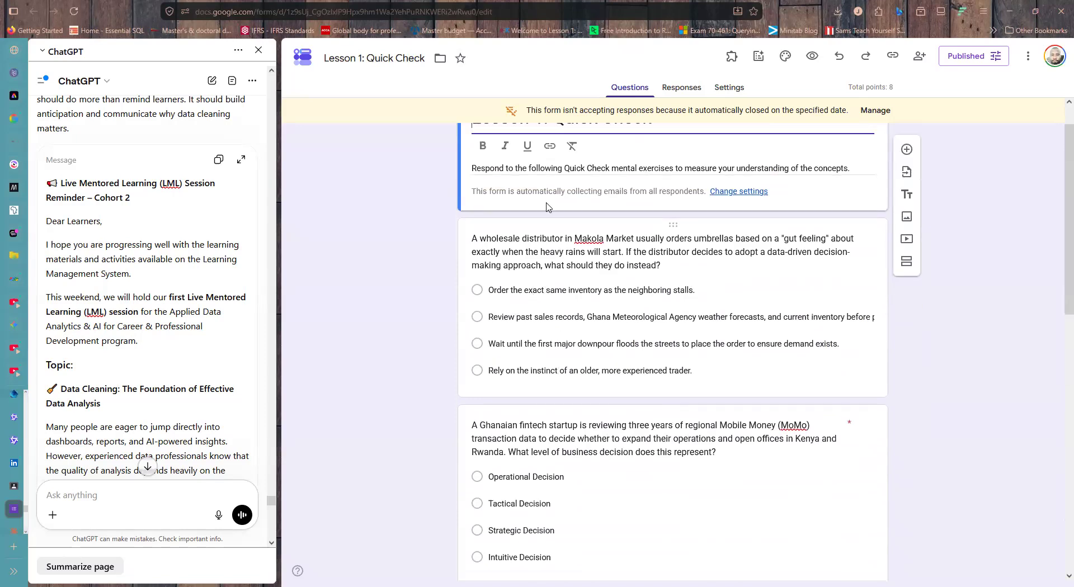
pyautogui.scroll(1, 546, 207)
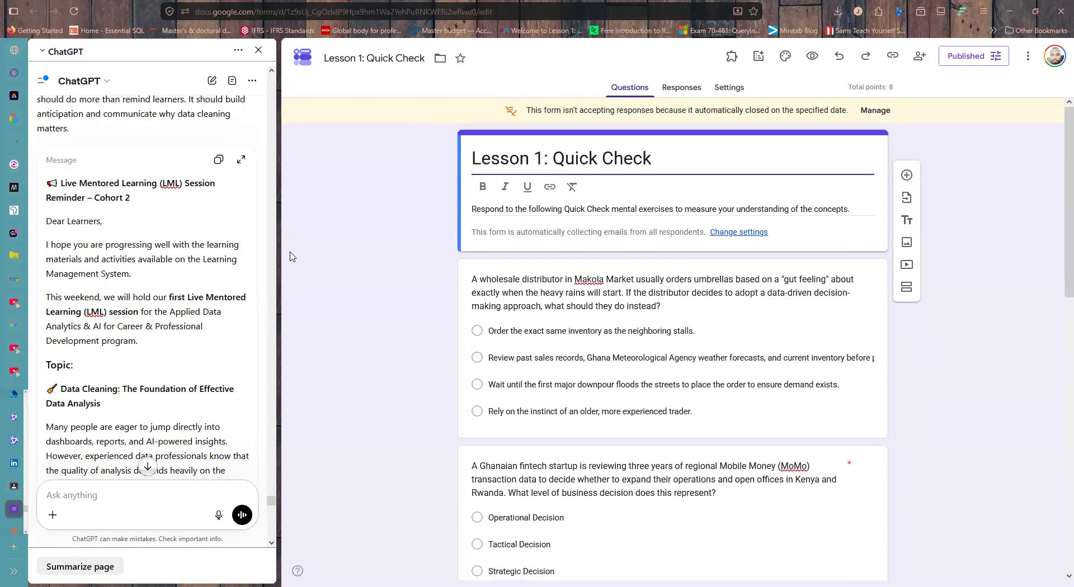
# Close the Lesson 1: Quick Check form tab and collapse the LESSON 1: Quick Check assignment in Classroom.
pyautogui.moveTo(116, 512)
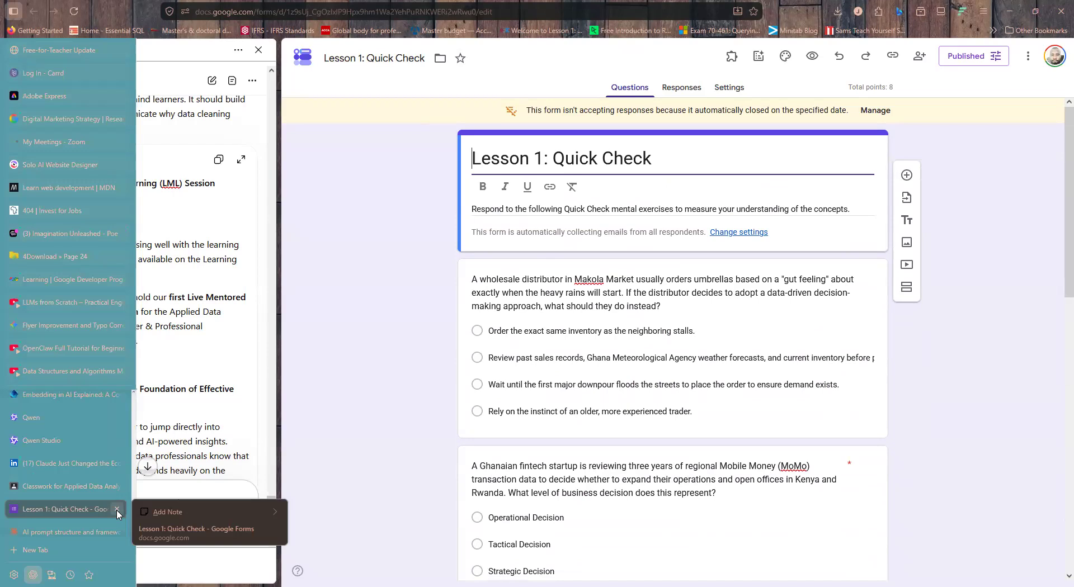
pyautogui.click(117, 510)
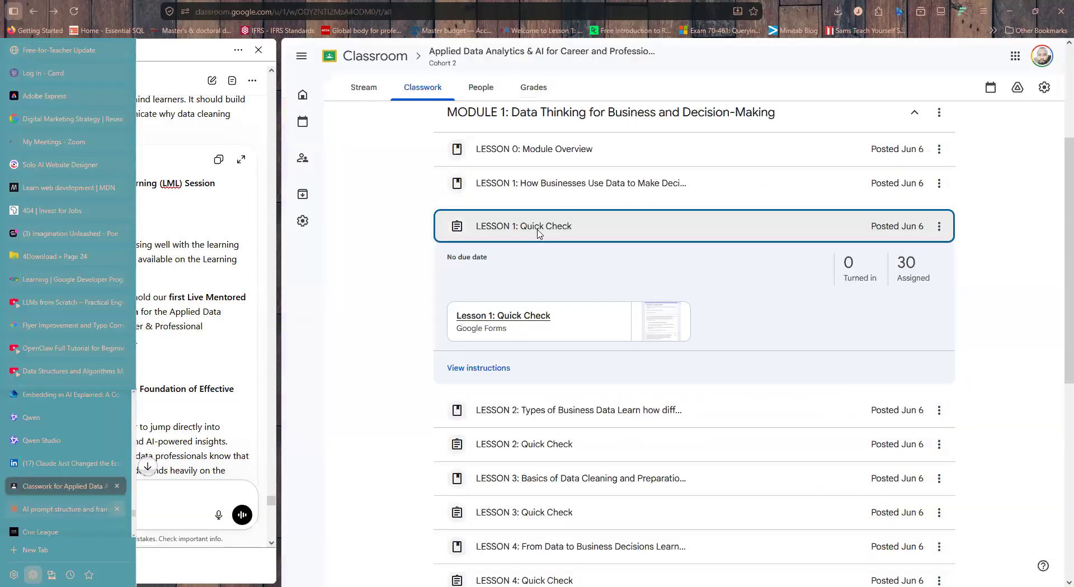
pyautogui.click(512, 216)
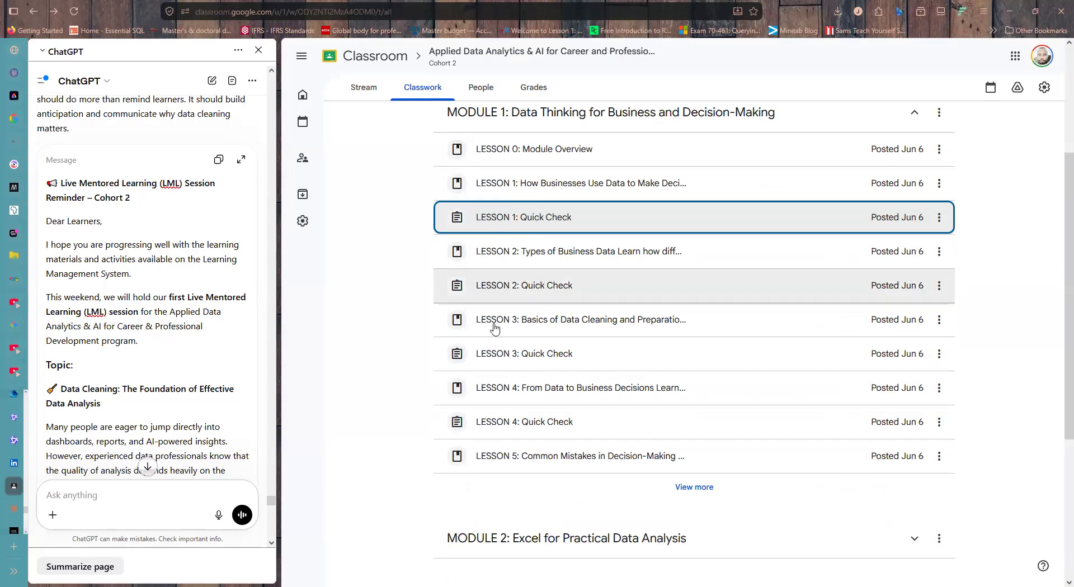
# Show the remaining Module 1 items, including the SCB Practical Activity and the final assignment.
pyautogui.scroll(-2, 694, 400)
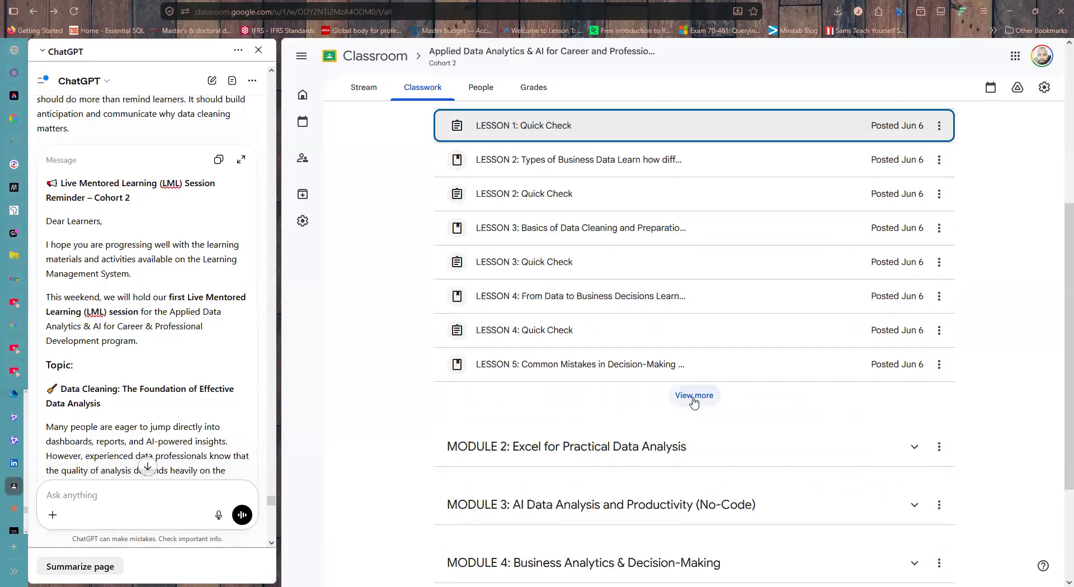
pyautogui.click(693, 398)
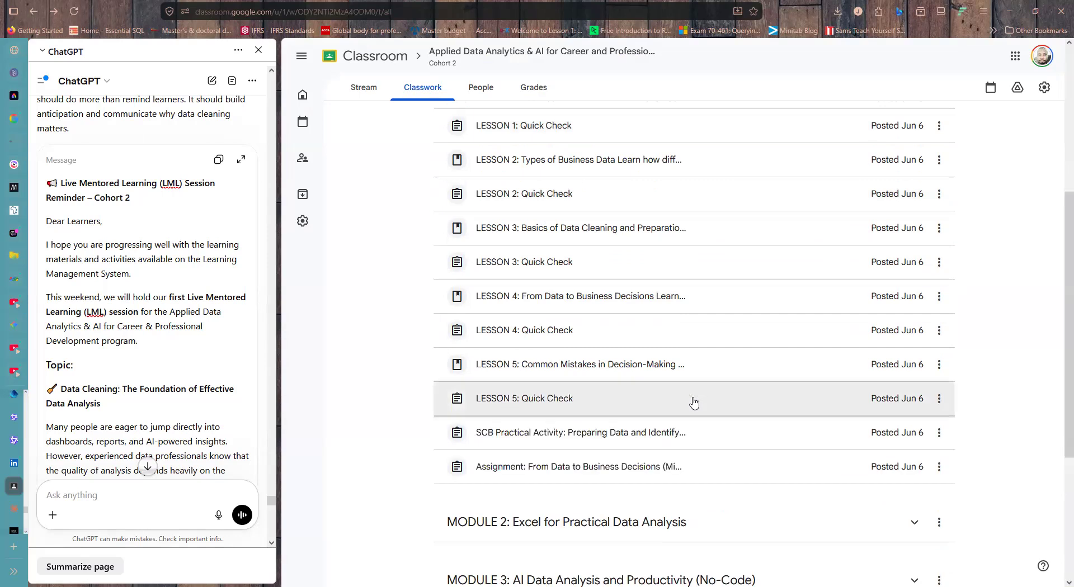
pyautogui.scroll(-2, 693, 402)
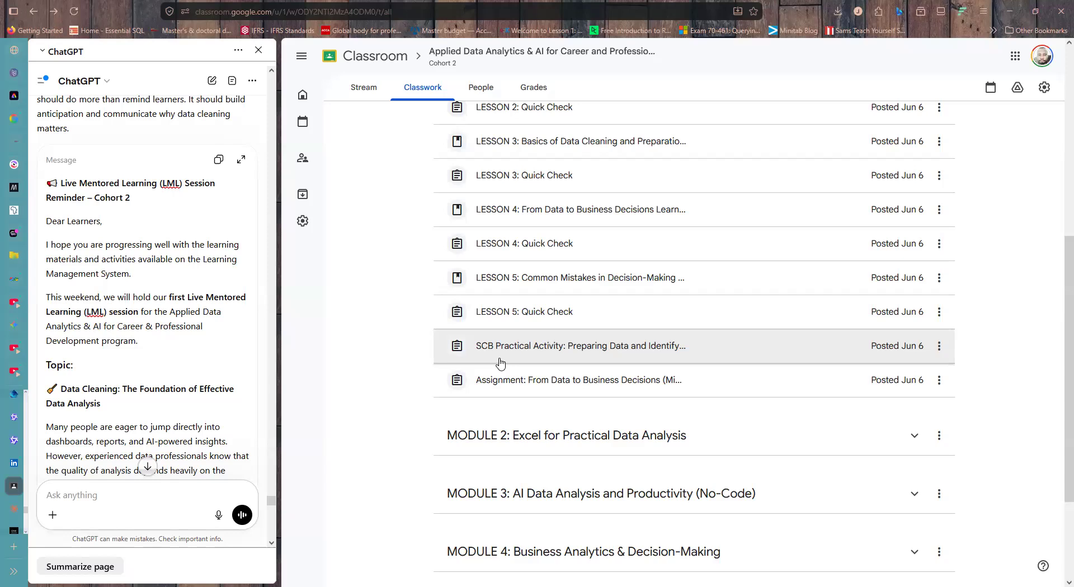
# Expand the SCB Practical Activity on preparing data and examine its context, tasks, success criteria and attached dataset files.
pyautogui.click(529, 355)
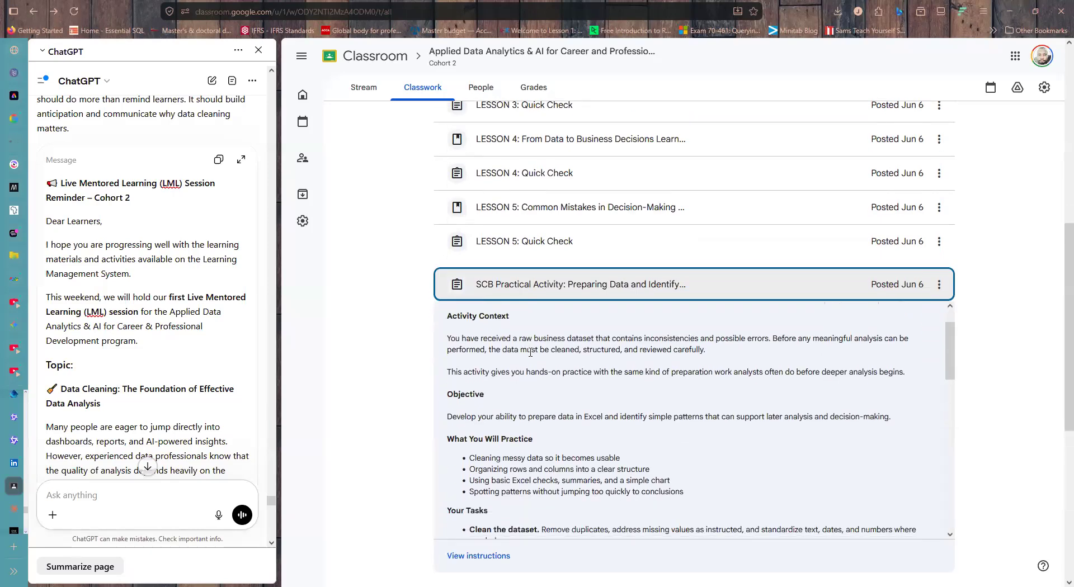
pyautogui.scroll(-1, 349, 311)
pyautogui.scroll(-1, 349, 311)
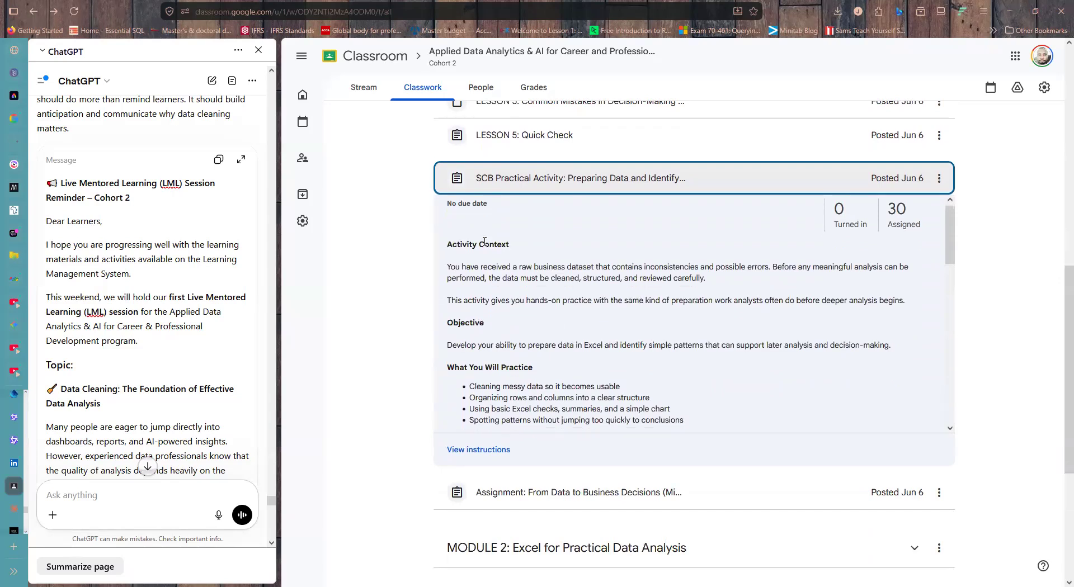
pyautogui.scroll(-1, 531, 317)
pyautogui.scroll(-1, 532, 317)
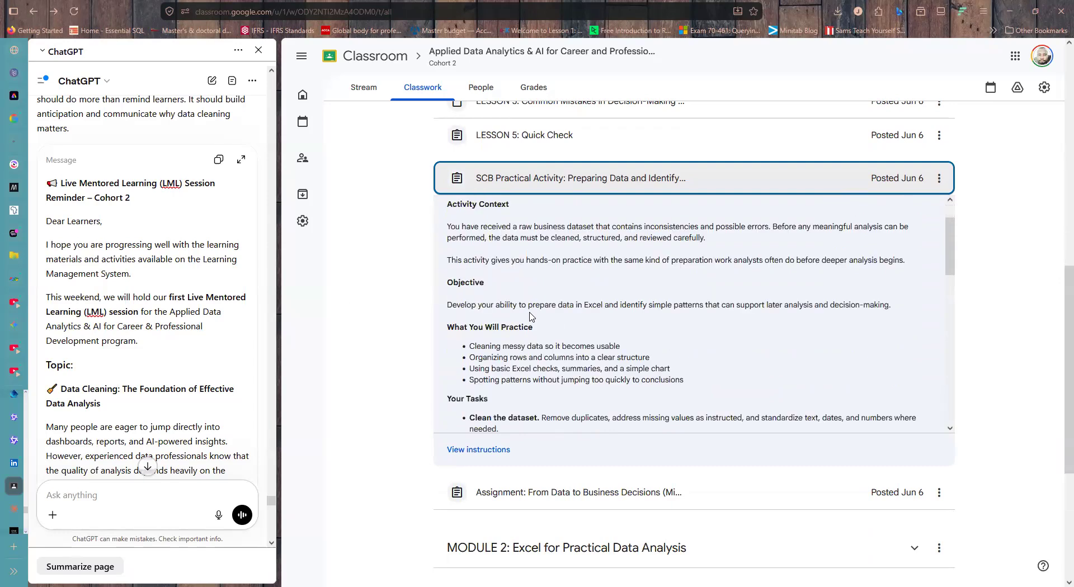
pyautogui.scroll(-2, 531, 317)
pyautogui.scroll(-2, 532, 317)
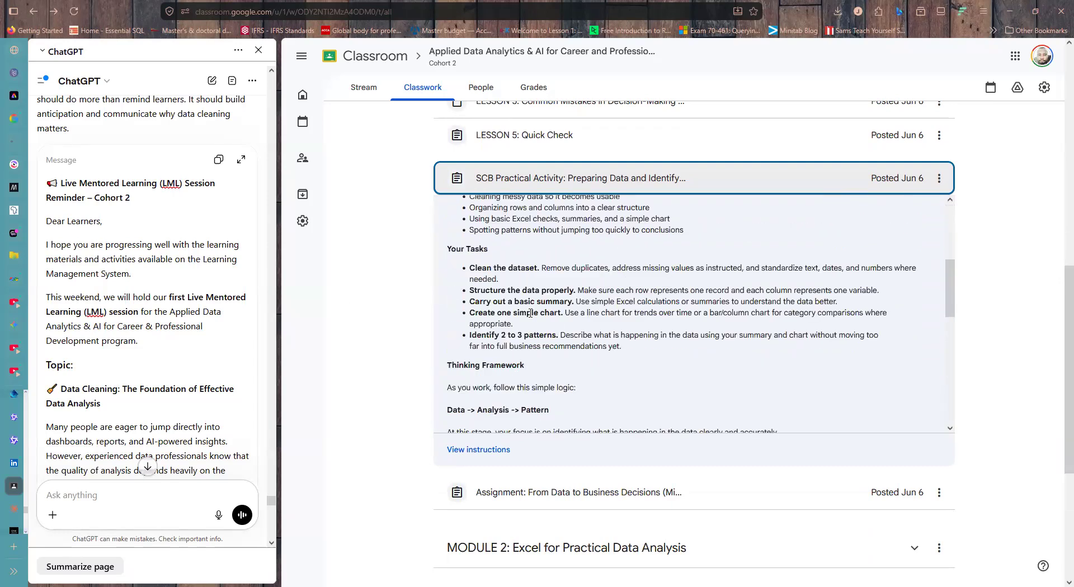
pyautogui.scroll(-3, 529, 314)
pyautogui.scroll(-4, 532, 317)
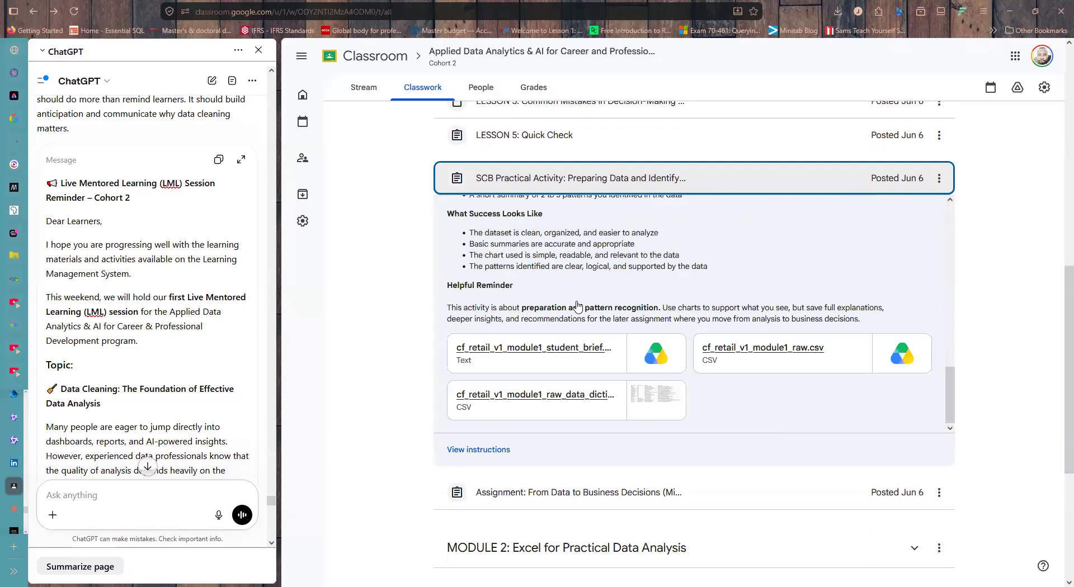
pyautogui.scroll(-2, 576, 305)
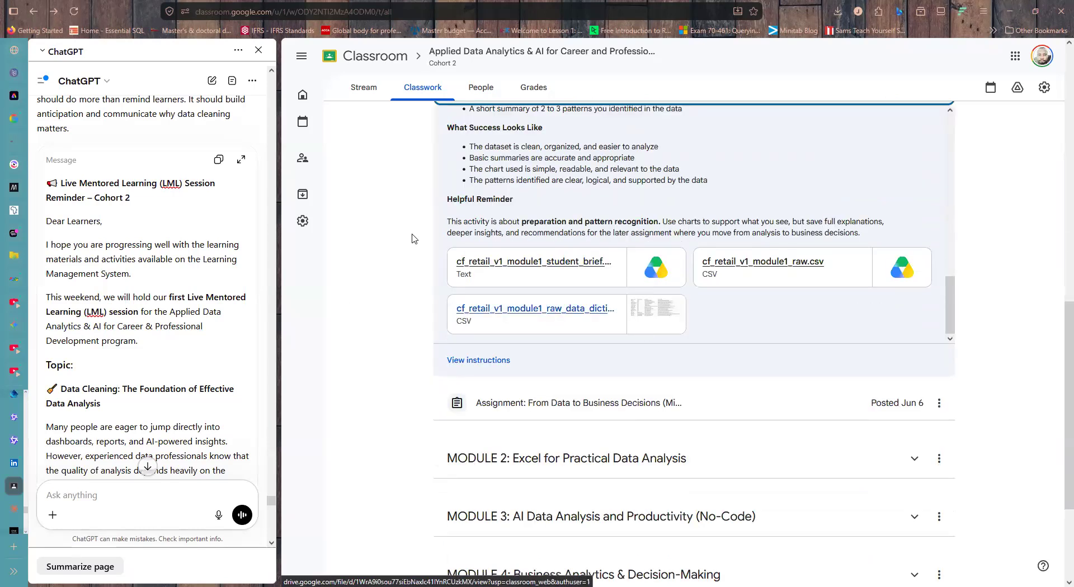
# Review the SCB Practical Activity instructions again, from the success criteria back to the Activity Context.
pyautogui.scroll(2, 398, 224)
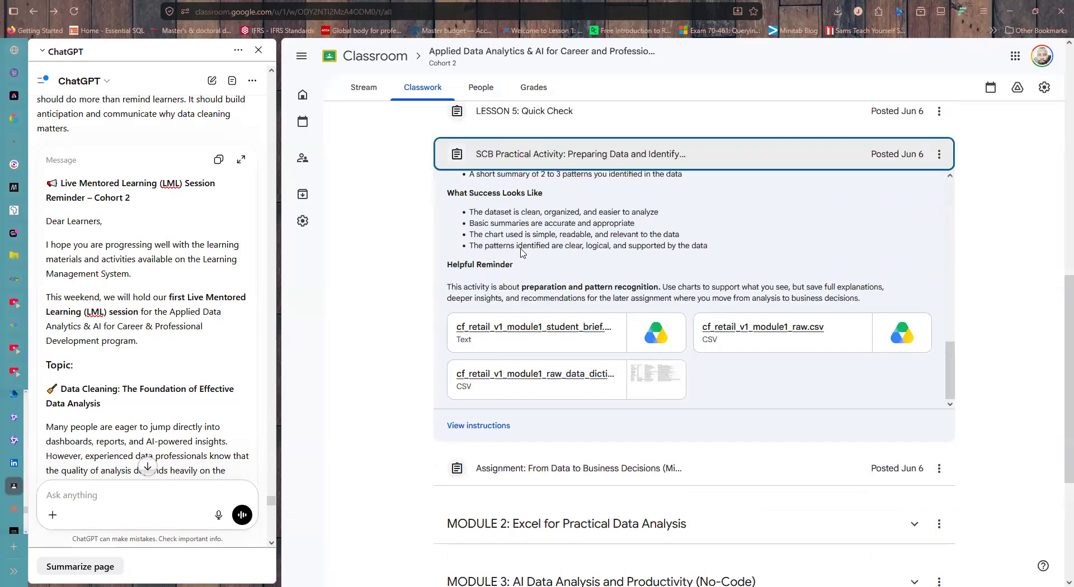
pyautogui.scroll(1, 574, 261)
pyautogui.scroll(1, 573, 260)
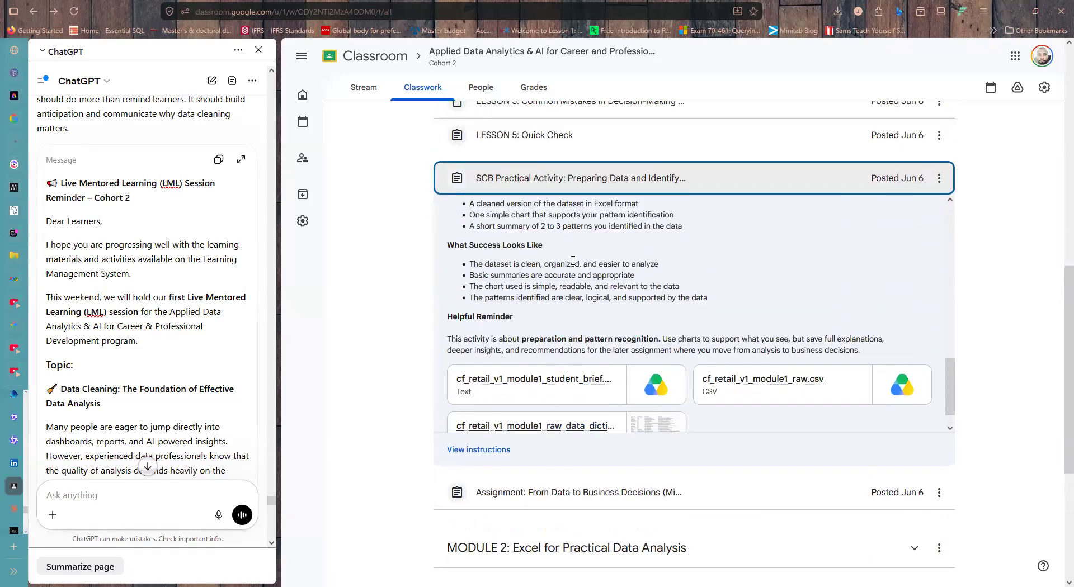
pyautogui.scroll(3, 573, 261)
pyautogui.scroll(3, 573, 265)
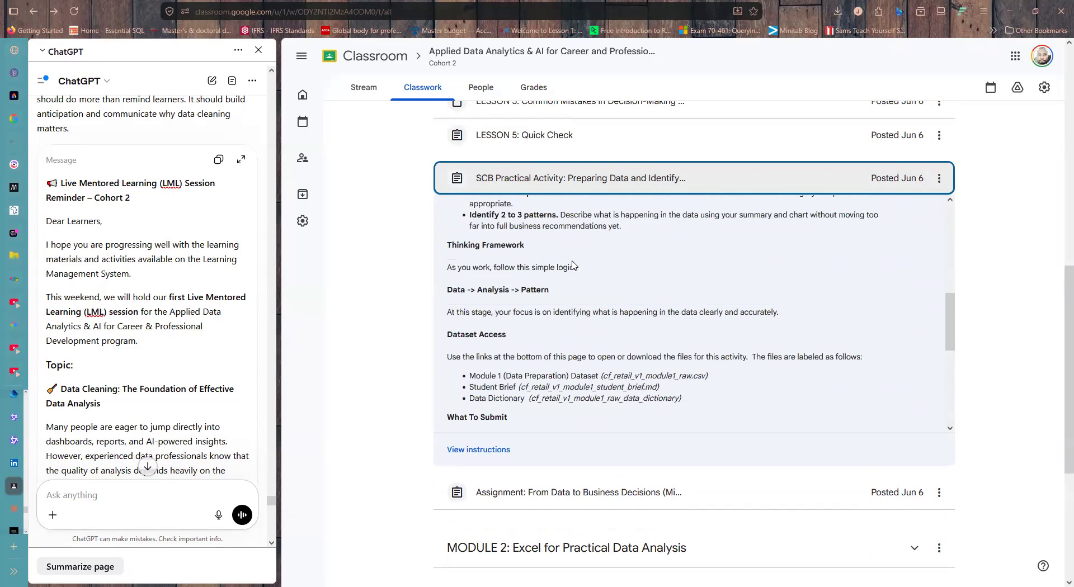
pyautogui.scroll(3, 573, 265)
pyautogui.scroll(2, 573, 265)
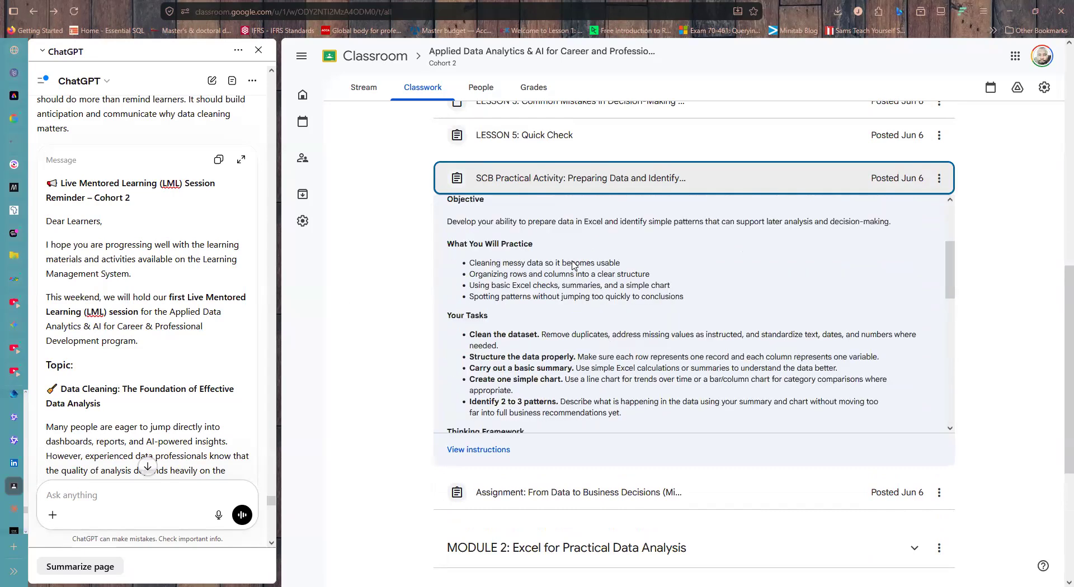
pyautogui.scroll(2, 573, 265)
pyautogui.scroll(3, 574, 265)
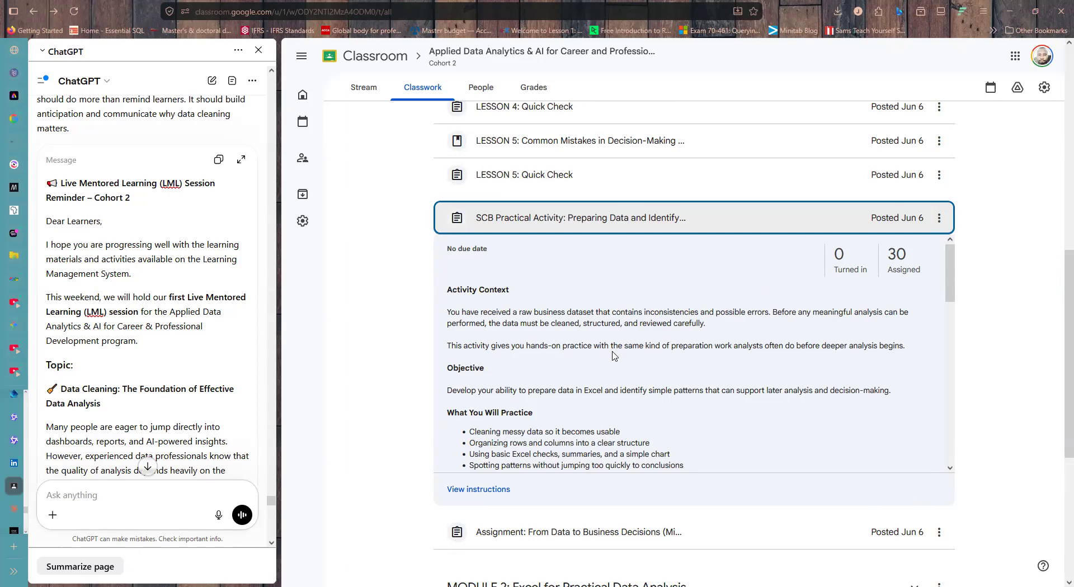
pyautogui.scroll(-1, 612, 355)
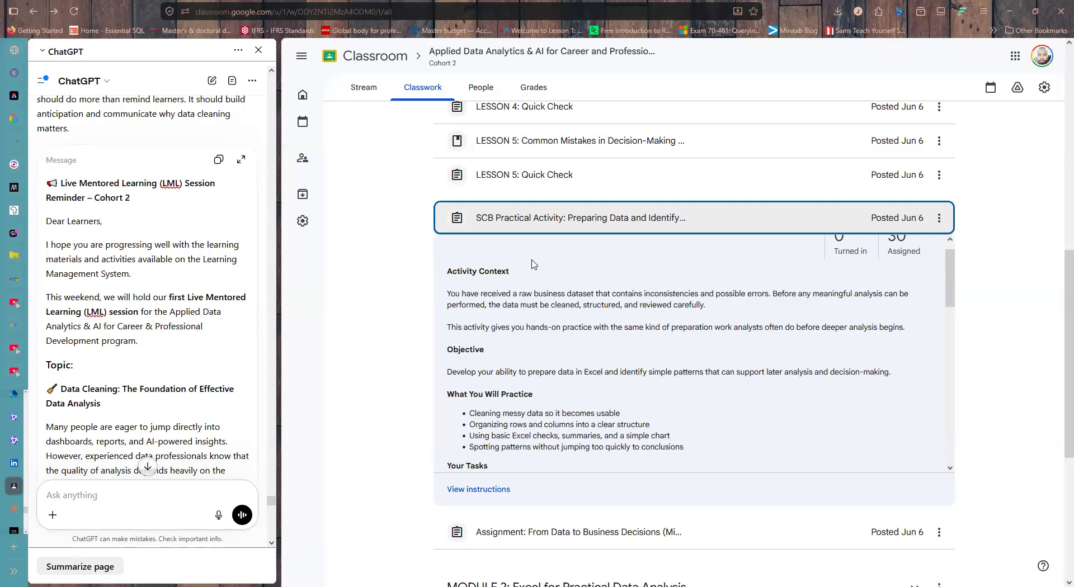
# Collapse the SCB Practical Activity, preview the assignment From Data to Business Decisions, and collapse it again.
pyautogui.click(520, 223)
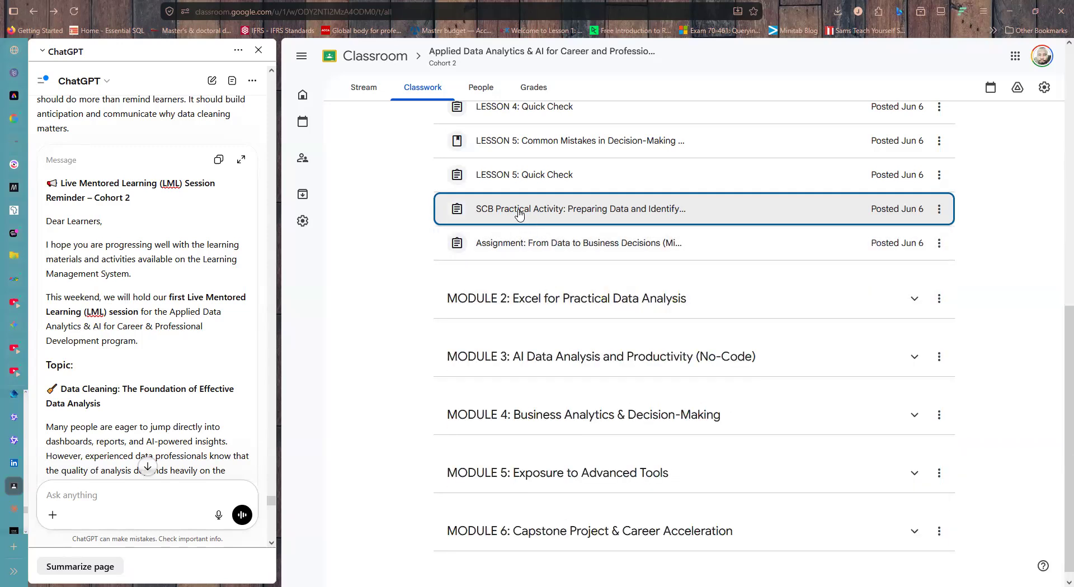
pyautogui.click(527, 246)
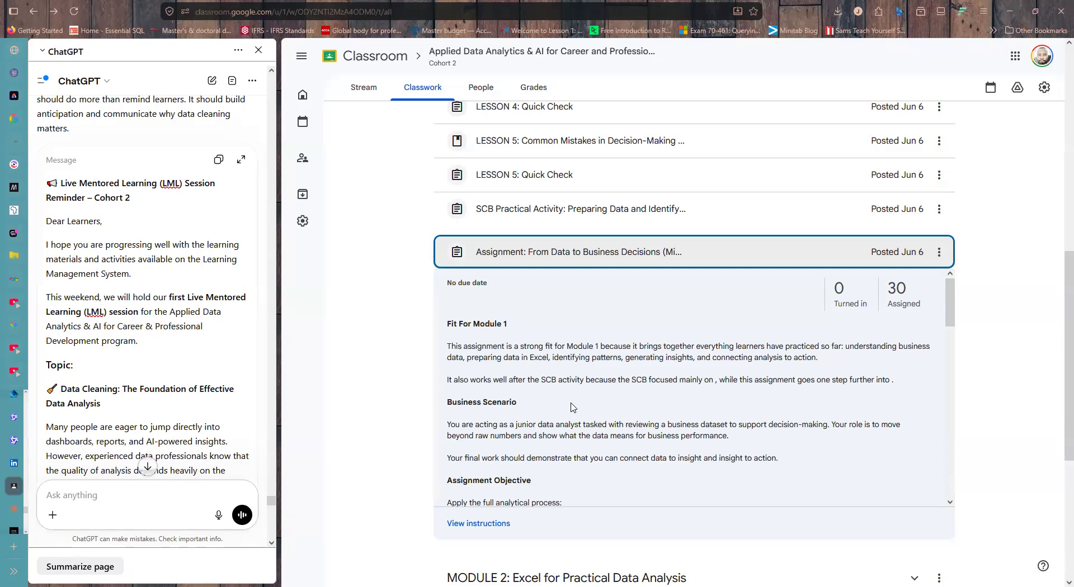
pyautogui.click(571, 253)
# Collapse the MODULE 1: Data Thinking for Business and Decision-Making topic.
pyautogui.scroll(4, 570, 253)
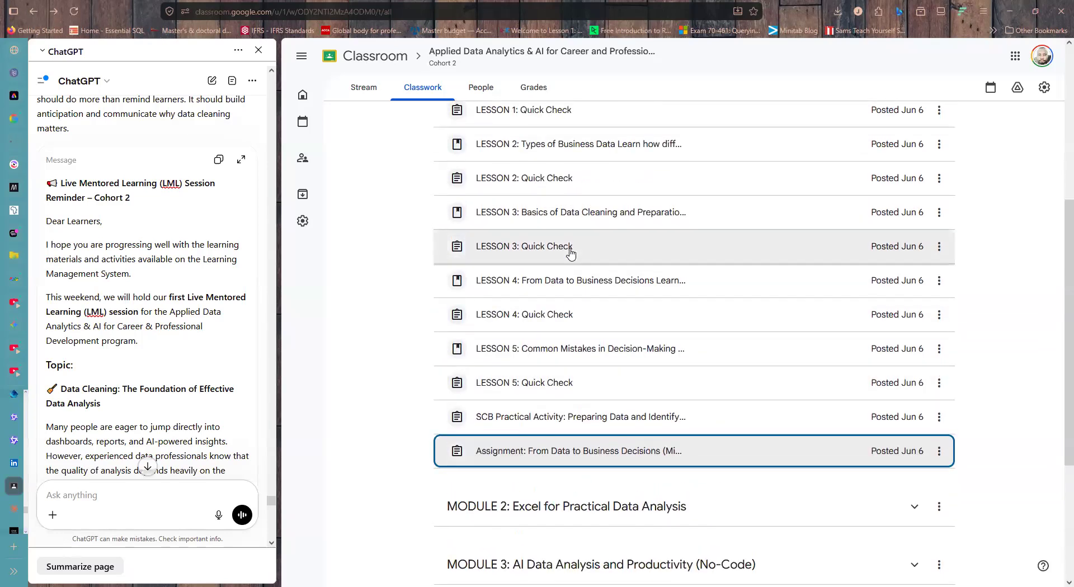
pyautogui.scroll(5, 570, 253)
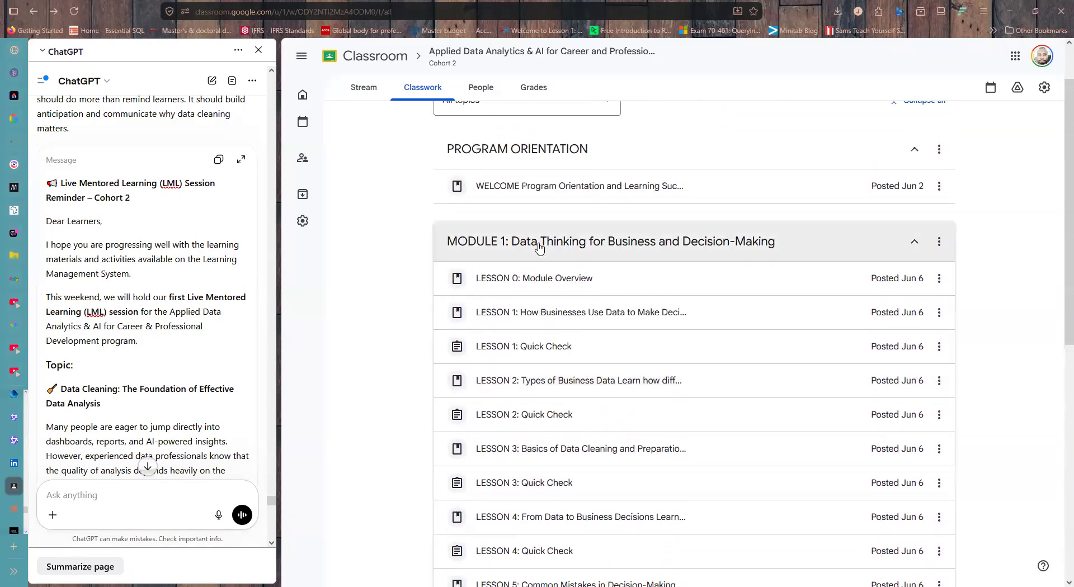
pyautogui.click(539, 247)
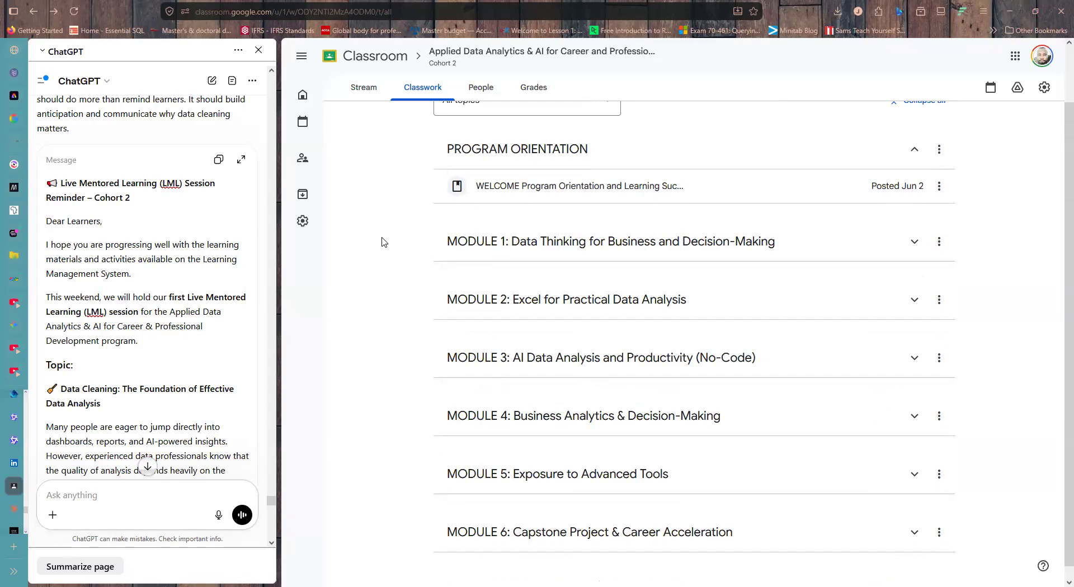
# Show the class members, looking over the teachers and the enrolled students.
pyautogui.scroll(2, 390, 236)
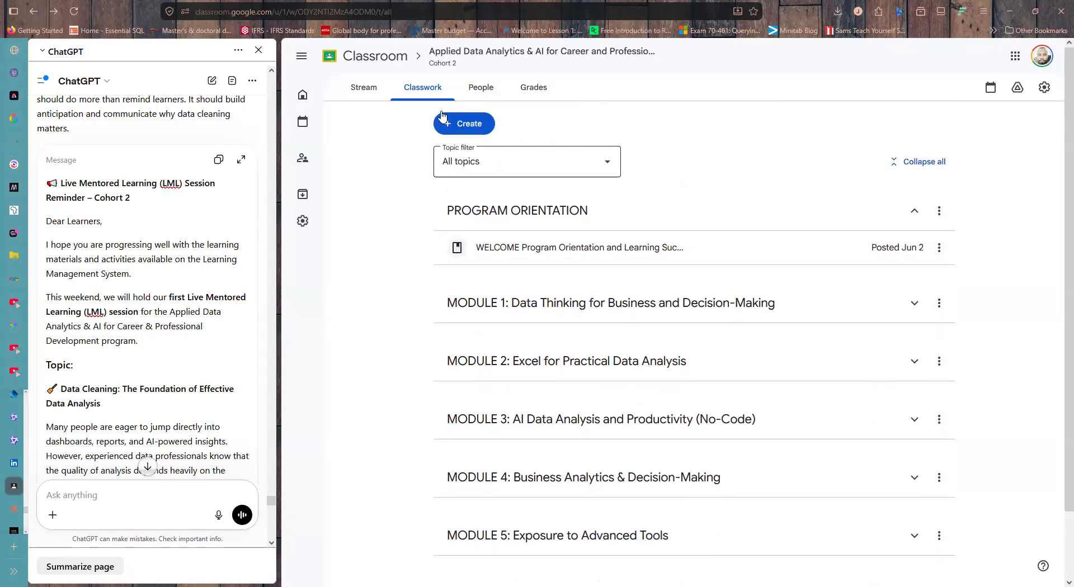
pyautogui.click(480, 92)
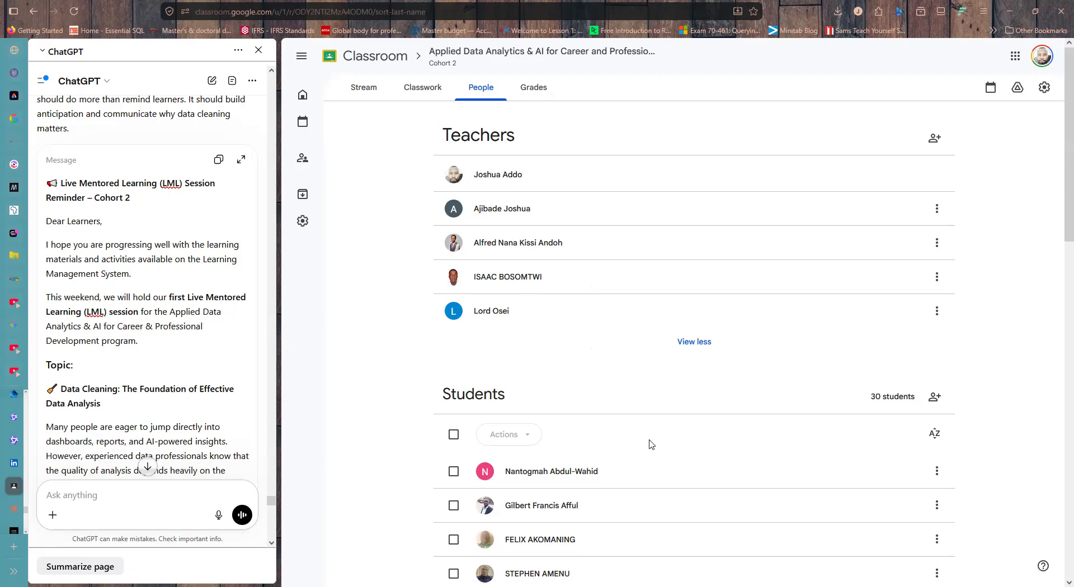
pyautogui.scroll(-8, 649, 444)
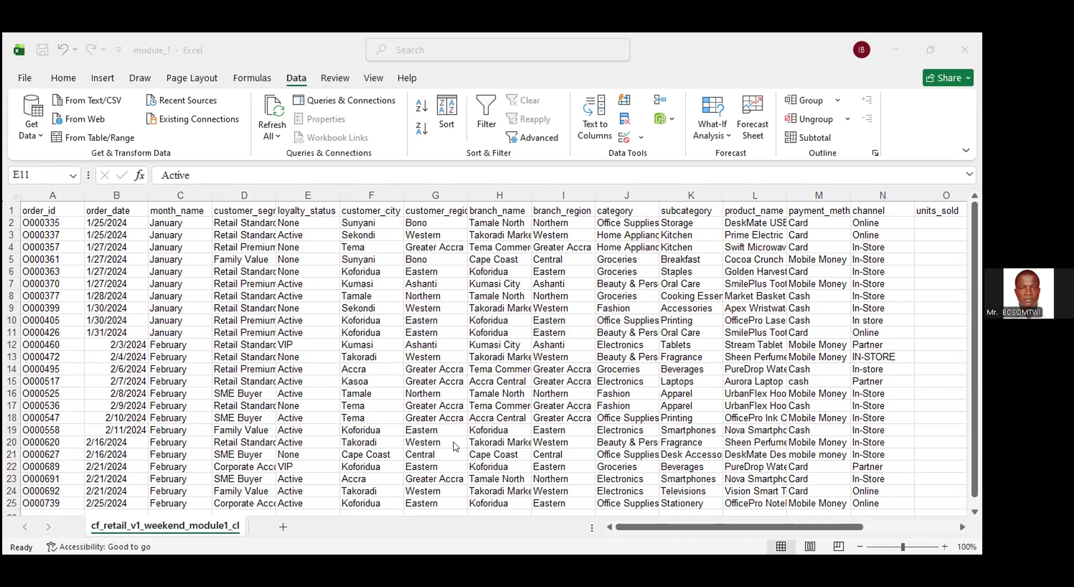
# Switch to the module_1 workbook in Excel and look over the retail order rows down to row 25.
pyautogui.scroll(-2, 456, 447)
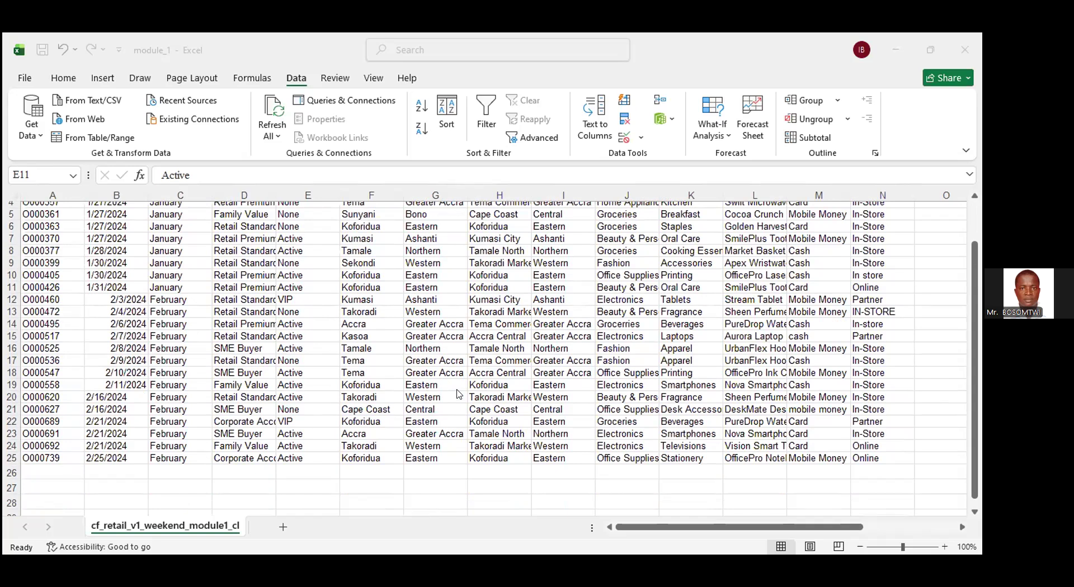
pyautogui.scroll(2, 459, 394)
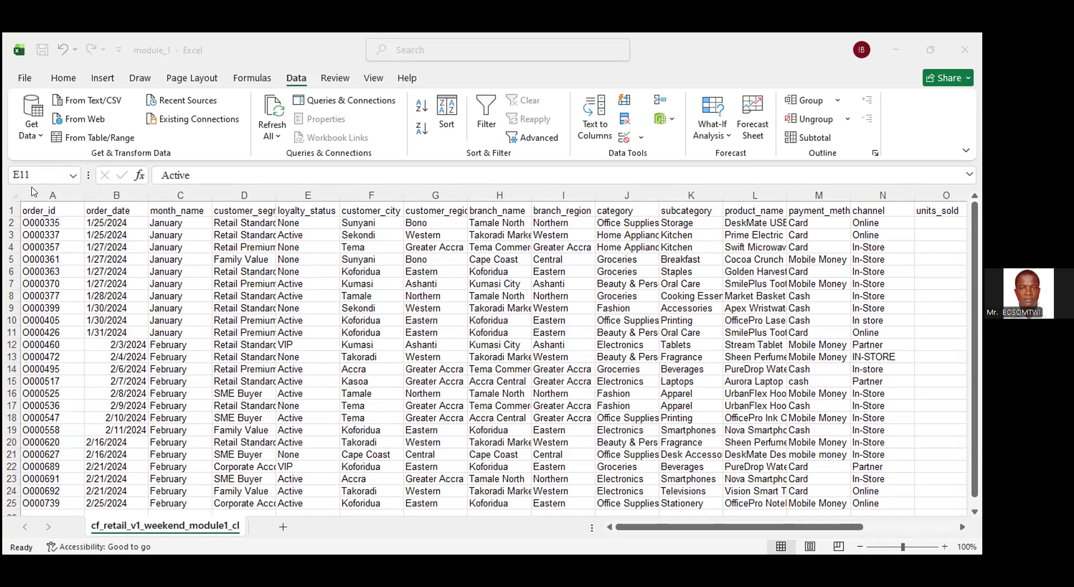
pyautogui.click(99, 224)
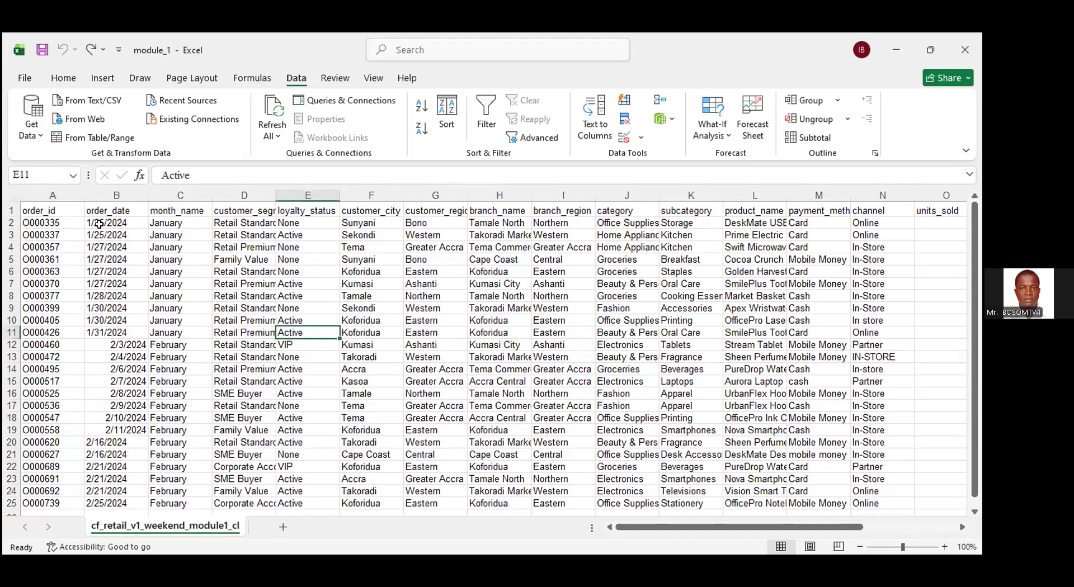
# Step through the dataset's column headers one by one, from order_id to customer_region.
pyautogui.hotkey('ctrl', 'Home')
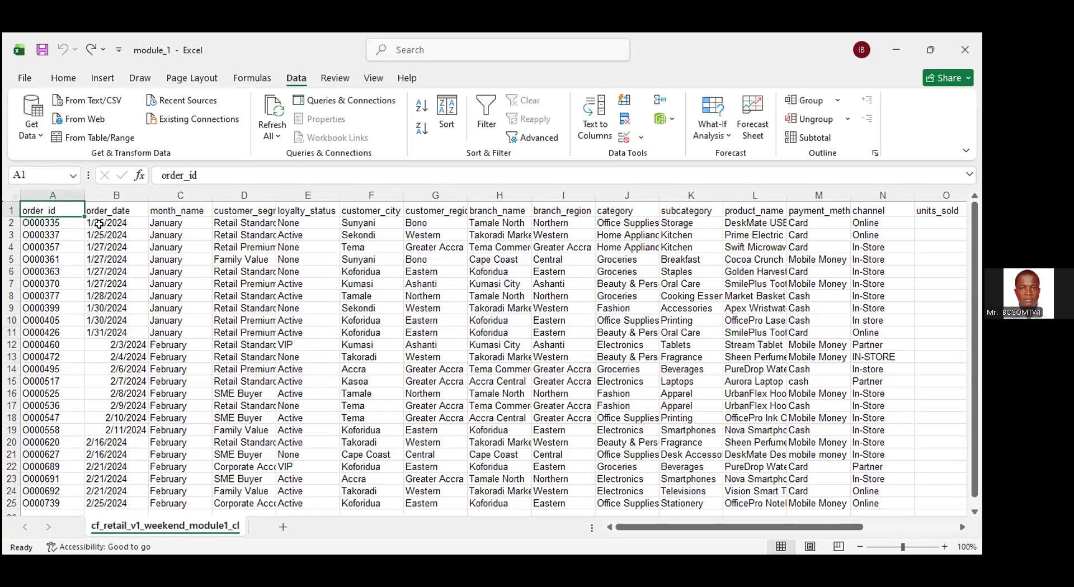
pyautogui.press('Right')
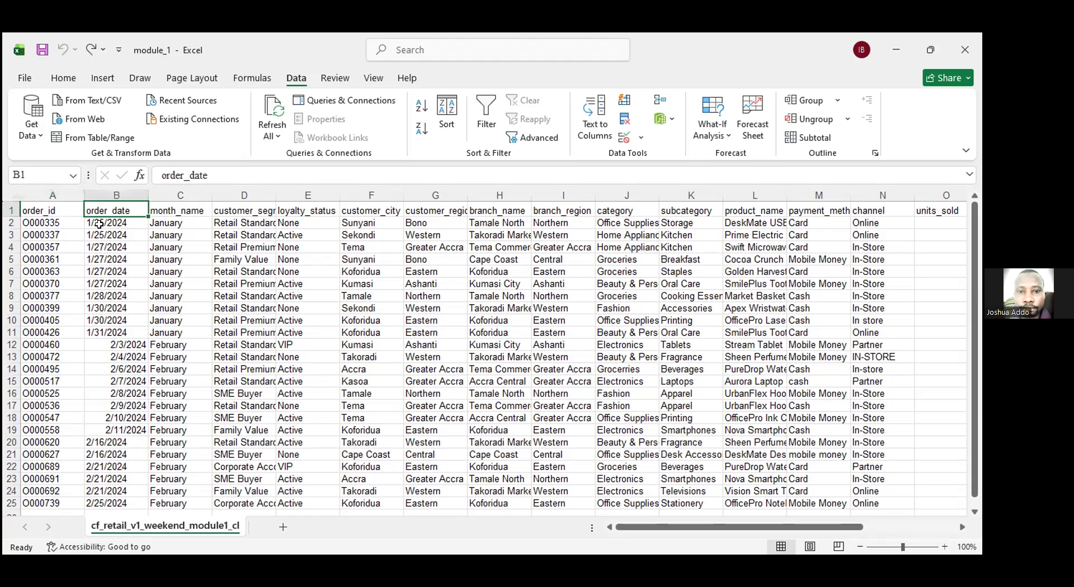
pyautogui.press('Right')
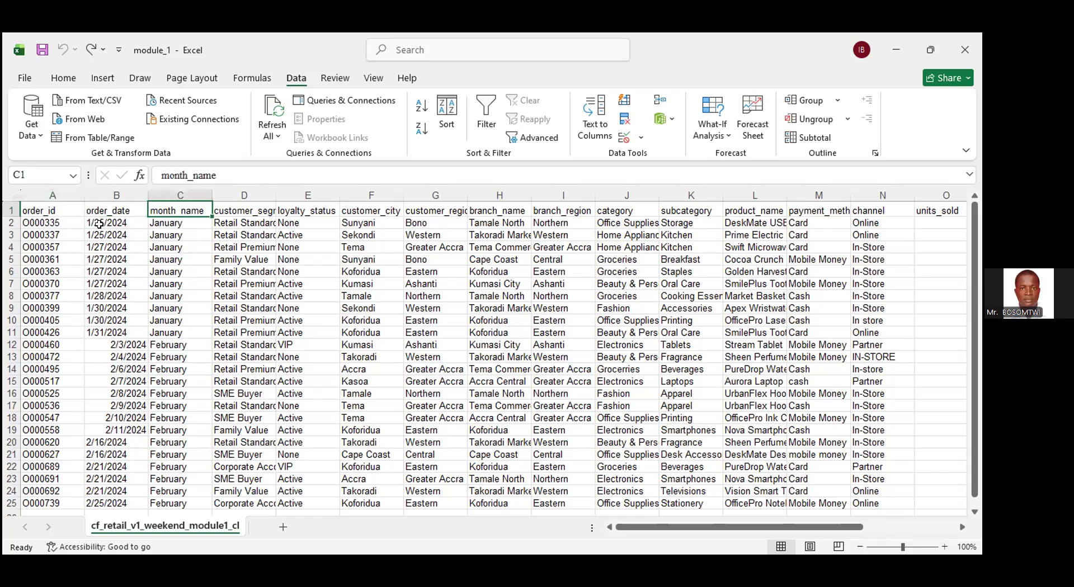
pyautogui.press('Right')
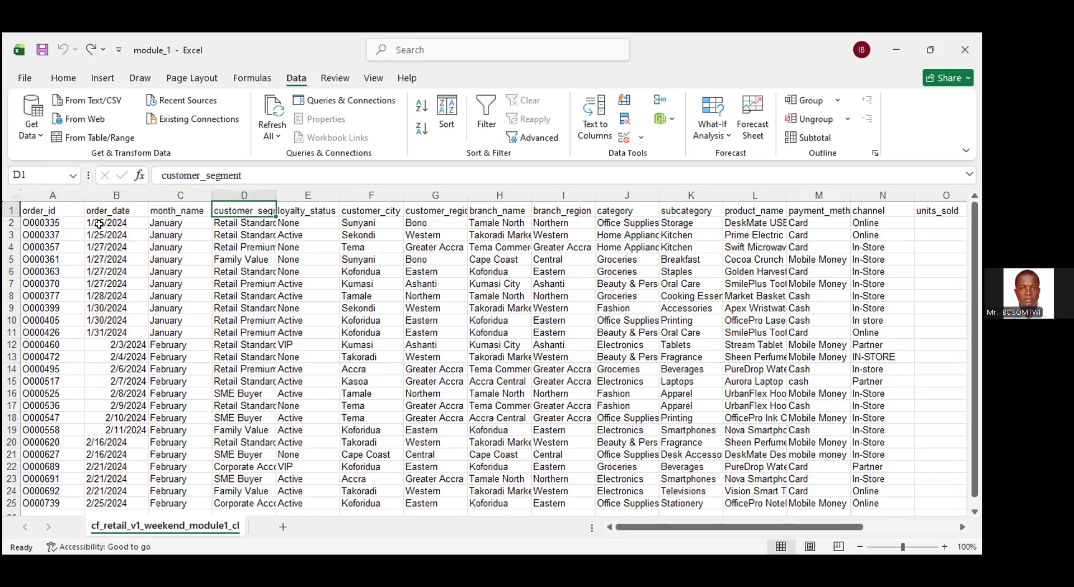
pyautogui.press('Right')
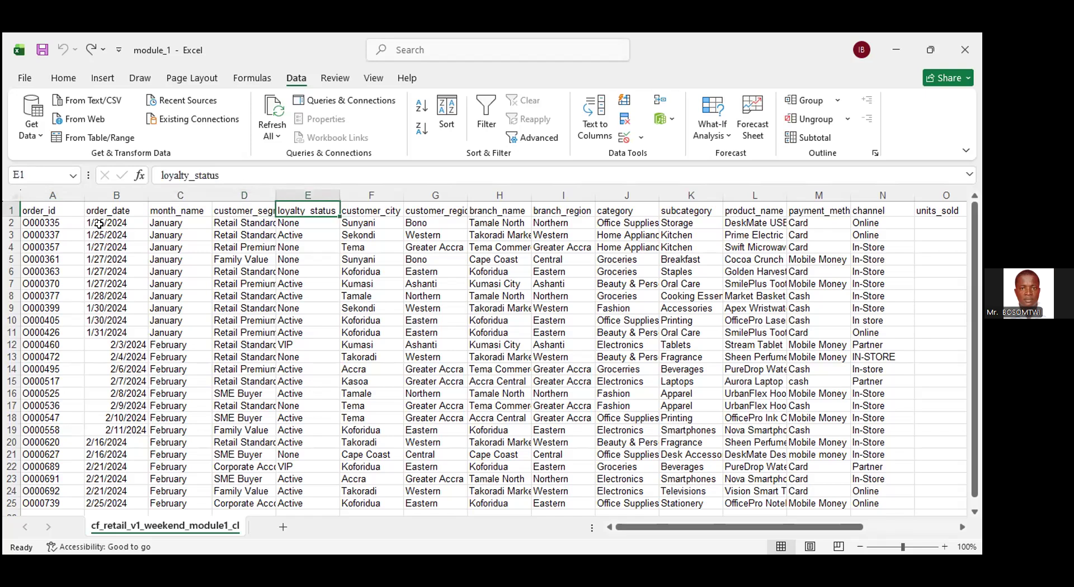
pyautogui.press('Right')
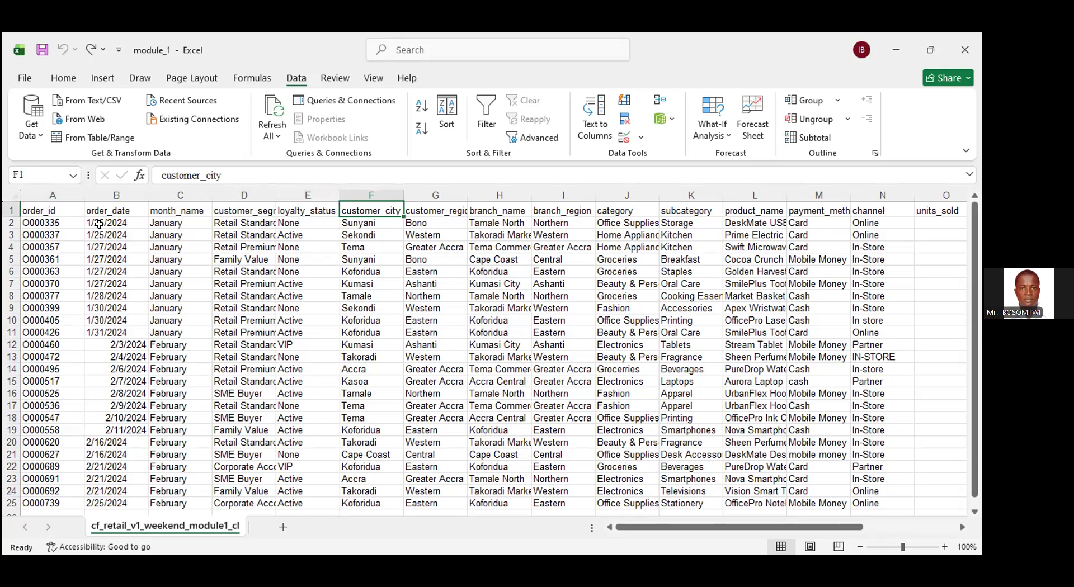
pyautogui.press('Right')
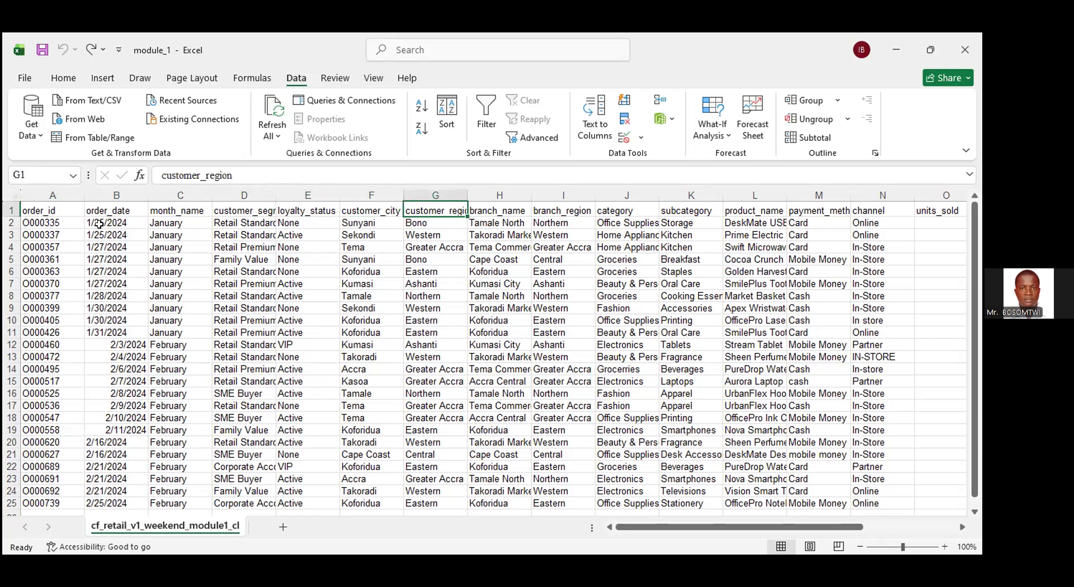
# Step through the remaining column headers one by one, from branch_name to gross_profit.
pyautogui.press('Right')
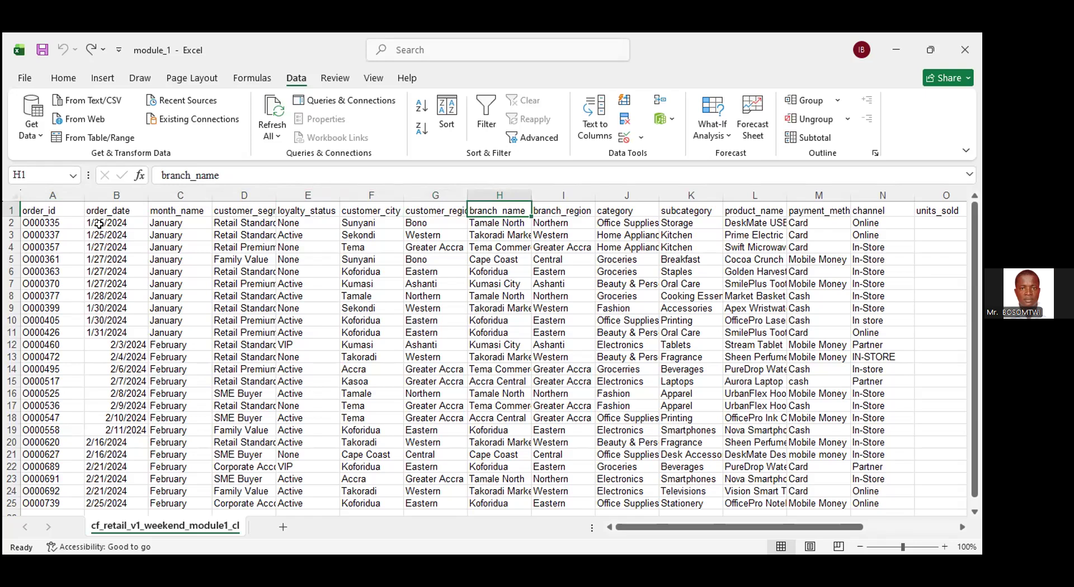
pyautogui.press('Right')
pyautogui.press('Right')
pyautogui.press('Right')
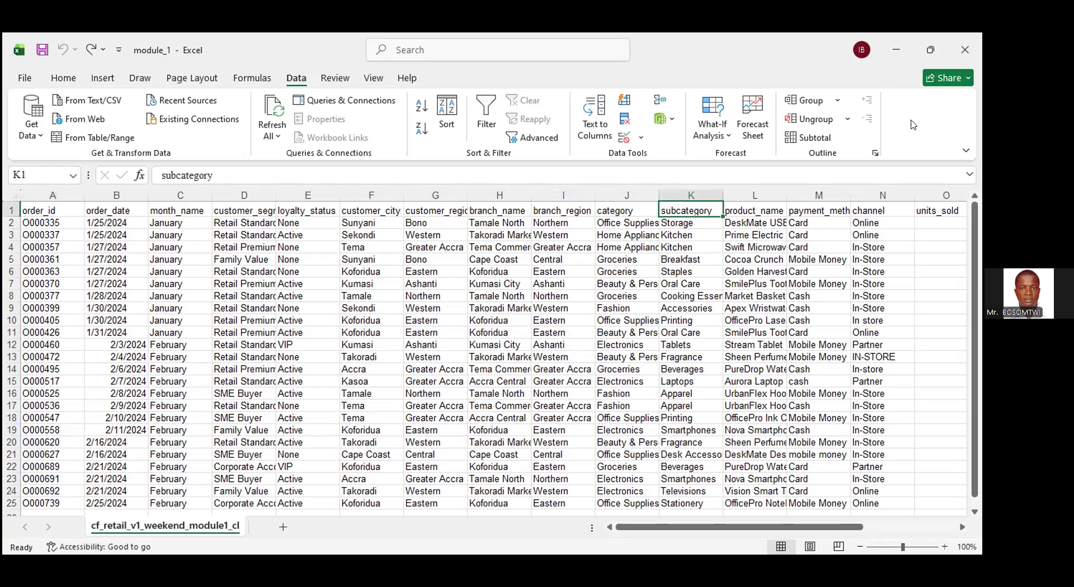
pyautogui.press('Right')
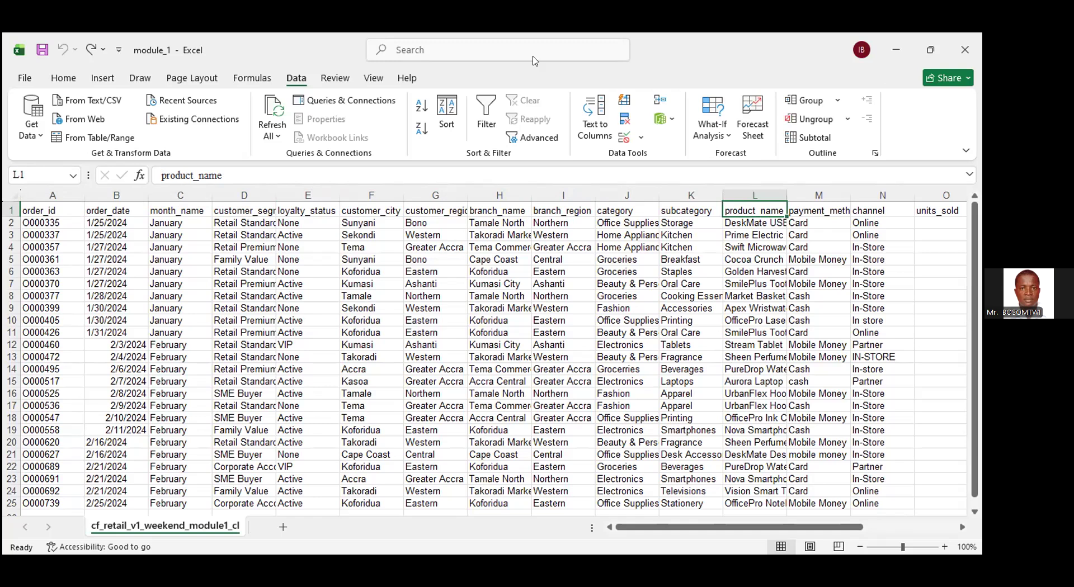
pyautogui.press('Right')
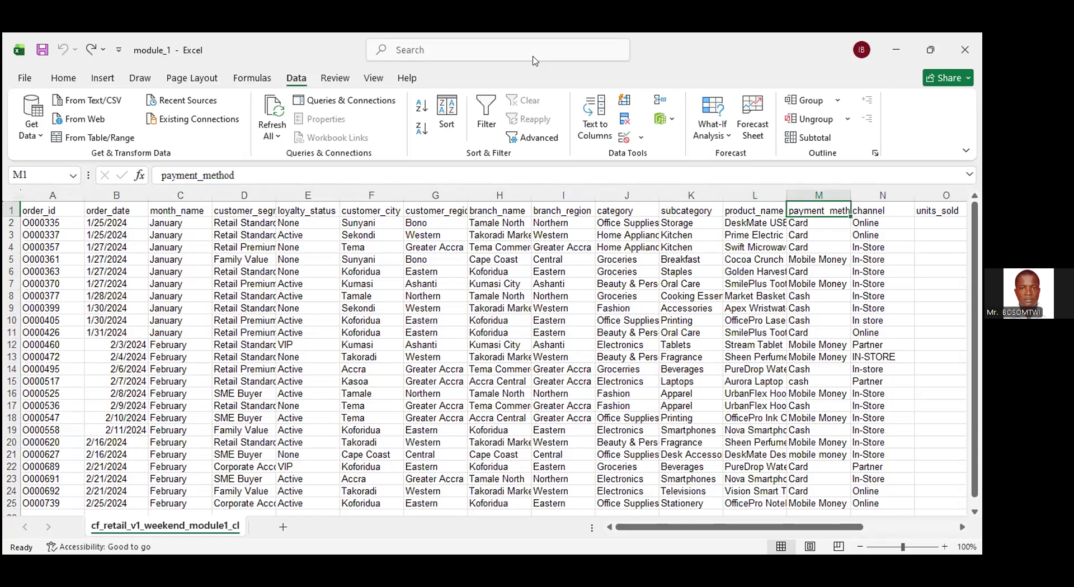
pyautogui.press('Right')
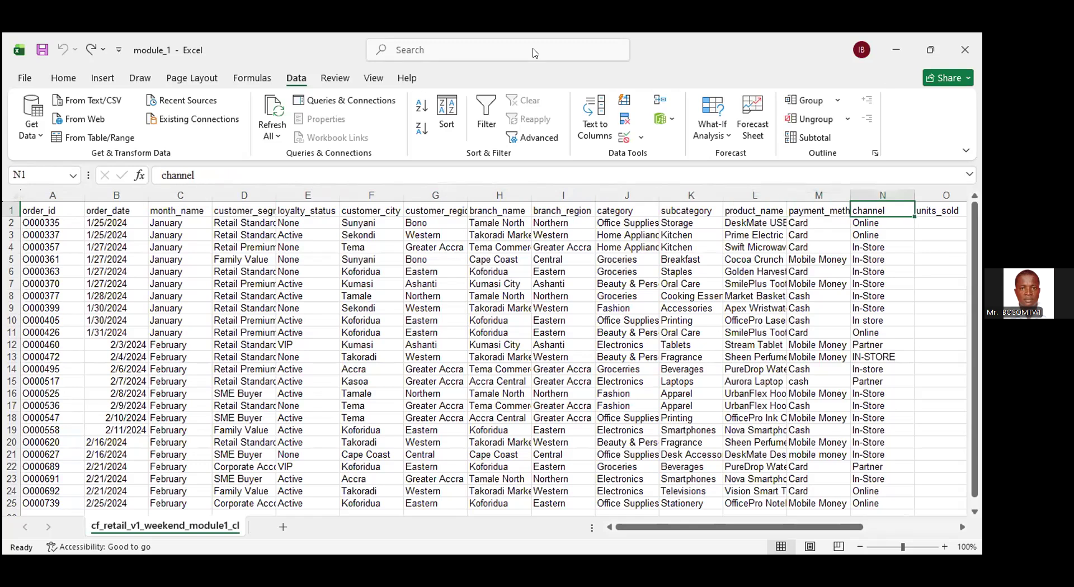
pyautogui.press('Right')
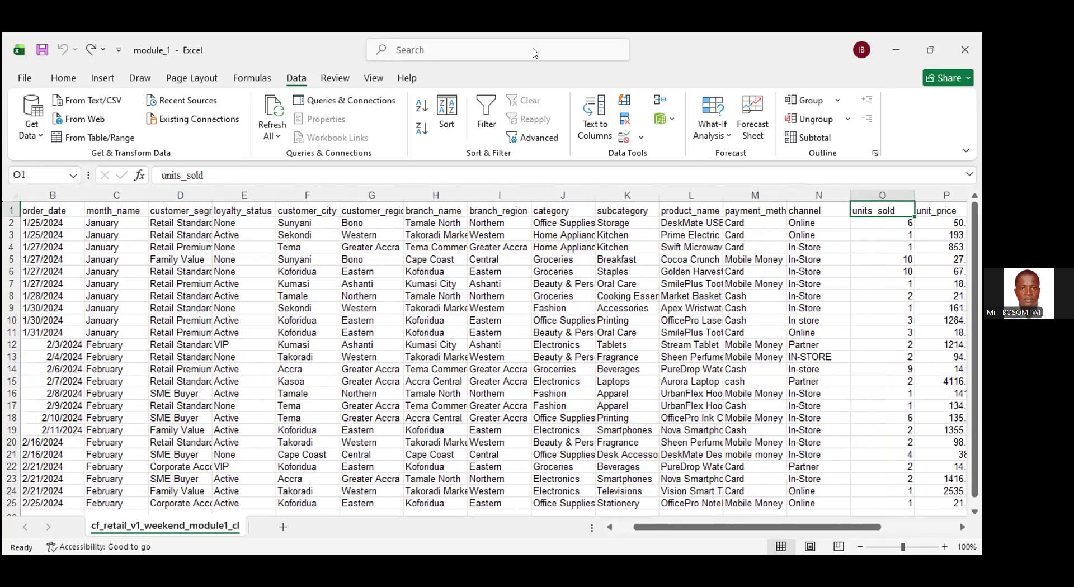
pyautogui.press('Right')
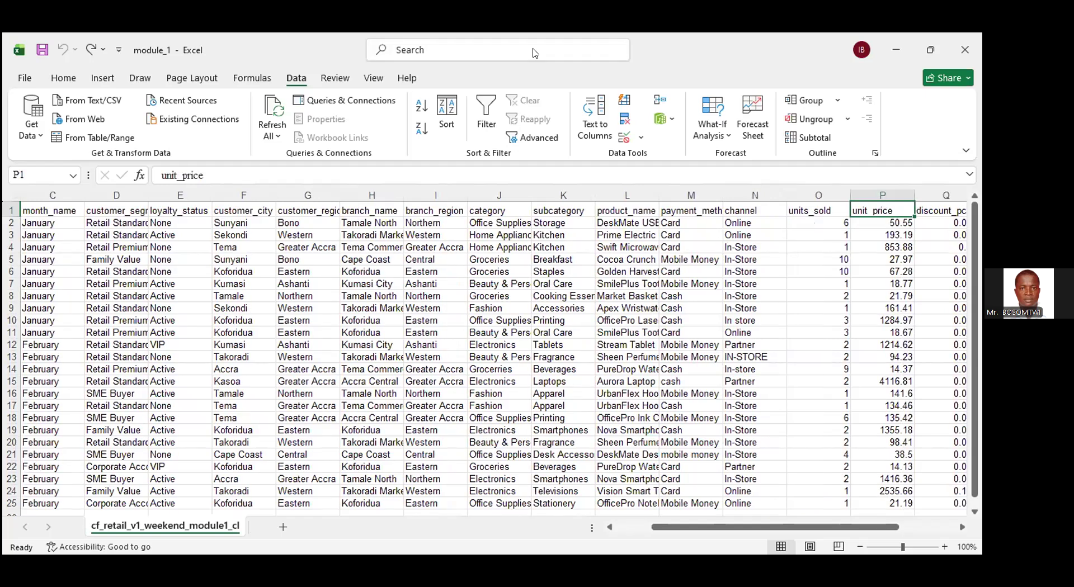
pyautogui.press('Right')
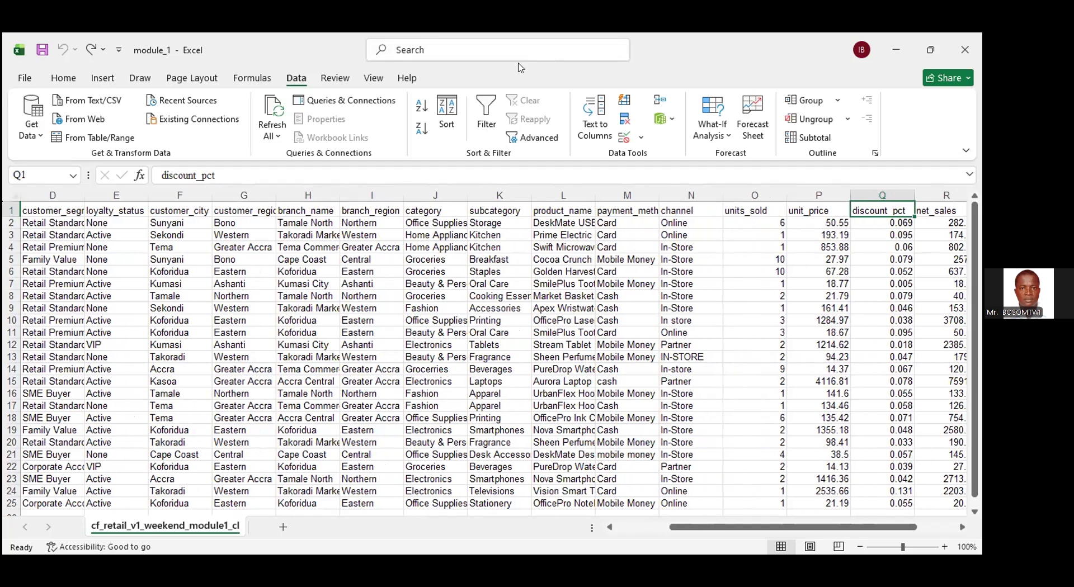
pyautogui.press('Right')
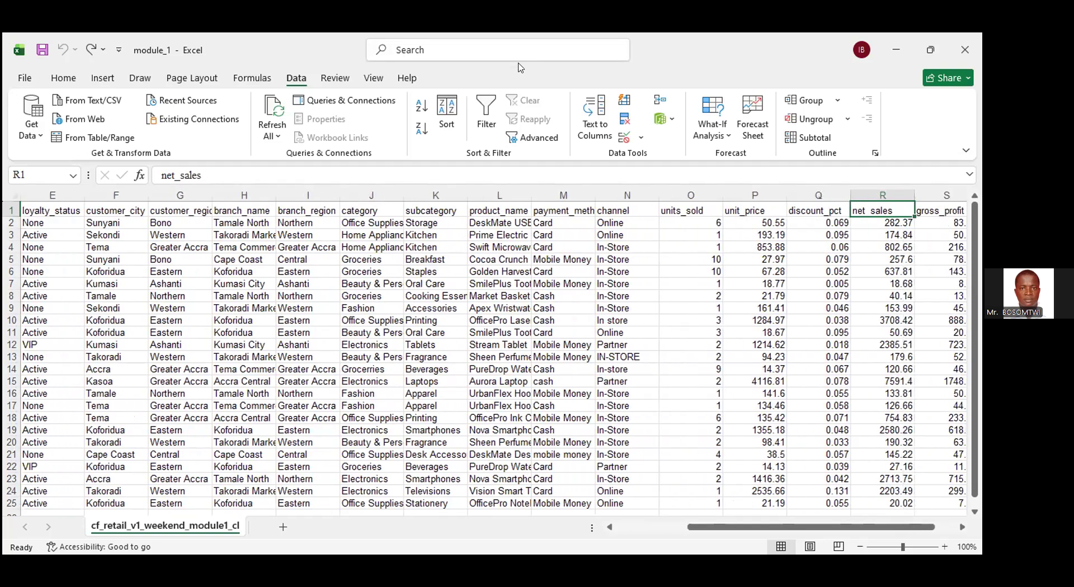
pyautogui.press('Right')
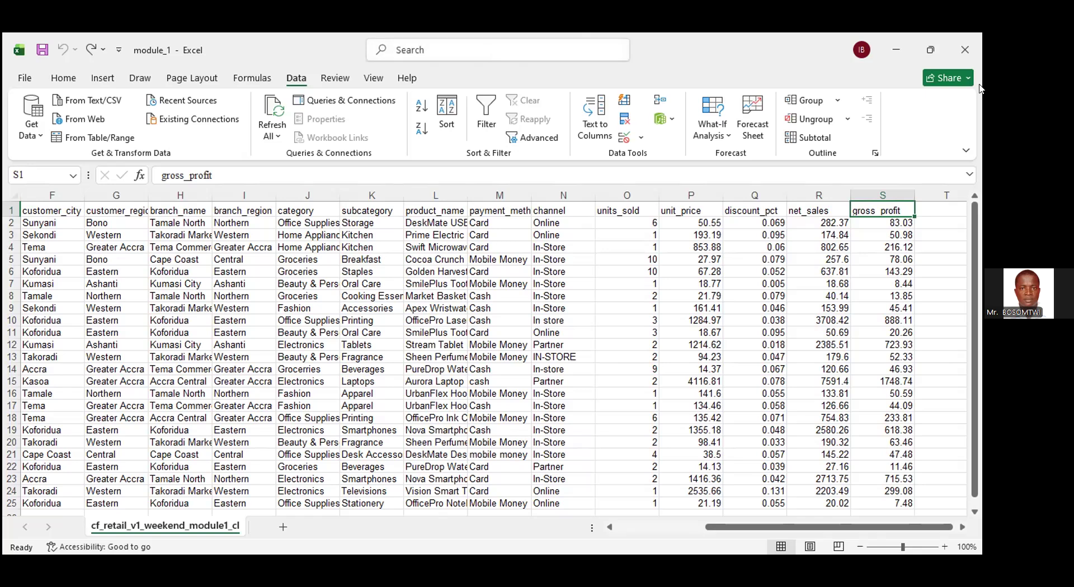
pyautogui.click(433, 318)
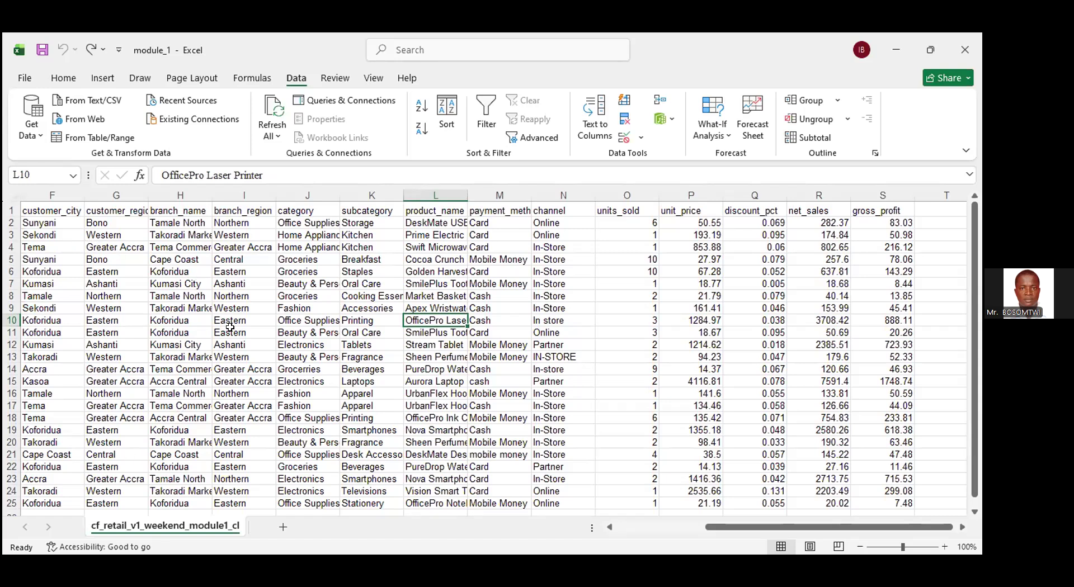
pyautogui.click(52, 248)
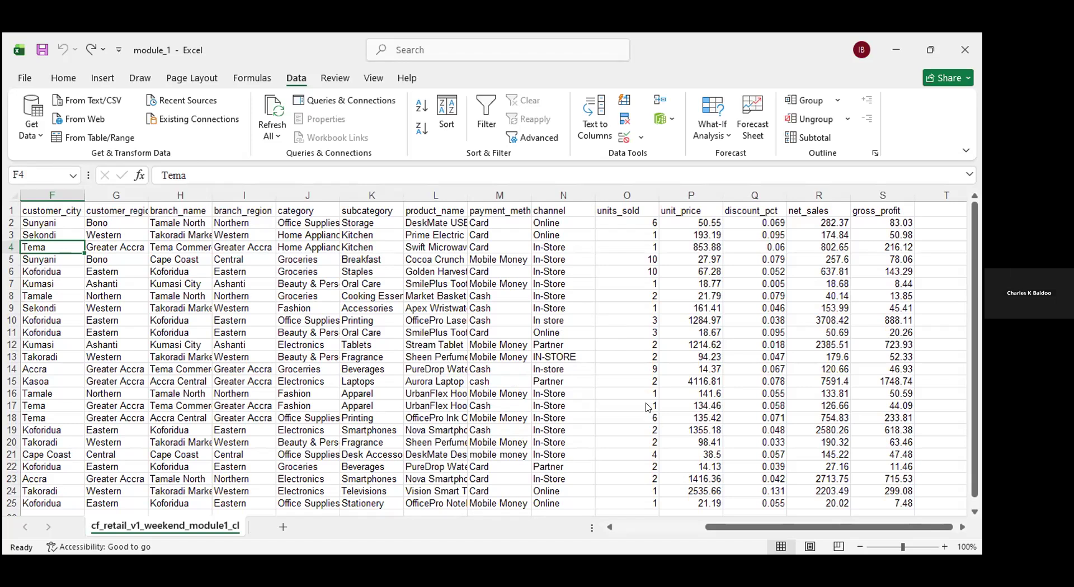
pyautogui.click(500, 389)
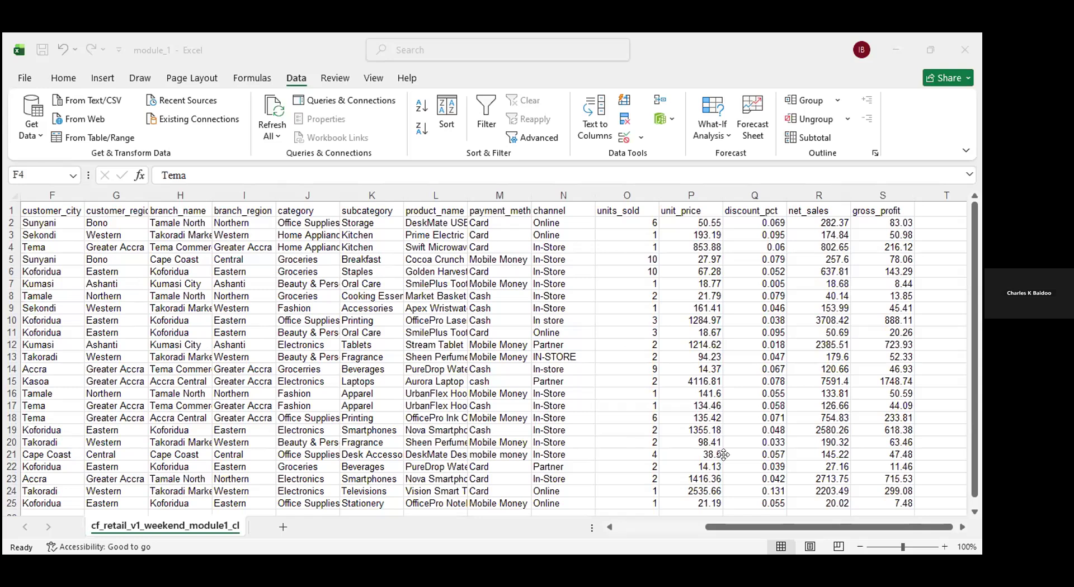
pyautogui.click(714, 527)
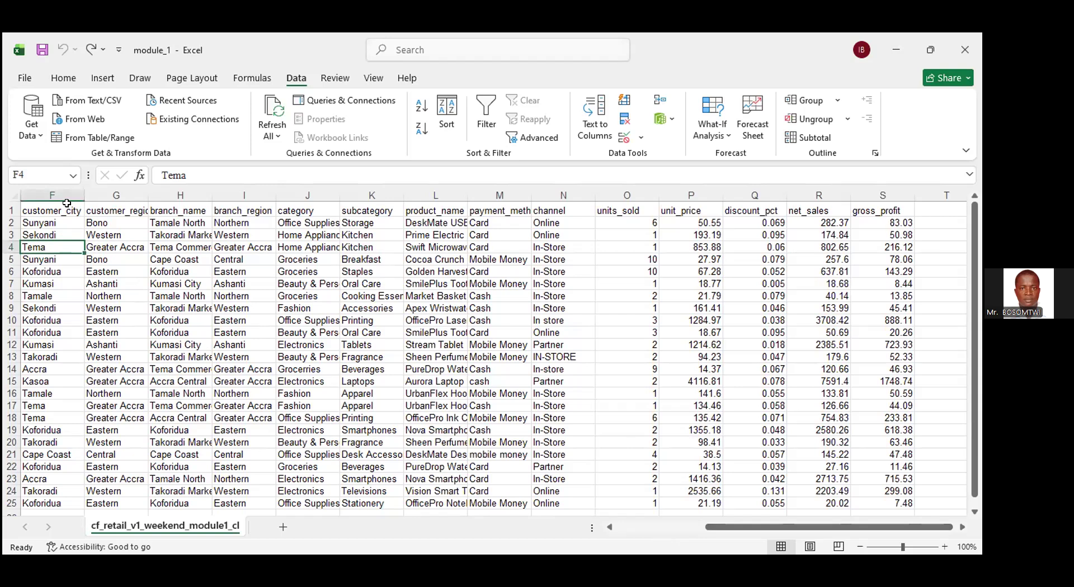
# Return to the start of the dataset and look over the order_id and order_date columns.
pyautogui.hscroll(-4, 67, 204)
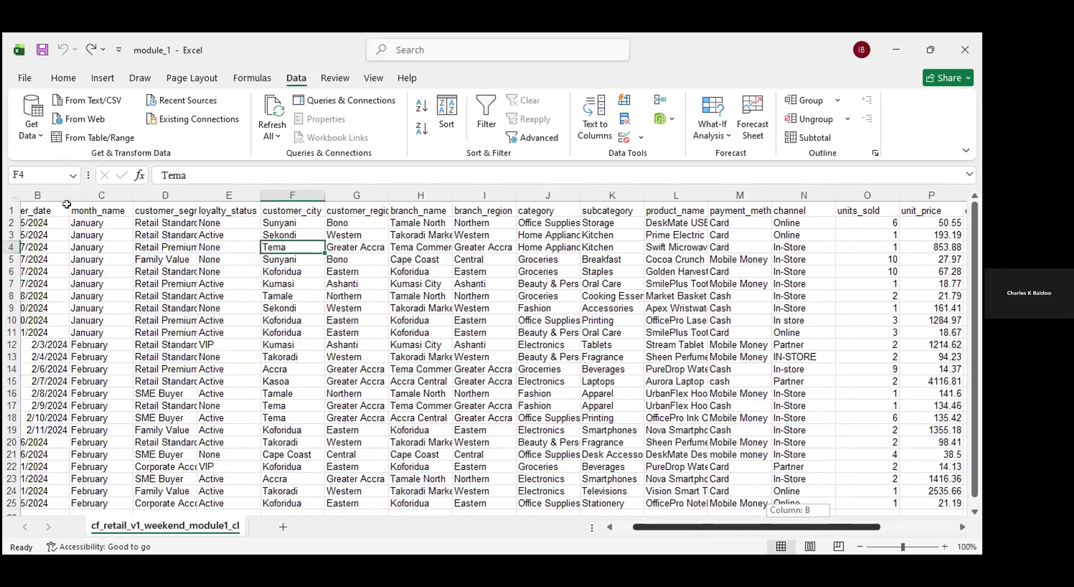
pyautogui.hscroll(-1, 67, 204)
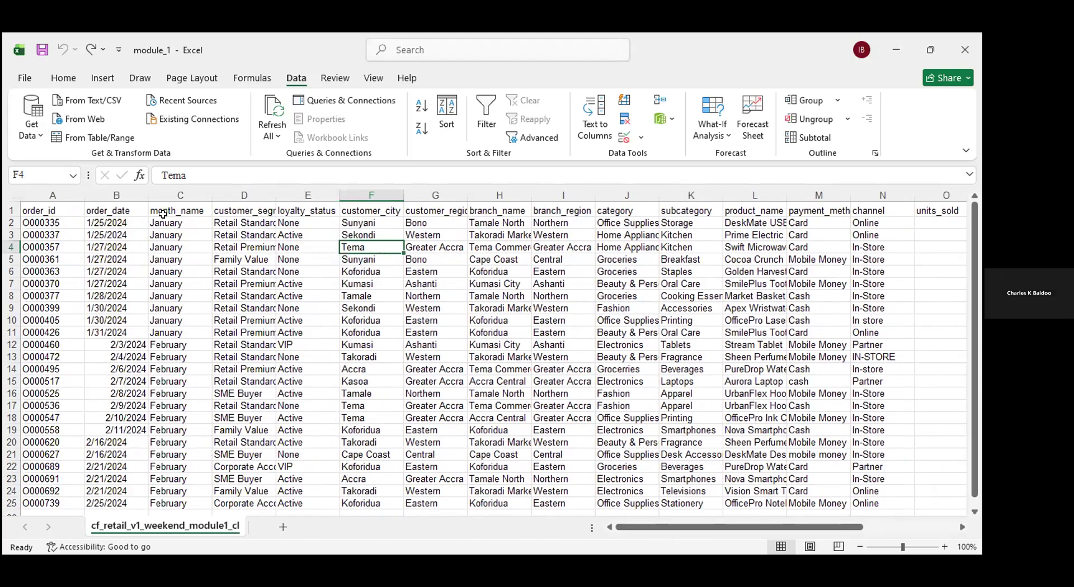
pyautogui.hotkey('ctrl', 'Home')
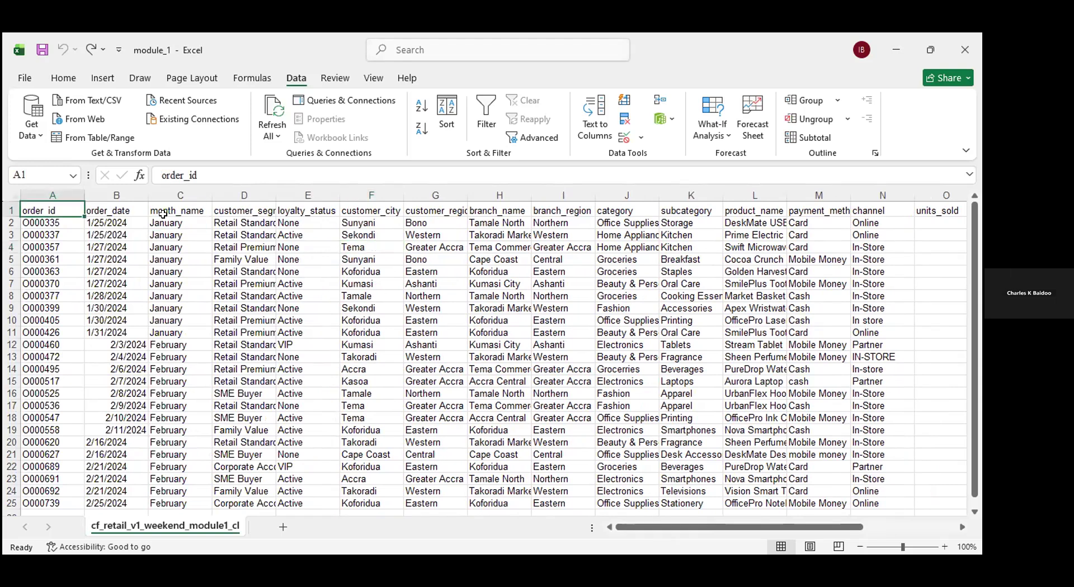
pyautogui.press('Right')
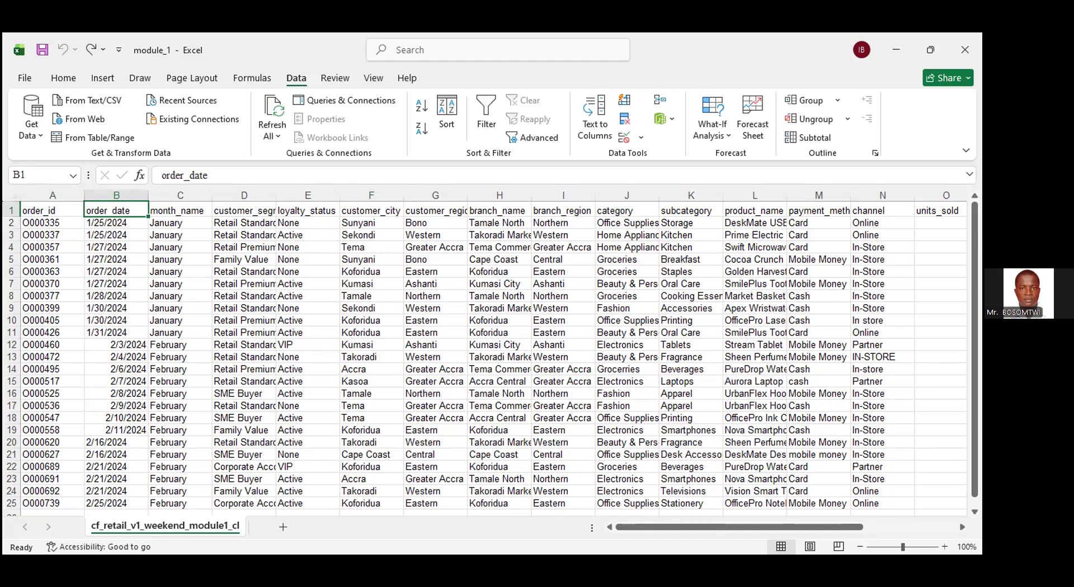
pyautogui.hotkey('alt', 'Tab')
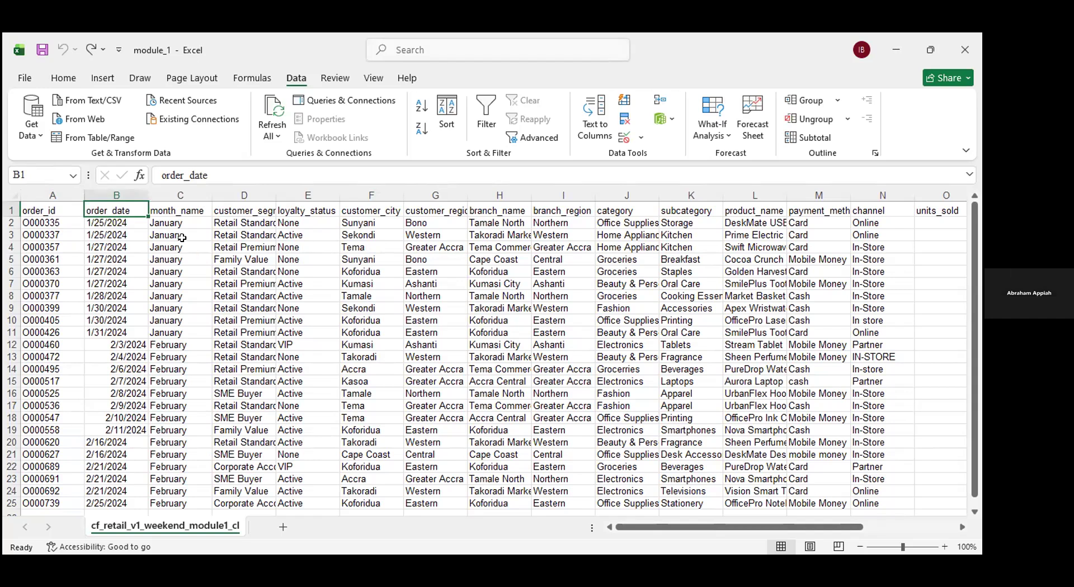
pyautogui.scroll(-2, 183, 213)
pyautogui.scroll(2, 215, 249)
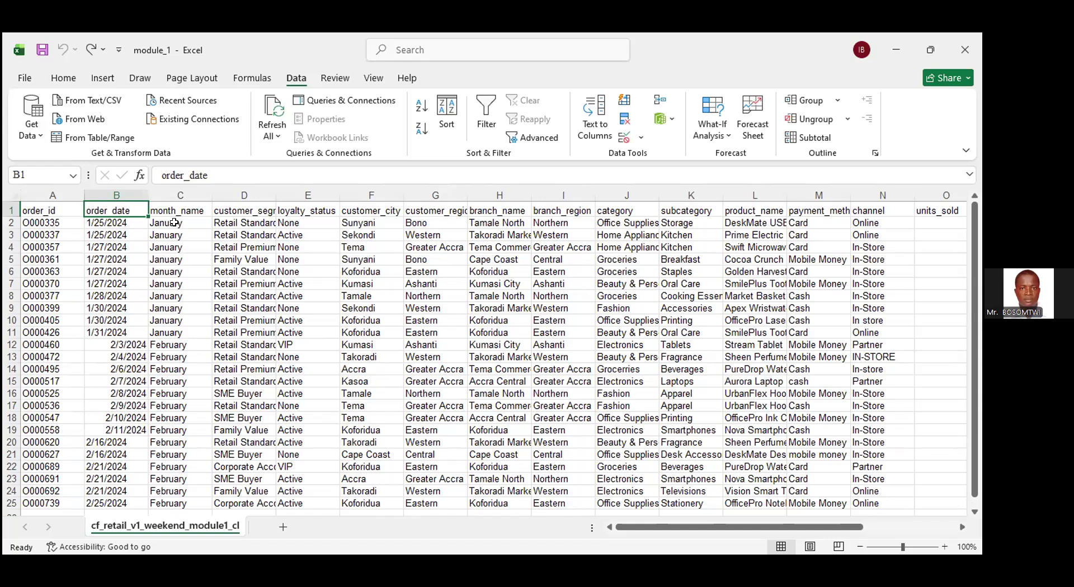
# Step through the headers from month_name to customer_city, continuing along the first order's values up to its product name.
pyautogui.press('Right')
pyautogui.press('Right')
pyautogui.press('Right')
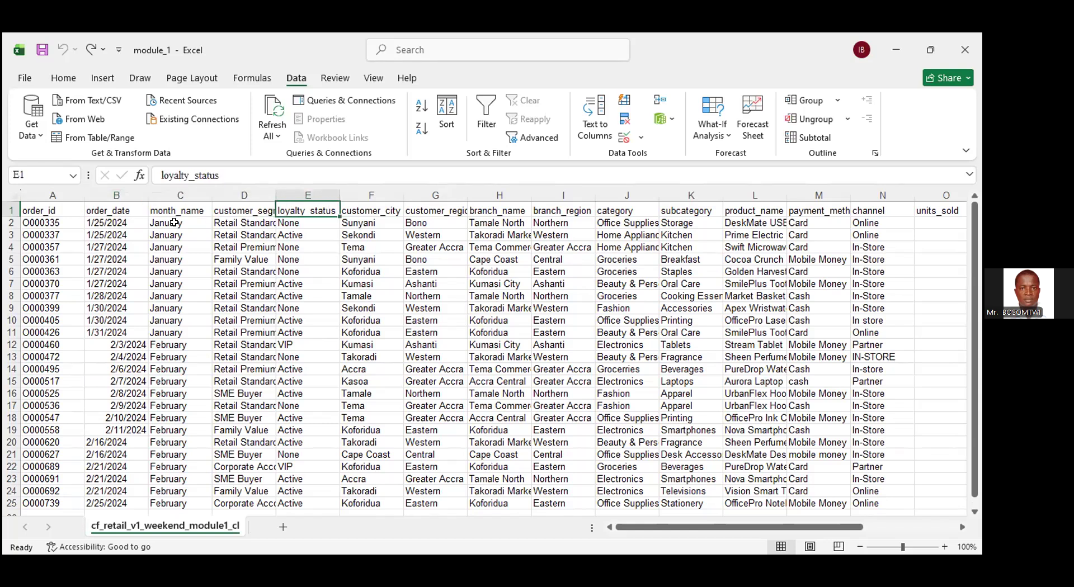
pyautogui.press('Right')
pyautogui.press('Down')
pyautogui.press('Right')
pyautogui.press('Right')
pyautogui.press('Right')
pyautogui.press('Right')
pyautogui.press('Right')
pyautogui.press('Right')
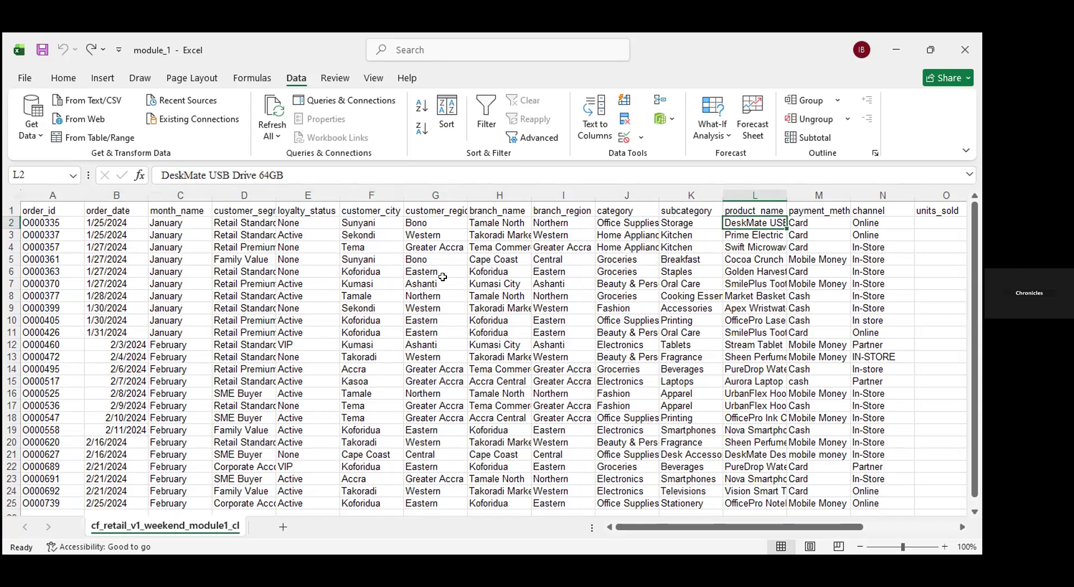
# Go to the customer_segment header and examine that column's values down to row 25 and back up to row 13.
pyautogui.press('Up')
pyautogui.press('Left')
pyautogui.press('Left')
pyautogui.press('Left')
pyautogui.press('Left')
pyautogui.press('Left')
pyautogui.press('Left')
pyautogui.press('Left')
pyautogui.press('Left')
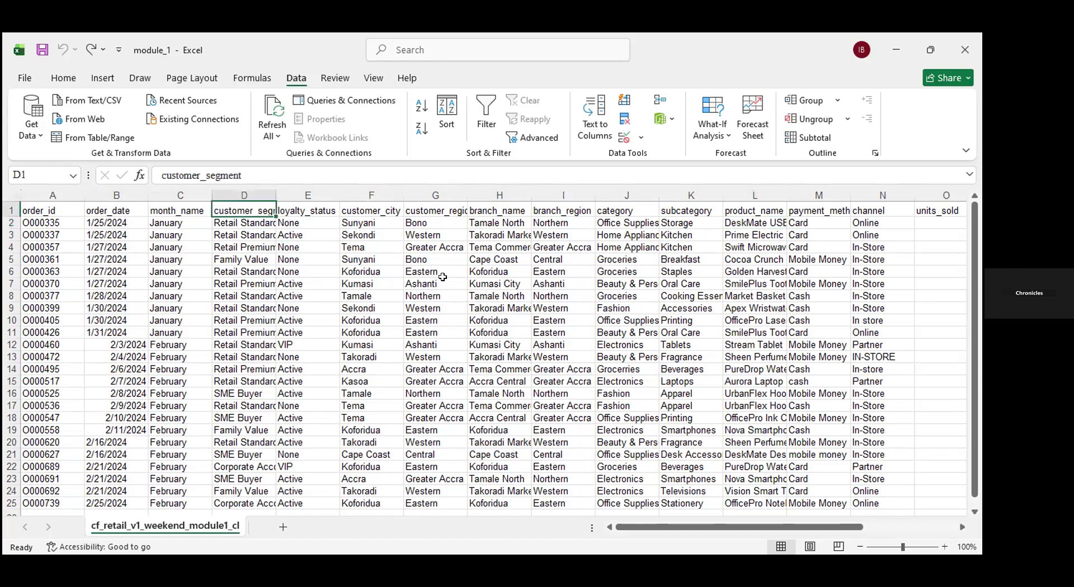
pyautogui.press('Down')
pyautogui.press('Down')
pyautogui.press('Down')
pyautogui.press('Down')
pyautogui.press('Down')
pyautogui.press('Down')
pyautogui.press('Down')
pyautogui.press('Down')
pyautogui.press('Down')
pyautogui.press('Down')
pyautogui.press('Down')
pyautogui.press('Down')
pyautogui.press('Down')
pyautogui.press('Down')
pyautogui.press('Down')
pyautogui.press('Down')
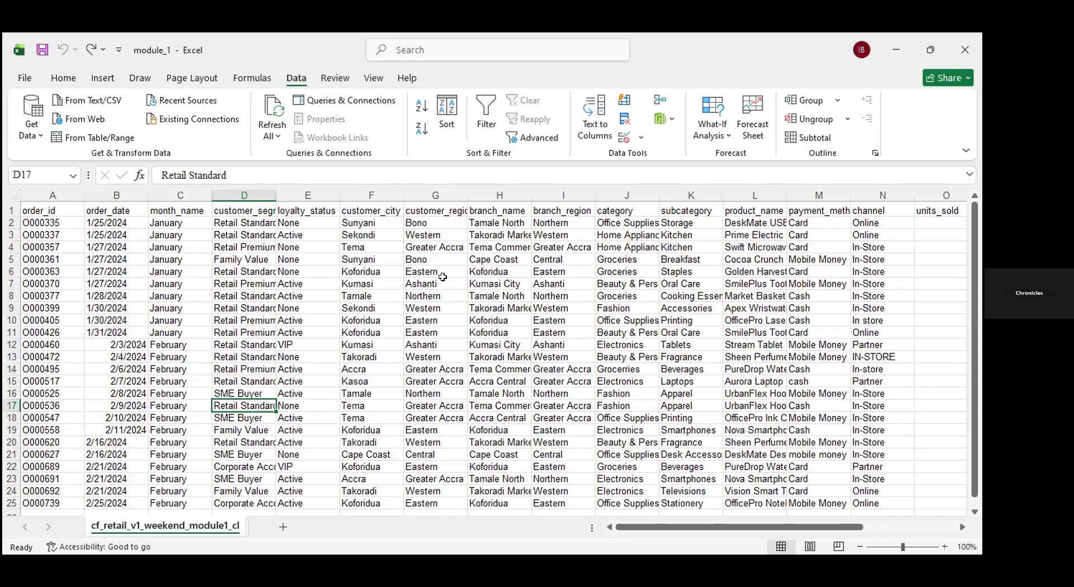
pyautogui.press('Down')
pyautogui.press('Down')
pyautogui.press('Down')
pyautogui.press('Down')
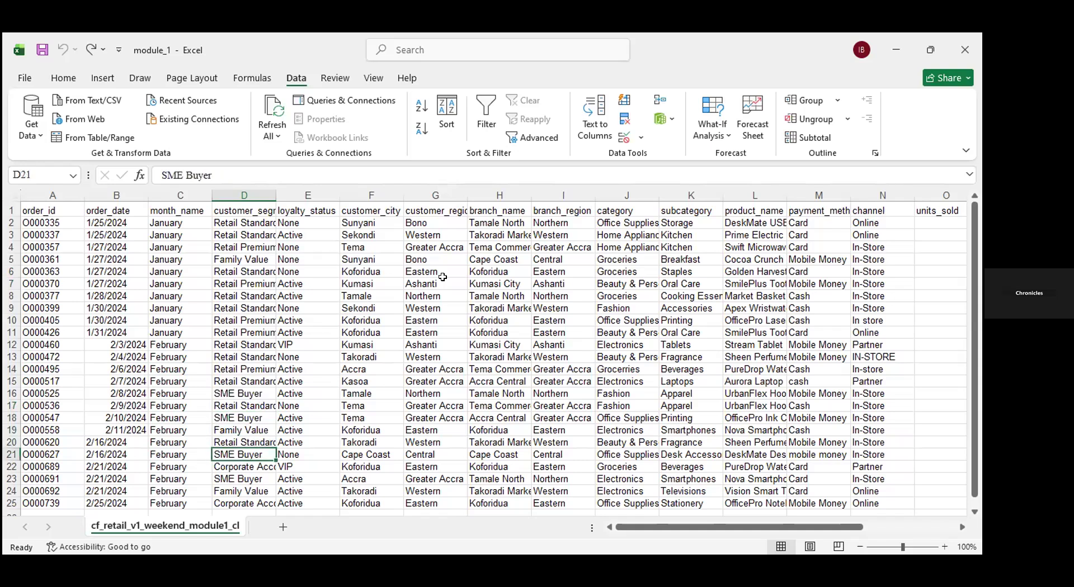
pyautogui.press('Down')
pyautogui.press('Down')
pyautogui.press('Down')
pyautogui.press('Down')
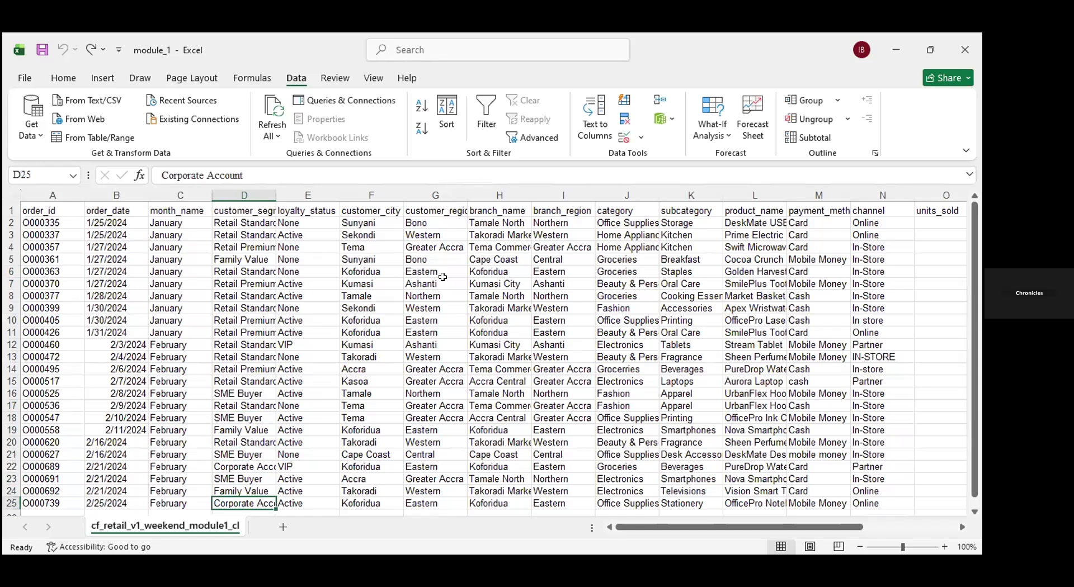
pyautogui.press('Up')
pyautogui.press('Up')
pyautogui.press('Up')
pyautogui.press('Up')
pyautogui.press('Up')
pyautogui.press('Up')
pyautogui.press('Up')
pyautogui.press('Up')
pyautogui.press('Up')
pyautogui.press('Up')
pyautogui.press('Up')
pyautogui.press('Up')
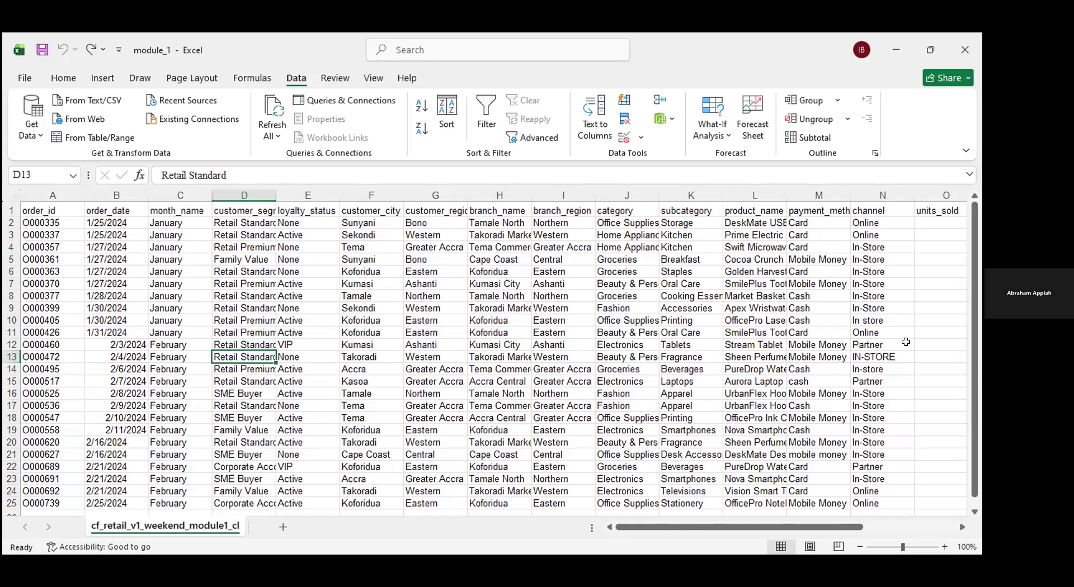
# Step through the headers from channel across the numeric sales columns to gross_profit.
pyautogui.click(974, 511)
pyautogui.moveTo(975, 490); pyautogui.dragTo(974, 474)
pyautogui.click(882, 211)
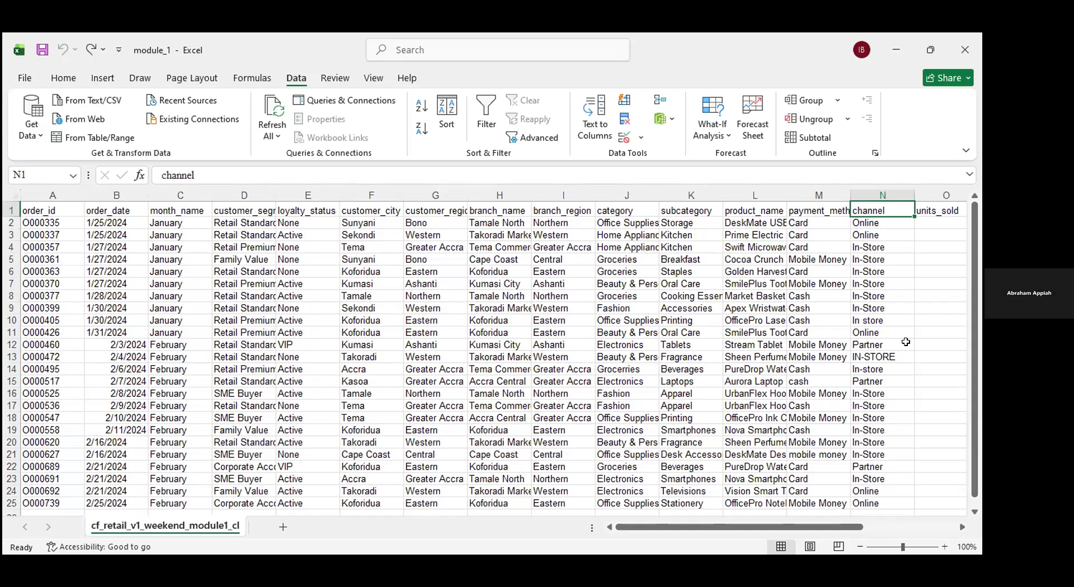
pyautogui.press('Right')
pyautogui.press('Right')
pyautogui.press('Right')
pyautogui.press('Right')
pyautogui.press('Right')
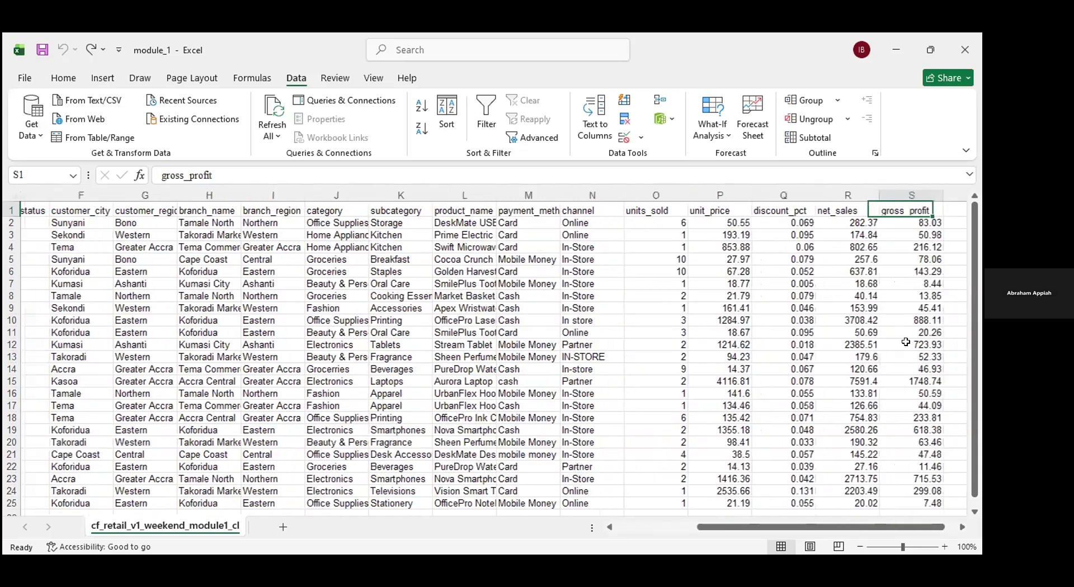
# Step back through all the column headers from gross_profit to order_id.
pyautogui.press('Left')
pyautogui.press('Left')
pyautogui.press('Left')
pyautogui.press('Left')
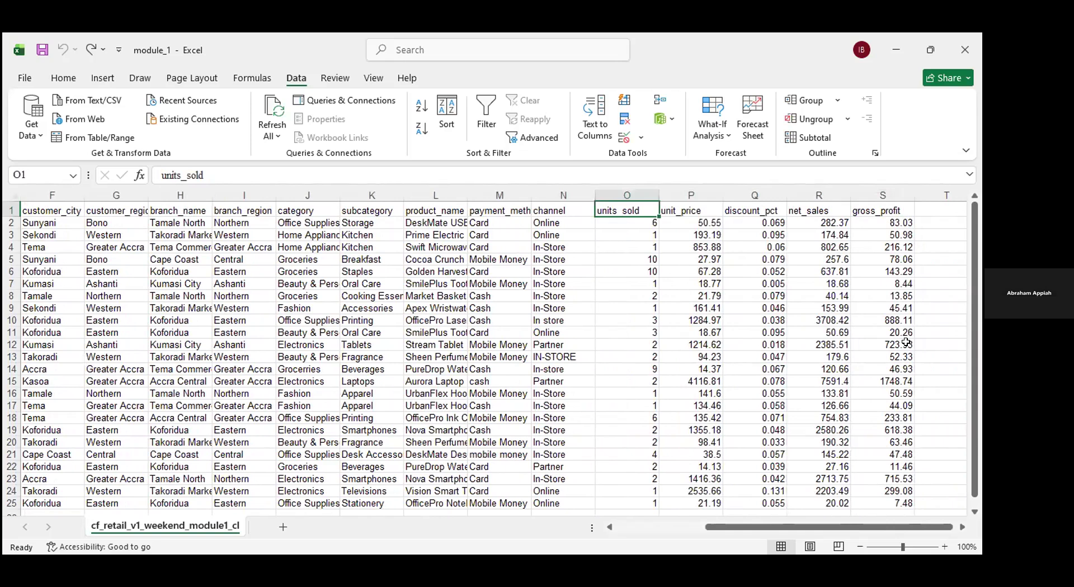
pyautogui.press('Left')
pyautogui.press('Left')
pyautogui.press('Left')
pyautogui.press('Left')
pyautogui.press('Left')
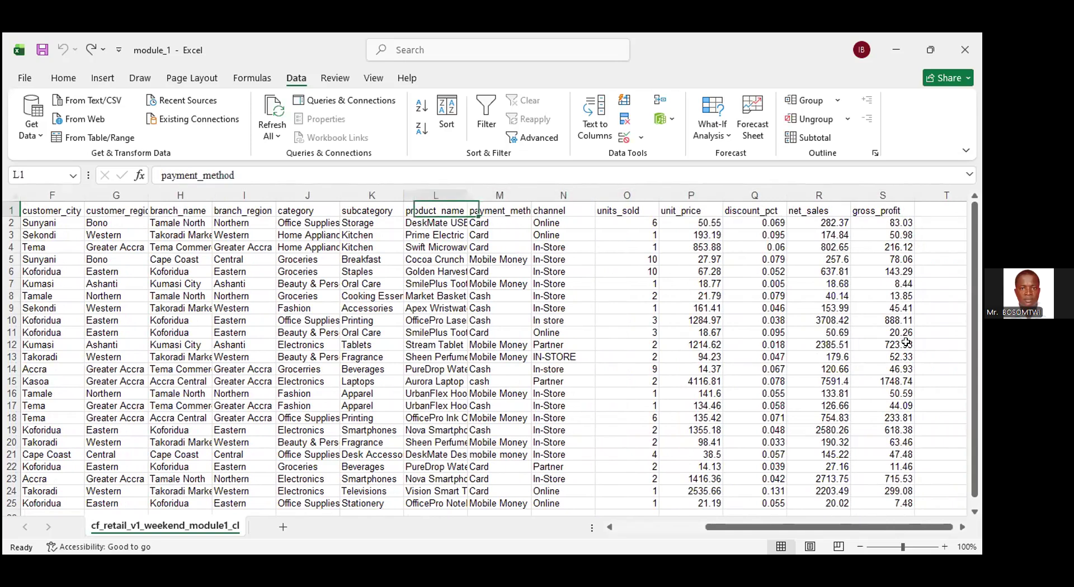
pyautogui.press('Left')
pyautogui.press('Left')
pyautogui.press('Left')
pyautogui.press('Left')
pyautogui.press('Left')
pyautogui.press('Left')
pyautogui.press('Left')
pyautogui.press('Left')
pyautogui.press('Left')
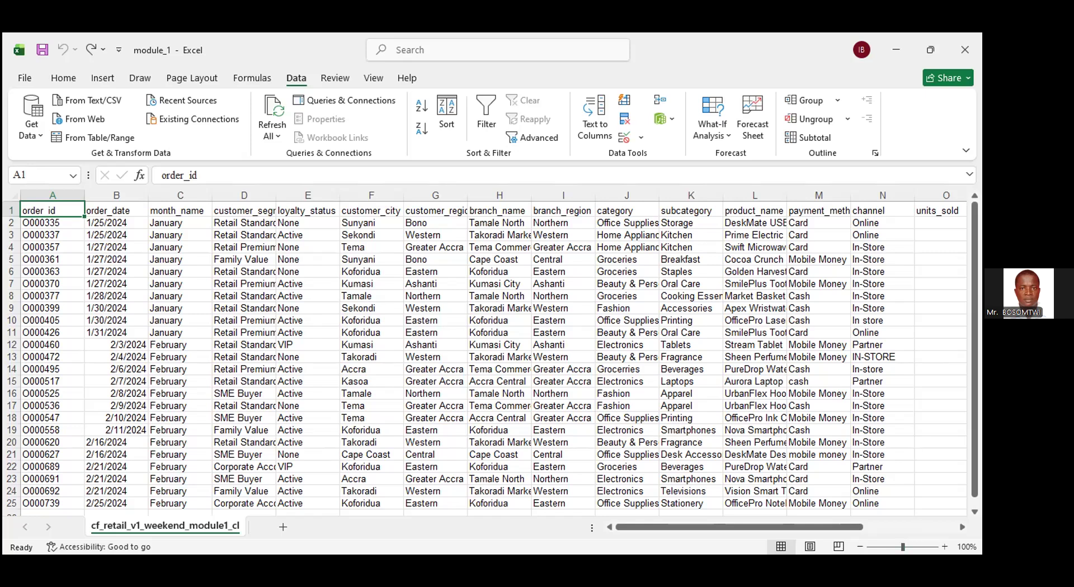
# Look over the numeric columns from units_sold to gross_profit, and check the last order rows of the dataset.
pyautogui.hscroll(5, 492, 358)
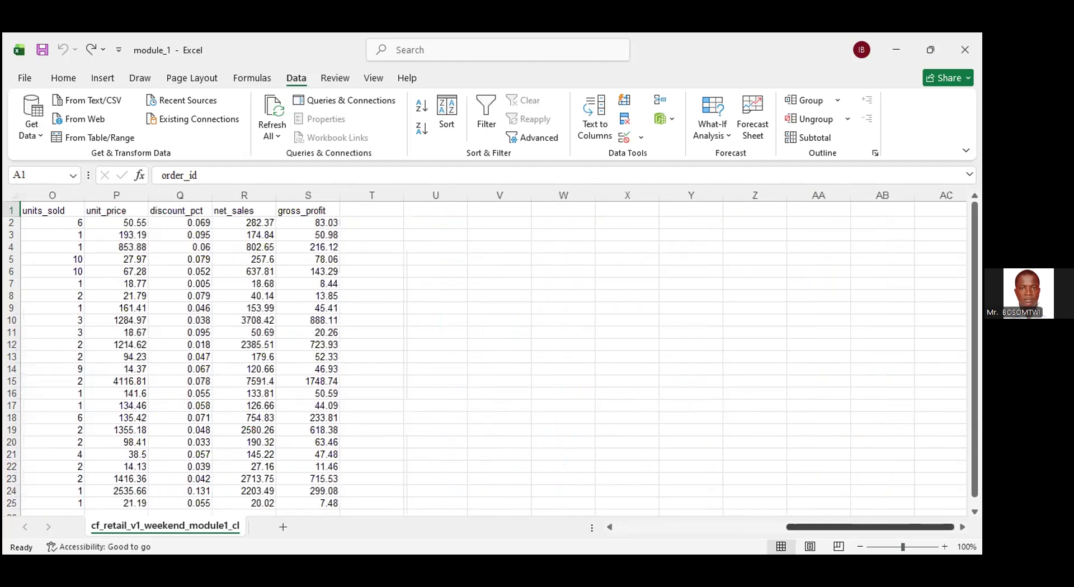
pyautogui.hscroll(-5, 66, 280)
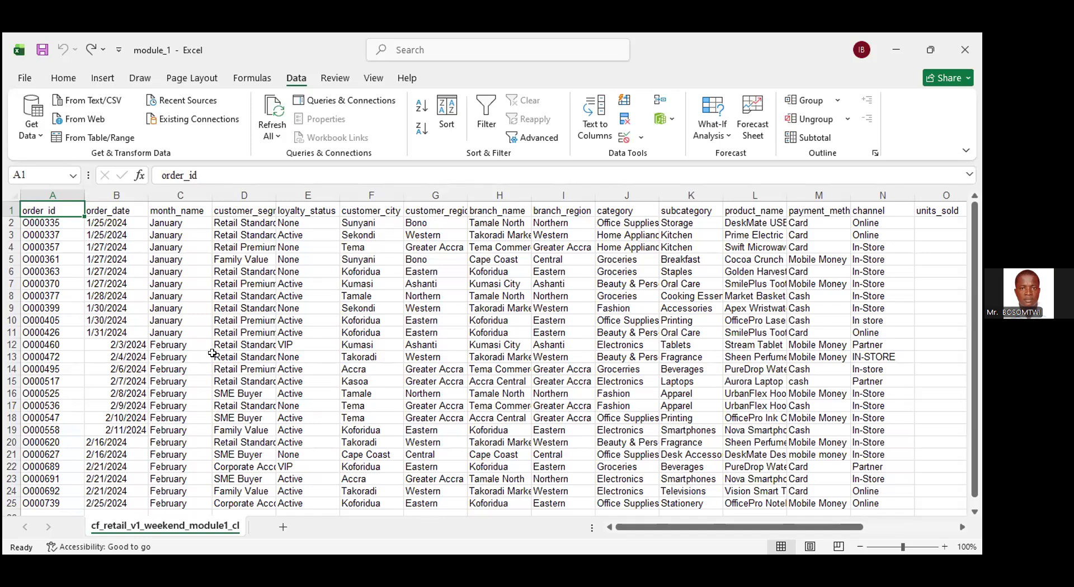
pyautogui.scroll(-3, 213, 353)
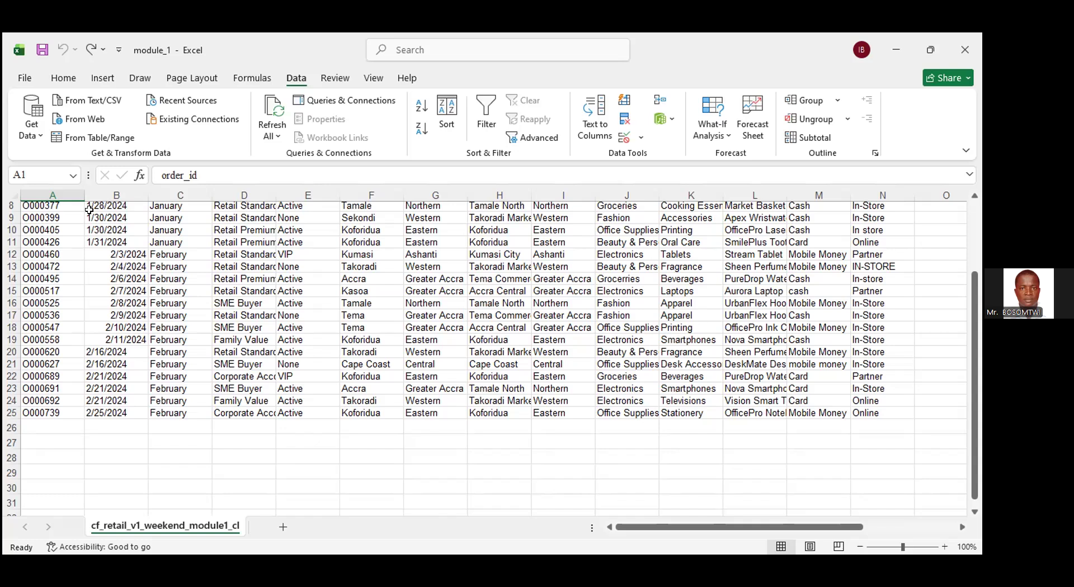
# Autofit all columns of the retail sheet so that headers and values fit their contents.
pyautogui.scroll(3, 89, 210)
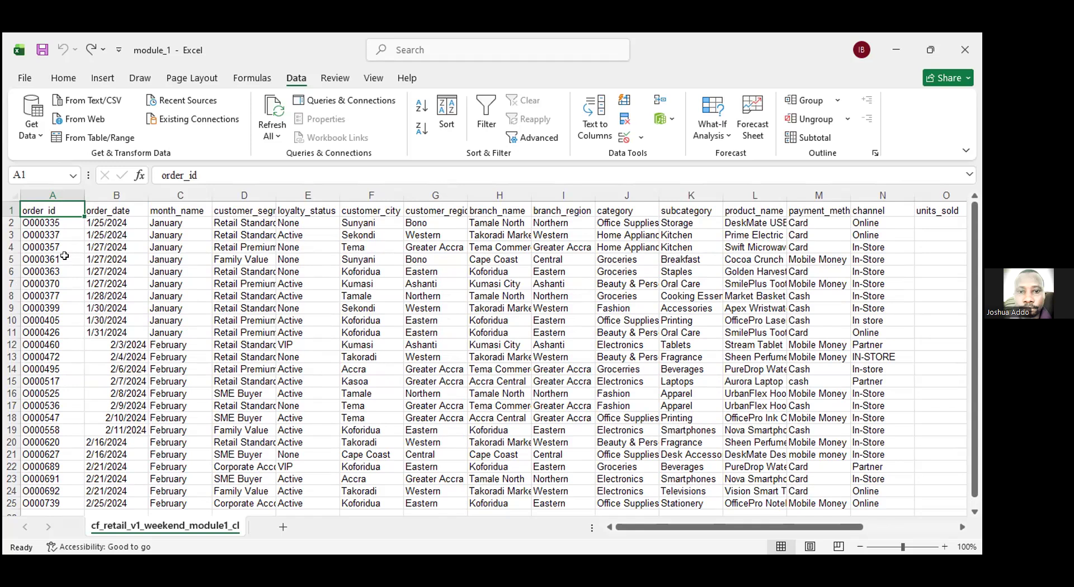
pyautogui.click(10, 211)
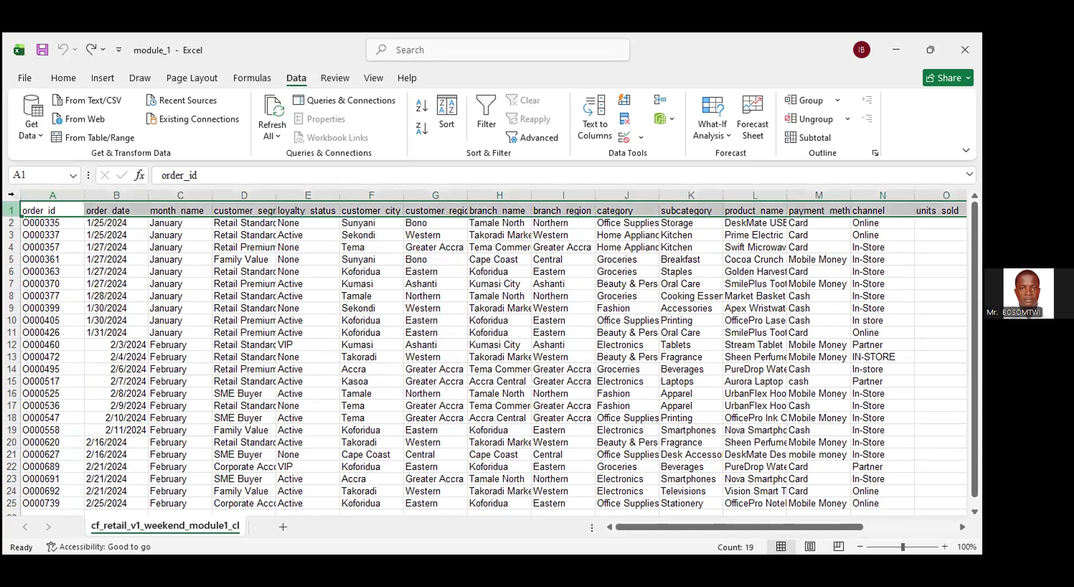
pyautogui.click(12, 195)
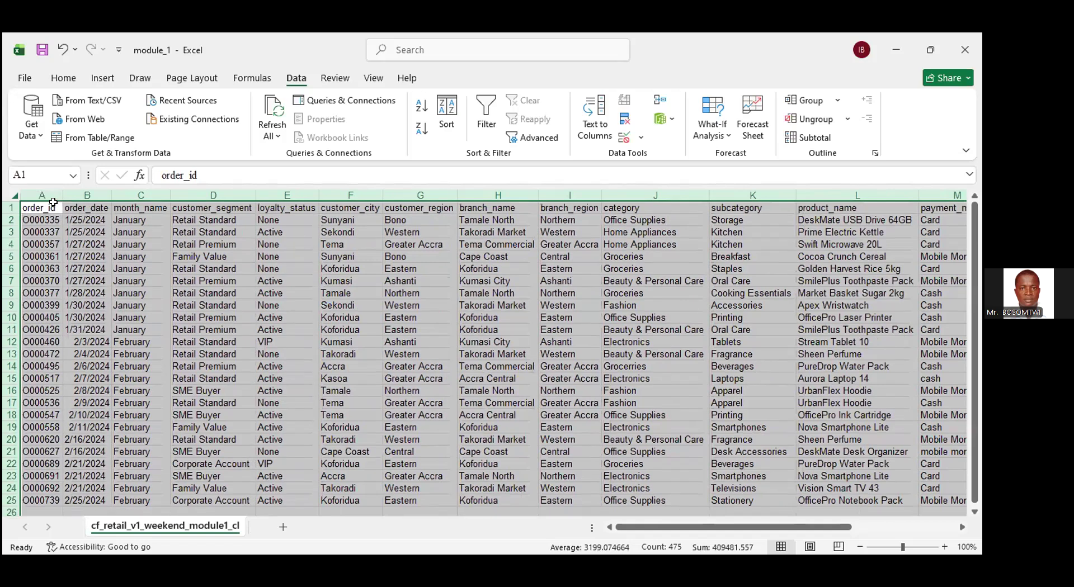
pyautogui.click(141, 269)
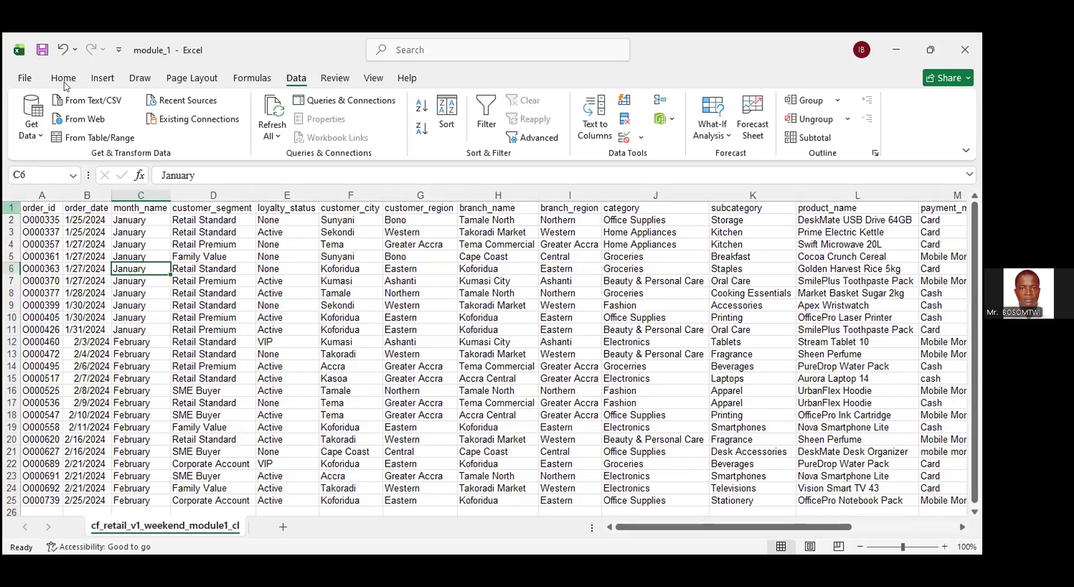
# Make the header row (row 1) bold.
pyautogui.click(11, 208)
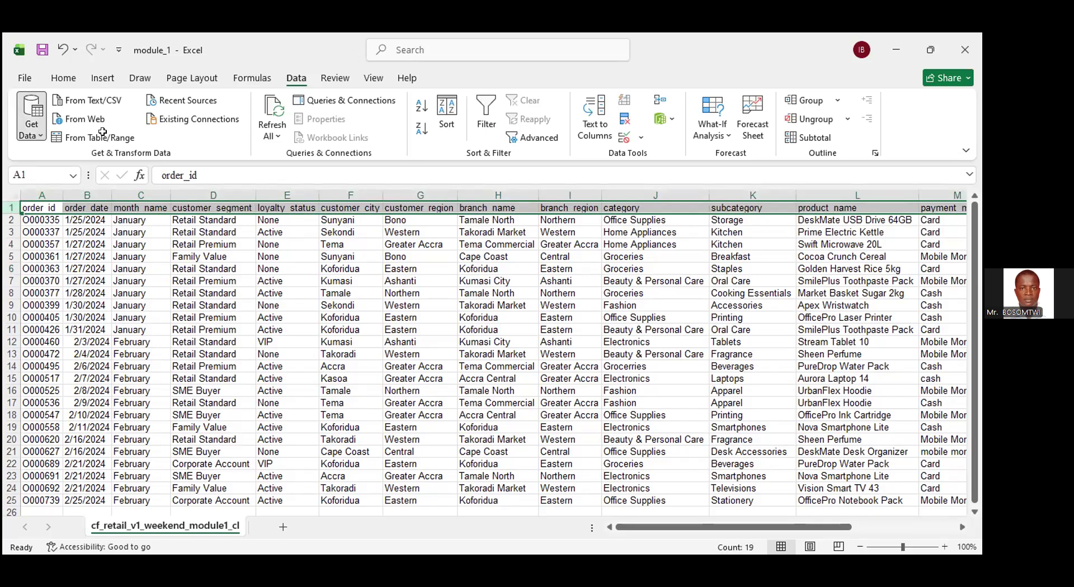
pyautogui.click(31, 130)
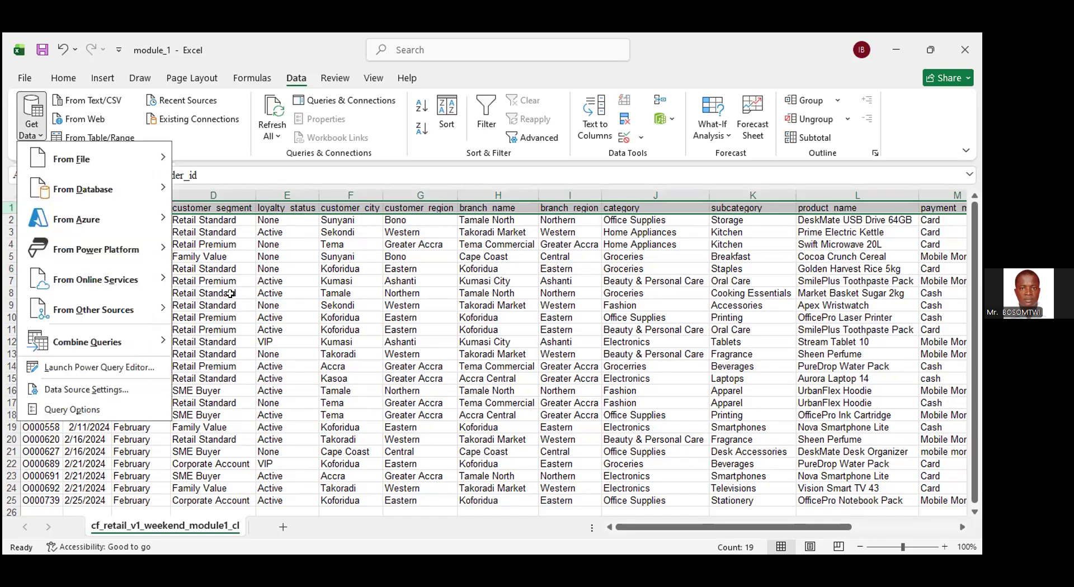
pyautogui.click(63, 77)
pyautogui.hotkey('ctrl', 'b')
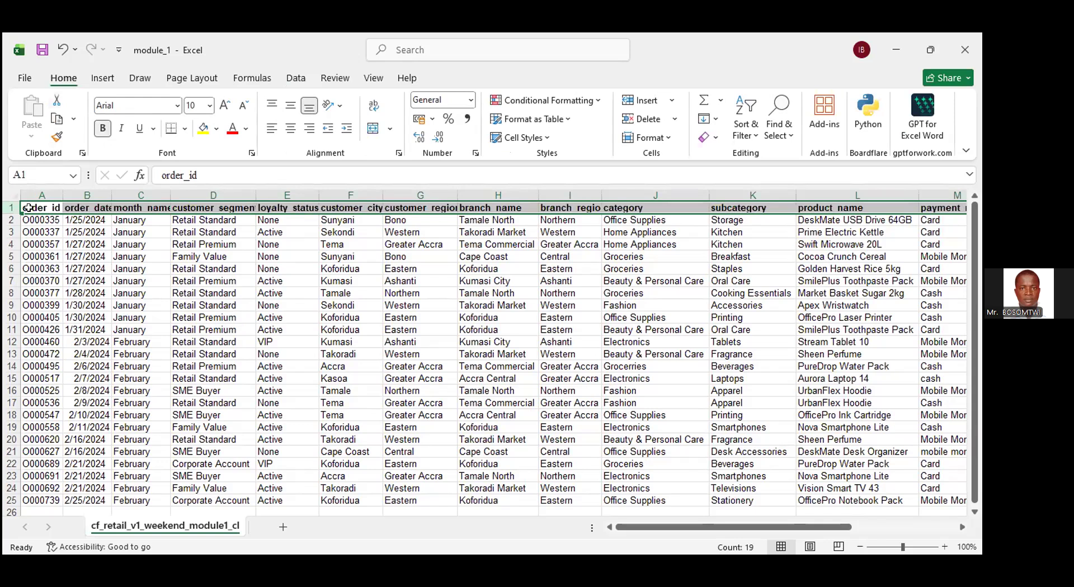
pyautogui.click(213, 293)
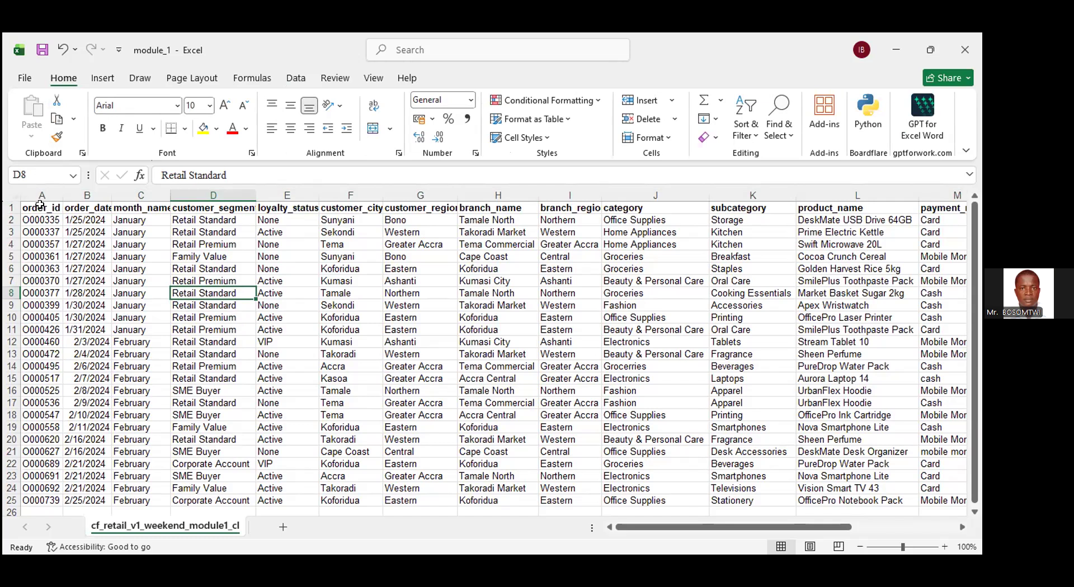
# Freeze the top row of the sheet so that the column headers stay in view.
pyautogui.click(39, 208)
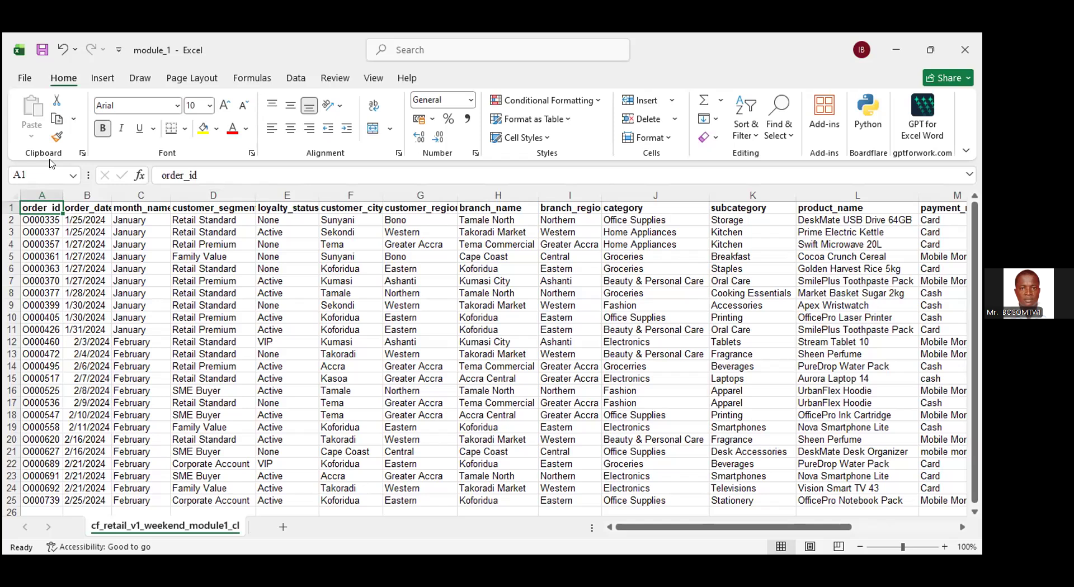
pyautogui.hotkey('ctrl', 'shift', 'Right')
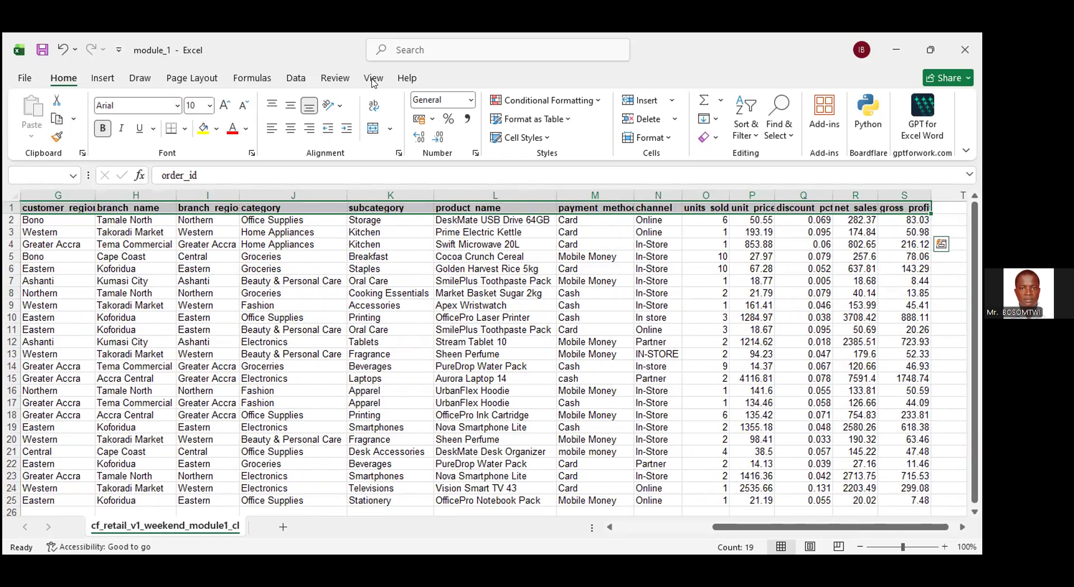
pyautogui.click(374, 80)
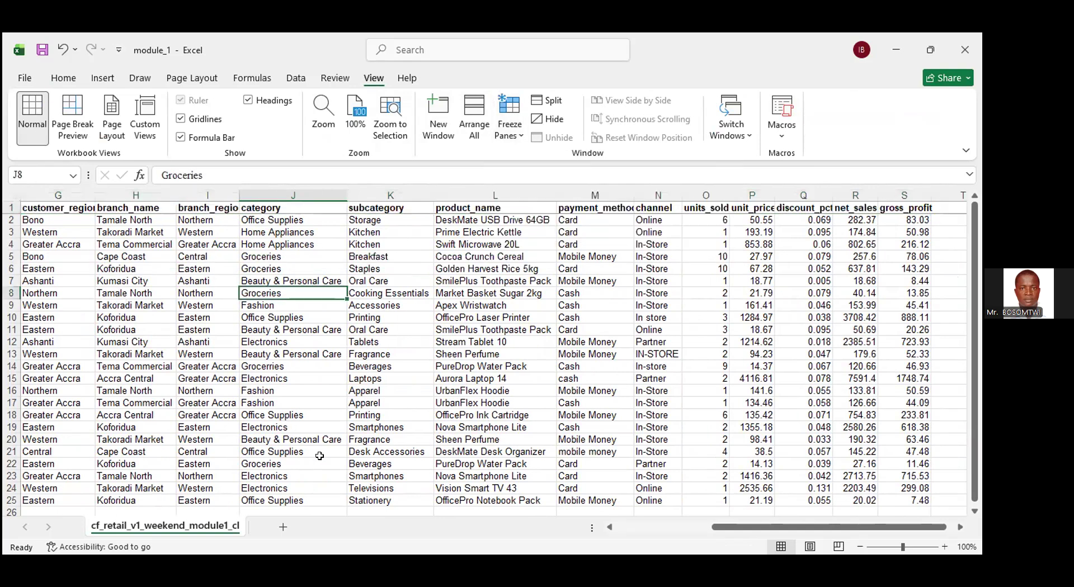
# Look through the order rows down to row 25 and back to check the frozen header row.
pyautogui.scroll(-2, 112, 292)
pyautogui.scroll(1, 103, 285)
pyautogui.scroll(1, 103, 284)
pyautogui.scroll(-6, 112, 288)
pyautogui.scroll(1, 120, 291)
pyautogui.scroll(5, 120, 291)
pyautogui.scroll(-5, 369, 460)
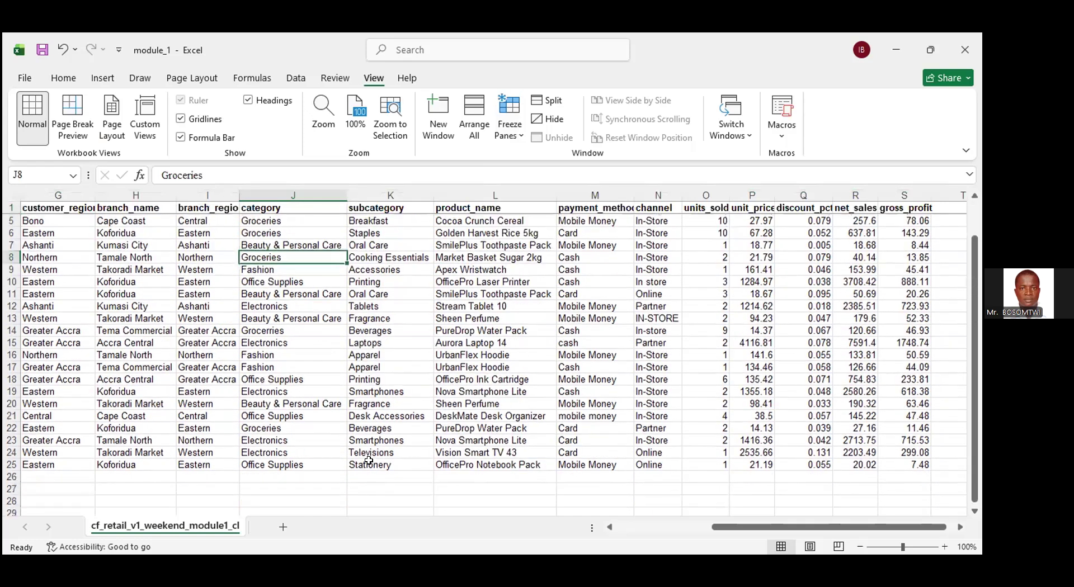
pyautogui.scroll(5, 367, 458)
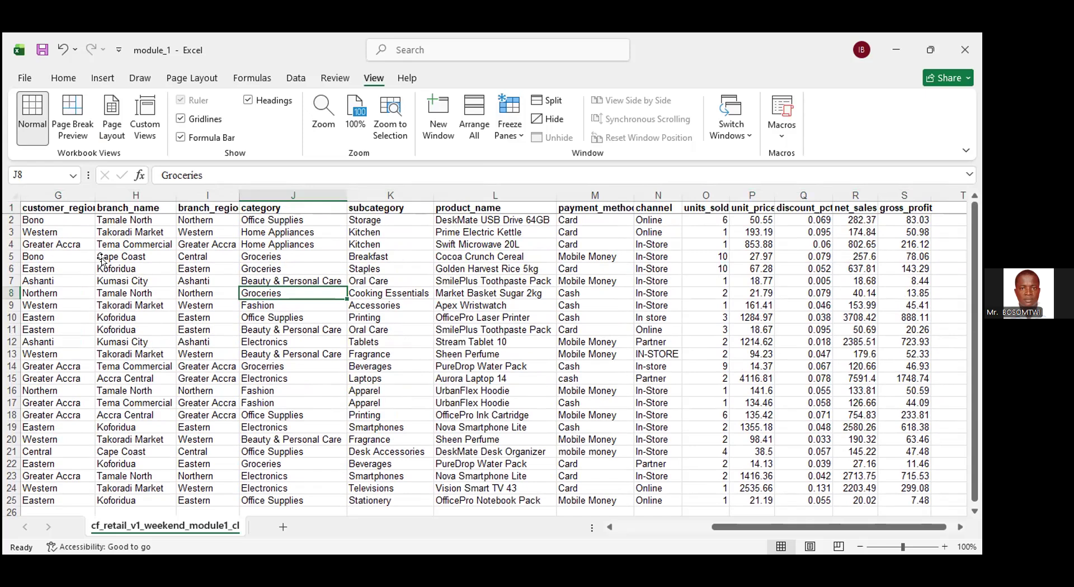
pyautogui.hotkey('alt', 'Tab')
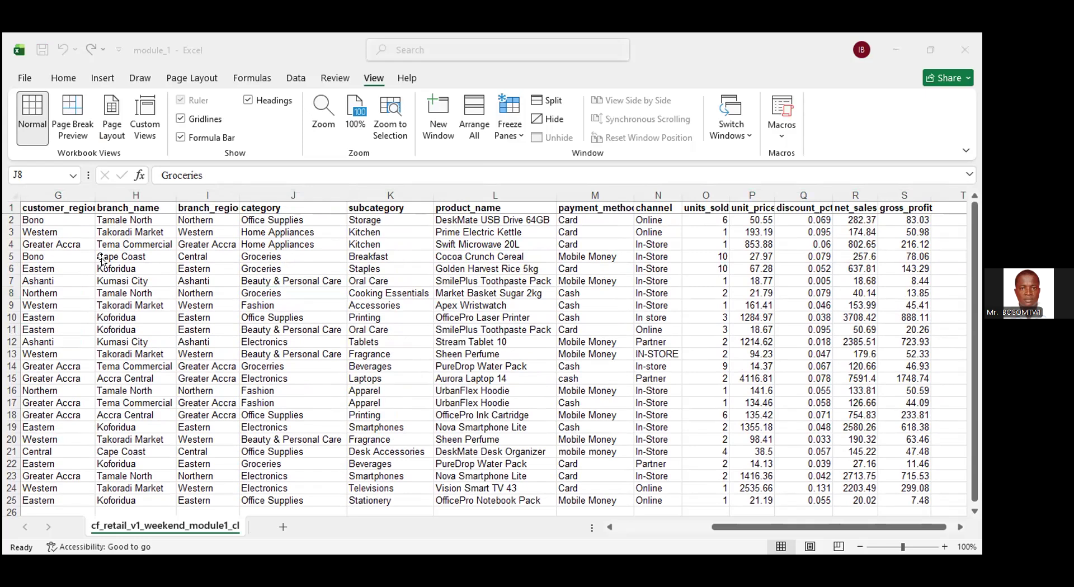
pyautogui.click(103, 262)
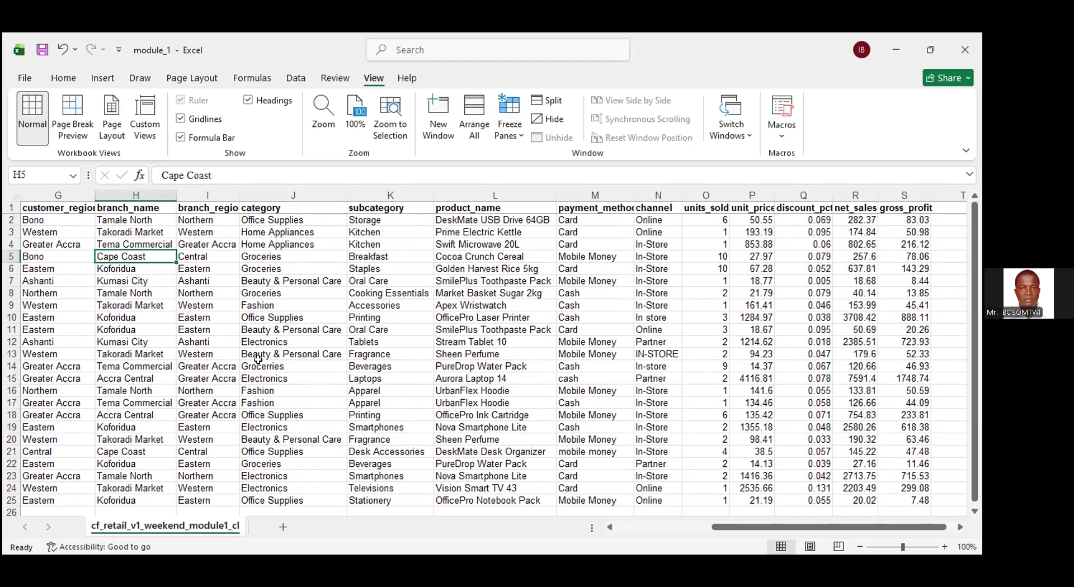
# Turn on filtering for all column headers of the dataset.
pyautogui.hscroll(-3, 258, 360)
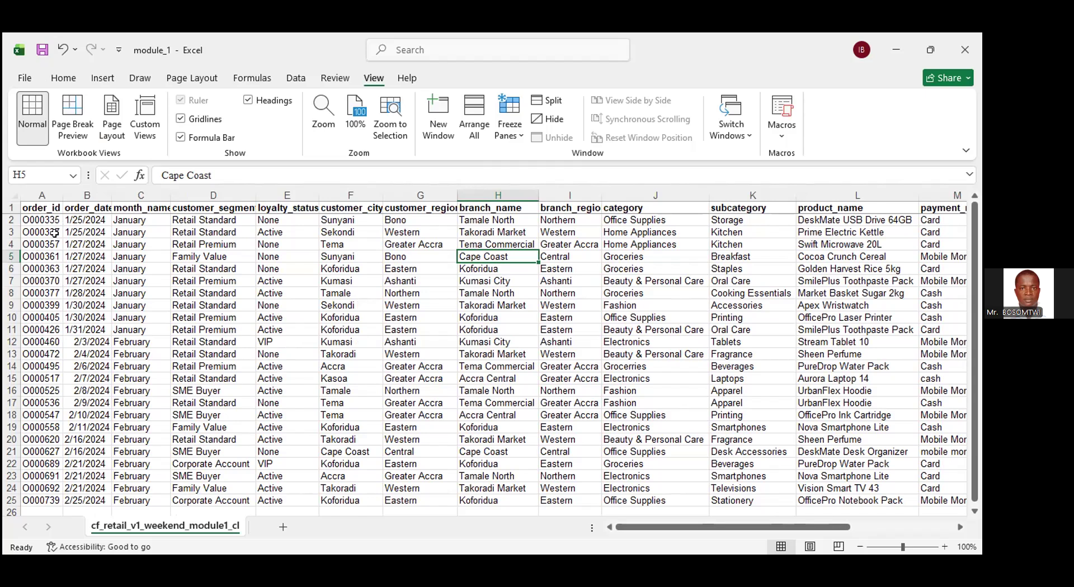
pyautogui.click(63, 78)
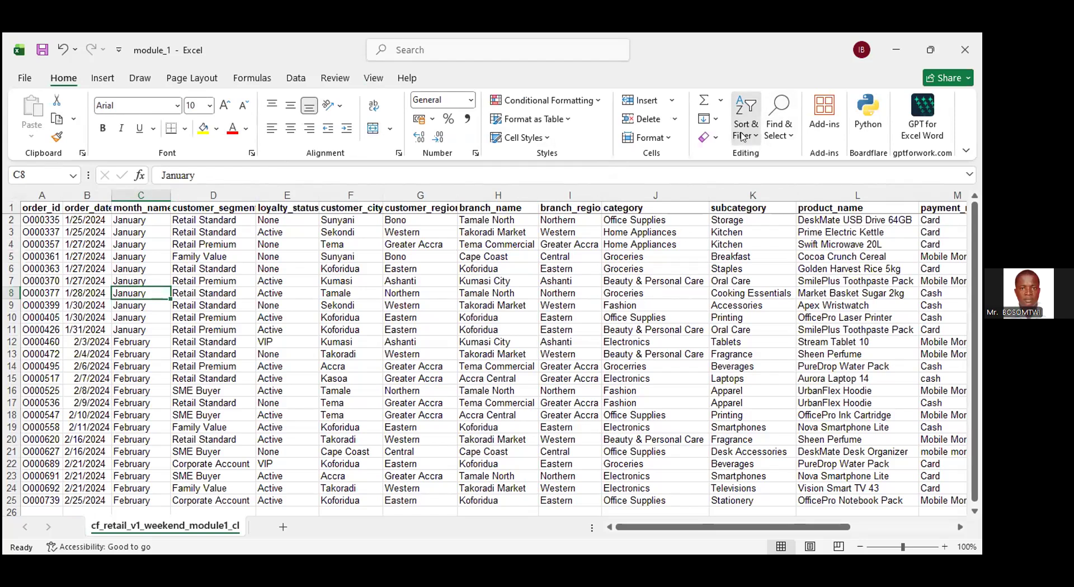
pyautogui.click(749, 131)
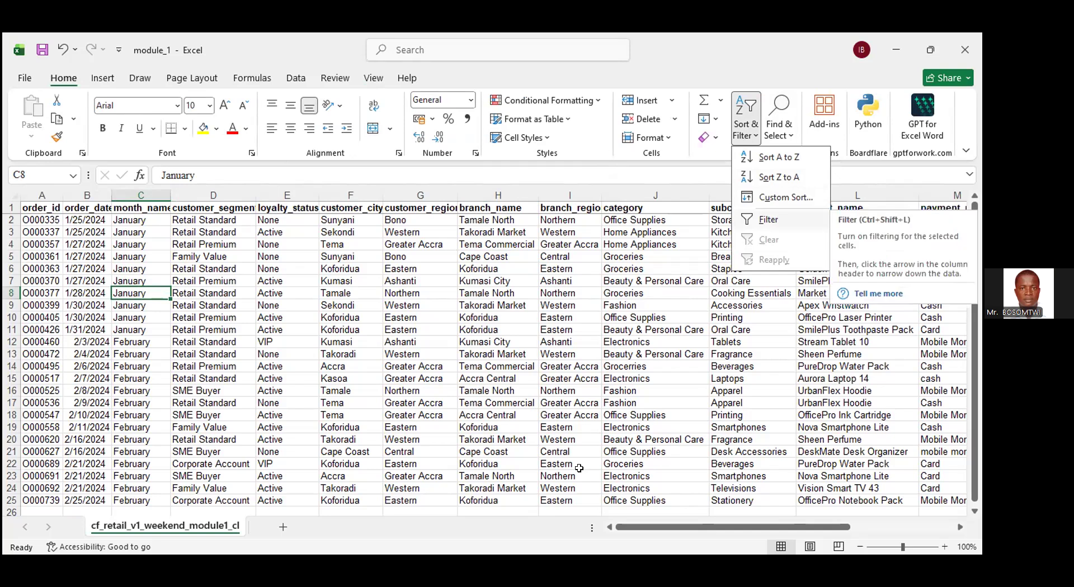
pyautogui.click(768, 220)
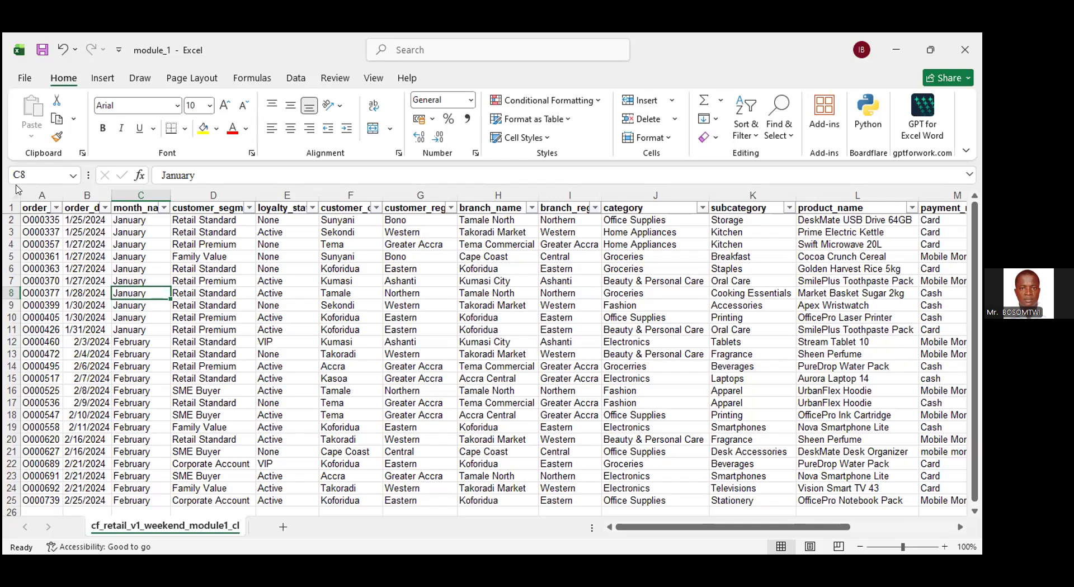
# Examine the distinct values in the order_id filter list for blanks or irregular IDs, and close it without filtering.
pyautogui.click(56, 208)
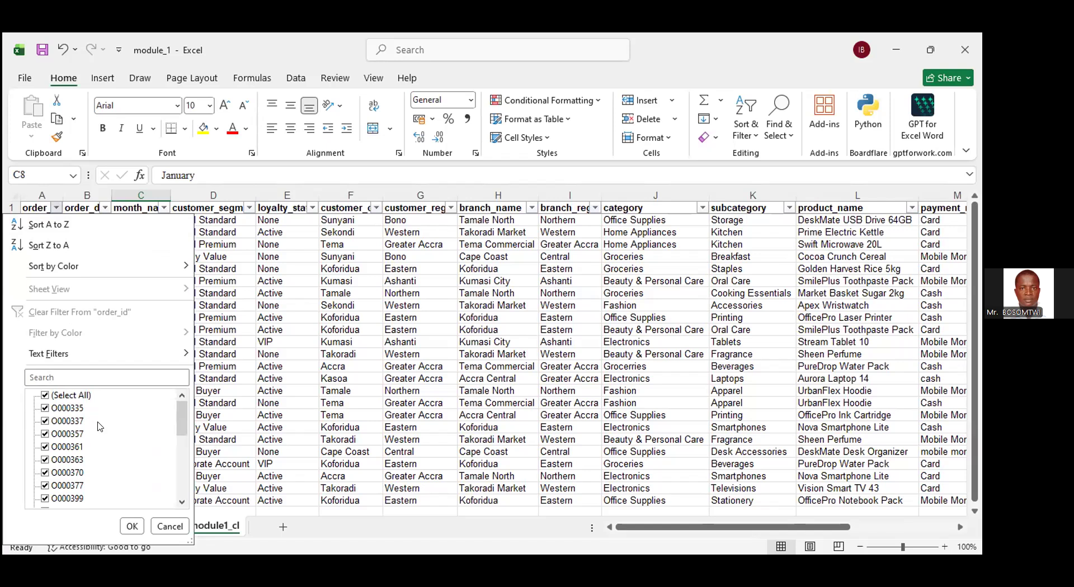
pyautogui.scroll(-5, 100, 427)
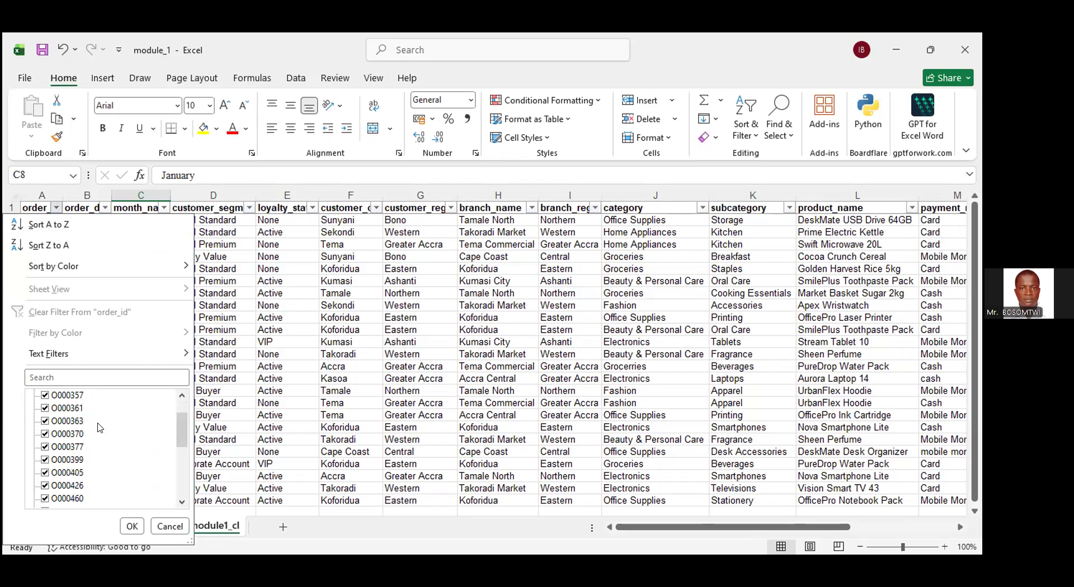
pyautogui.scroll(-1, 99, 427)
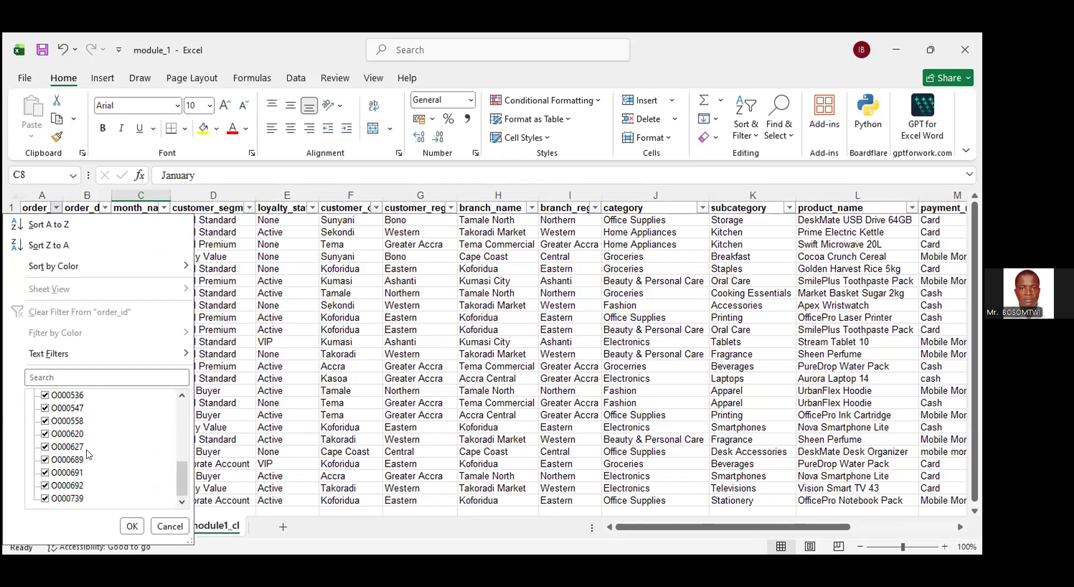
pyautogui.scroll(5, 90, 456)
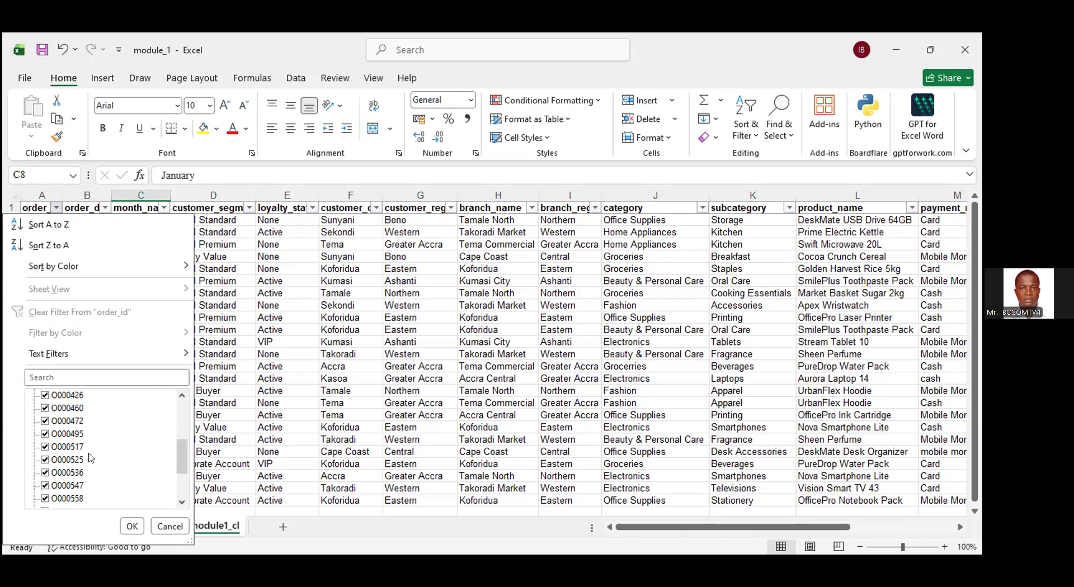
pyautogui.scroll(-4, 92, 456)
pyautogui.scroll(-1, 238, 384)
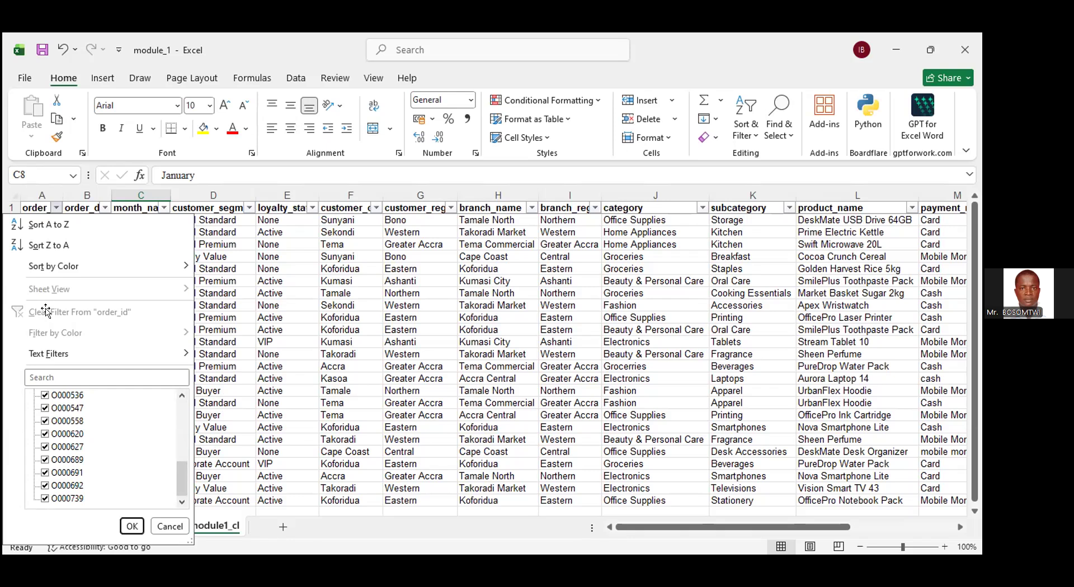
pyautogui.press('Escape')
# Clear the order ID in cell A10 and check the end of the order_id filter list for a blanks entry.
pyautogui.doubleClick(46, 312)
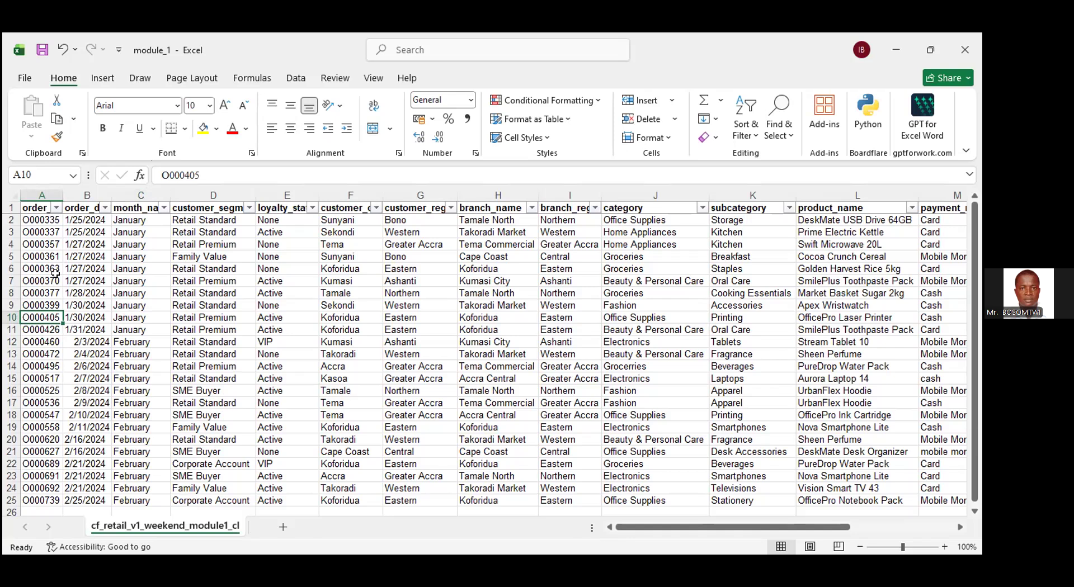
pyautogui.press('BackSpace')
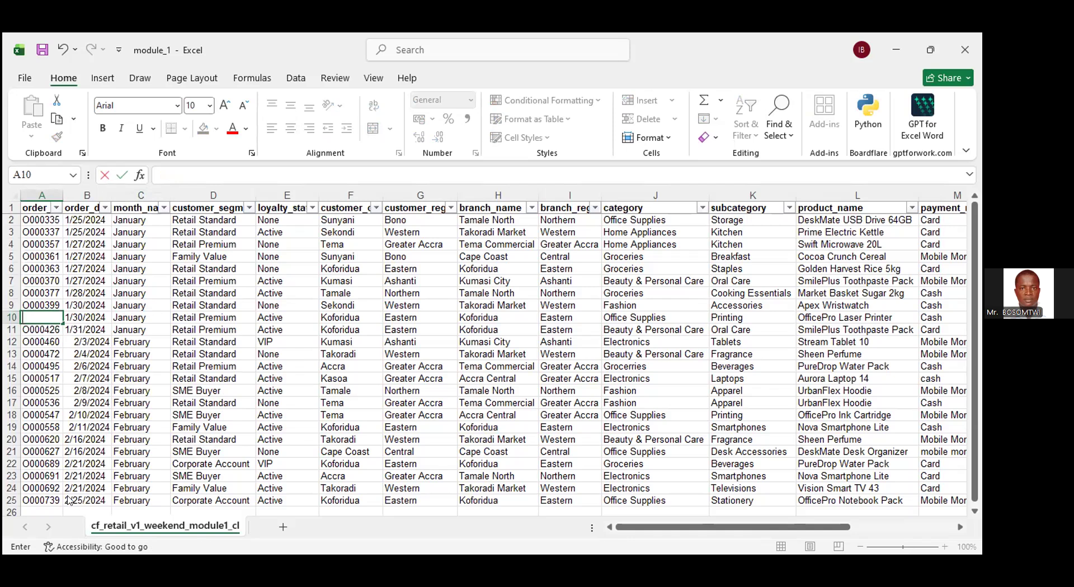
pyautogui.scroll(-4, 79, 500)
pyautogui.scroll(-2, 79, 501)
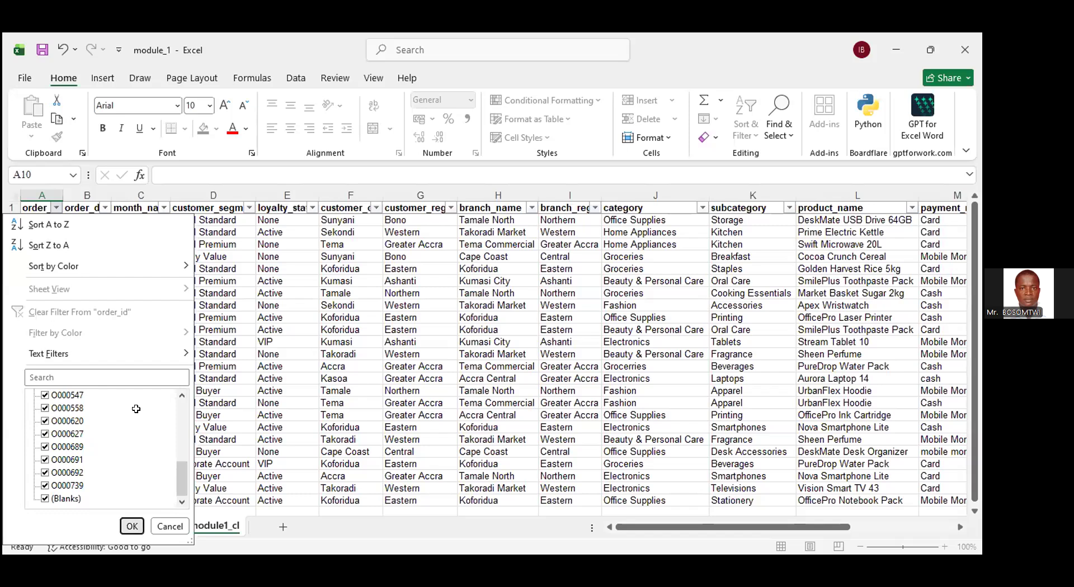
pyautogui.press('Escape')
# Undo the clearing of the order ID in cell A10.
pyautogui.press('Down')
pyautogui.press('Down')
pyautogui.press('Down')
pyautogui.press('Down')
pyautogui.press('Down')
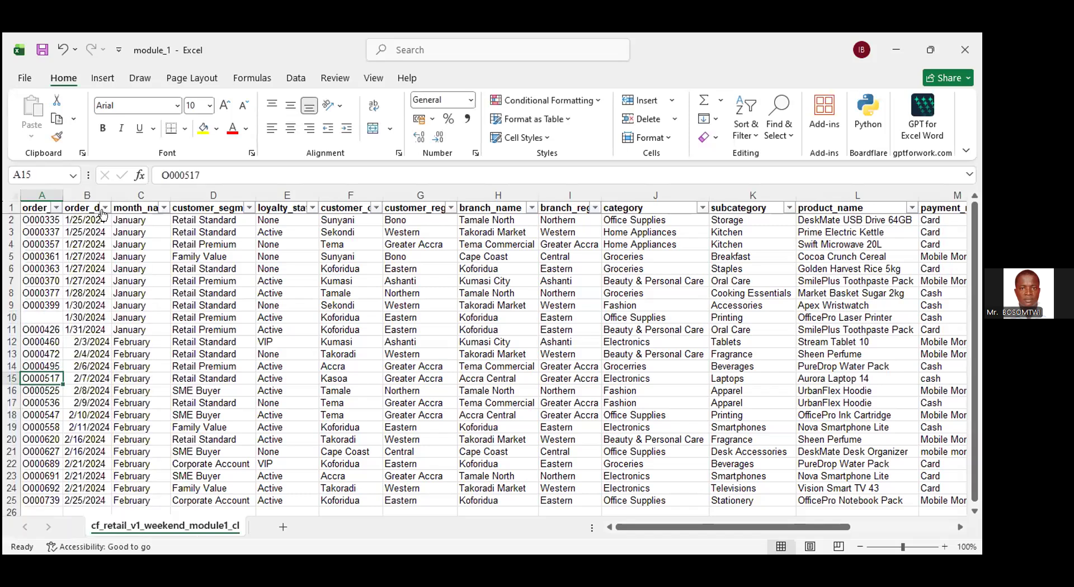
pyautogui.hotkey('ctrl', 'z')
pyautogui.hotkey('ctrl', 'z')
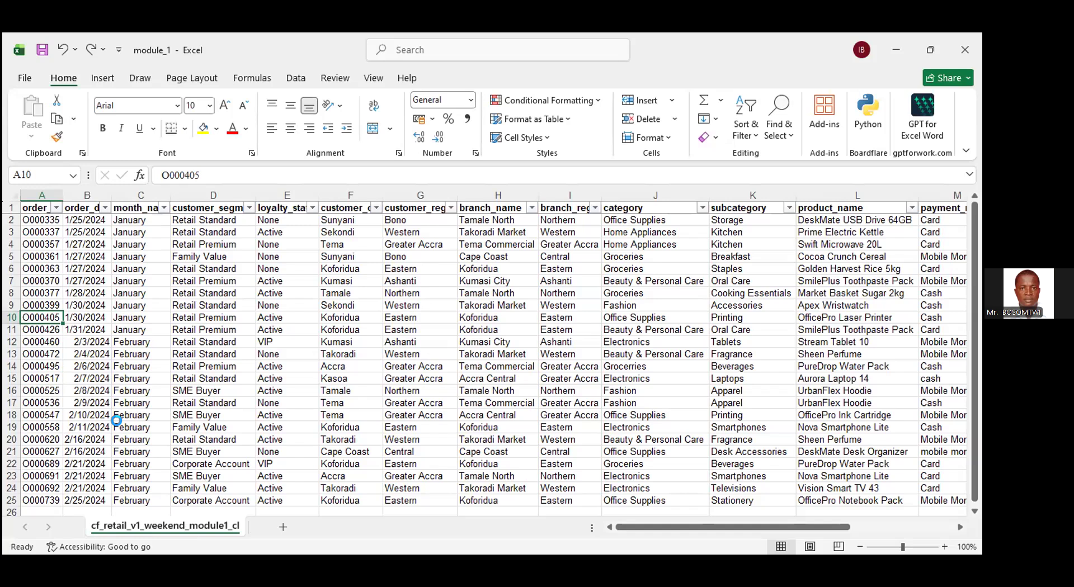
# Examine the order_date filter list for grouped dates and dates stored as text, and close it without filtering.
pyautogui.scroll(-5, 115, 420)
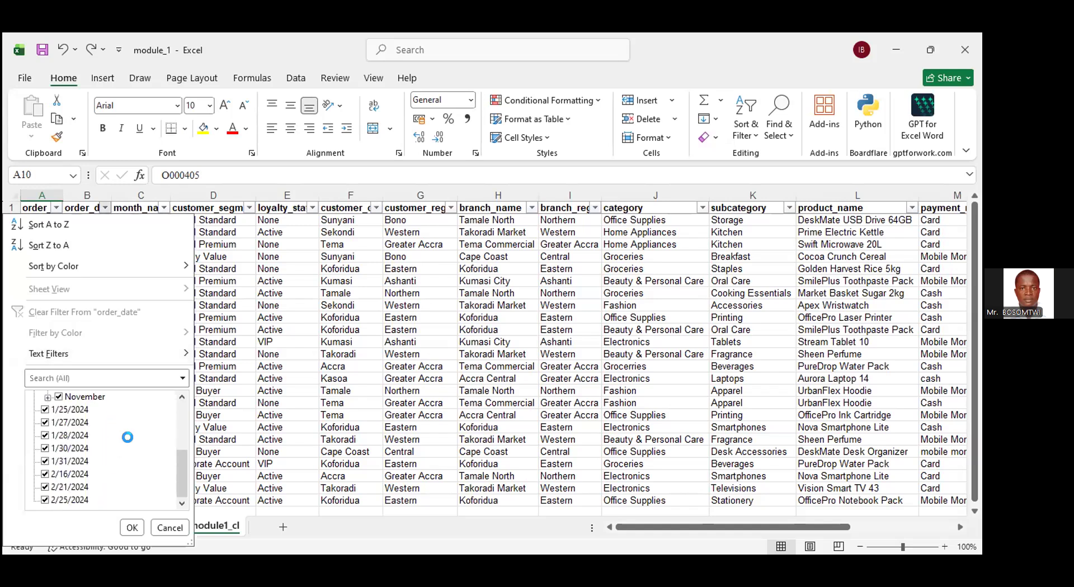
pyautogui.scroll(5, 128, 441)
pyautogui.scroll(-5, 135, 447)
pyautogui.press('Return')
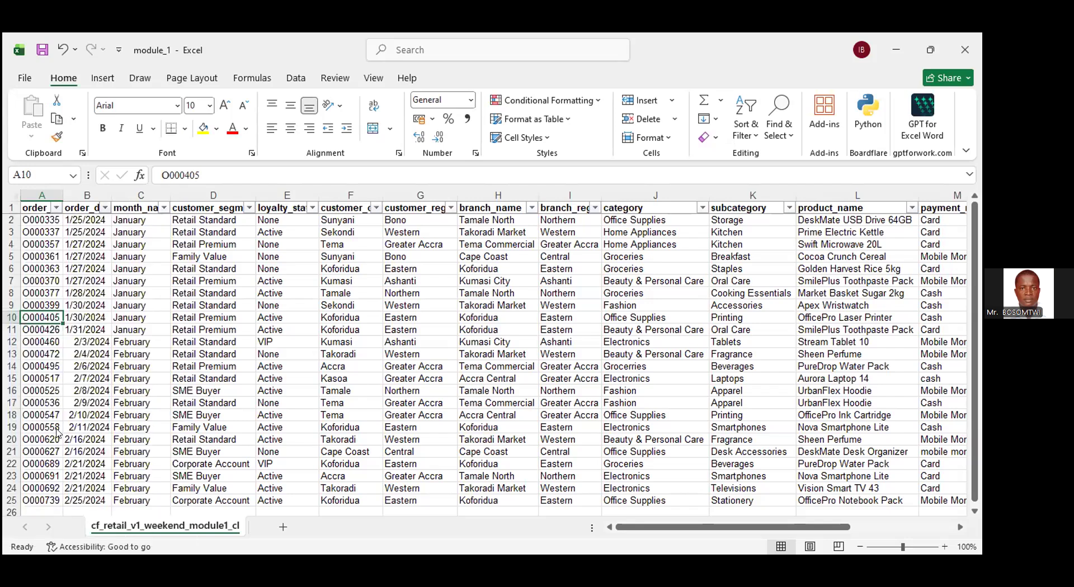
# Check the distinct values in the month_name and customer_segment filter lists, and look over the last order rows.
pyautogui.click(164, 207)
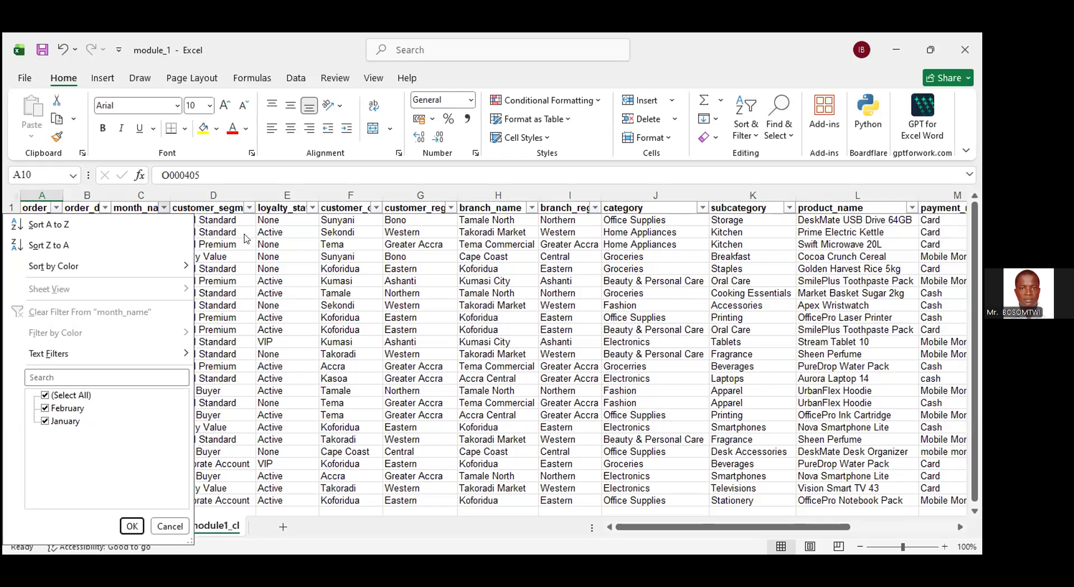
pyautogui.click(250, 208)
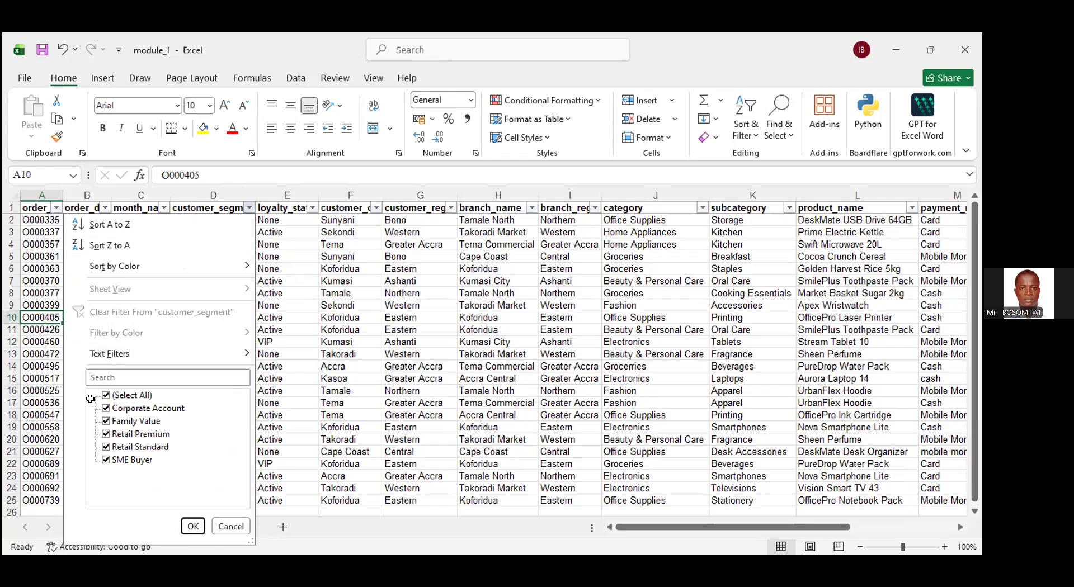
pyautogui.press('Escape')
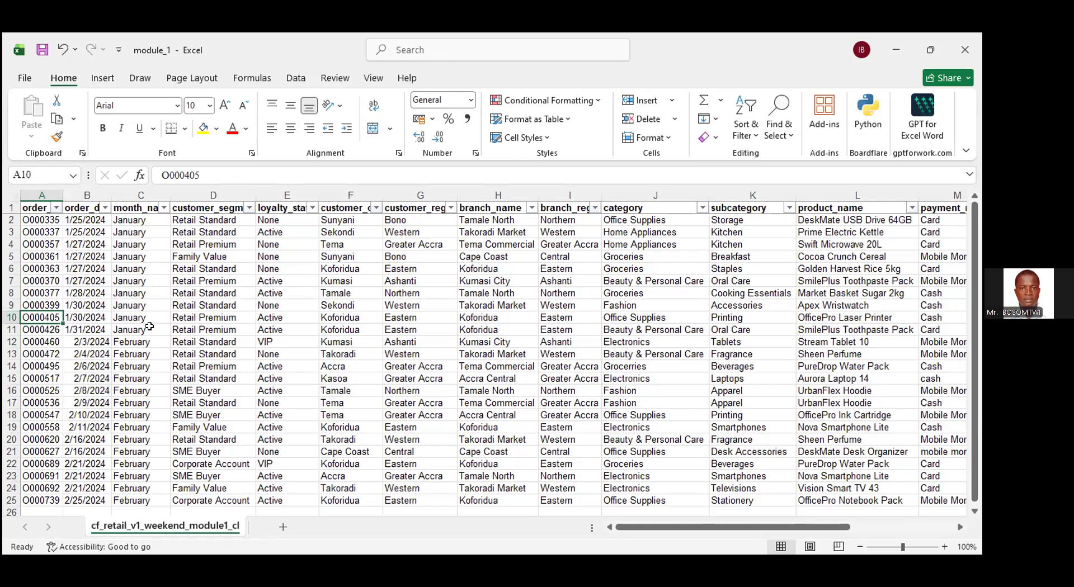
pyautogui.scroll(-4, 149, 327)
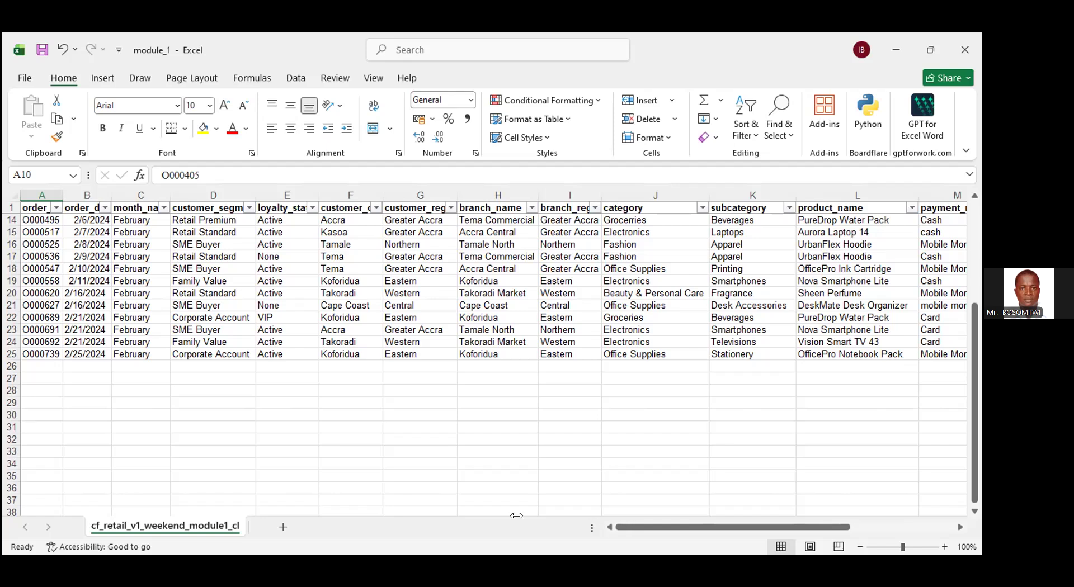
# Enter =COUNTBLANK(A2:A25) in cell A28 to count the blank order IDs.
pyautogui.click(48, 391)
pyautogui.doubleClick(49, 390)
pyautogui.write('=c')
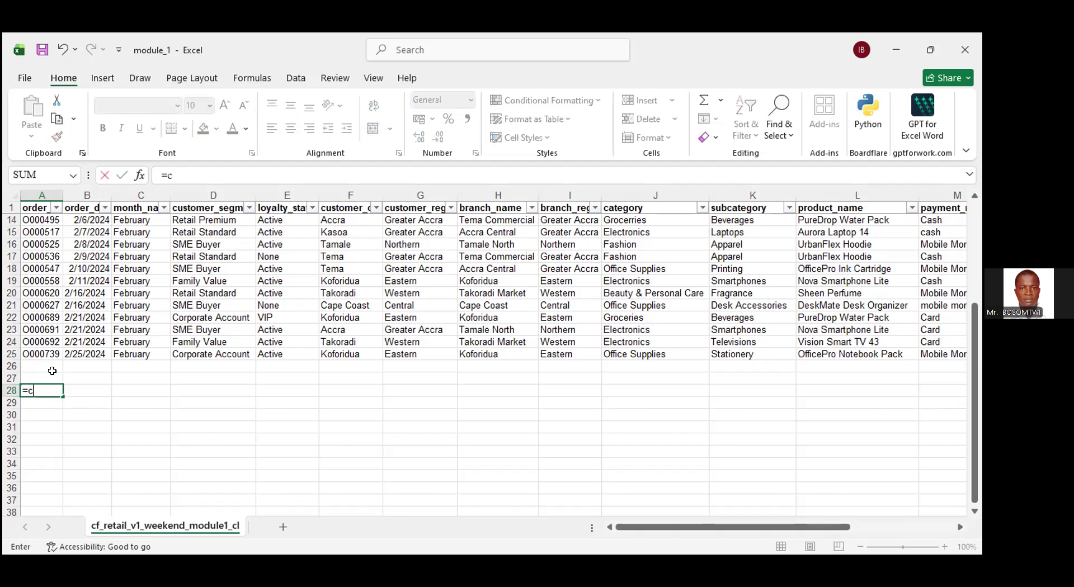
pyautogui.write('ount')
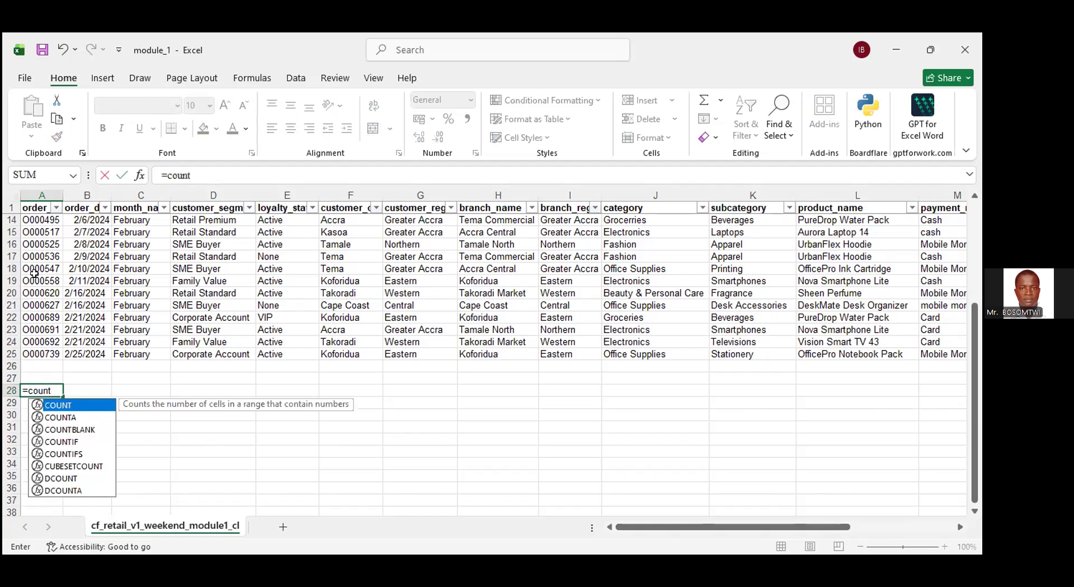
pyautogui.press('Down')
pyautogui.press('Down')
pyautogui.press('Tab')
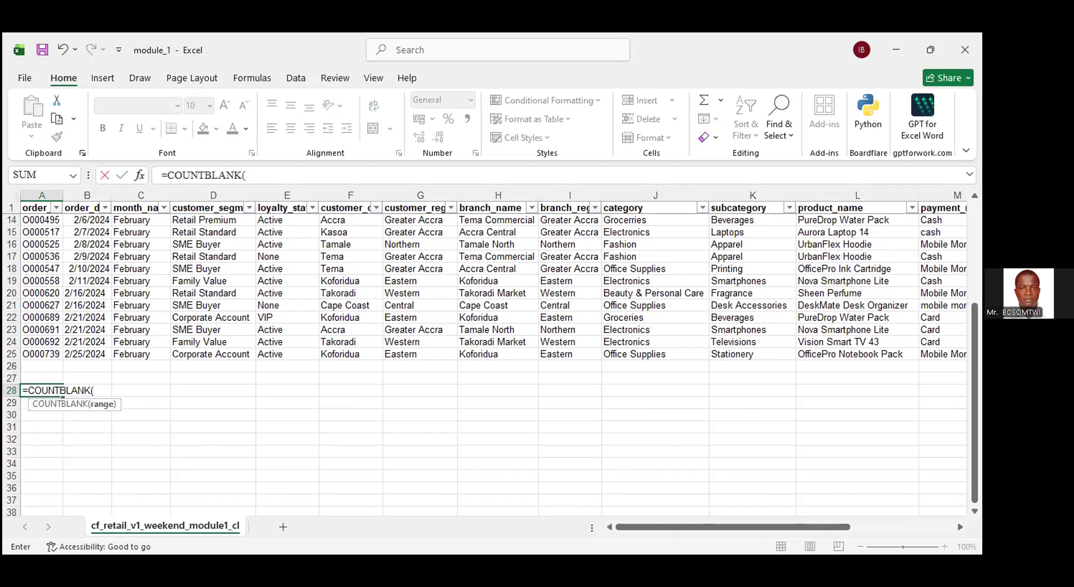
pyautogui.scroll(1, 32, 231)
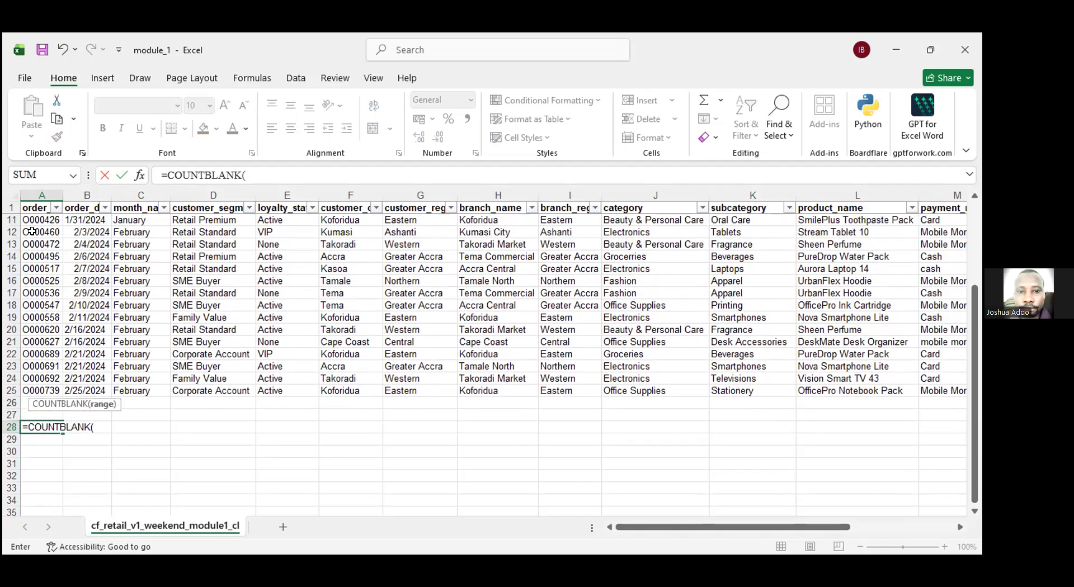
pyautogui.scroll(3, 31, 231)
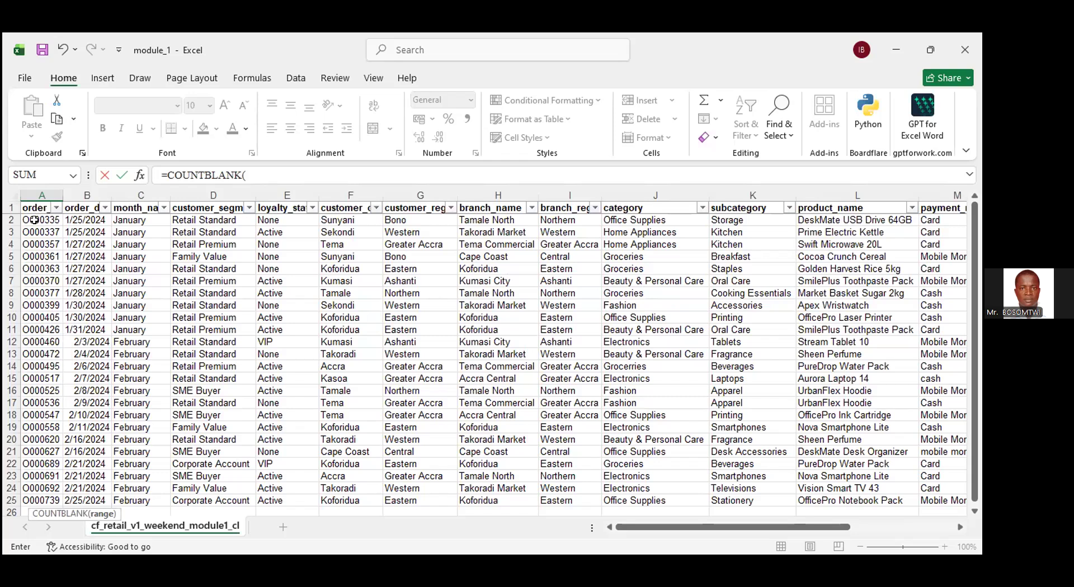
pyautogui.click(34, 220)
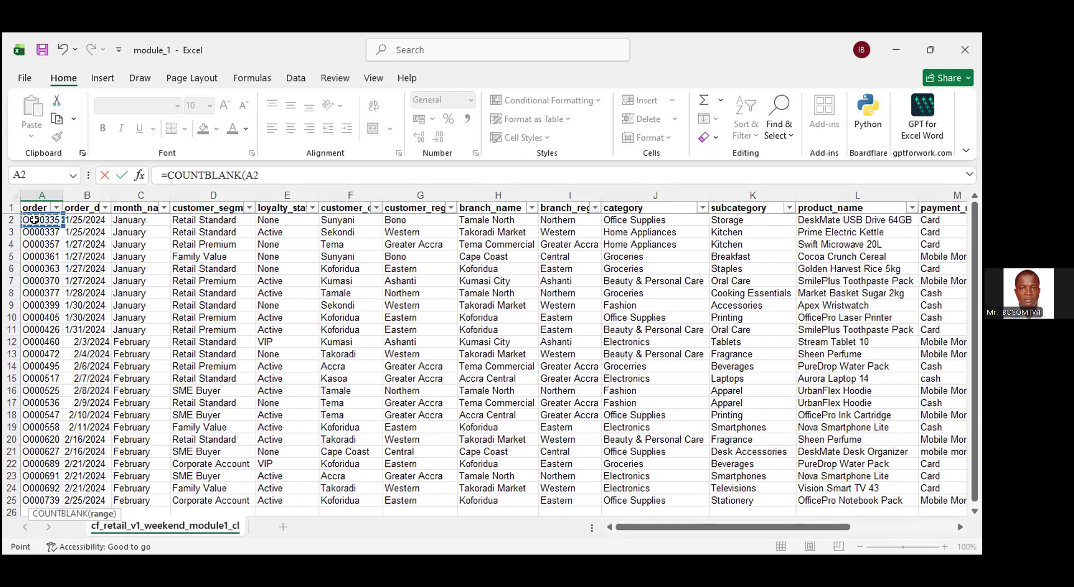
pyautogui.hotkey('ctrl', 'shift', 'Down')
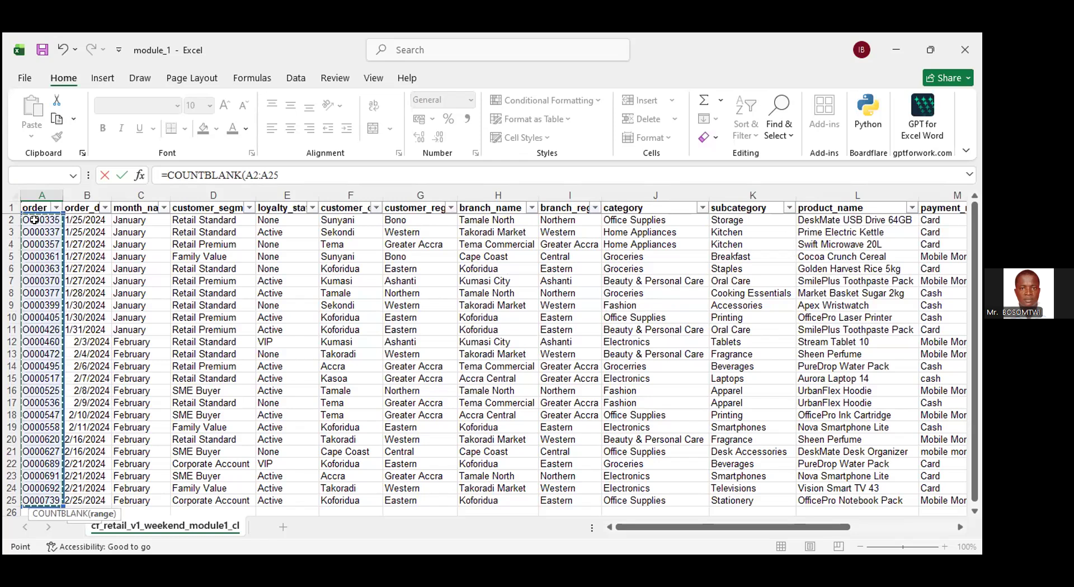
pyautogui.write(')')
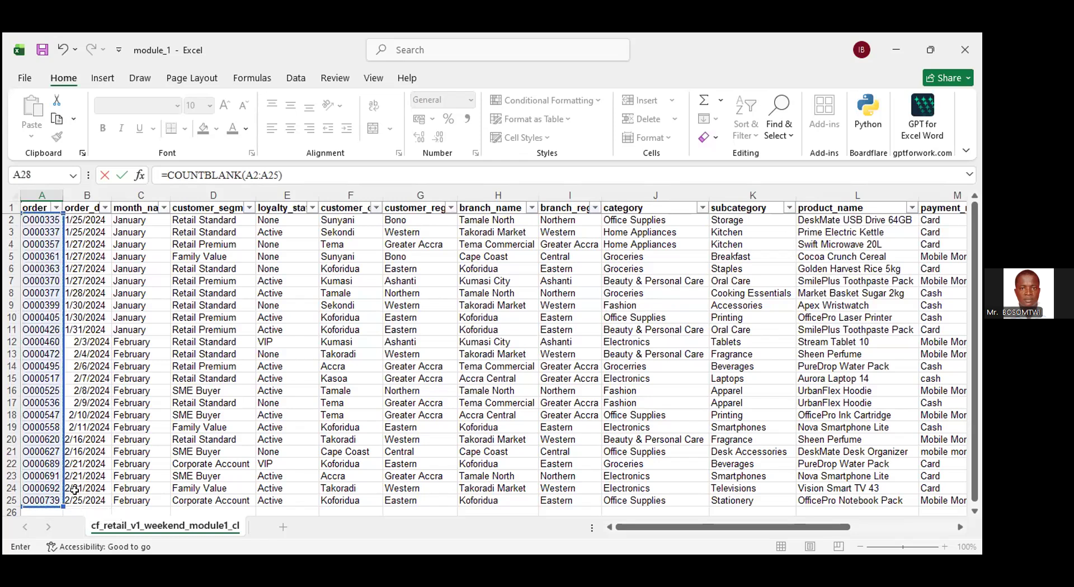
pyautogui.press('Return')
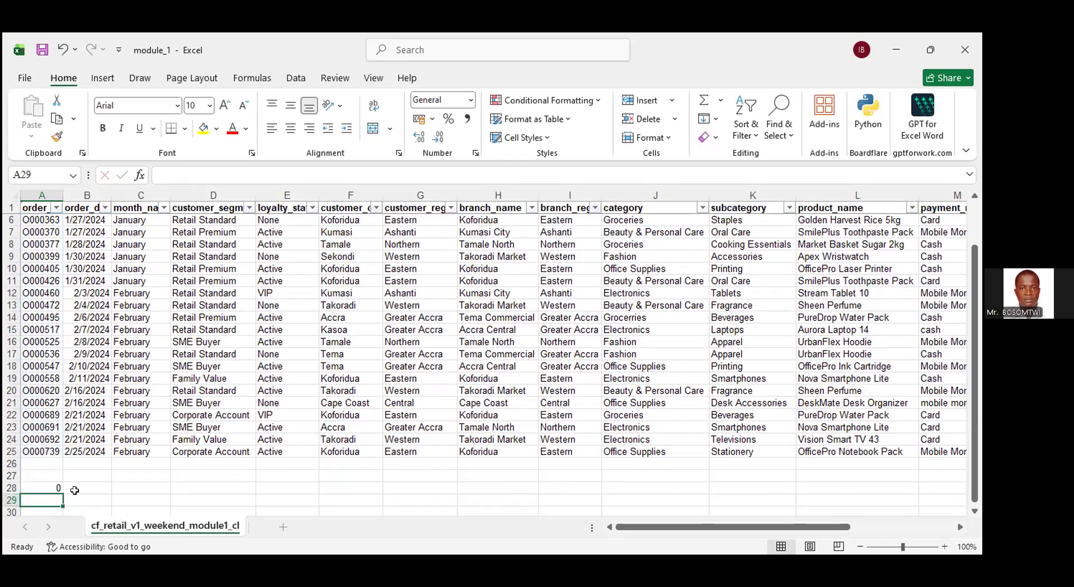
# Fill the COUNTBLANK formula from A28 across row 28 through column S, clearing the surplus copy in T28.
pyautogui.press('Up')
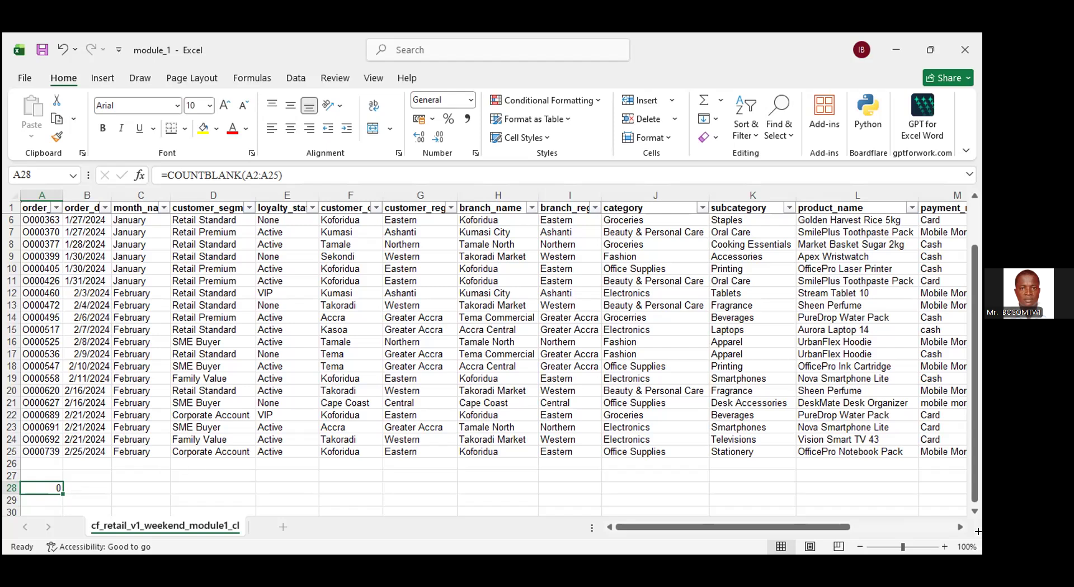
pyautogui.moveTo(63, 495); pyautogui.dragTo(822, 475)
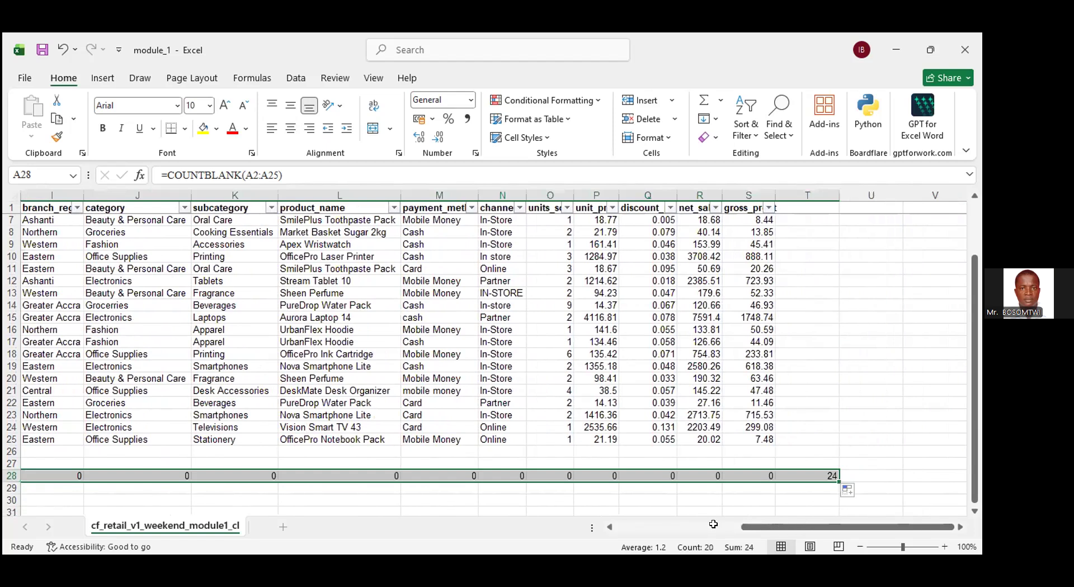
pyautogui.hotkey('ctrl', 'Right')
pyautogui.press('Delete')
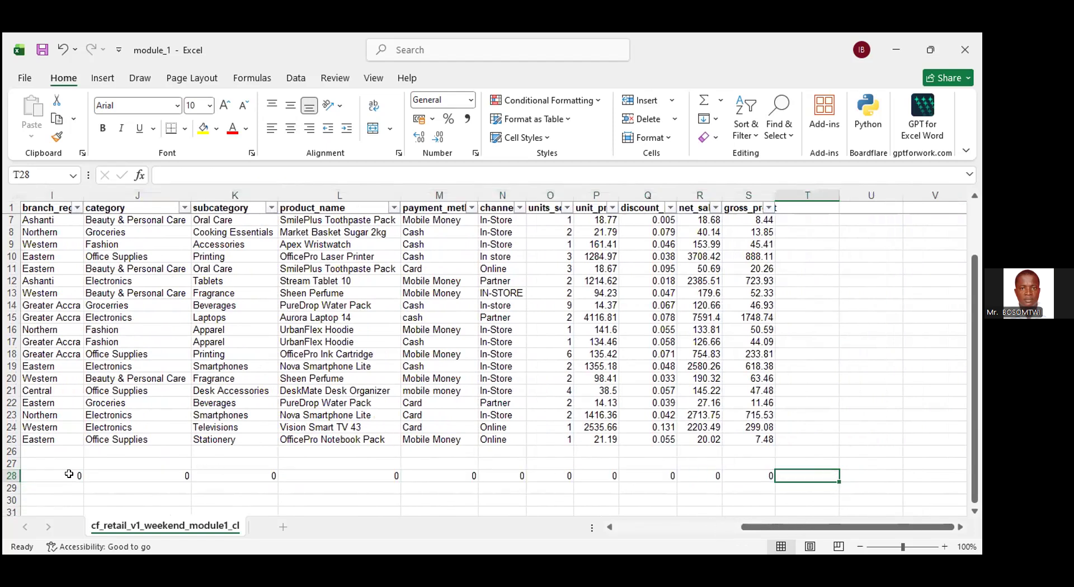
# Review the blank counts across row 28 for every dataset column, ending back at cell A28.
pyautogui.hscroll(-4, 109, 463)
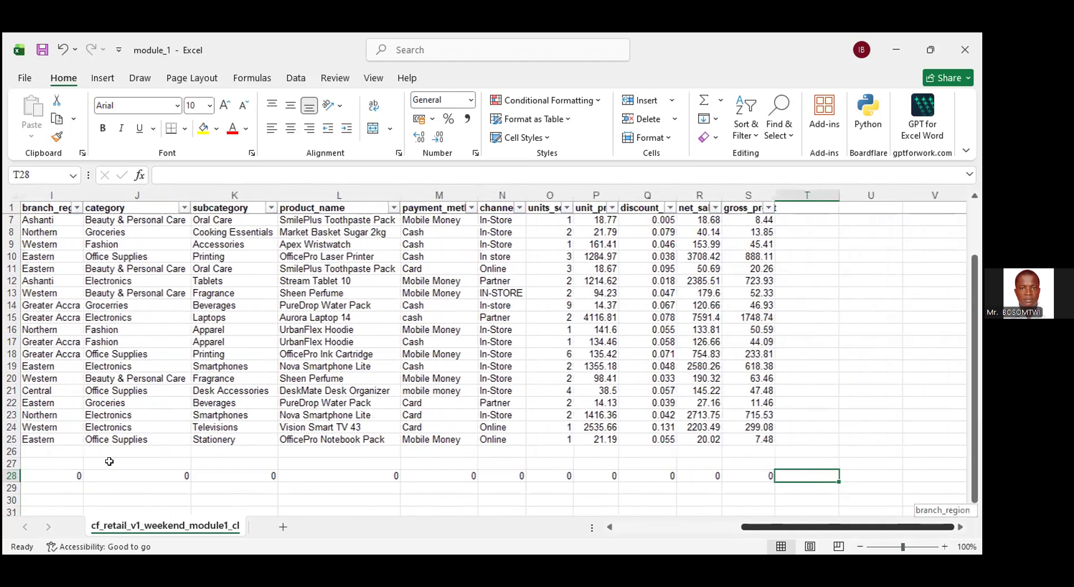
pyautogui.hscroll(-1, 109, 463)
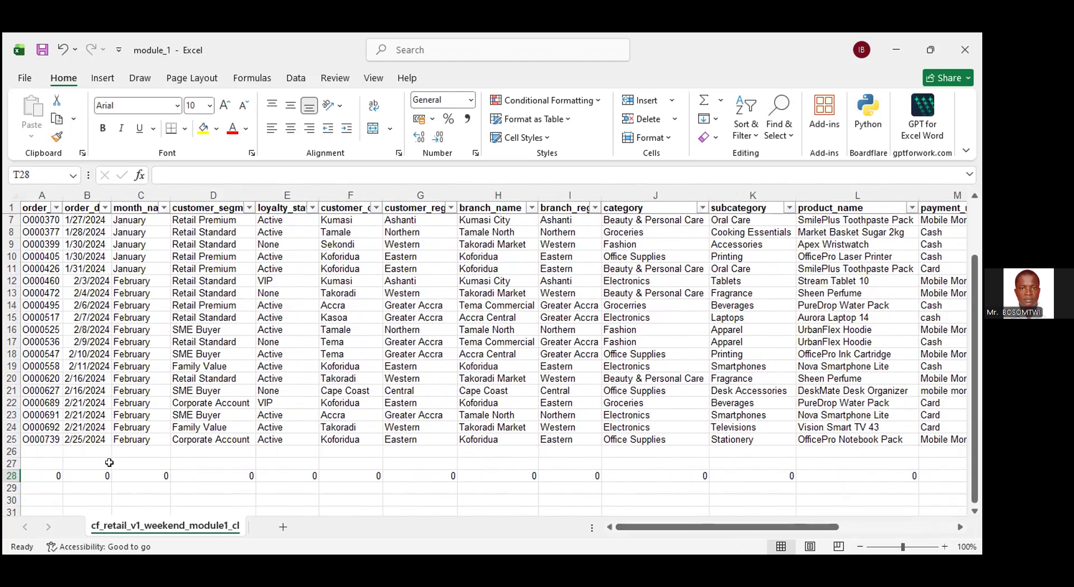
pyautogui.press('Left')
pyautogui.press('Left')
pyautogui.press('Left')
pyautogui.press('Left')
pyautogui.press('Left')
pyautogui.press('Left')
pyautogui.press('Left')
pyautogui.press('Left')
pyautogui.press('Left')
pyautogui.press('Left')
pyautogui.press('Left')
pyautogui.press('Left')
pyautogui.press('Left')
pyautogui.press('Left')
pyautogui.press('Left')
pyautogui.press('Left')
pyautogui.press('Left')
pyautogui.press('Left')
pyautogui.press('Left')
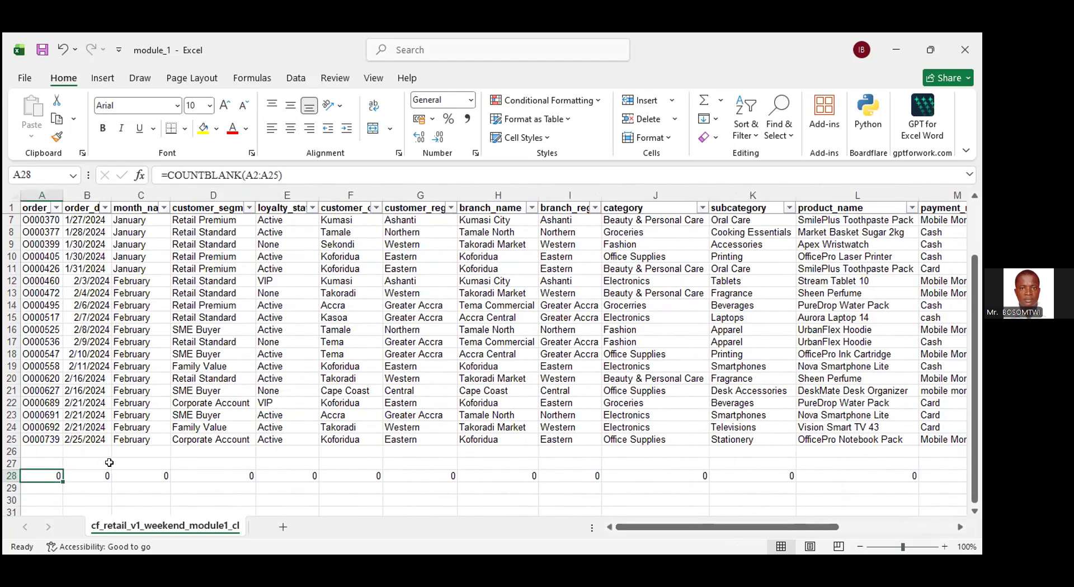
pyautogui.press('Right')
pyautogui.press('Right')
pyautogui.press('Right')
pyautogui.press('Right')
pyautogui.press('Right')
pyautogui.press('Right')
pyautogui.press('Right')
pyautogui.press('Right')
pyautogui.press('Right')
pyautogui.press('Right')
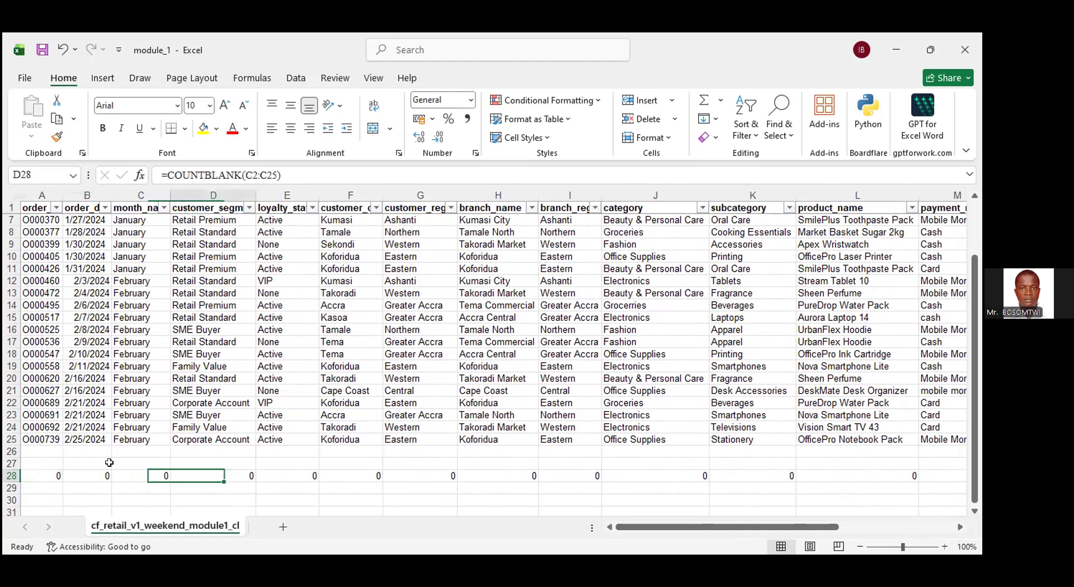
pyautogui.press('Right')
pyautogui.press('Right')
pyautogui.press('Right')
pyautogui.press('Right')
pyautogui.press('Right')
pyautogui.press('Right')
pyautogui.press('Right')
pyautogui.press('Right')
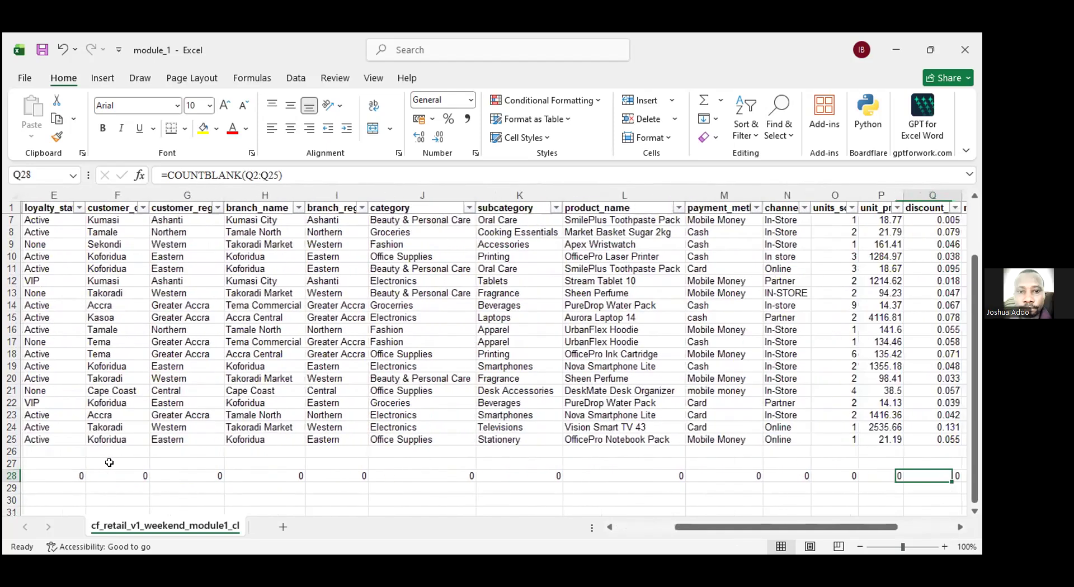
pyautogui.press('Left')
pyautogui.press('Left')
pyautogui.press('Left')
pyautogui.press('Left')
pyautogui.press('Left')
pyautogui.press('Left')
pyautogui.press('Left')
pyautogui.press('Left')
pyautogui.press('Left')
pyautogui.press('Left')
pyautogui.press('Left')
pyautogui.press('Left')
pyautogui.press('Left')
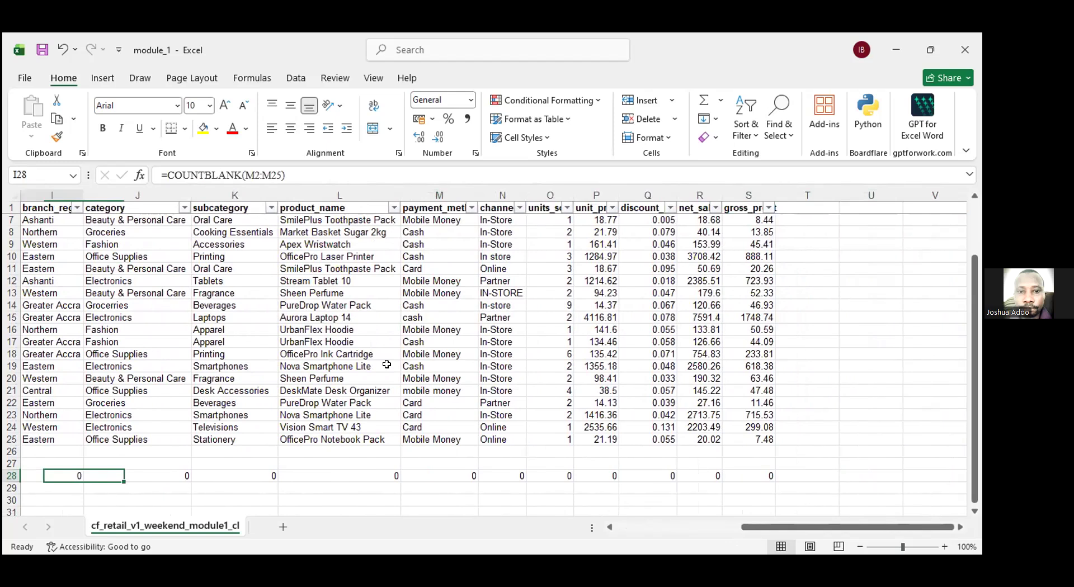
pyautogui.press('Left')
pyautogui.press('Left')
pyautogui.press('Left')
pyautogui.press('Left')
pyautogui.press('Left')
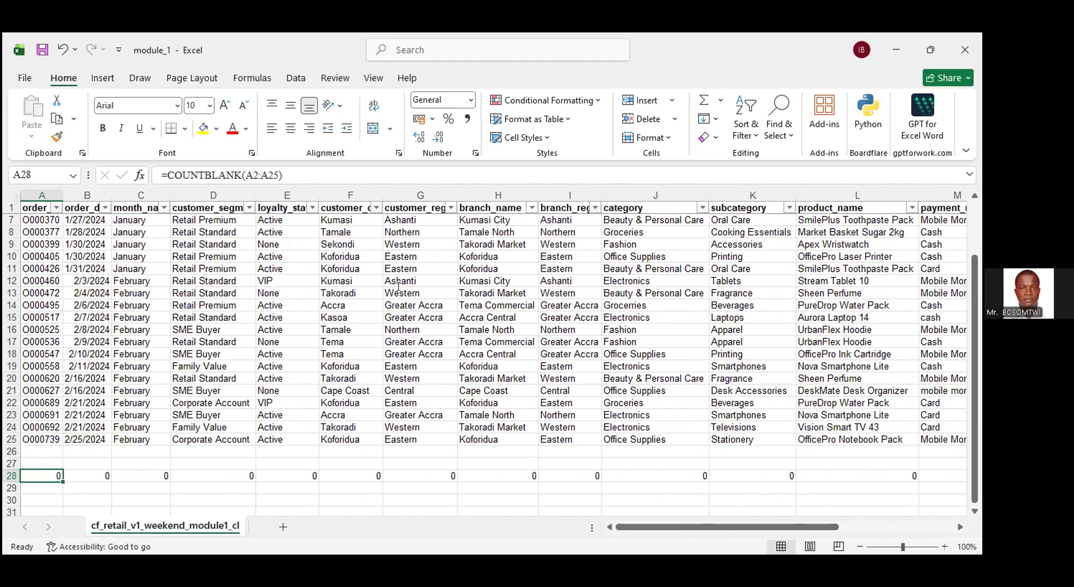
# Clear the customer region in cell G13 to test the column's blank count.
pyautogui.click(398, 288)
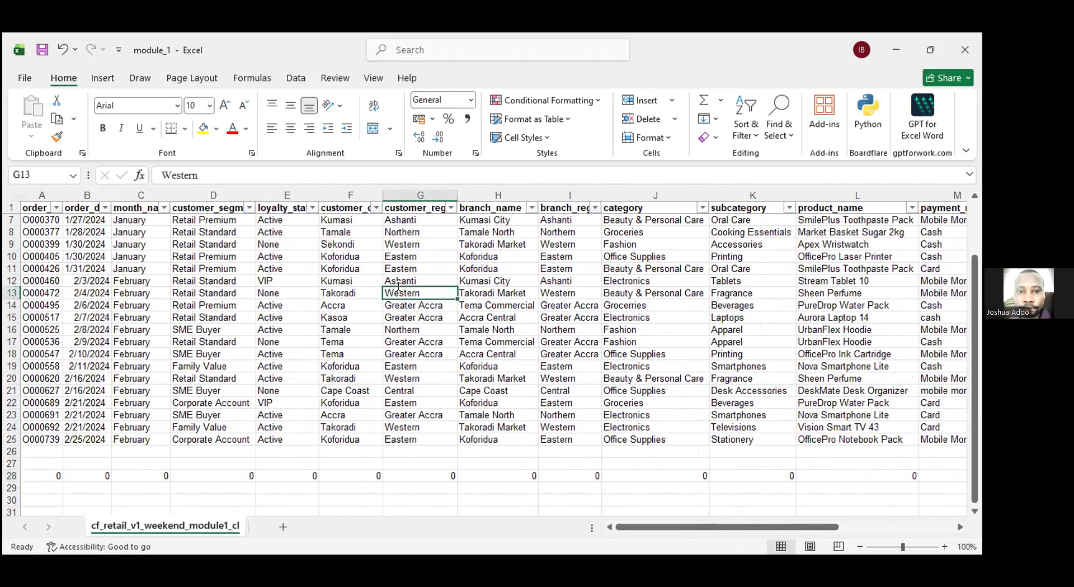
pyautogui.press('BackSpace')
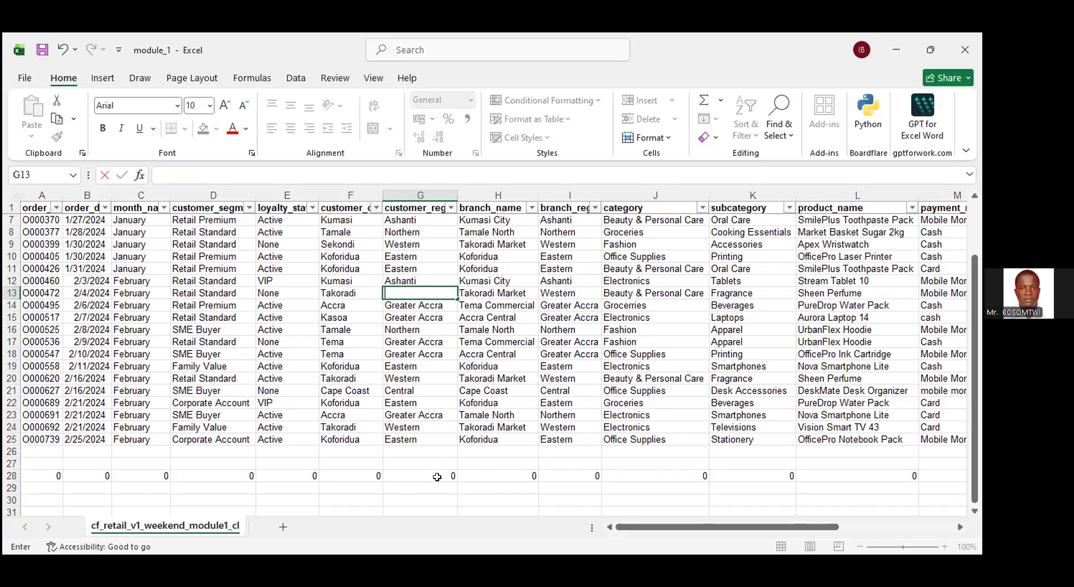
pyautogui.press('Return')
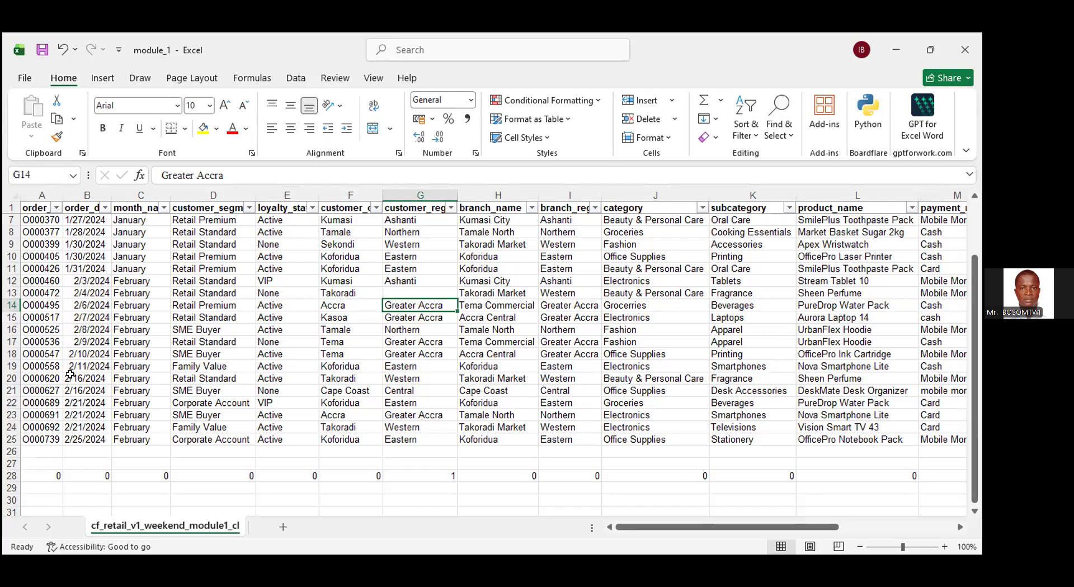
# Add a Duplicate Values conditional formatting rule to order IDs A2:A25 using Light Red Fill with Dark Red Text.
pyautogui.scroll(2, 25, 237)
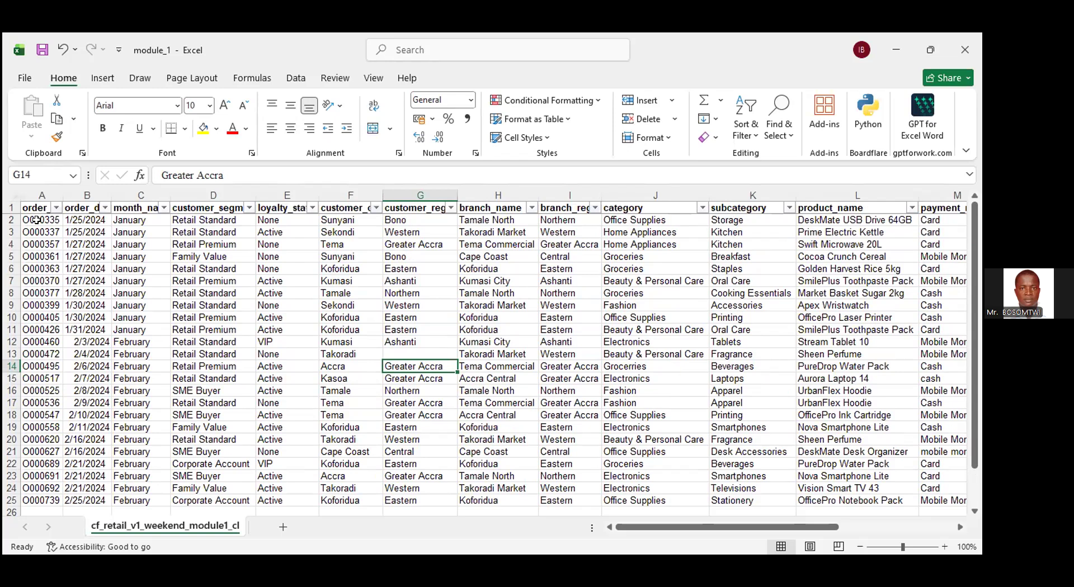
pyautogui.click(36, 221)
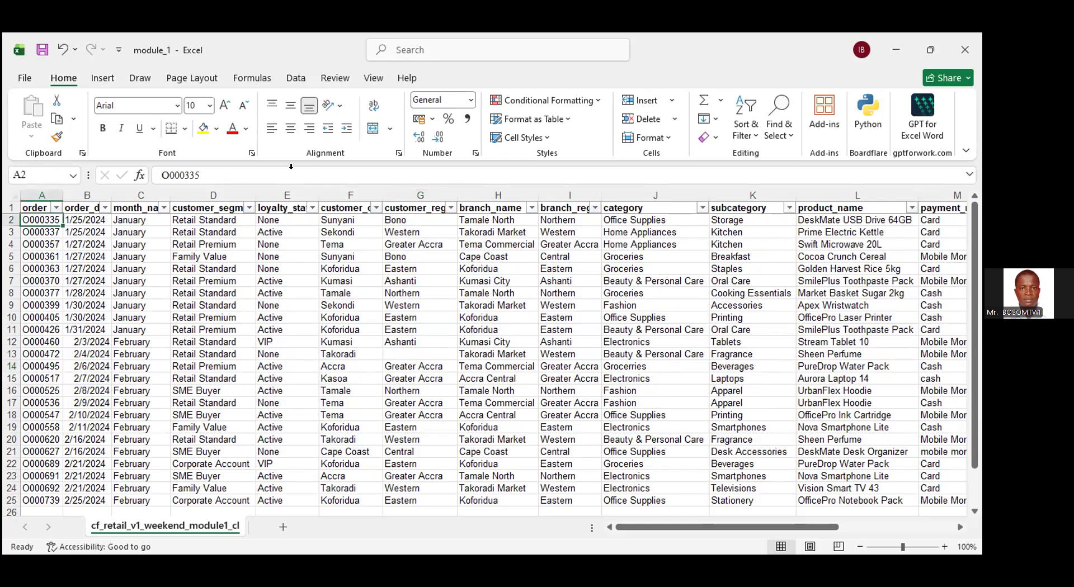
pyautogui.hotkey('ctrl', 'shift', 'Down')
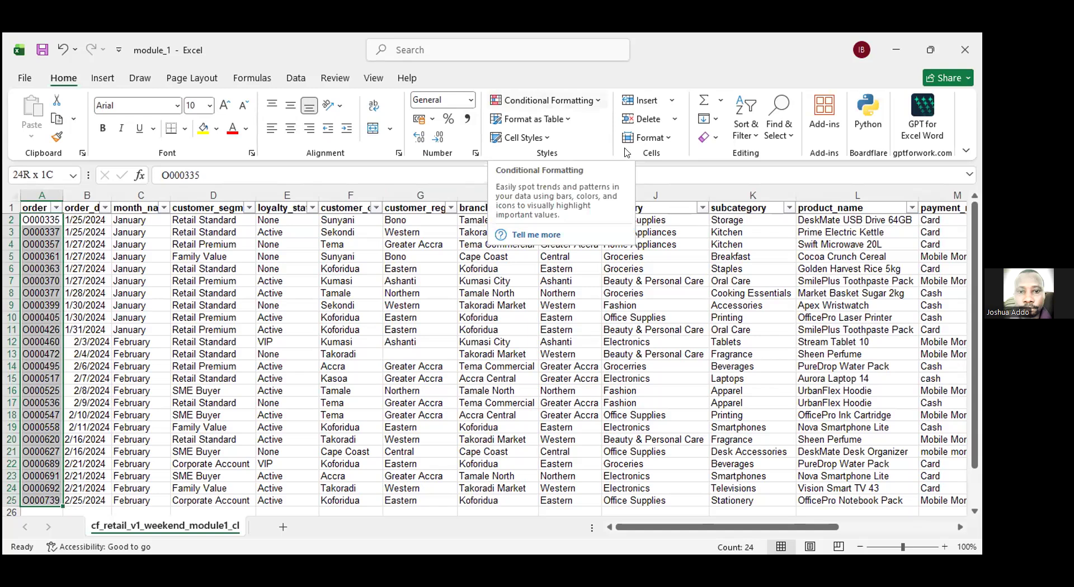
pyautogui.hotkey('alt', 'h')
pyautogui.press('l')
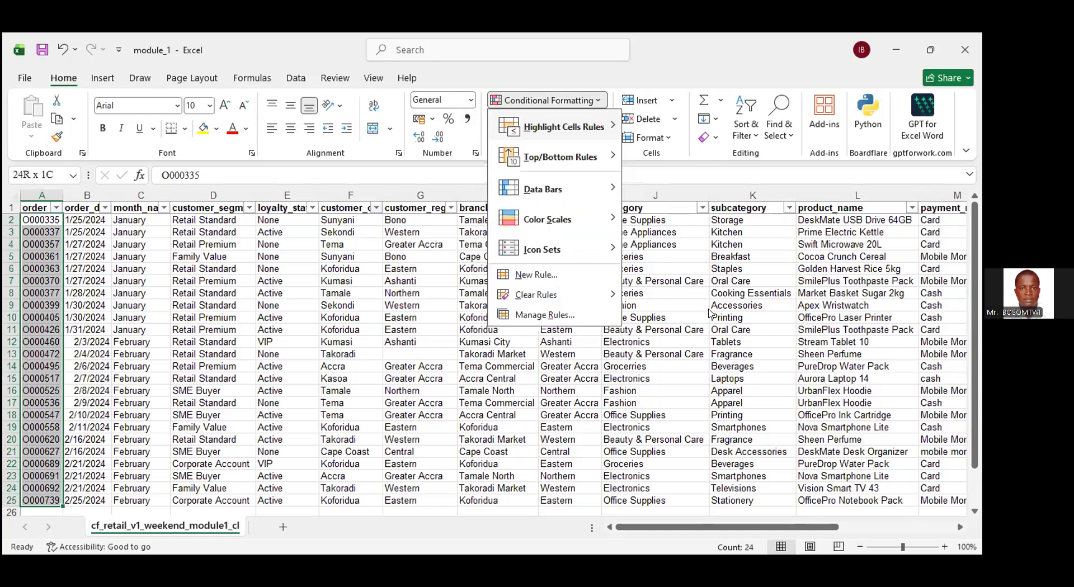
pyautogui.press('h')
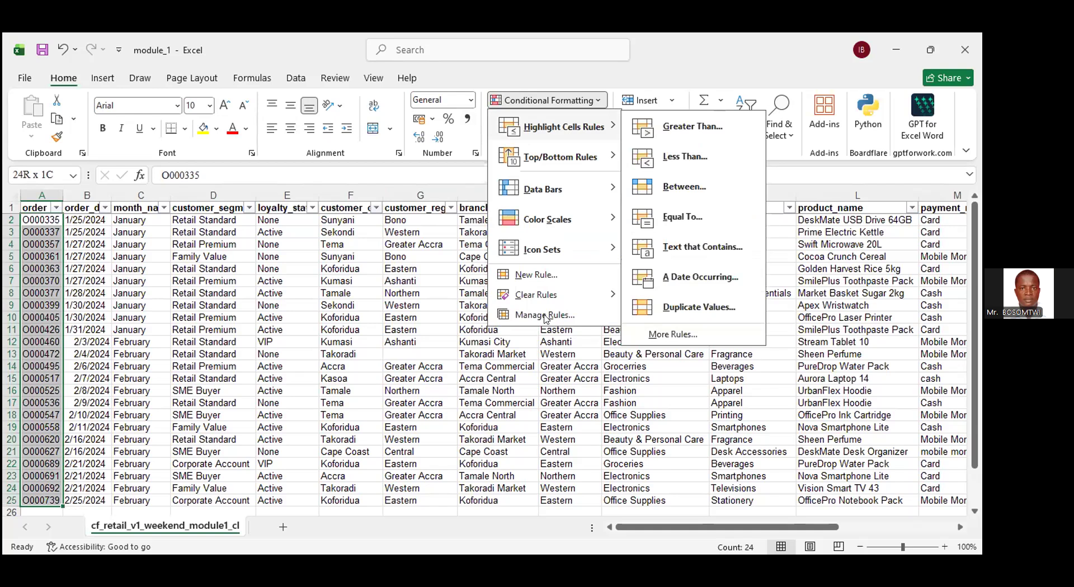
pyautogui.press('Down')
pyautogui.press('Down')
pyautogui.press('Down')
pyautogui.press('Down')
pyautogui.press('Down')
pyautogui.press('Down')
pyautogui.press('Down')
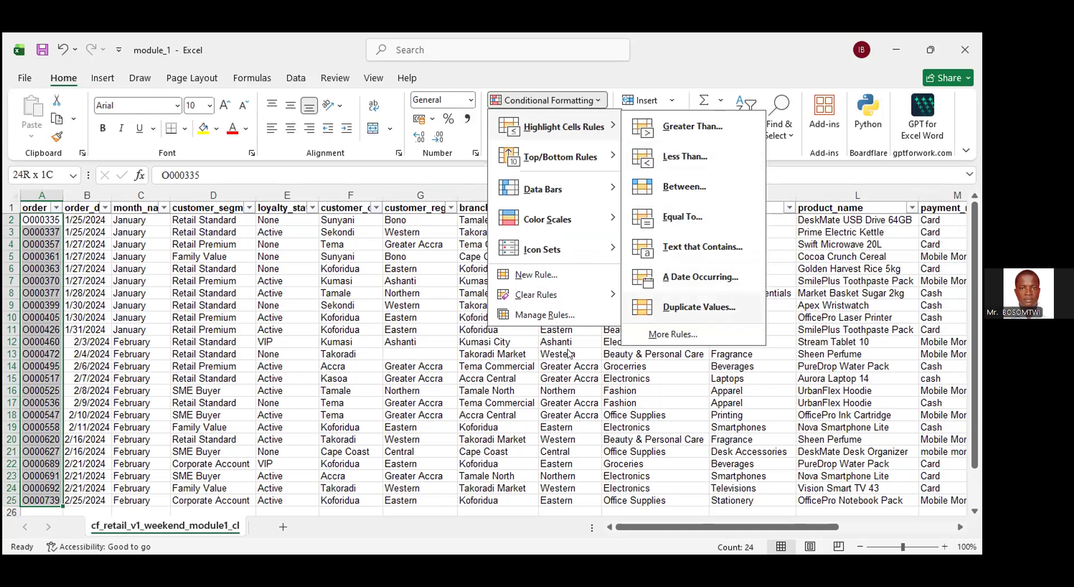
pyautogui.click(684, 305)
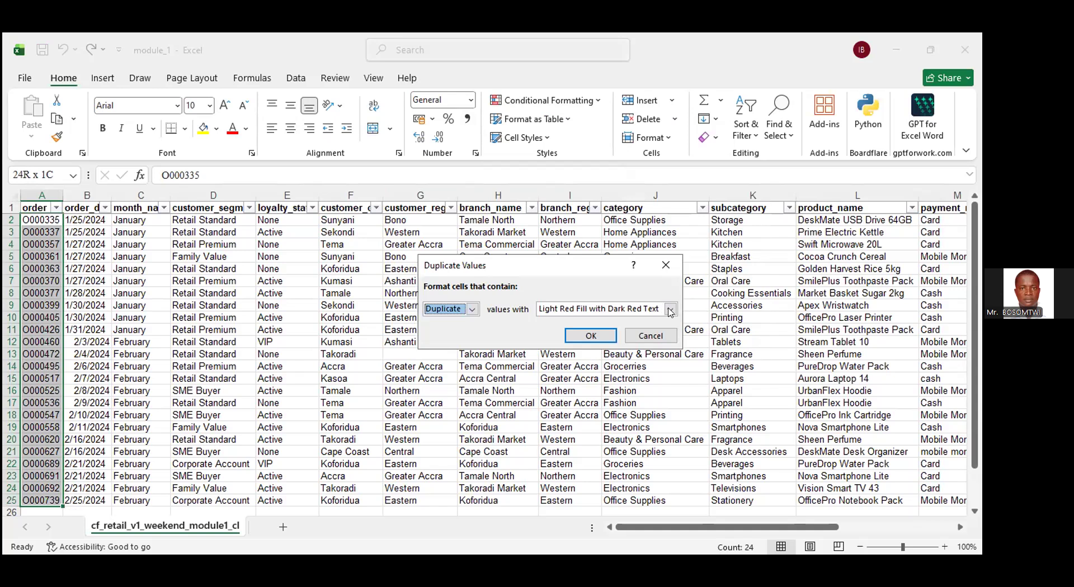
pyautogui.click(670, 311)
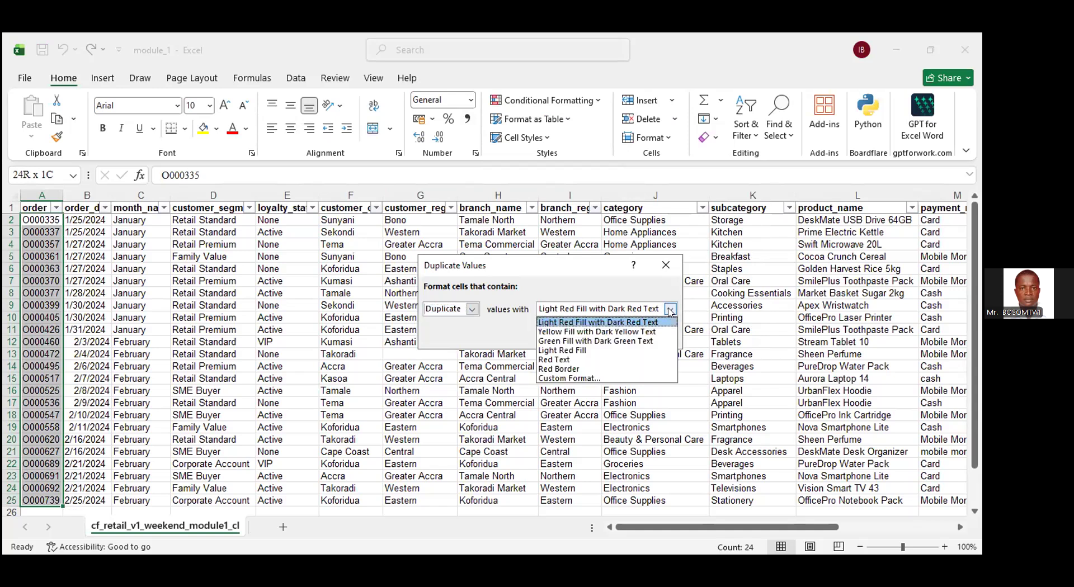
pyautogui.click(670, 311)
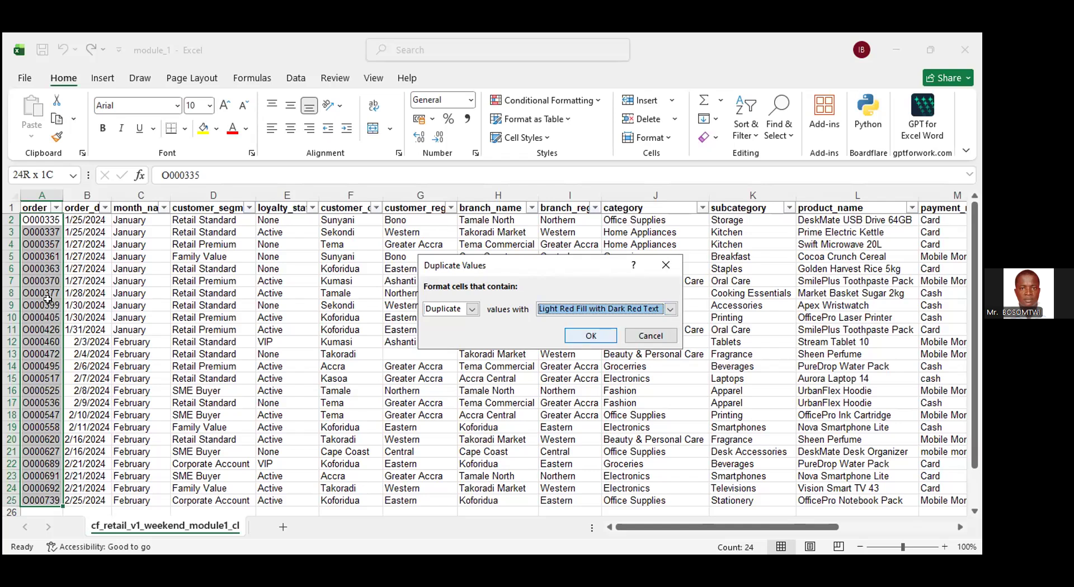
pyautogui.press('Tab')
pyautogui.press('Return')
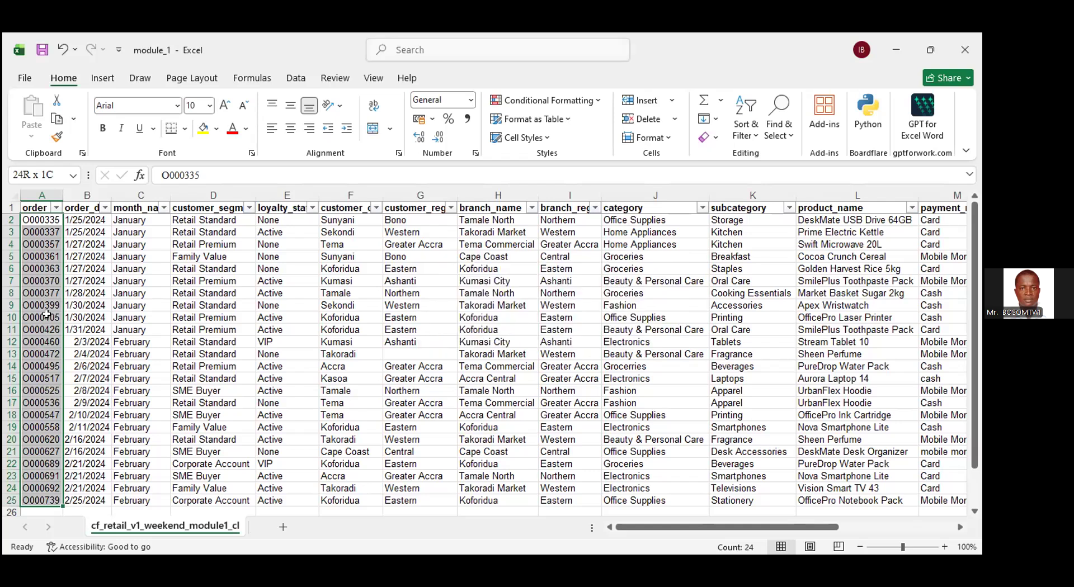
# Look through the order ID column from row 2 to row 25 for highlighted duplicates.
pyautogui.scroll(-1, 48, 318)
pyautogui.scroll(-3, 48, 317)
pyautogui.scroll(4, 47, 316)
pyautogui.scroll(-5, 74, 334)
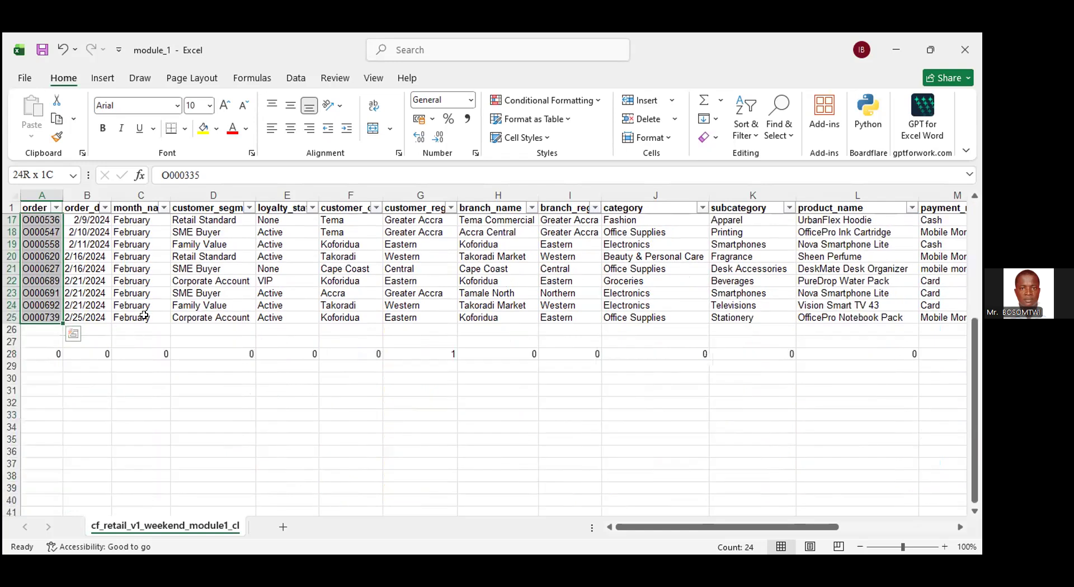
pyautogui.scroll(4, 101, 318)
pyautogui.scroll(1, 101, 318)
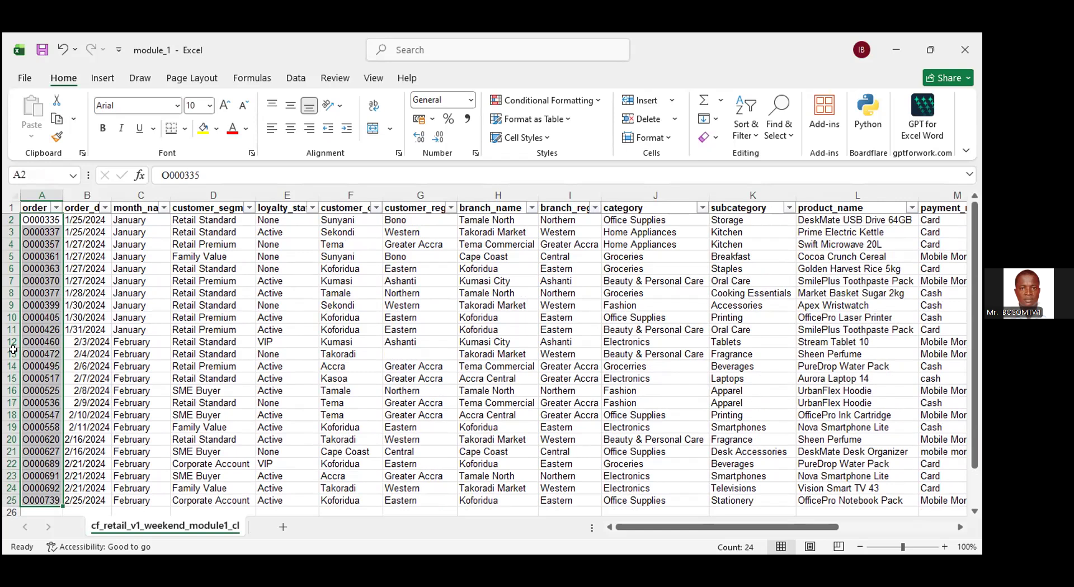
pyautogui.scroll(-3, 13, 348)
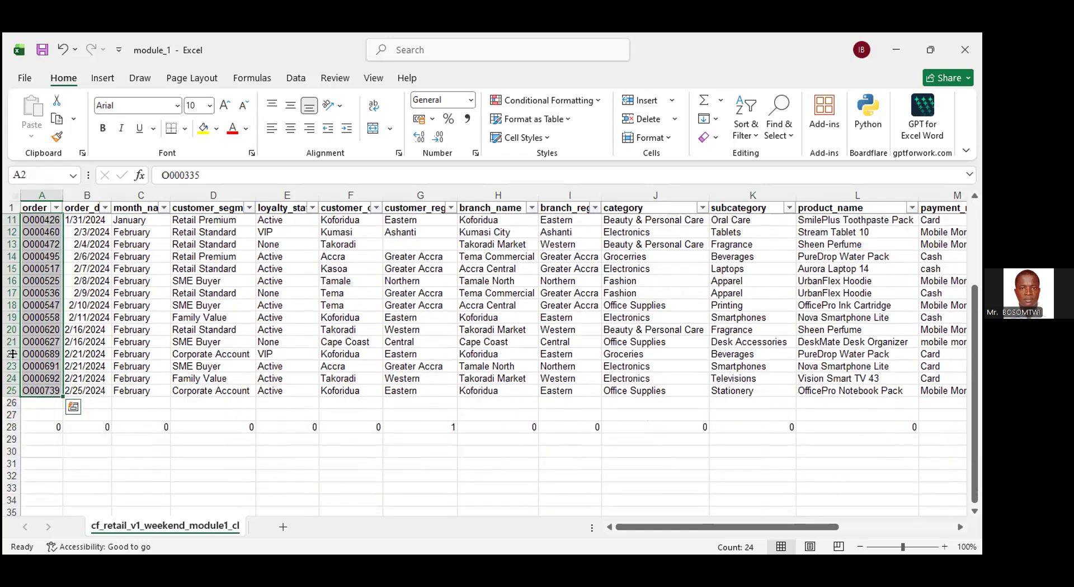
# Insert a copy of row 22 above row 24 to create a duplicate order record.
pyautogui.click(11, 354)
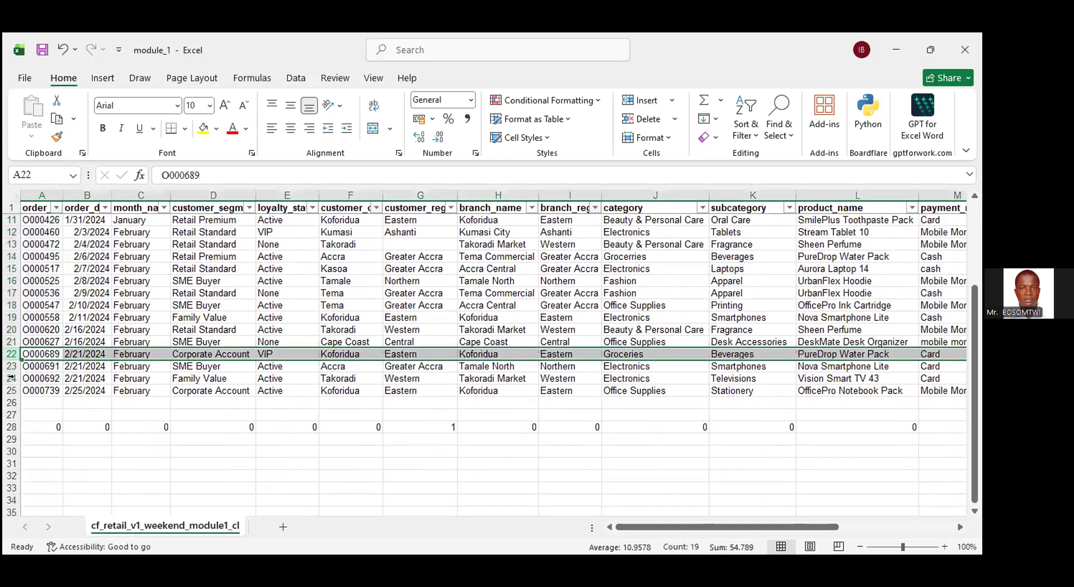
pyautogui.hotkey('ctrl', 'c')
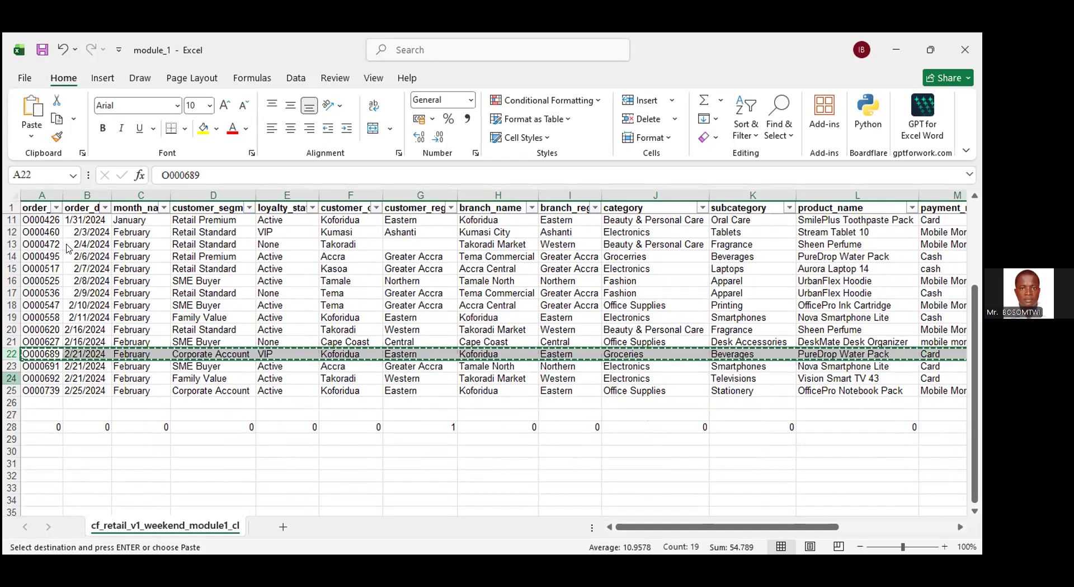
pyautogui.click(12, 379)
pyautogui.rightClick(7, 379)
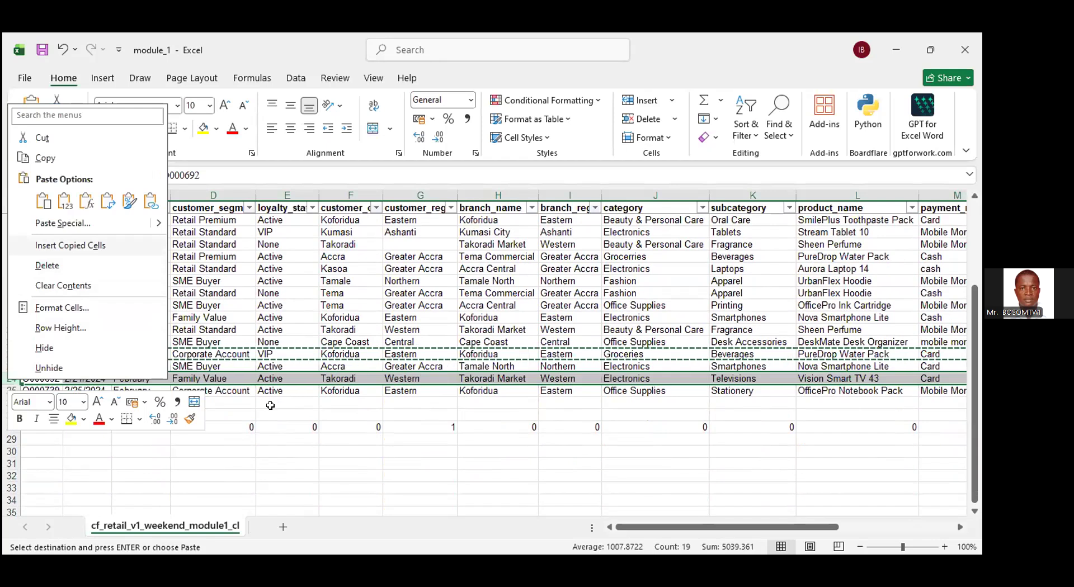
pyautogui.click(69, 246)
pyautogui.click(287, 511)
pyautogui.click(287, 476)
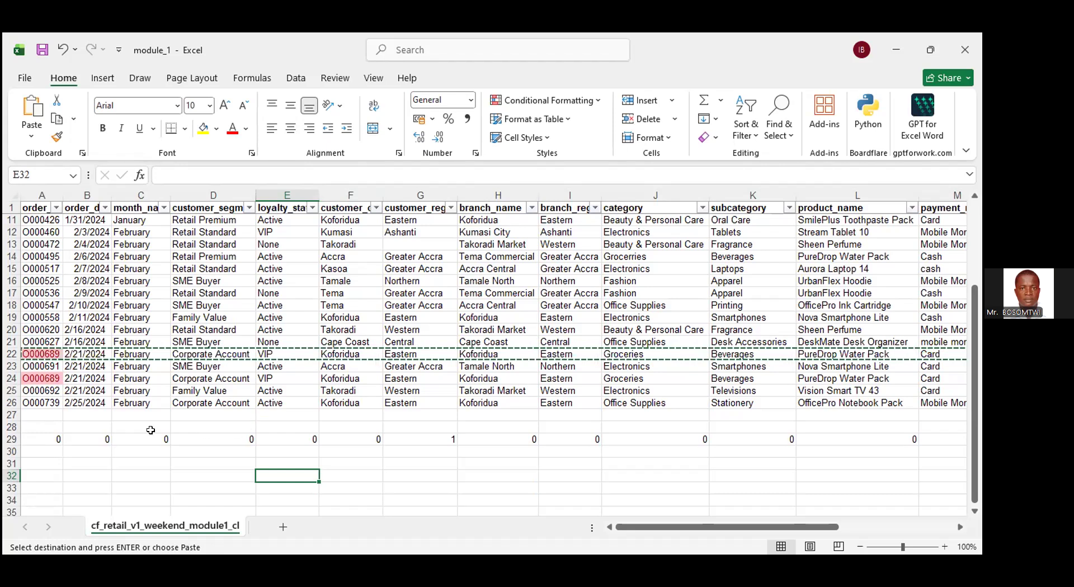
# List the distinct order IDs from cell A30 with the formula =UNIQUE(A2:A26).
pyautogui.click(57, 456)
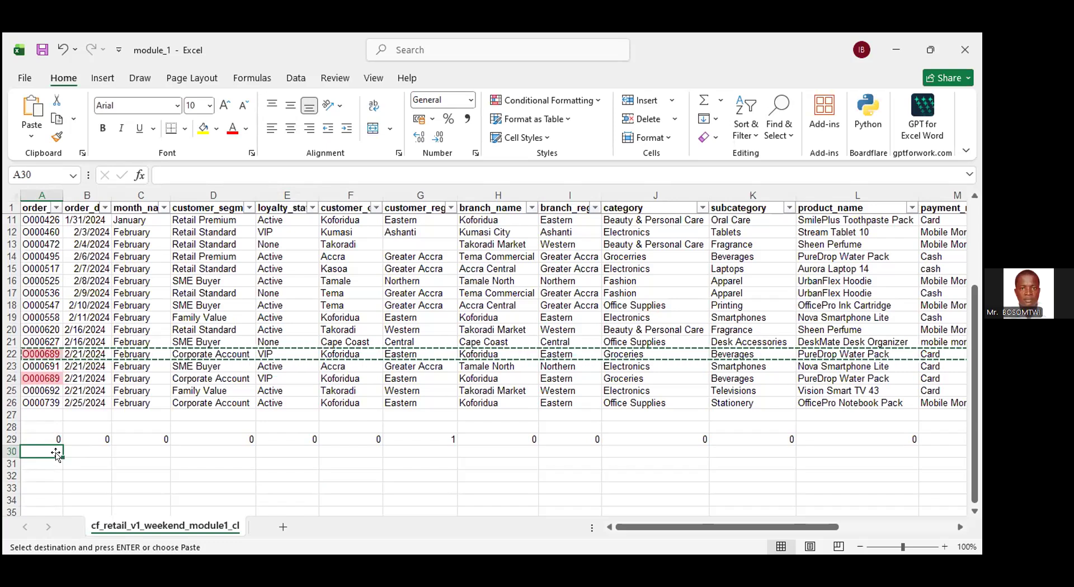
pyautogui.write('=')
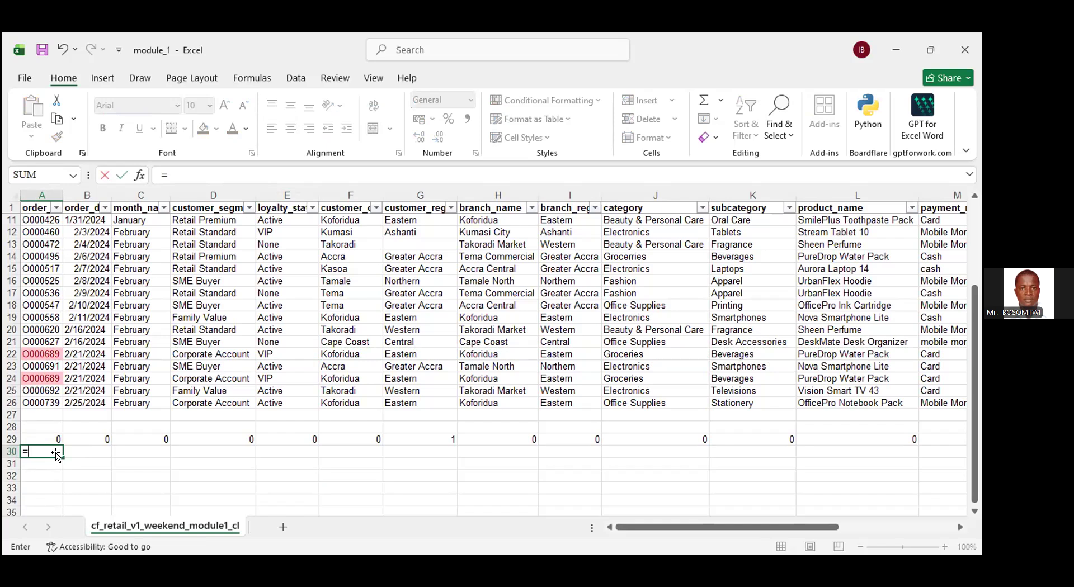
pyautogui.write('uniq')
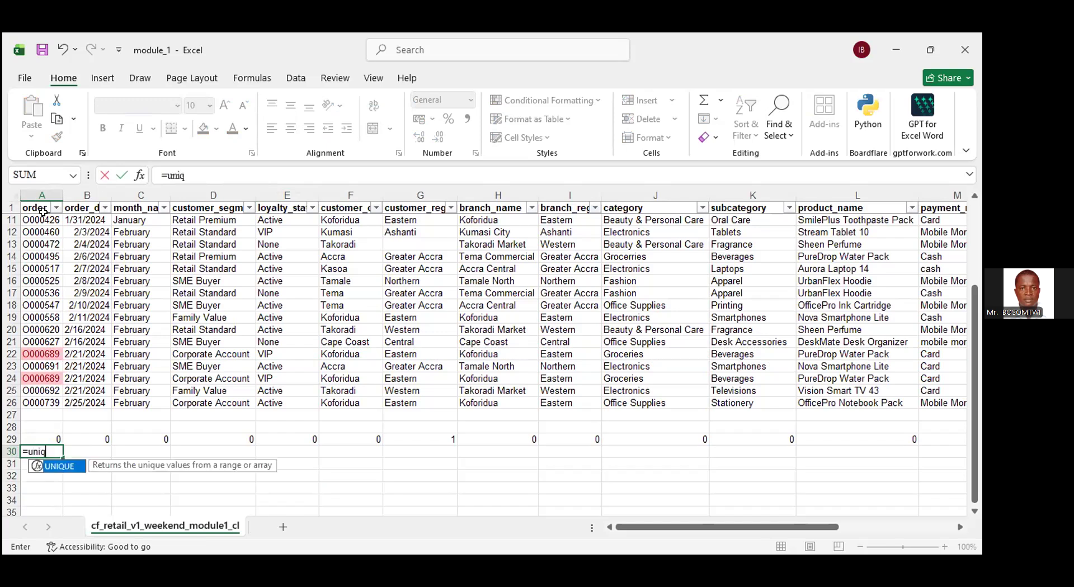
pyautogui.press('Tab')
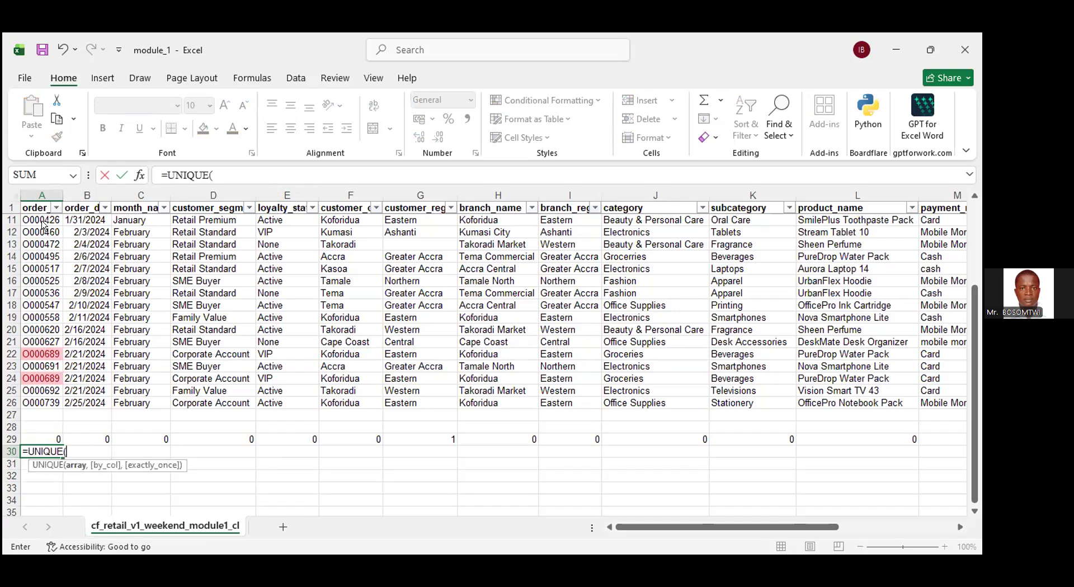
pyautogui.scroll(3, 44, 225)
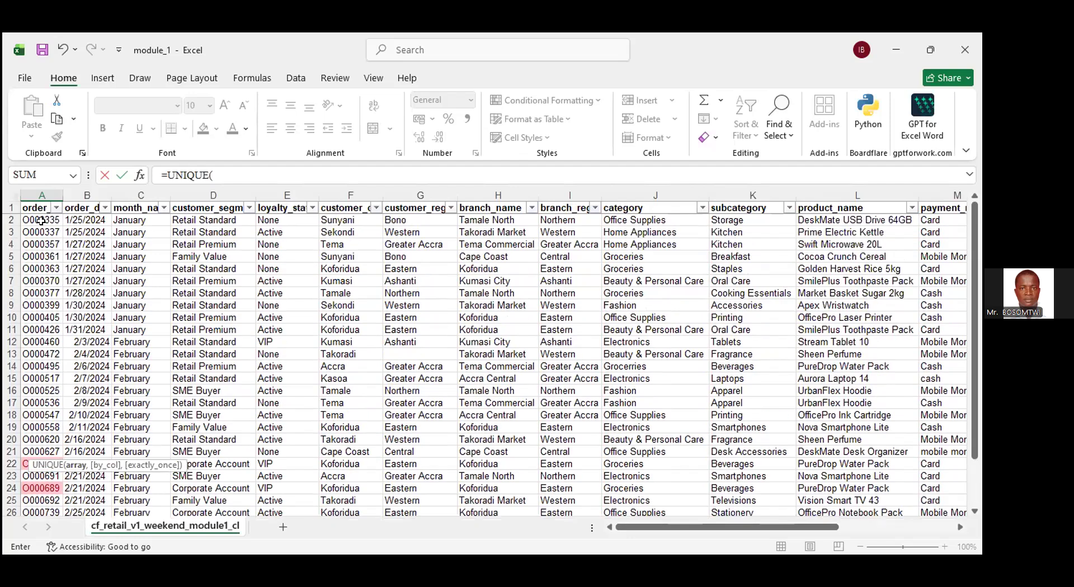
pyautogui.click(41, 221)
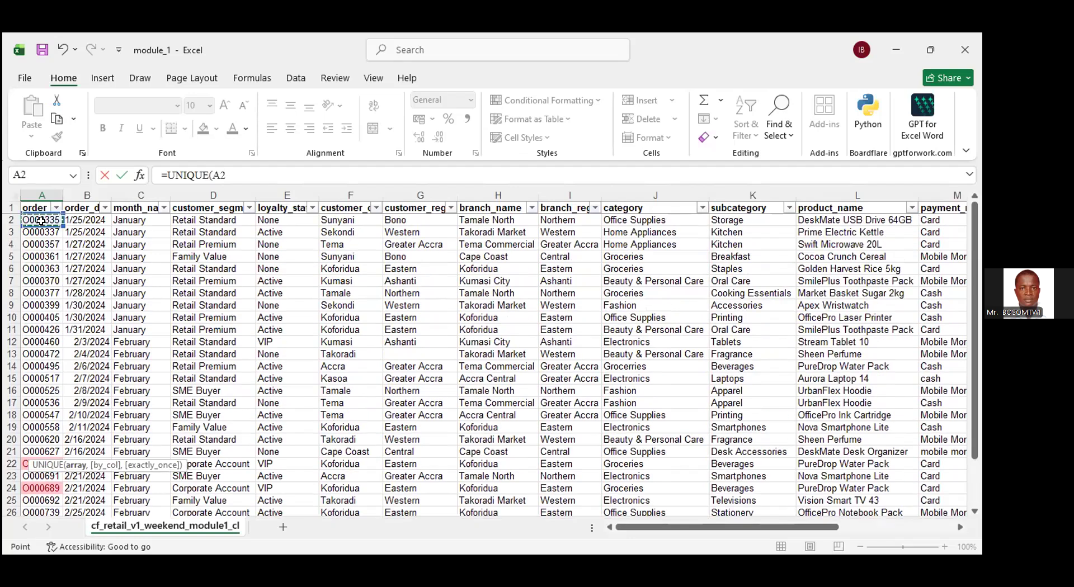
pyautogui.hotkey('ctrl', 'shift', 'Down')
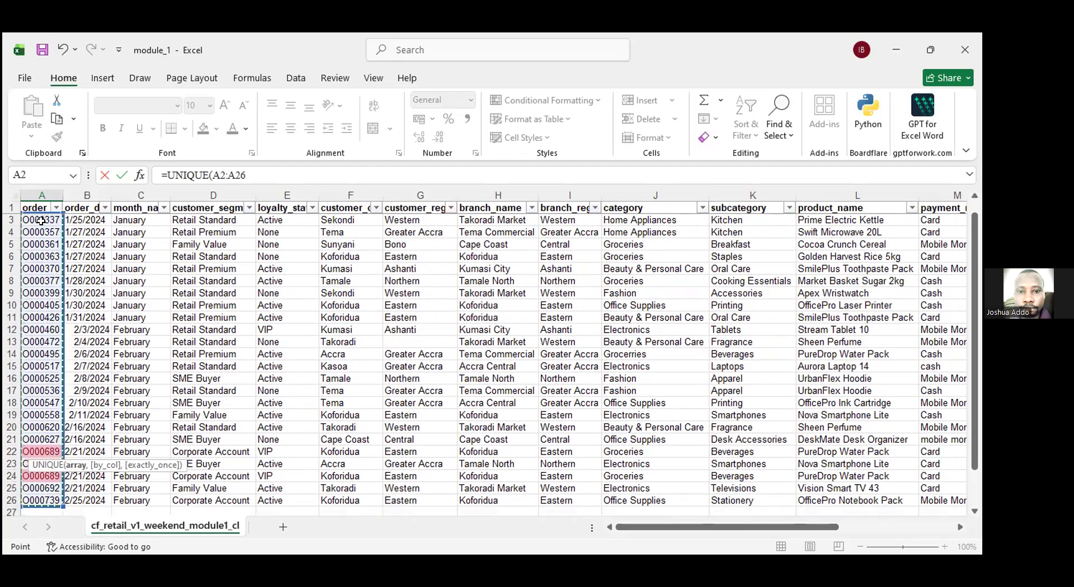
pyautogui.write(')')
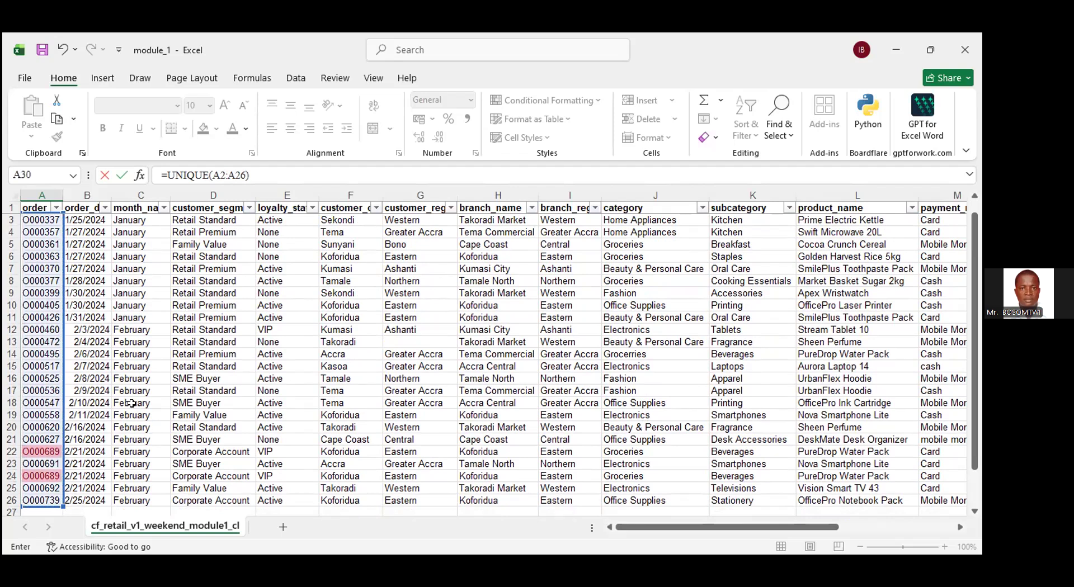
pyautogui.press('Return')
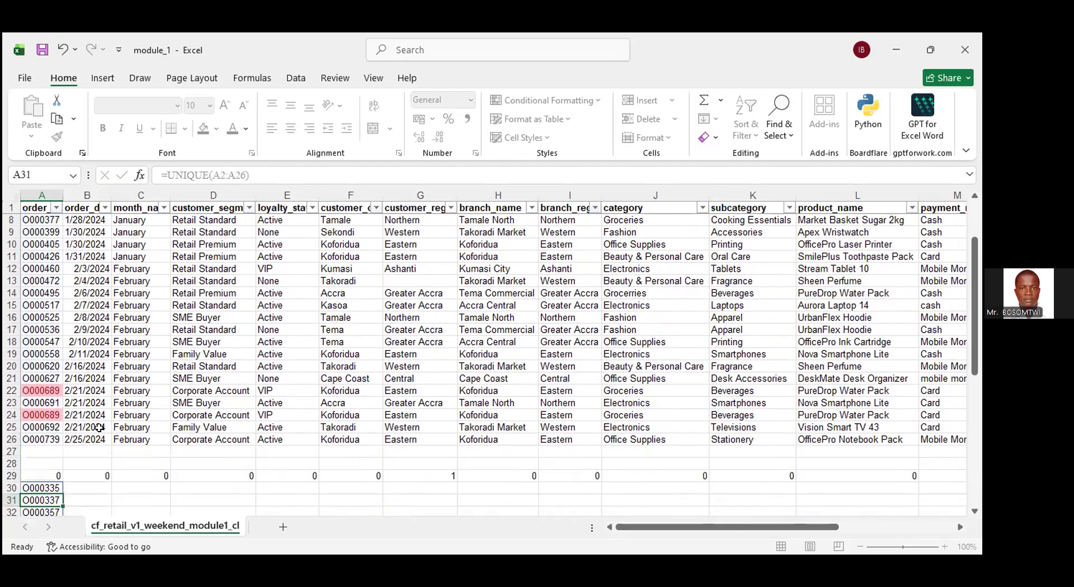
# Wrap the formula in A30 with COUNTA so it reads =COUNTA(UNIQUE(A2:A26)), counting the distinct order IDs.
pyautogui.scroll(-12, 74, 389)
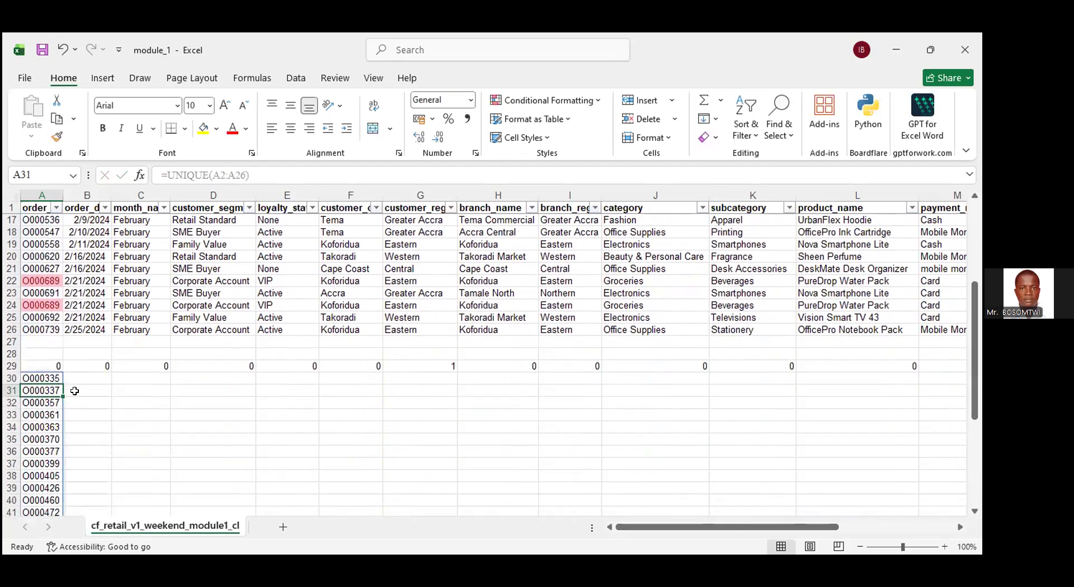
pyautogui.scroll(10, 58, 236)
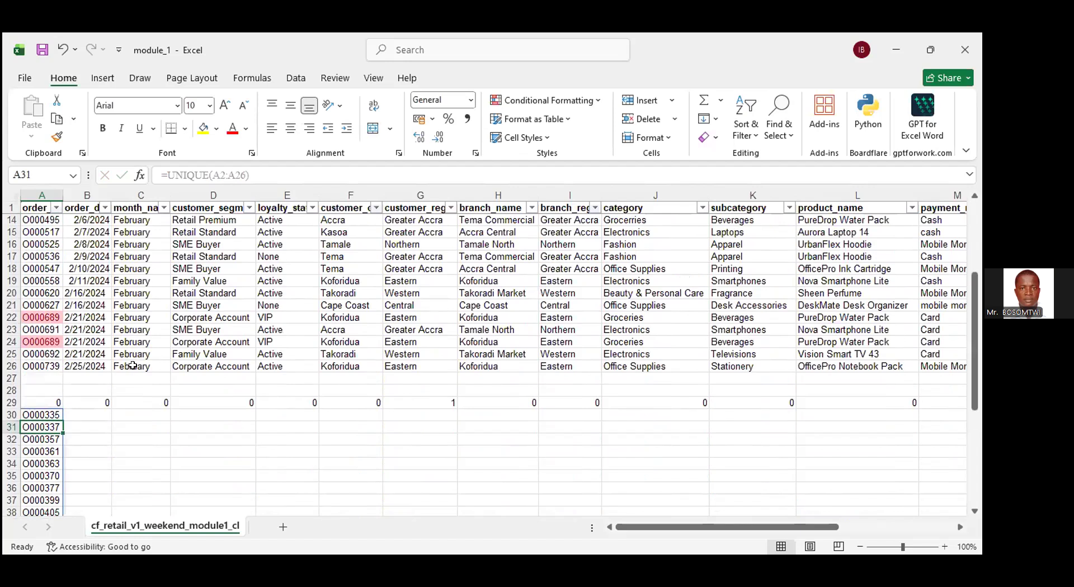
pyautogui.scroll(1, 192, 449)
pyautogui.scroll(3, 192, 449)
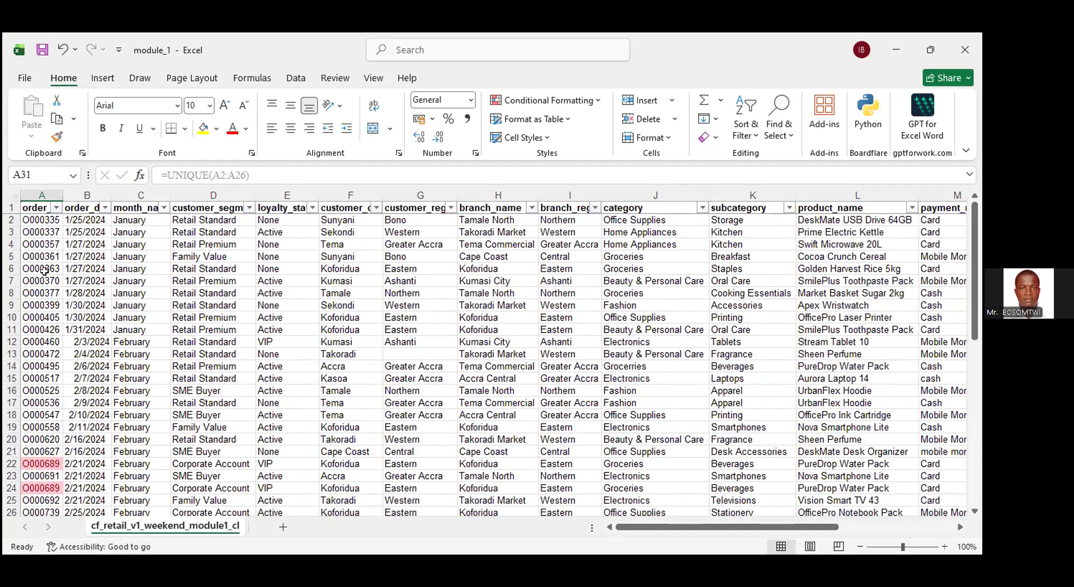
pyautogui.scroll(-6, 45, 270)
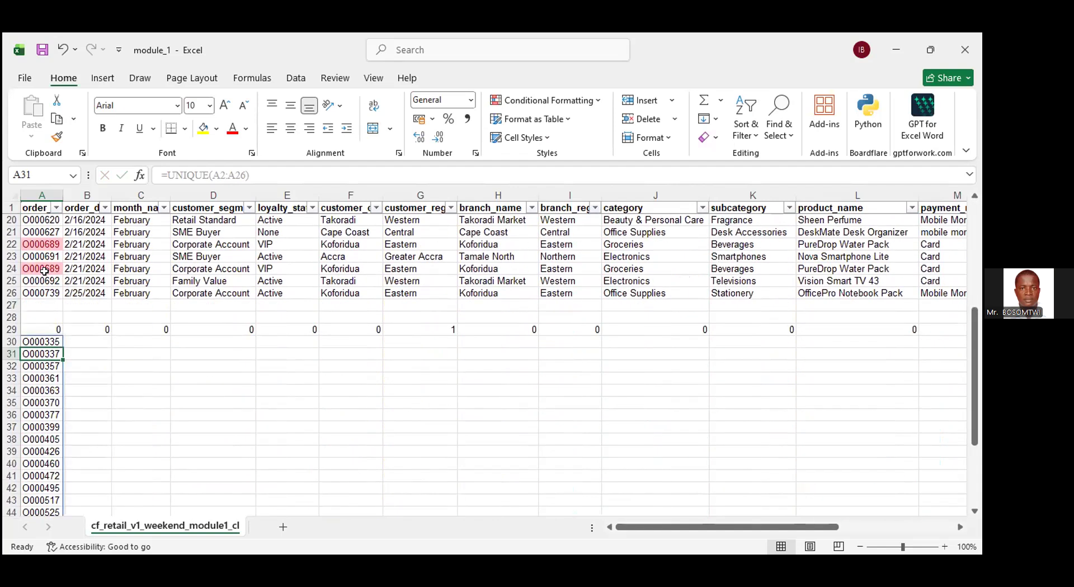
pyautogui.scroll(-2, 54, 269)
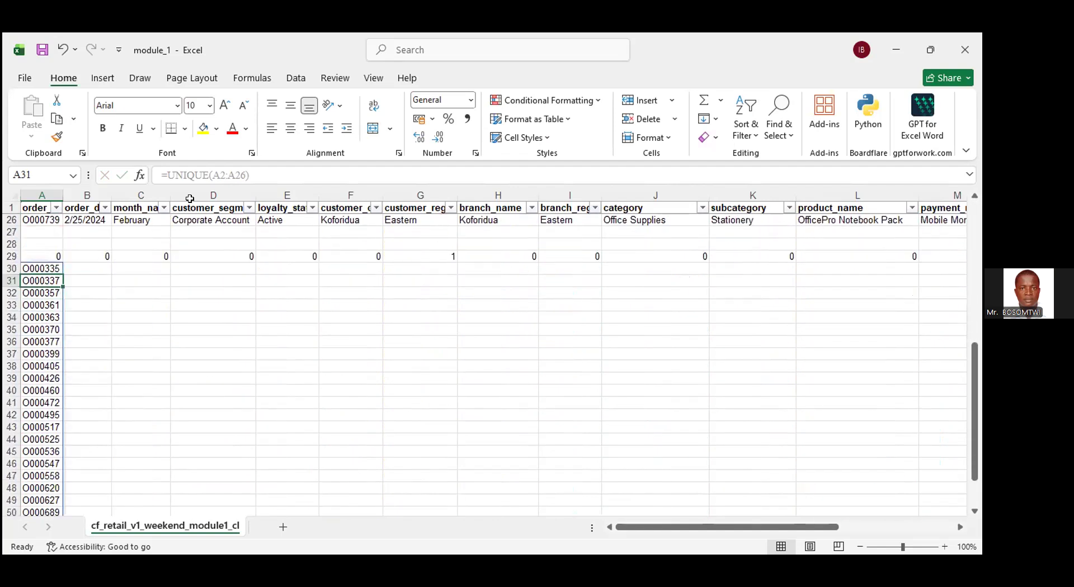
pyautogui.press('Up')
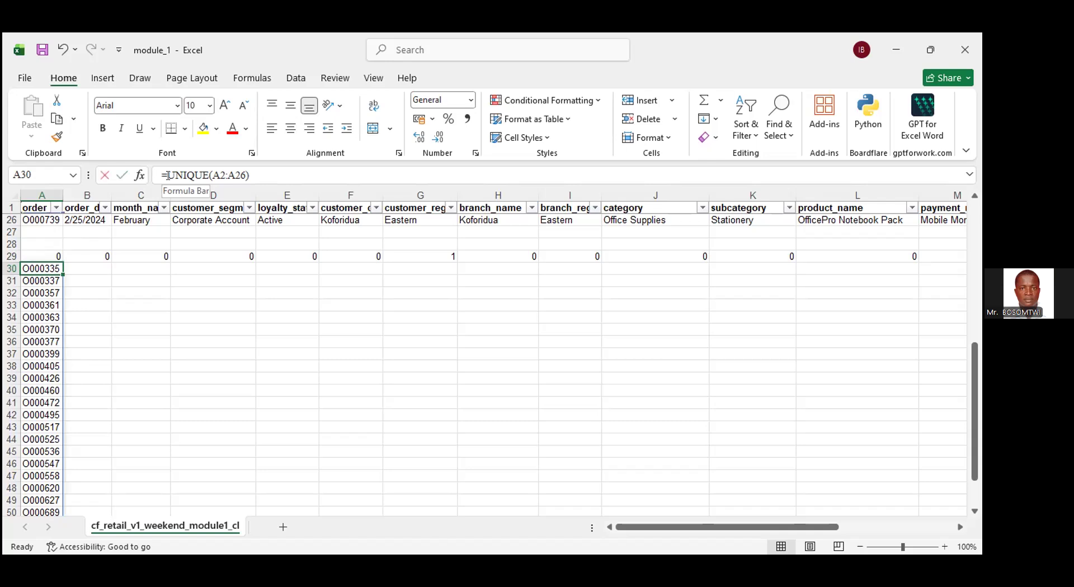
pyautogui.click(168, 176)
pyautogui.write('counta')
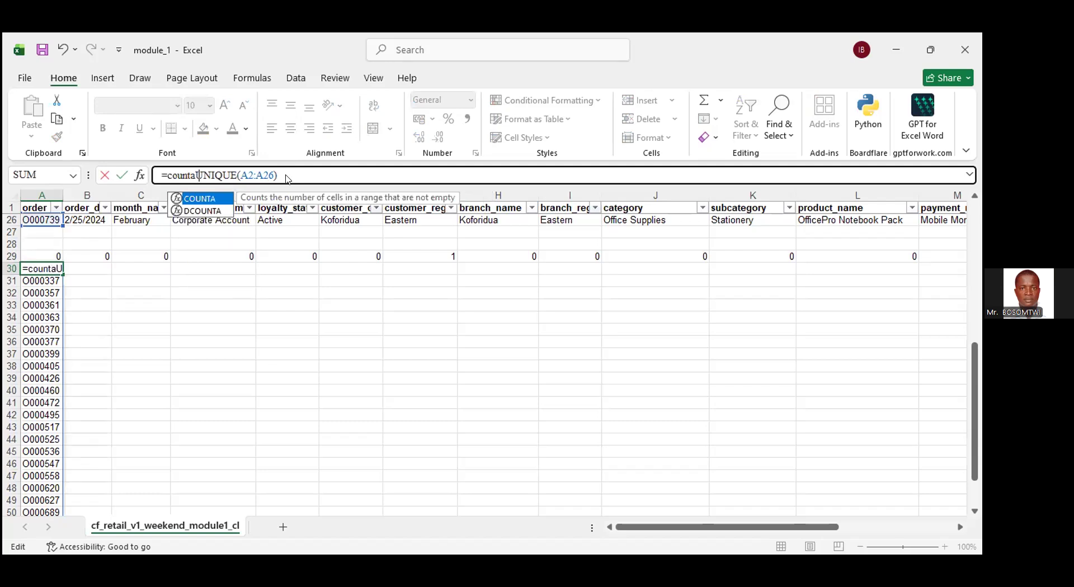
pyautogui.write('(')
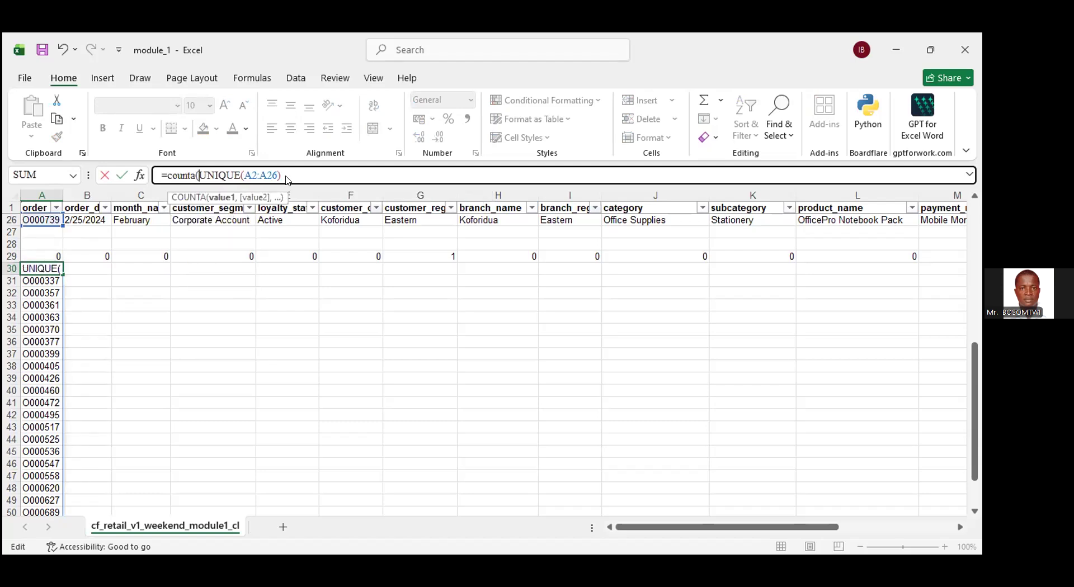
pyautogui.click(286, 176)
pyautogui.write(')')
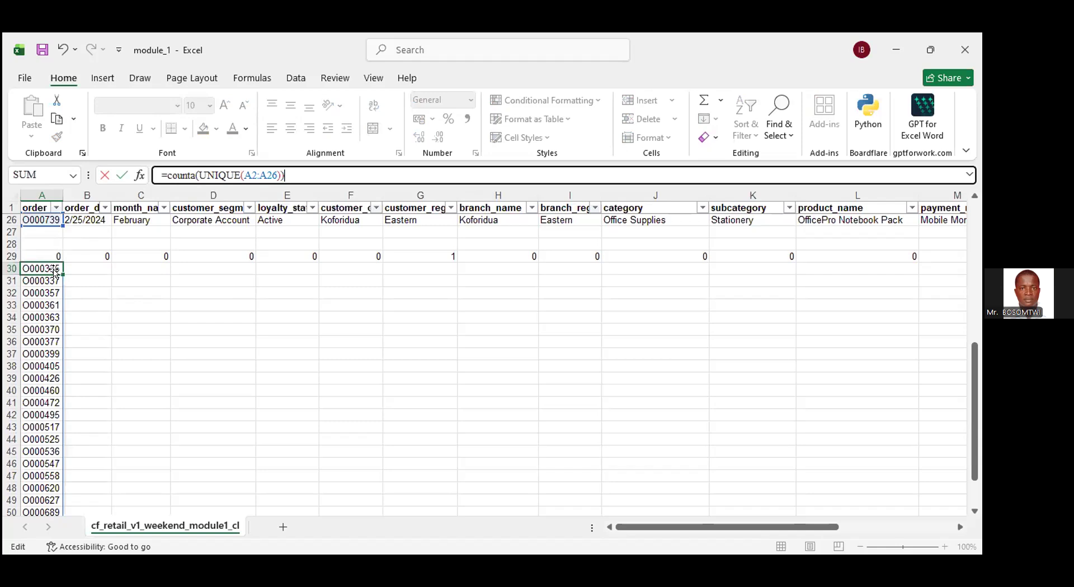
pyautogui.press('Return')
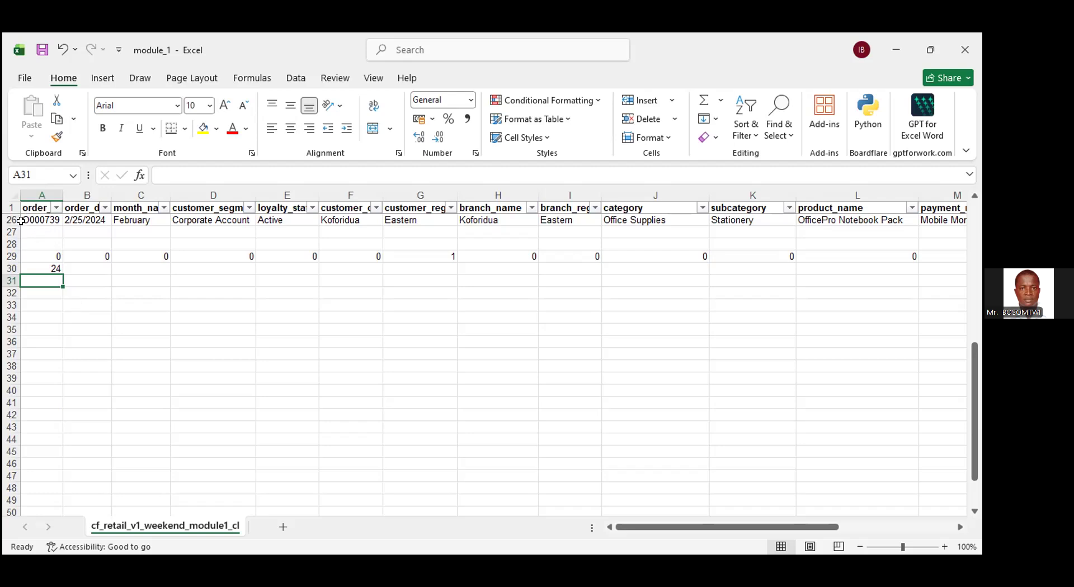
# Compare the distinct count in A30 with the order ID rows and the highlighted duplicates, checking the A30 formula.
pyautogui.scroll(8, 12, 208)
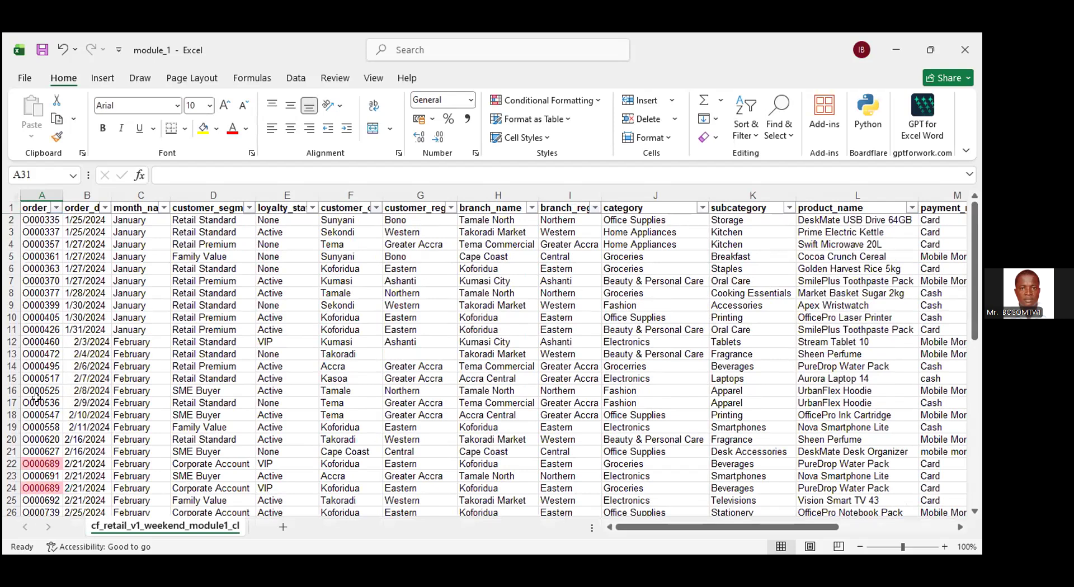
pyautogui.scroll(-3, 36, 397)
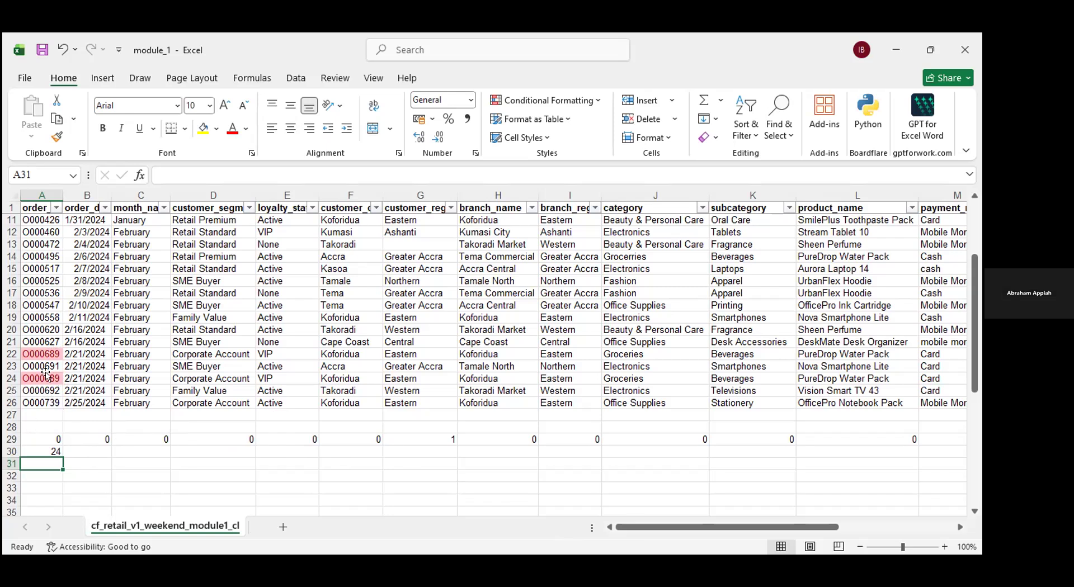
pyautogui.scroll(1, 65, 364)
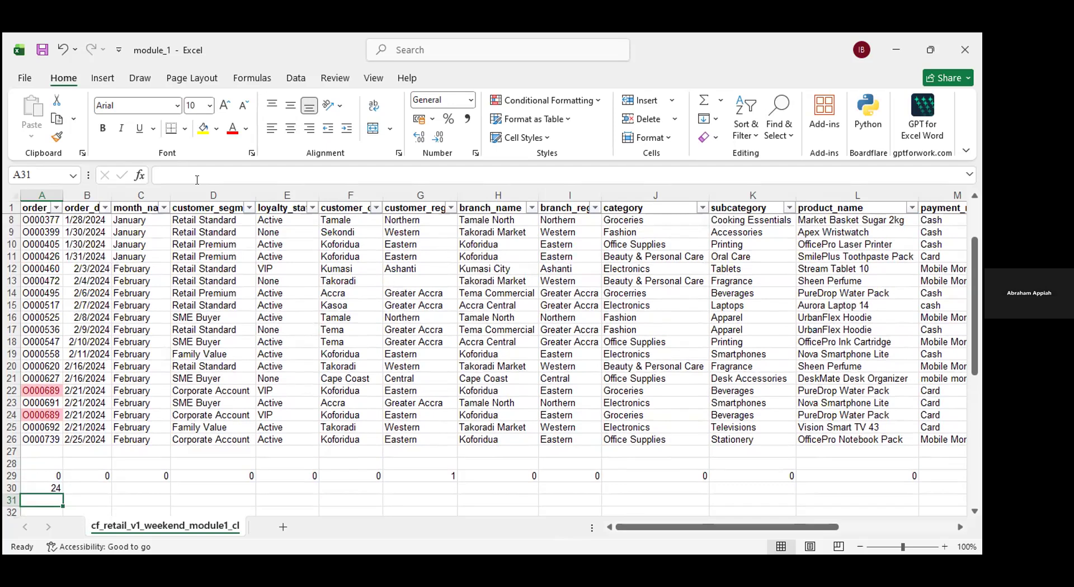
pyautogui.scroll(2, 238, 194)
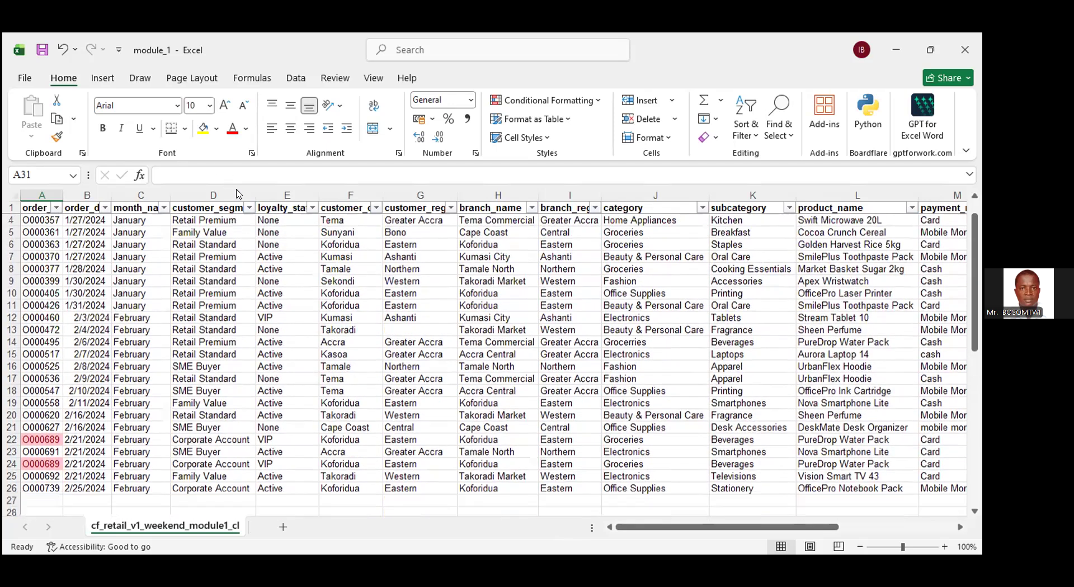
pyautogui.scroll(-4, 238, 194)
pyautogui.press('Up')
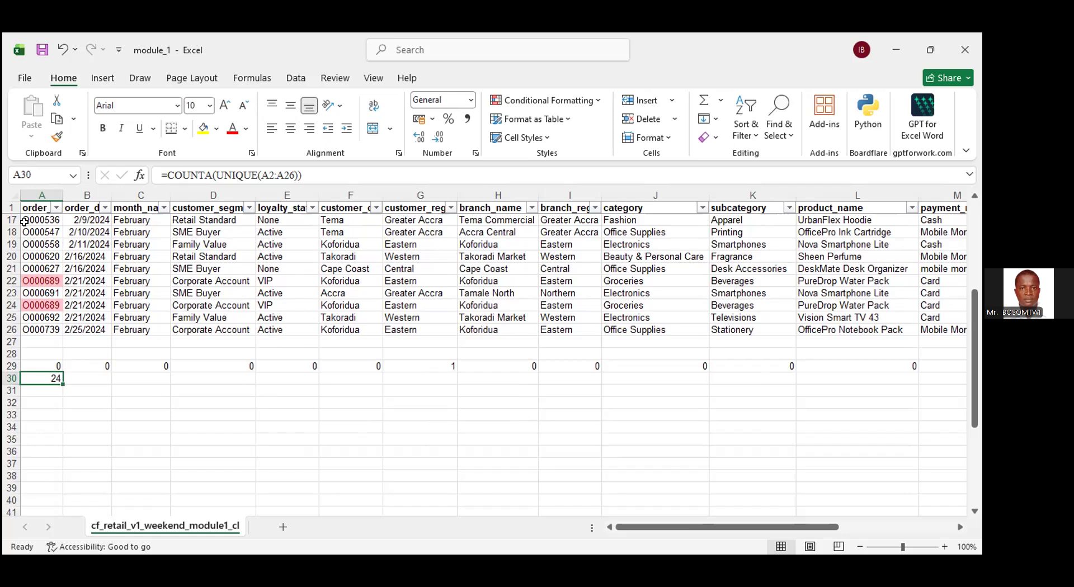
pyautogui.scroll(5, 84, 463)
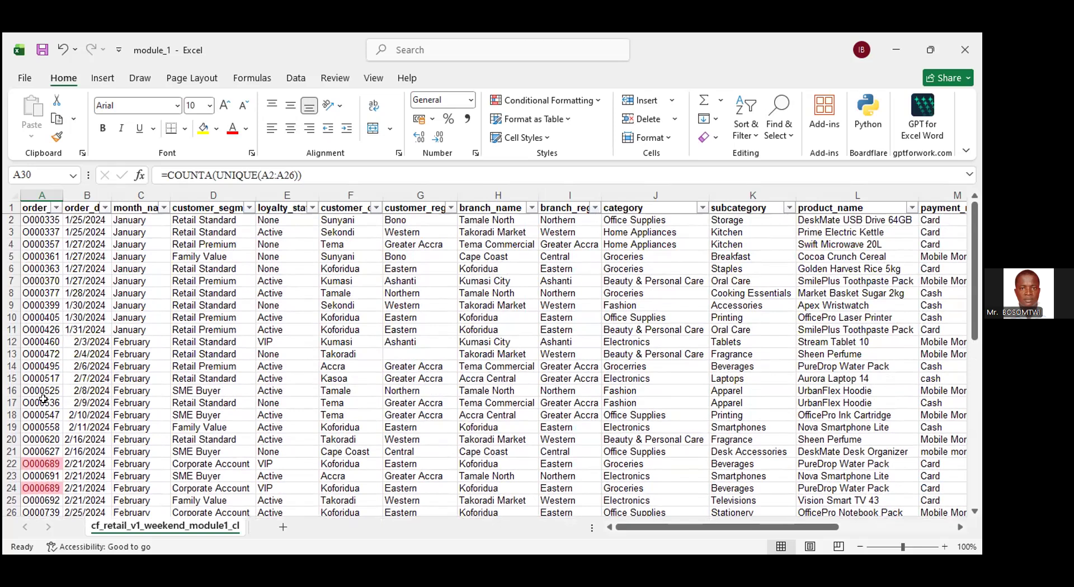
pyautogui.scroll(-3, 43, 398)
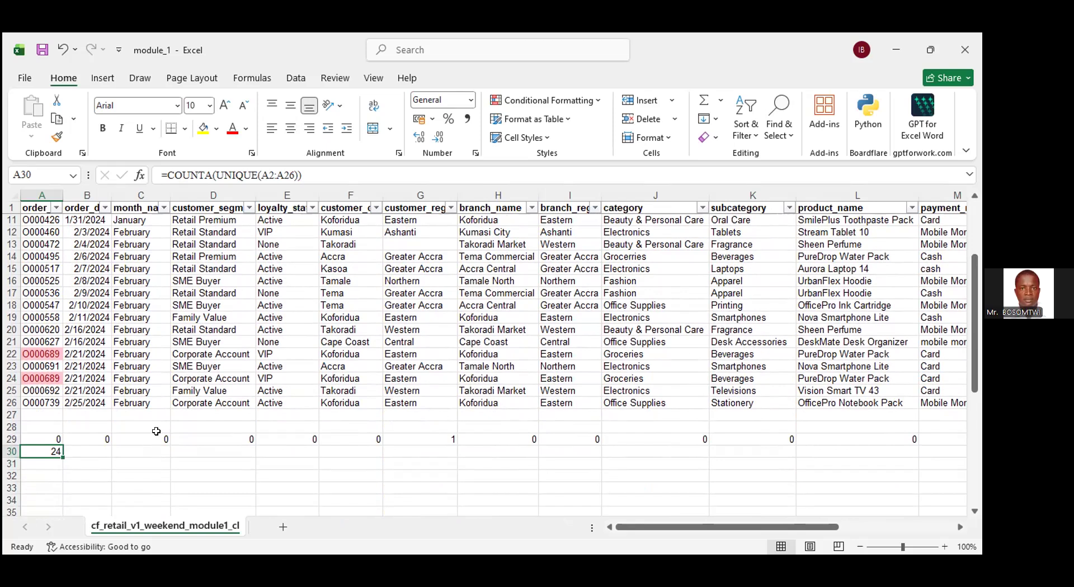
pyautogui.scroll(-1, 173, 416)
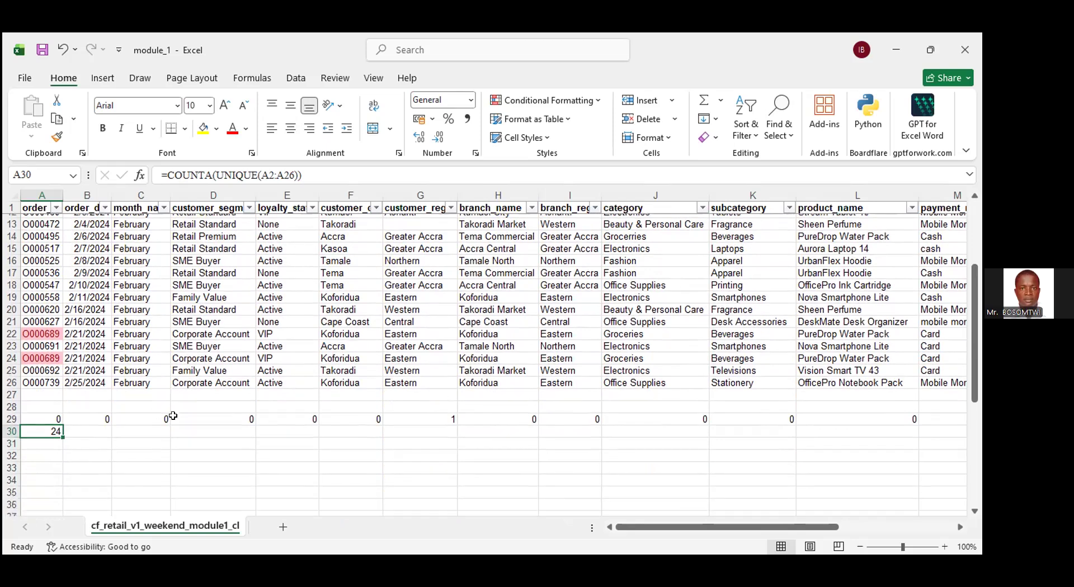
pyautogui.scroll(-1, 173, 416)
pyautogui.scroll(-1, 173, 416)
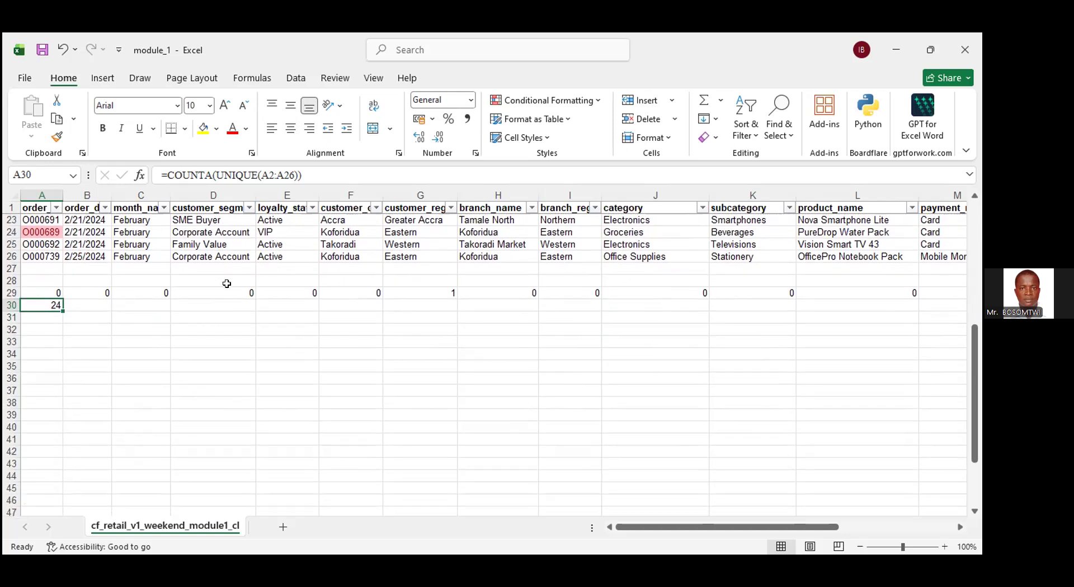
pyautogui.scroll(1, 227, 284)
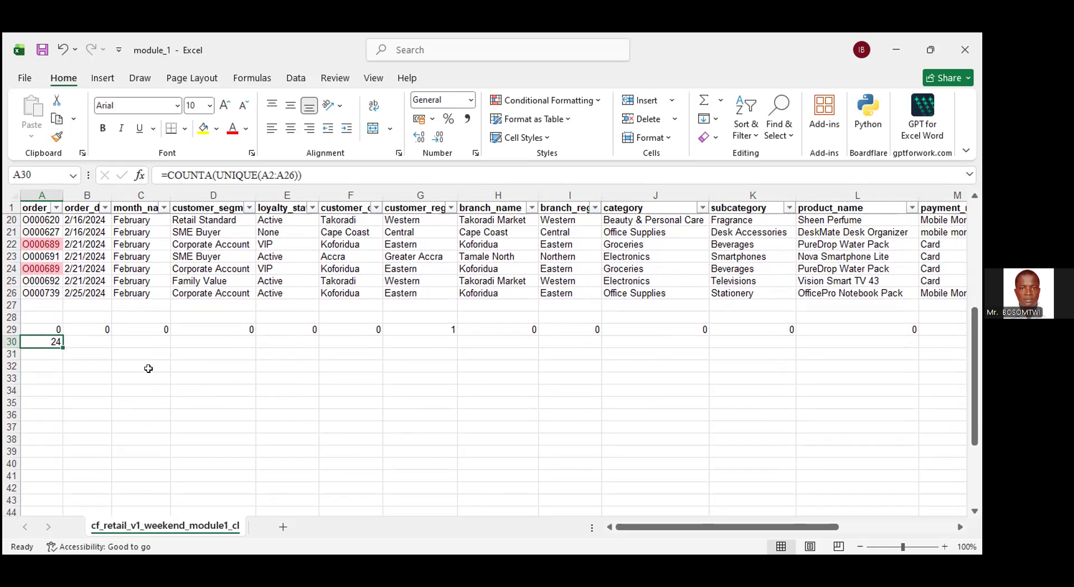
# Examine the order_date filter list for dates grouped by year and month versus dates listed as separate text entries.
pyautogui.scroll(6, 151, 369)
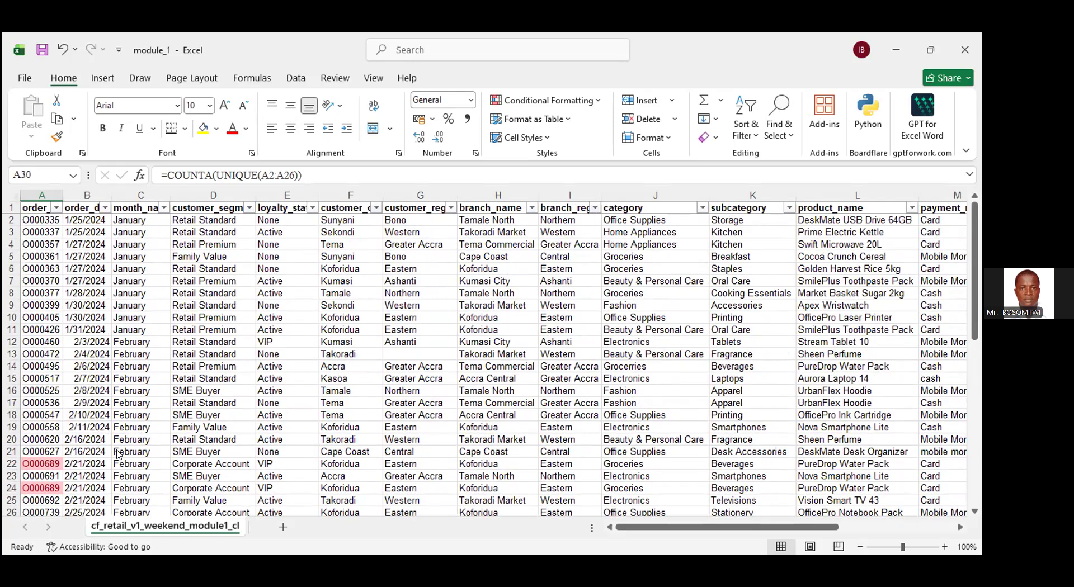
pyautogui.scroll(-1, 119, 448)
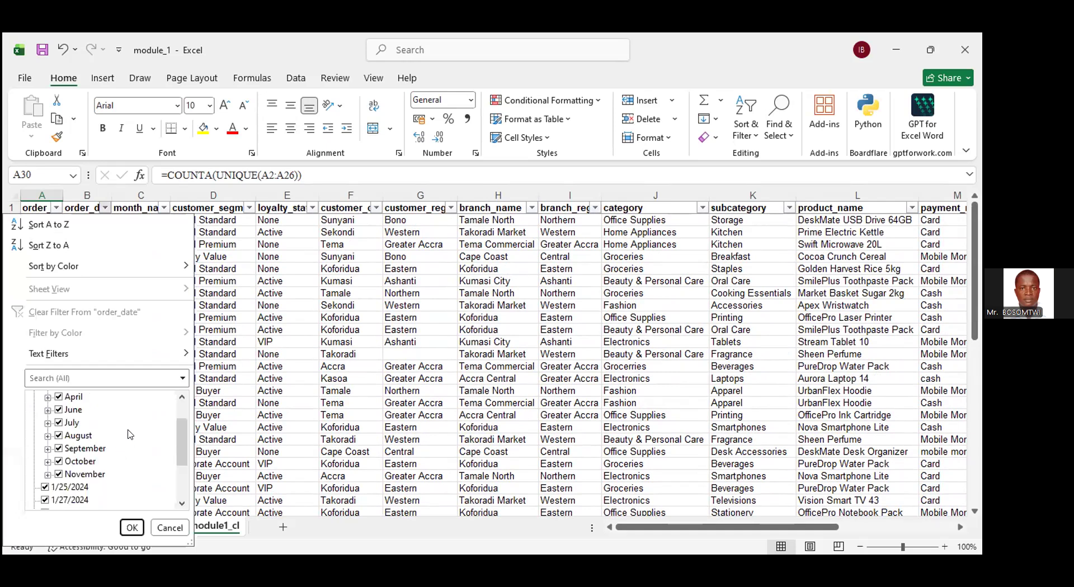
pyautogui.scroll(1, 129, 432)
pyautogui.scroll(-2, 134, 433)
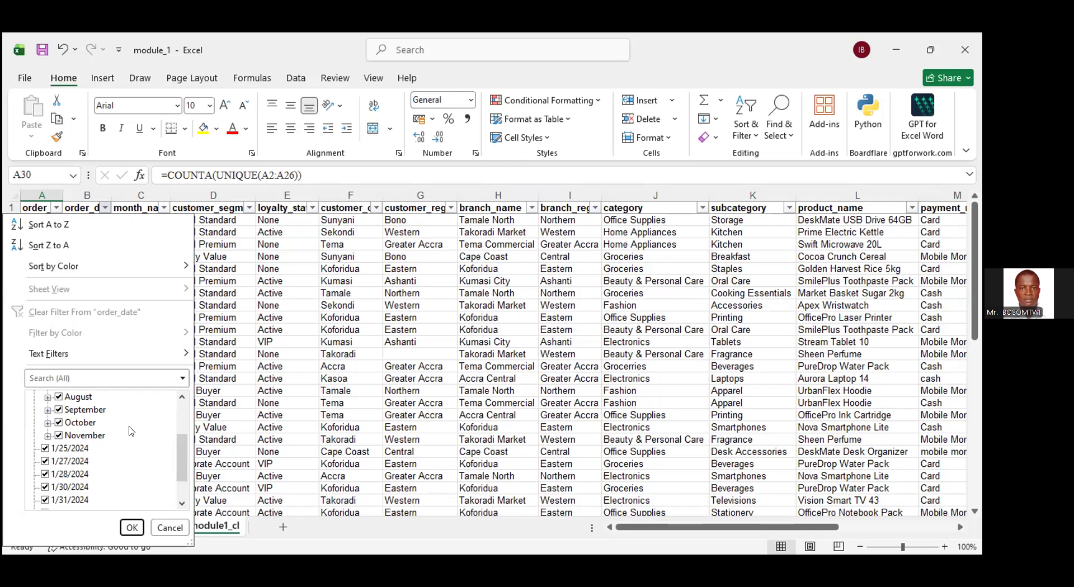
pyautogui.scroll(-1, 130, 431)
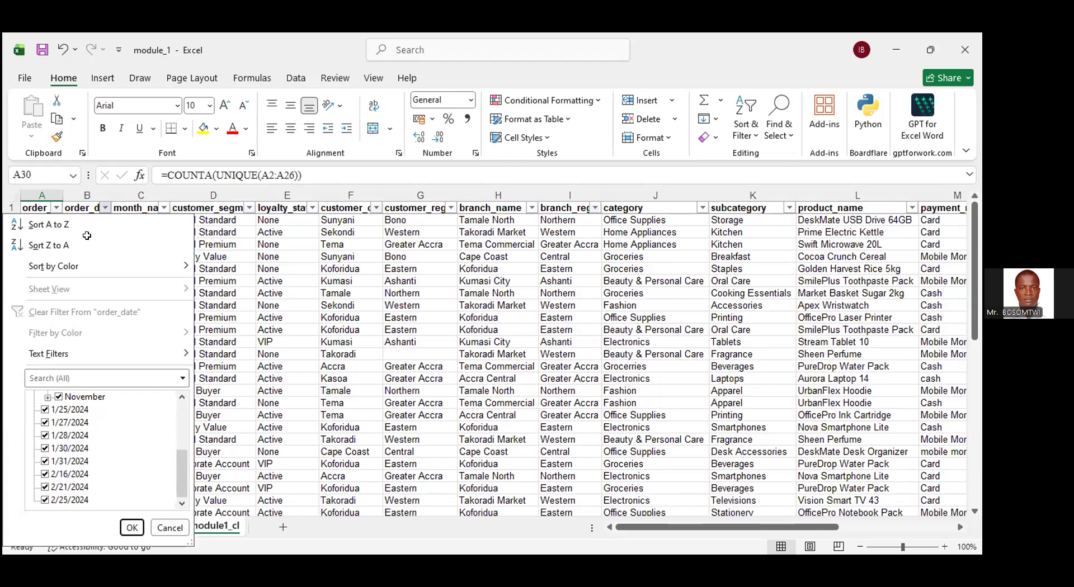
pyautogui.scroll(3, 78, 475)
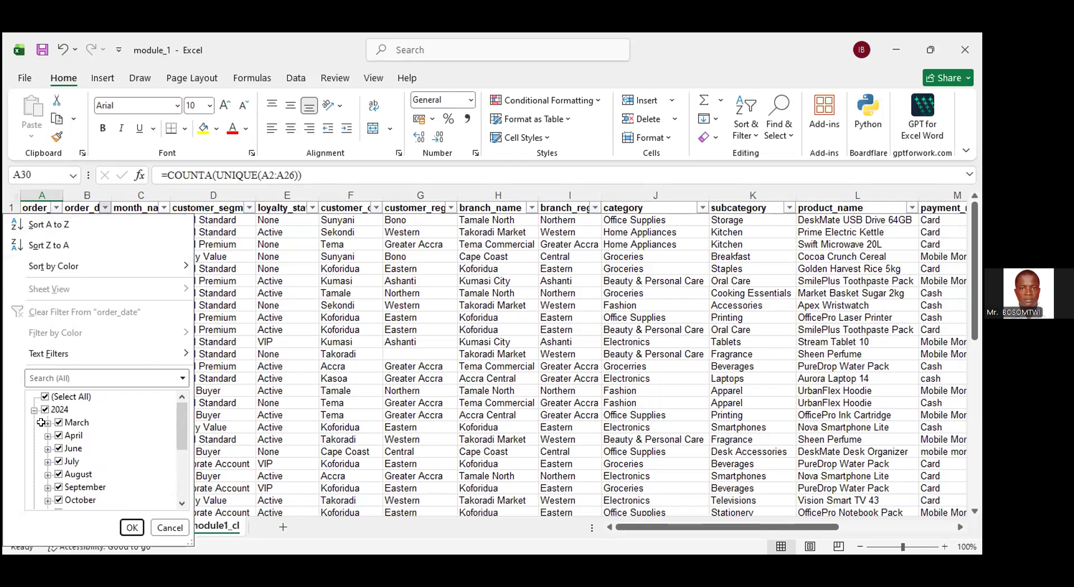
pyautogui.press('Escape')
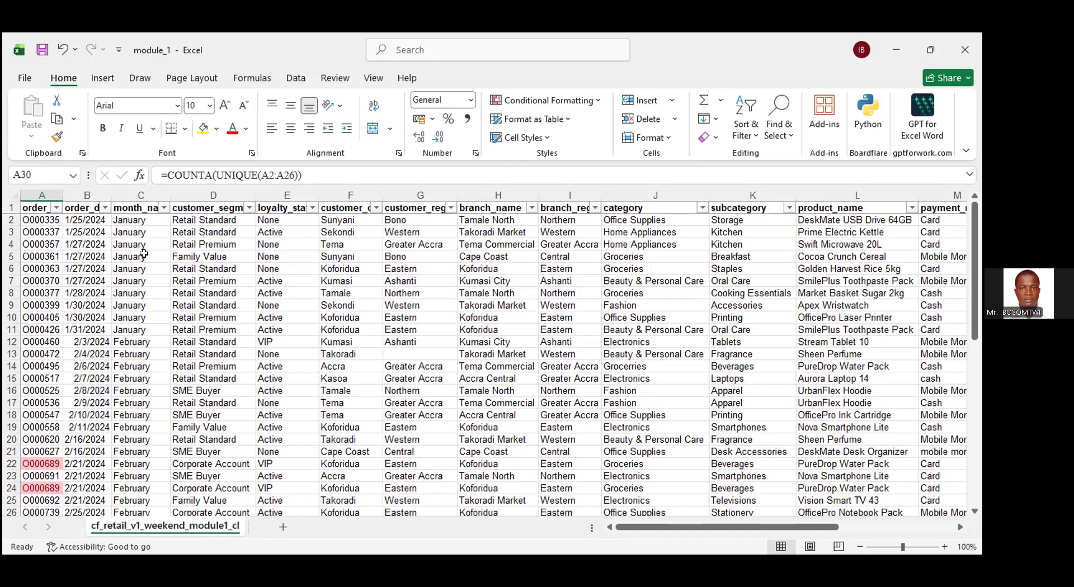
# Step through the order_date cells from B2 to B26 and back up, comparing each cell's number format and stored value.
pyautogui.click(89, 220)
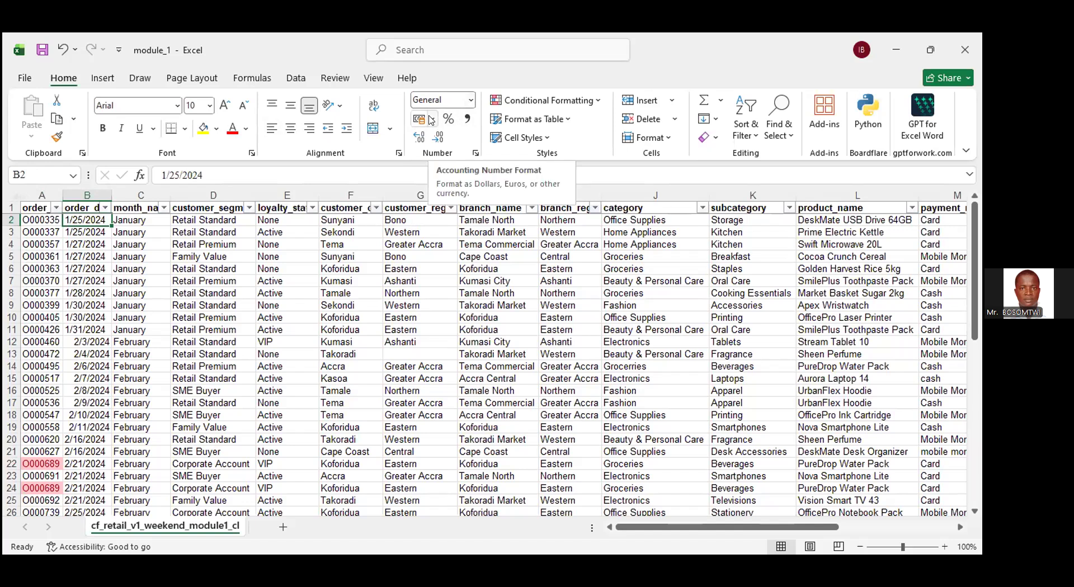
pyautogui.press('Down')
pyautogui.press('Down')
pyautogui.press('Down')
pyautogui.press('Down')
pyautogui.press('Down')
pyautogui.press('Down')
pyautogui.press('Down')
pyautogui.press('Down')
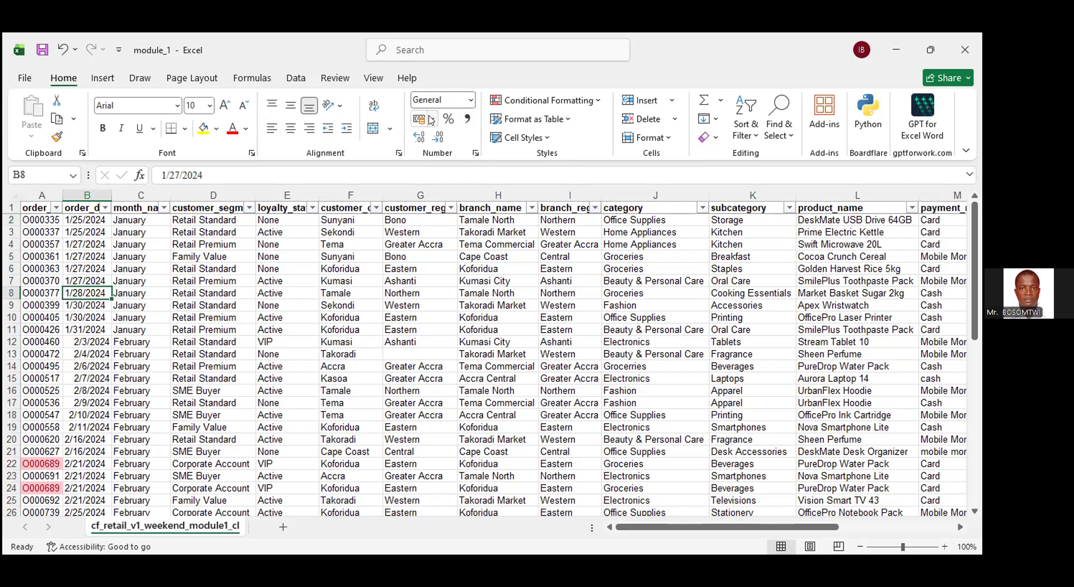
pyautogui.press('Down')
pyautogui.press('Down')
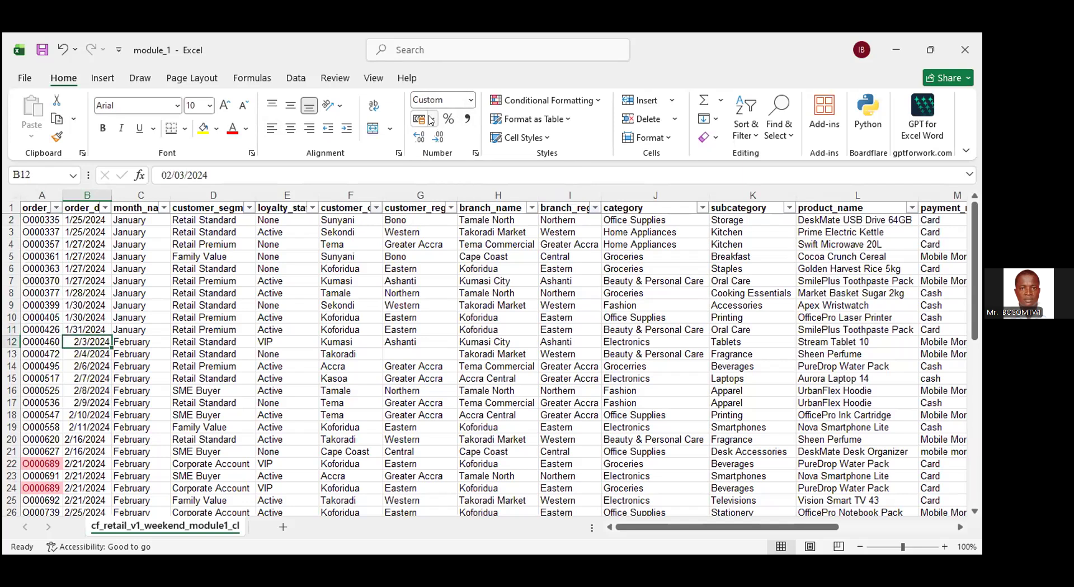
pyautogui.press('Down')
pyautogui.press('Down')
pyautogui.press('Down')
pyautogui.press('Down')
pyautogui.press('Down')
pyautogui.press('Down')
pyautogui.press('Down')
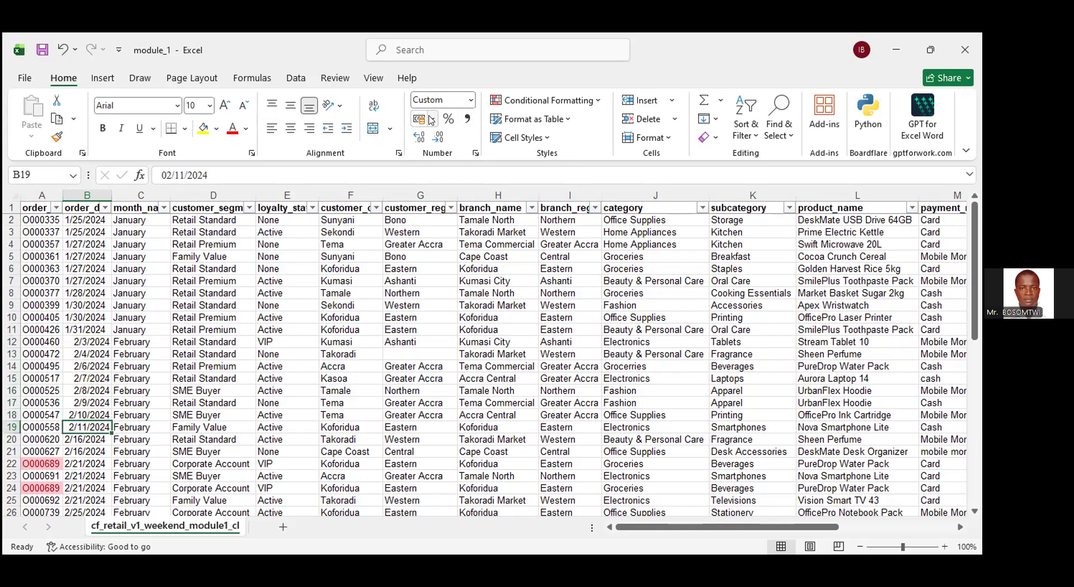
pyautogui.press('Down')
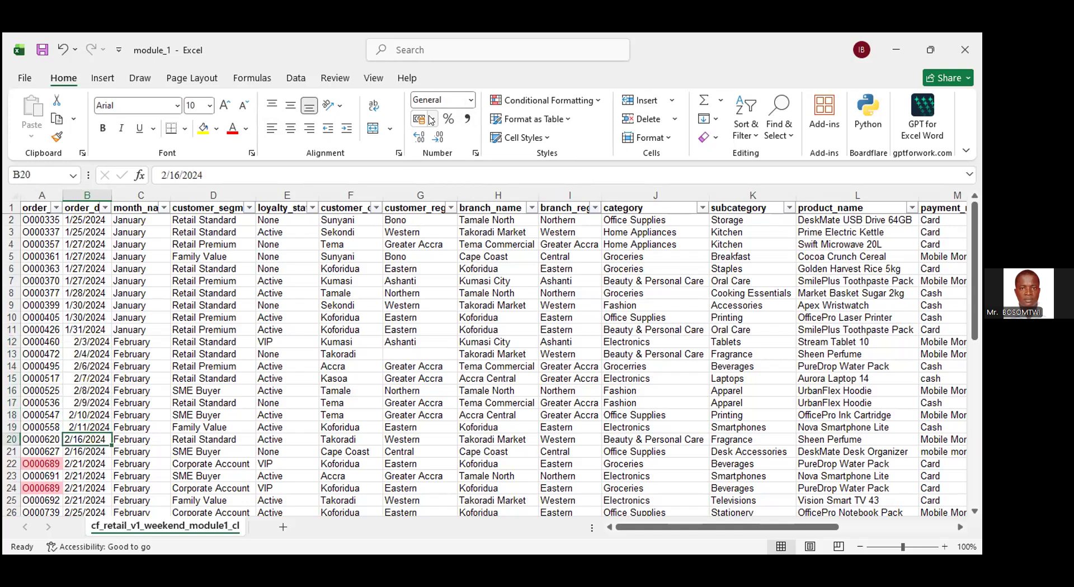
pyautogui.press('Down')
pyautogui.press('Down')
pyautogui.press('Down')
pyautogui.press('Down')
pyautogui.press('Down')
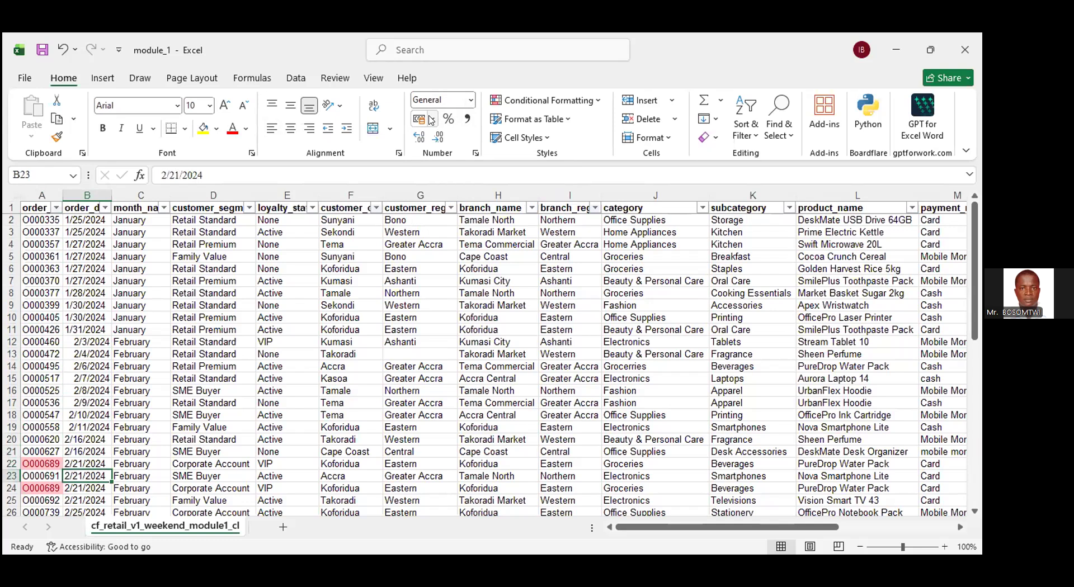
pyautogui.press('Down')
pyautogui.press('Up')
pyautogui.press('Up')
pyautogui.press('Up')
pyautogui.press('Up')
pyautogui.press('Up')
pyautogui.press('Up')
pyautogui.press('Up')
pyautogui.press('Up')
pyautogui.press('Up')
pyautogui.press('Up')
pyautogui.press('Up')
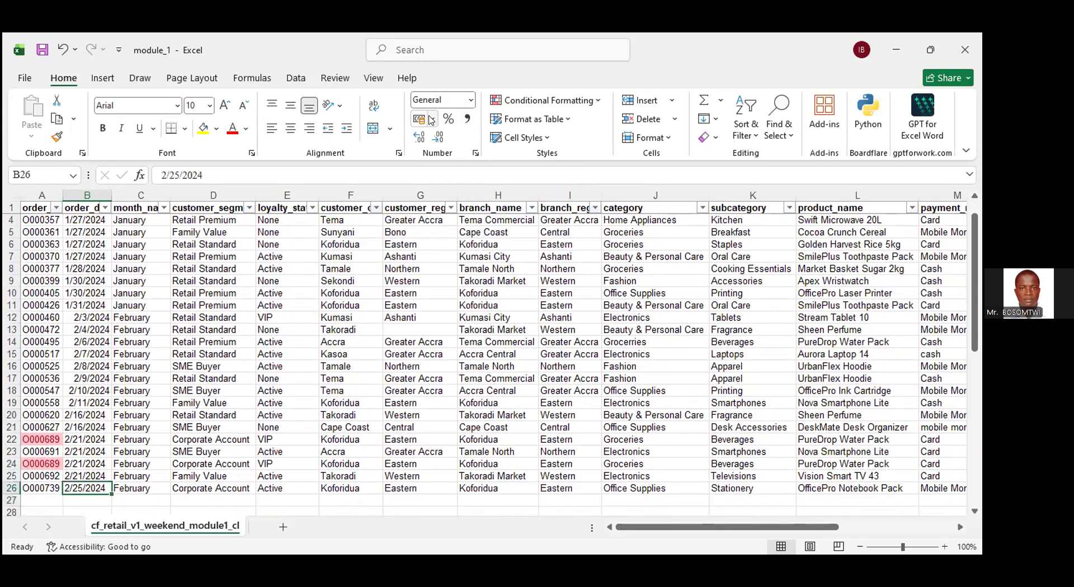
pyautogui.press('Up')
pyautogui.press('Up')
pyautogui.press('Up')
pyautogui.press('Up')
pyautogui.press('Up')
pyautogui.press('Up')
pyautogui.press('Up')
pyautogui.press('Up')
pyautogui.press('Up')
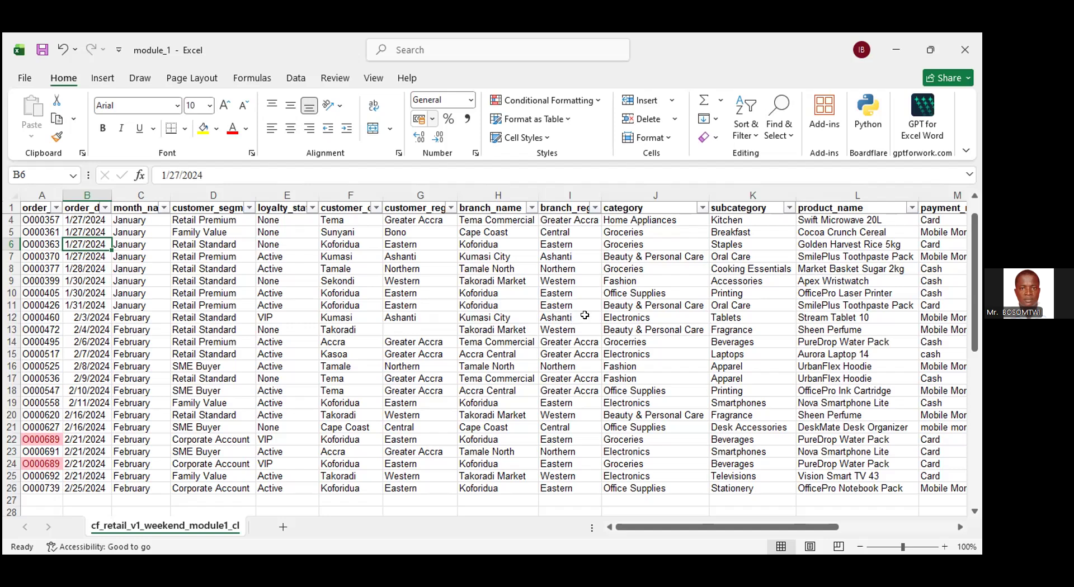
# Look across the dataset's columns, then inspect the January entries in C2 and C7 and the distinct values in the month_name filter list.
pyautogui.scroll(1, 351, 358)
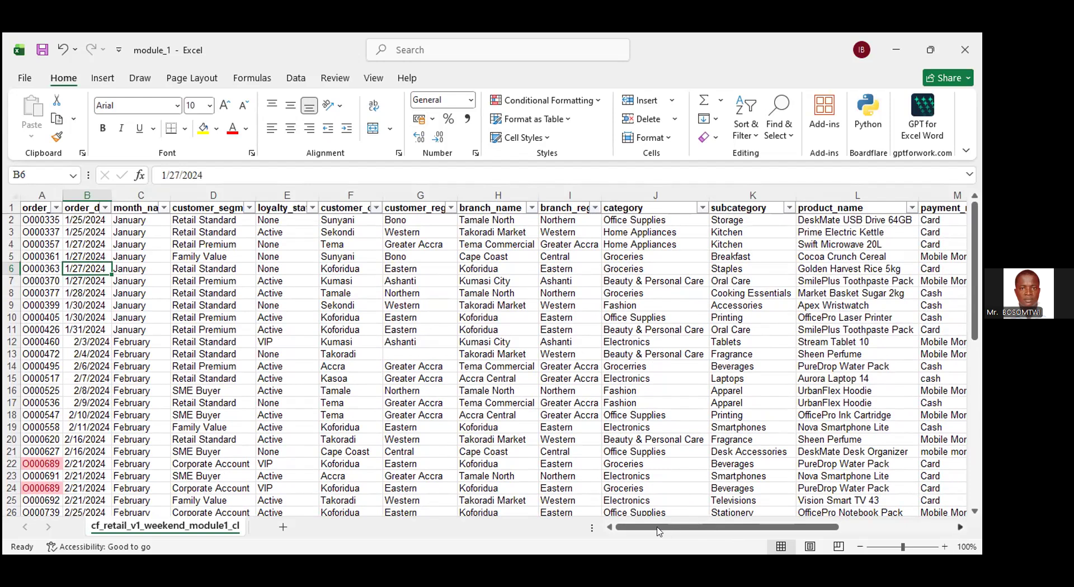
pyautogui.hscroll(3, 660, 527)
pyautogui.hscroll(3, 587, 391)
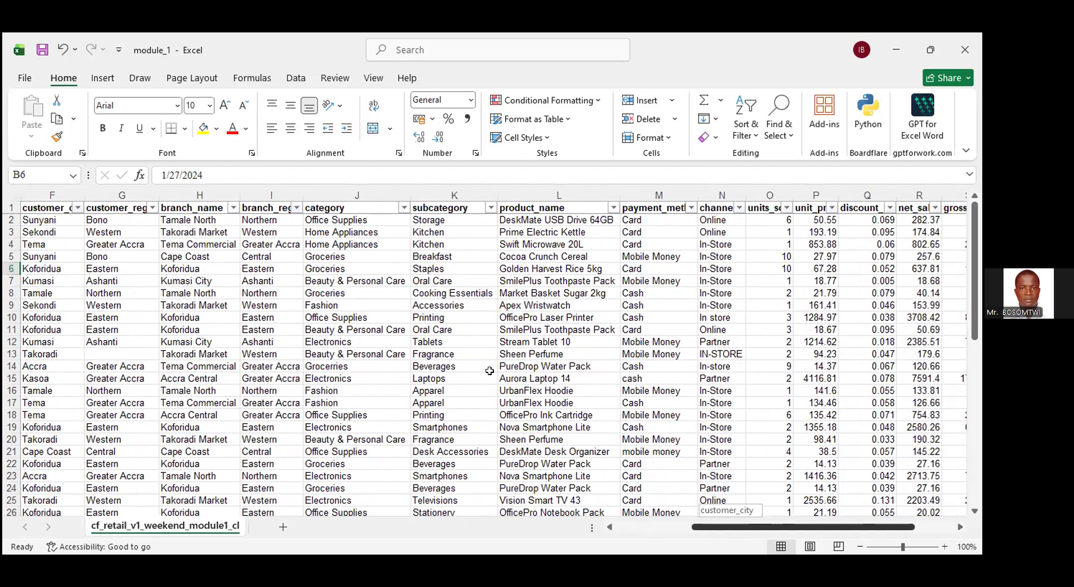
pyautogui.hscroll(-5, 489, 371)
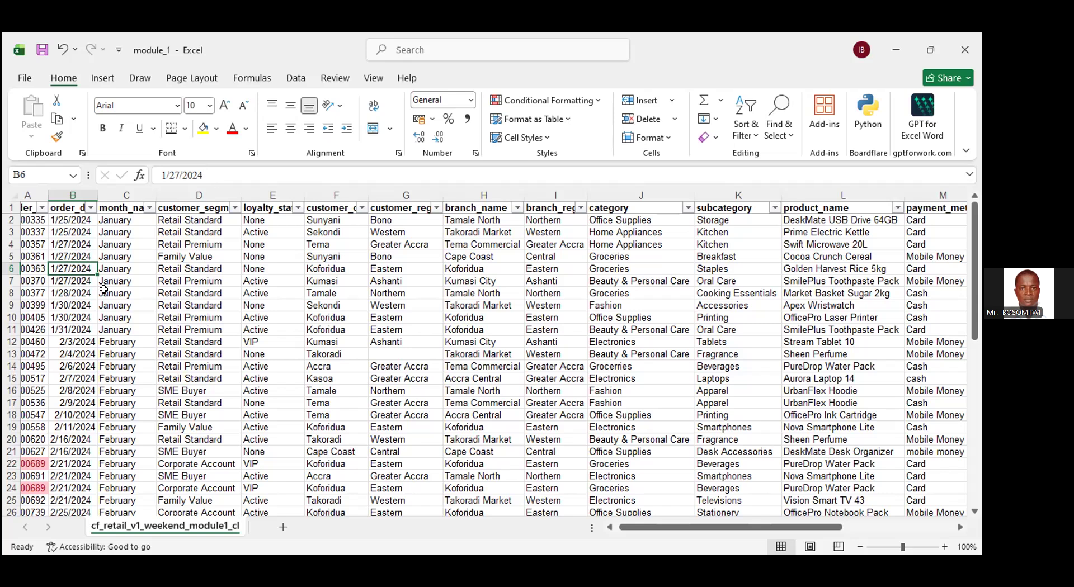
pyautogui.click(148, 221)
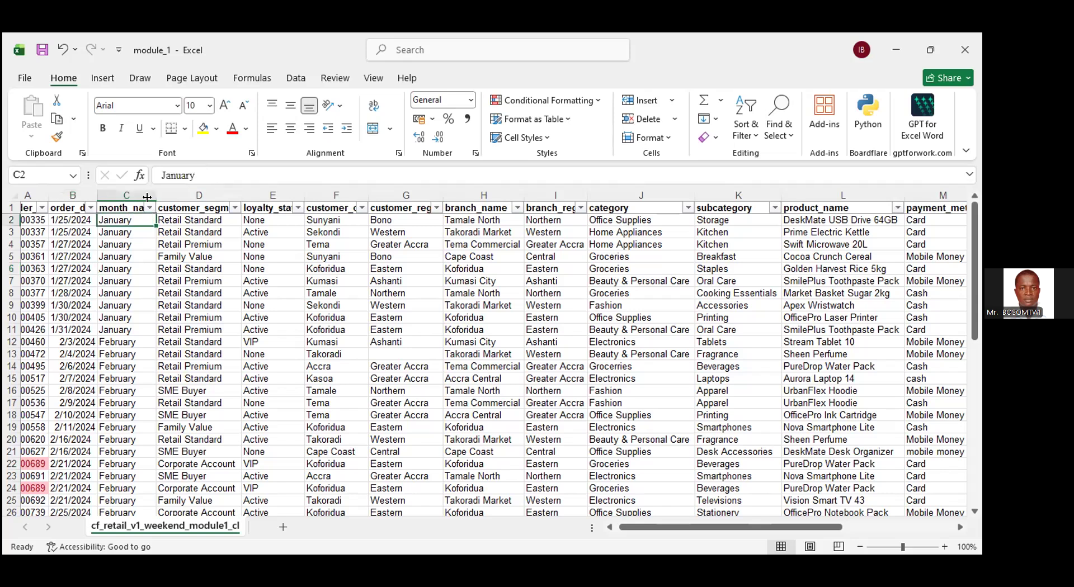
pyautogui.press('F2')
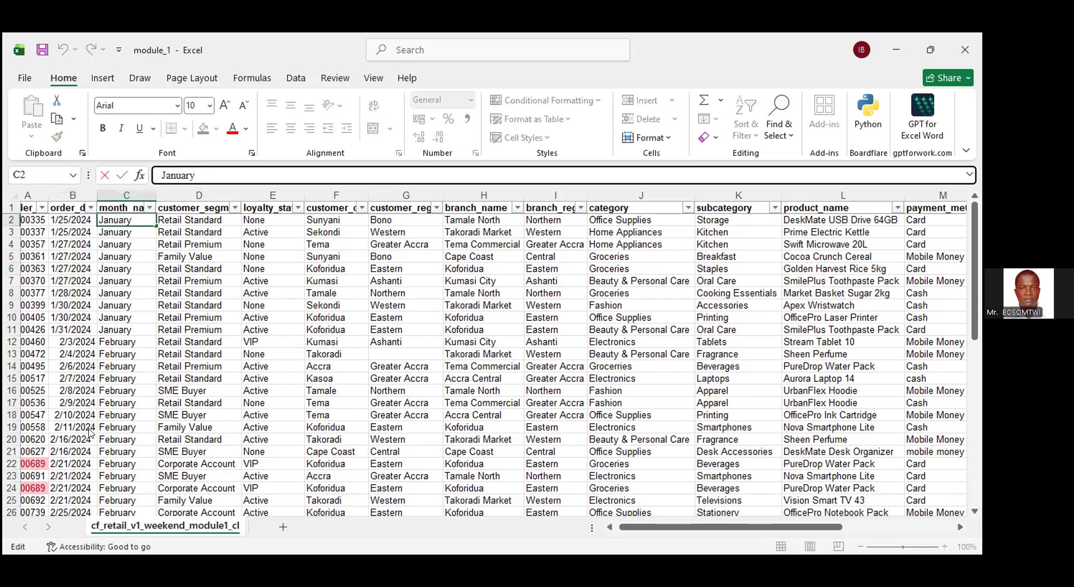
pyautogui.click(126, 281)
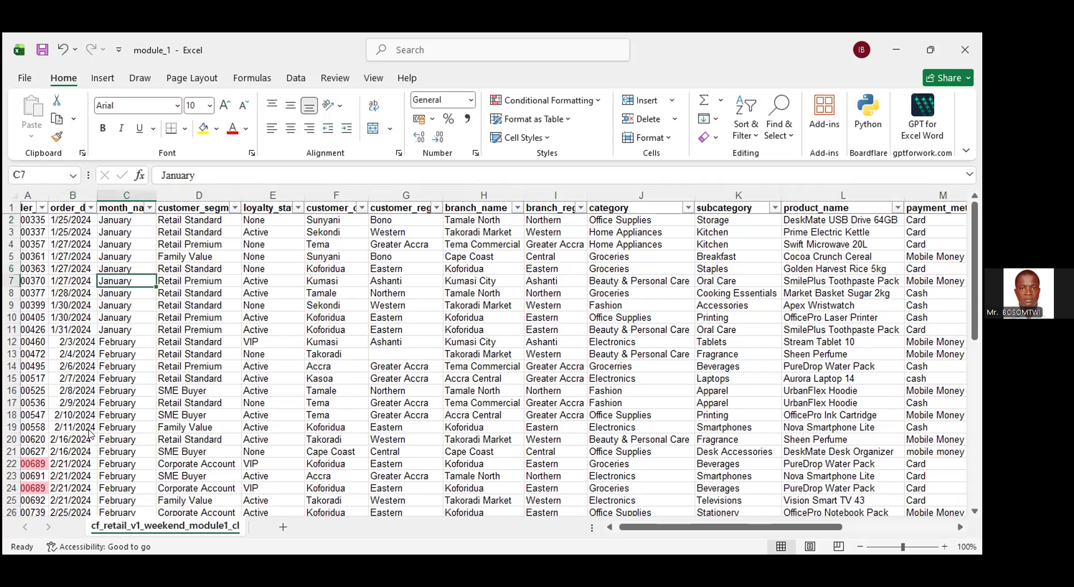
pyautogui.moveTo(156, 195); pyautogui.dragTo(156, 195)
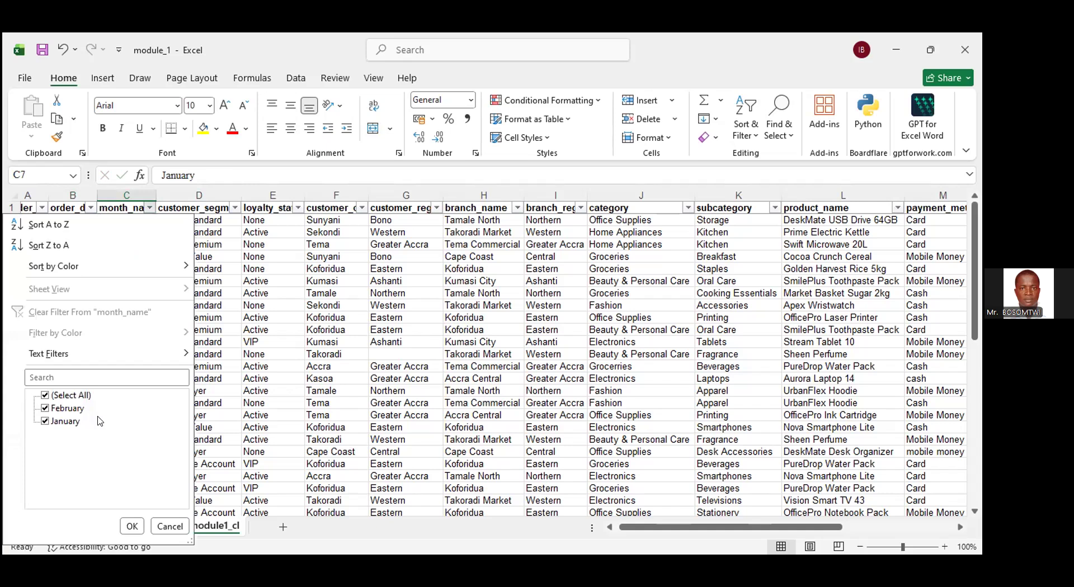
pyautogui.click(131, 526)
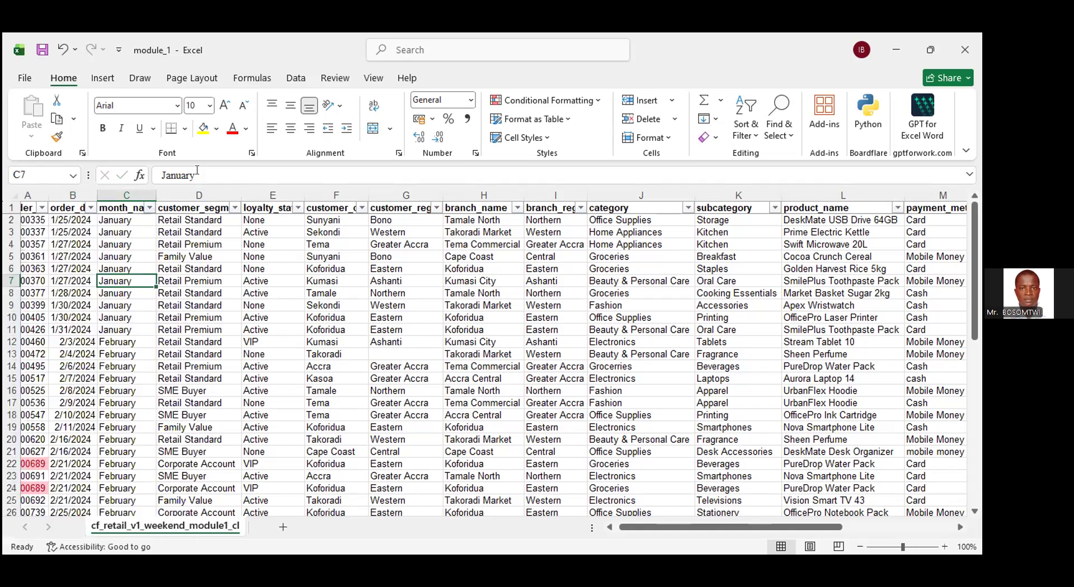
# Add a trailing space after January in C6 and check the month_name filter list for a separate entry.
pyautogui.press('Up')
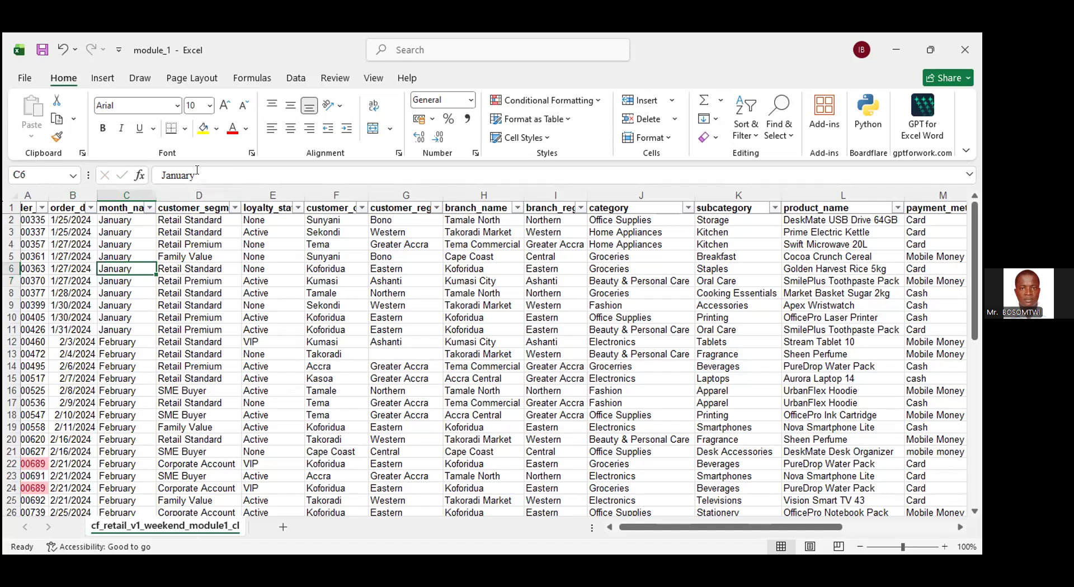
pyautogui.click(197, 170)
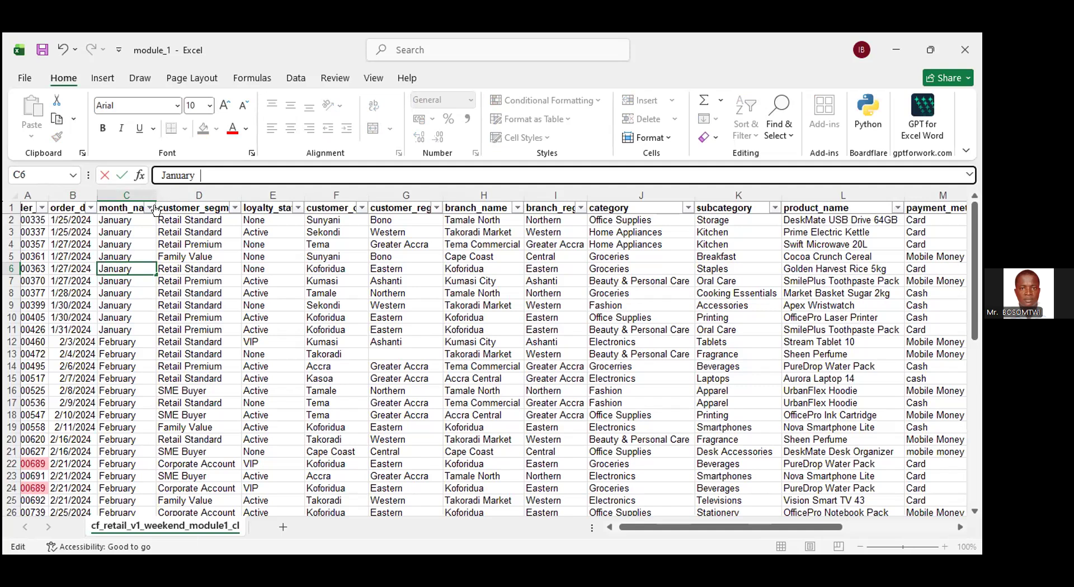
pyautogui.press('Return')
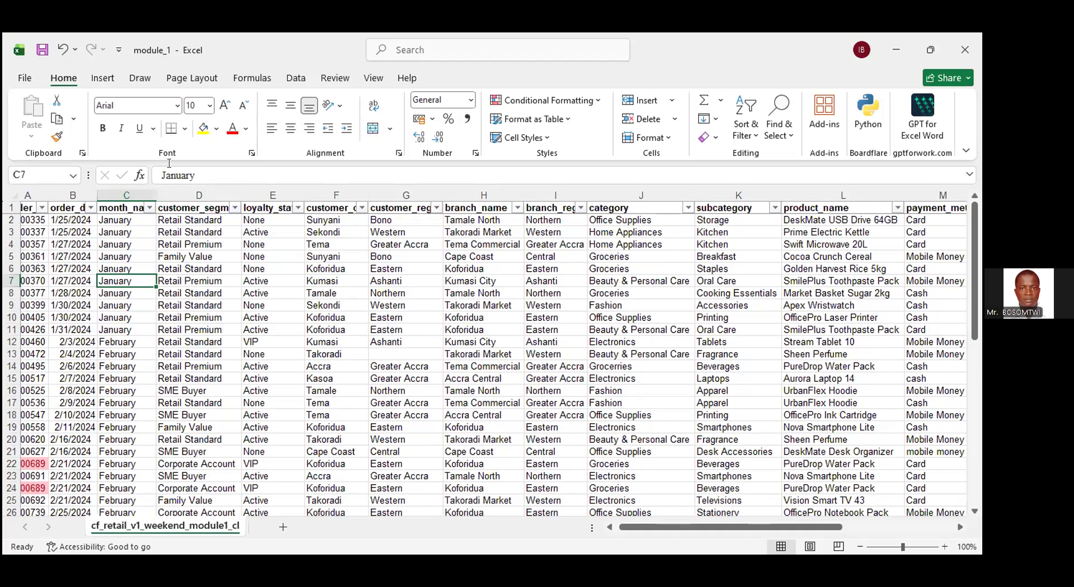
pyautogui.hotkey('alt', 'Down')
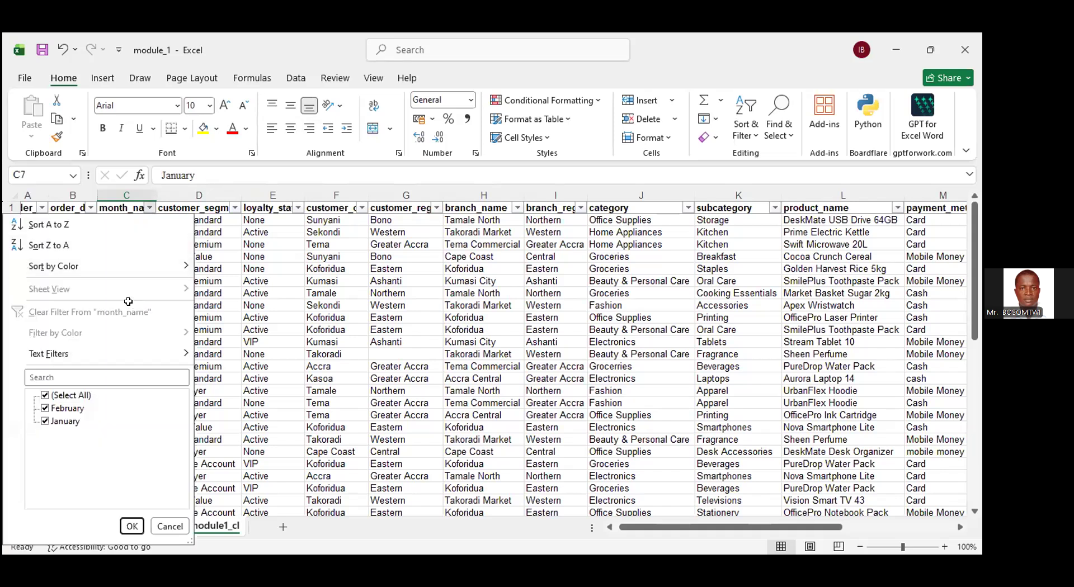
pyautogui.click(149, 208)
# Add leading spaces before January in C7 and check the month_name filter list again for a separate entry.
pyautogui.click(159, 176)
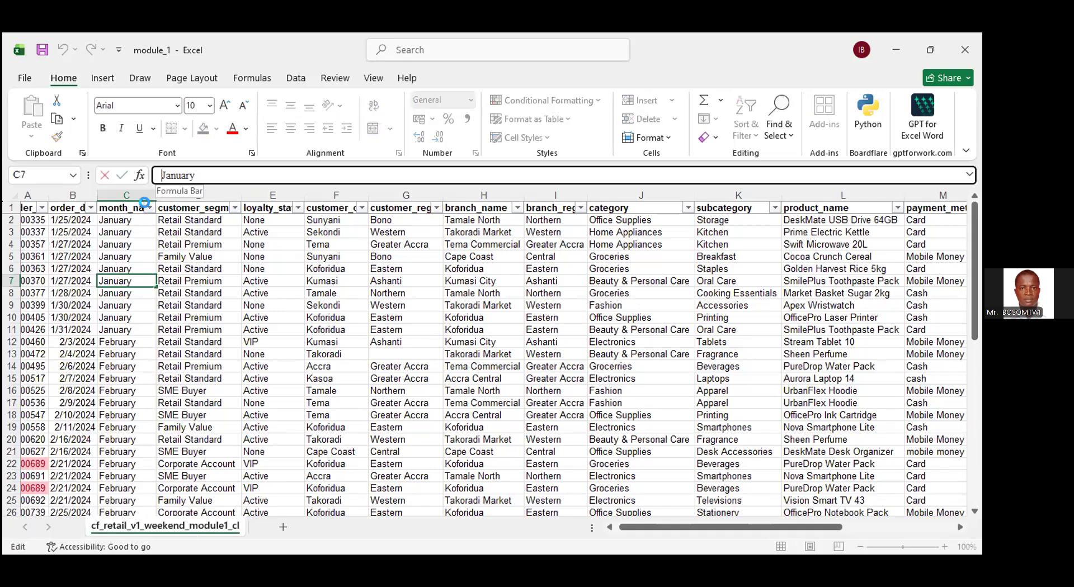
pyautogui.press('Return')
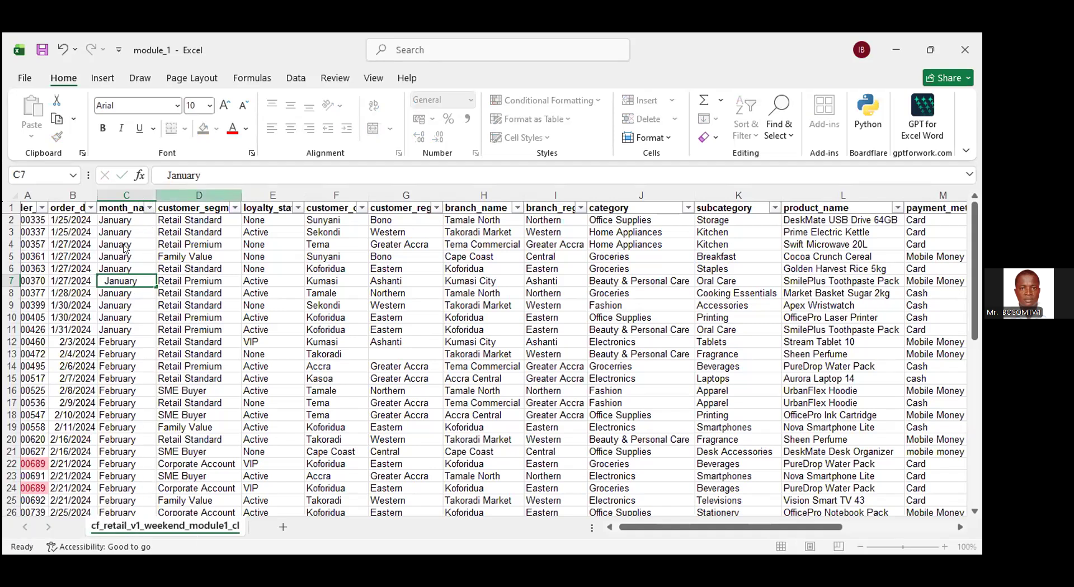
pyautogui.click(169, 195)
pyautogui.click(118, 306)
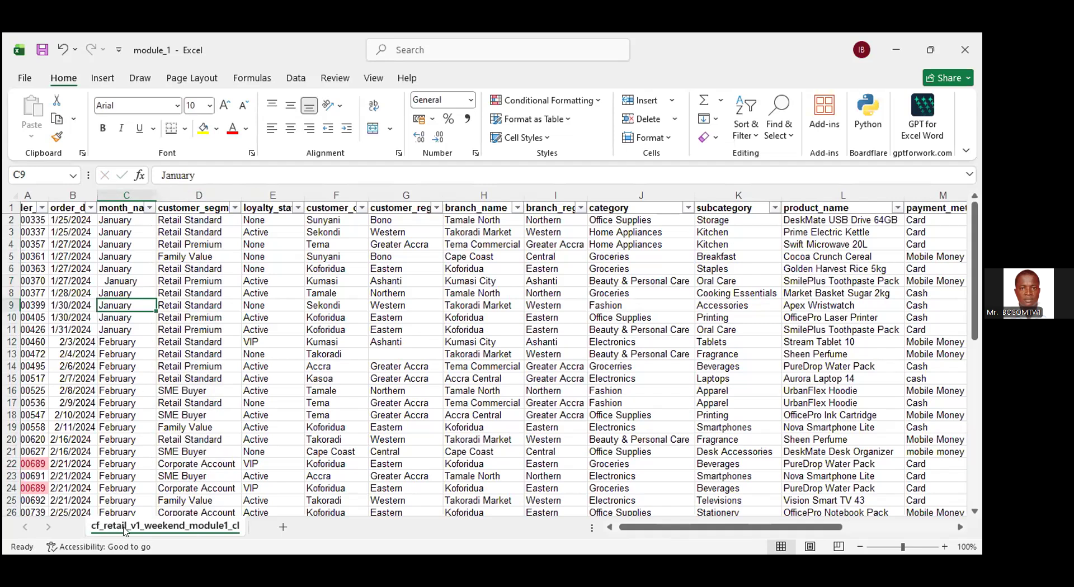
pyautogui.click(149, 207)
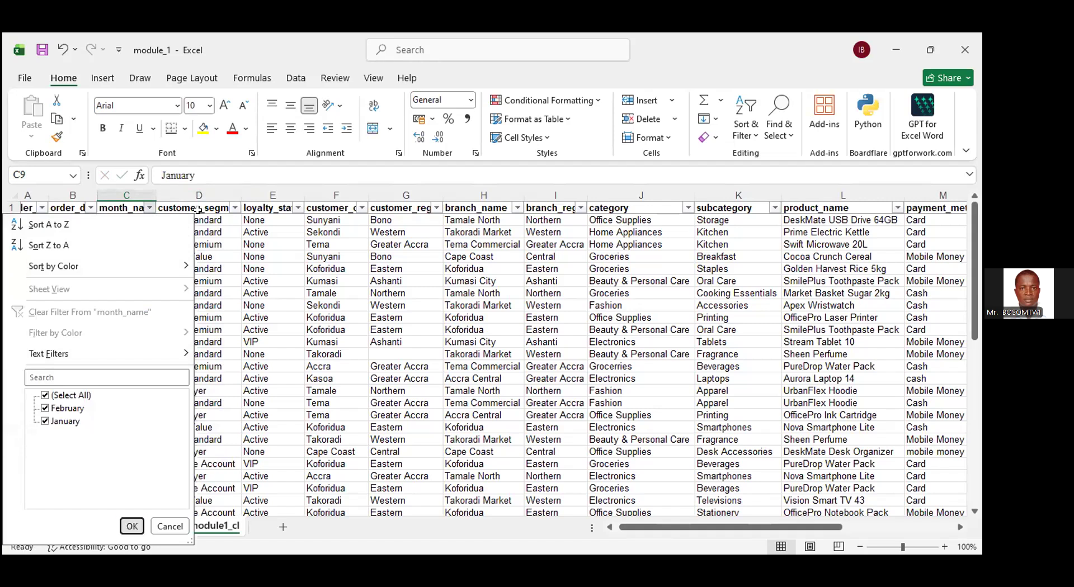
pyautogui.press('Escape')
pyautogui.press('Up')
pyautogui.press('Up')
pyautogui.press('Up')
pyautogui.press('Up')
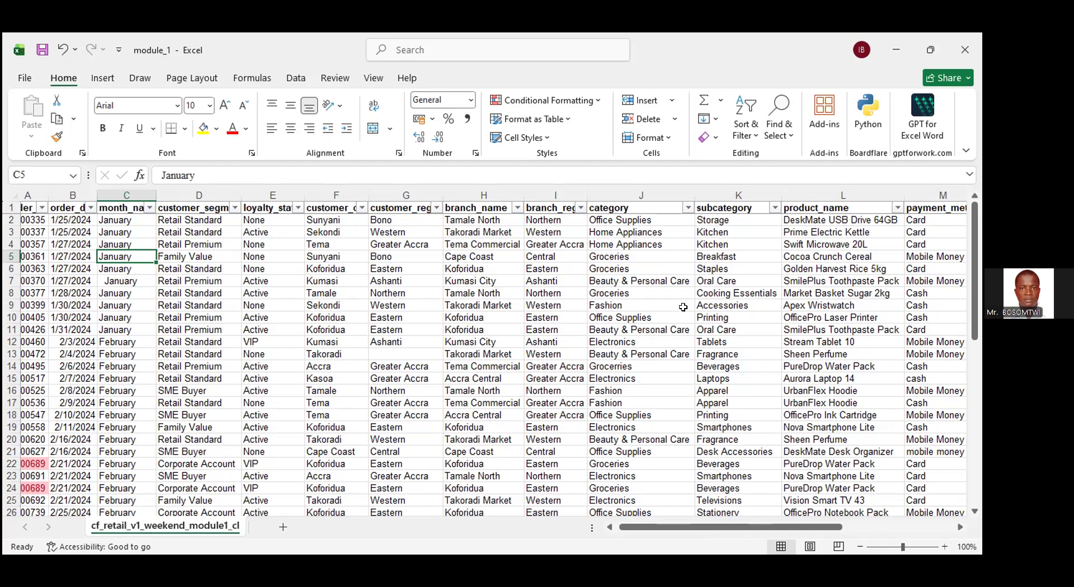
# Format the units_sold values in O2:O26 as Text.
pyautogui.hscroll(5, 655, 271)
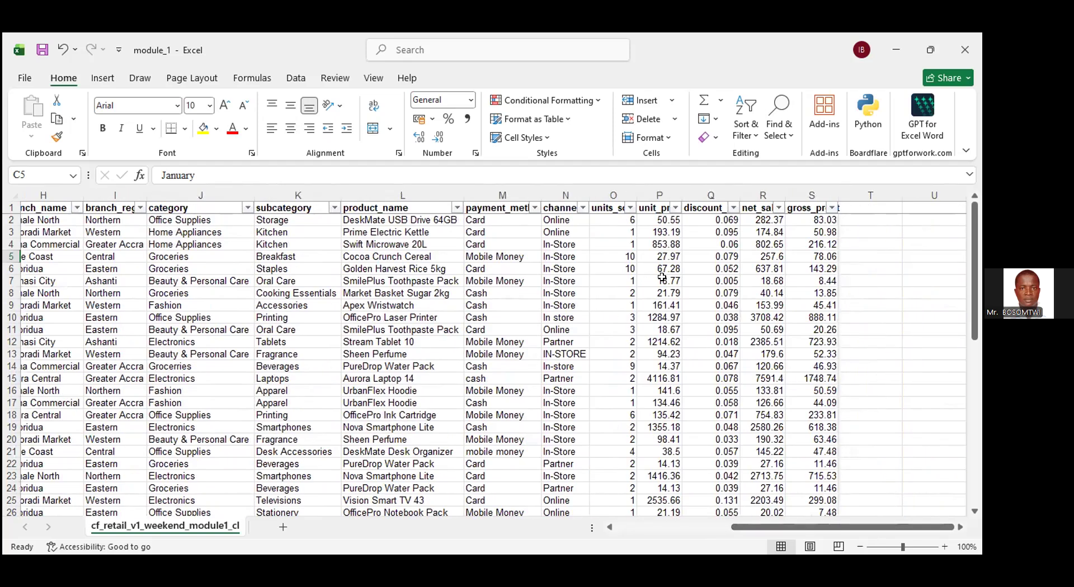
pyautogui.scroll(-5, 661, 278)
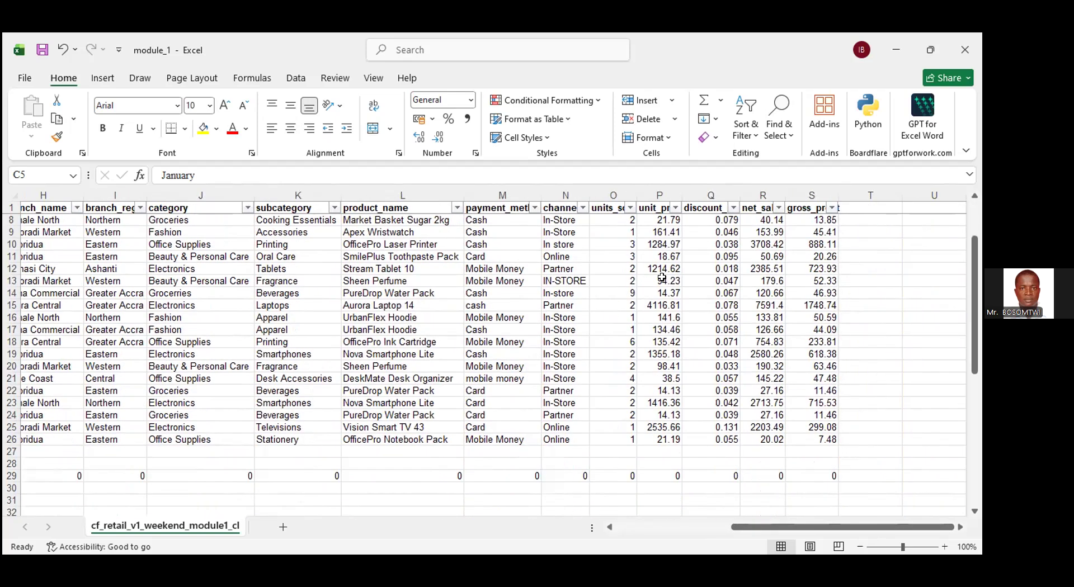
pyautogui.scroll(5, 615, 235)
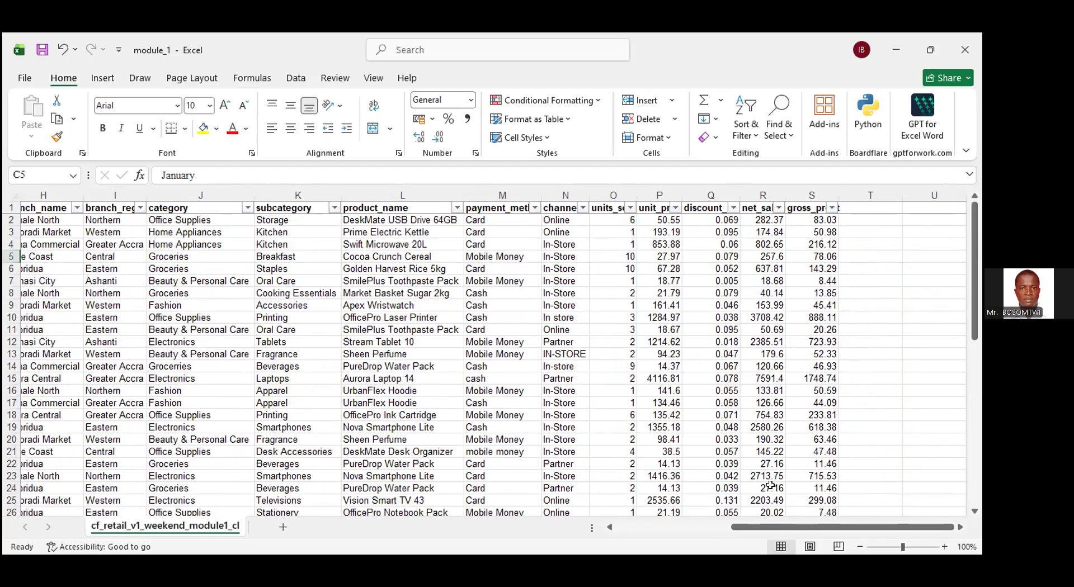
pyautogui.click(613, 220)
pyautogui.hotkey('shift', 'Down')
pyautogui.hotkey('shift', 'Down')
pyautogui.hotkey('shift', 'Down')
pyautogui.hotkey('shift', 'Down')
pyautogui.hotkey('shift', 'Down')
pyautogui.hotkey('shift', 'Down')
pyautogui.hotkey('shift', 'Down')
pyautogui.hotkey('shift', 'Down')
pyautogui.hotkey('shift', 'Down')
pyautogui.hotkey('shift', 'Down')
pyautogui.hotkey('shift', 'Down')
pyautogui.hotkey('shift', 'Down')
pyautogui.hotkey('shift', 'Down')
pyautogui.hotkey('shift', 'Down')
pyautogui.hotkey('shift', 'Down')
pyautogui.hotkey('shift', 'Down')
pyautogui.hotkey('shift', 'Down')
pyautogui.hotkey('shift', 'Down')
pyautogui.hotkey('shift', 'Down')
pyautogui.hotkey('shift', 'Down')
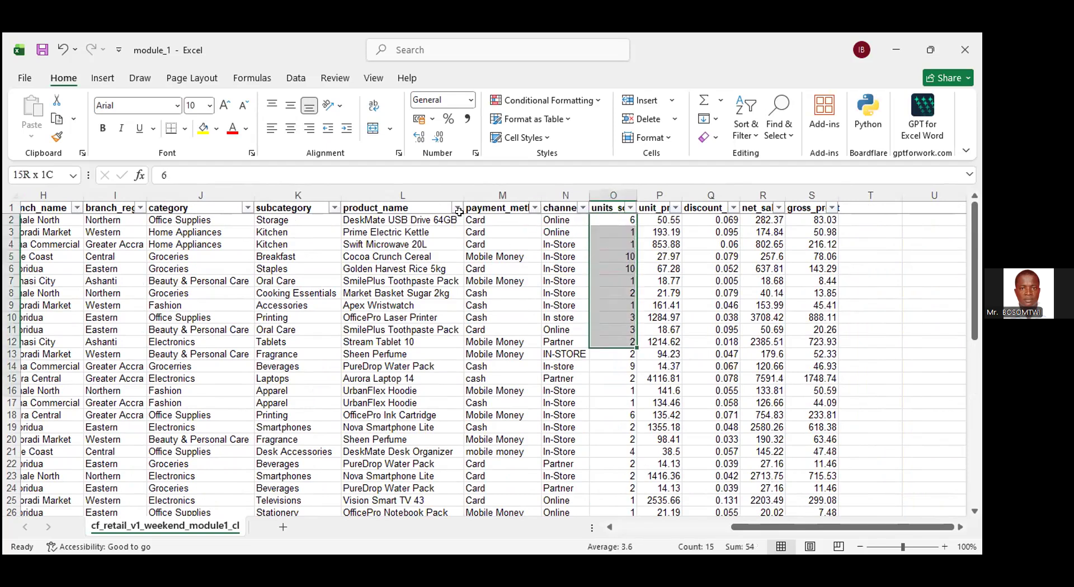
pyautogui.hotkey('shift', 'Right')
pyautogui.hotkey('shift', 'Right')
pyautogui.hotkey('shift', 'Right')
pyautogui.hotkey('shift', 'Right')
pyautogui.hotkey('shift', 'Down')
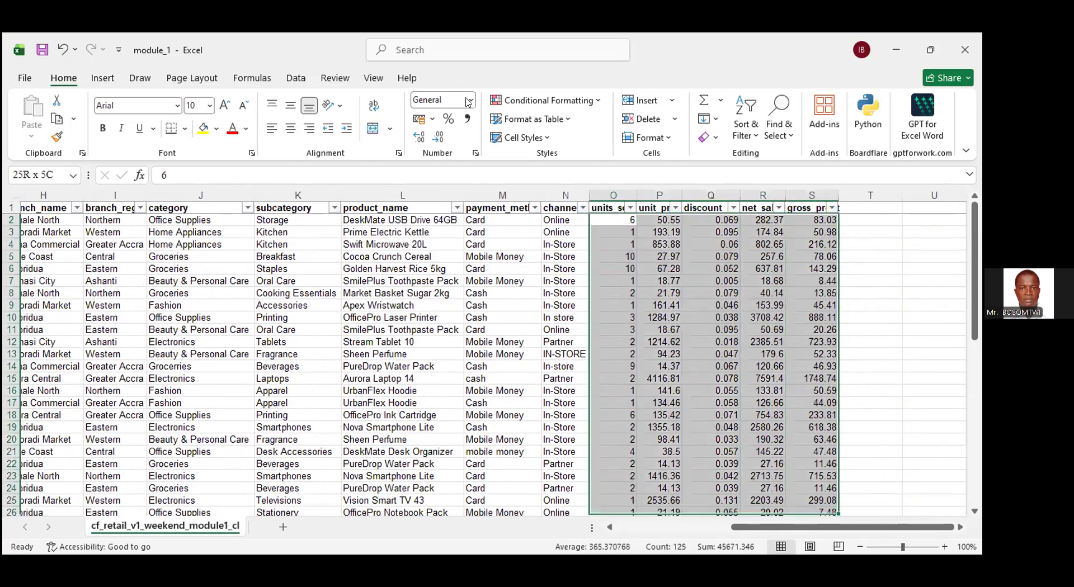
pyautogui.hotkey('shift', 'Up')
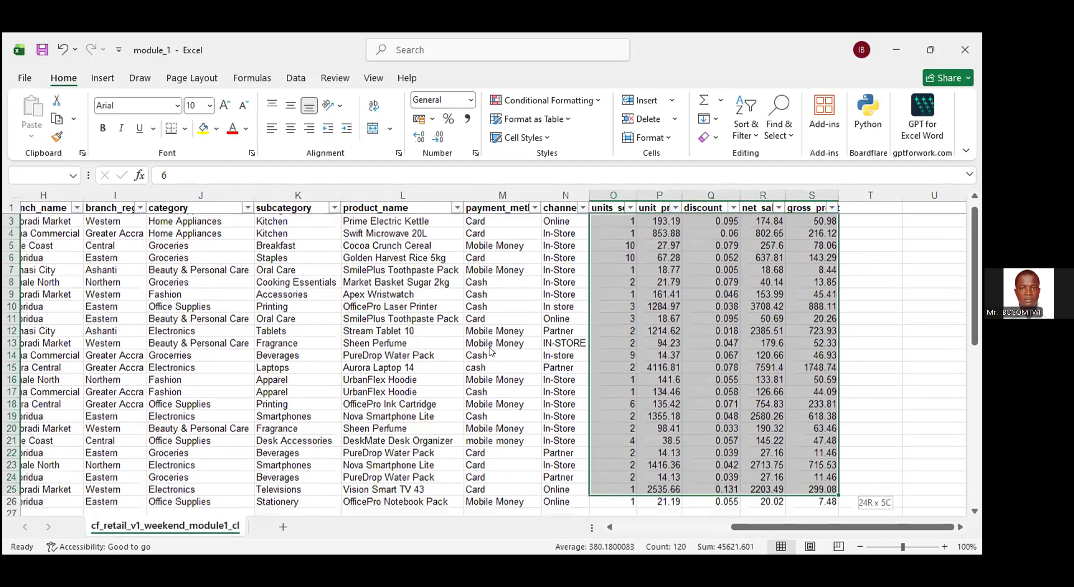
pyautogui.hotkey('shift', 'Left')
pyautogui.hotkey('shift', 'Left')
pyautogui.hotkey('shift', 'Left')
pyautogui.hotkey('shift', 'Left')
pyautogui.hotkey('shift', 'Down')
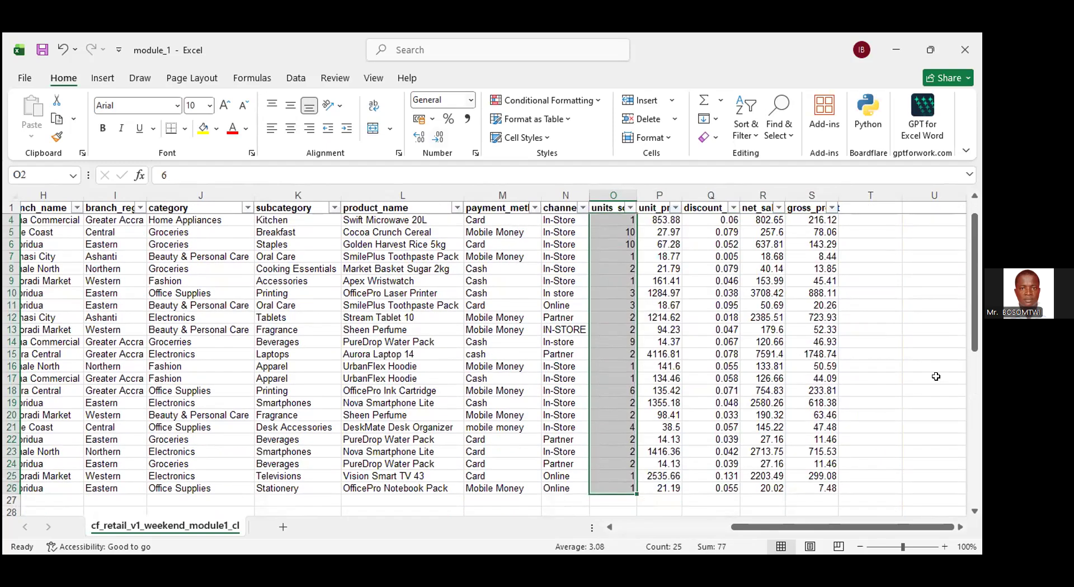
pyautogui.click(471, 100)
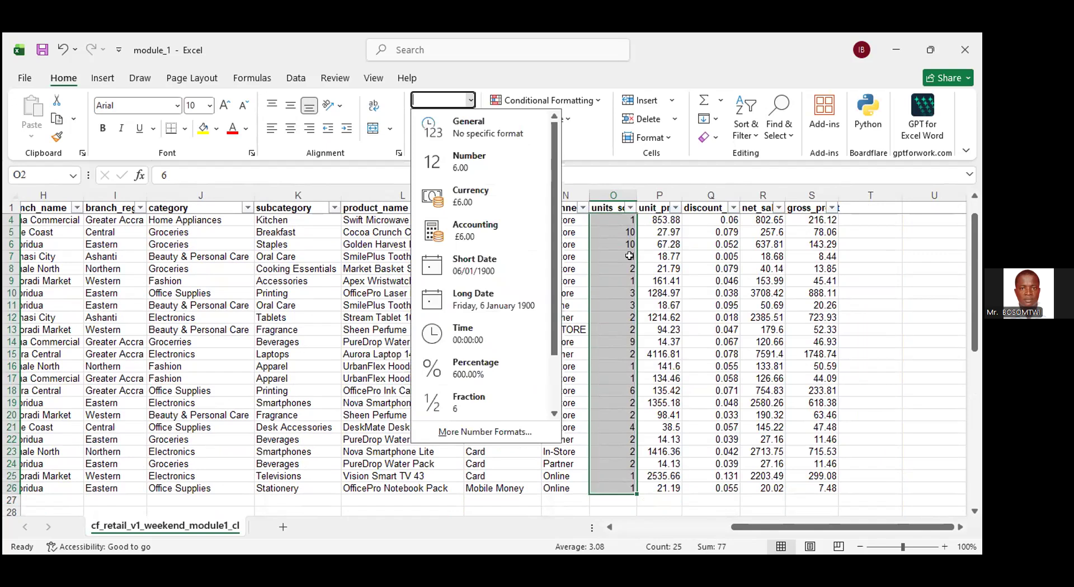
pyautogui.scroll(-3, 503, 368)
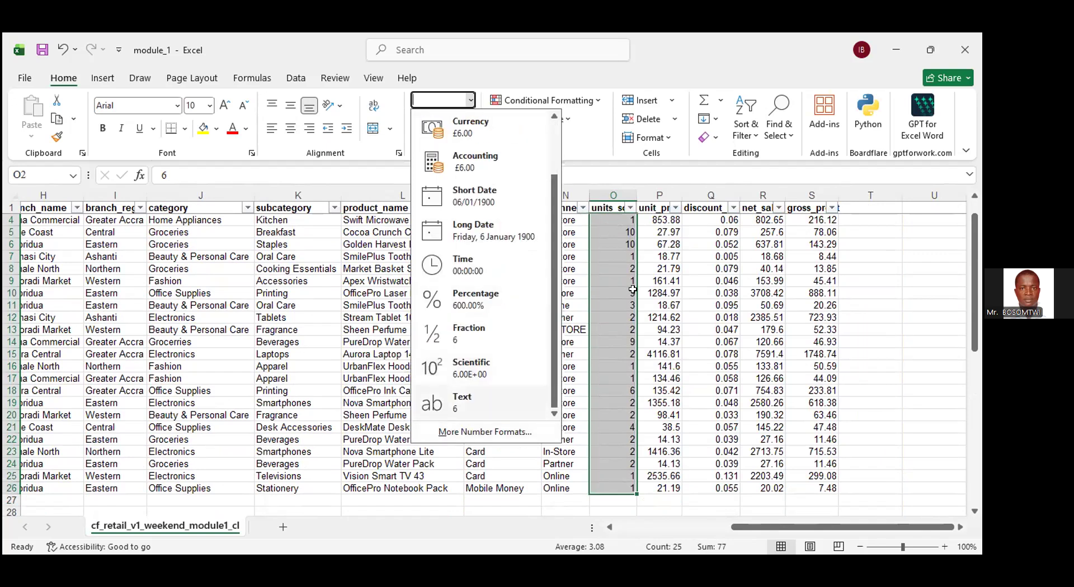
pyautogui.click(482, 403)
pyautogui.click(933, 379)
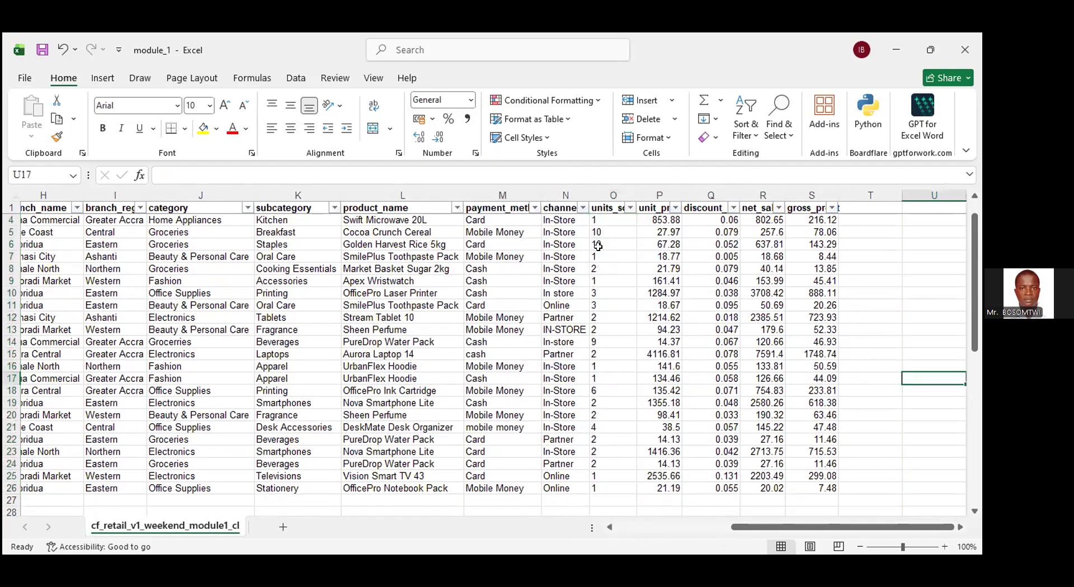
# Compare the alignment of the units_sold values with the other numeric columns, then look back over the dataset's first columns and summary rows.
pyautogui.scroll(1, 598, 247)
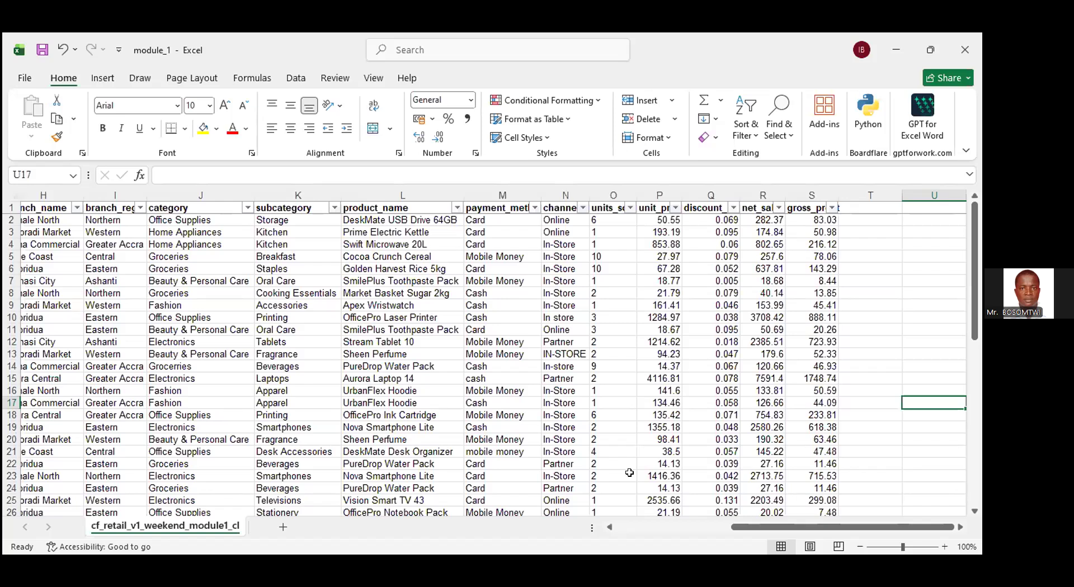
pyautogui.scroll(-1, 630, 472)
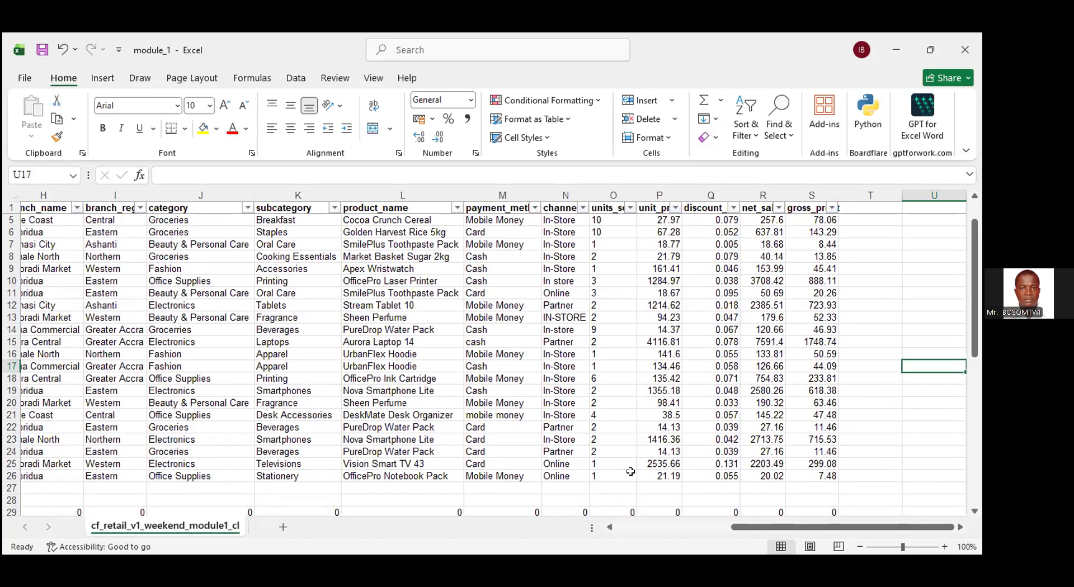
pyautogui.scroll(1, 630, 471)
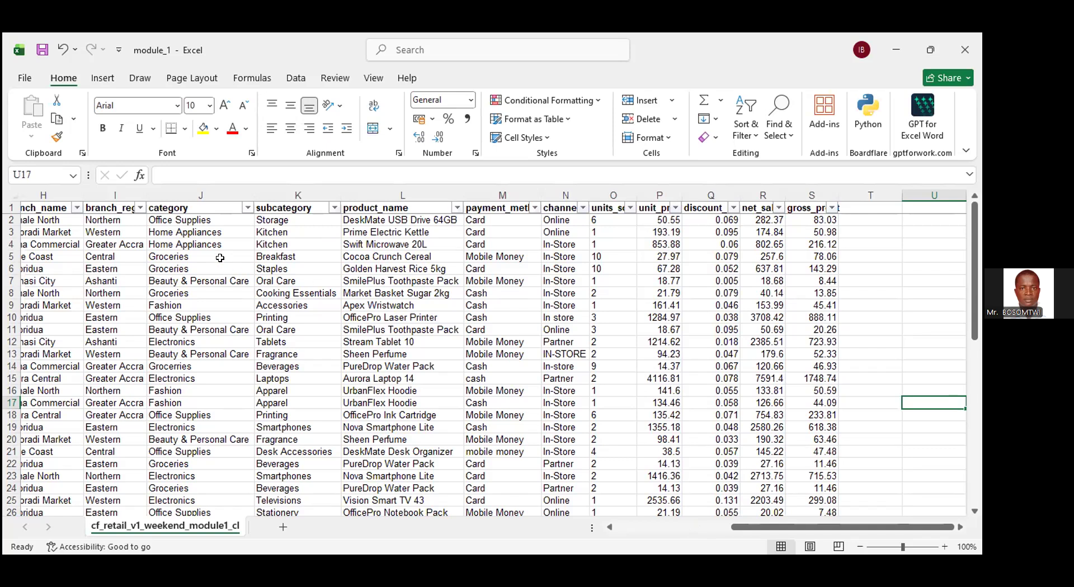
pyautogui.hscroll(-3, 220, 258)
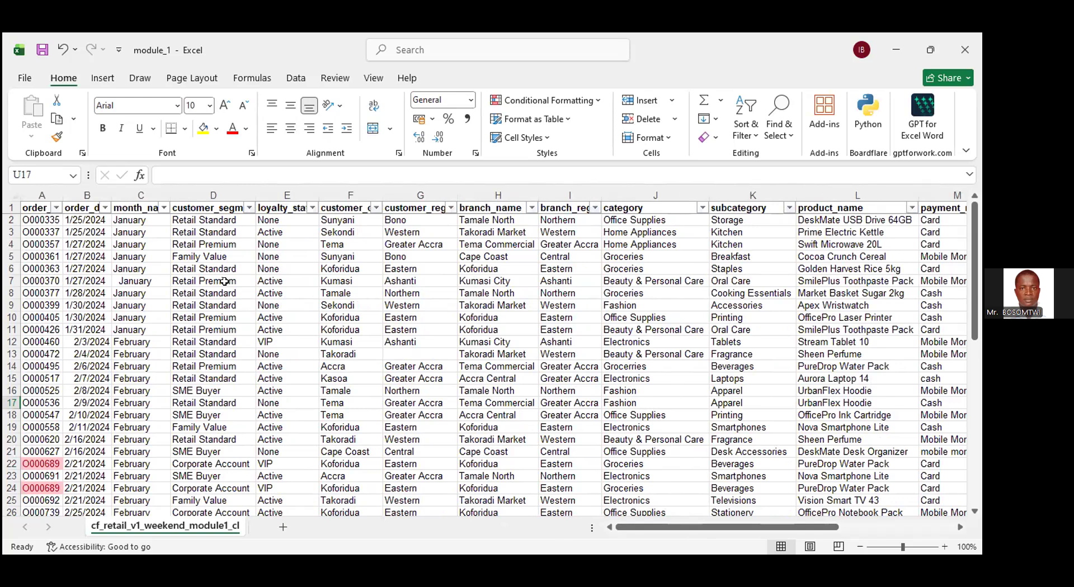
pyautogui.scroll(-2, 241, 327)
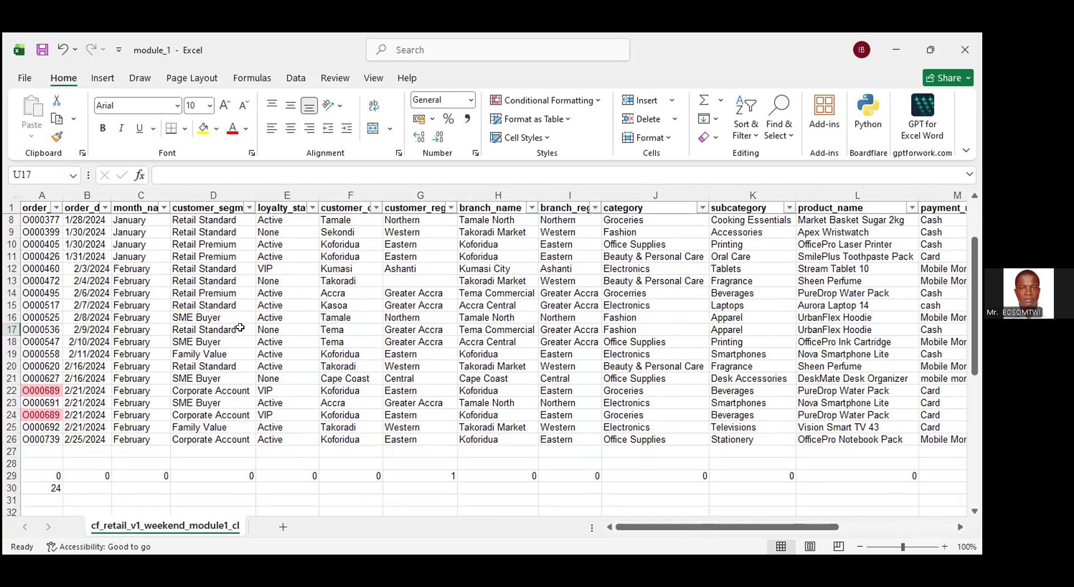
pyautogui.scroll(2, 241, 327)
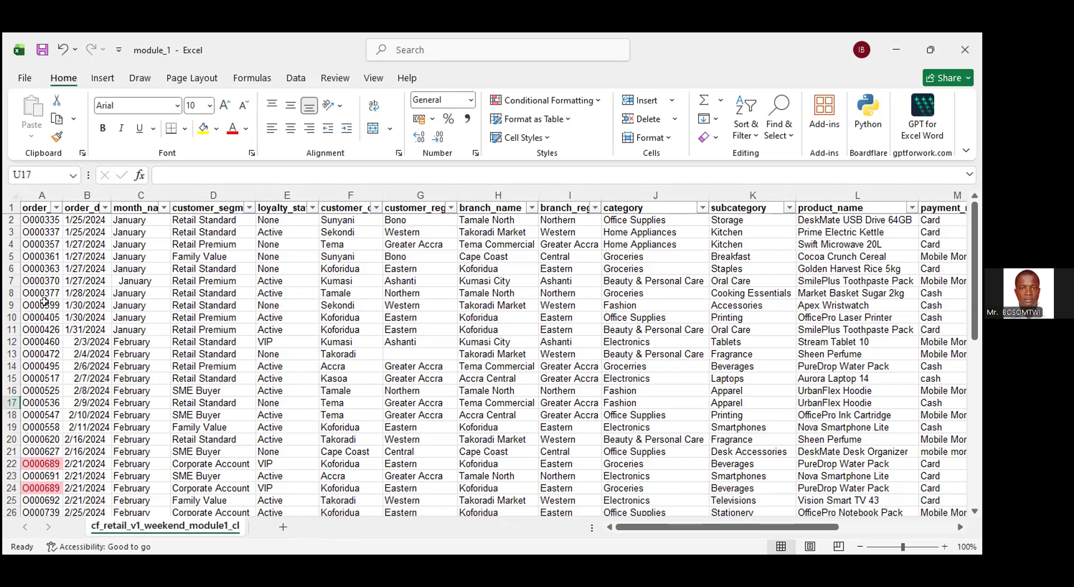
pyautogui.scroll(-1, 46, 342)
pyautogui.scroll(1, 46, 342)
# Clear the order_id value in A12 and check the order_id filter list for a blanks entry.
pyautogui.click(58, 208)
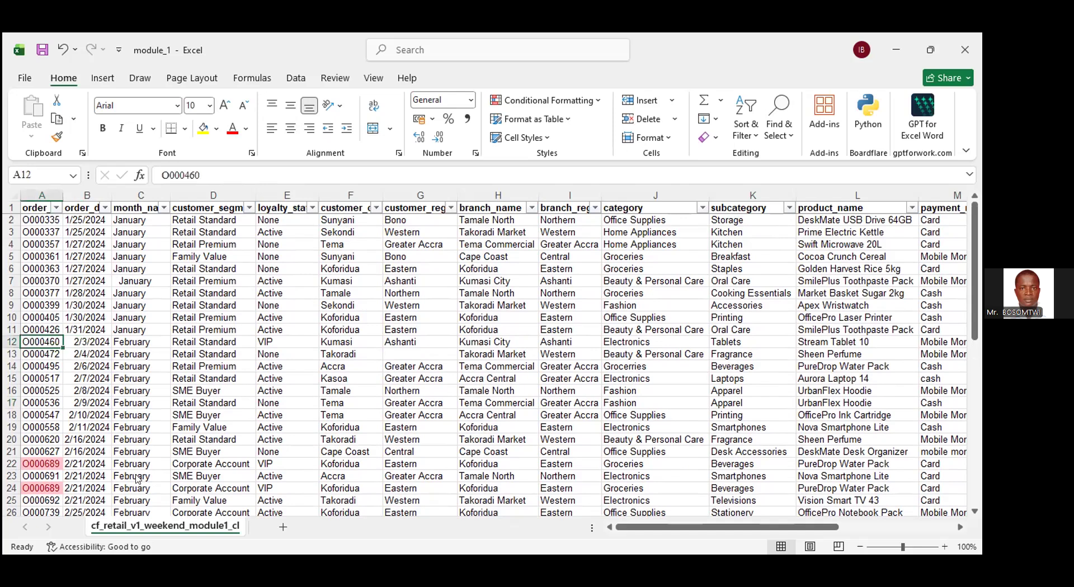
pyautogui.click(140, 415)
pyautogui.press('BackSpace')
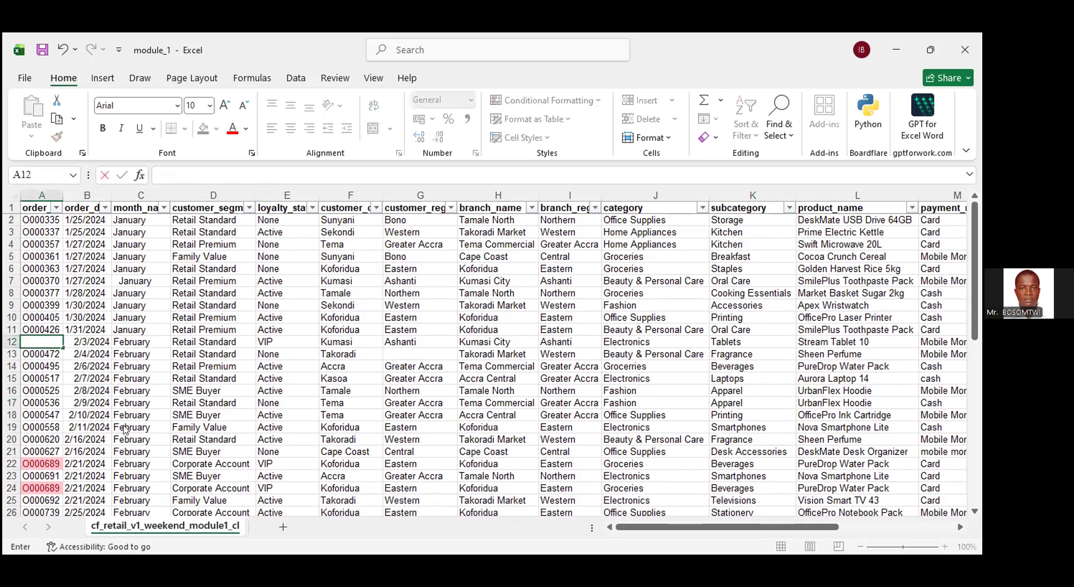
pyautogui.press('Escape')
pyautogui.click(57, 207)
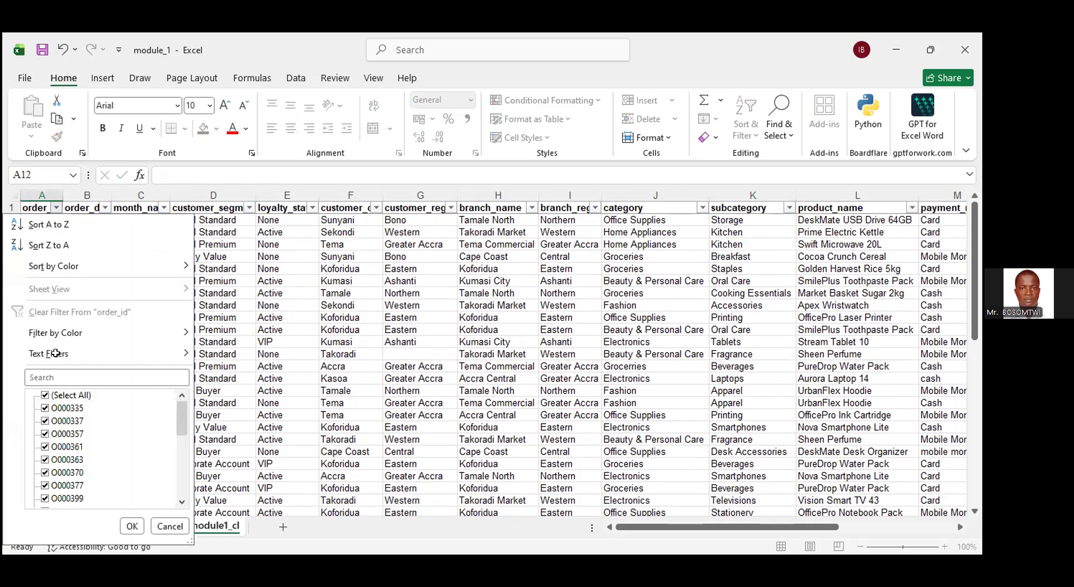
pyautogui.scroll(-6, 55, 353)
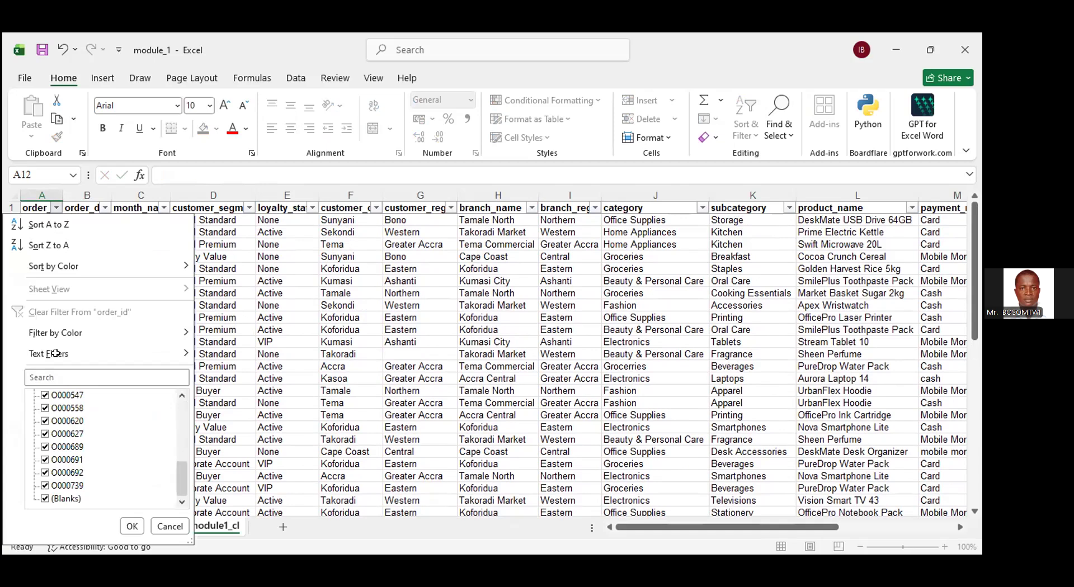
pyautogui.press('Tab')
pyautogui.press('Return')
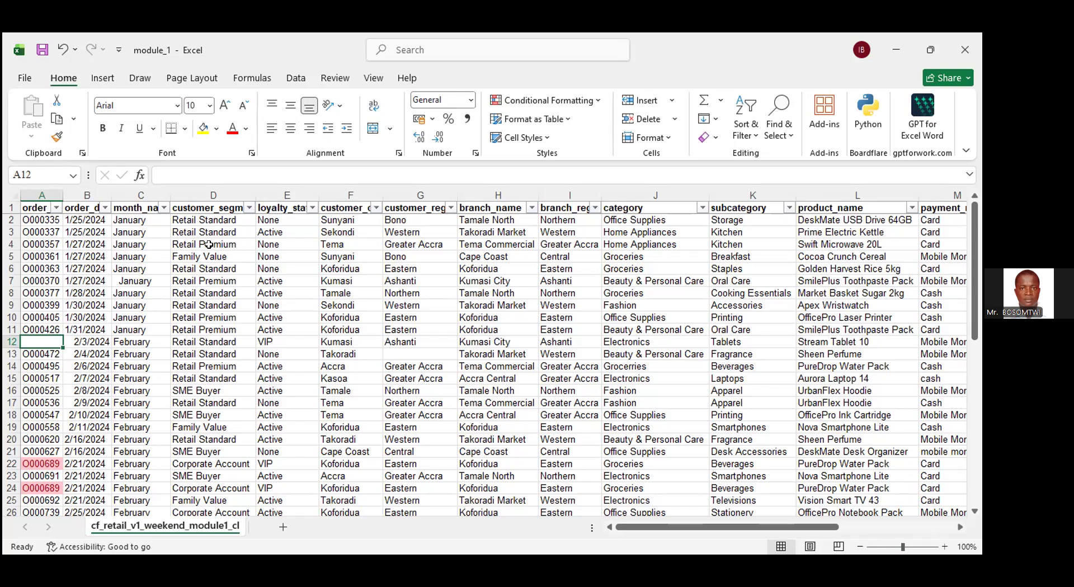
# Look across to the unit_price column, then undo the clearing of the order_id value in A12.
pyautogui.hscroll(5, 209, 245)
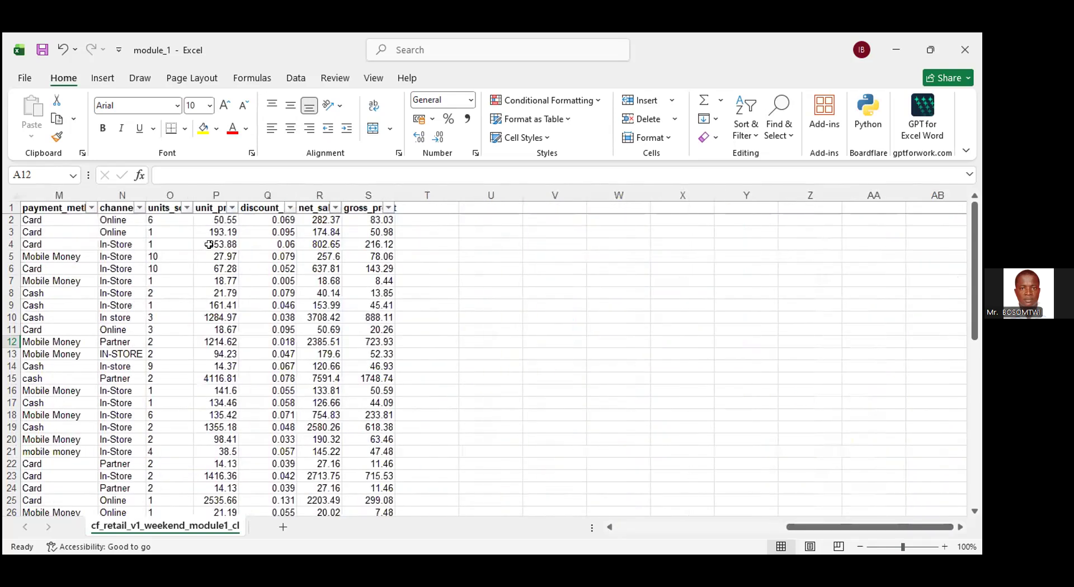
pyautogui.click(211, 208)
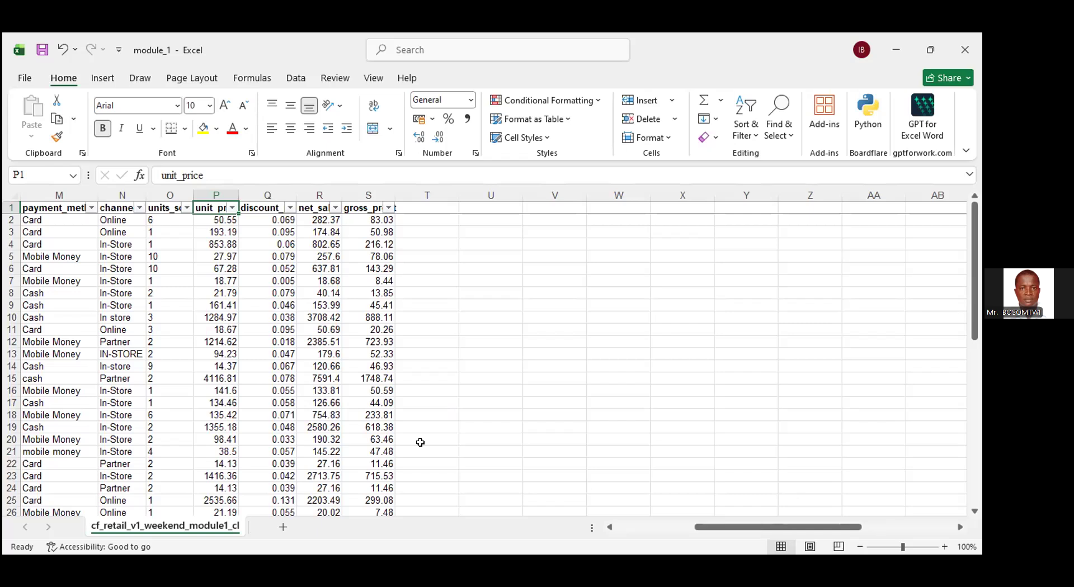
pyautogui.hscroll(-5, 420, 443)
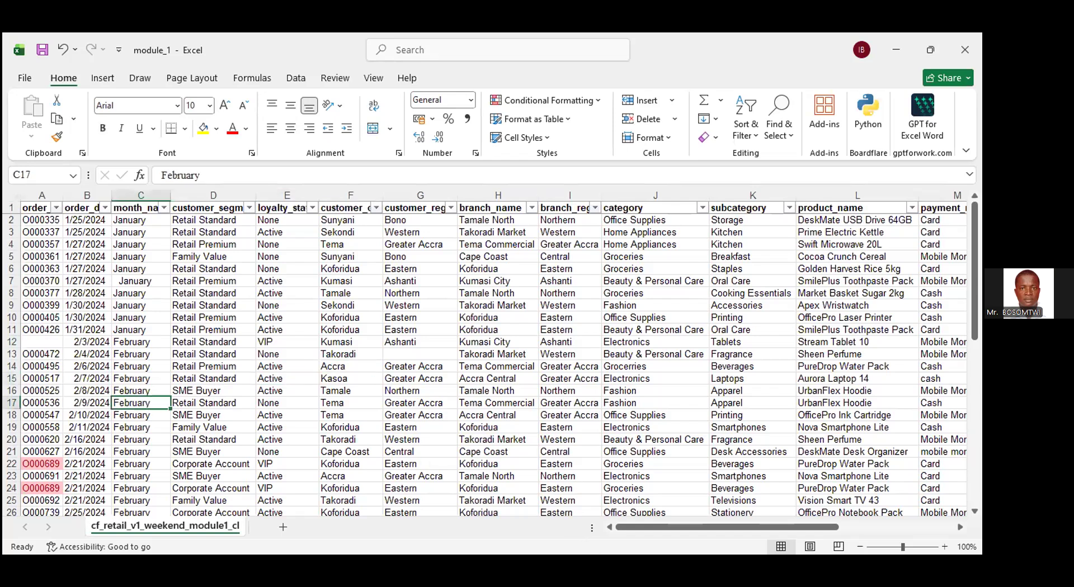
pyautogui.hotkey('ctrl', 'z')
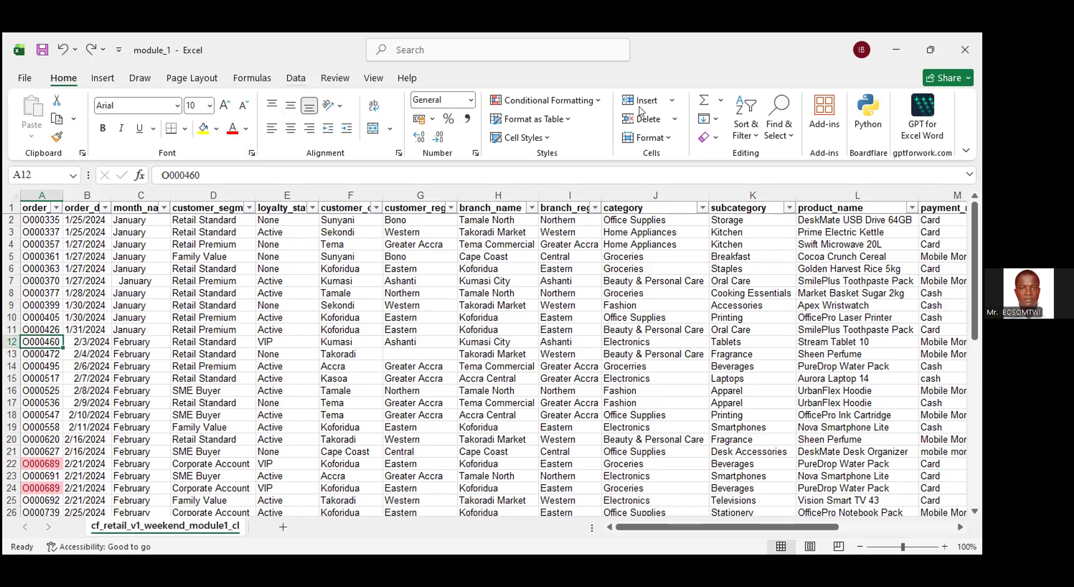
# Remove duplicate rows from the dataset, comparing all columns and treating the first row as headers.
pyautogui.scroll(-5, 641, 120)
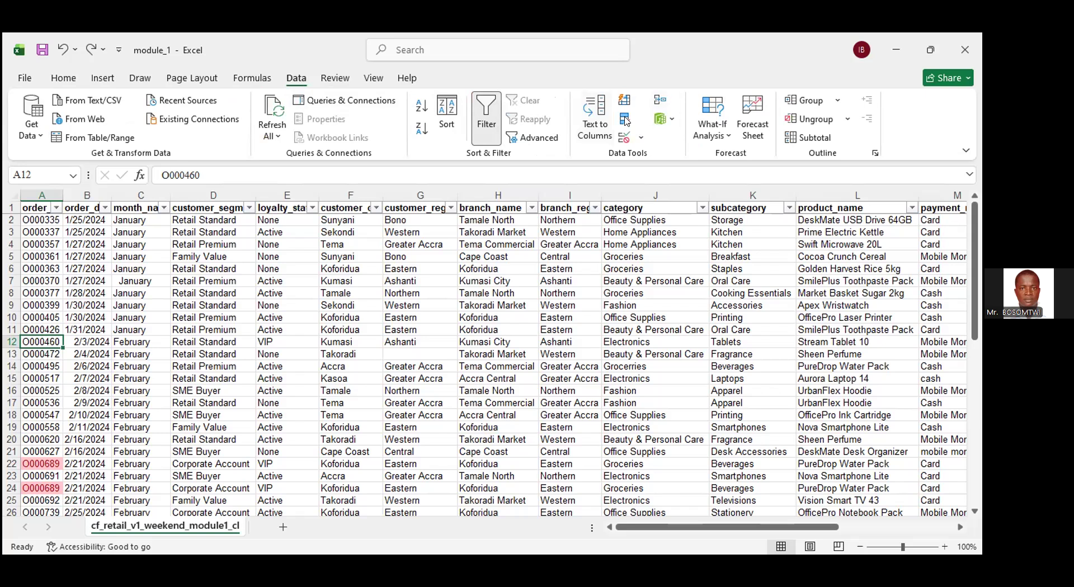
pyautogui.click(641, 138)
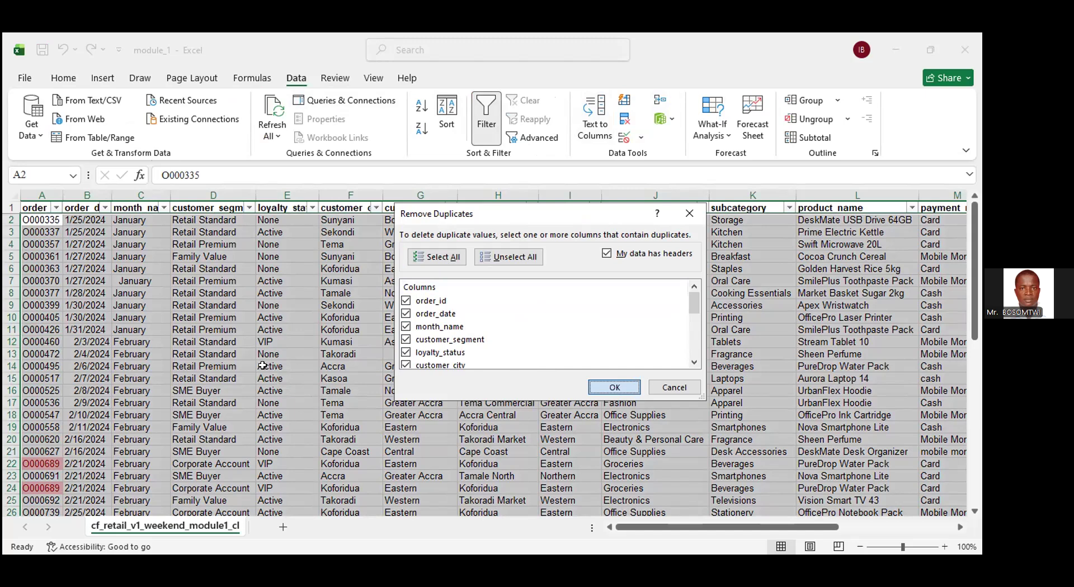
pyautogui.press('Return')
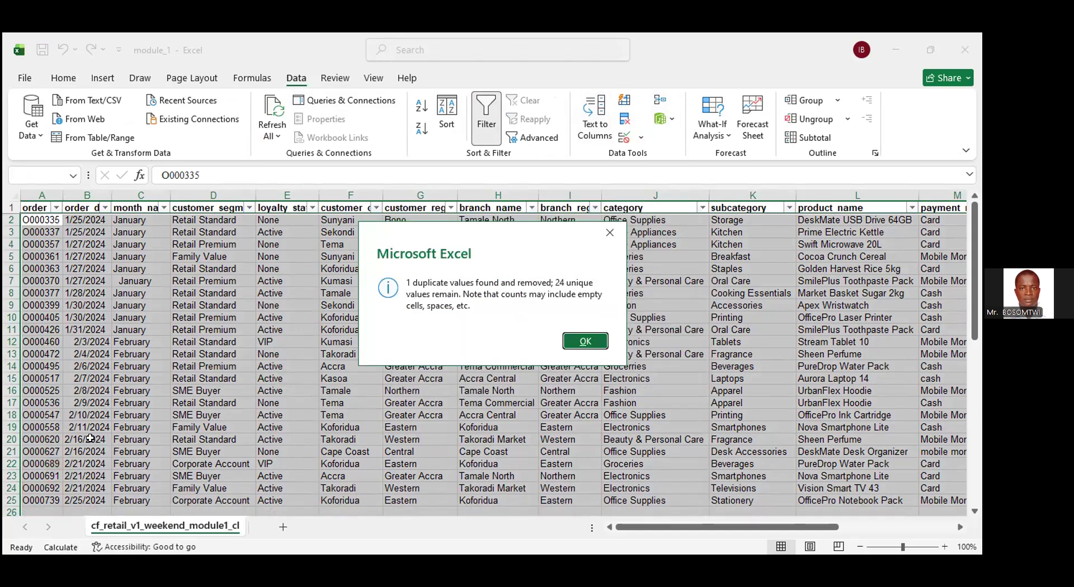
pyautogui.press('Return')
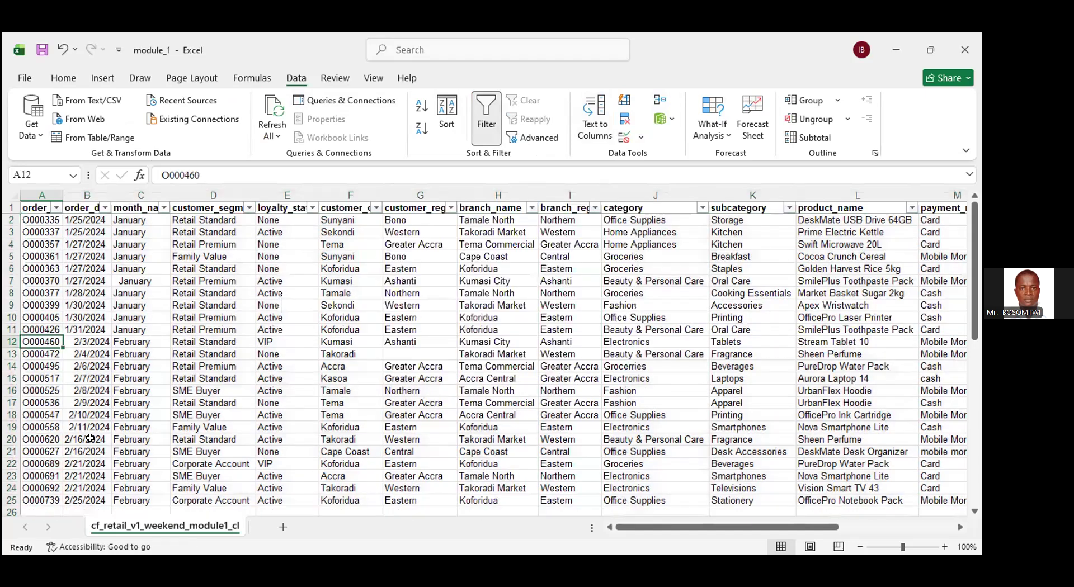
# Check the remaining rows and the summary counts in rows 29 and 30, then undo the duplicate removal.
pyautogui.scroll(-5, 87, 439)
pyautogui.scroll(3, 89, 436)
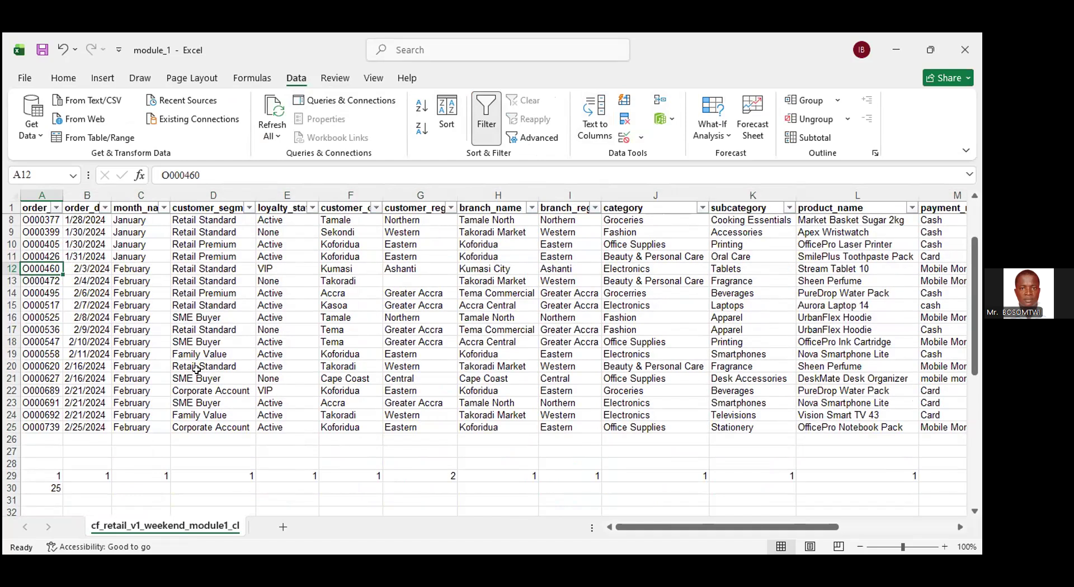
pyautogui.scroll(1, 168, 369)
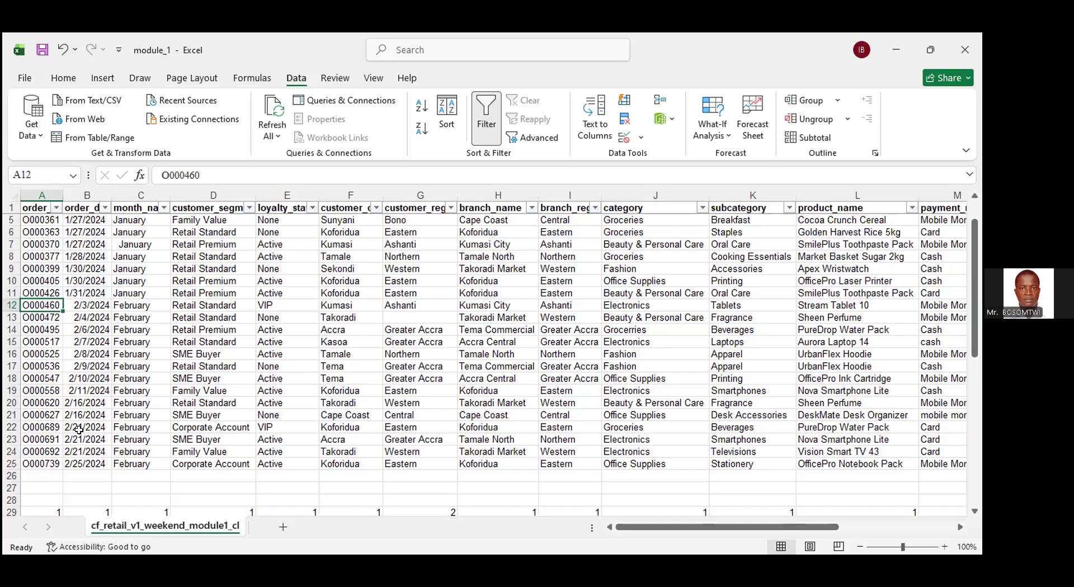
pyautogui.hotkey('ctrl', 'z')
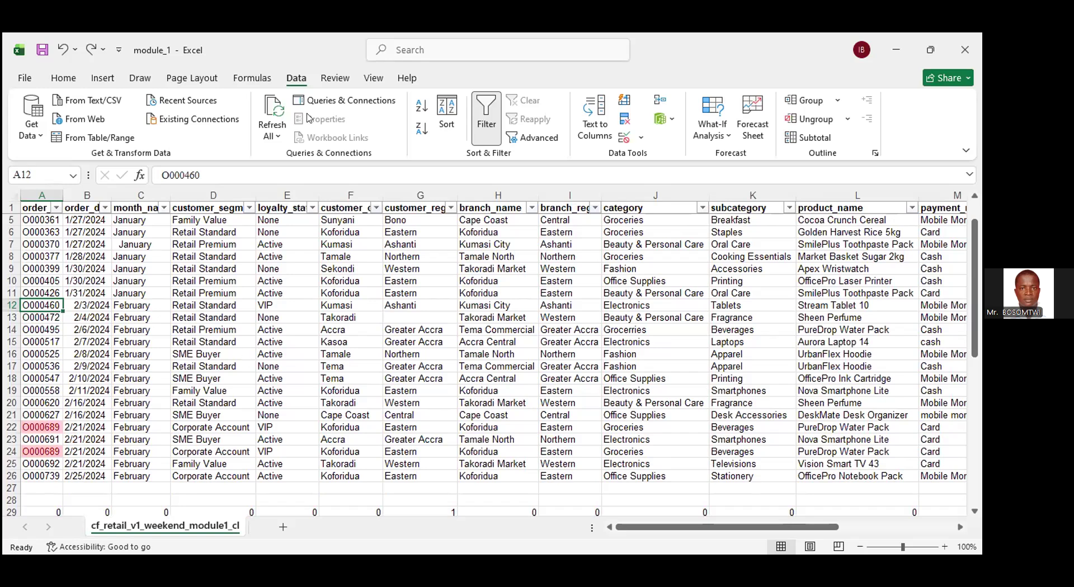
# Run Remove Duplicates on the dataset again with all columns selected and the header row excluded.
pyautogui.scroll(-1, 297, 76)
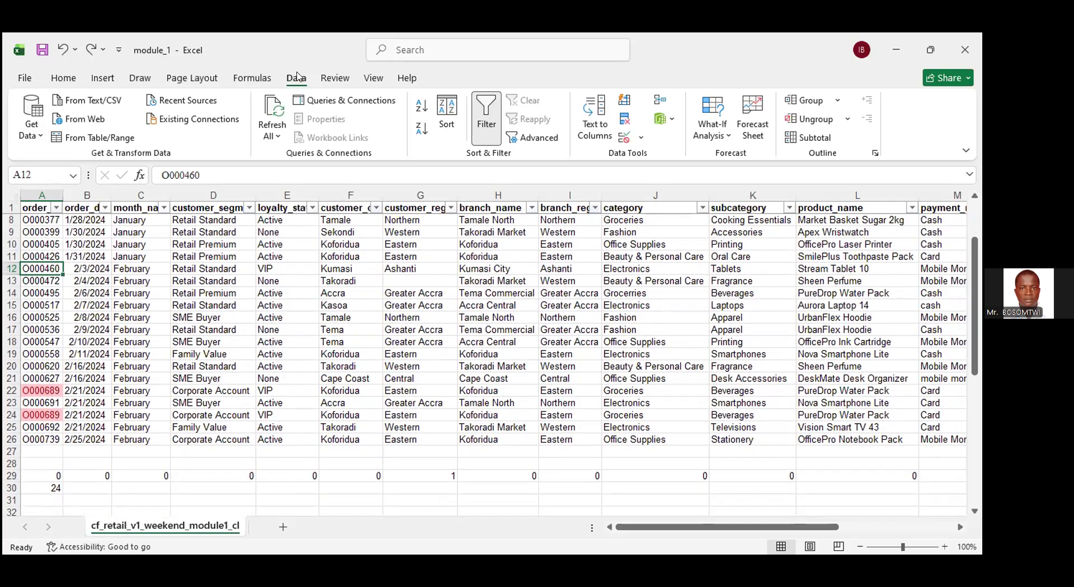
pyautogui.click(286, 354)
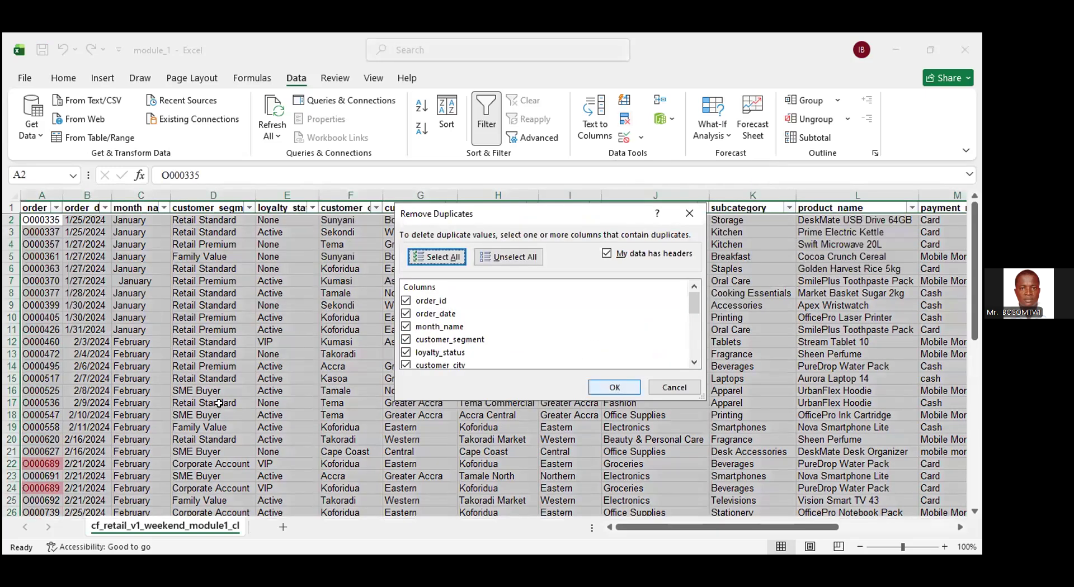
pyautogui.press('Return')
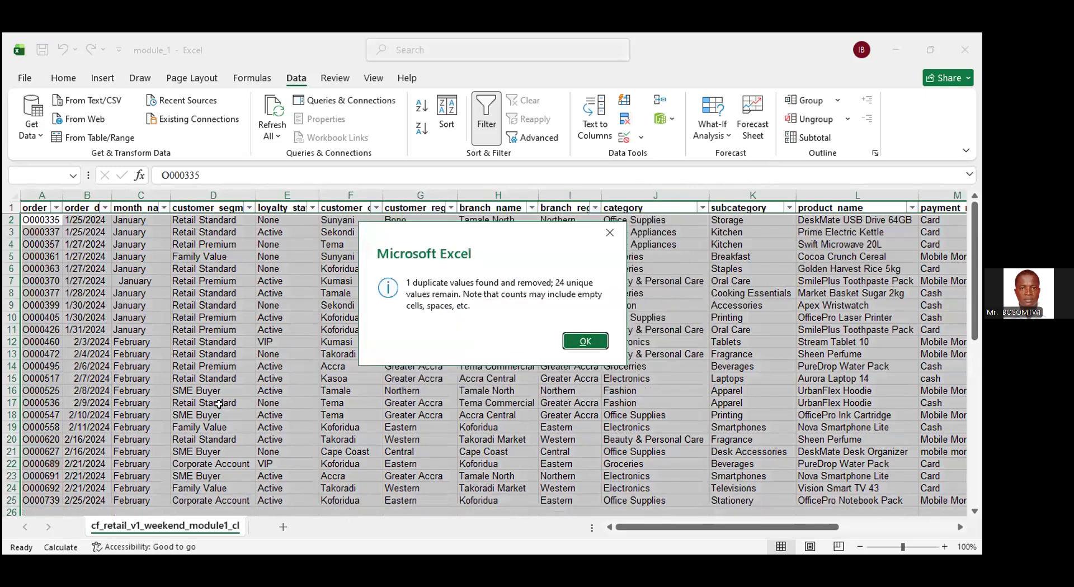
# Review the rows left after the second duplicate removal down to the summary counts, then undo that removal.
pyautogui.press('Return')
pyautogui.scroll(-1, 219, 404)
pyautogui.scroll(-1, 218, 404)
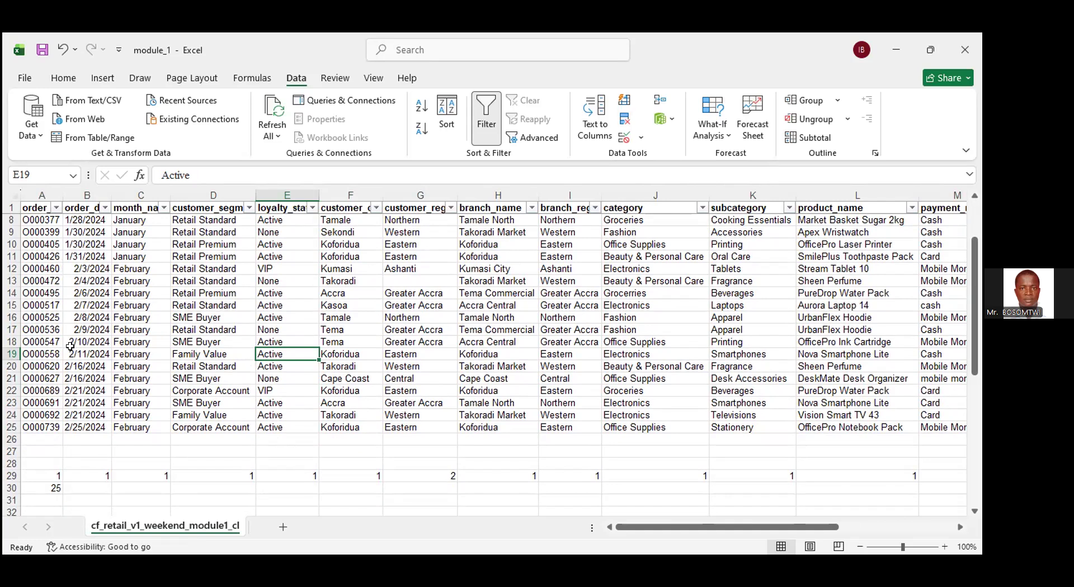
pyautogui.scroll(2, 80, 400)
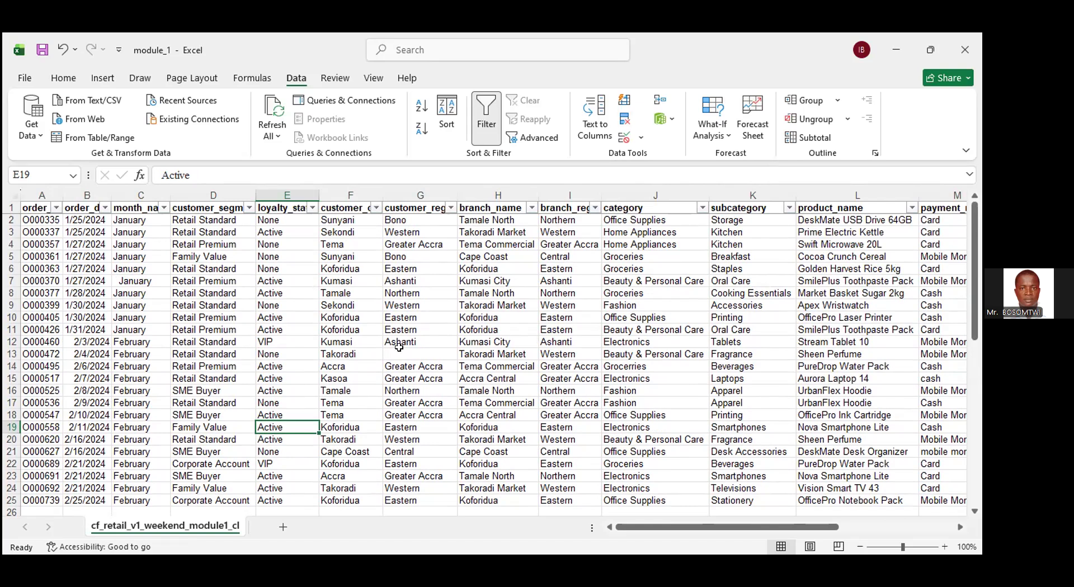
pyautogui.scroll(-5, 399, 347)
pyautogui.scroll(5, 399, 347)
pyautogui.scroll(-1, 399, 347)
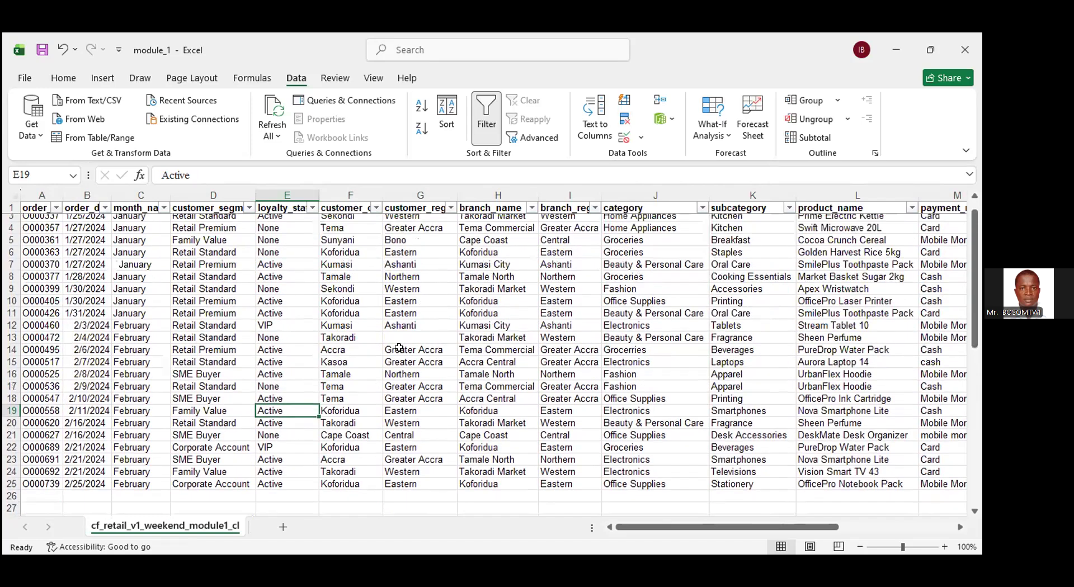
pyautogui.scroll(1, 399, 347)
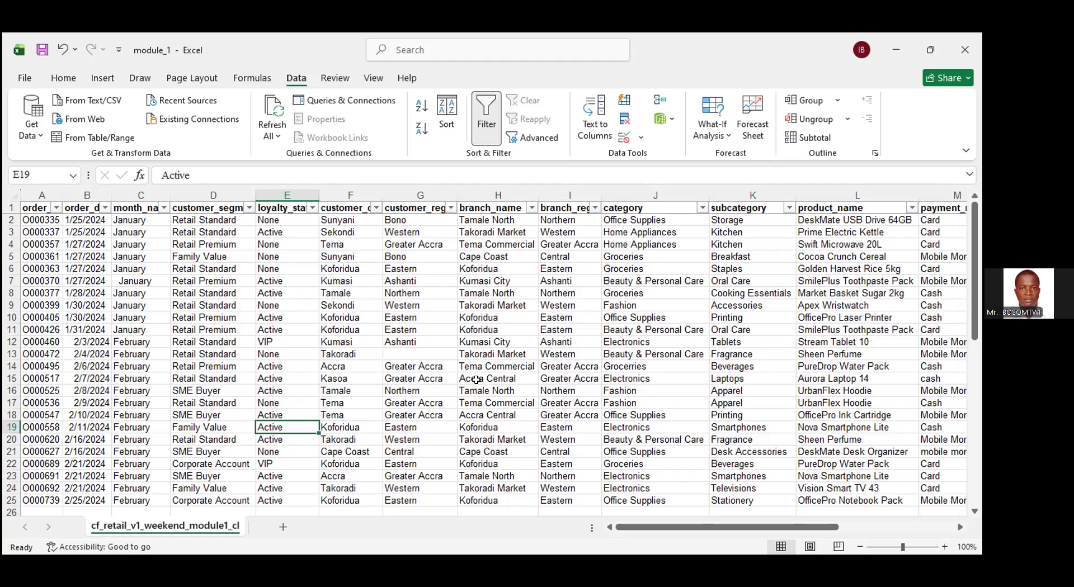
pyautogui.hotkey('ctrl', 'z')
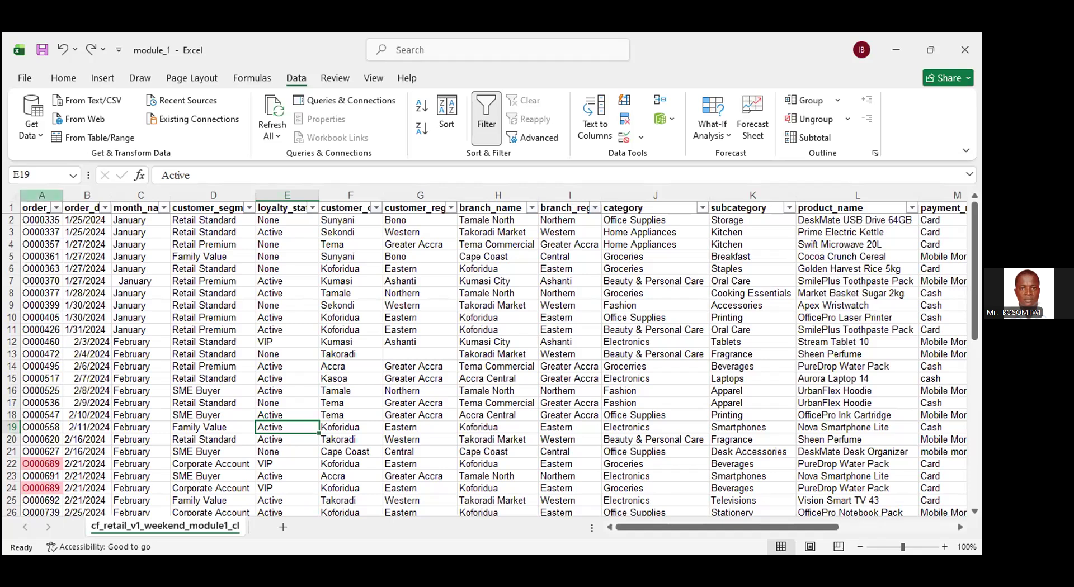
# Colour the text of the duplicate order rows 22 and 24 red and compare their values across the remaining columns.
pyautogui.click(42, 196)
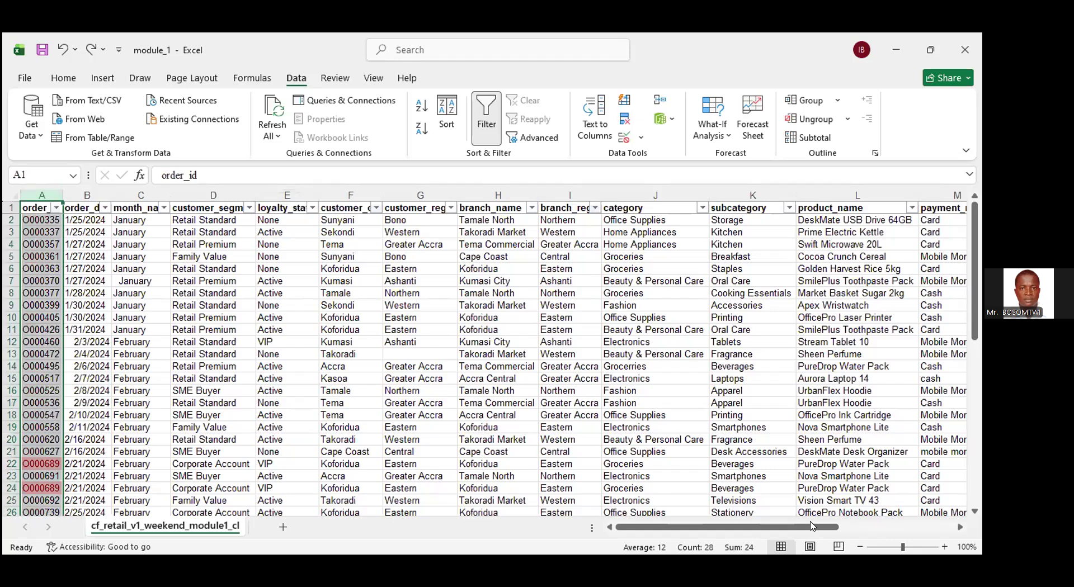
pyautogui.click(11, 465)
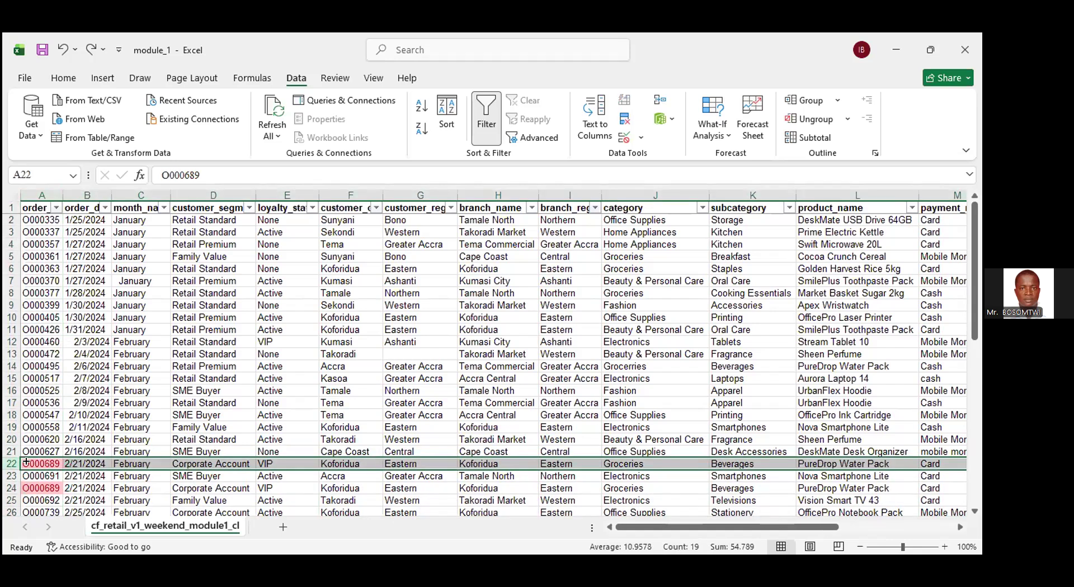
pyautogui.hscroll(2, 78, 477)
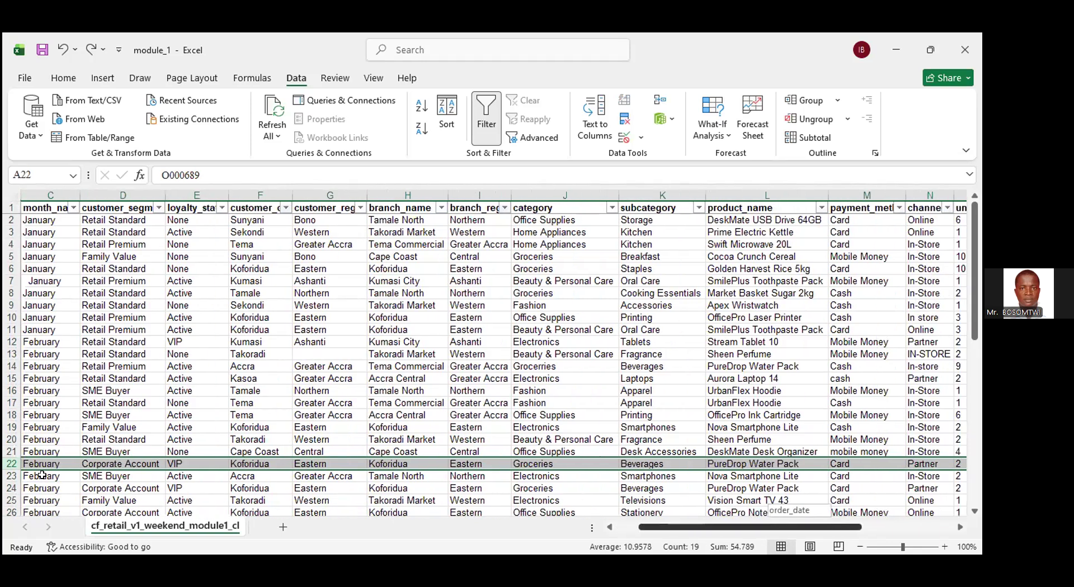
pyautogui.hscroll(-2, 24, 473)
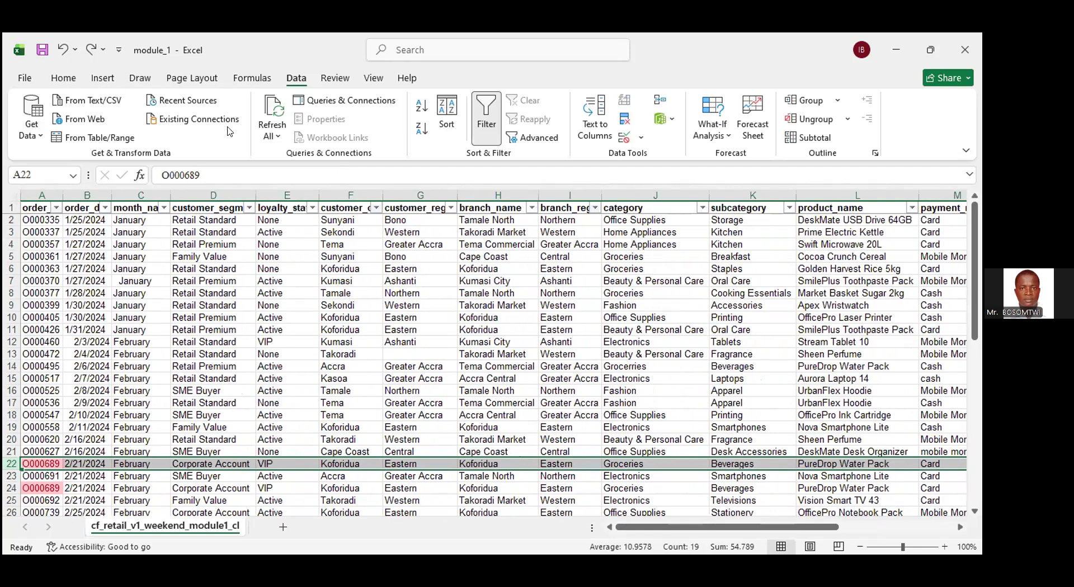
pyautogui.keyDown('ctrl'); pyautogui.click(11, 488); pyautogui.keyUp('ctrl')
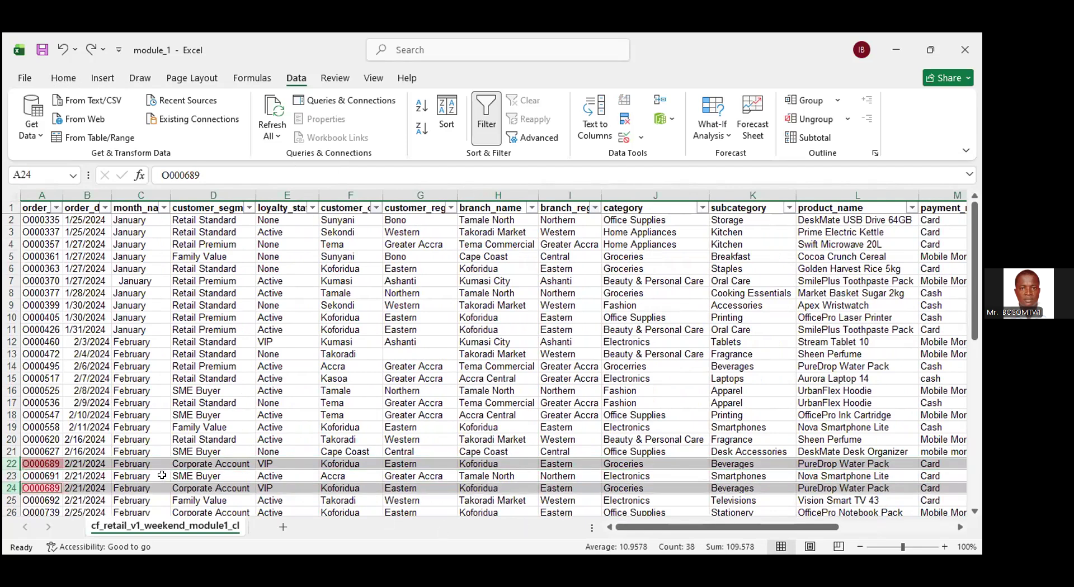
pyautogui.click(63, 78)
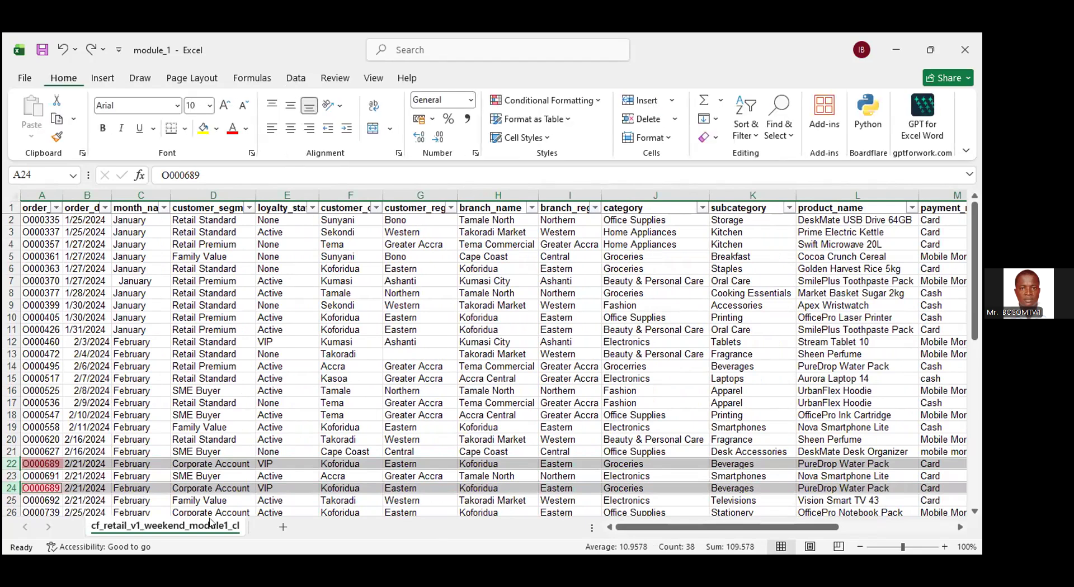
pyautogui.click(232, 128)
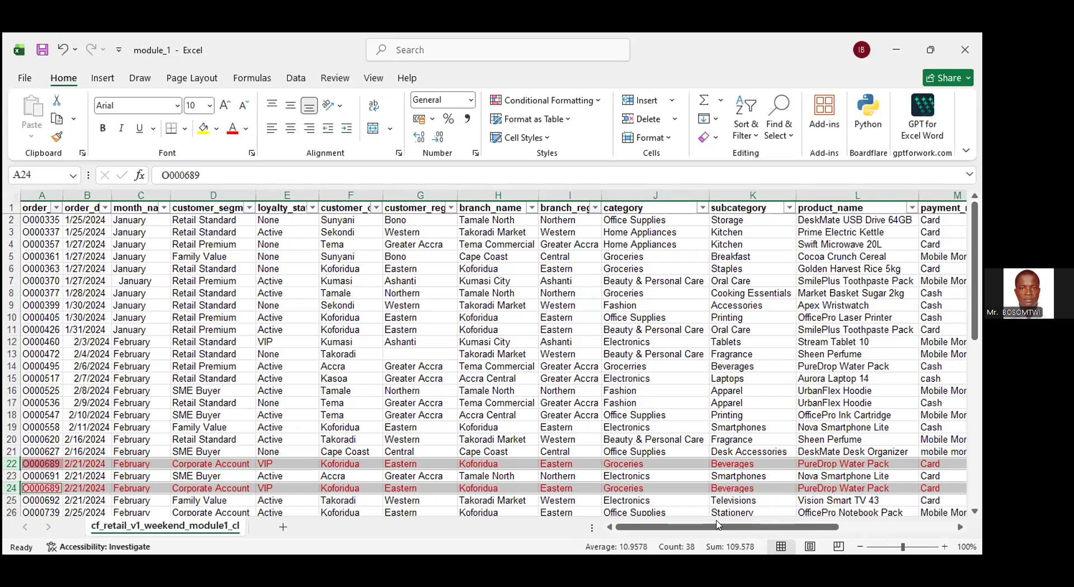
pyautogui.hscroll(6, 718, 526)
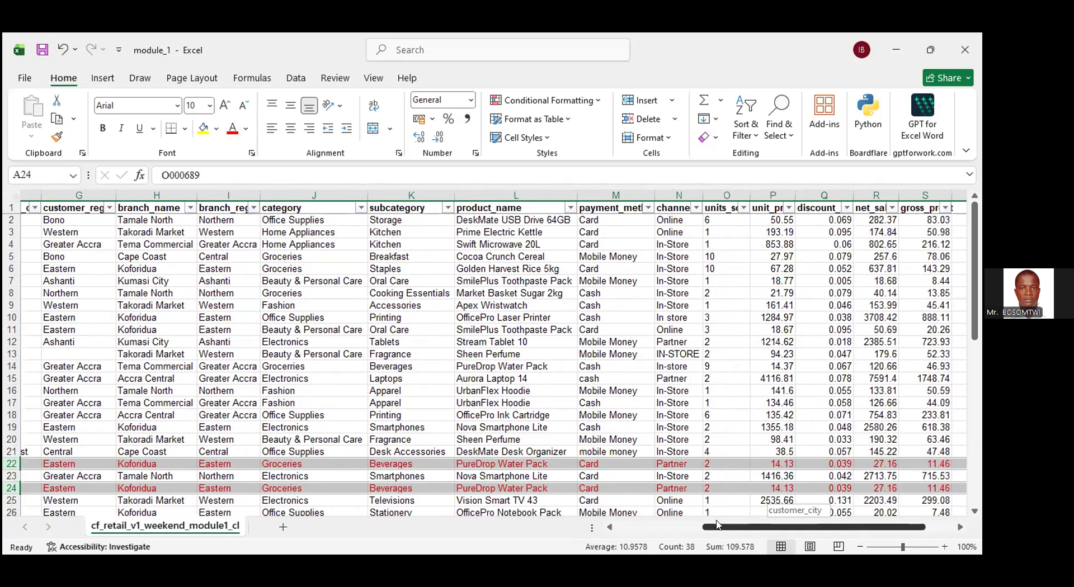
# Try to remove duplicates with only the two highlighted duplicate order rows selected.
pyautogui.hscroll(-6, 718, 526)
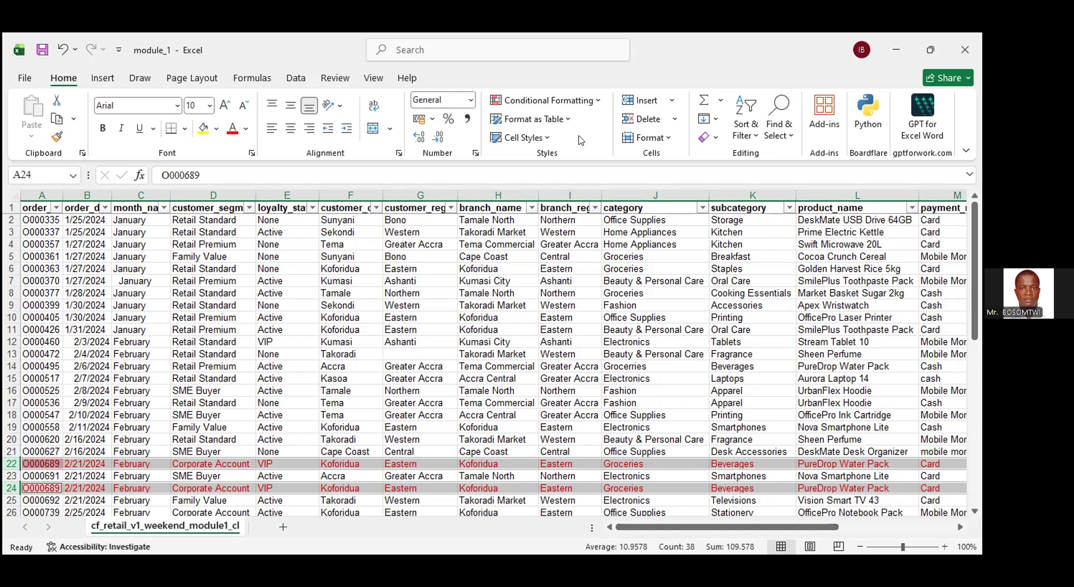
pyautogui.click(296, 78)
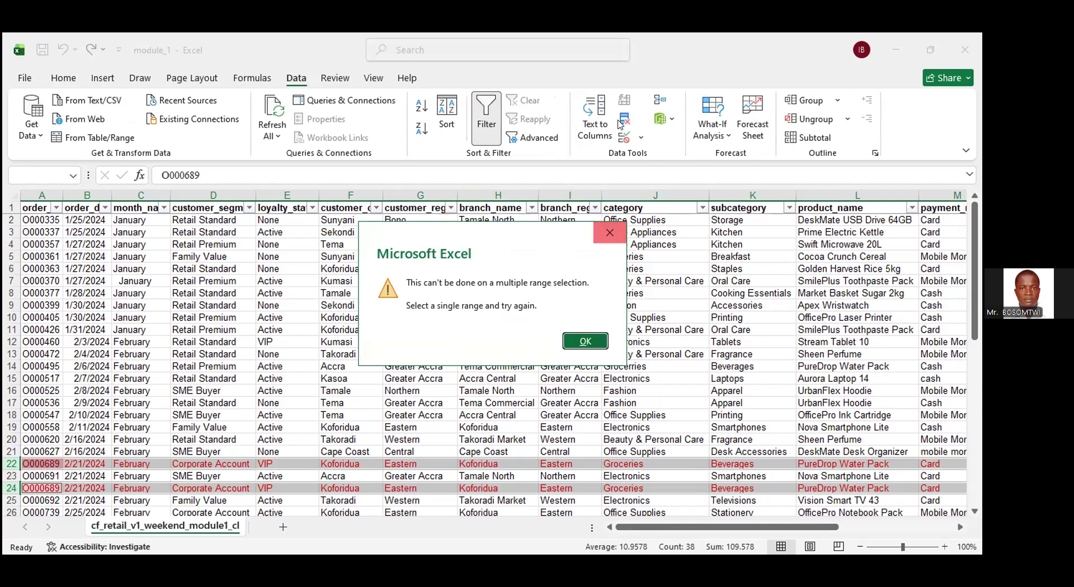
pyautogui.press('Return')
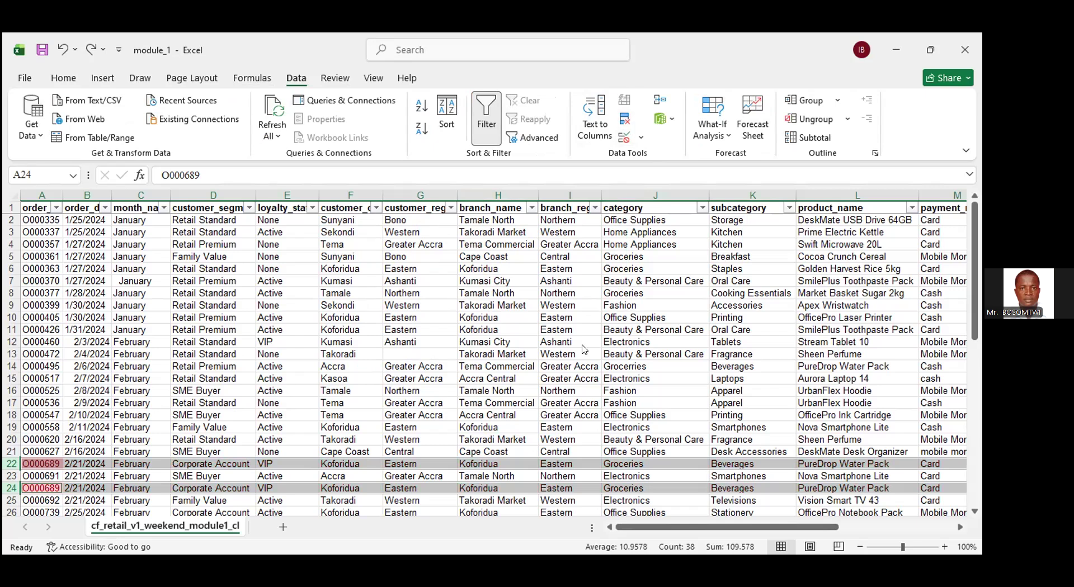
# Remove duplicate rows from the whole data table, comparing all columns from order_id to gross_profit.
pyautogui.click(287, 403)
pyautogui.click(141, 391)
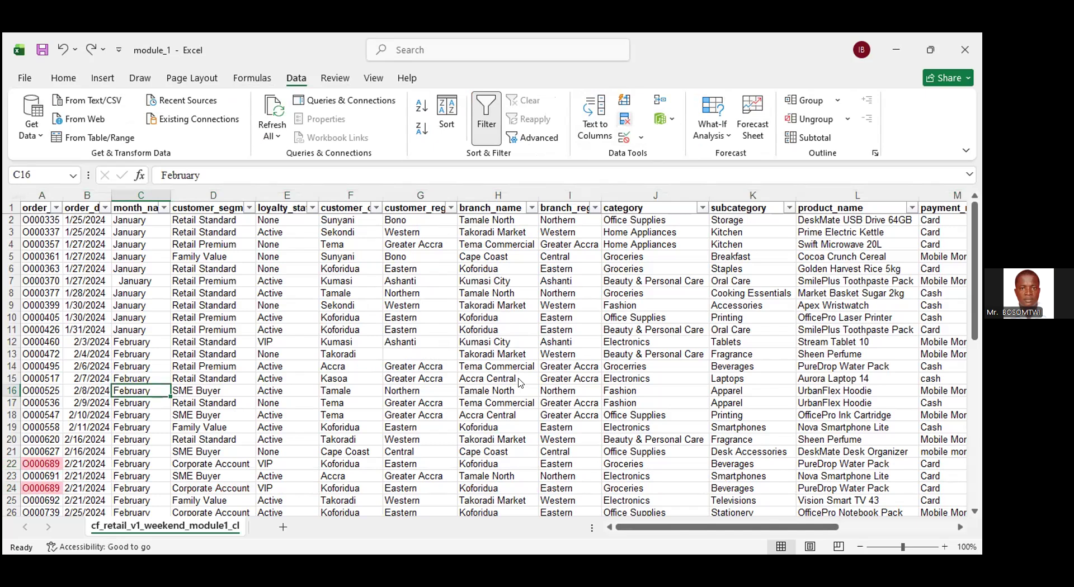
pyautogui.hotkey('ctrl', 'a')
pyautogui.hotkey('alt', 'a')
pyautogui.press('m')
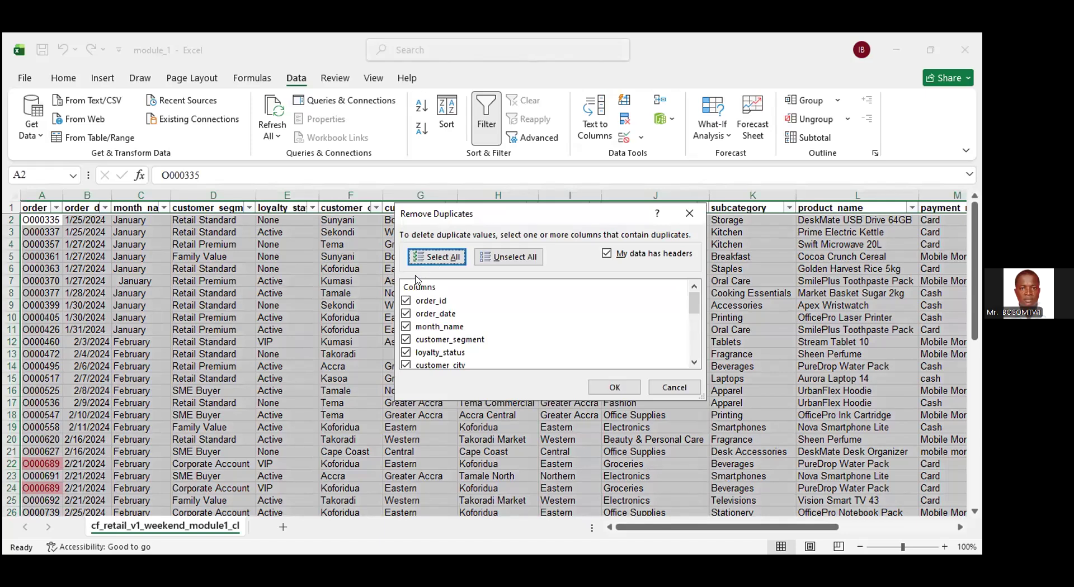
pyautogui.click(407, 303)
pyautogui.click(437, 257)
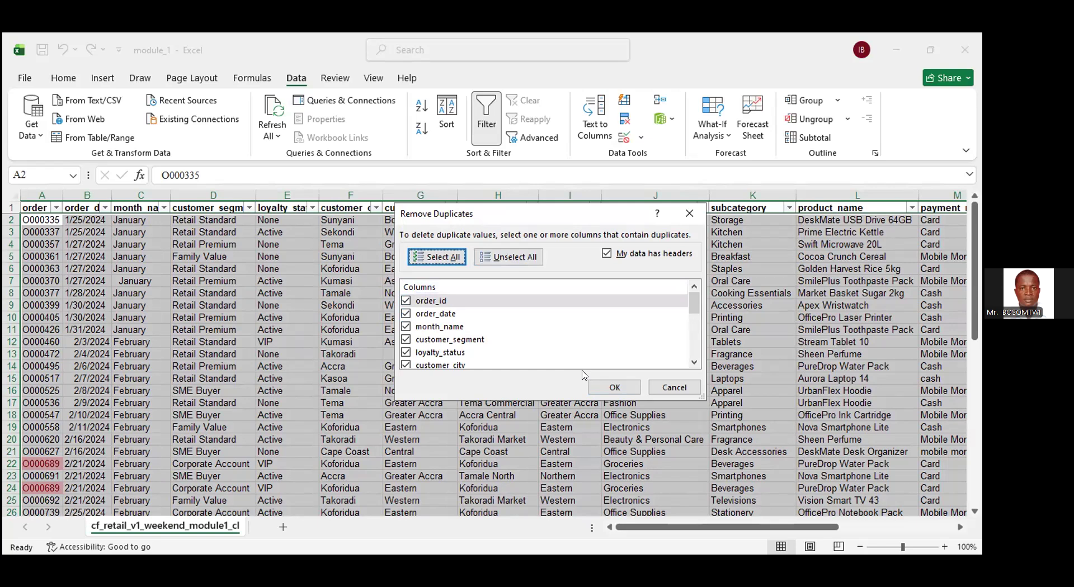
pyautogui.scroll(-5, 615, 387)
pyautogui.scroll(-1, 614, 387)
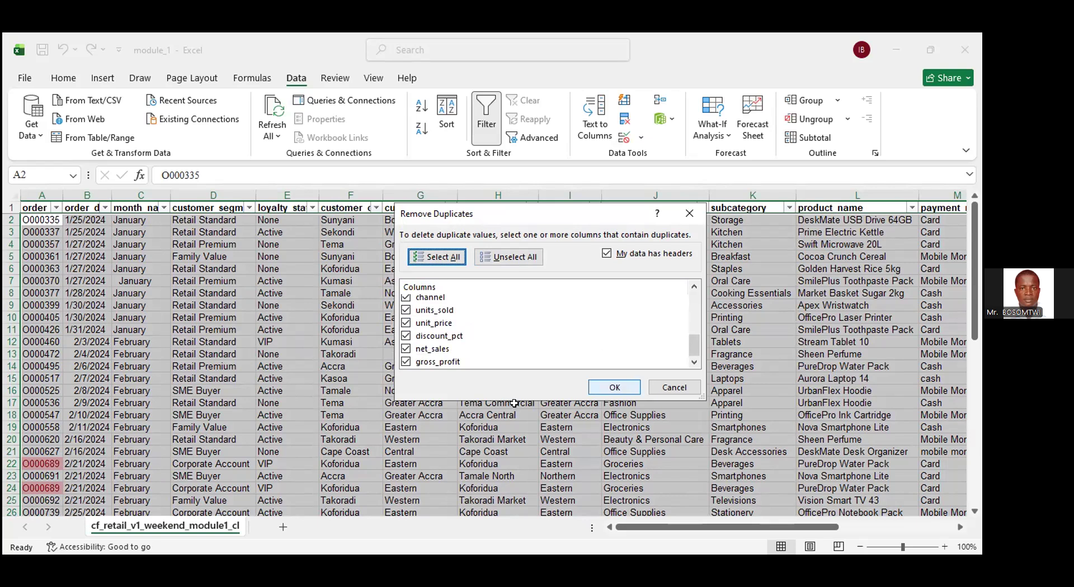
pyautogui.click(614, 387)
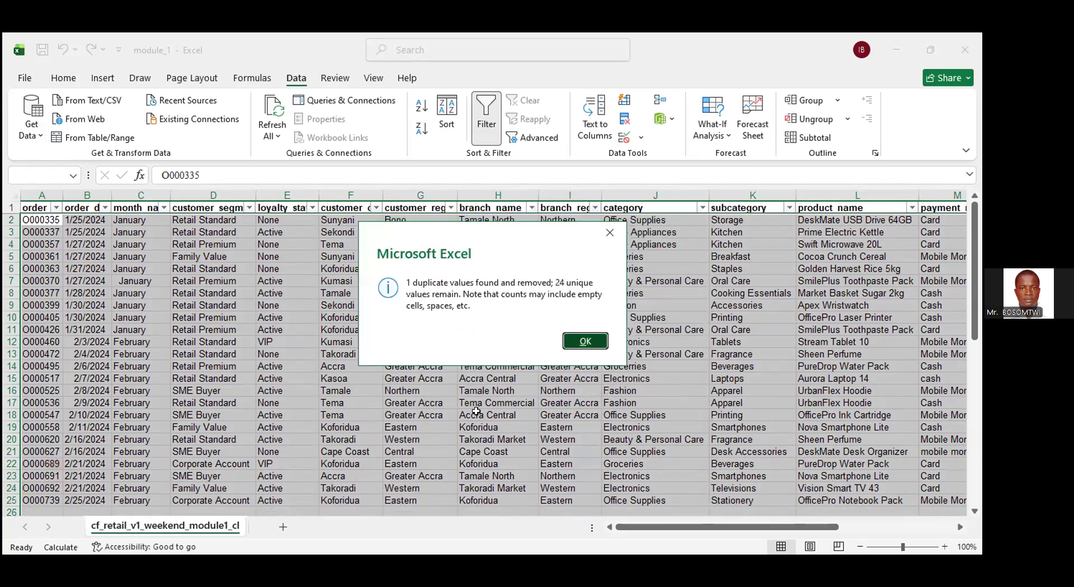
pyautogui.click(585, 341)
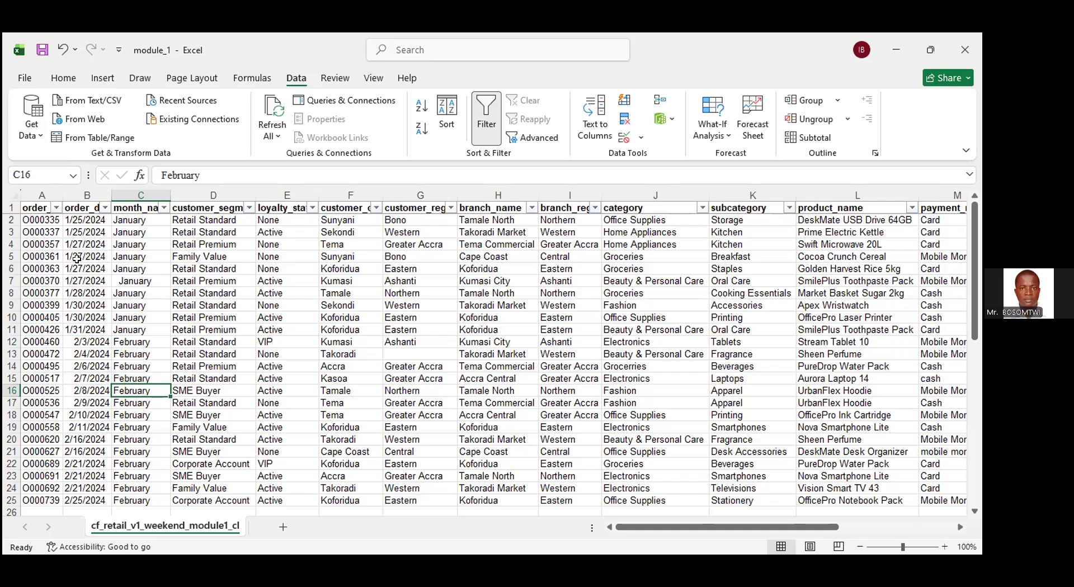
# Preview a Duplicate Values highlight with light red fill and dark red text across the whole table, and discard it.
pyautogui.click(79, 292)
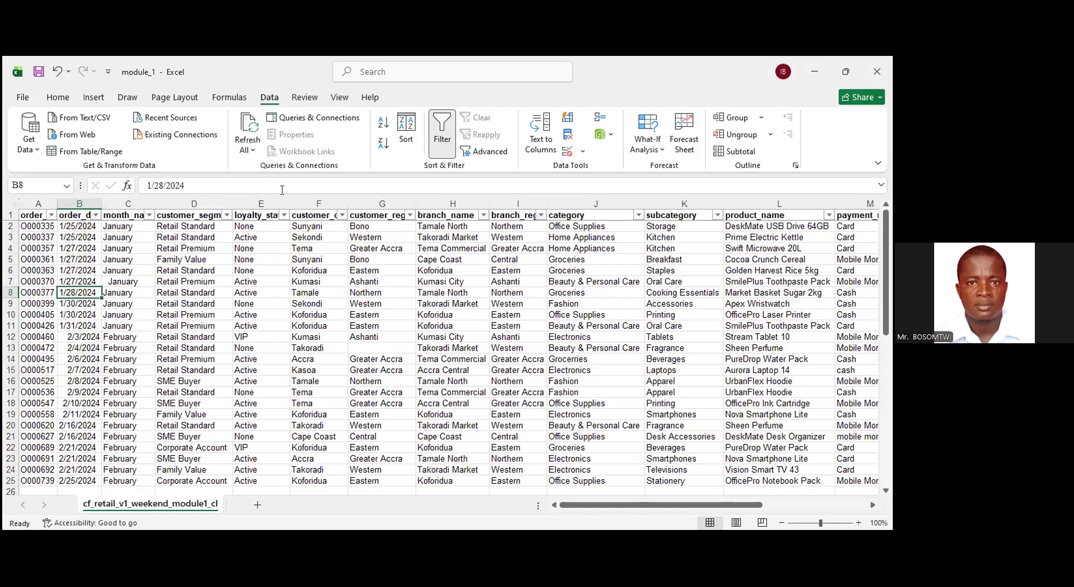
pyautogui.click(57, 98)
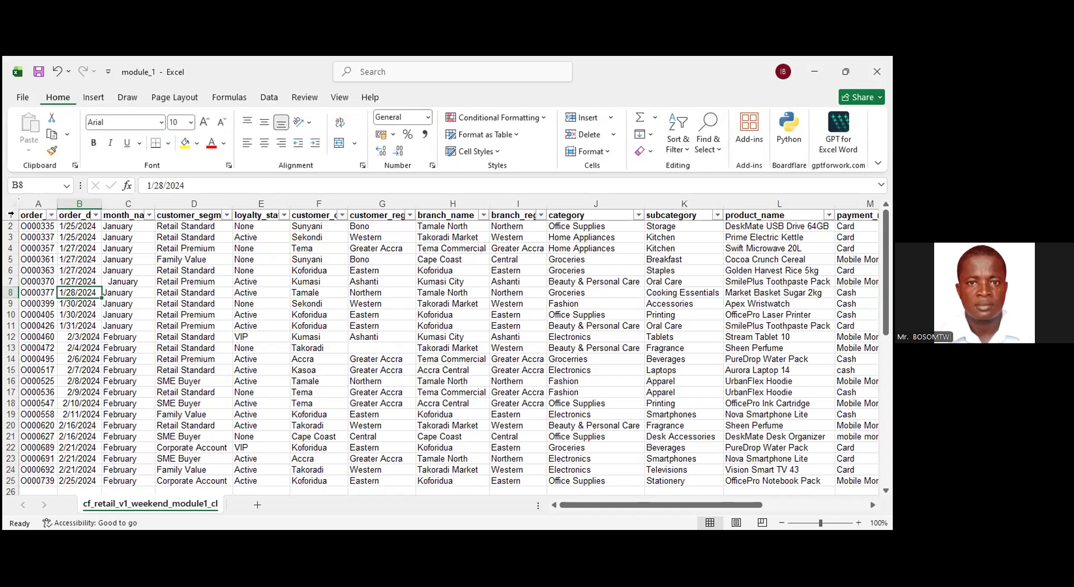
pyautogui.press('Left')
pyautogui.press('Up')
pyautogui.press('Up')
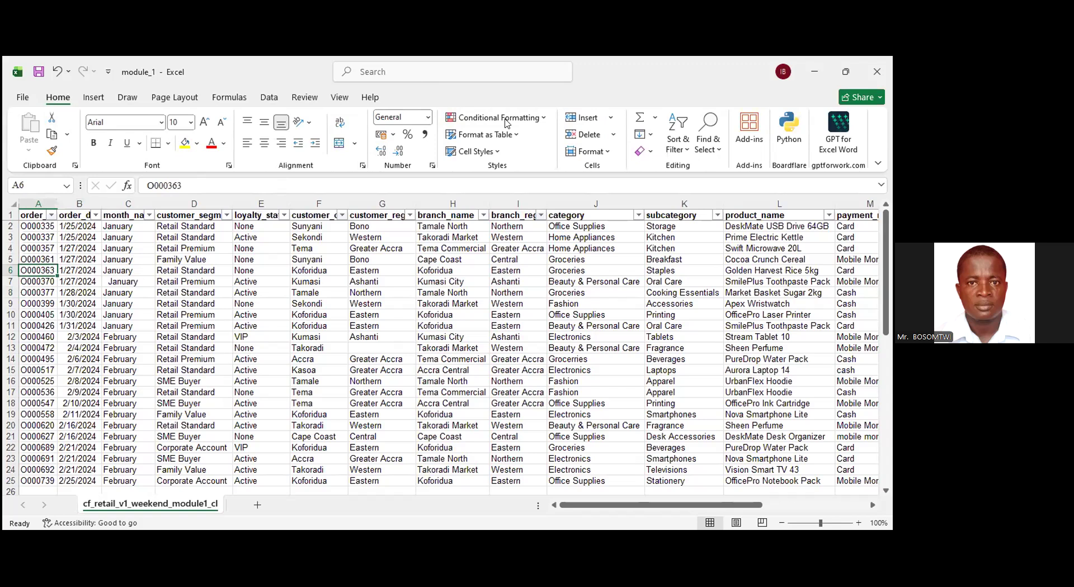
pyautogui.press('Up')
pyautogui.press('Up')
pyautogui.press('Up')
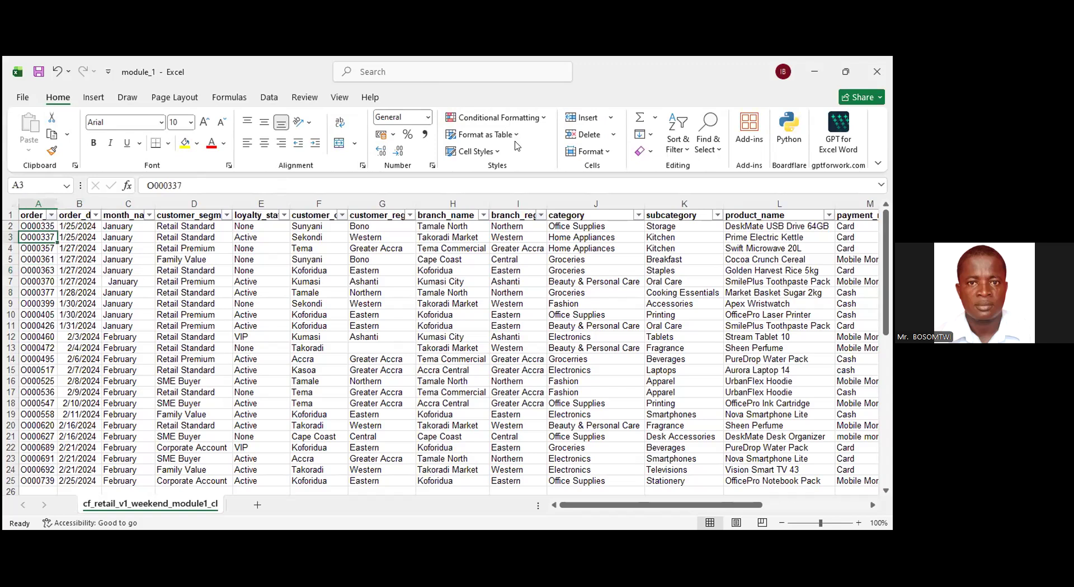
pyautogui.hotkey('ctrl', 'a')
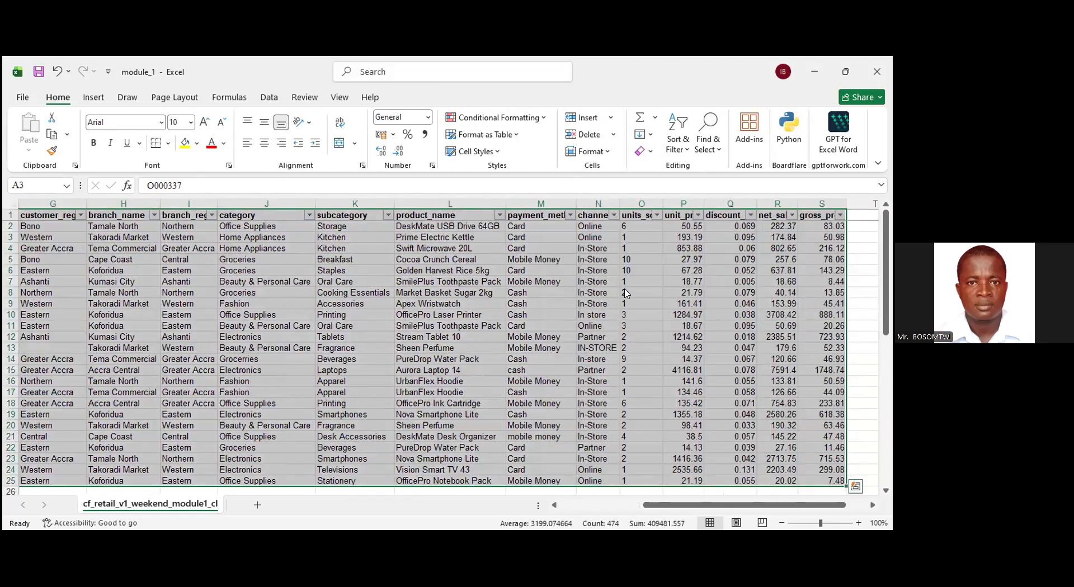
pyautogui.click(496, 117)
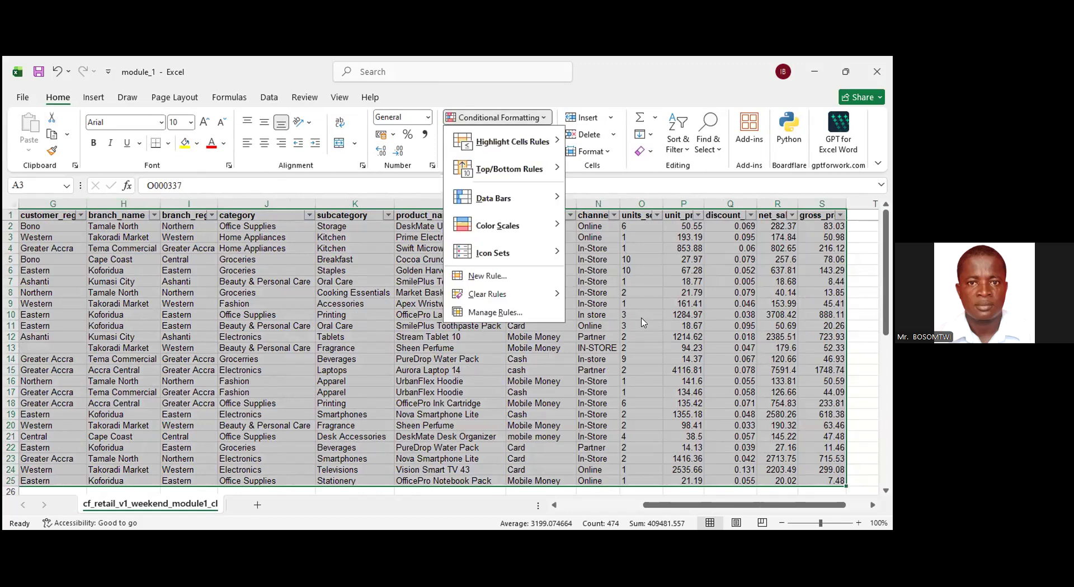
pyautogui.press('Right')
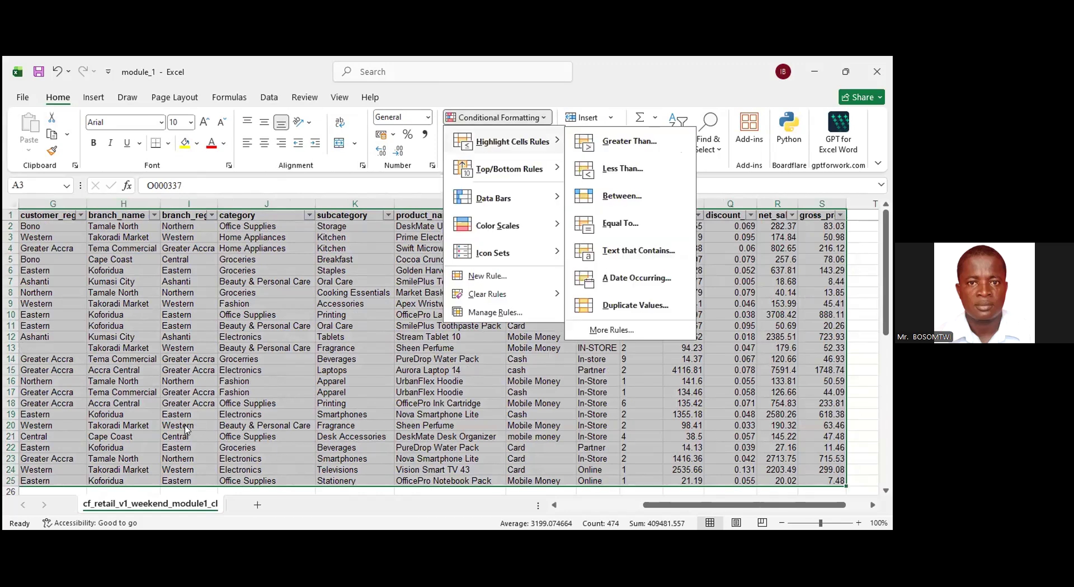
pyautogui.press('Down')
pyautogui.press('Down')
pyautogui.press('Down')
pyautogui.press('Down')
pyautogui.press('Down')
pyautogui.press('Down')
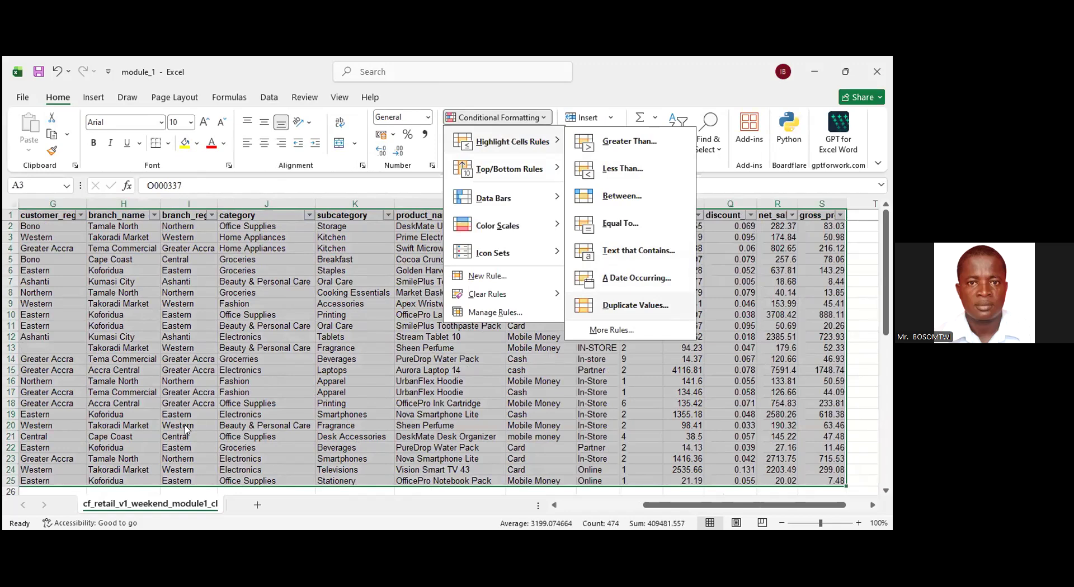
pyautogui.press('Return')
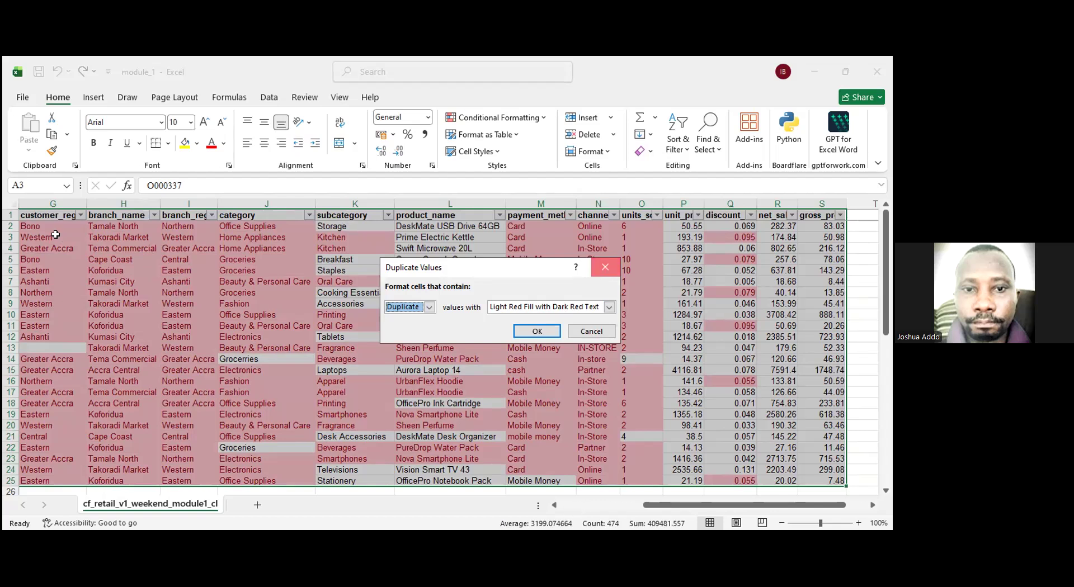
pyautogui.press('Escape')
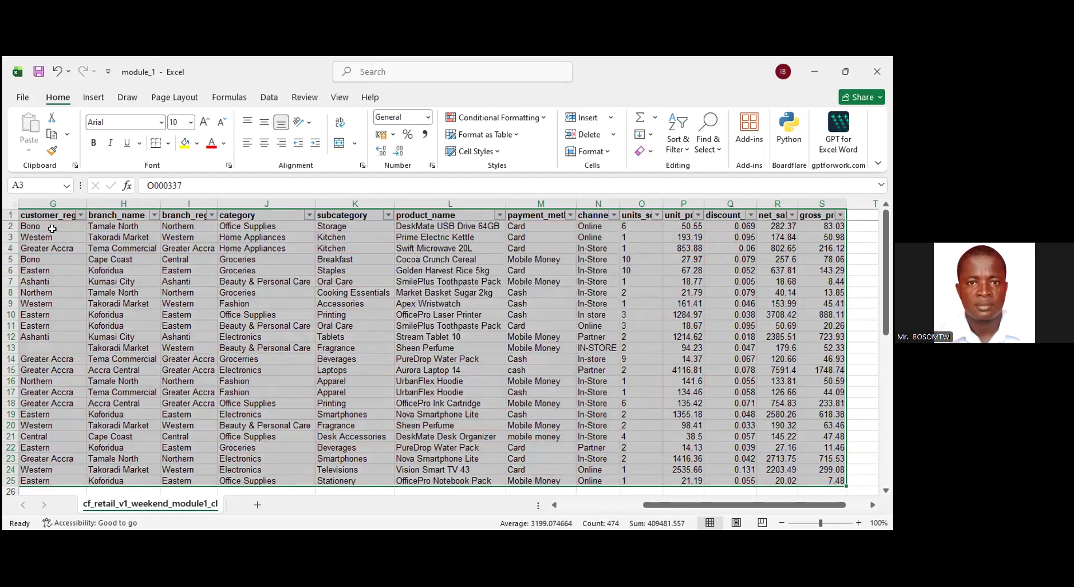
pyautogui.hscroll(-3, 48, 224)
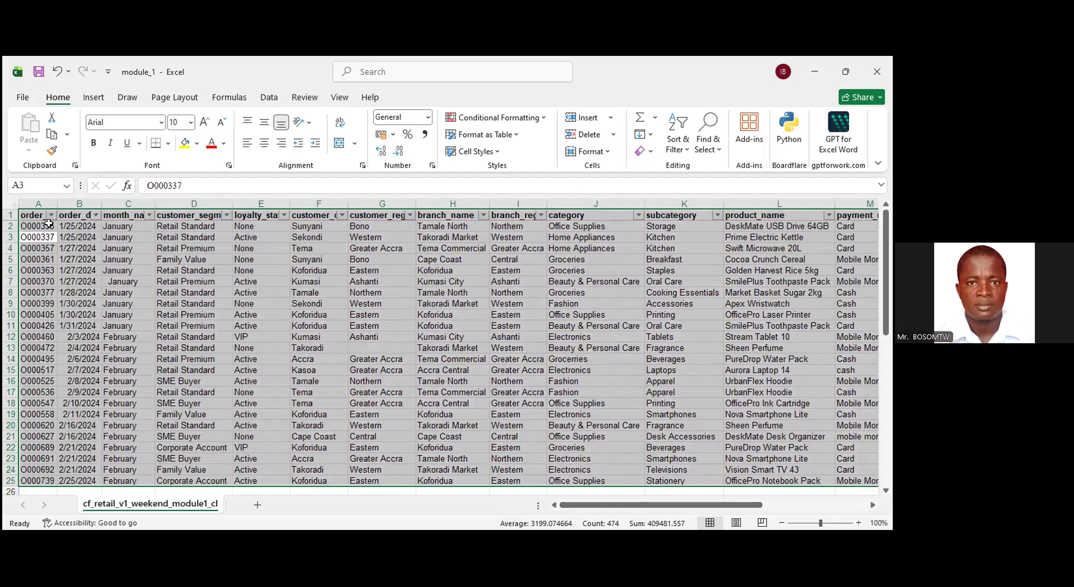
pyautogui.click(49, 224)
pyautogui.hotkey('ctrl', 'shift', 'Down')
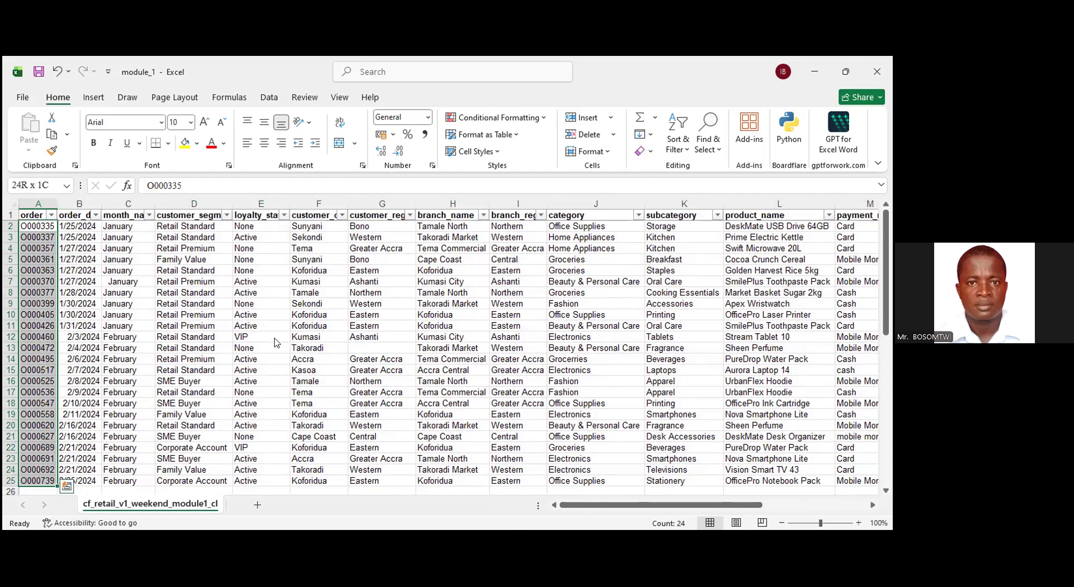
pyautogui.hotkey('alt', 'h')
pyautogui.press('l')
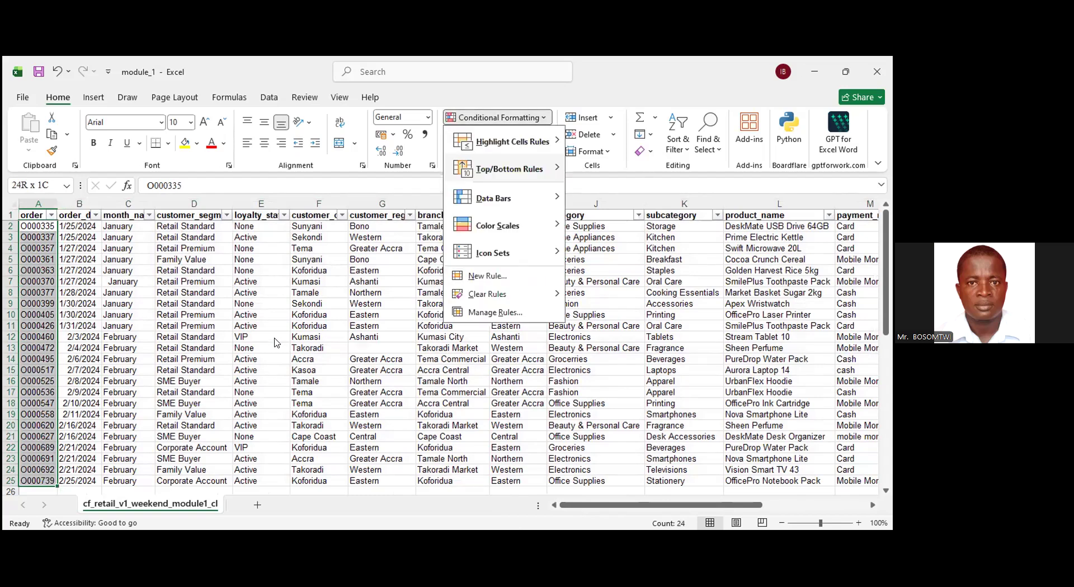
pyautogui.press('h')
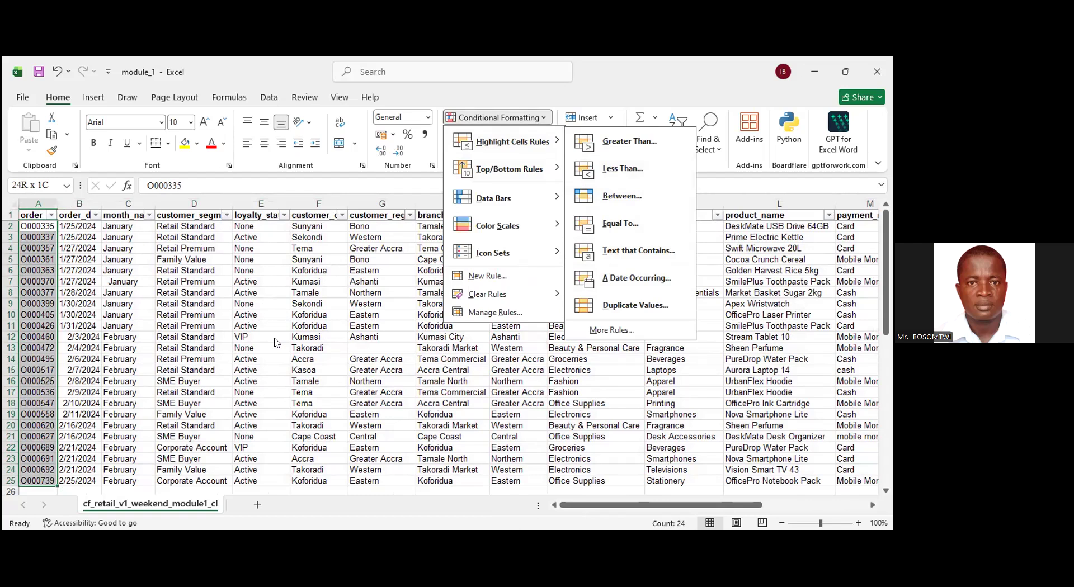
pyautogui.press('Escape')
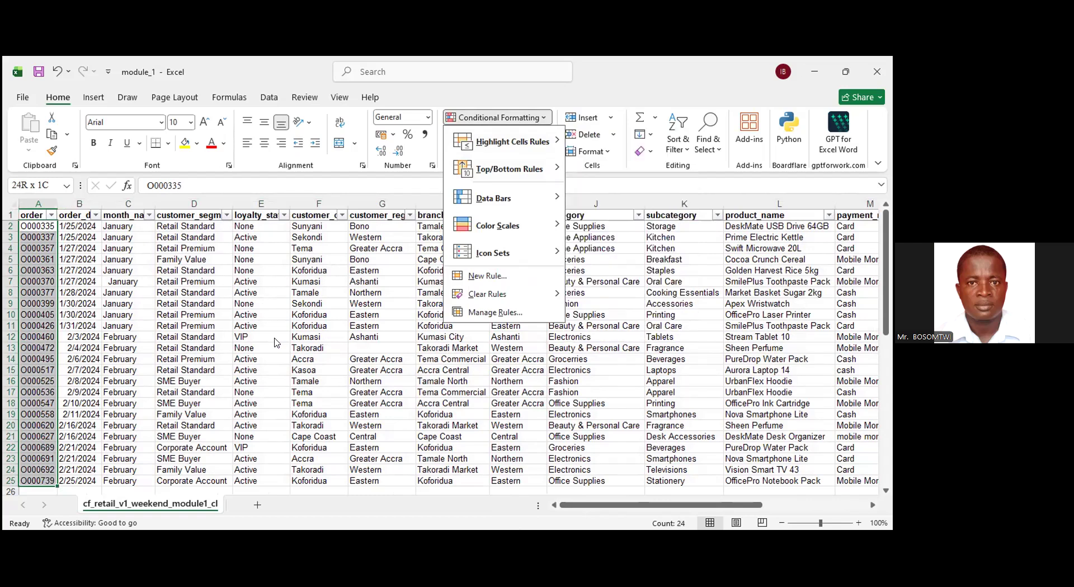
pyautogui.click(385, 374)
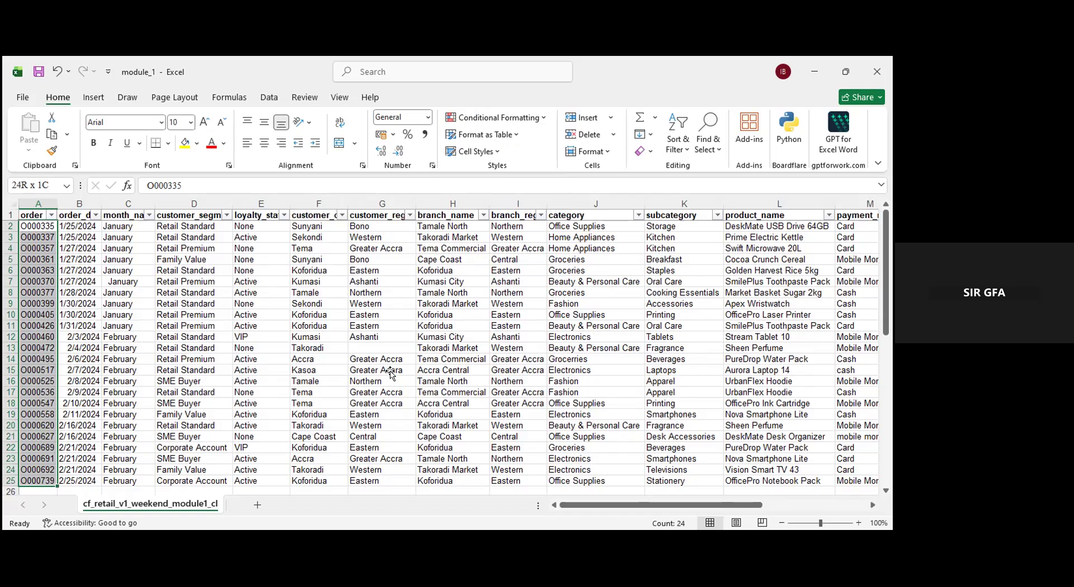
pyautogui.click(391, 377)
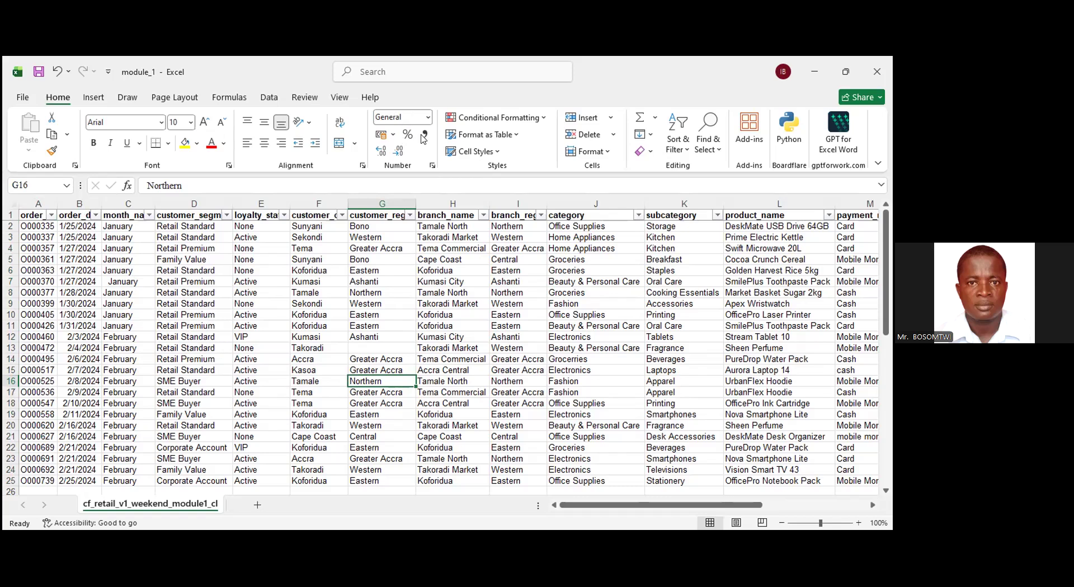
# Format the order_date values in B2:B25 as Date with type *14/03/2012 and locale English (Guernsey).
pyautogui.hotkey('ctrl', 'Home')
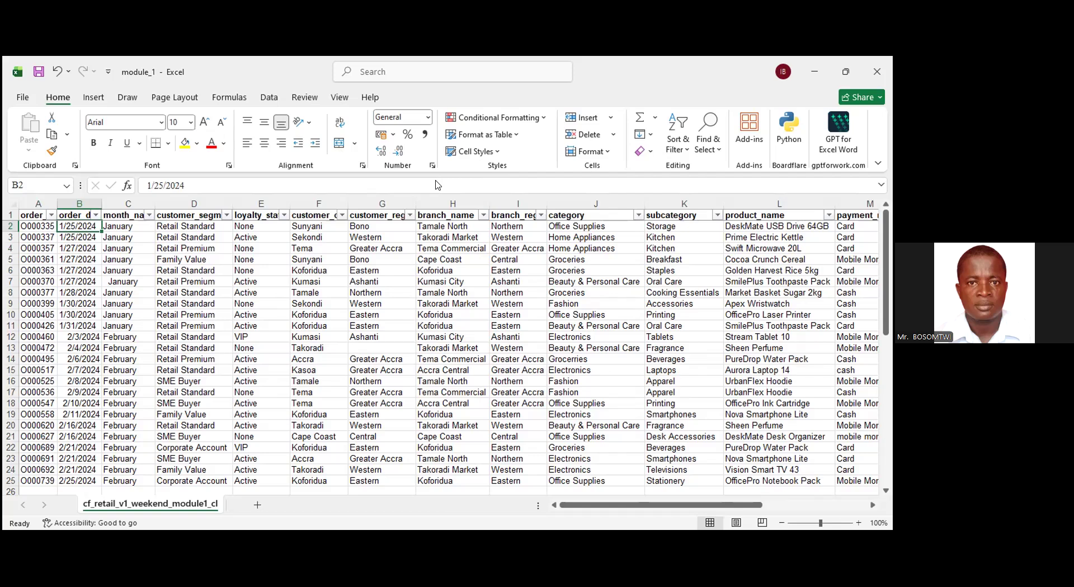
pyautogui.hotkey('ctrl', 'shift', 'Down')
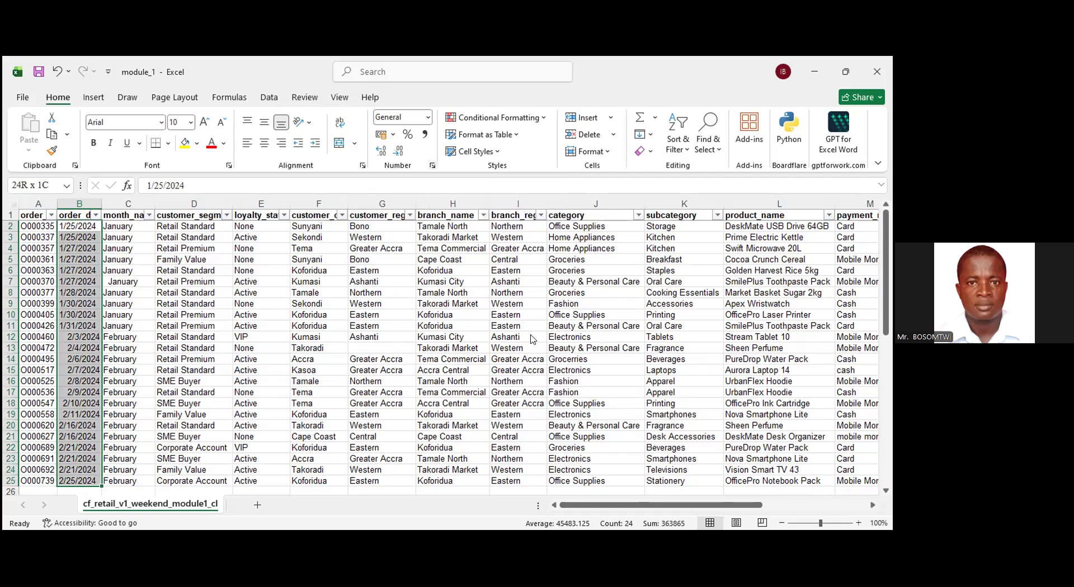
pyautogui.hotkey('ctrl', '1')
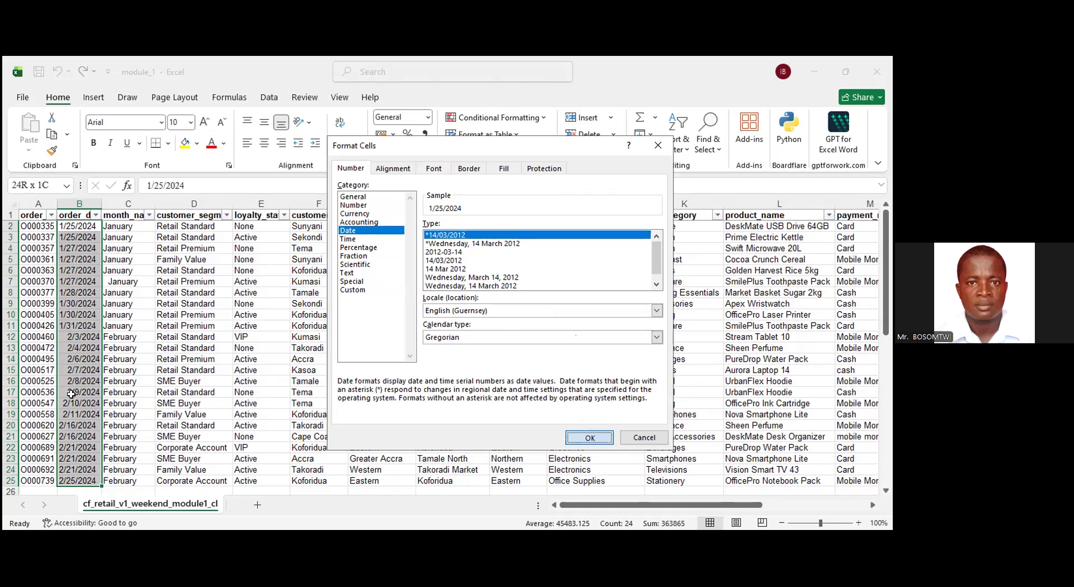
# Check the formatted order_date values and inspect the column's filter list for entries not grouped as dates, without applying a filter.
pyautogui.scroll(-1, 82, 262)
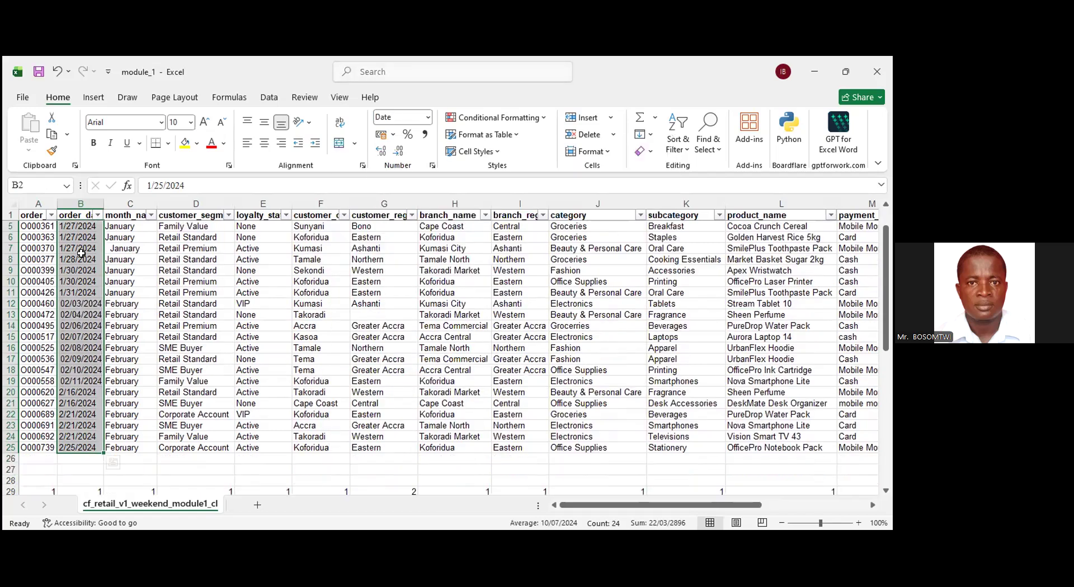
pyautogui.scroll(-2, 87, 282)
pyautogui.scroll(3, 87, 282)
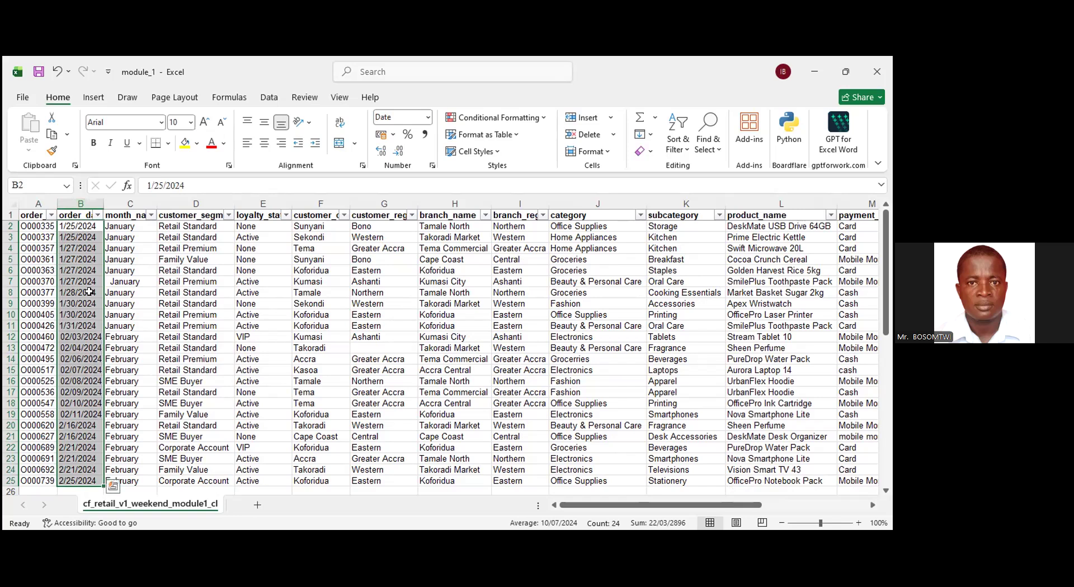
pyautogui.scroll(-1, 73, 365)
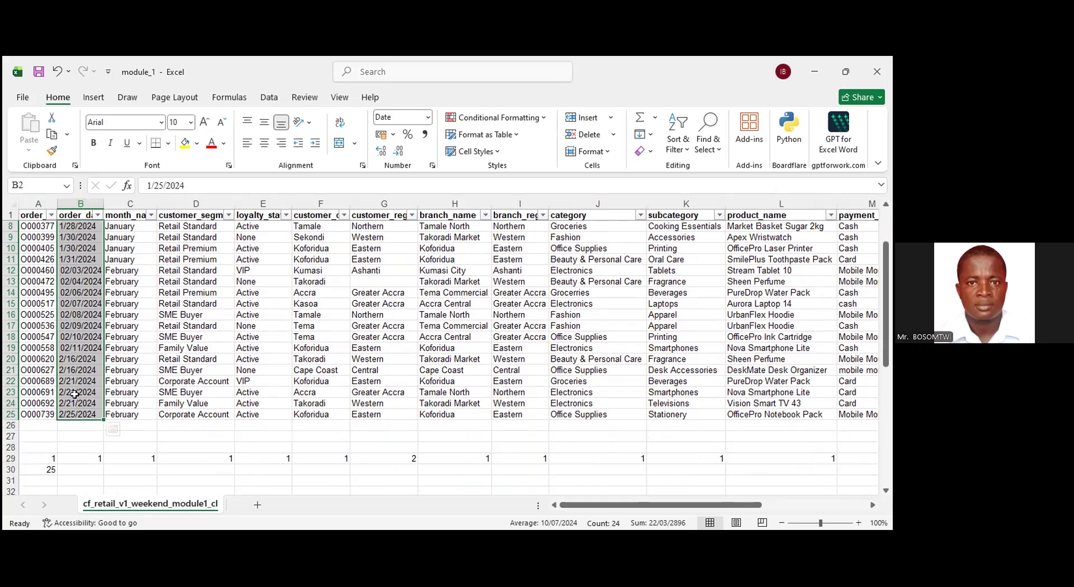
pyautogui.scroll(1, 79, 397)
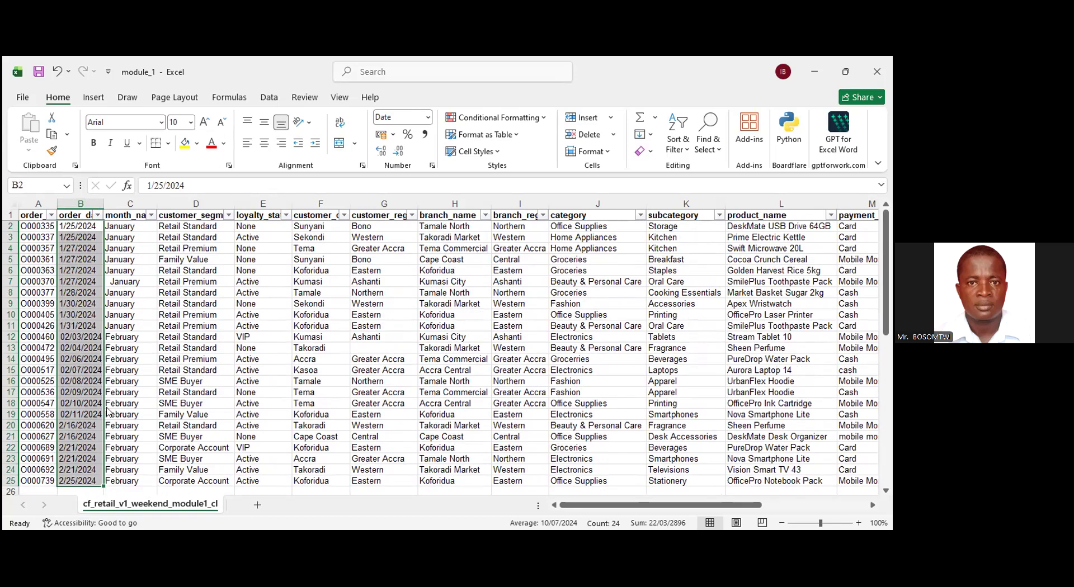
pyautogui.hotkey('alt', 'Down')
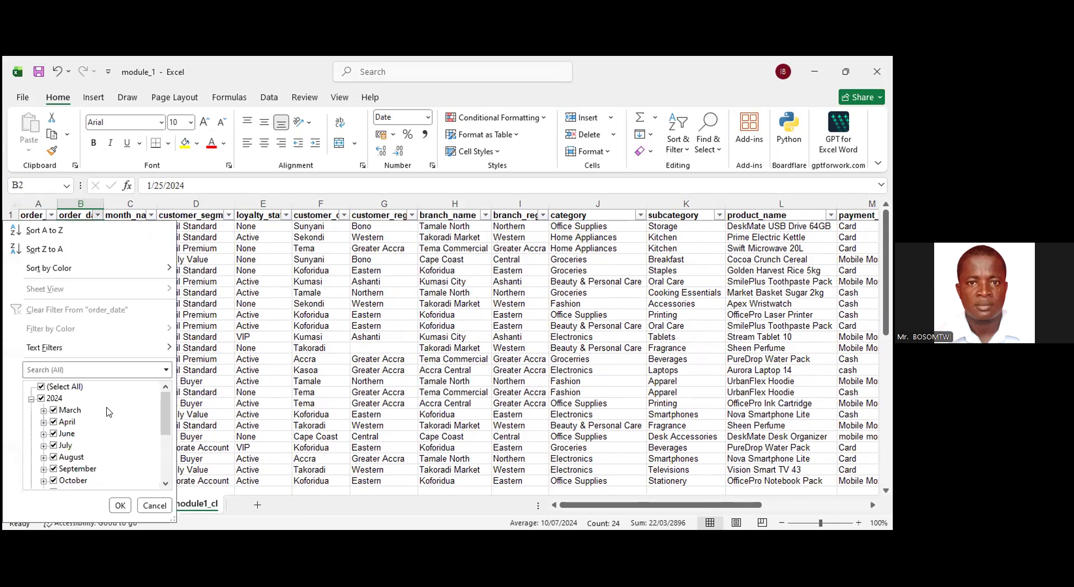
pyautogui.scroll(-3, 109, 413)
pyautogui.scroll(3, 109, 413)
pyautogui.scroll(-3, 92, 444)
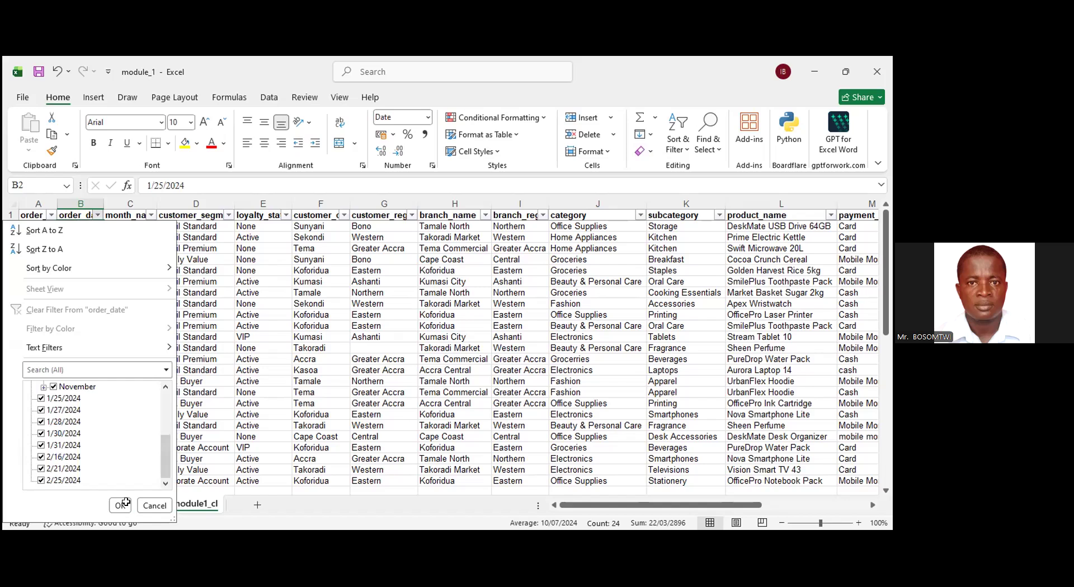
pyautogui.scroll(2, 126, 348)
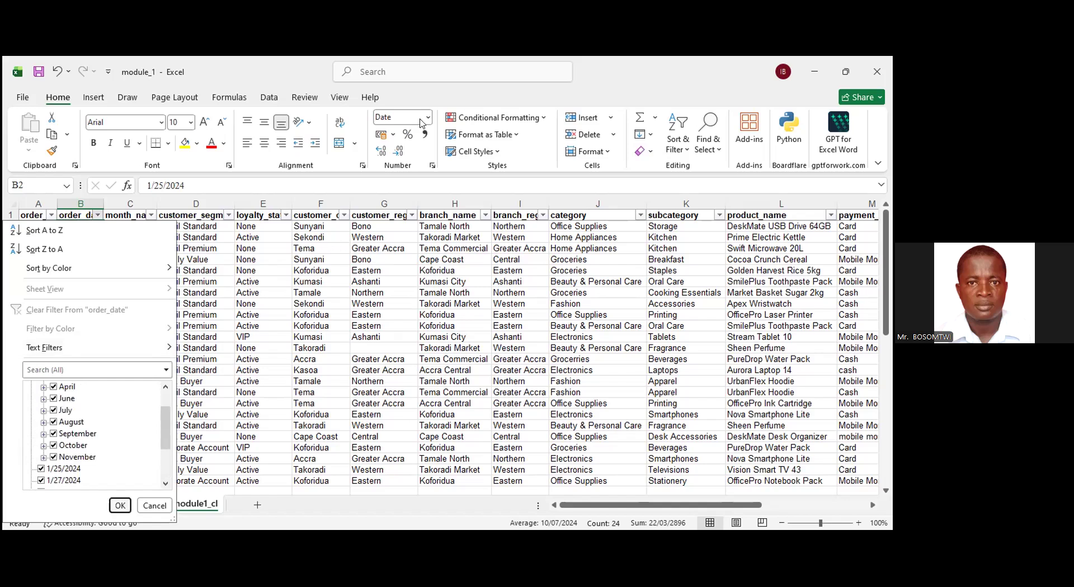
pyautogui.press('Escape')
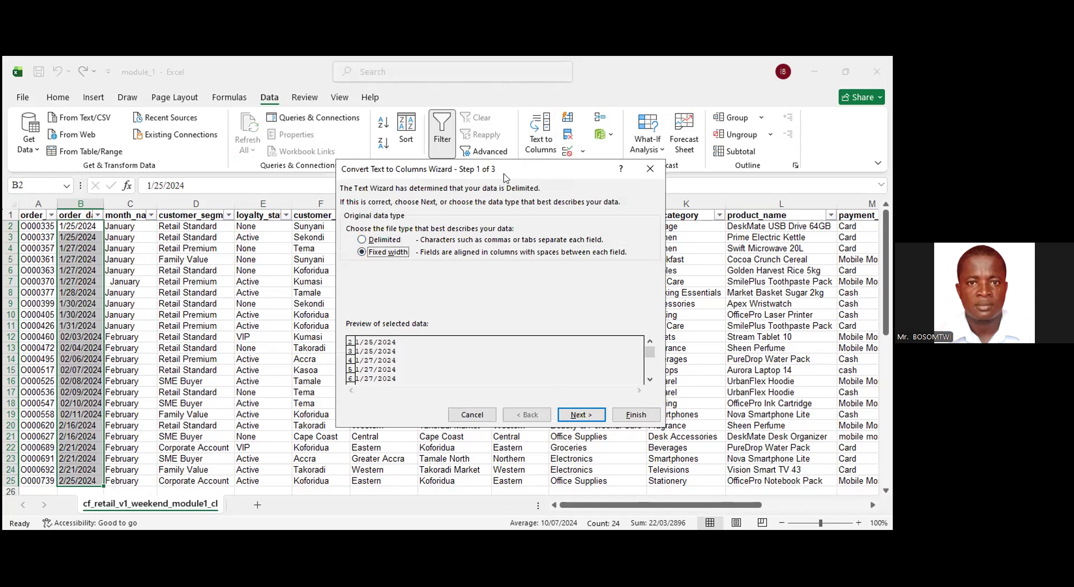
# Convert the order_date values with fixed-width Text to Columns, using the MDY date format and destination $B$2.
pyautogui.press('Return')
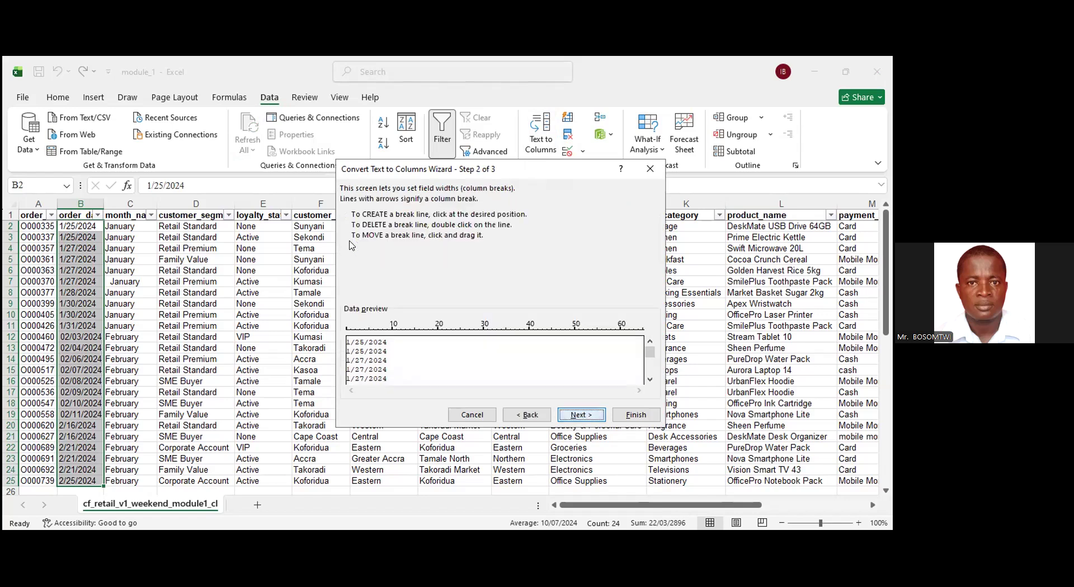
pyautogui.press('Return')
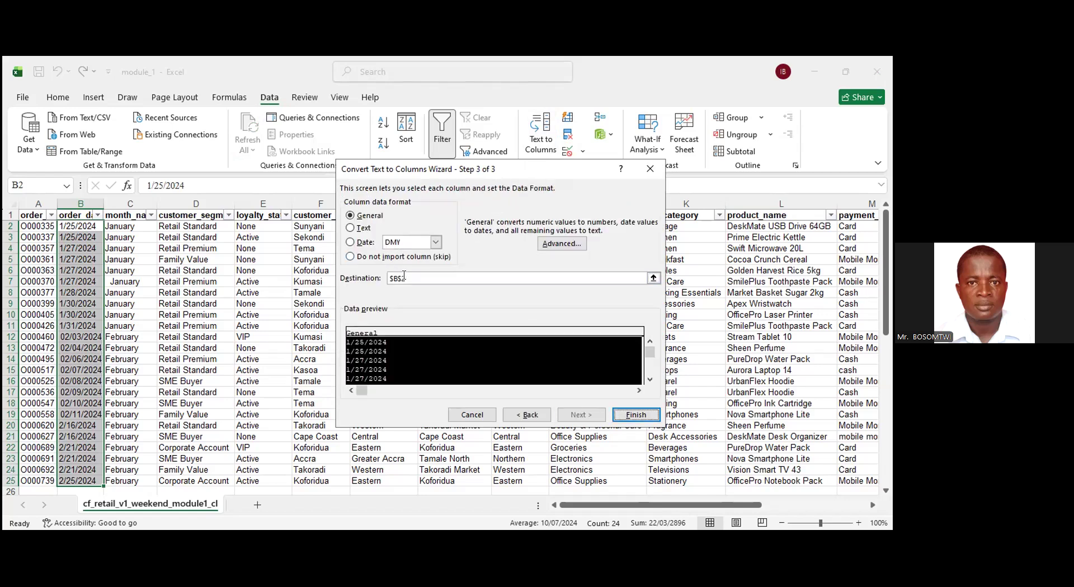
pyautogui.hotkey('alt', 'd')
pyautogui.click(436, 242)
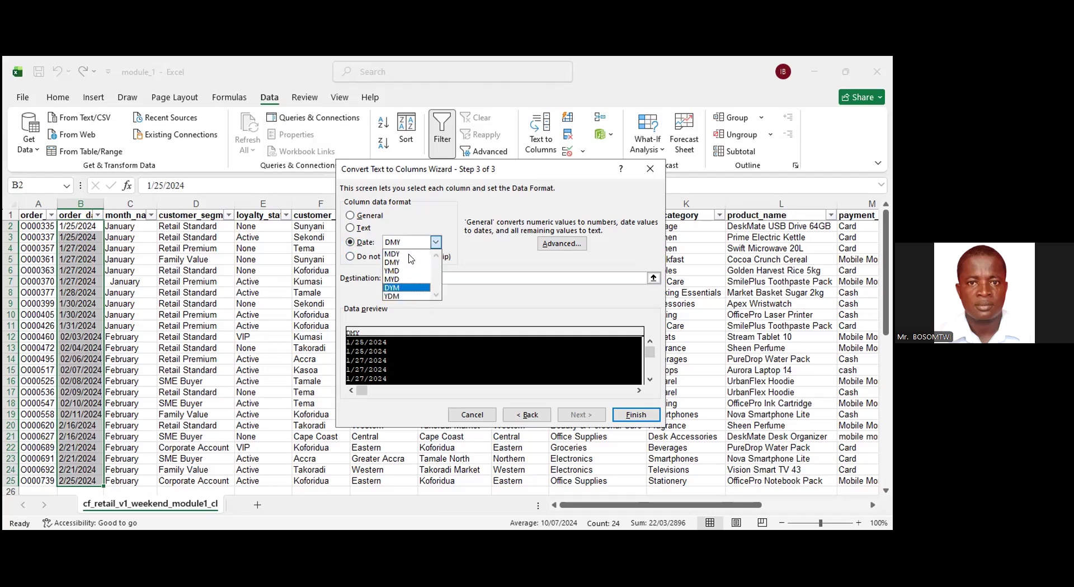
pyautogui.click(644, 417)
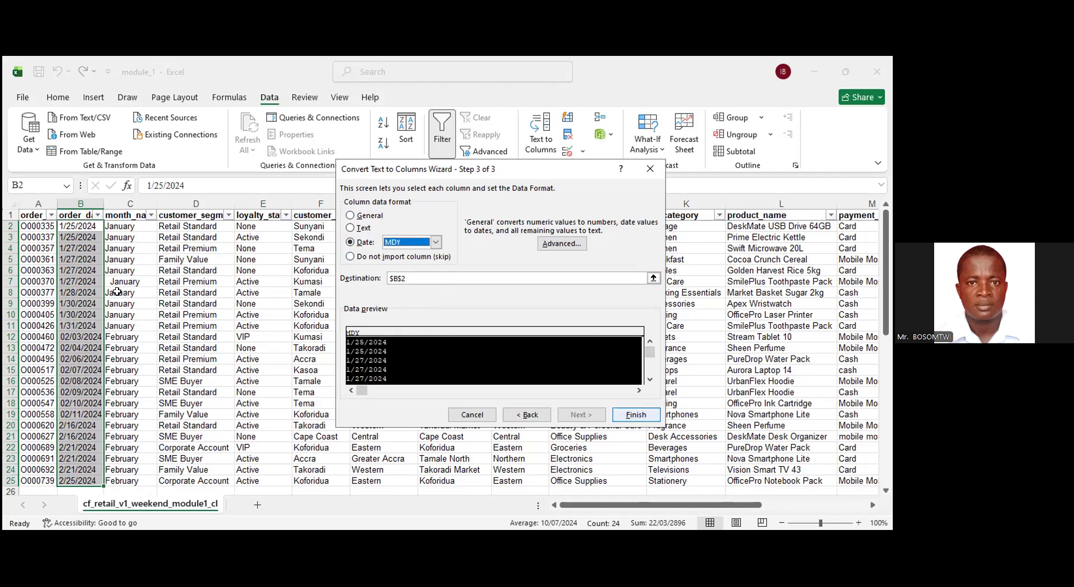
pyautogui.press('Return')
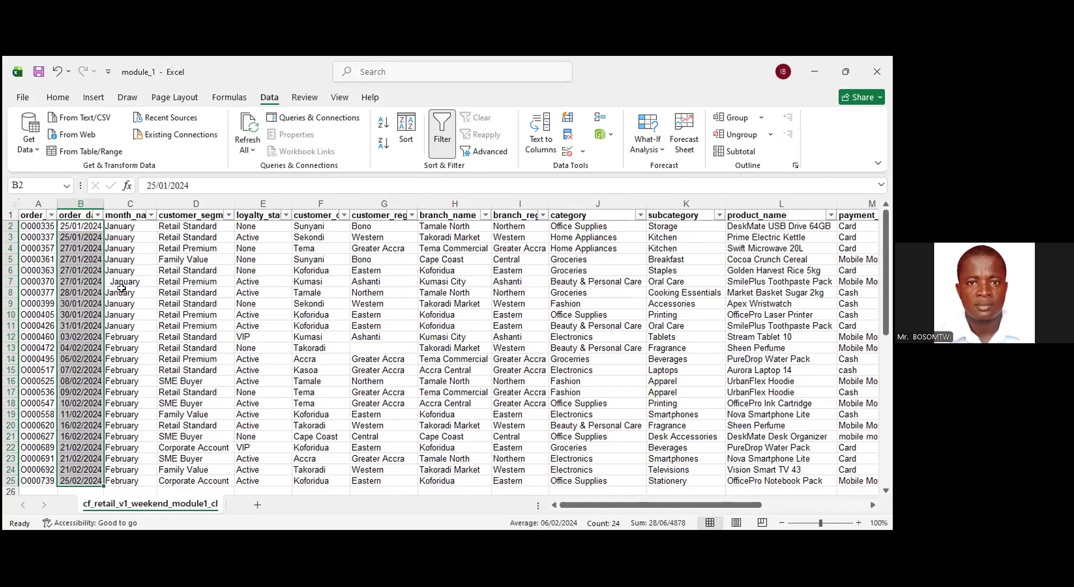
pyautogui.scroll(-1, 121, 288)
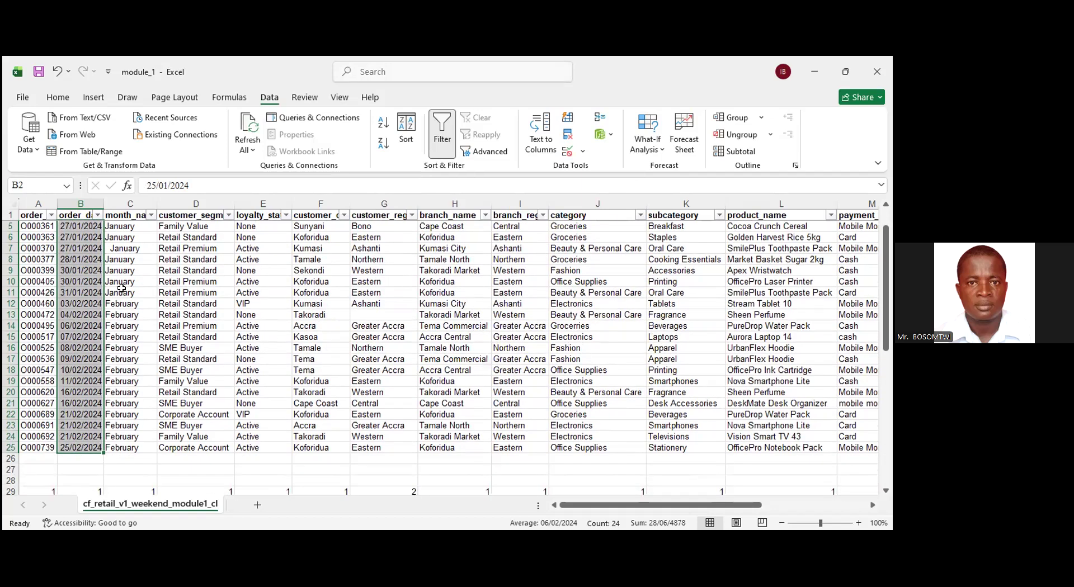
pyautogui.scroll(1, 121, 288)
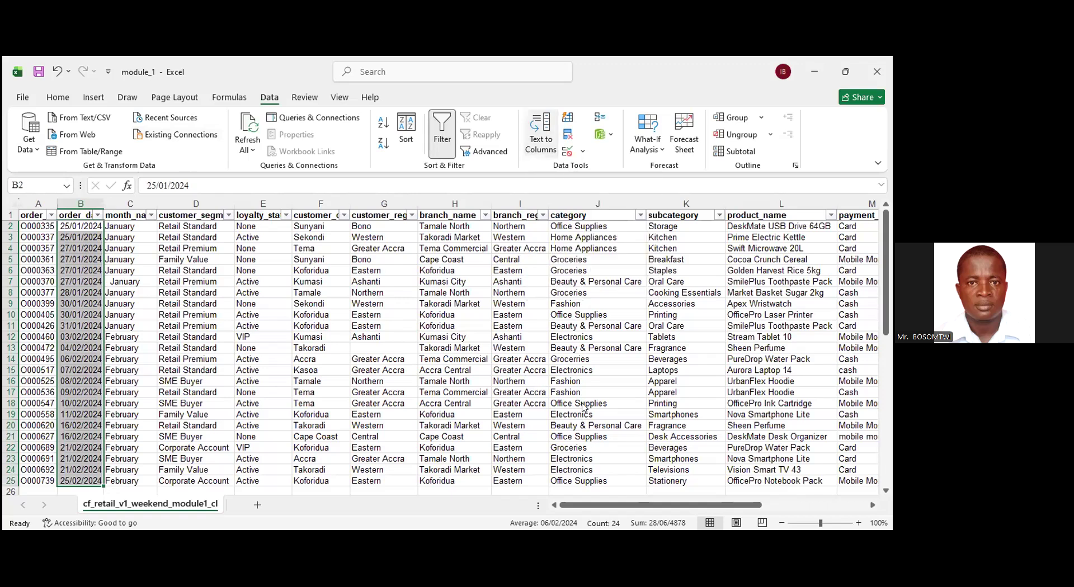
# Run fixed-width Text to Columns on the order_date values again with the DMY date format and destination $B$2.
pyautogui.press('Down')
pyautogui.press('Return')
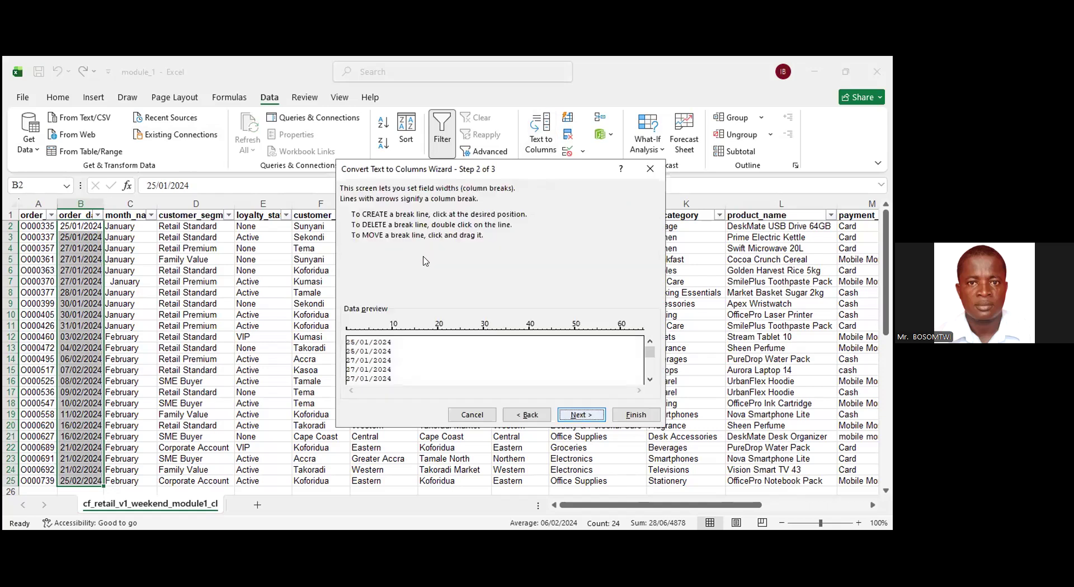
pyautogui.press('Return')
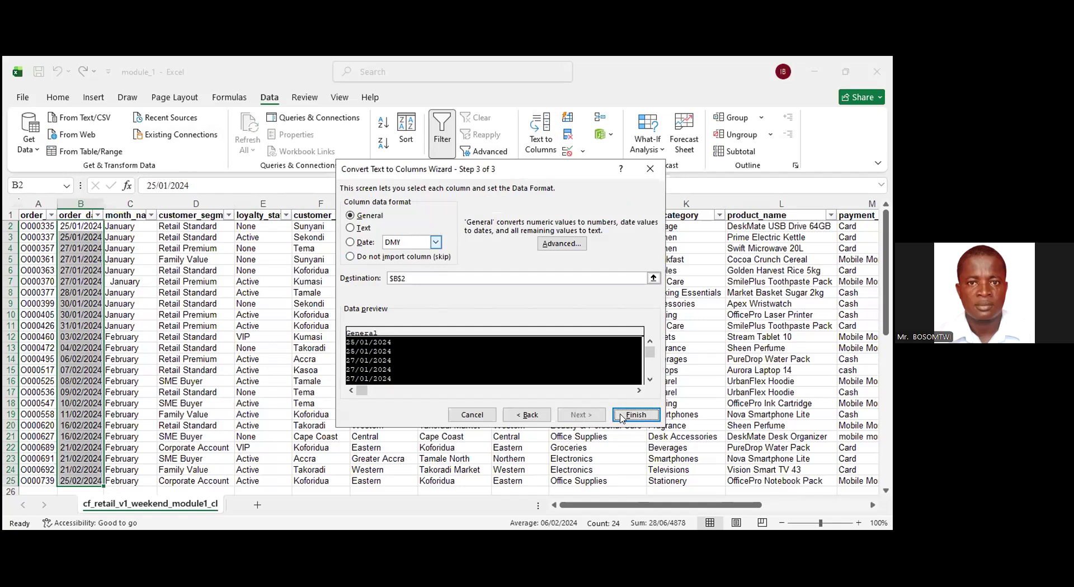
pyautogui.click(435, 242)
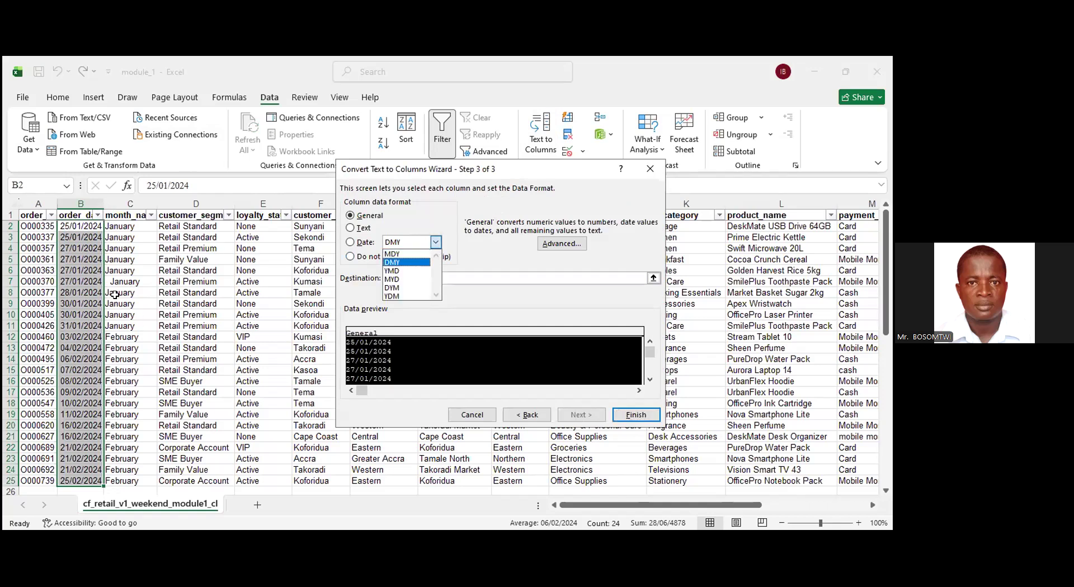
pyautogui.press('Return')
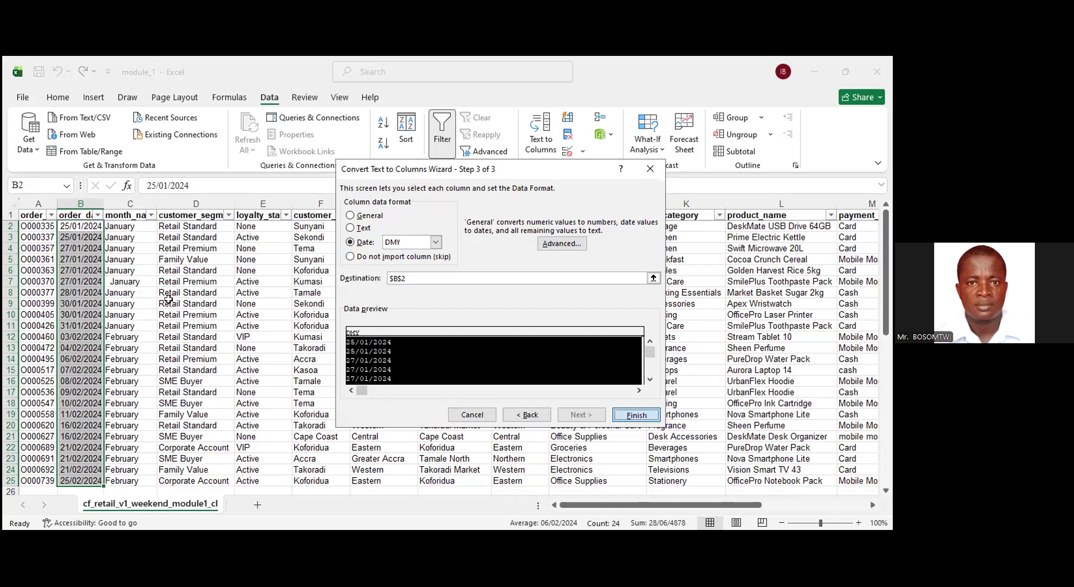
pyautogui.press('Return')
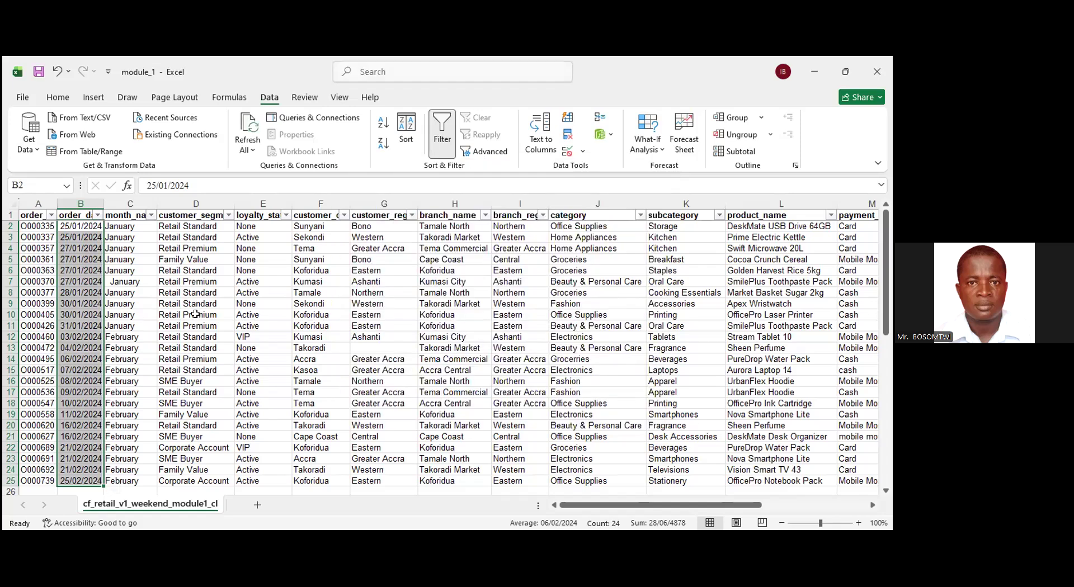
# Review the converted order_date values down the table and how the column's filter list groups them by year and month.
pyautogui.scroll(-3, 188, 314)
pyautogui.scroll(3, 188, 313)
pyautogui.scroll(-3, 94, 220)
pyautogui.scroll(-3, 96, 220)
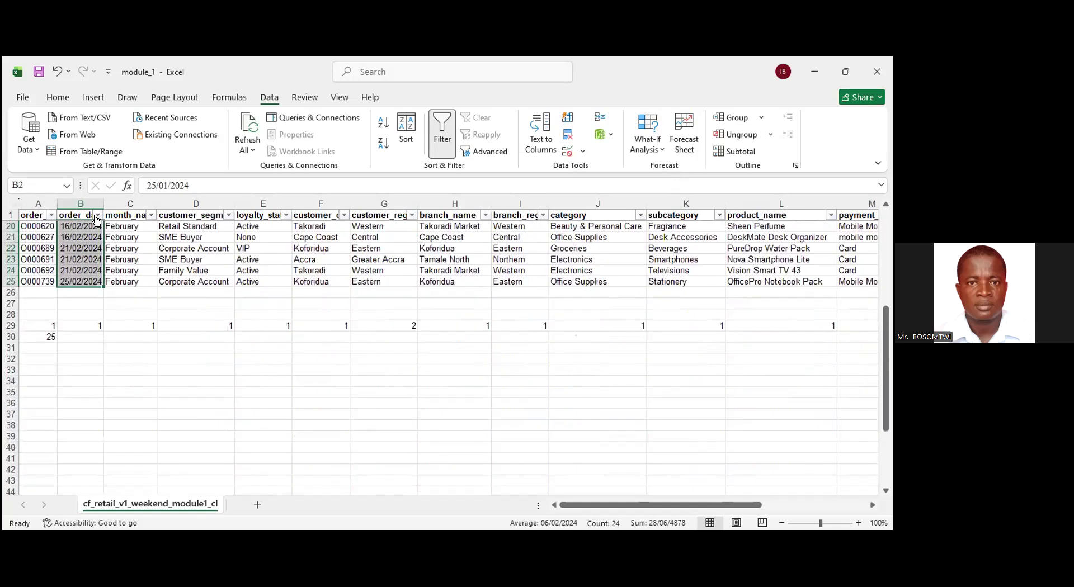
pyautogui.scroll(6, 95, 219)
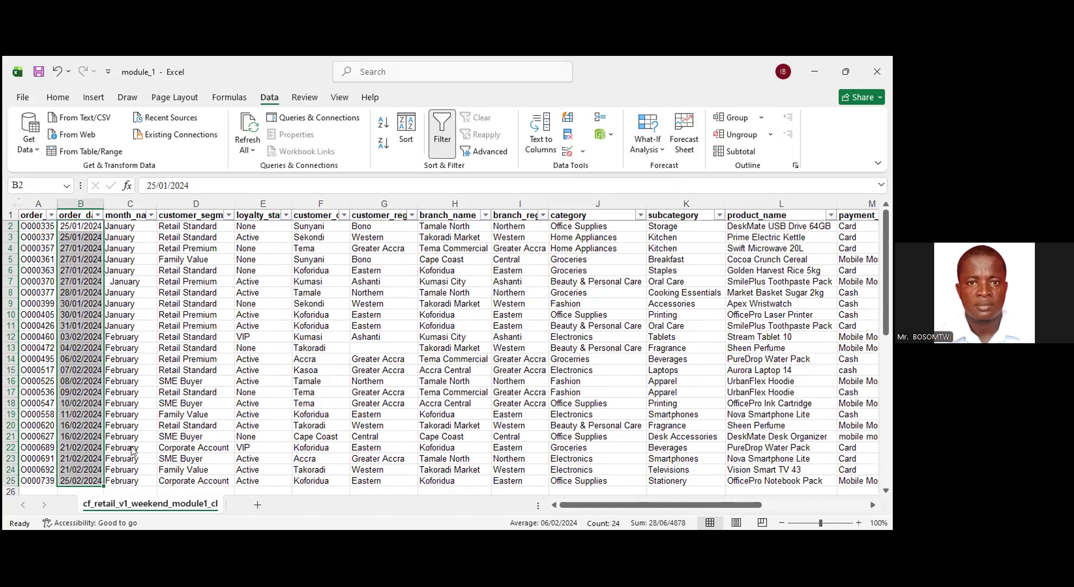
pyautogui.hotkey('alt', 'Down')
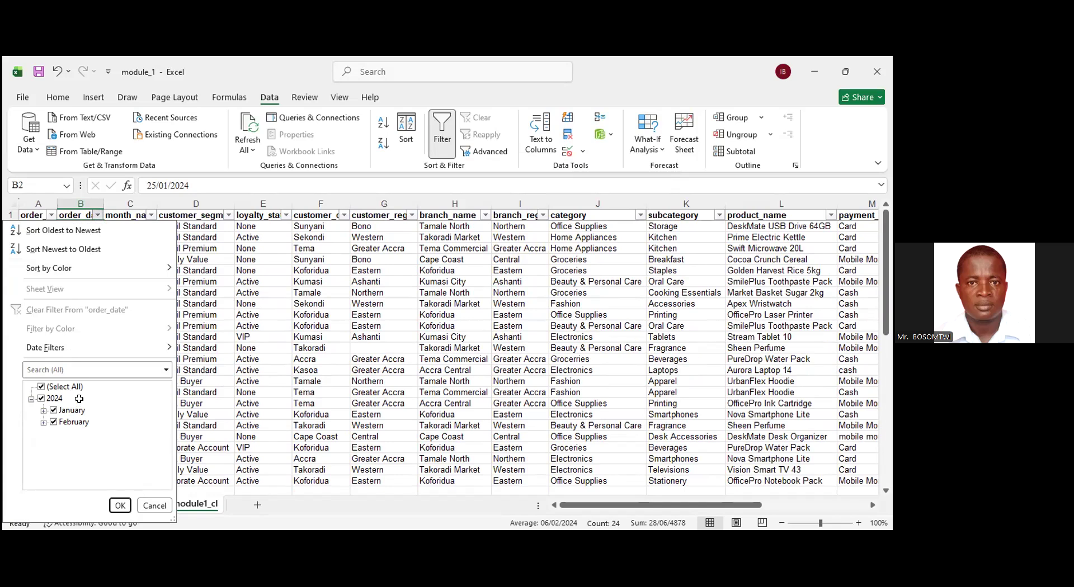
pyautogui.press('Escape')
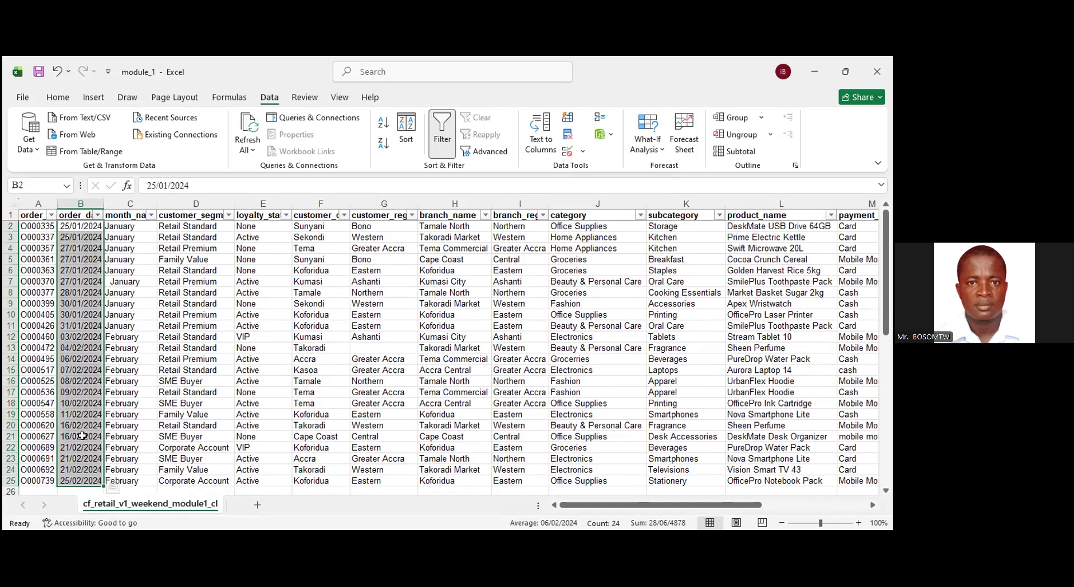
pyautogui.scroll(-1, 82, 435)
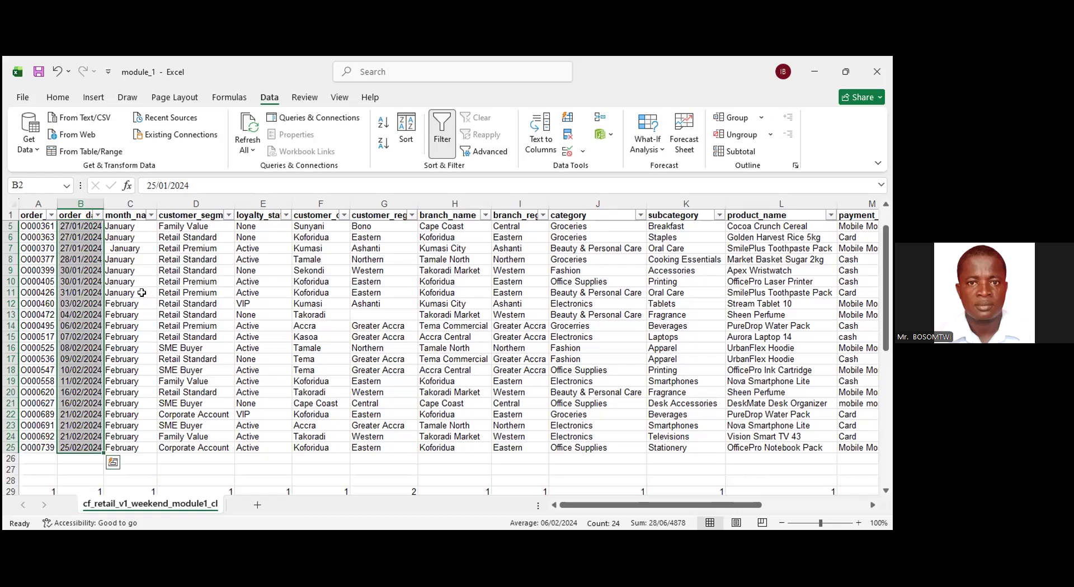
pyautogui.scroll(1, 121, 331)
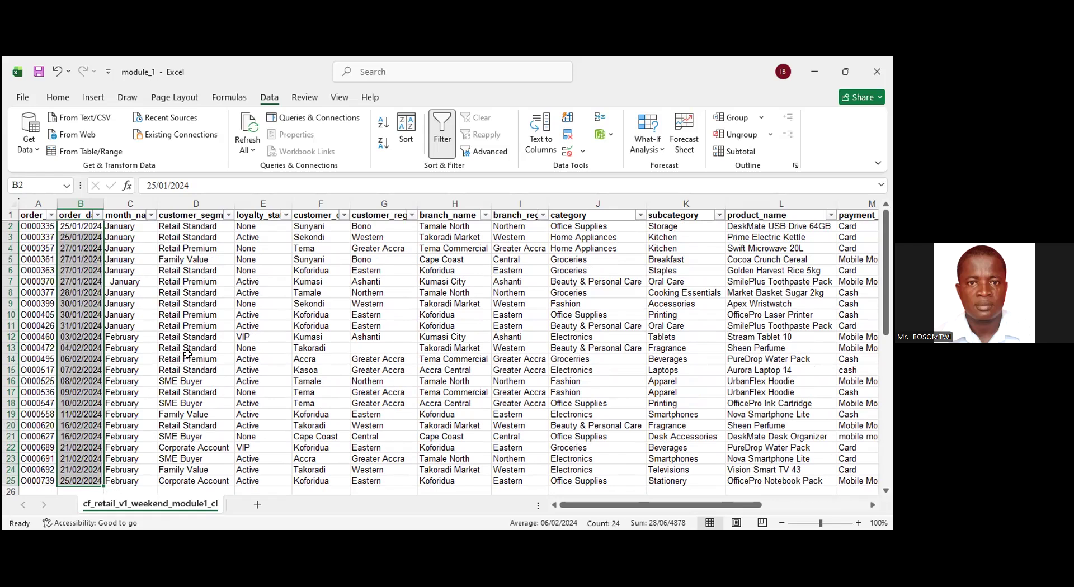
pyautogui.scroll(-1, 187, 353)
pyautogui.scroll(-3, 187, 354)
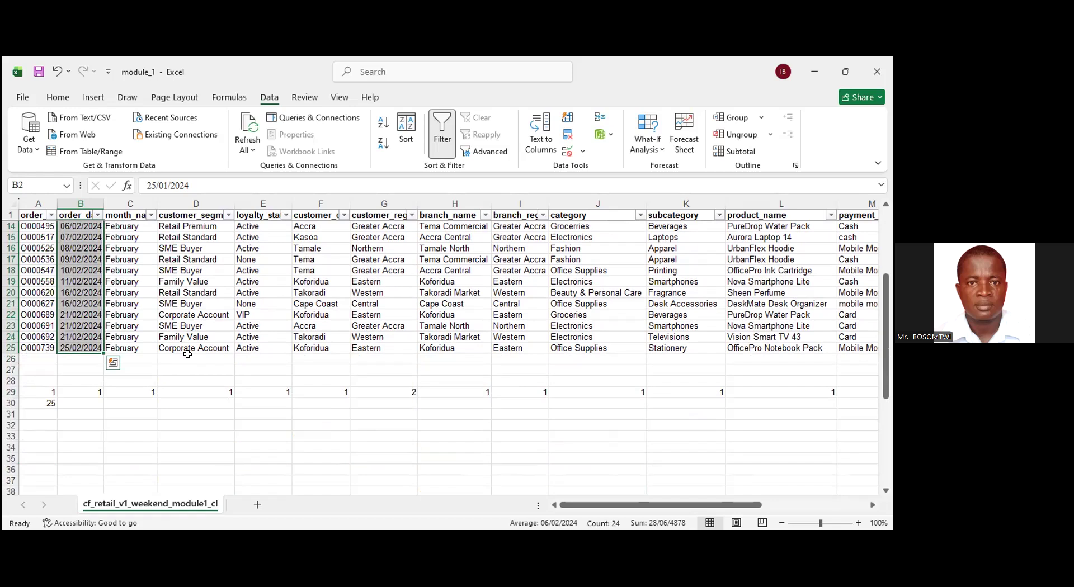
pyautogui.scroll(4, 195, 372)
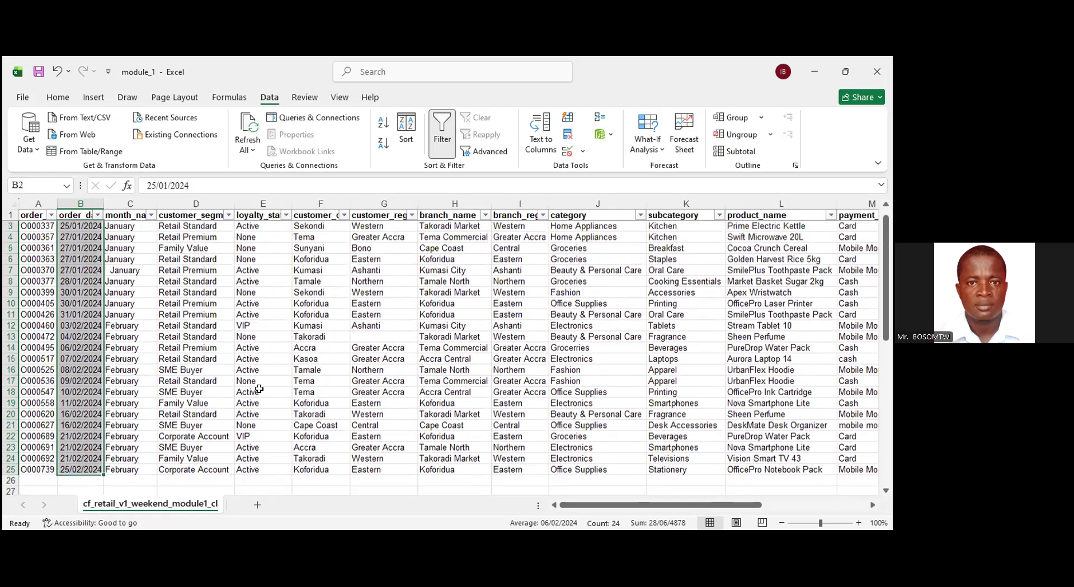
pyautogui.scroll(1, 259, 388)
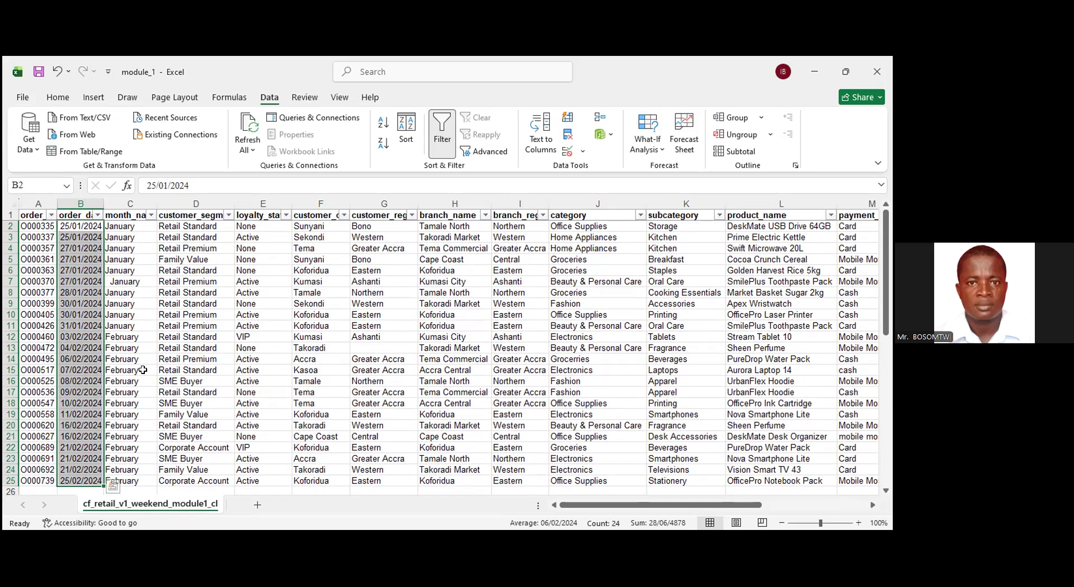
# Undo the order_date conversions and Date formatting, and redo the removal of duplicate rows.
pyautogui.hotkey('ctrl', 'z')
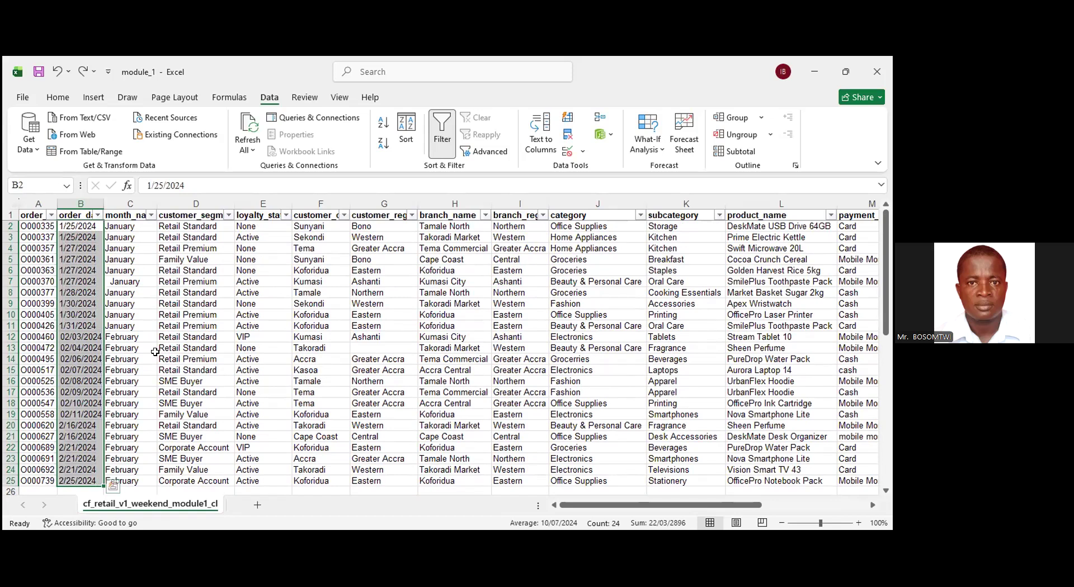
pyautogui.hotkey('ctrl', 'z')
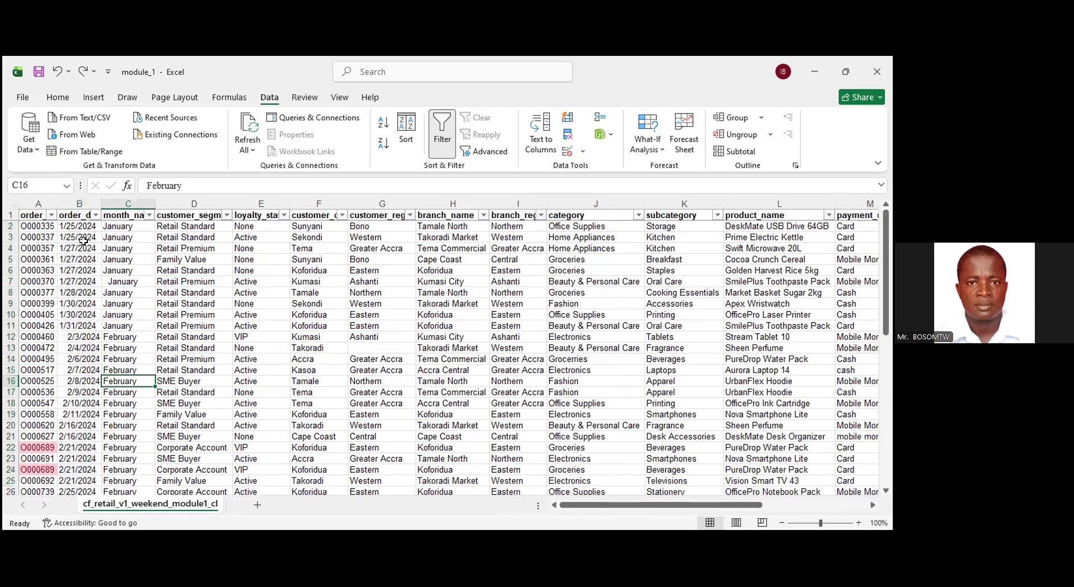
pyautogui.hotkey('ctrl', 'y')
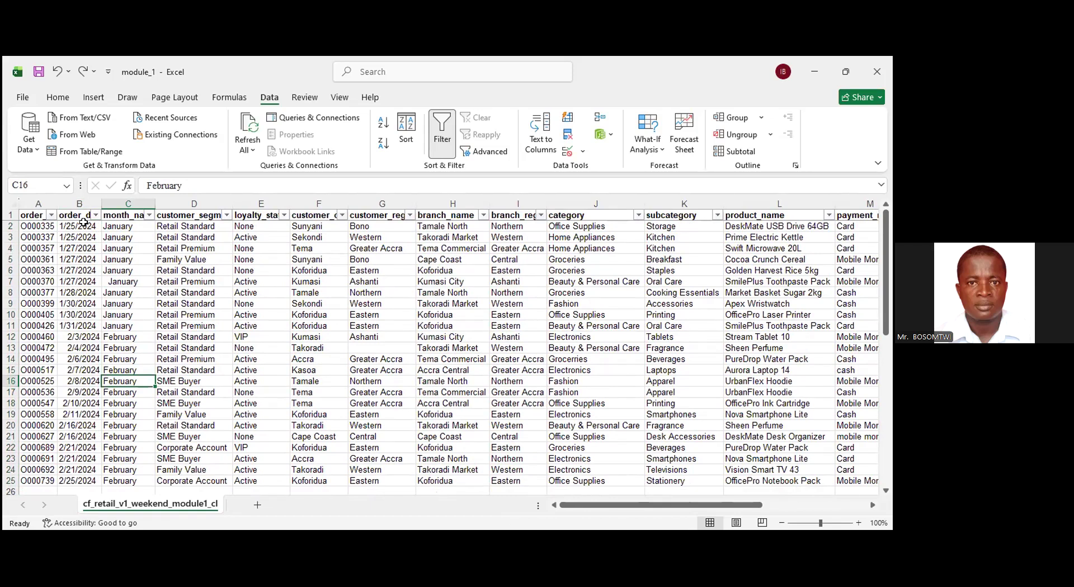
# Run fixed-width Text to Columns on the order_date values with the DMY date format and destination $B$2.
pyautogui.click(84, 223)
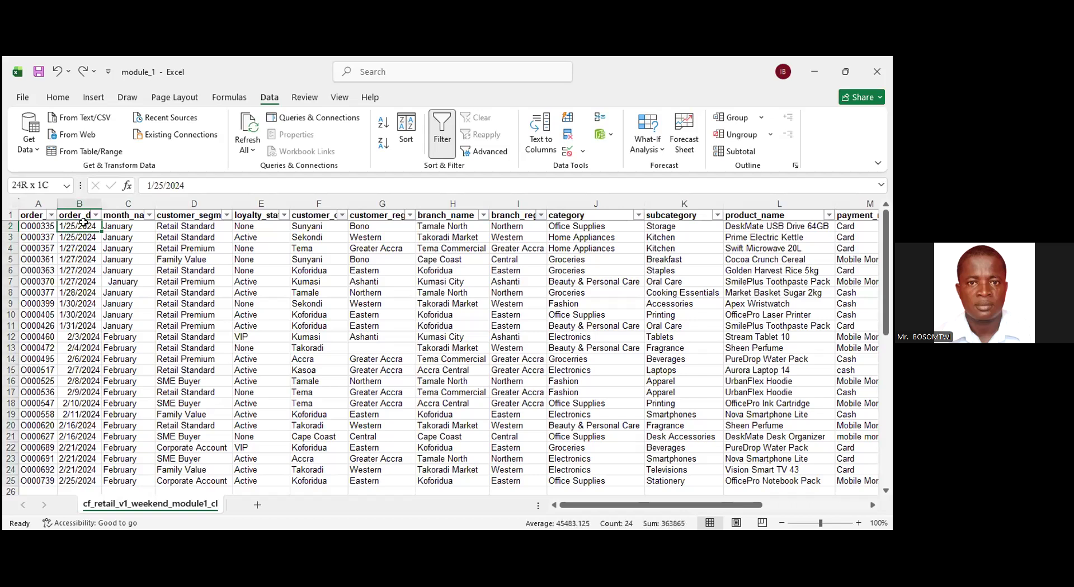
pyautogui.hotkey('ctrl', 'shift', 'Down')
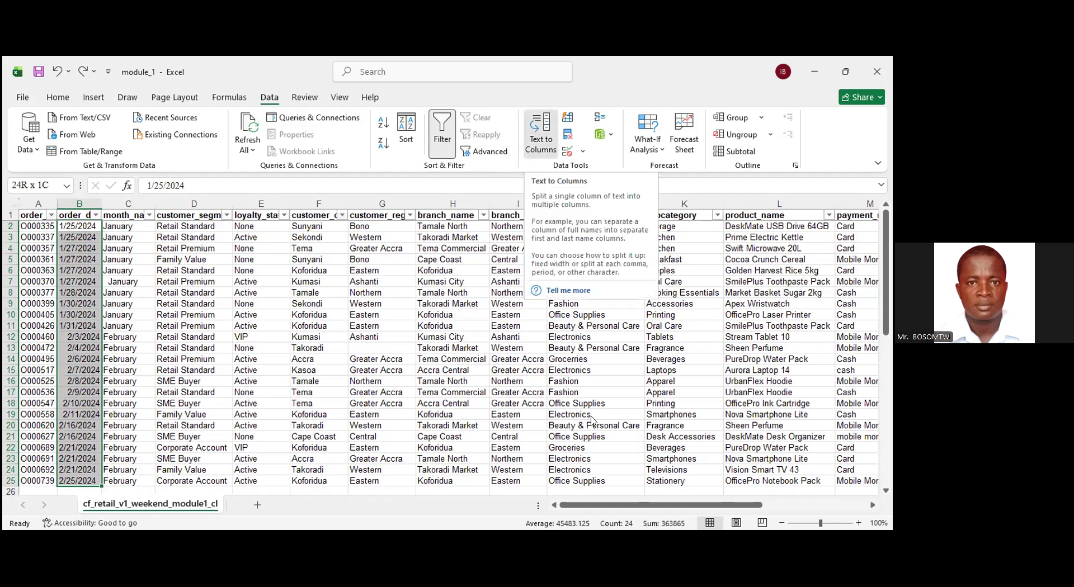
pyautogui.press('Down')
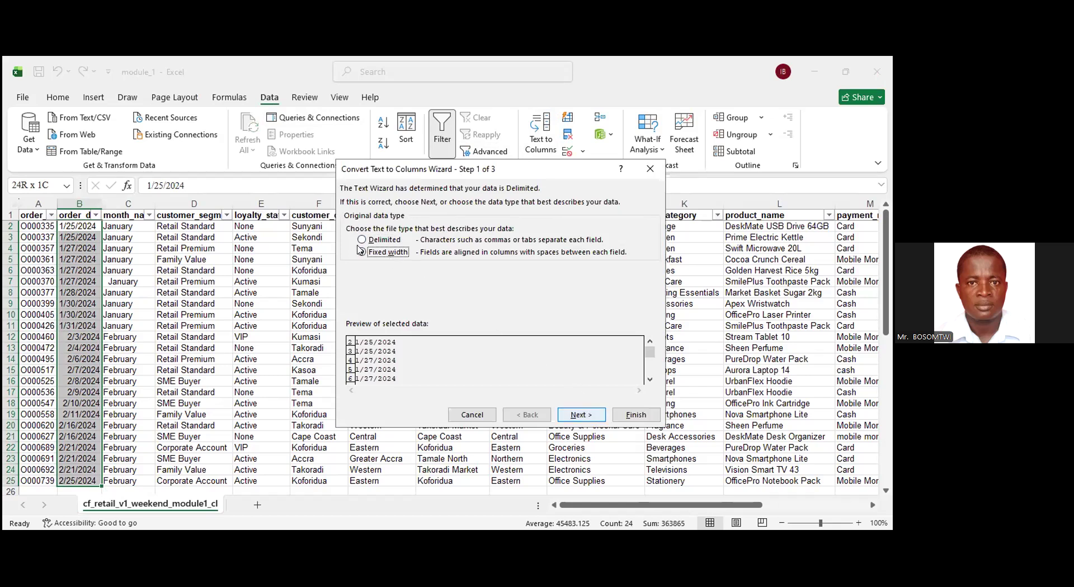
pyautogui.press('Return')
pyautogui.press('Return')
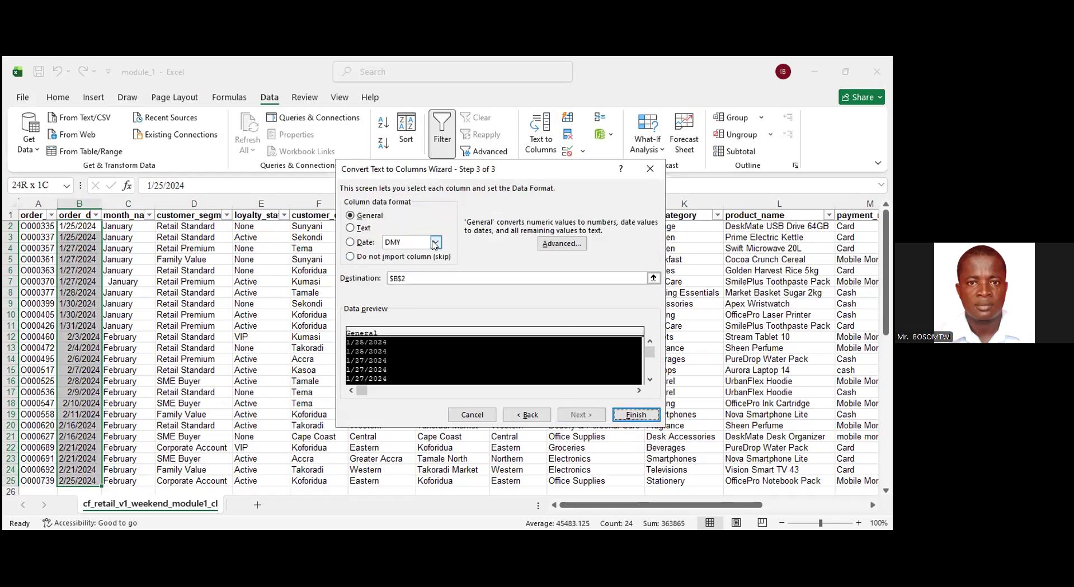
pyautogui.hotkey('alt', 'd')
pyautogui.click(404, 244)
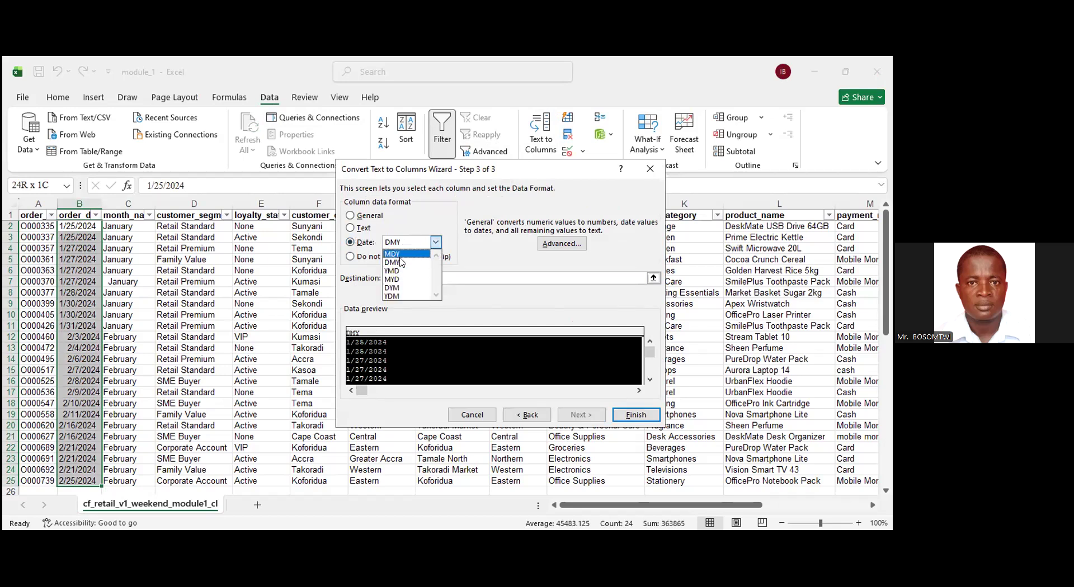
pyautogui.click(401, 256)
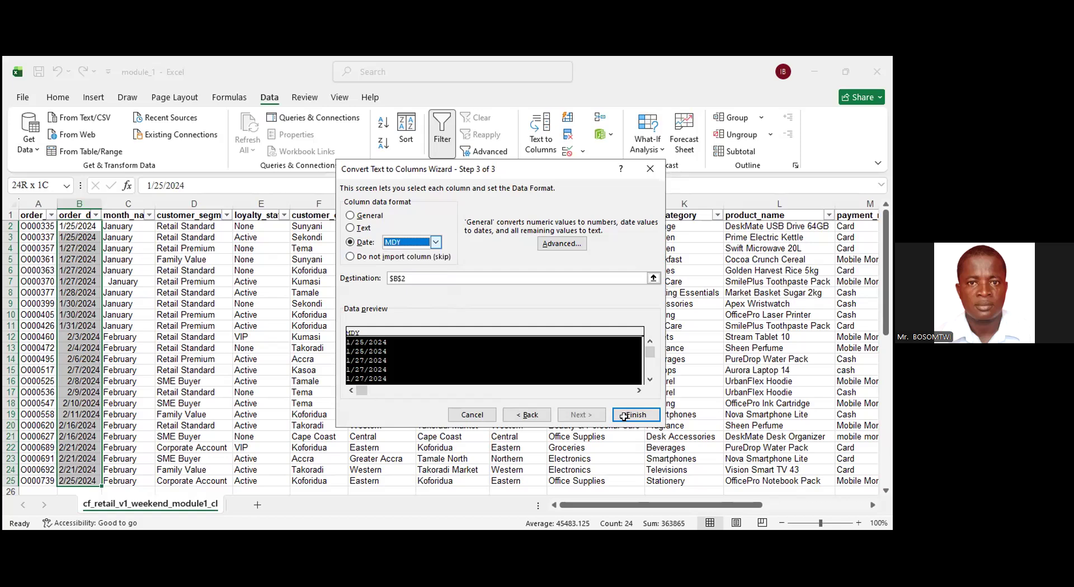
pyautogui.hotkey('alt', 'Down')
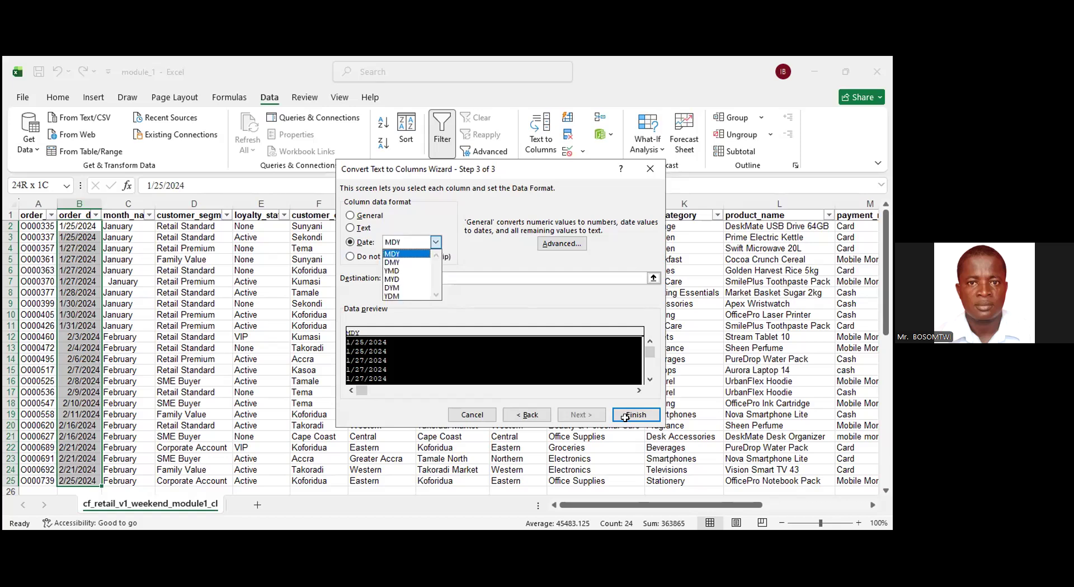
pyautogui.press('Down')
pyautogui.press('Return')
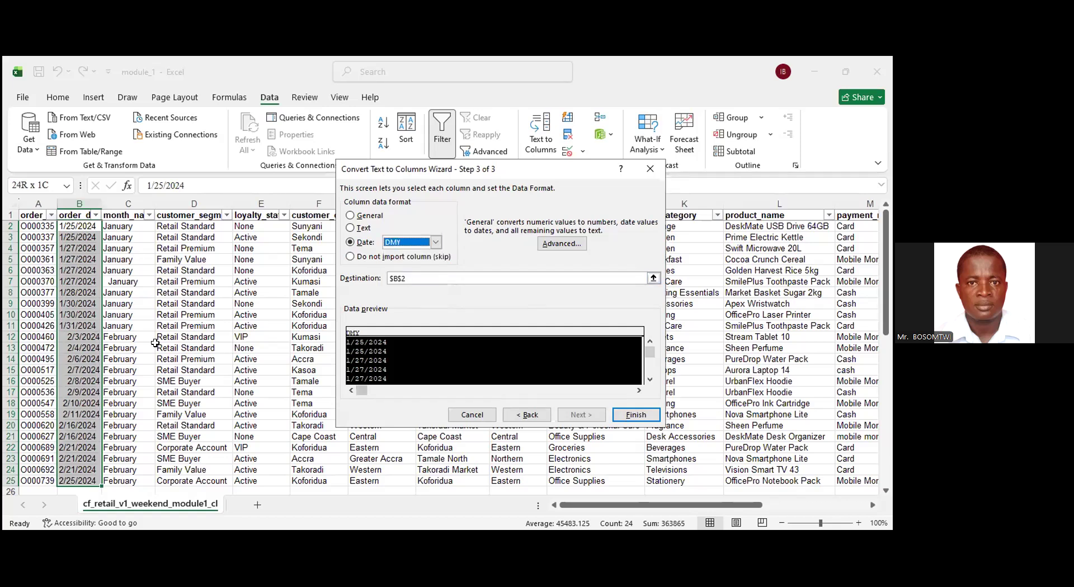
pyautogui.press('Return')
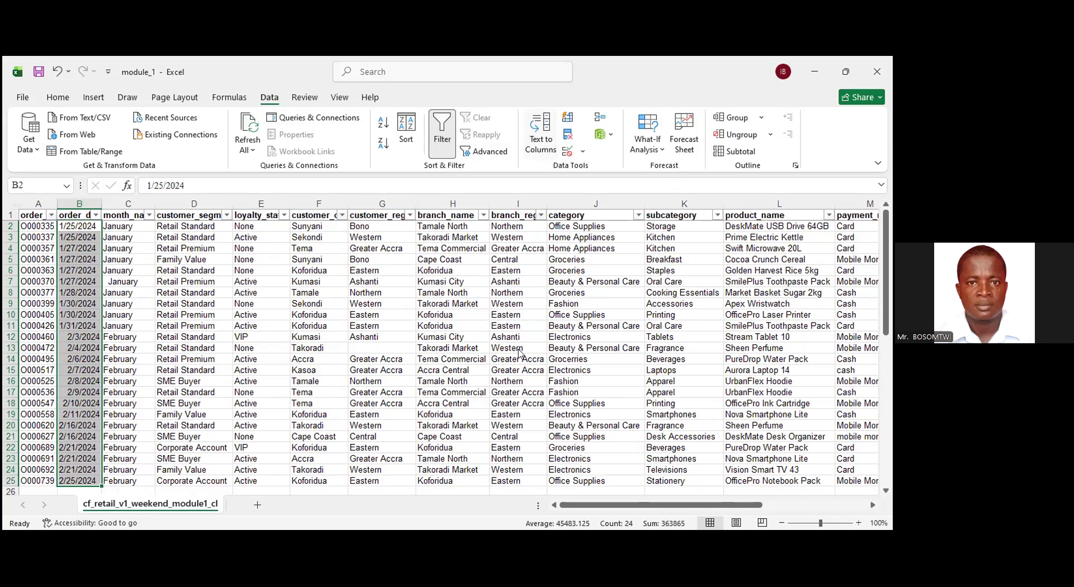
# Convert the order_date values with fixed-width Text to Columns, switching the date format to MDY and keeping destination $B$2.
pyautogui.click(362, 252)
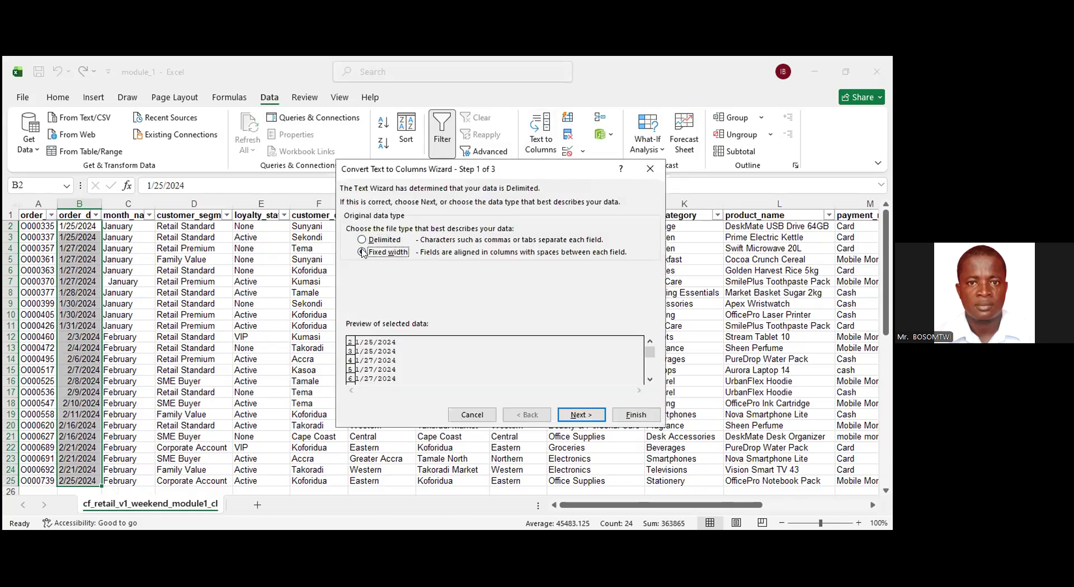
pyautogui.press('Return')
pyautogui.press('Return')
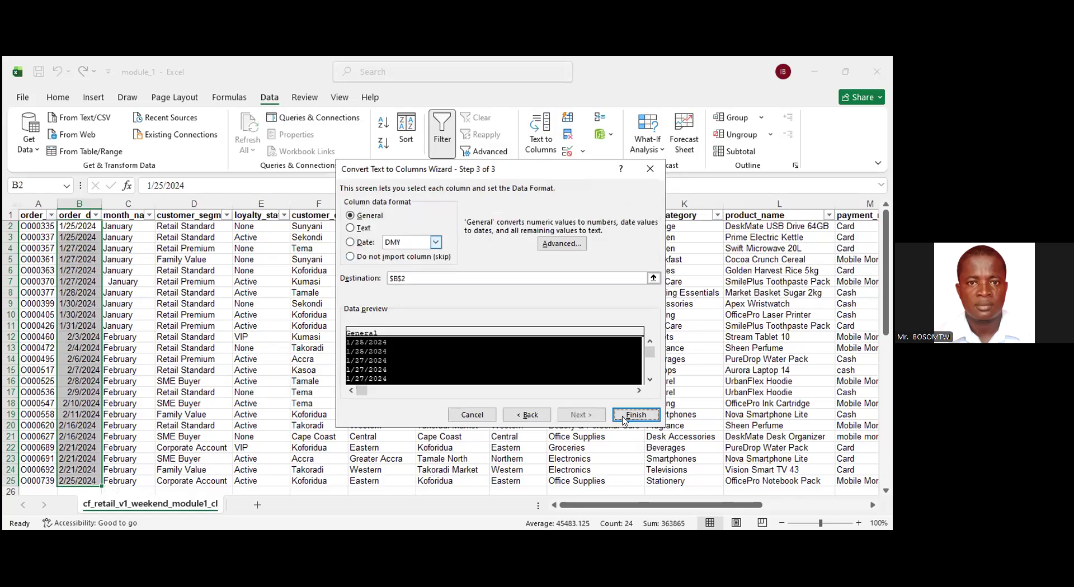
pyautogui.click(436, 242)
pyautogui.click(351, 242)
pyautogui.click(436, 242)
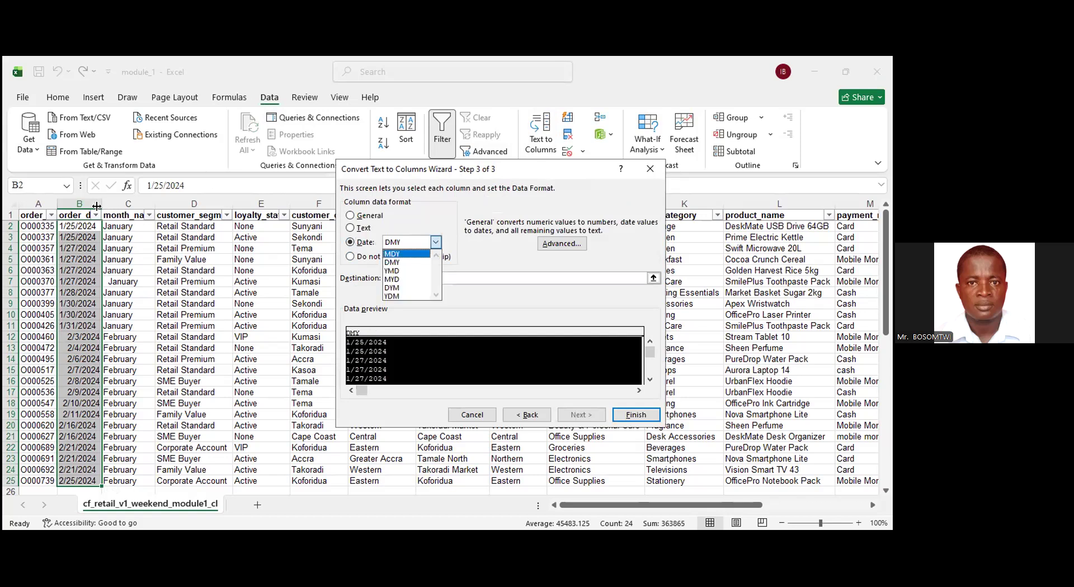
pyautogui.press('Return')
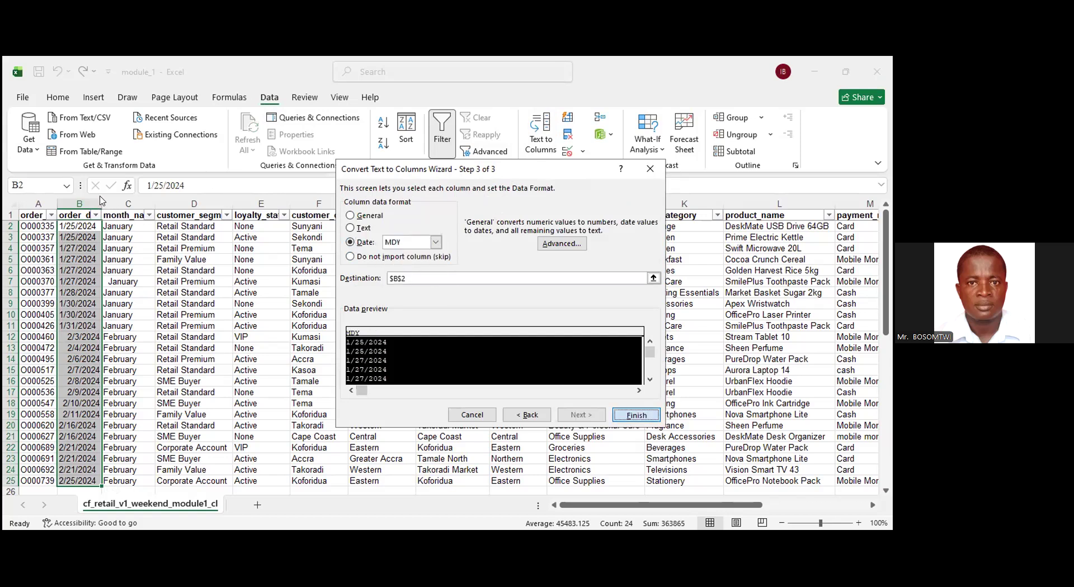
pyautogui.press('Return')
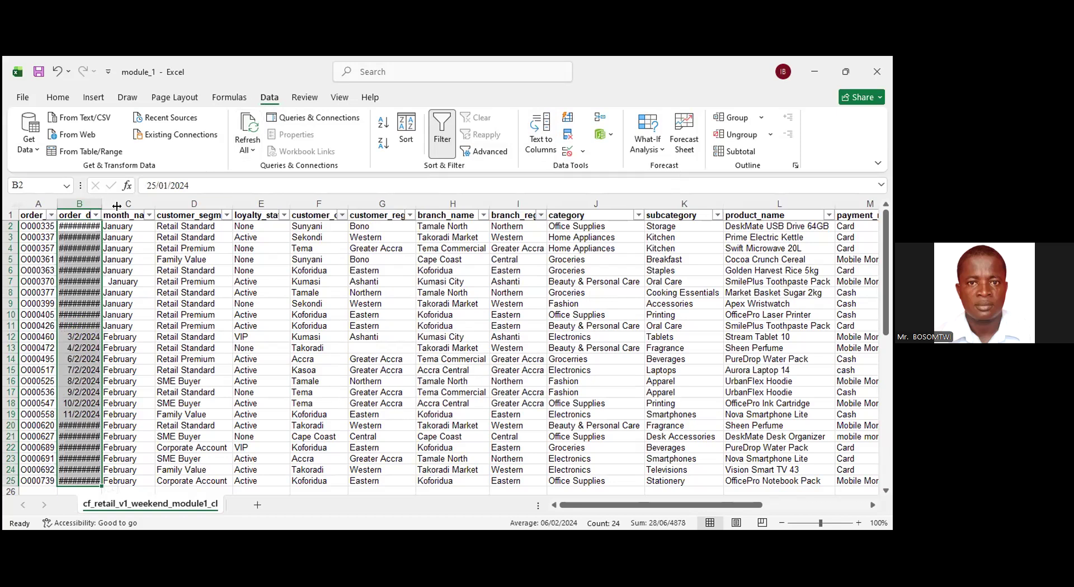
# Autofit the order_date column's width so the full dates show, and review the dates down the table.
pyautogui.click(194, 282)
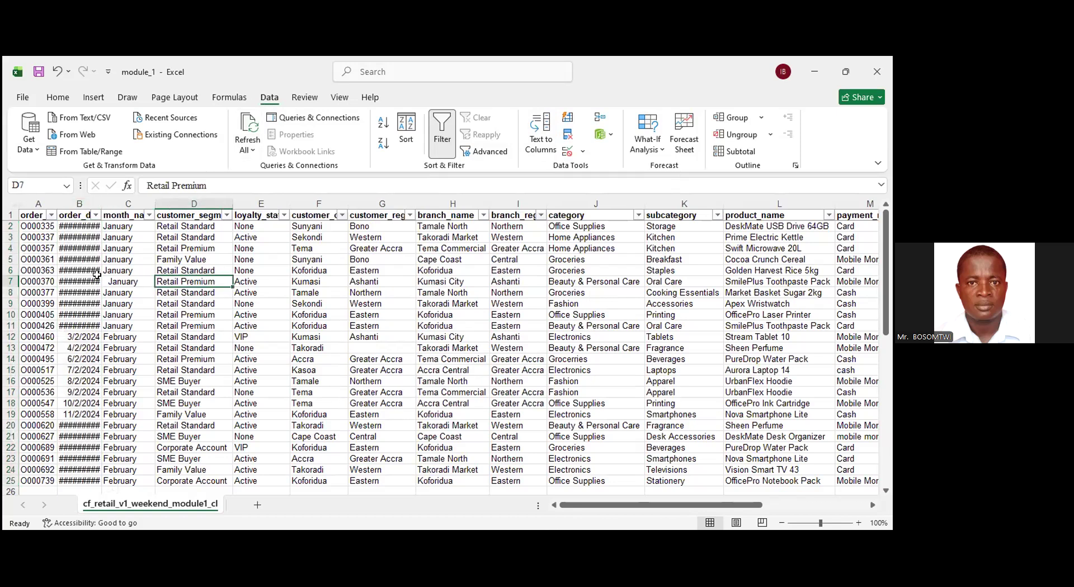
pyautogui.doubleClick(102, 204)
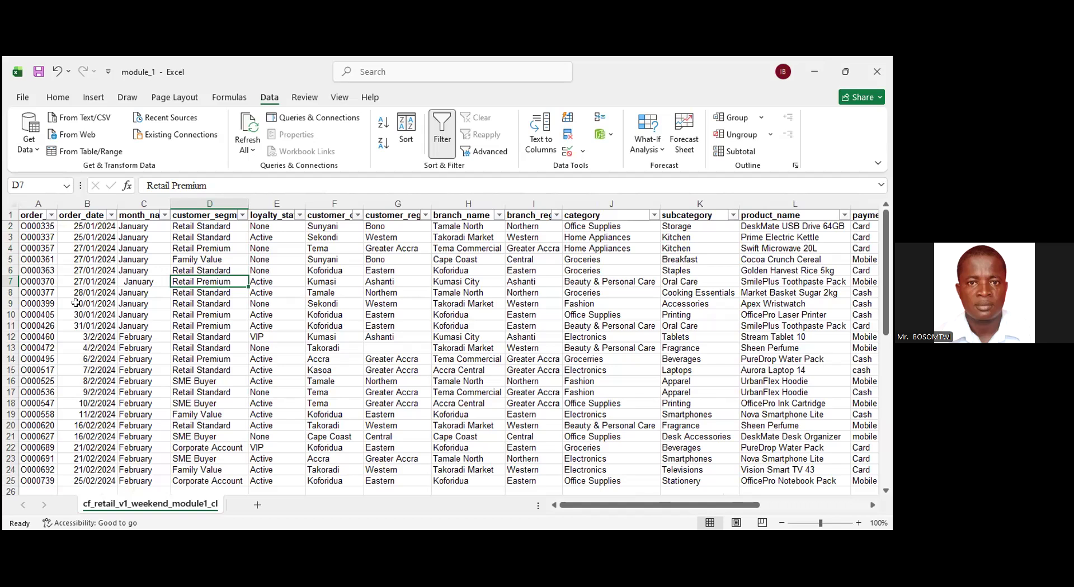
pyautogui.scroll(-2, 95, 246)
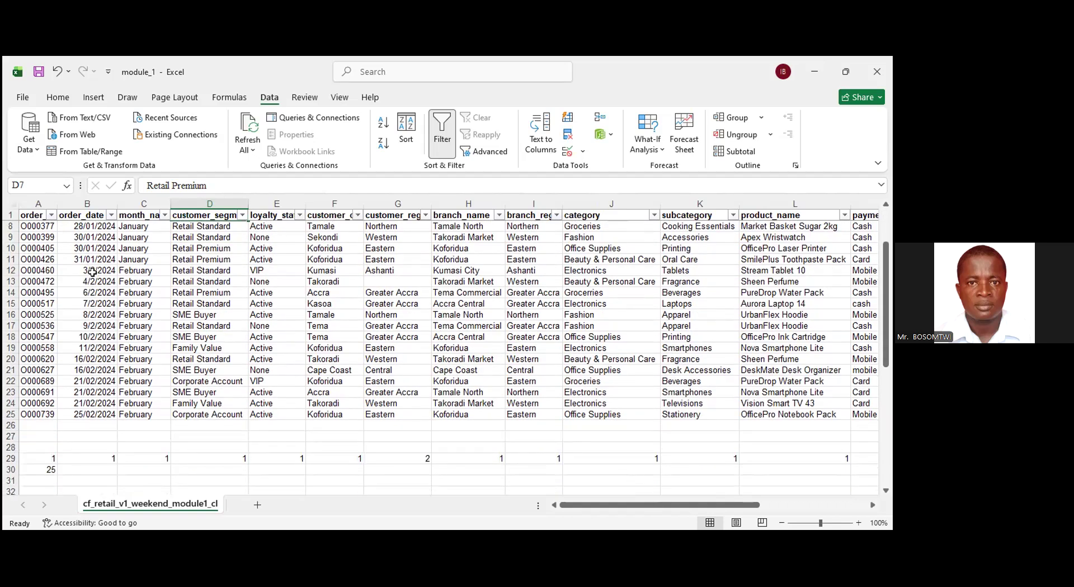
pyautogui.scroll(2, 90, 274)
pyautogui.scroll(1, 93, 288)
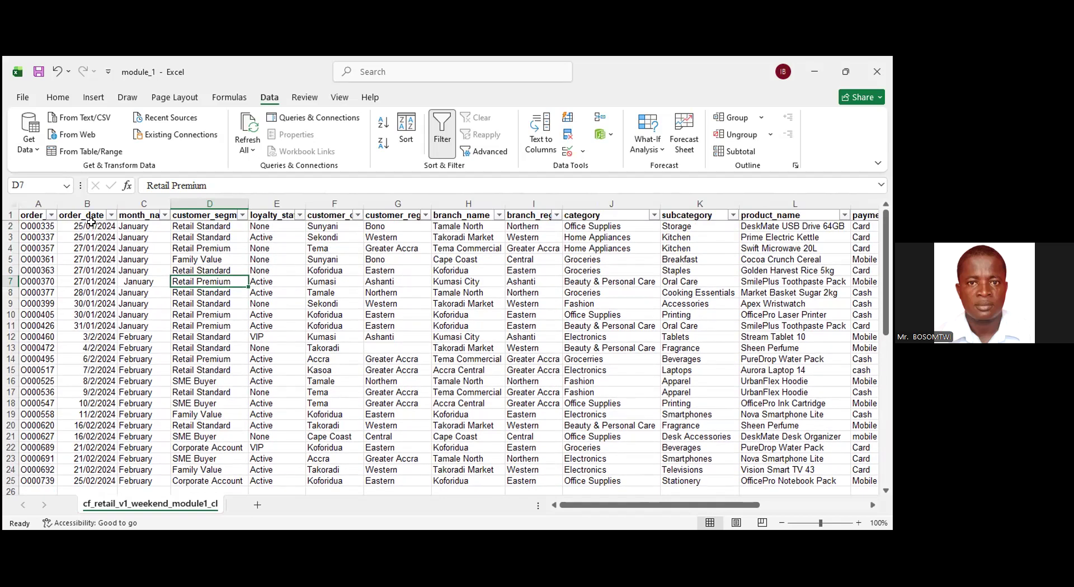
pyautogui.scroll(-2, 100, 228)
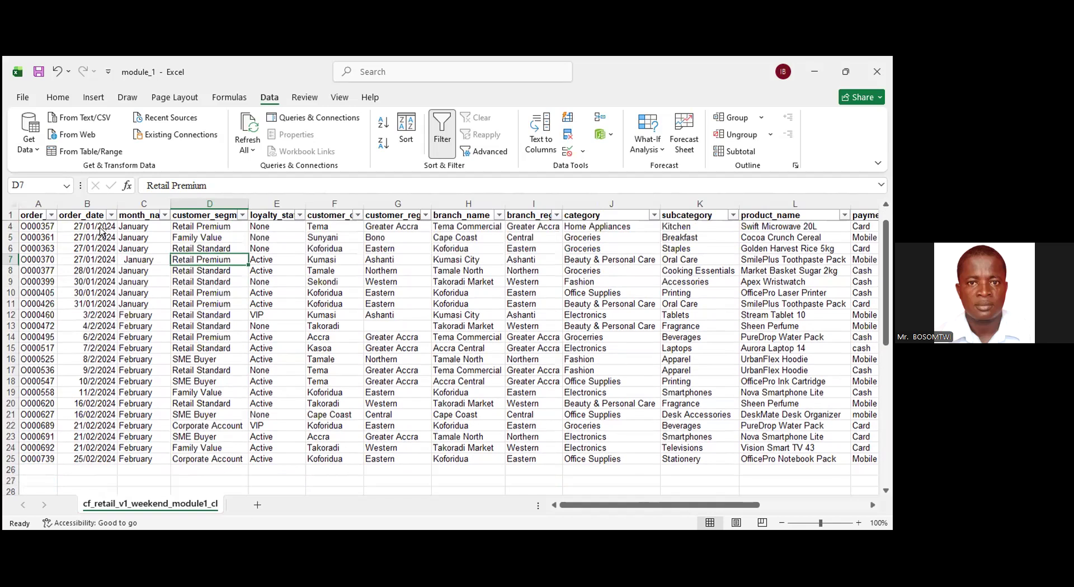
pyautogui.scroll(2, 100, 228)
# Run fixed-width Text to Columns once more on the converted order_date values, using the MDY date format and destination $B$2.
pyautogui.click(100, 228)
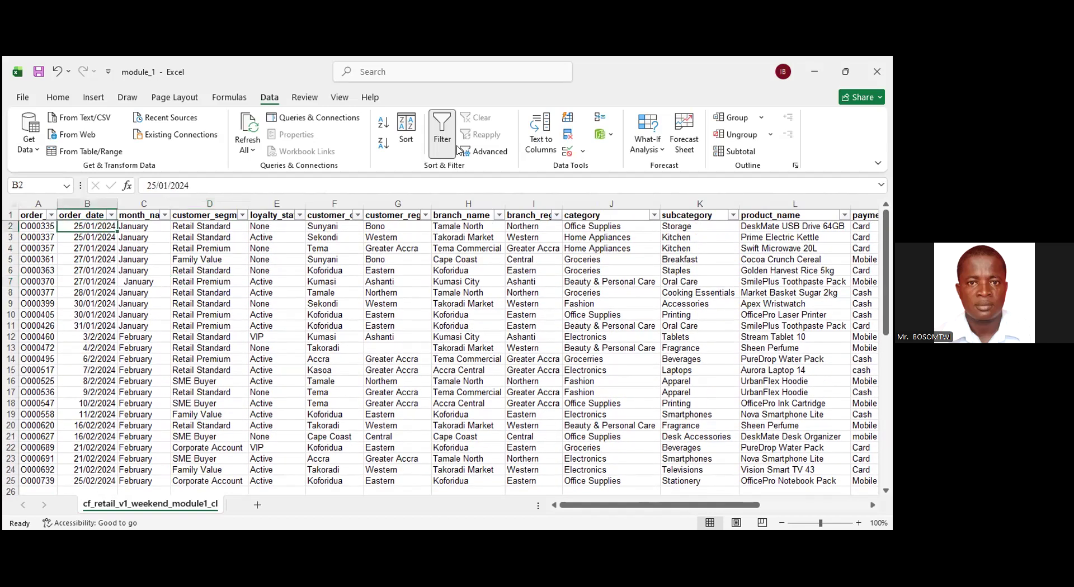
pyautogui.hotkey('ctrl', 'shift', 'Down')
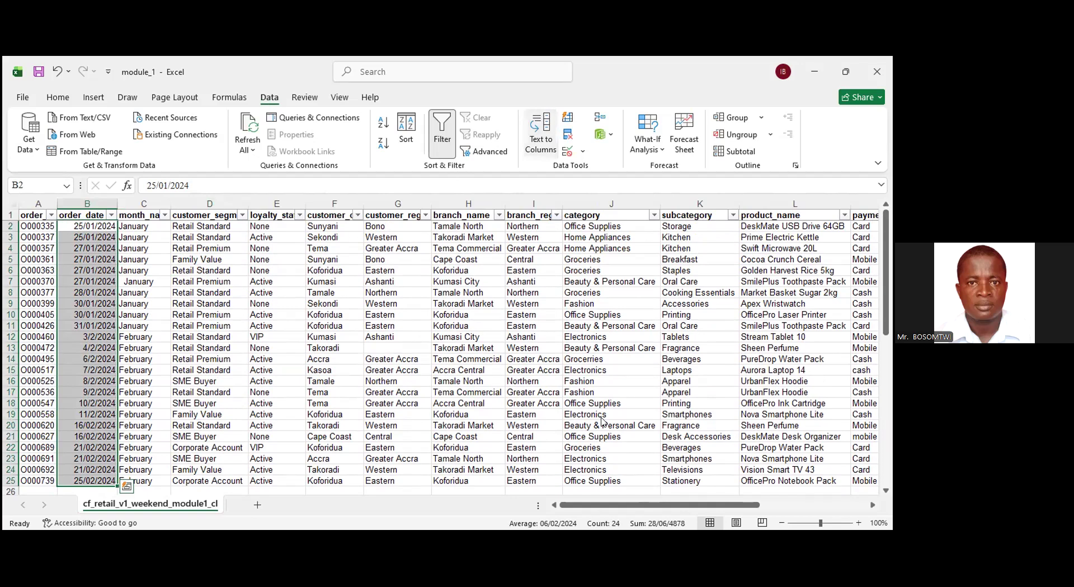
pyautogui.hotkey('alt', 'a')
pyautogui.press('e')
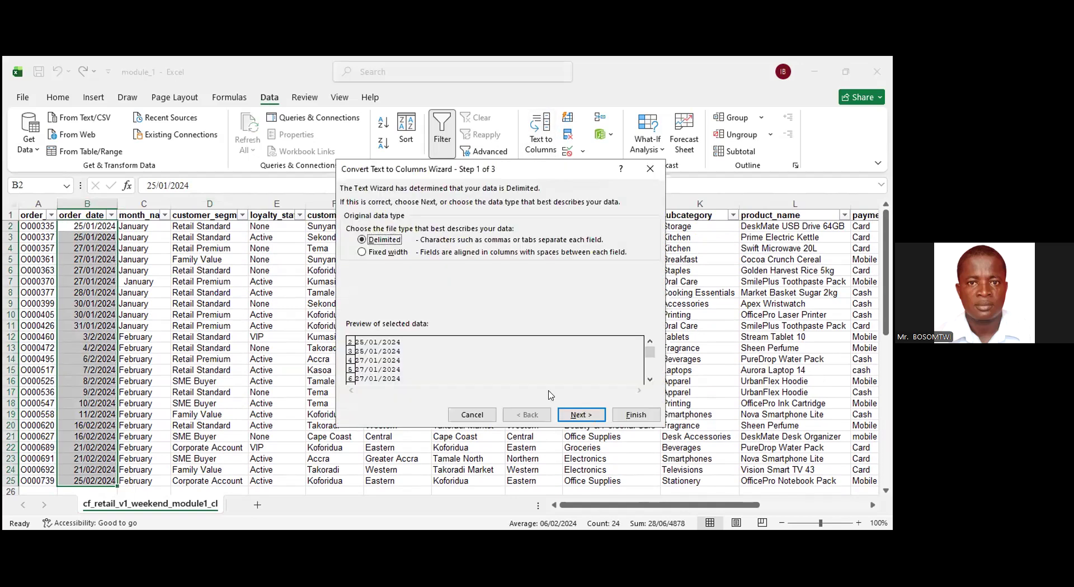
pyautogui.press('Down')
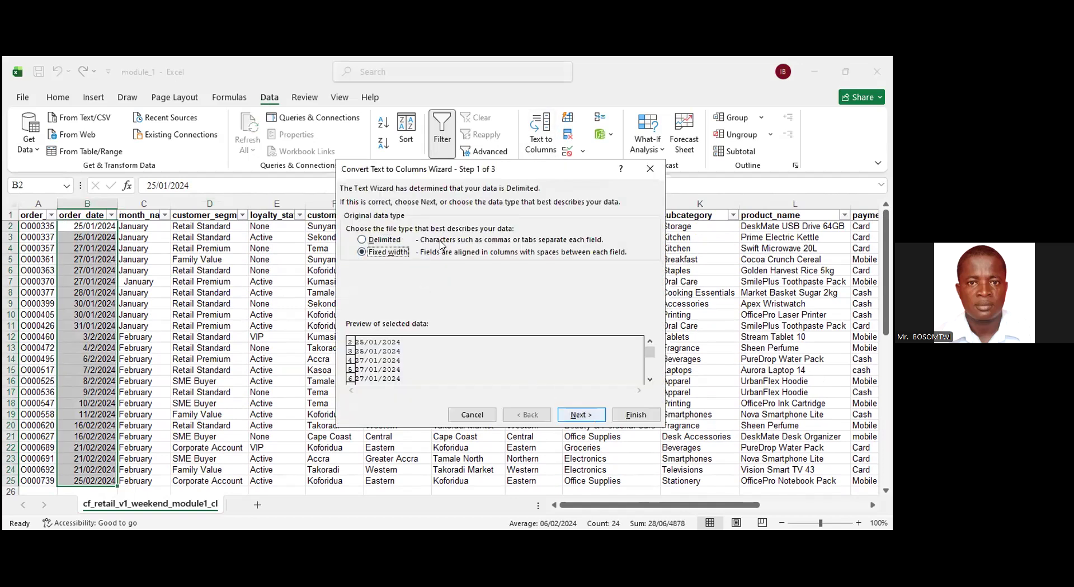
pyautogui.press('Return')
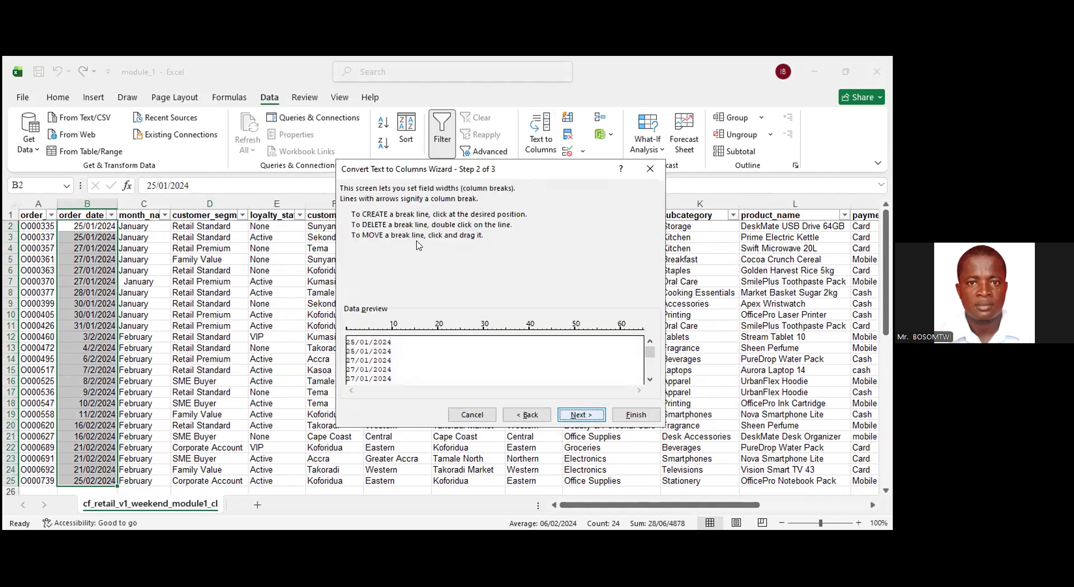
pyautogui.press('Return')
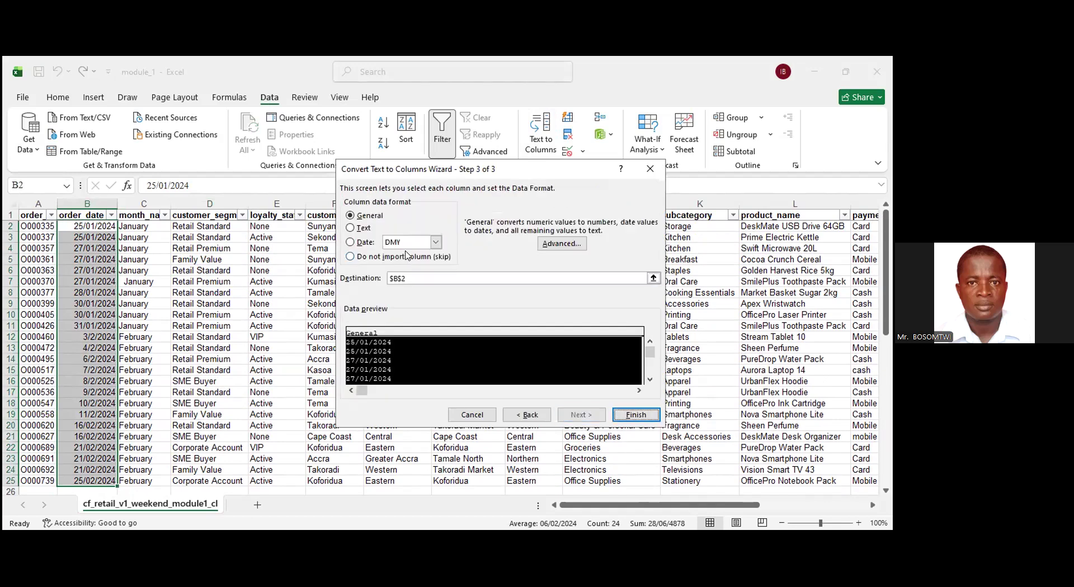
pyautogui.click(413, 242)
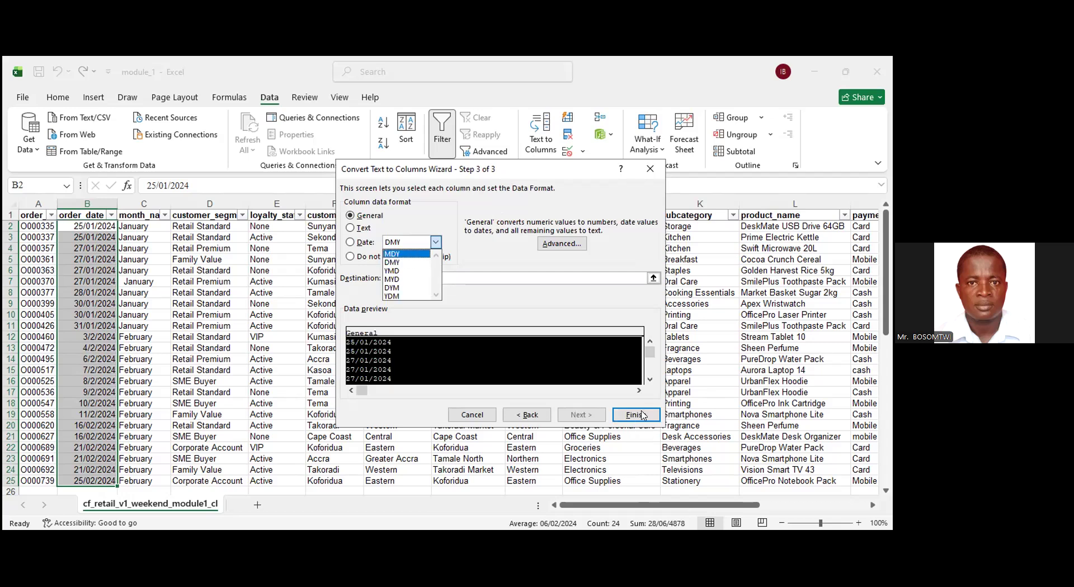
pyautogui.press('Up')
pyautogui.press('Return')
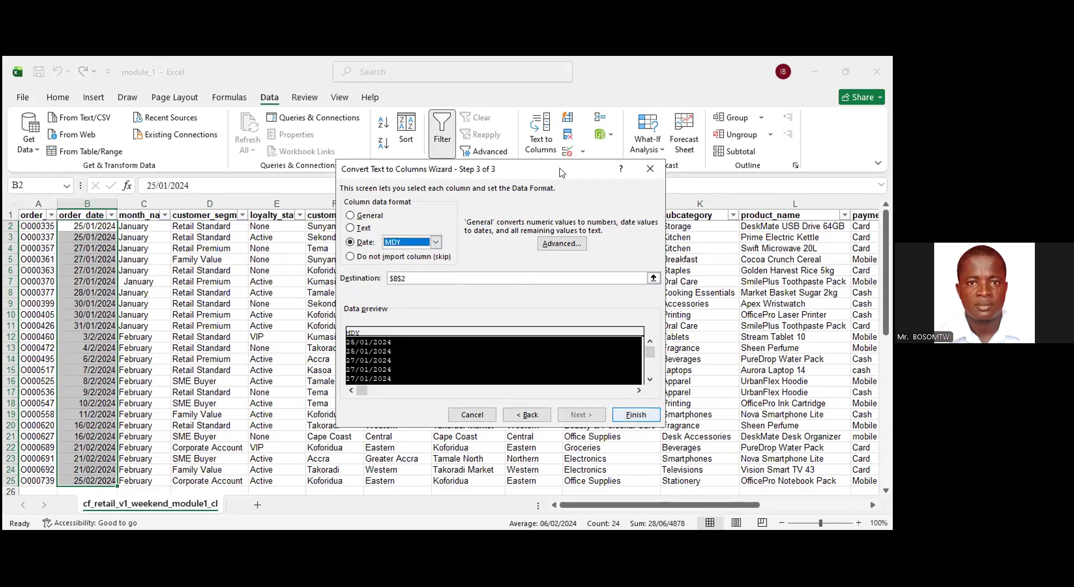
pyautogui.press('Return')
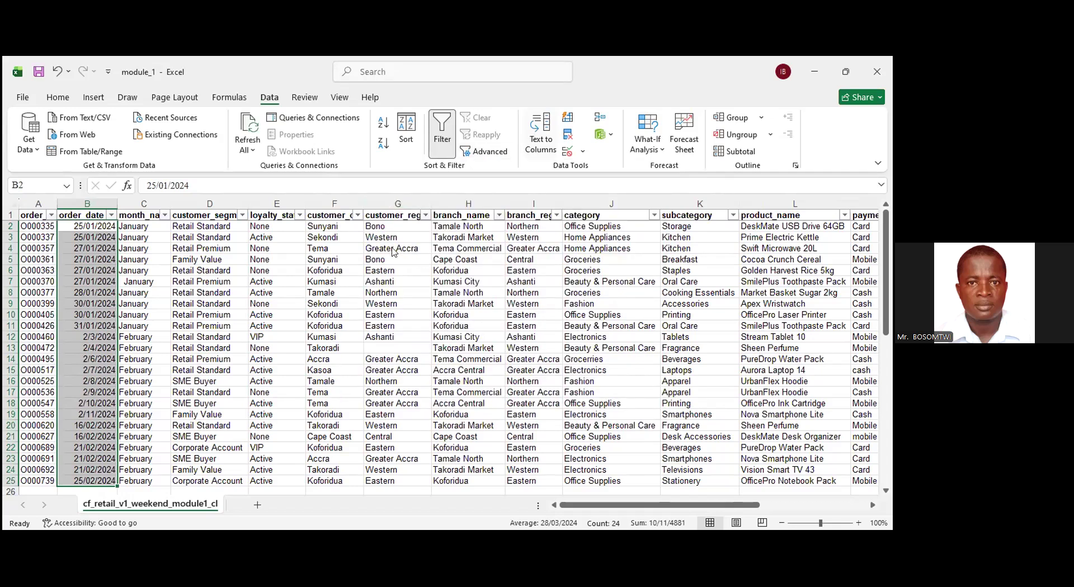
# Repeat the fixed-width MDY Text to Columns conversion on the order_date values and check the dates down to the last record.
pyautogui.hotkey('alt', 'a', 'e')
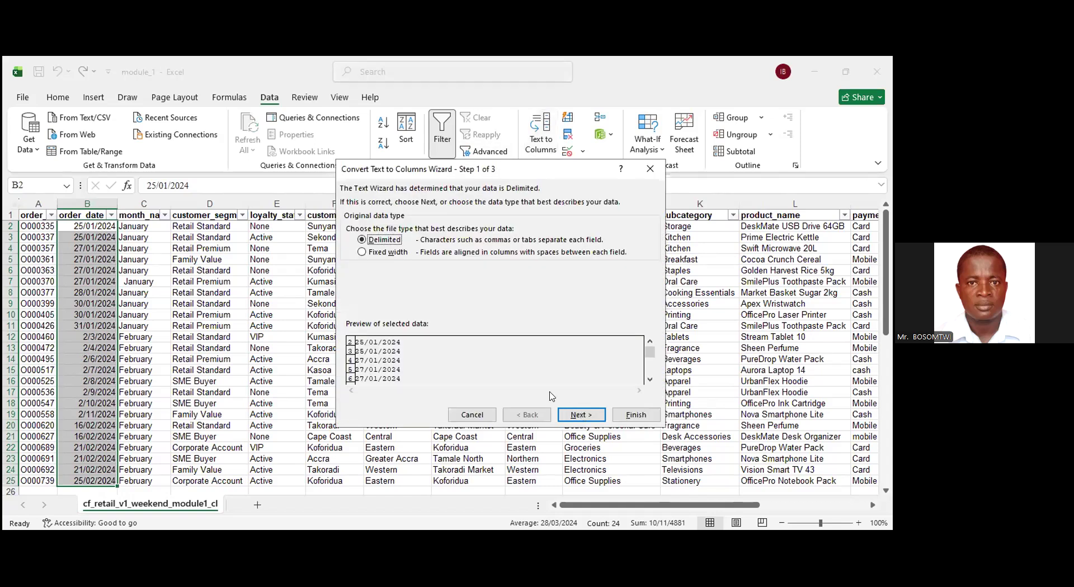
pyautogui.click(417, 252)
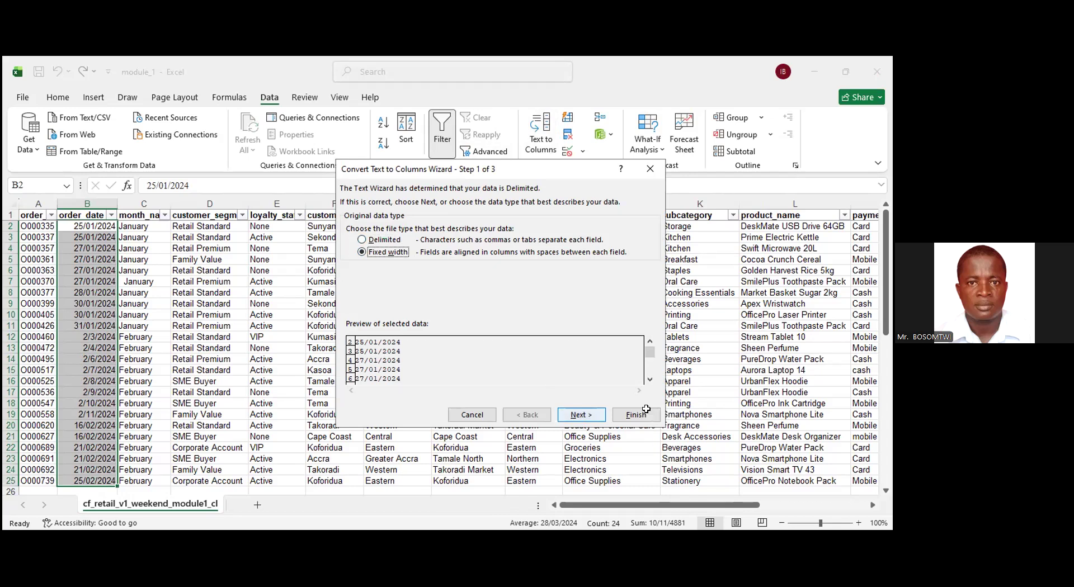
pyautogui.press('Return')
pyautogui.press('Return')
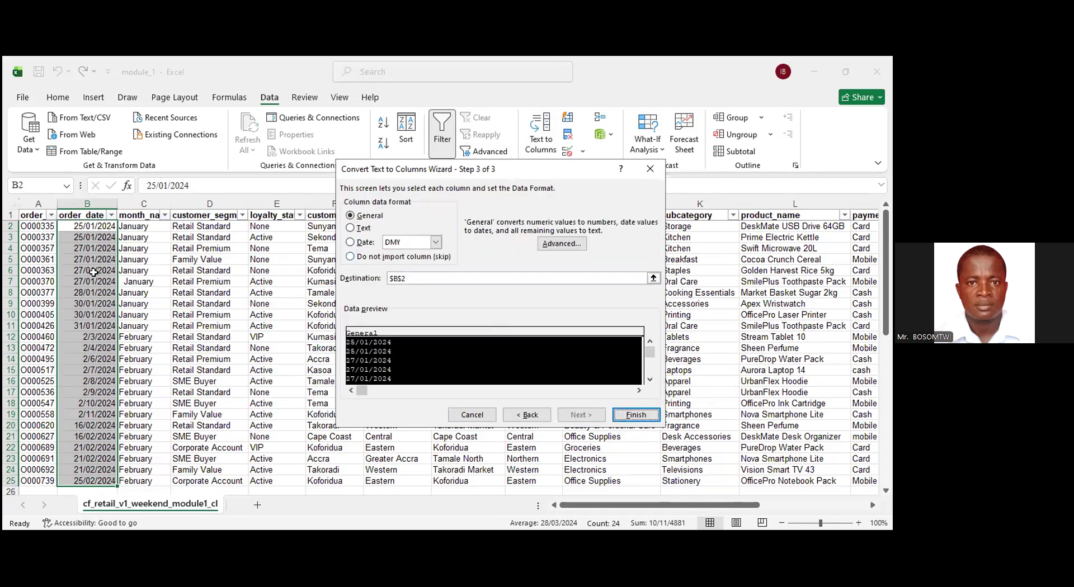
pyautogui.click(435, 242)
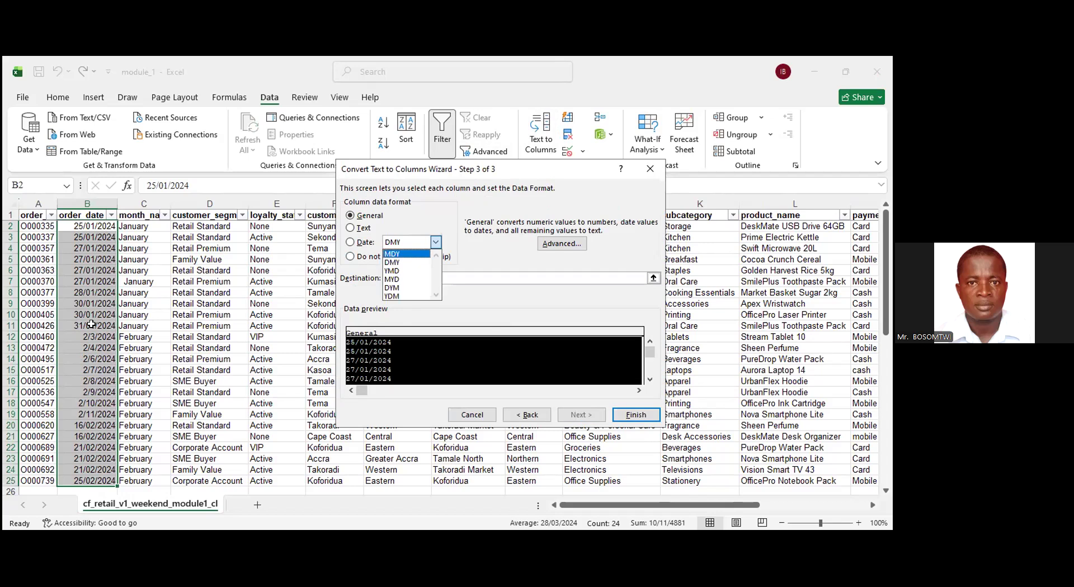
pyautogui.click(407, 252)
pyautogui.press('Return')
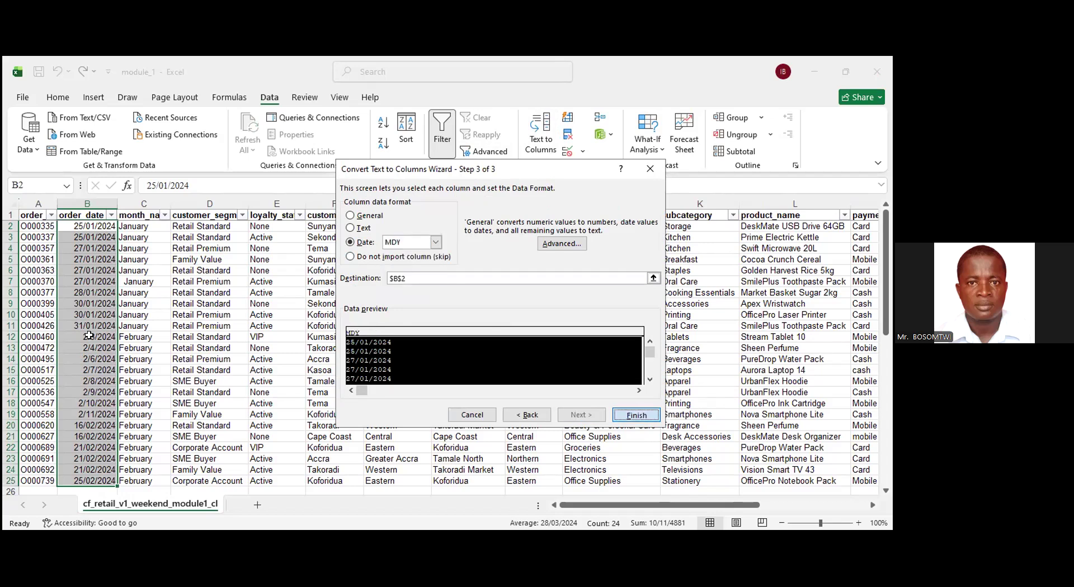
pyautogui.scroll(-4, 92, 333)
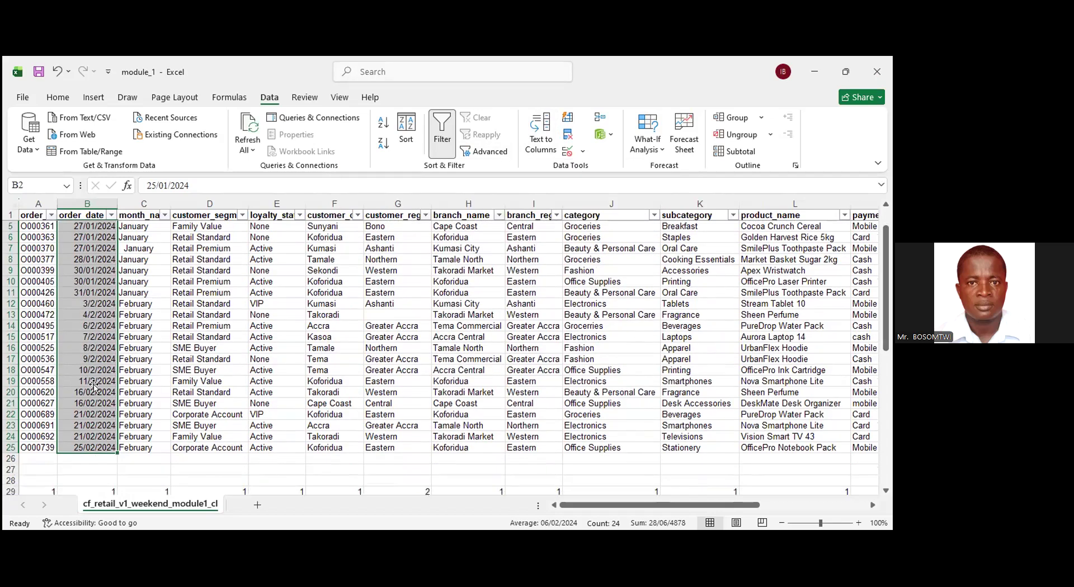
pyautogui.scroll(-2, 95, 330)
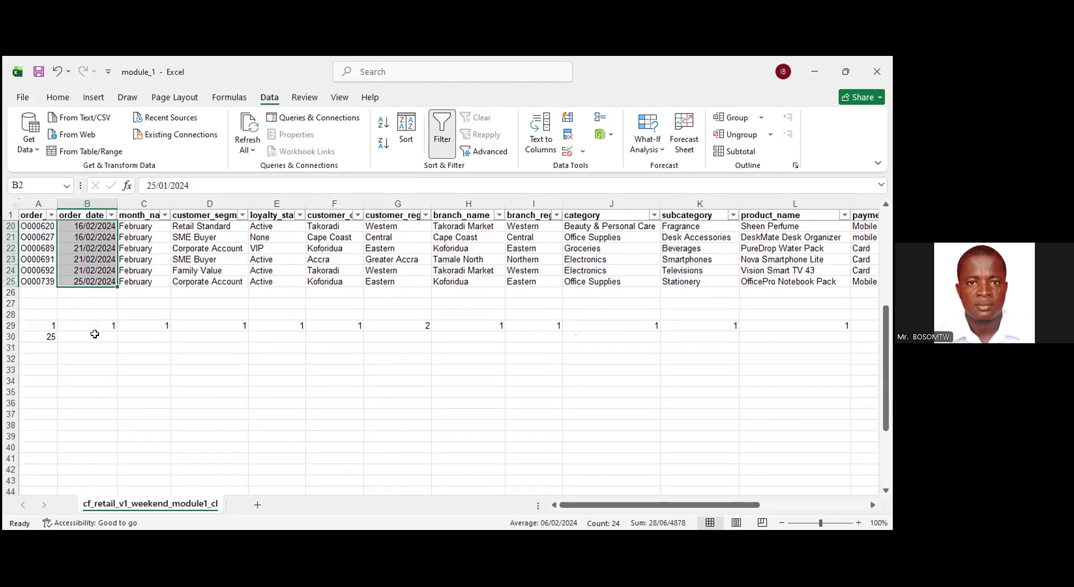
# Check the converted order_date values down the table and the year and month groups in the order_date filter.
pyautogui.scroll(6, 104, 367)
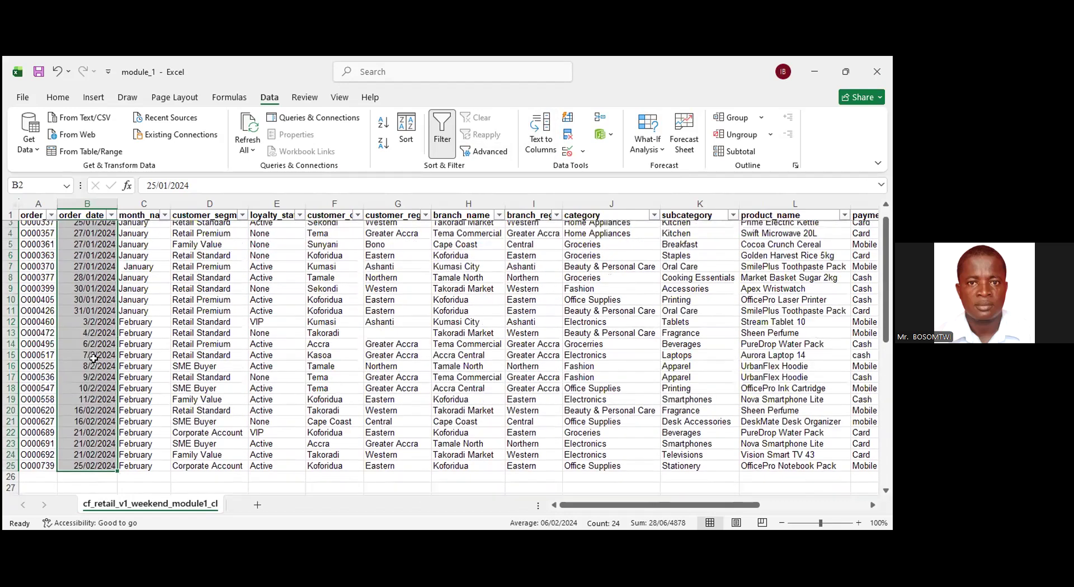
pyautogui.click(88, 381)
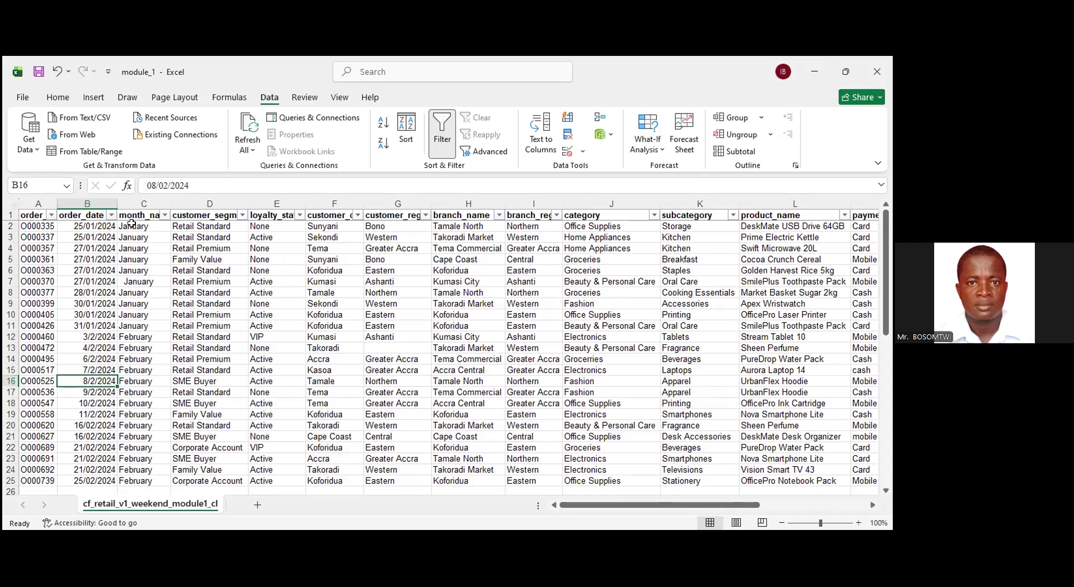
pyautogui.scroll(-3, 82, 340)
pyautogui.scroll(3, 82, 344)
pyautogui.hotkey('alt', 'Down')
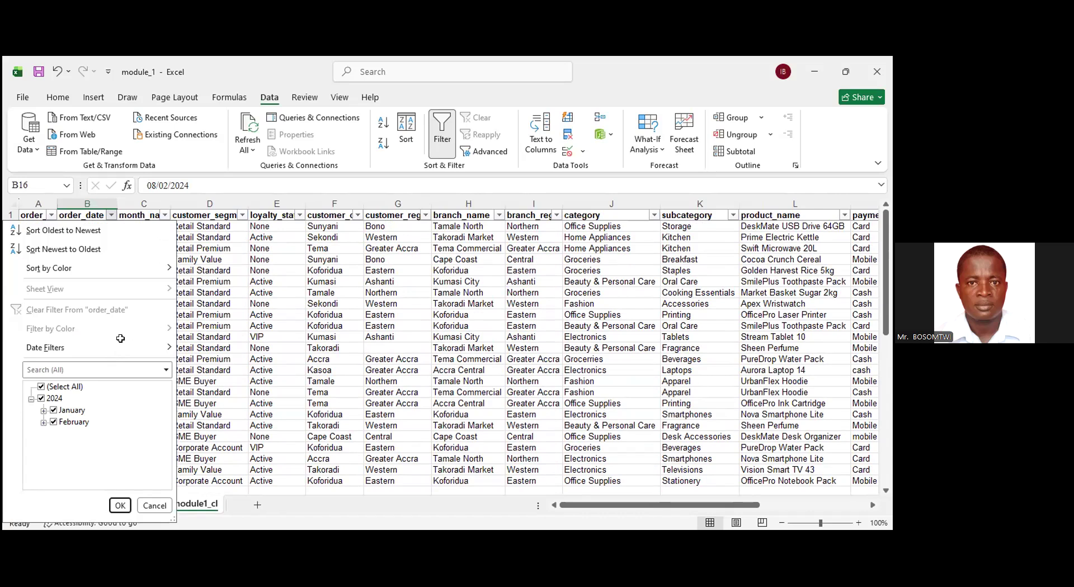
pyautogui.click(209, 295)
pyautogui.scroll(-4, 259, 303)
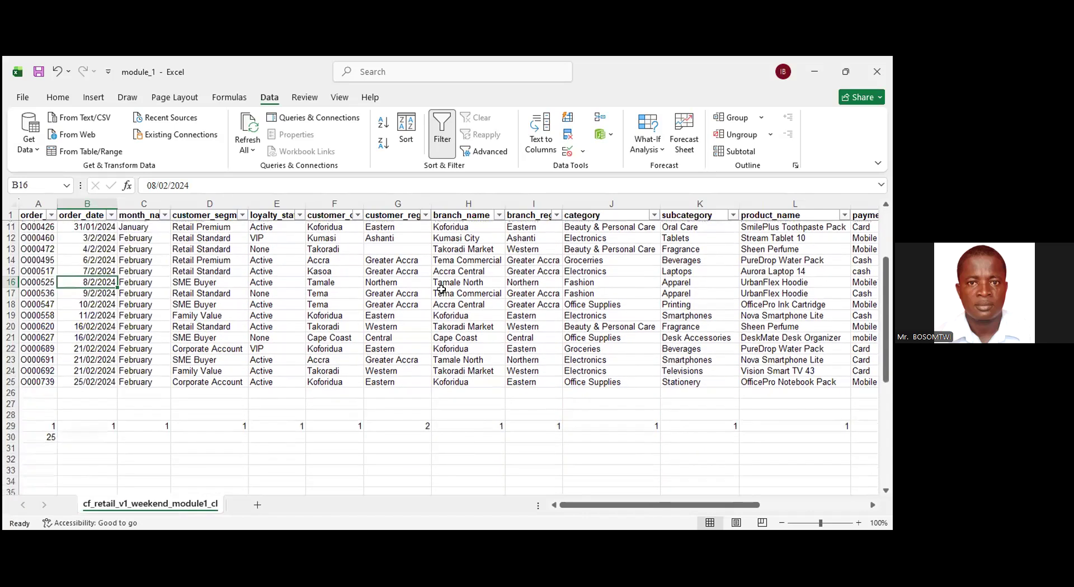
pyautogui.scroll(1, 252, 301)
pyautogui.scroll(4, 252, 302)
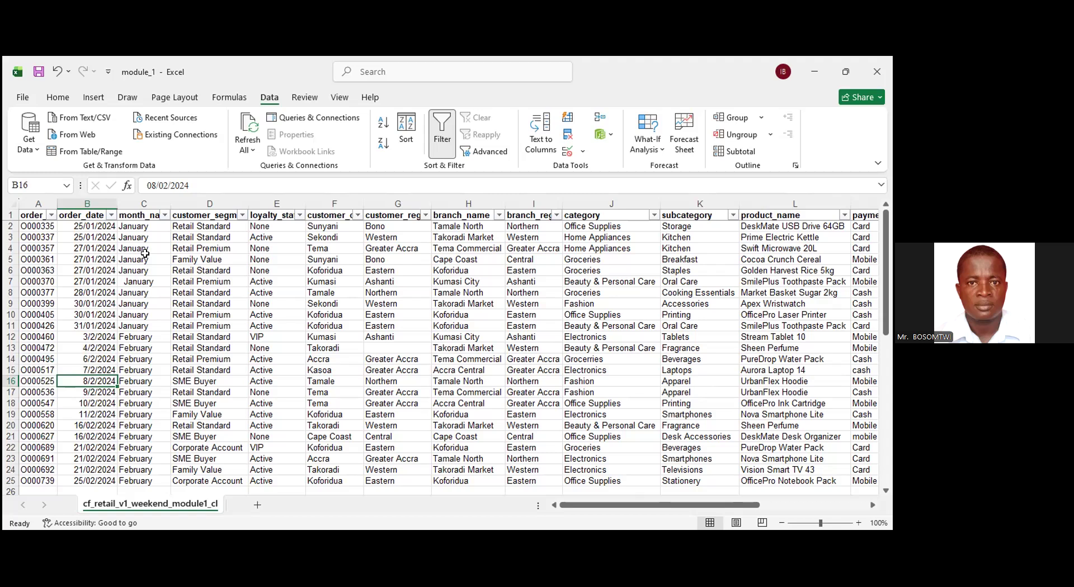
# Enter the function names Proper and Lower in cells D30 and D31 below the customer segment column.
pyautogui.click(190, 291)
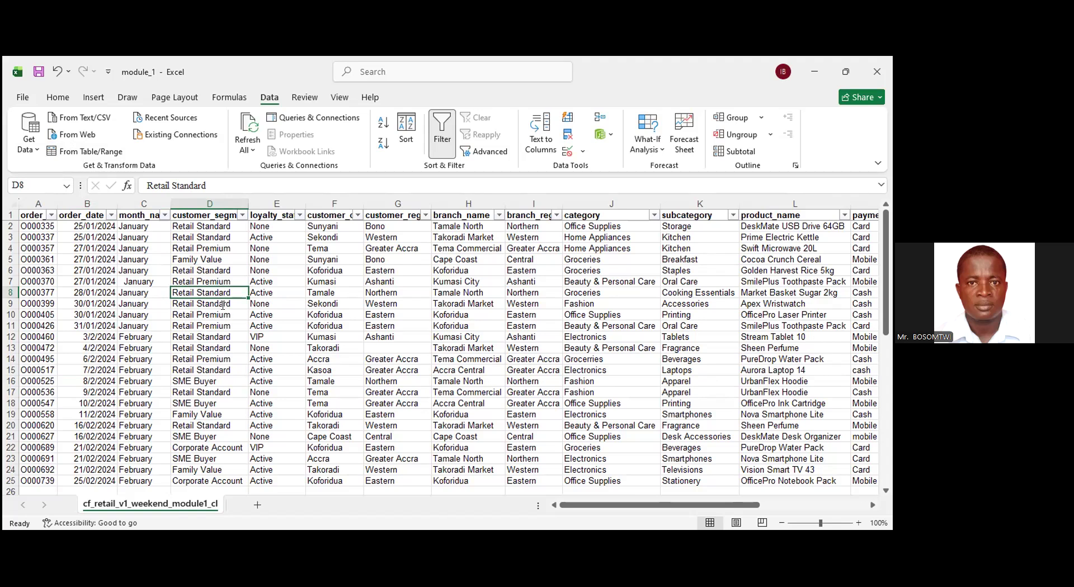
pyautogui.scroll(-5, 223, 306)
pyautogui.scroll(-2, 223, 306)
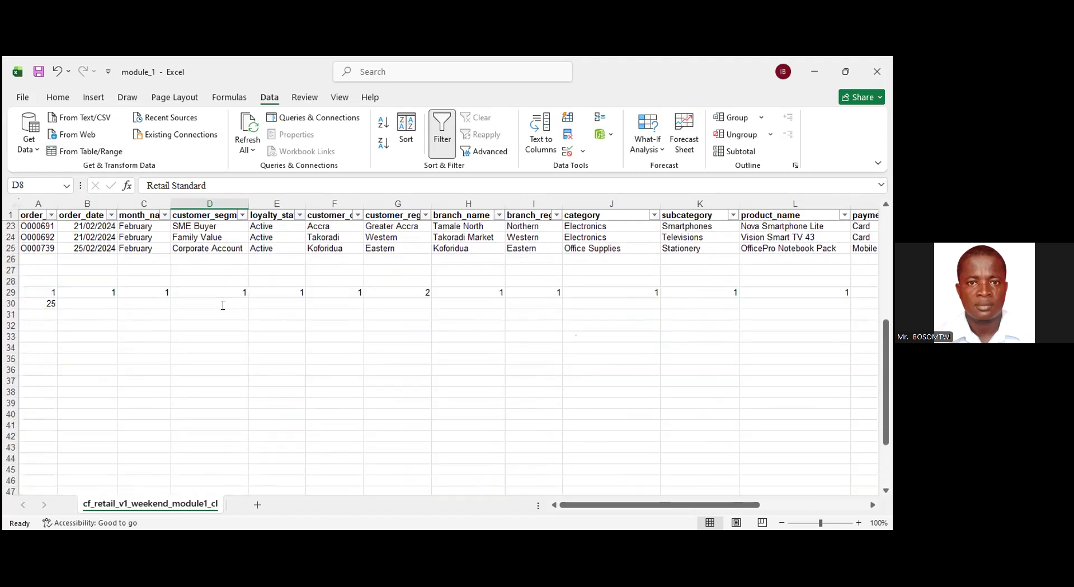
pyautogui.click(223, 306)
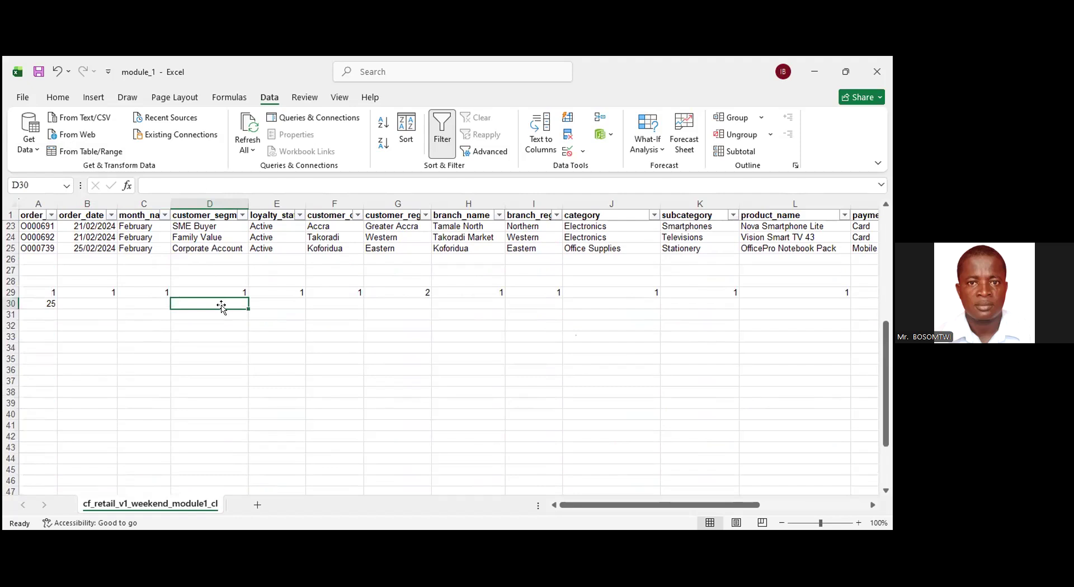
pyautogui.write('Pr')
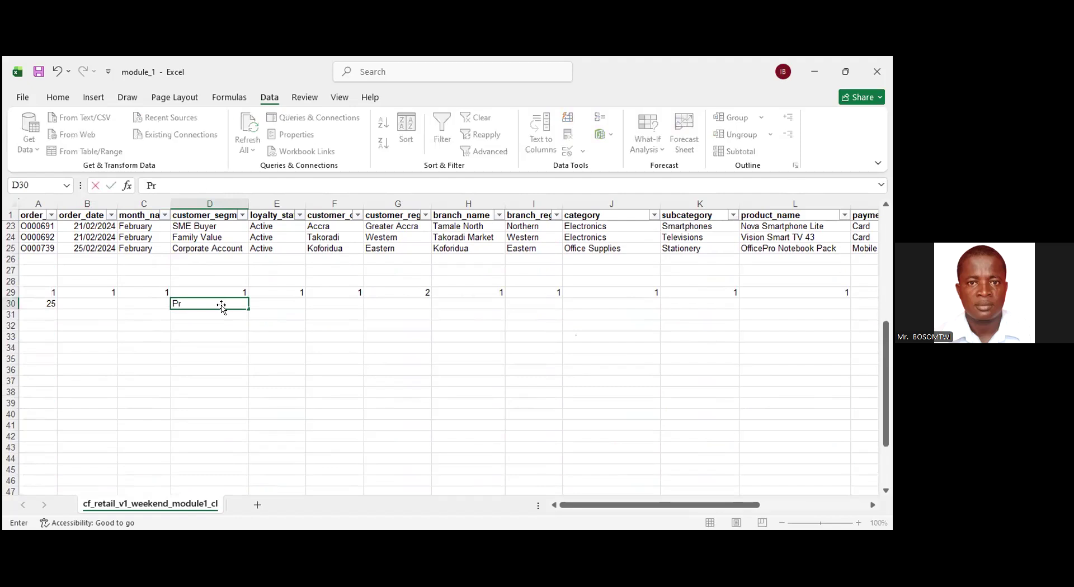
pyautogui.write('oper')
pyautogui.press('Return')
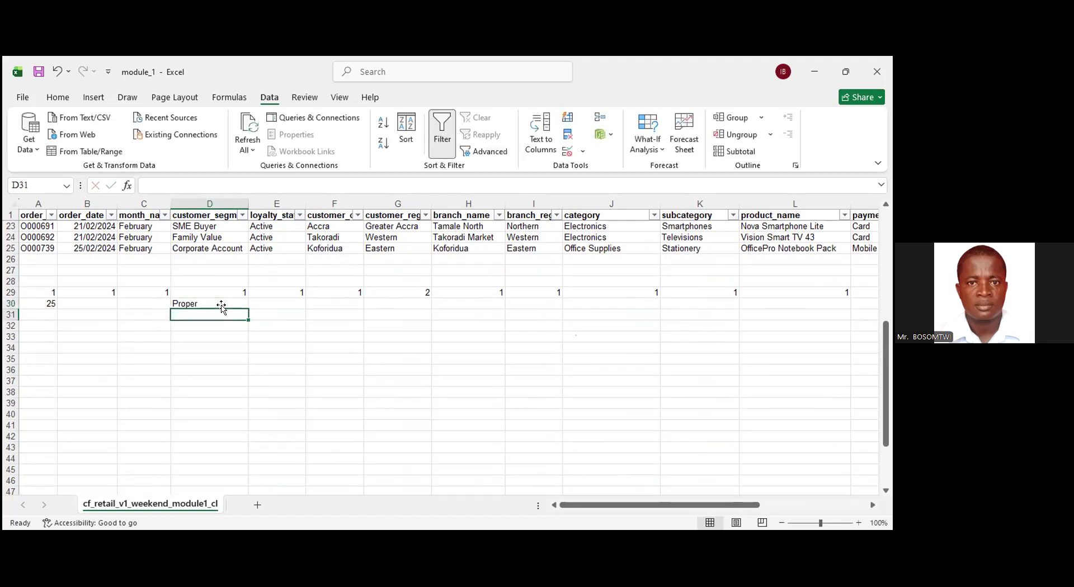
pyautogui.press('BackSpace')
pyautogui.write('Lower')
pyautogui.press('Return')
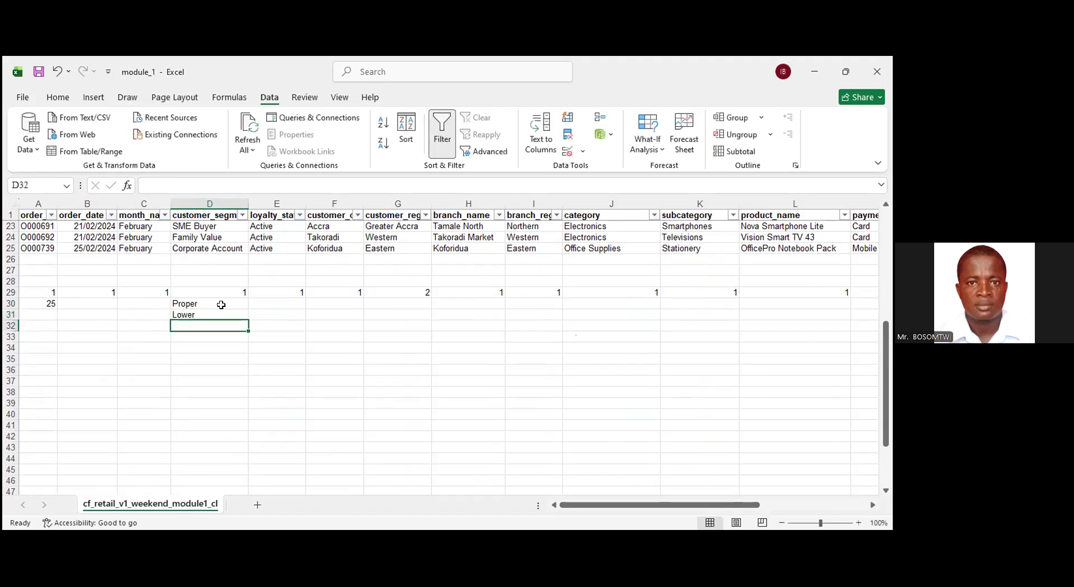
# Add the function names Upper and Trim in cells D32 and D33 to complete the list.
pyautogui.write('Upper')
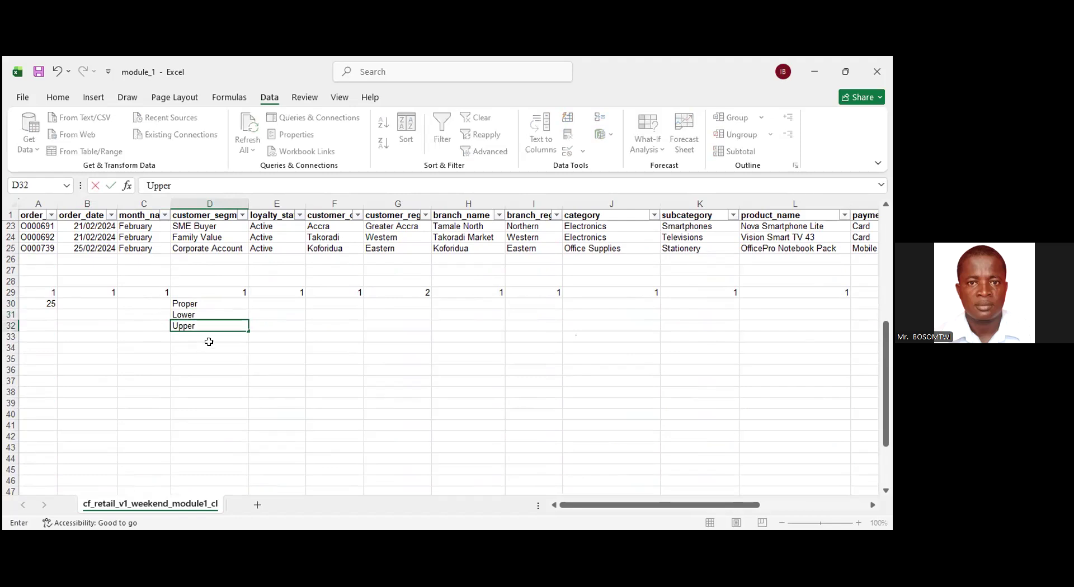
pyautogui.press('Return')
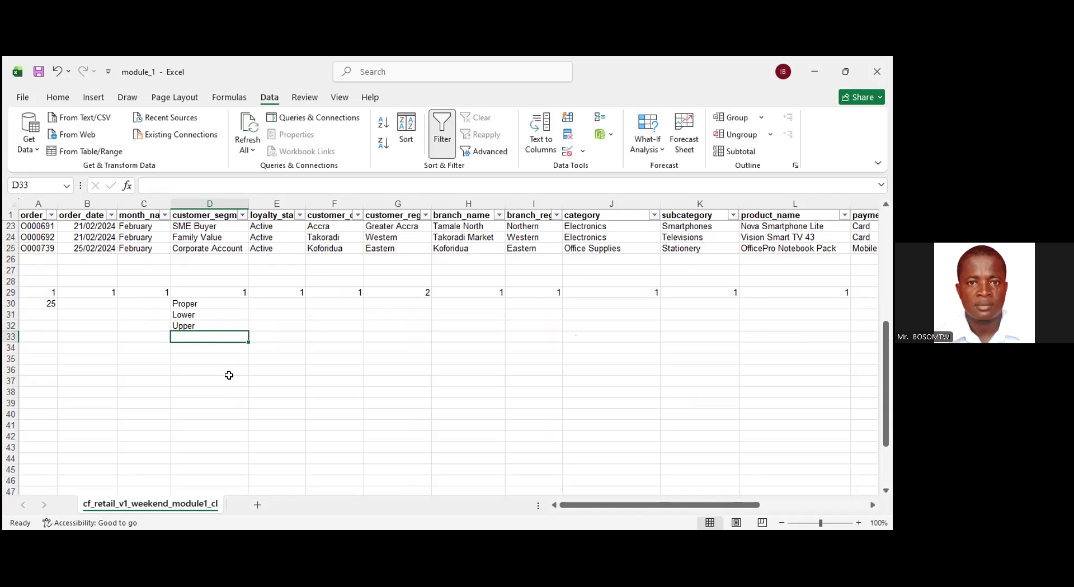
pyautogui.write('Trim')
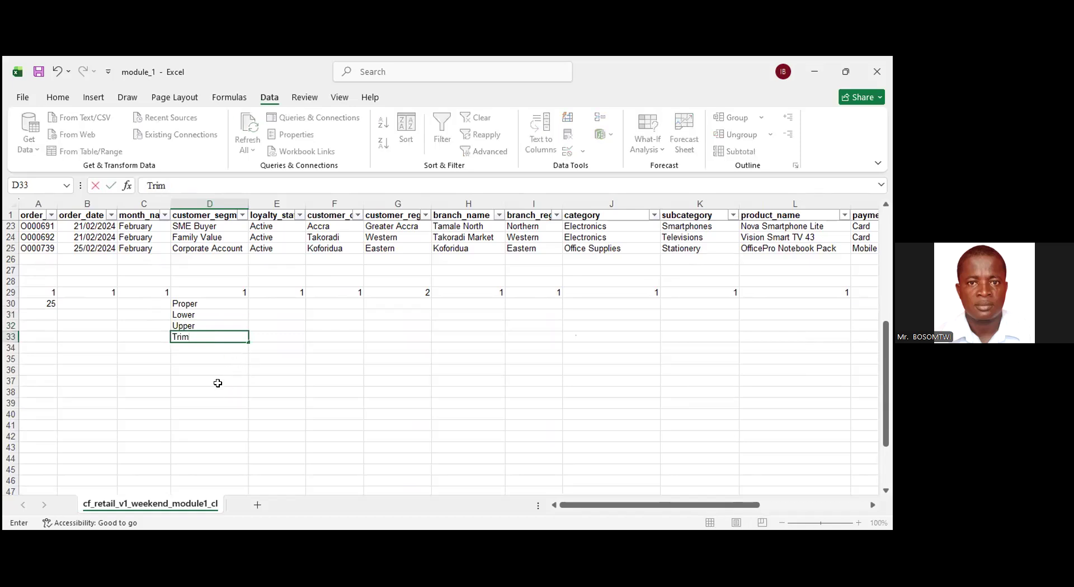
pyautogui.press('Return')
# Insert a blank helper column before loyalty_status and enter t as its header in E1.
pyautogui.scroll(3, 221, 313)
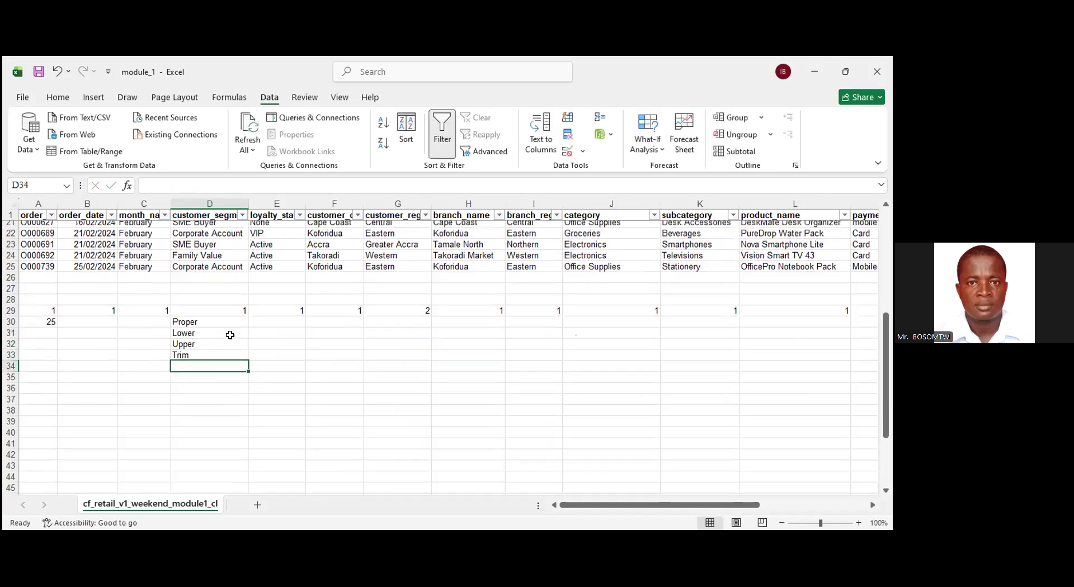
pyautogui.scroll(5, 214, 315)
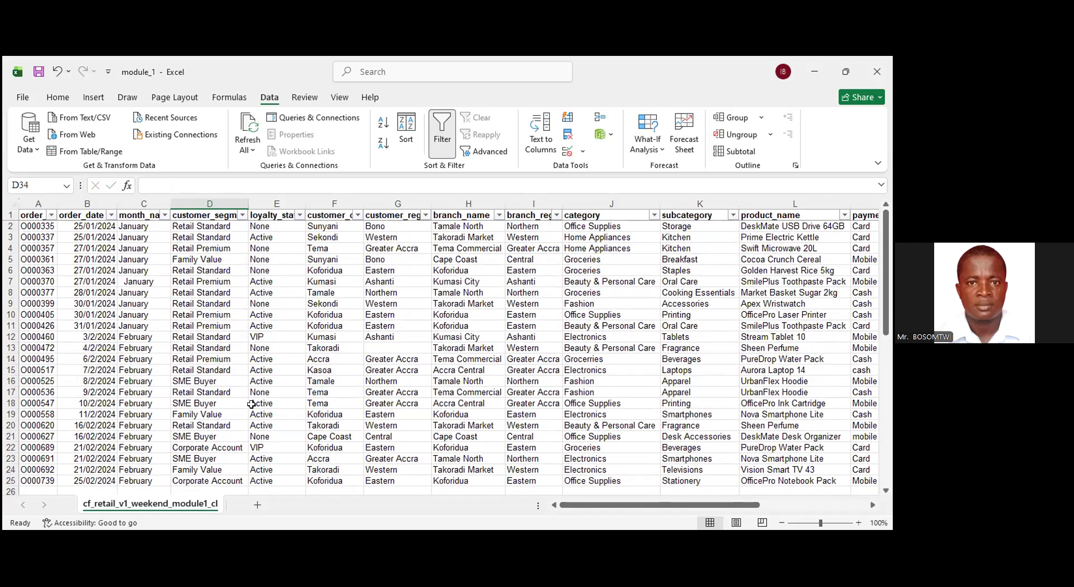
pyautogui.scroll(-5, 251, 404)
pyautogui.scroll(5, 251, 404)
pyautogui.scroll(-7, 255, 421)
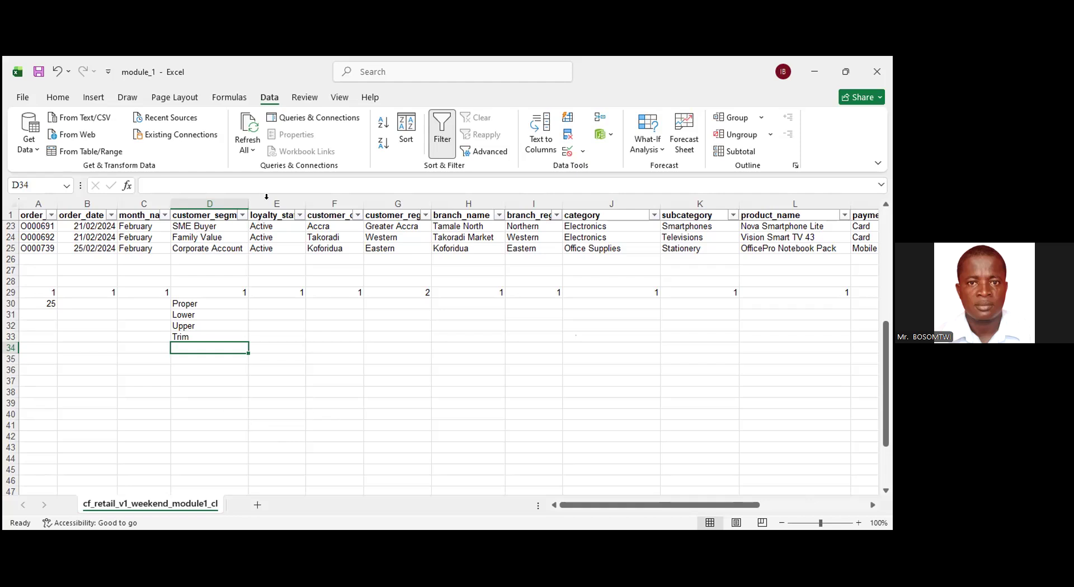
pyautogui.scroll(7, 266, 196)
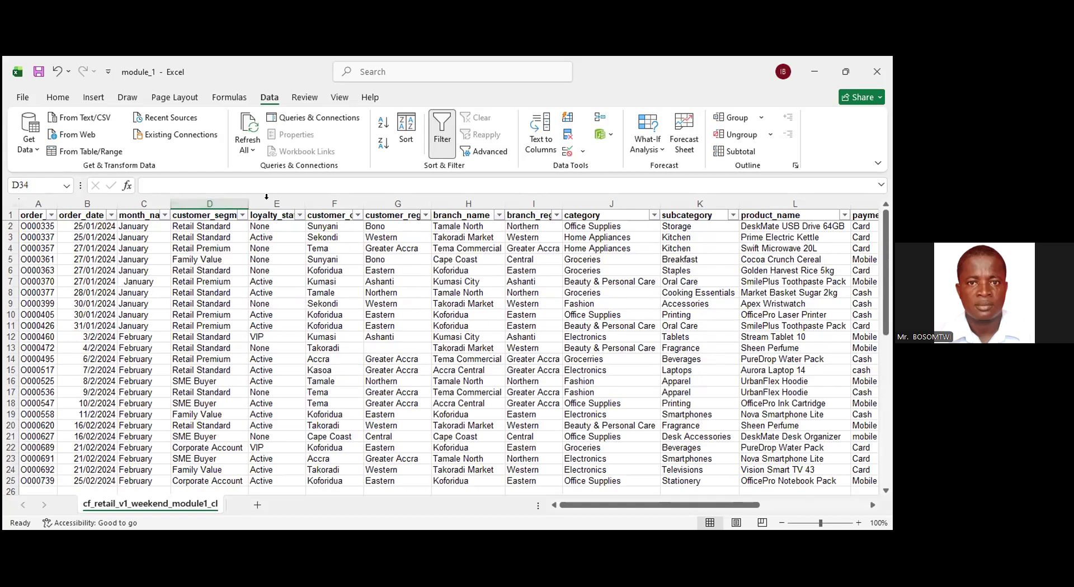
pyautogui.click(268, 204)
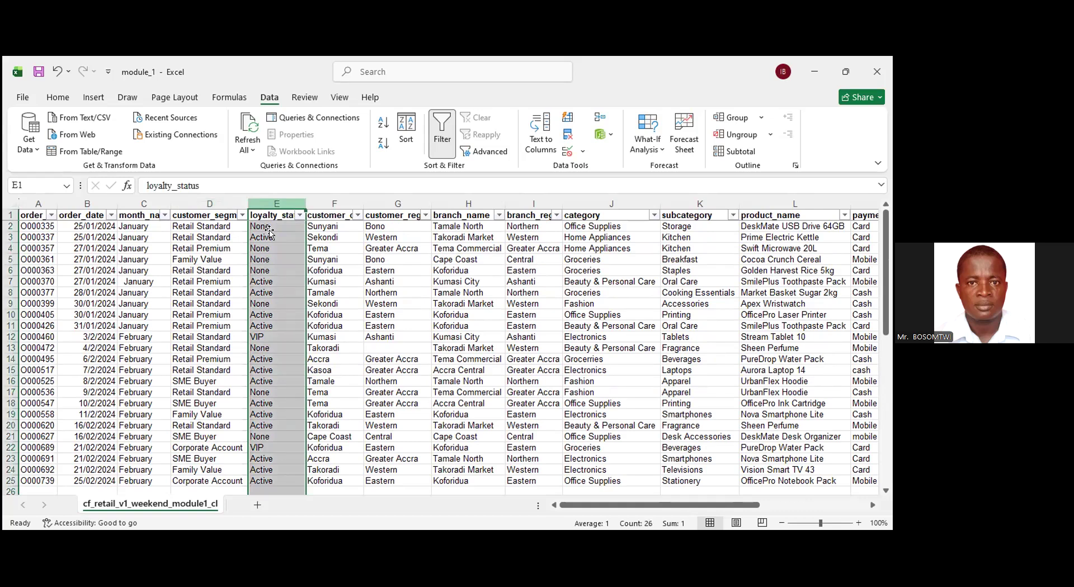
pyautogui.hotkey('ctrl', 'shift', '+')
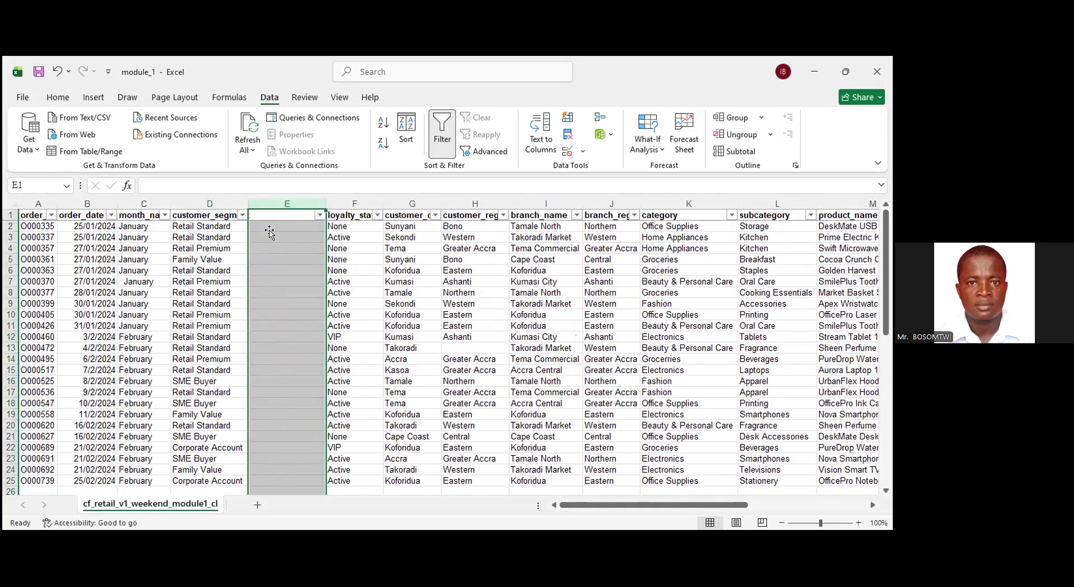
pyautogui.write('t')
pyautogui.click(269, 228)
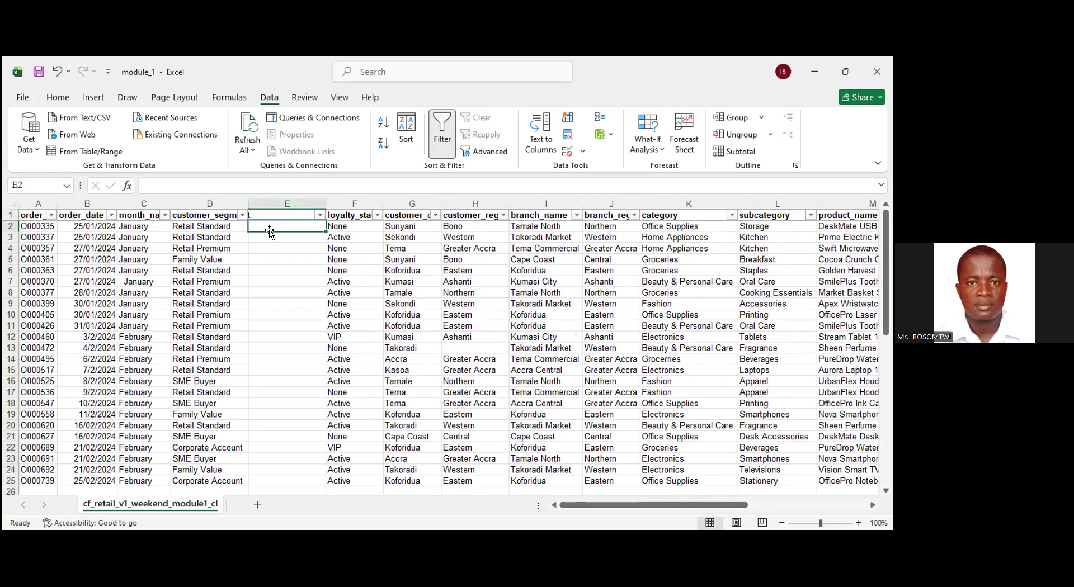
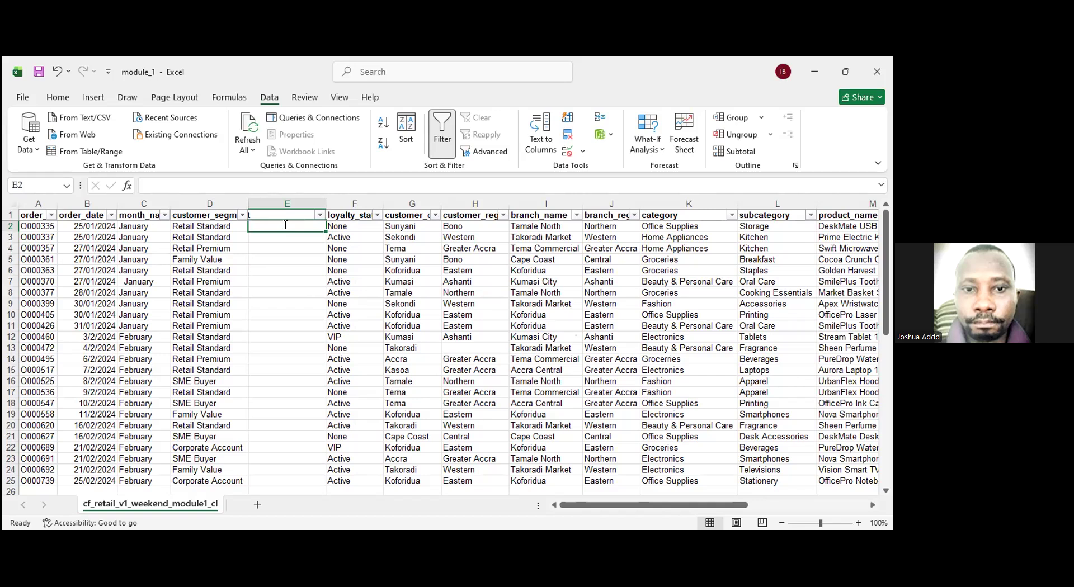
# Enter =LOWER(D2) in E2 to convert the first customer segment to lowercase.
pyautogui.write('=')
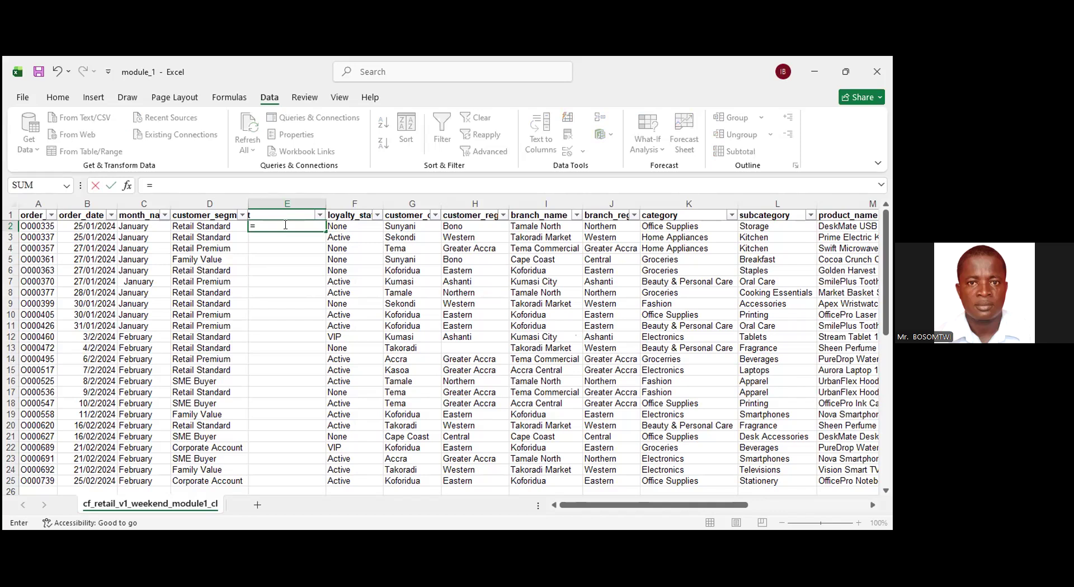
pyautogui.write('l')
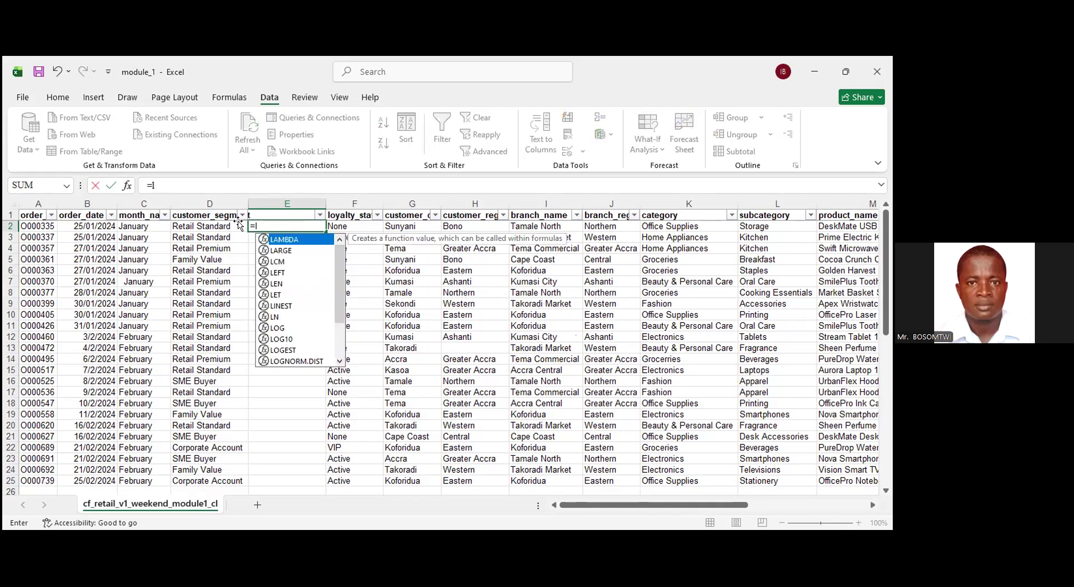
pyautogui.write('ow')
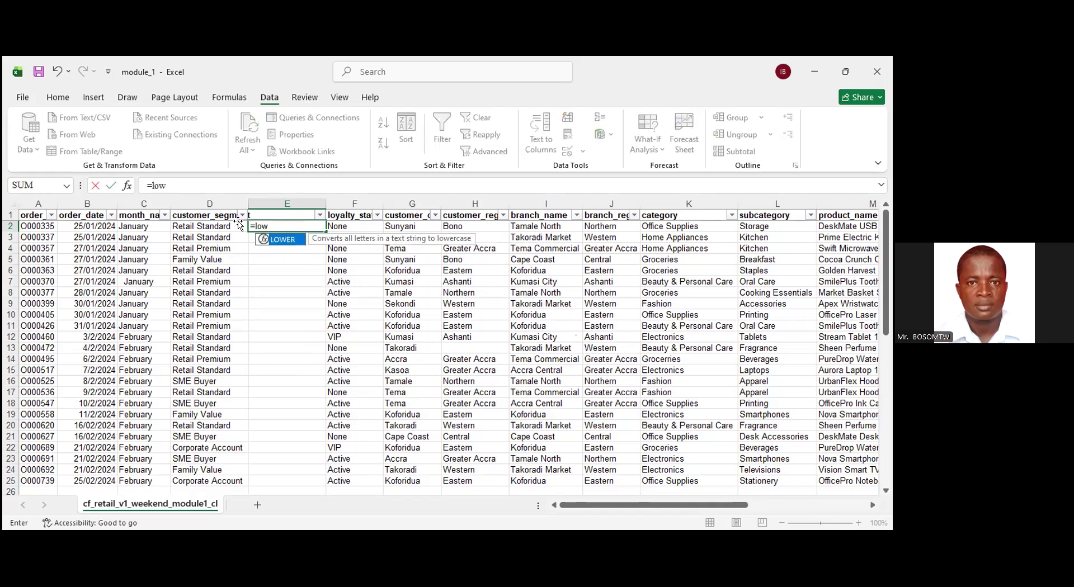
pyautogui.press('Tab')
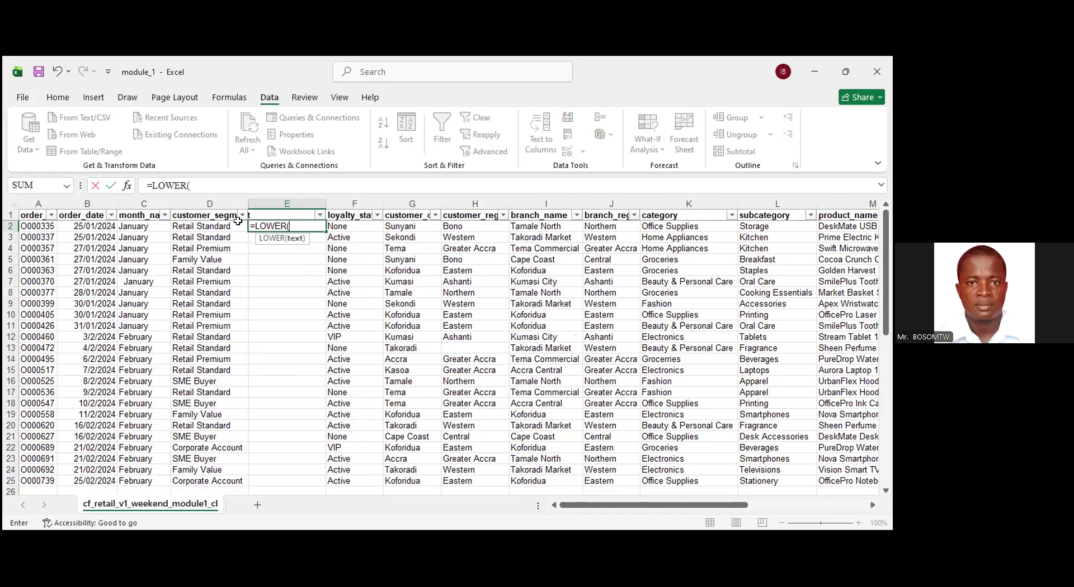
pyautogui.click(237, 225)
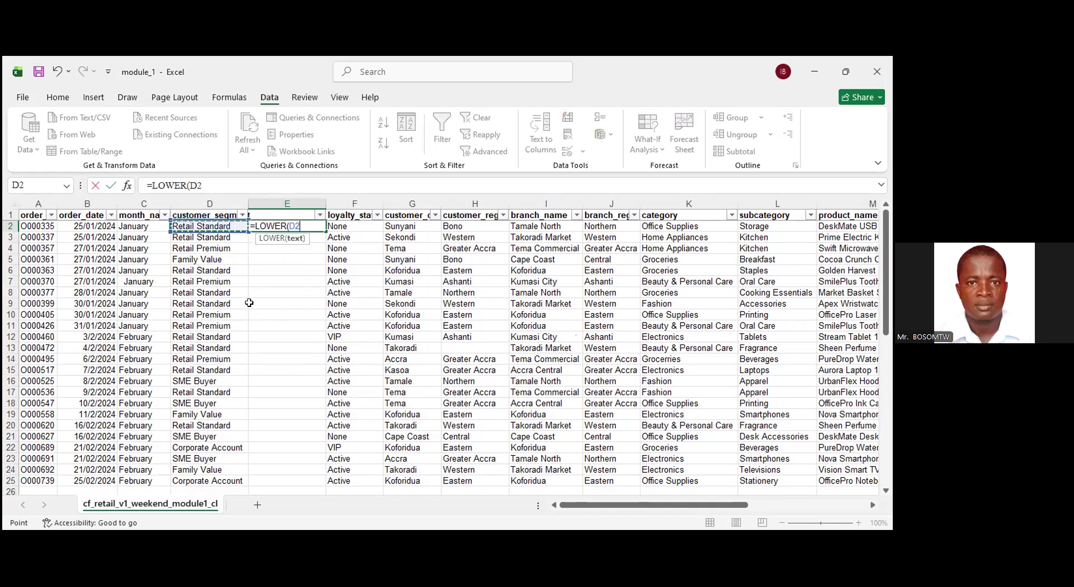
pyautogui.write(')')
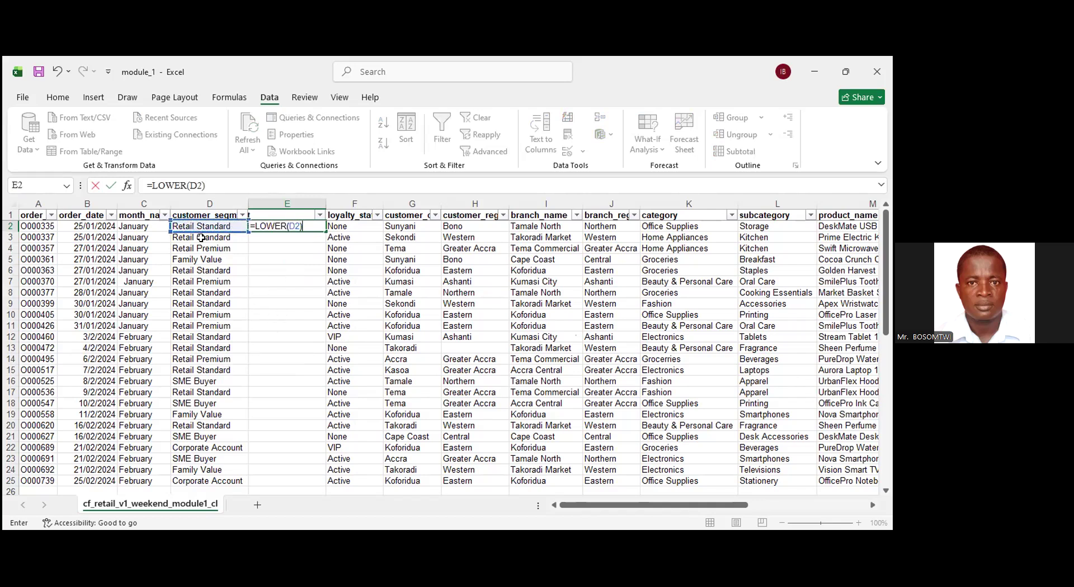
pyautogui.press('Return')
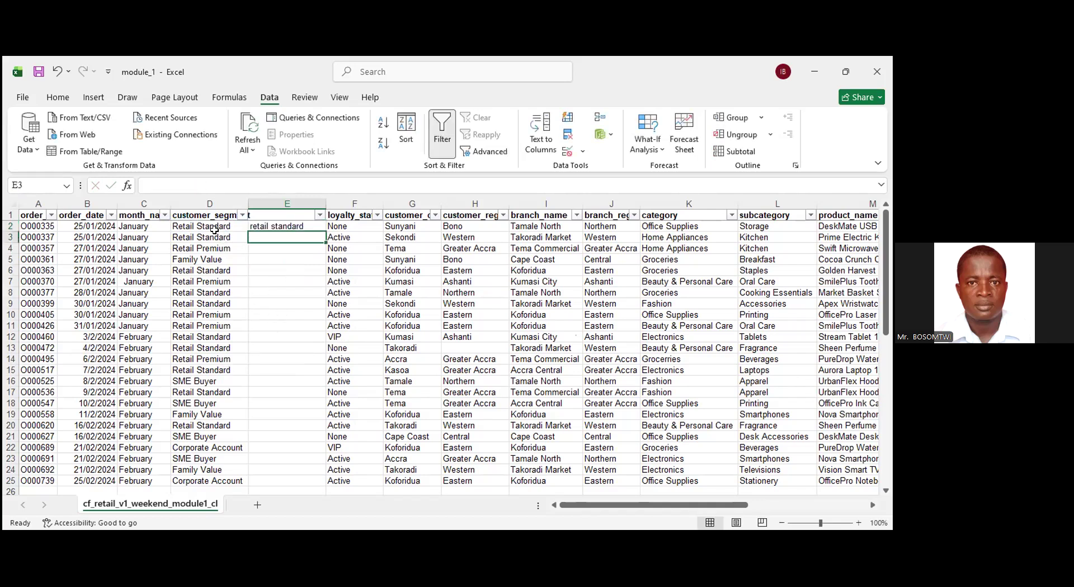
# Replace the formula in E2 with =UPPER(D2) to convert the first customer segment to uppercase.
pyautogui.click(297, 225)
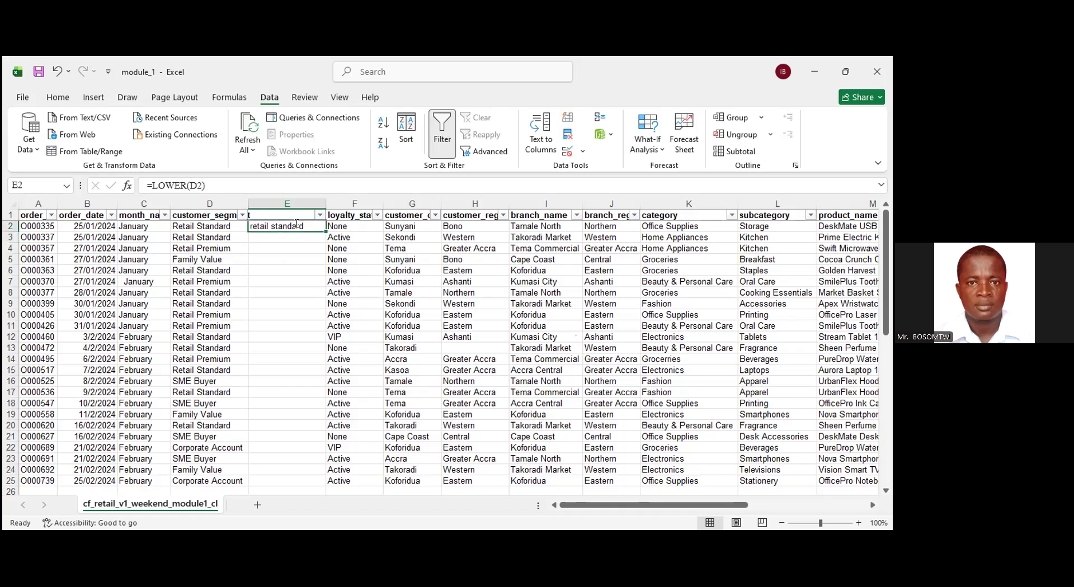
pyautogui.write('=')
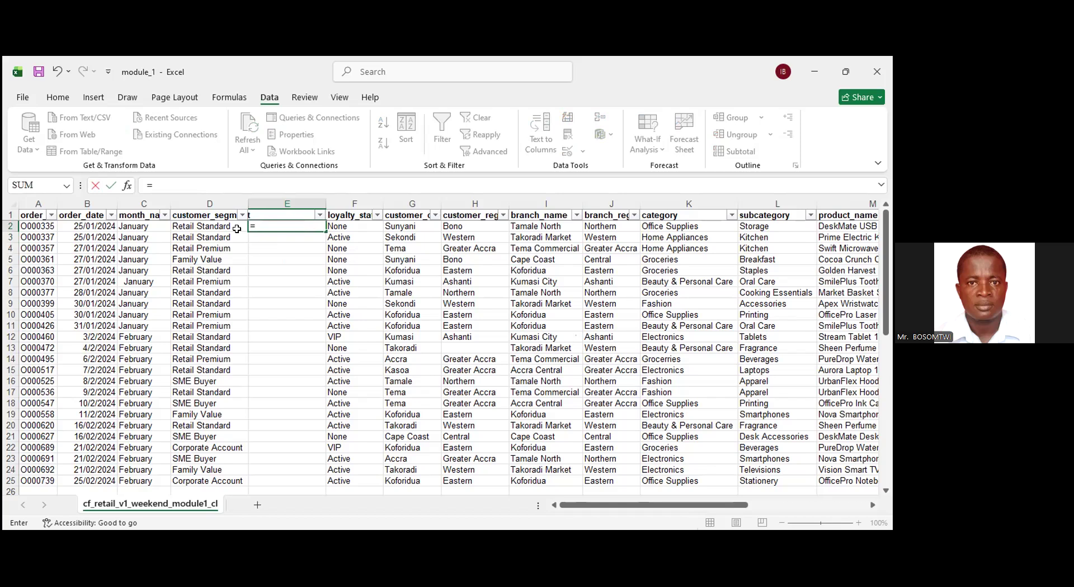
pyautogui.write('upper')
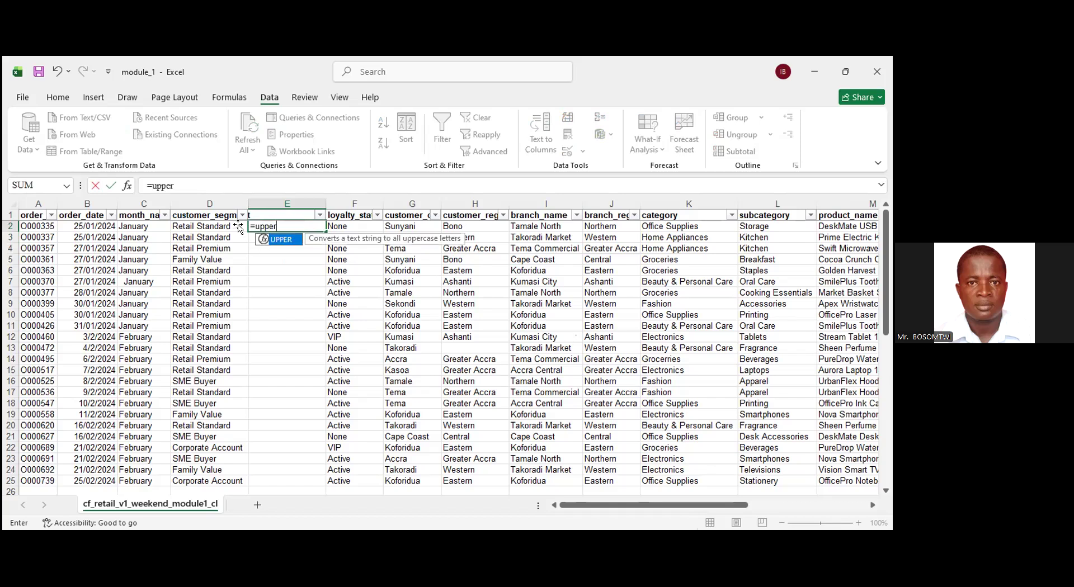
pyautogui.press('Tab')
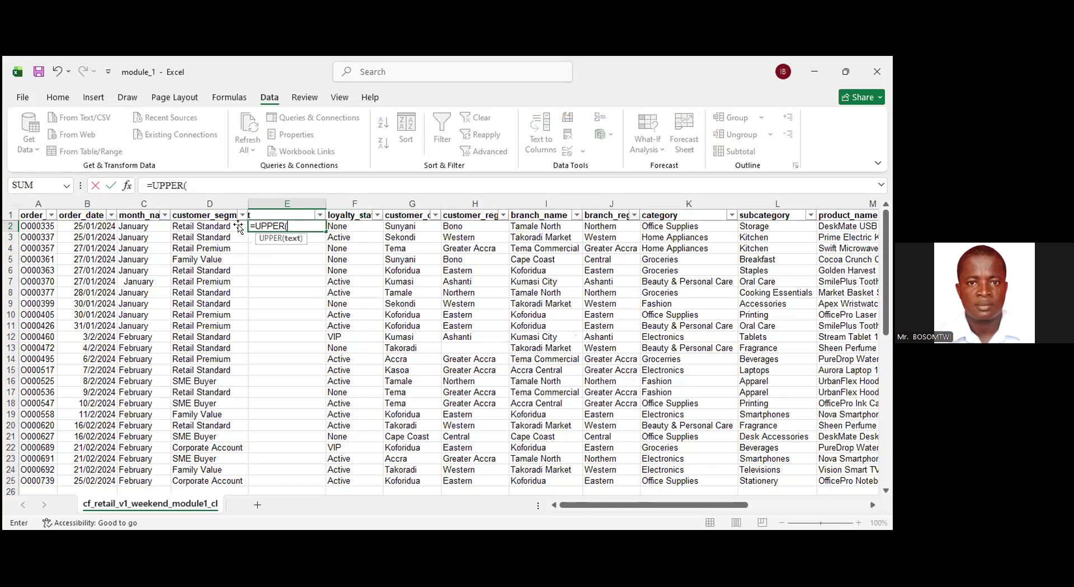
pyautogui.click(239, 227)
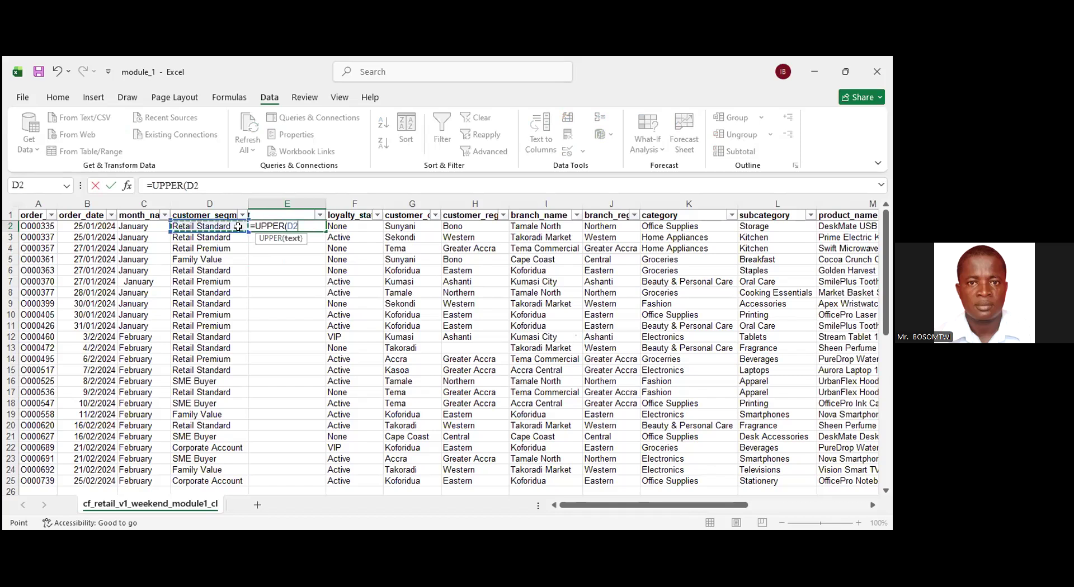
pyautogui.write(')')
pyautogui.hotkey('ctrl', 'Return')
pyautogui.press('Return')
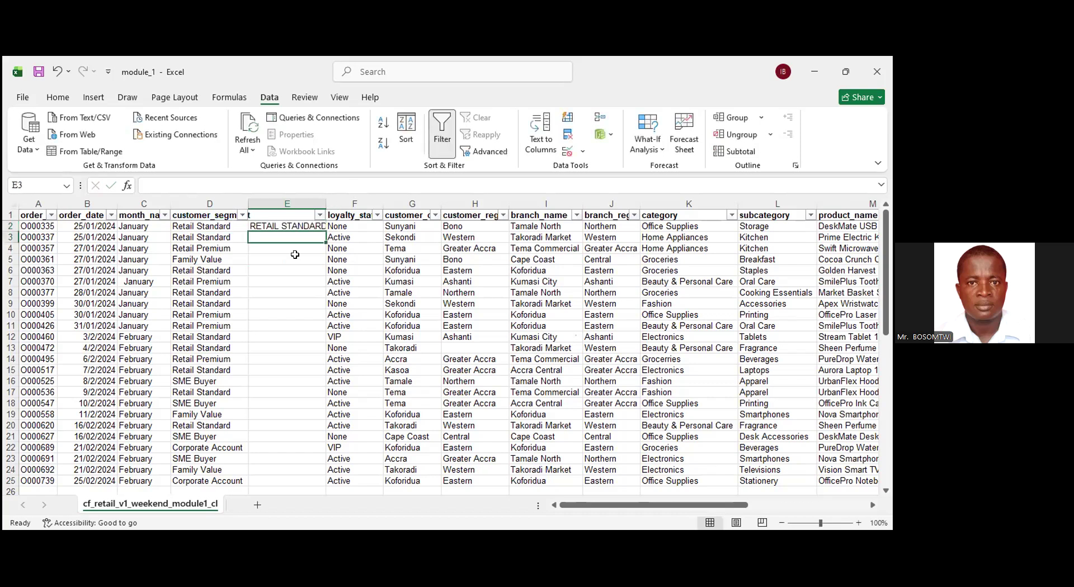
# Fit column E to its contents and replace the formula in E2 with =PROPER(D2).
pyautogui.doubleClick(326, 204)
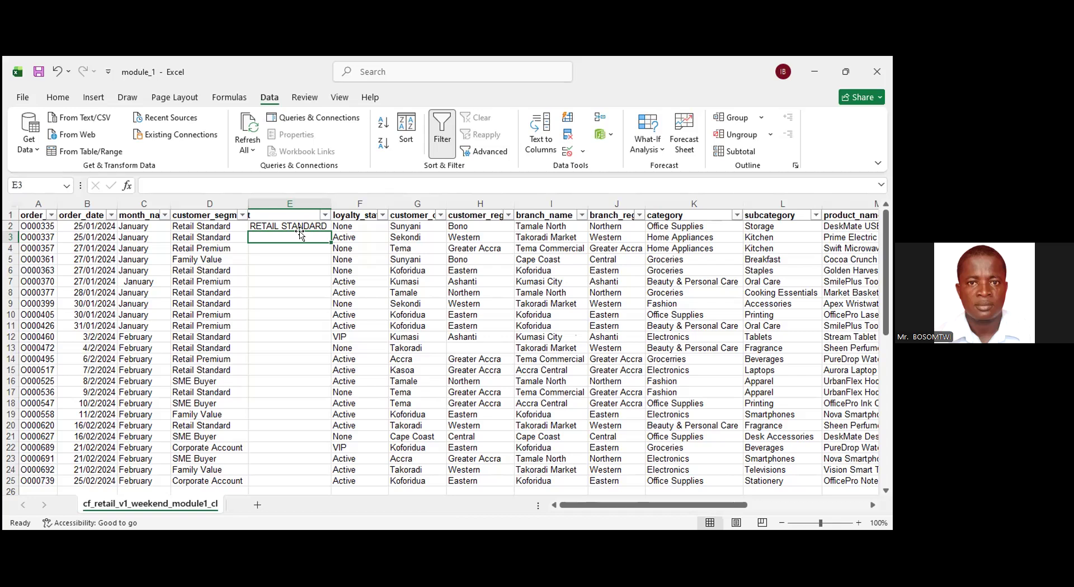
pyautogui.press('Up')
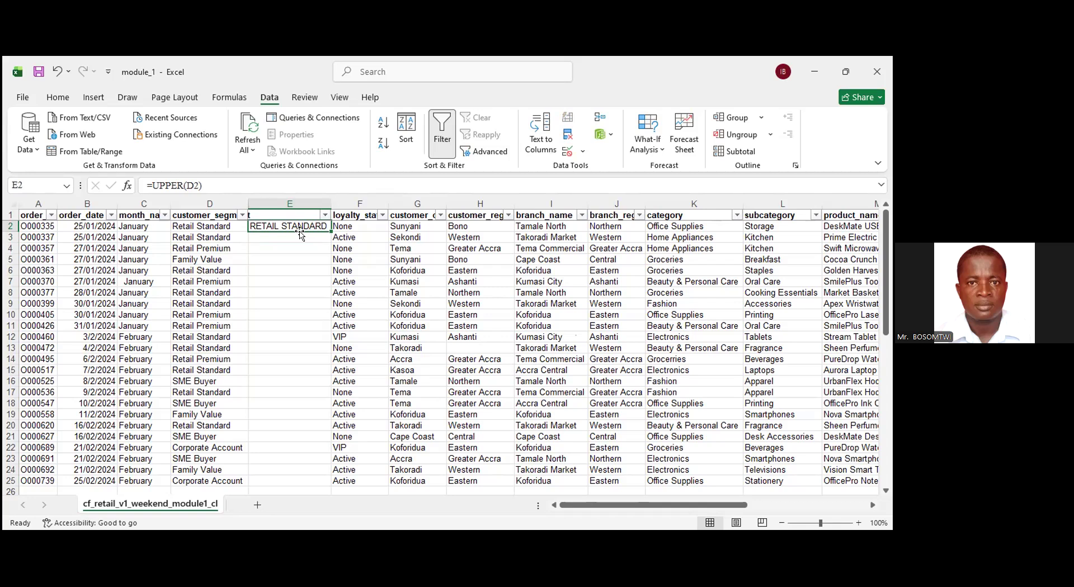
pyautogui.write('=p')
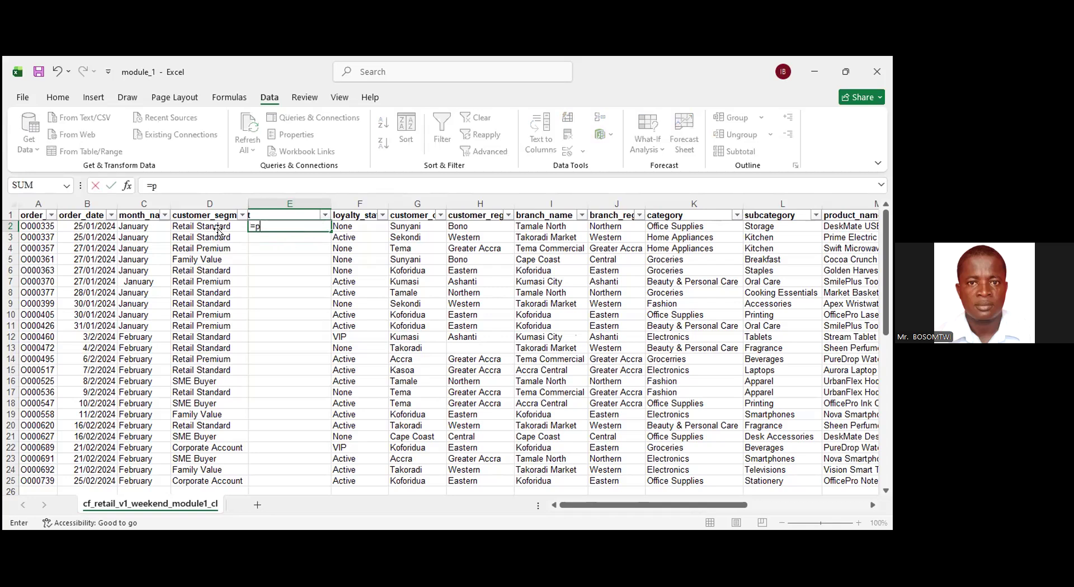
pyautogui.write('roper')
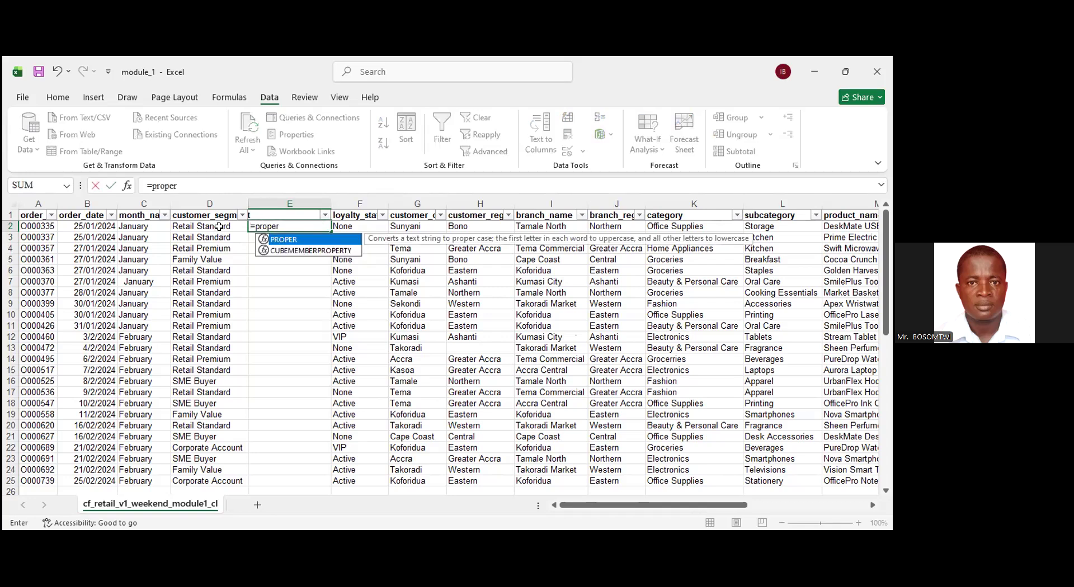
pyautogui.press('Tab')
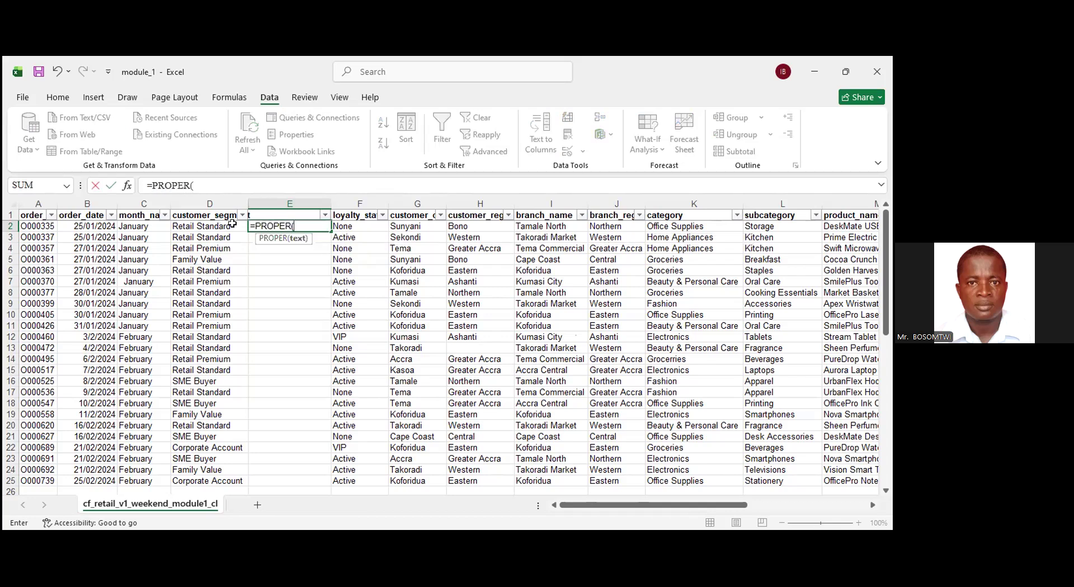
pyautogui.click(235, 226)
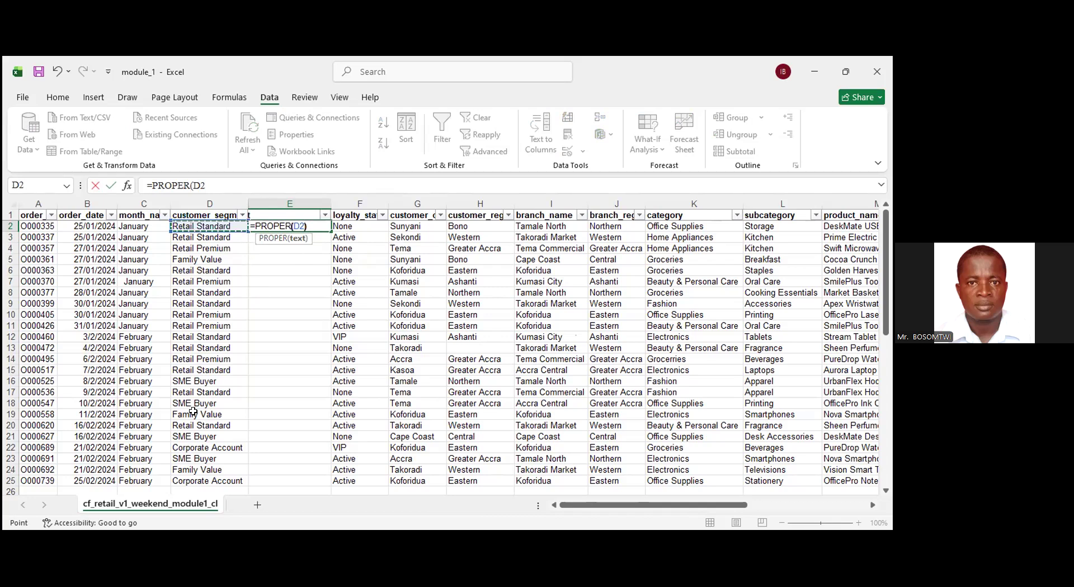
pyautogui.press('Return')
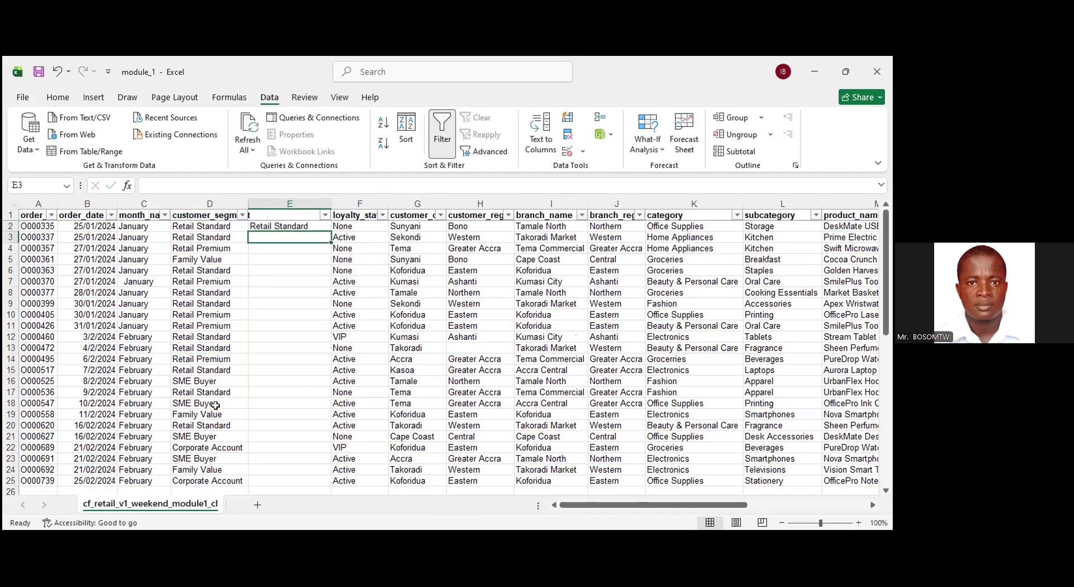
# Fill the PROPER formula from E2 down to E25 and compare the results with the customer_segment column.
pyautogui.press('Up')
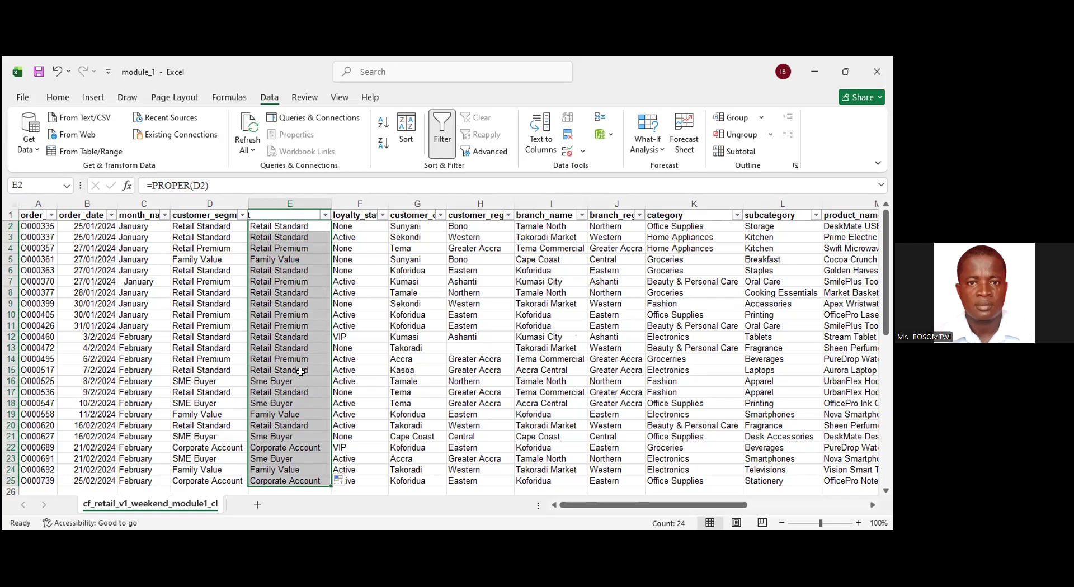
pyautogui.scroll(-4, 298, 368)
pyautogui.scroll(3, 312, 363)
pyautogui.scroll(1, 312, 363)
pyautogui.scroll(-3, 292, 250)
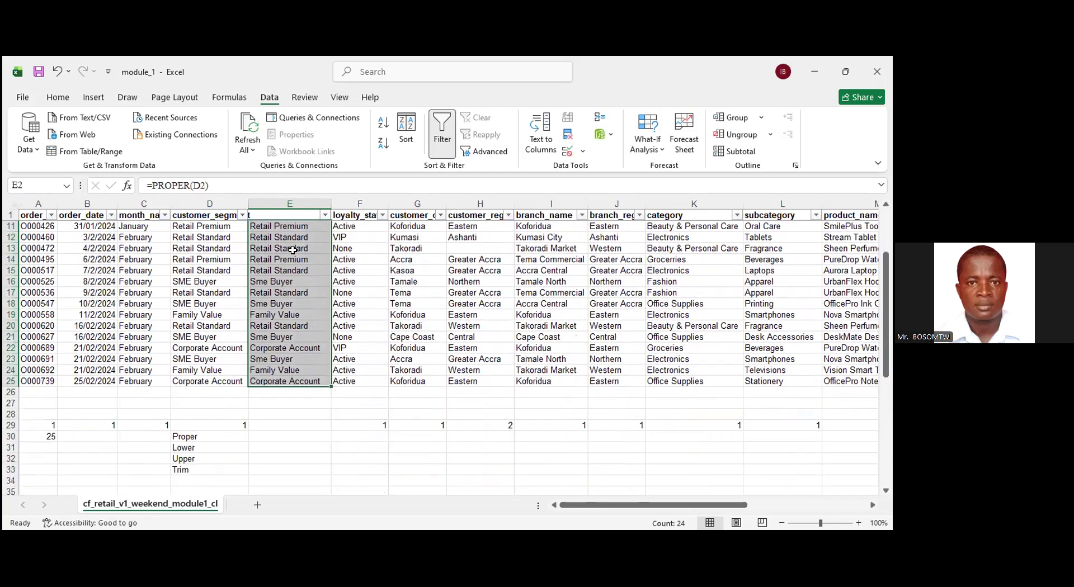
pyautogui.scroll(1, 238, 191)
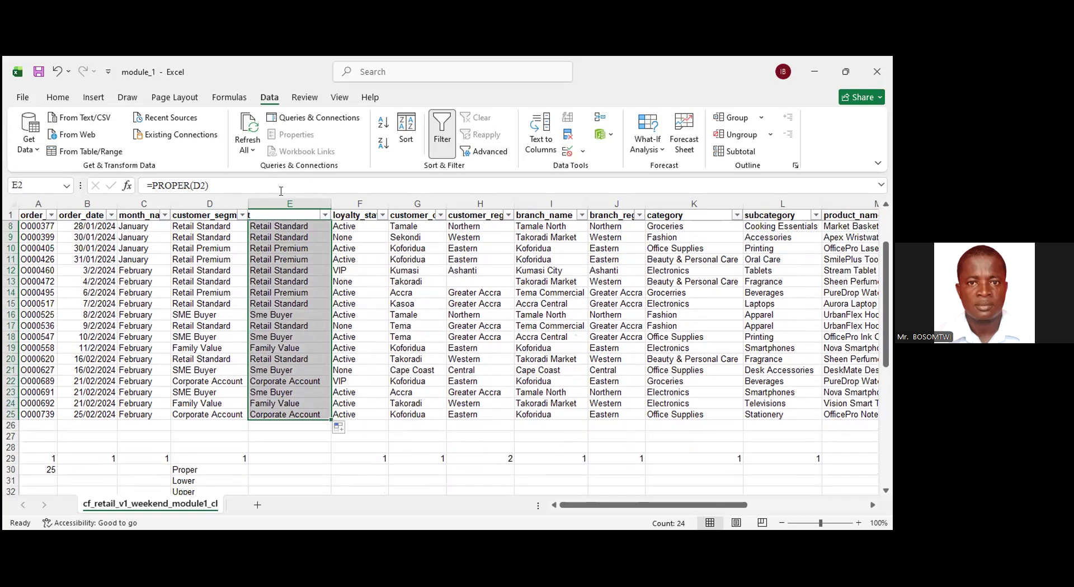
pyautogui.scroll(2, 291, 318)
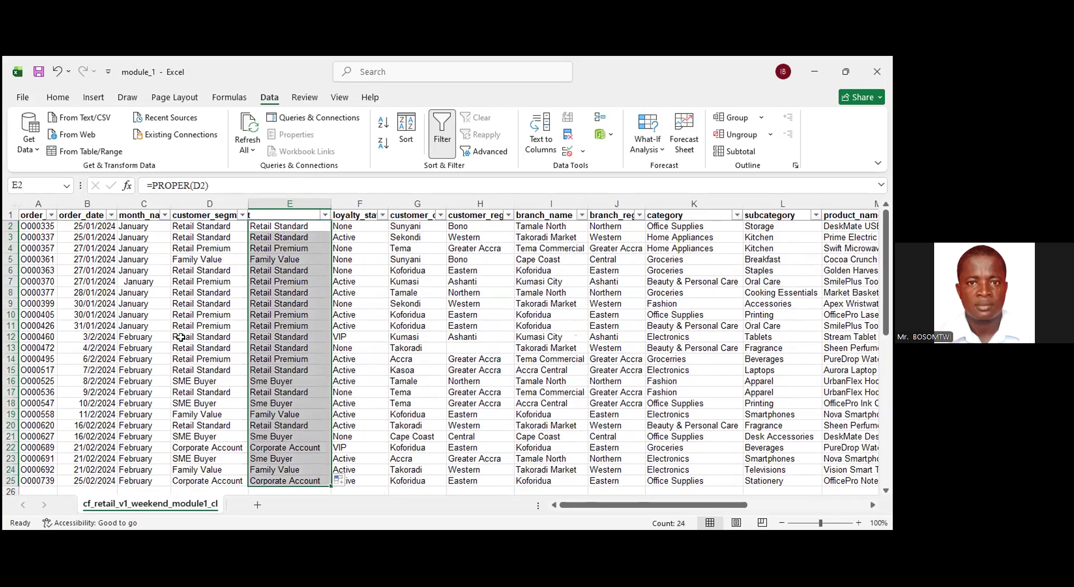
pyautogui.press('F2')
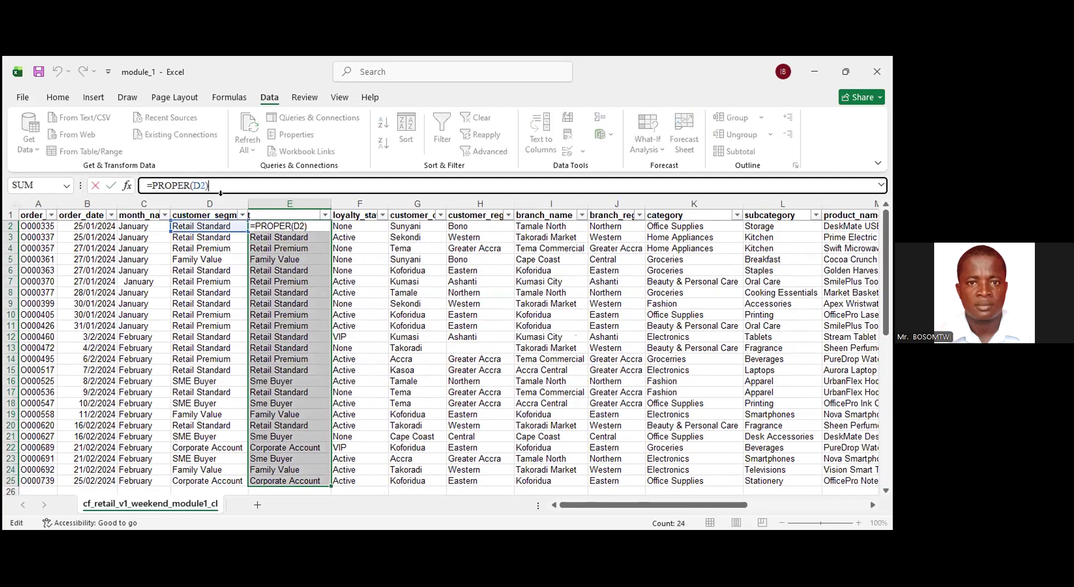
pyautogui.press('Escape')
pyautogui.click(223, 304)
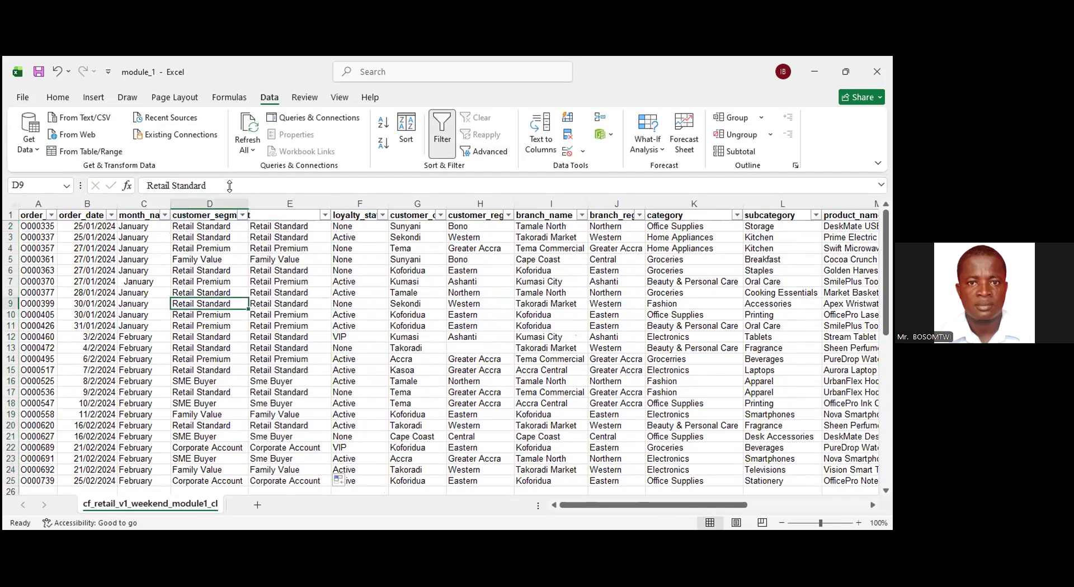
pyautogui.click(207, 337)
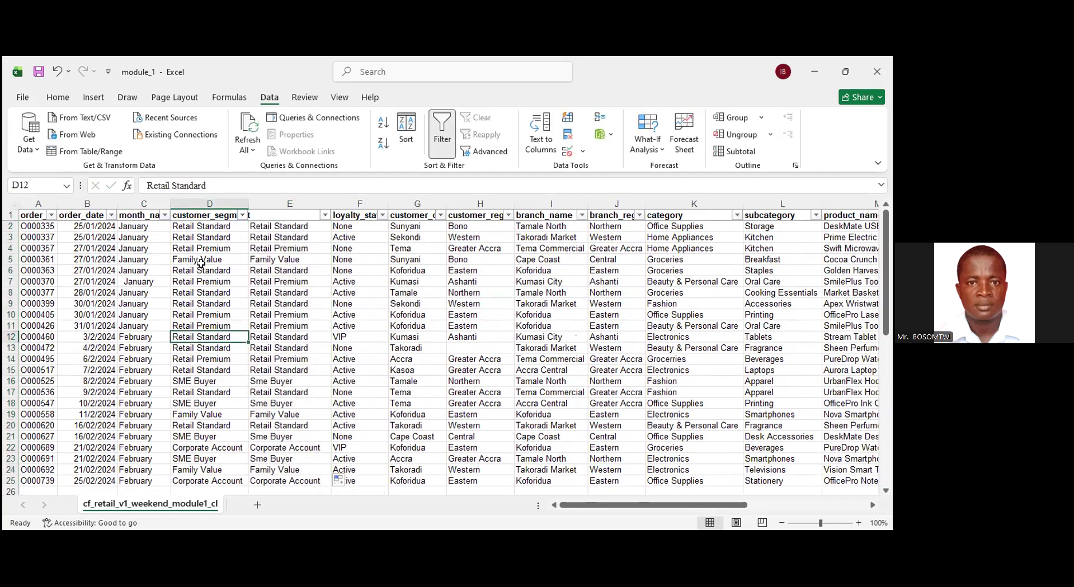
pyautogui.click(141, 186)
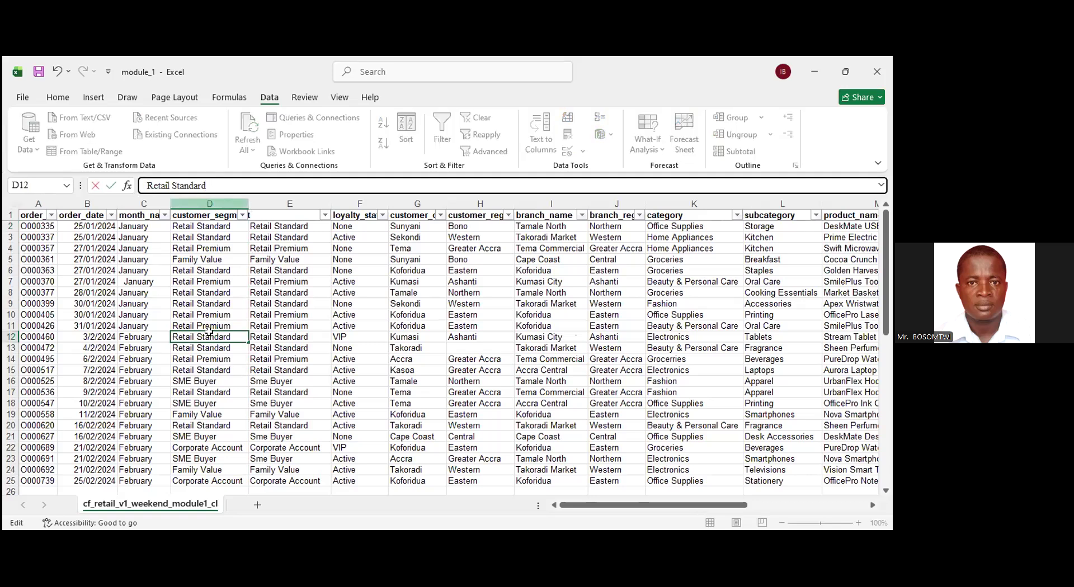
pyautogui.click(194, 282)
# Insert leading spaces before Retail Standard in D6 and extra spaces between the two words in D8.
pyautogui.click(195, 272)
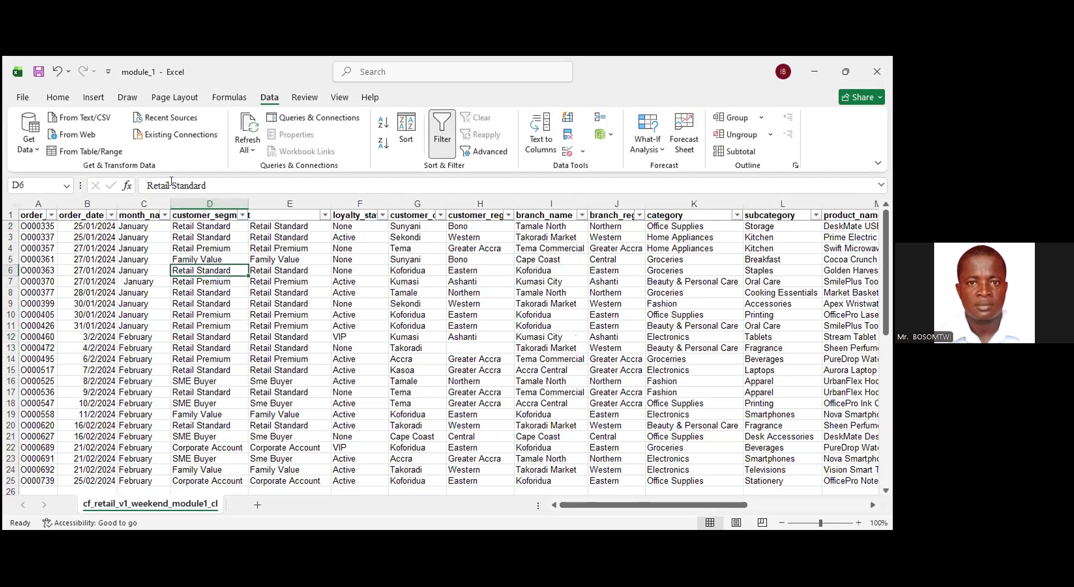
pyautogui.click(145, 185)
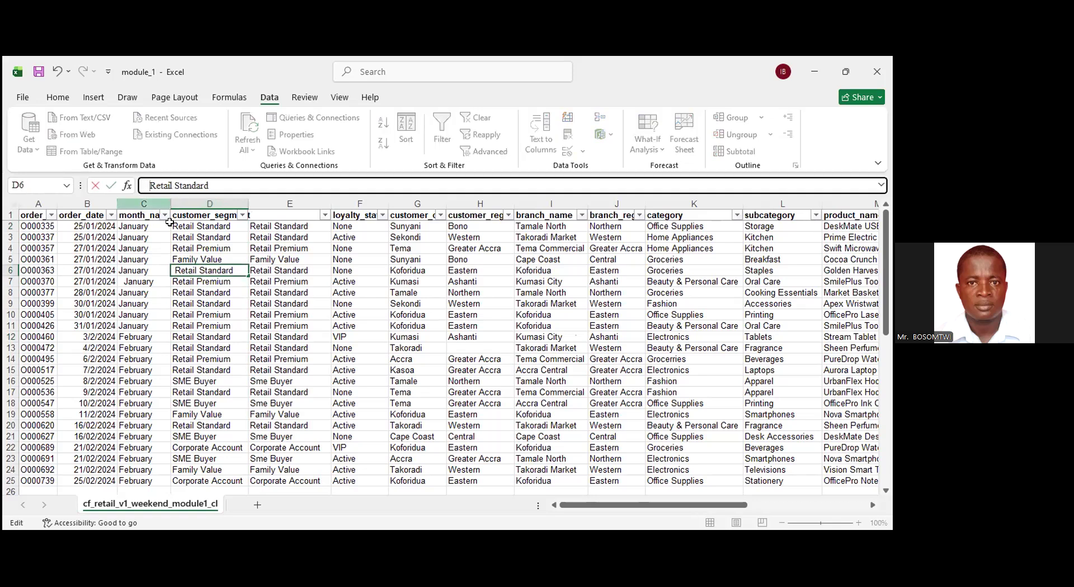
pyautogui.click(258, 380)
pyautogui.click(213, 293)
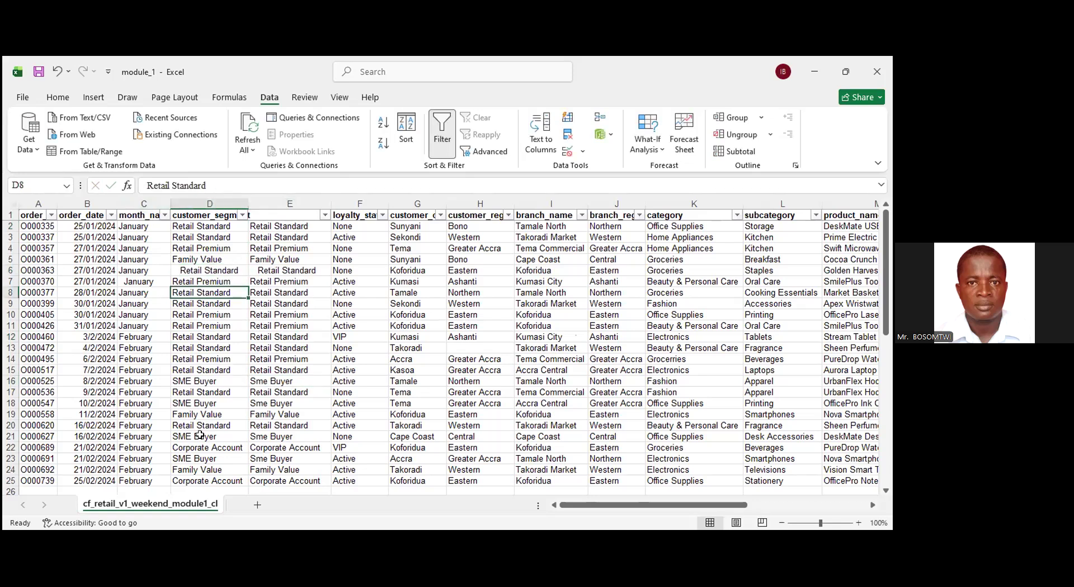
pyautogui.click(168, 183)
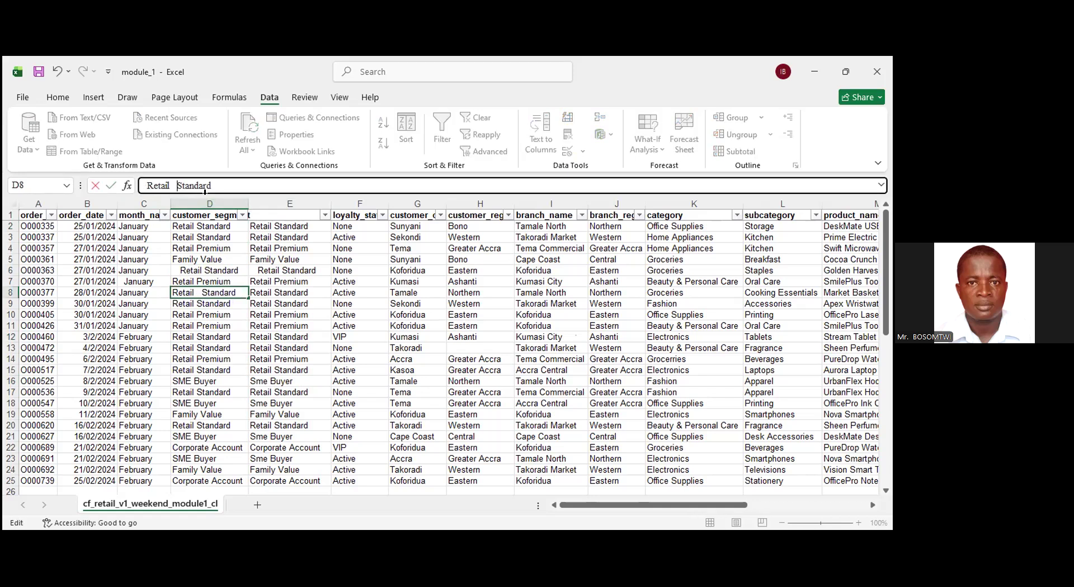
pyautogui.click(212, 370)
pyautogui.click(217, 436)
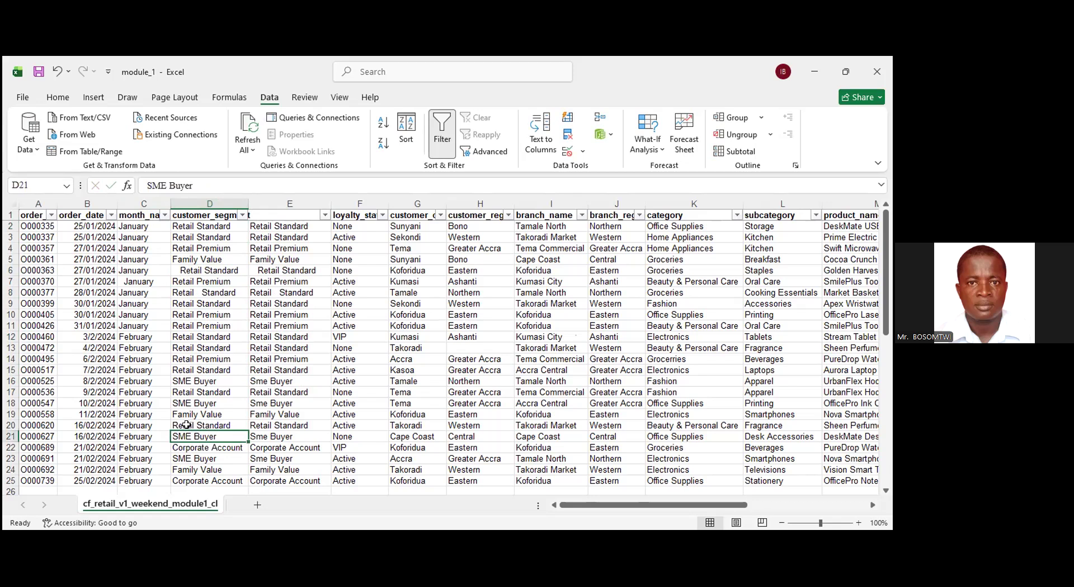
pyautogui.click(194, 185)
pyautogui.press('Tab')
pyautogui.press('Tab')
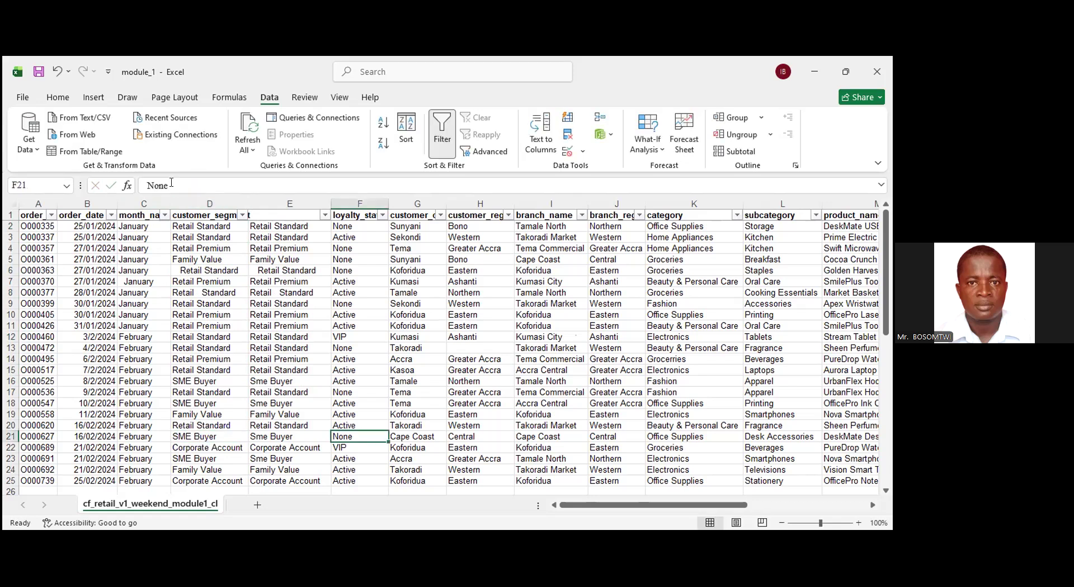
# Insert extra spaces between the words Retail and Standard in D20 and check the matching PROPER result.
pyautogui.click(231, 425)
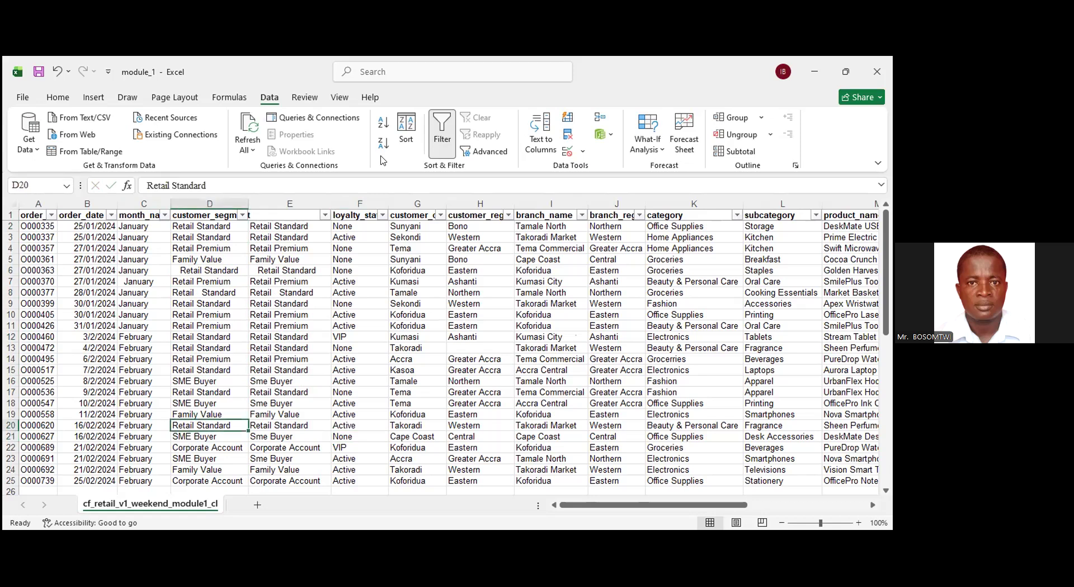
pyautogui.click(171, 186)
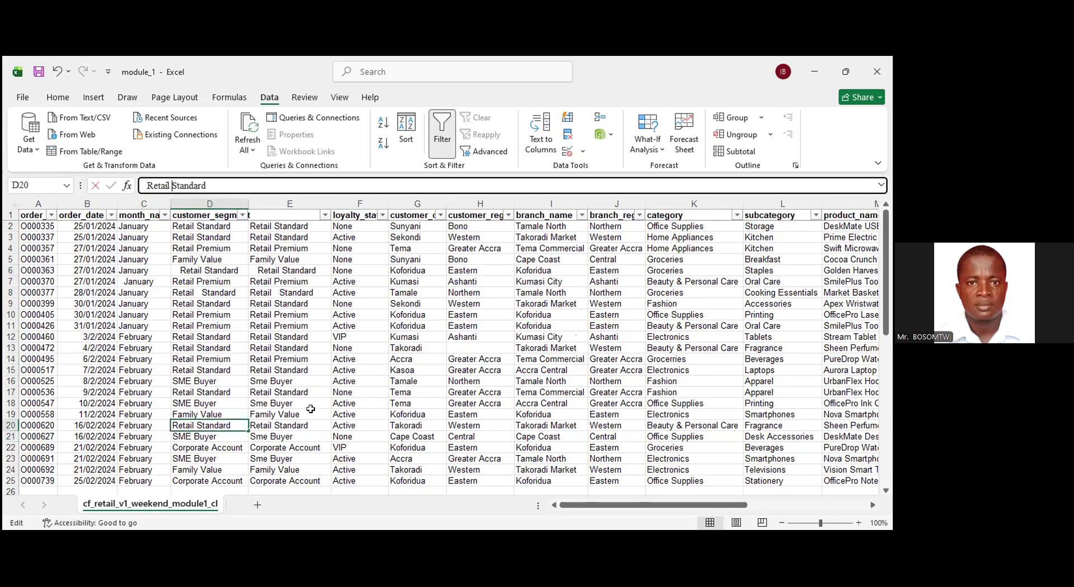
pyautogui.click(297, 326)
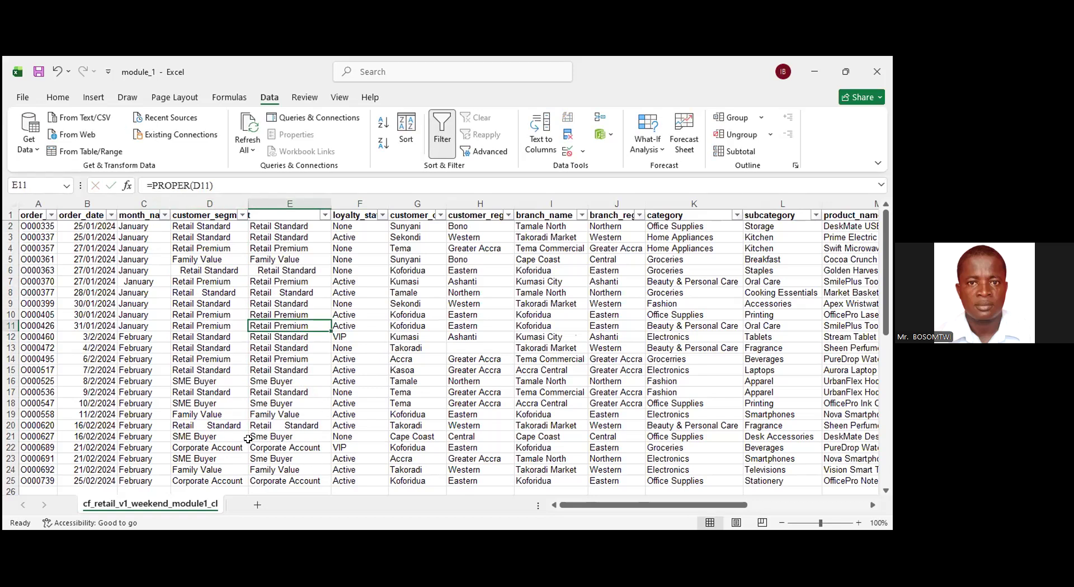
pyautogui.scroll(-3, 281, 442)
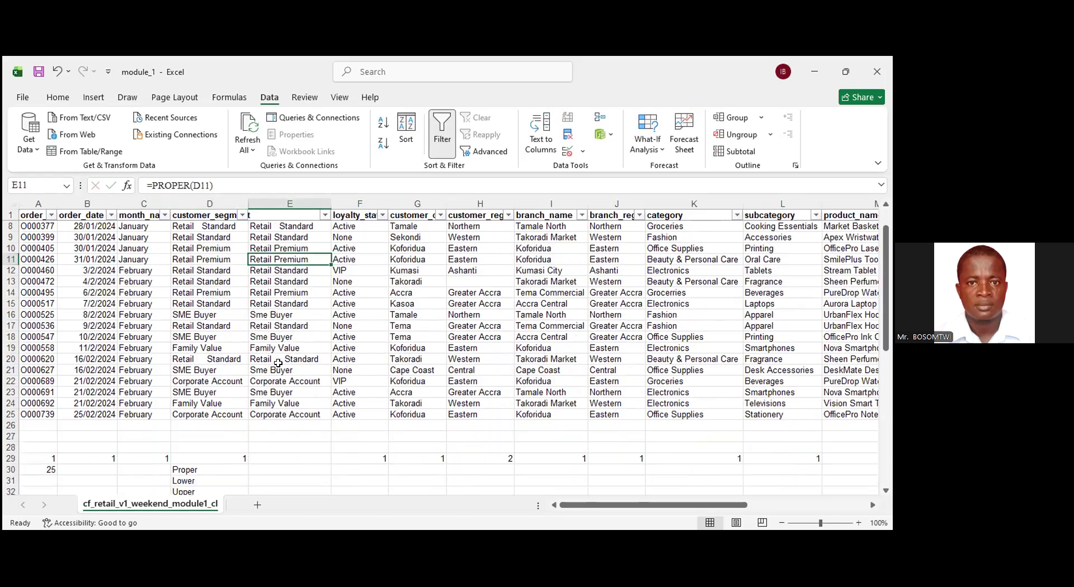
pyautogui.scroll(3, 285, 442)
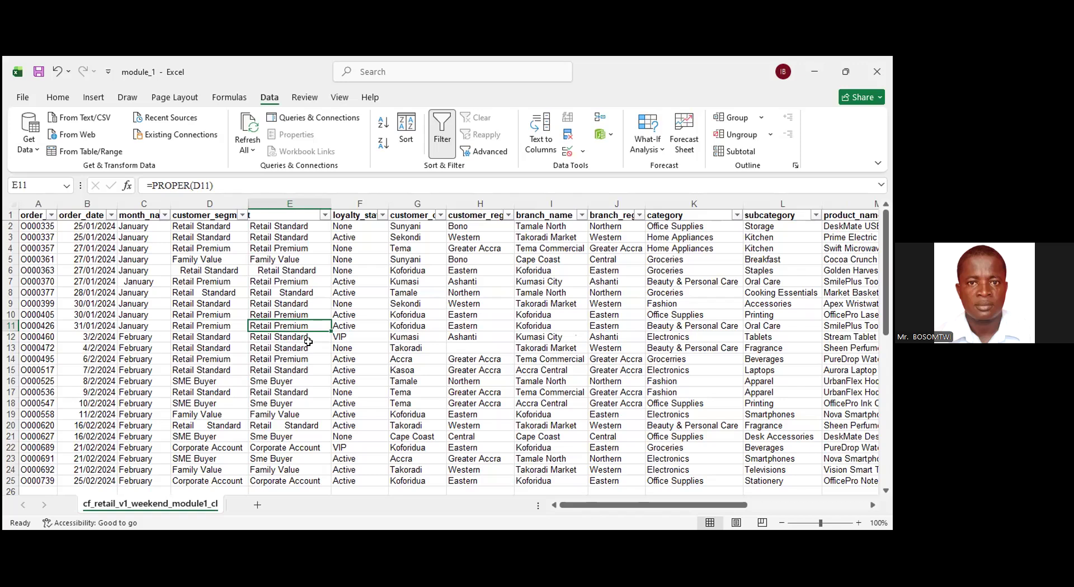
pyautogui.scroll(-4, 308, 342)
pyautogui.scroll(2, 309, 342)
pyautogui.press('F2')
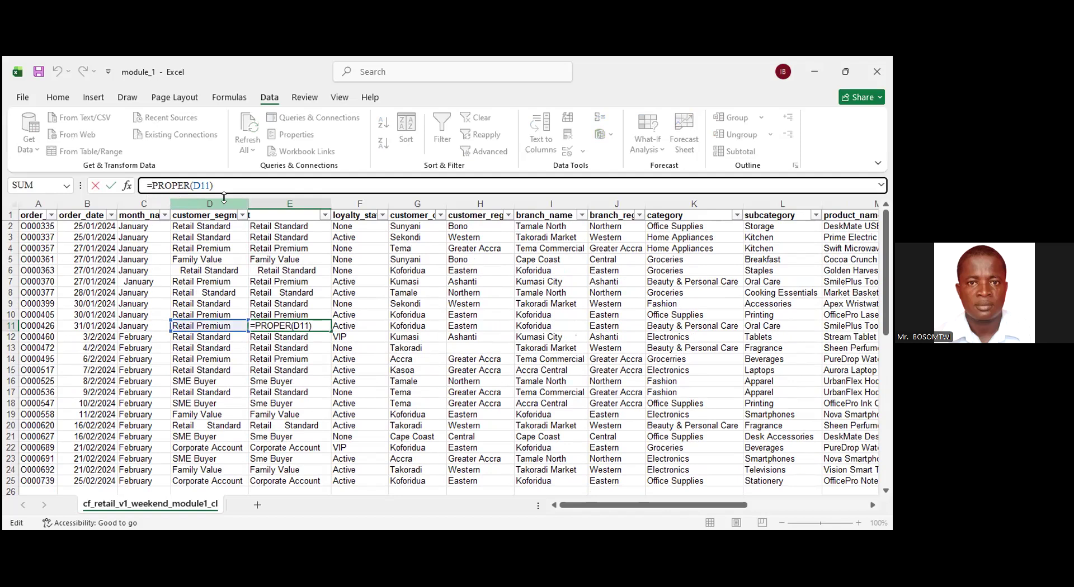
pyautogui.write('T')
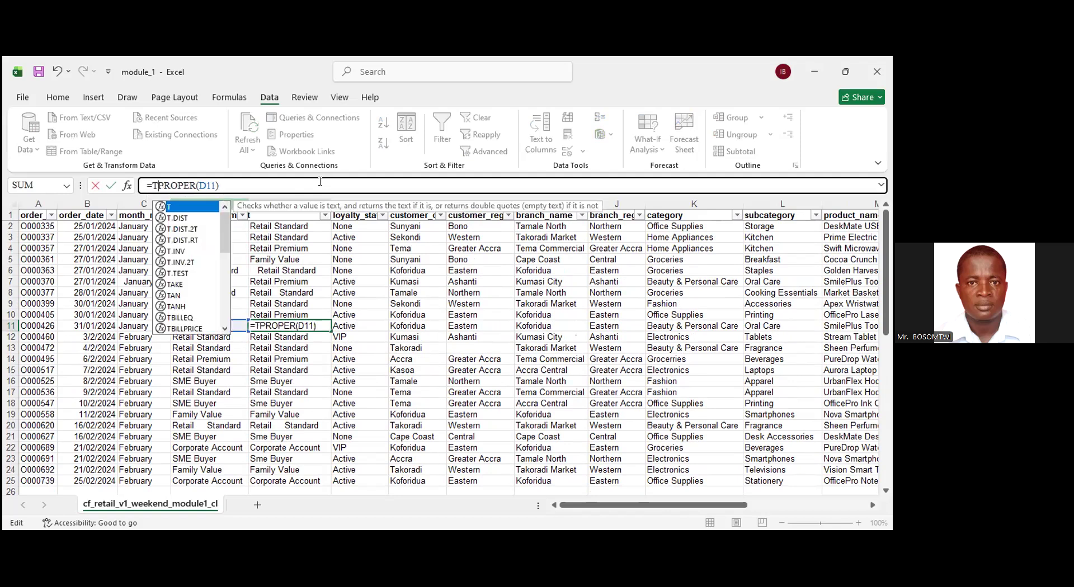
pyautogui.write('rim')
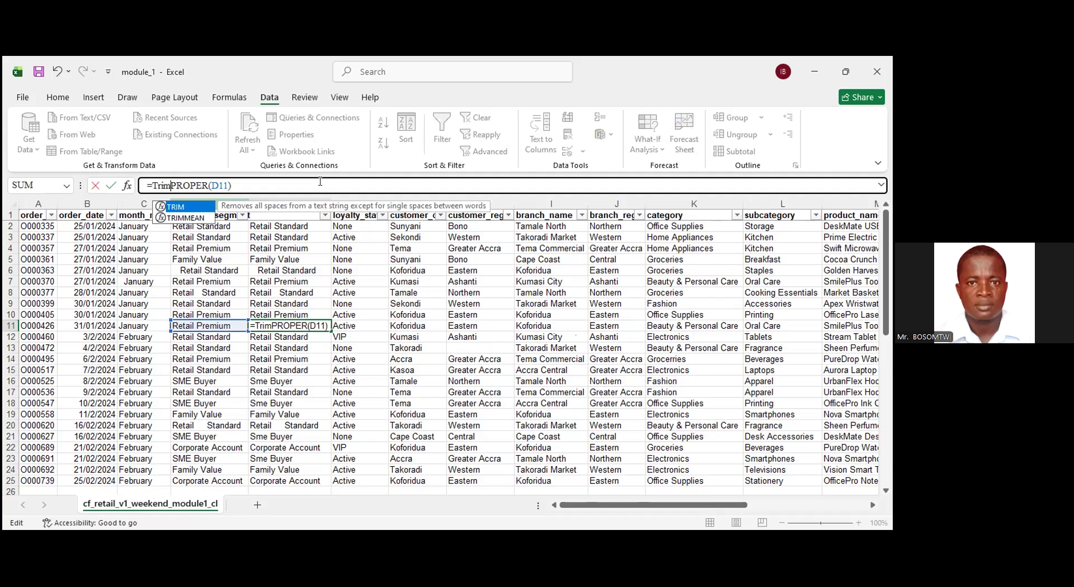
pyautogui.write('(')
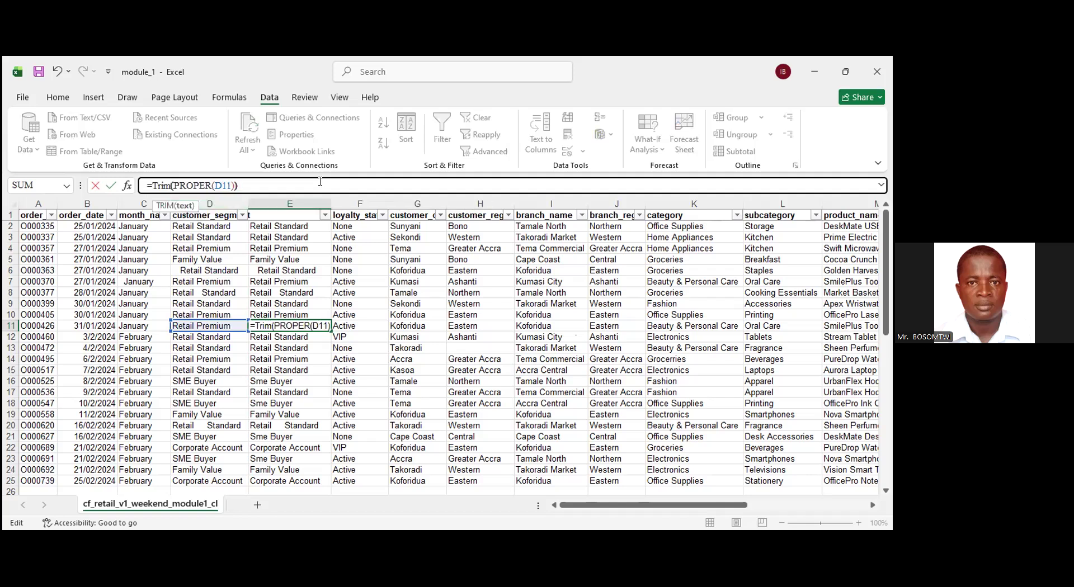
pyautogui.press('End')
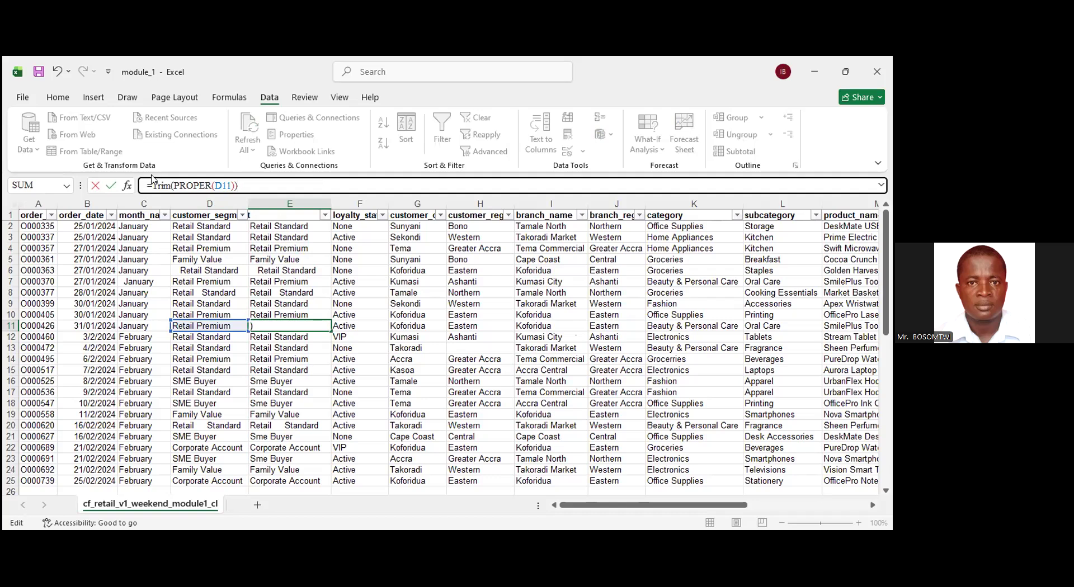
pyautogui.press('Escape')
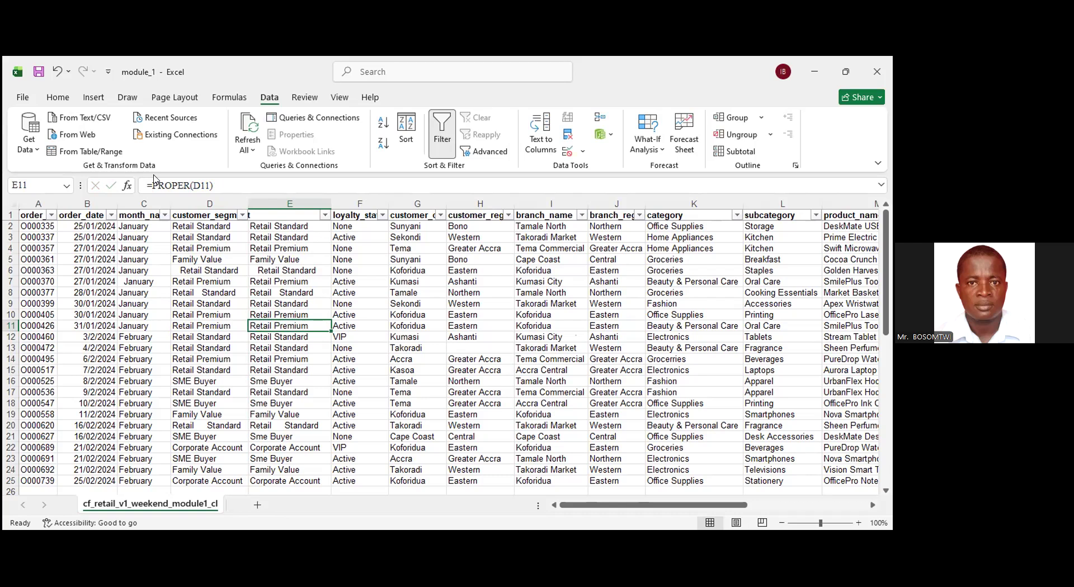
# Wrap the PROPER formula in E2 with TRIM so it reads =TRIM(PROPER(D2)).
pyautogui.click(281, 227)
pyautogui.click(196, 182)
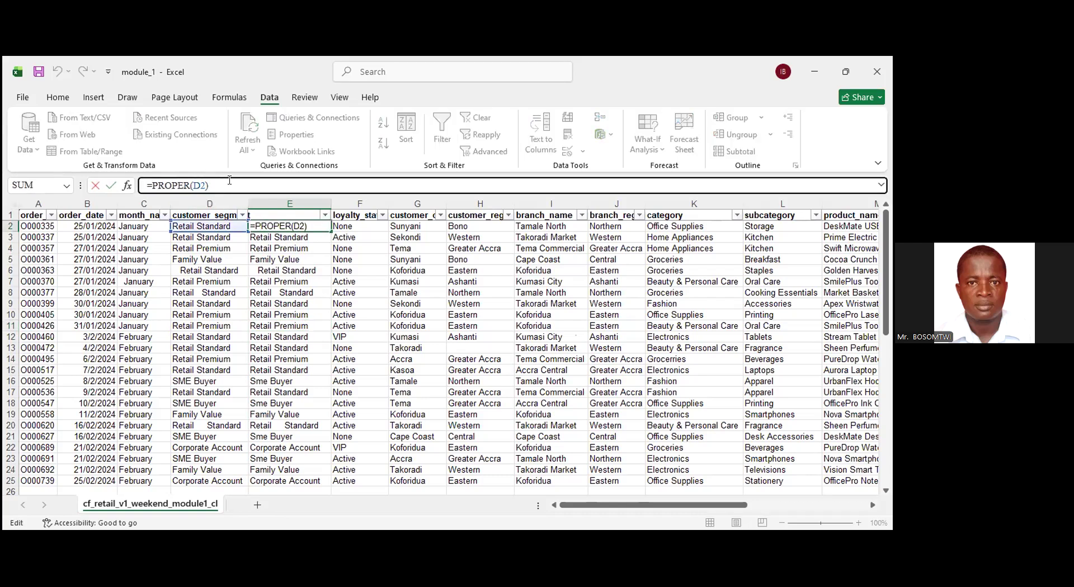
pyautogui.write('trim')
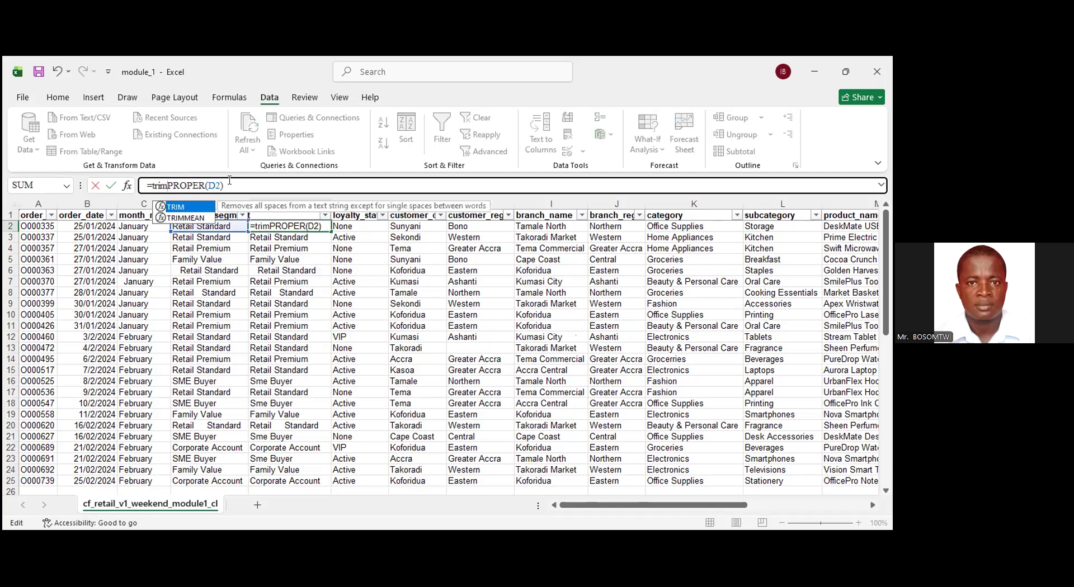
pyautogui.write('(')
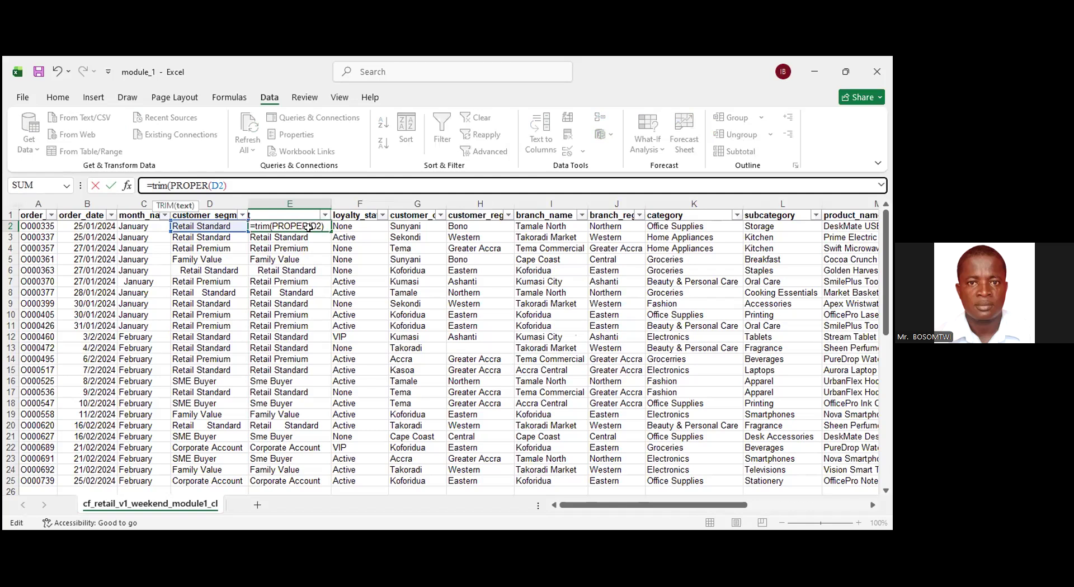
pyautogui.write(')')
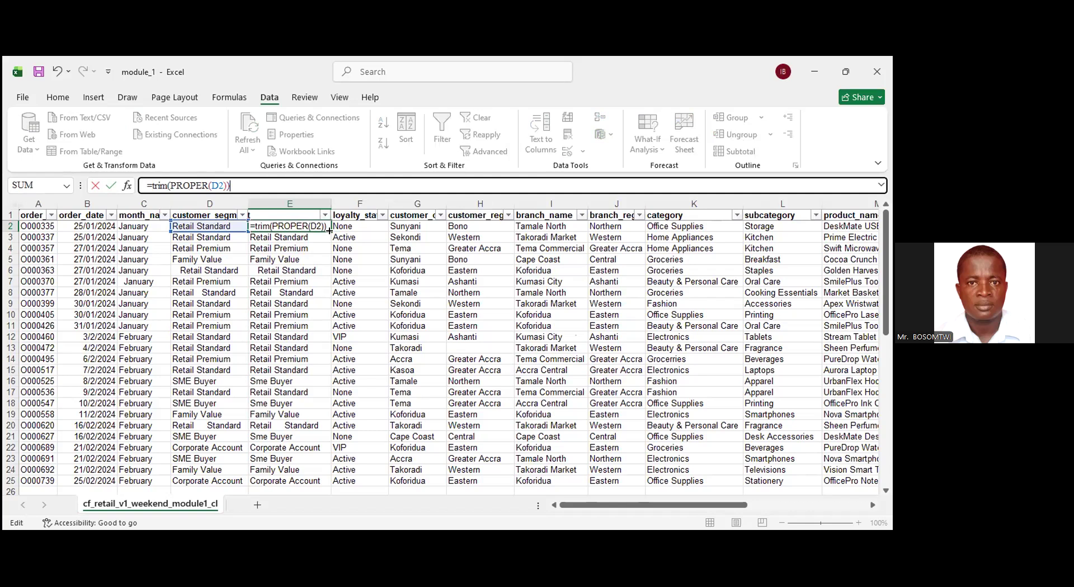
pyautogui.press('Return')
pyautogui.press('Return')
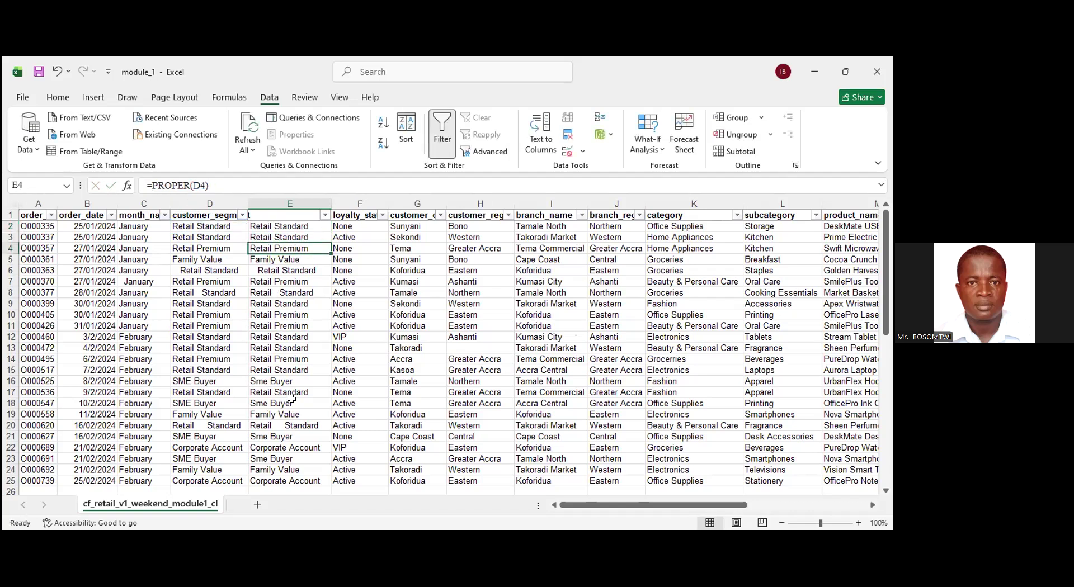
# Fill the TRIM and PROPER formula from E2 down to E25 and compare D20 with its cleaned result in E20.
pyautogui.press('Up')
pyautogui.press('Up')
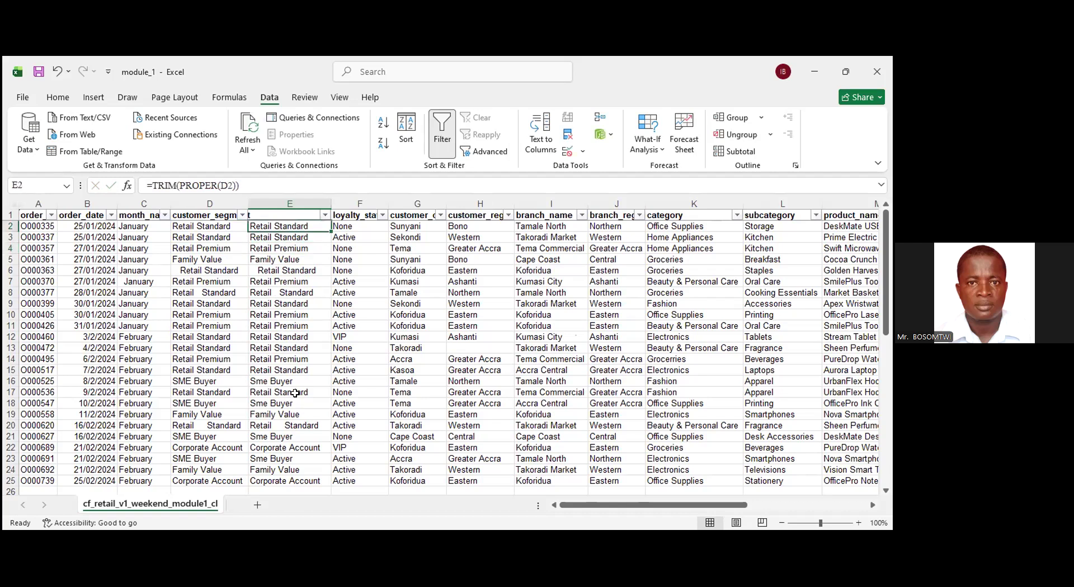
pyautogui.hotkey('ctrl', 'shift', 'Down')
pyautogui.hotkey('ctrl', 'd')
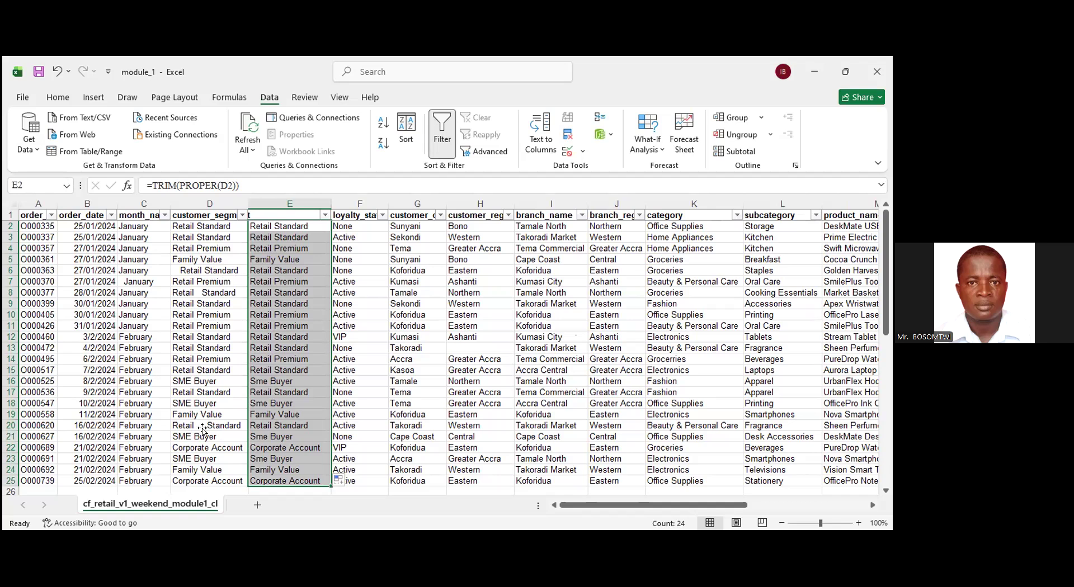
pyautogui.click(235, 426)
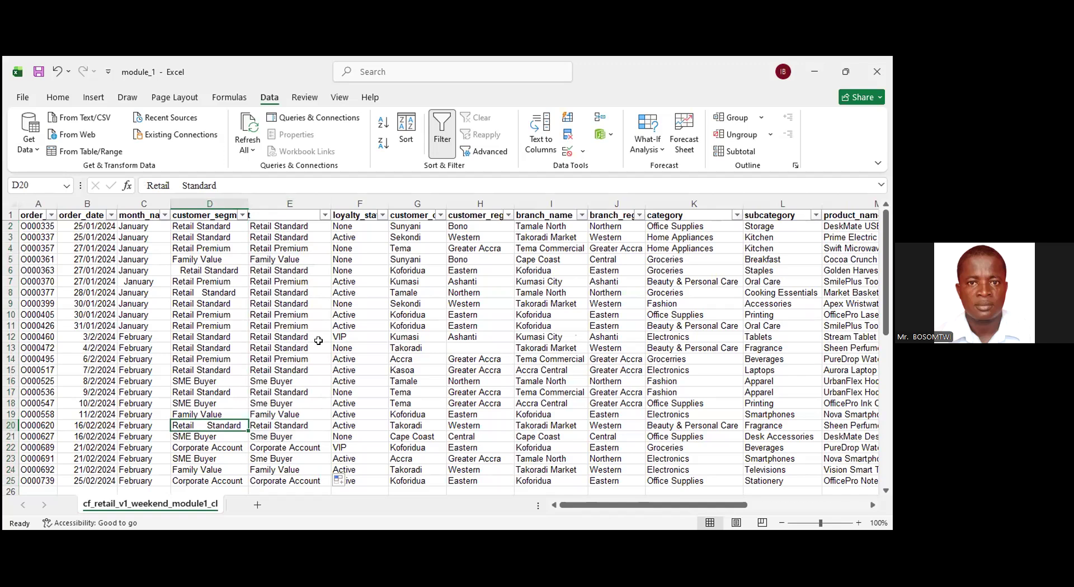
pyautogui.press('Right')
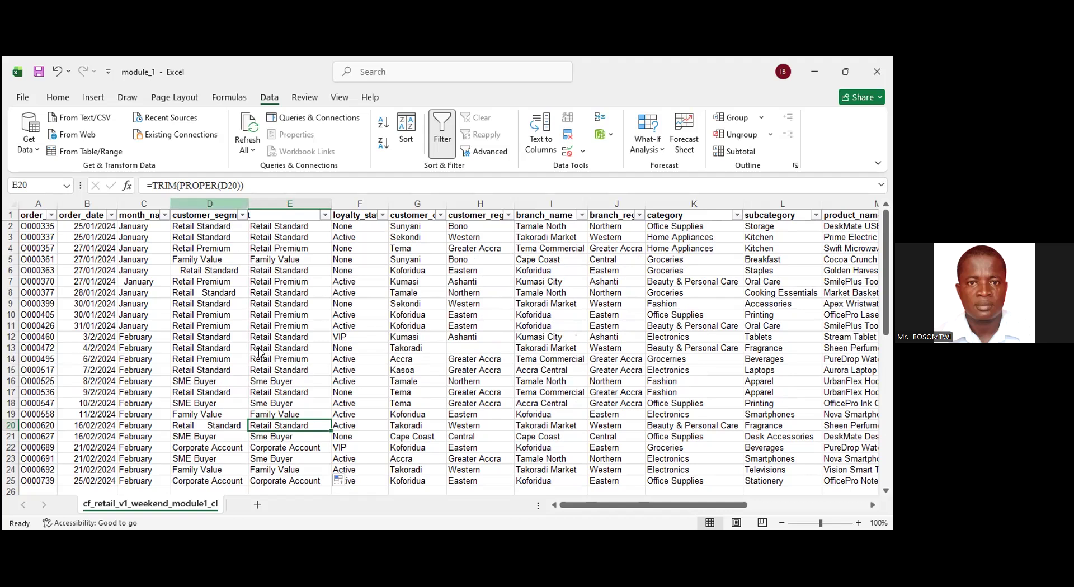
# Try deleting the original customer_segment column D and undo the deletion.
pyautogui.click(209, 204)
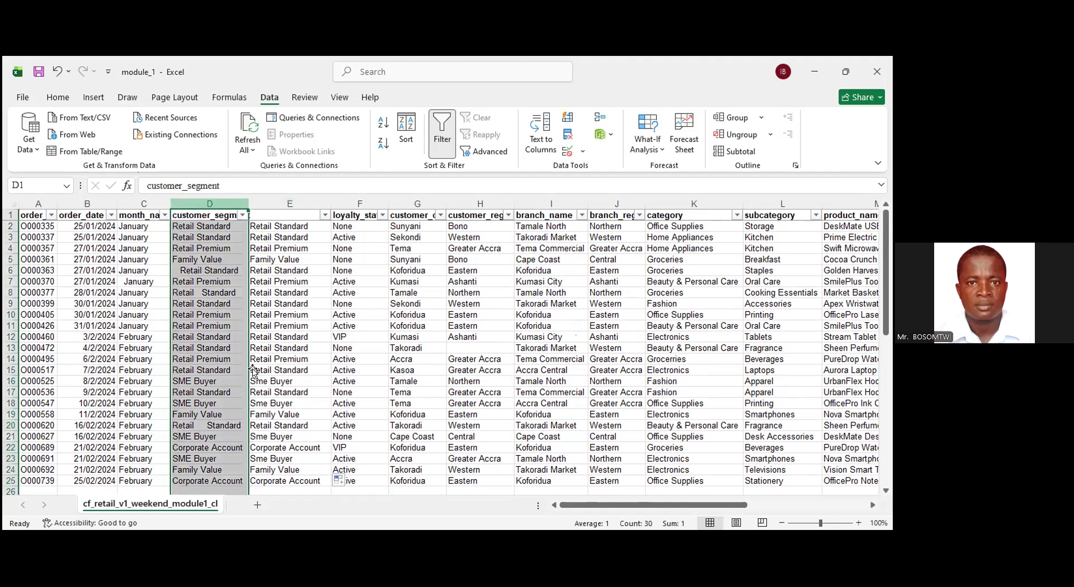
pyautogui.rightClick(232, 390)
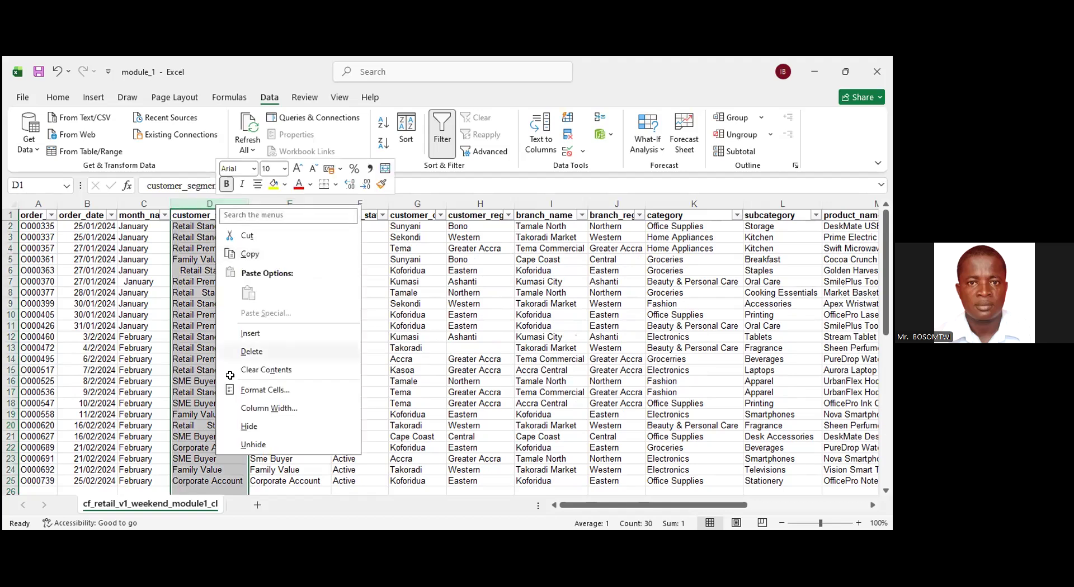
pyautogui.press('d')
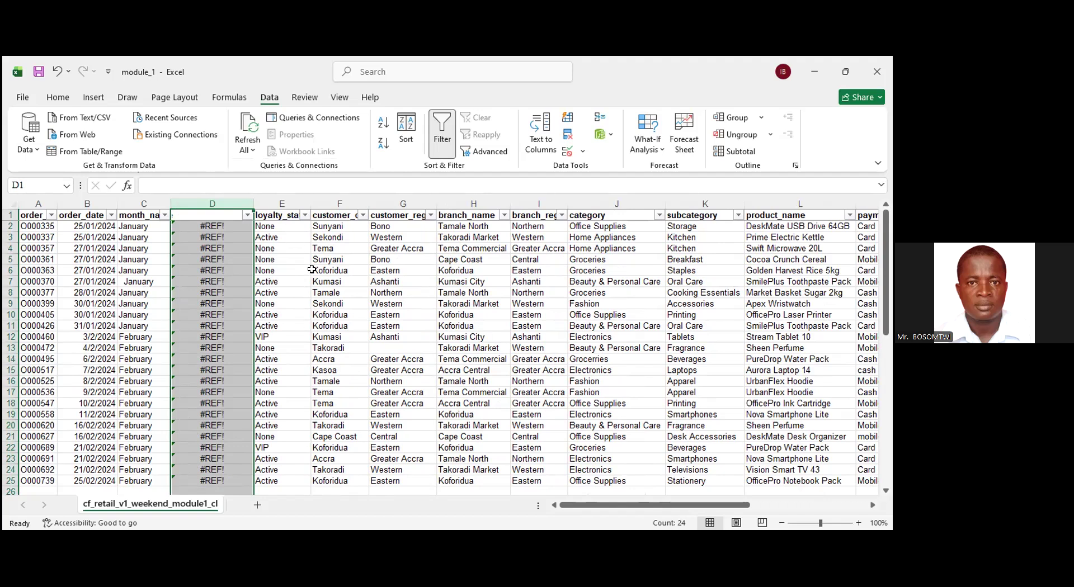
pyautogui.hotkey('ctrl', 'z')
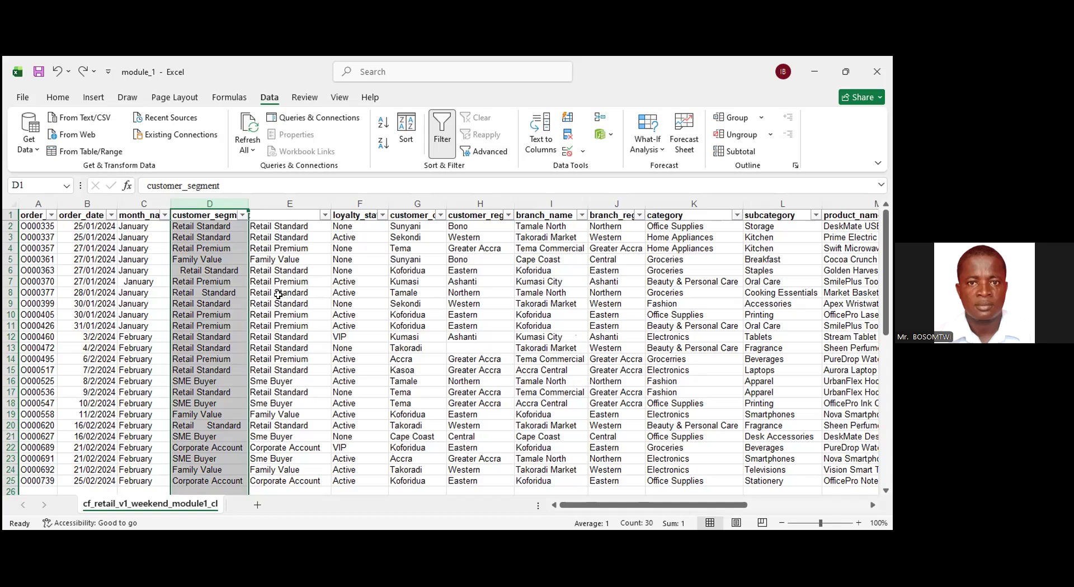
# Copy the cleaned results in E2:E25 and paste them as values over the customer_segment entries starting at D2.
pyautogui.click(288, 224)
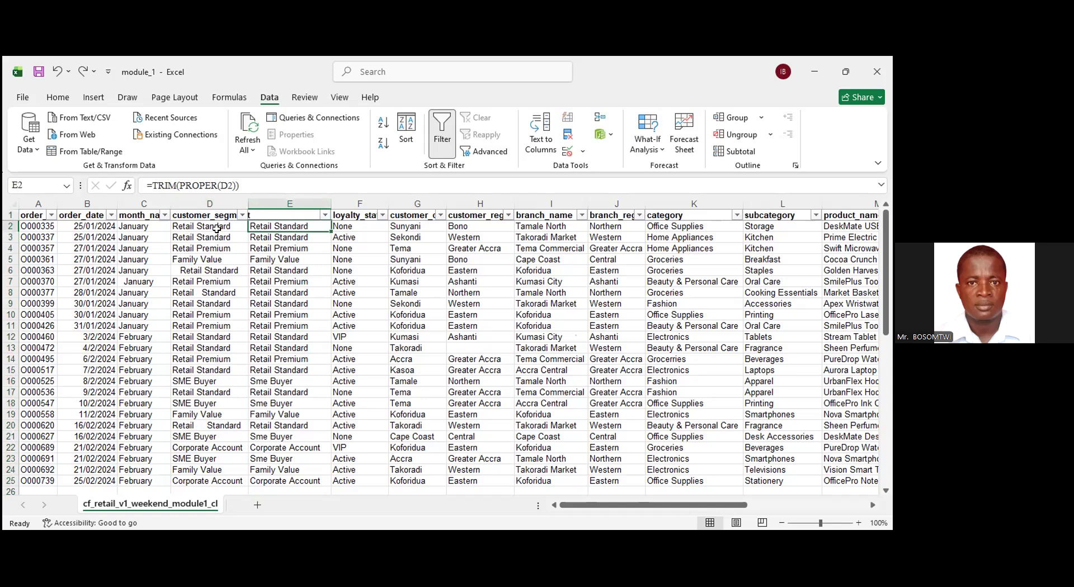
pyautogui.hotkey('ctrl', 'shift', 'Down')
pyautogui.hotkey('ctrl', 'c')
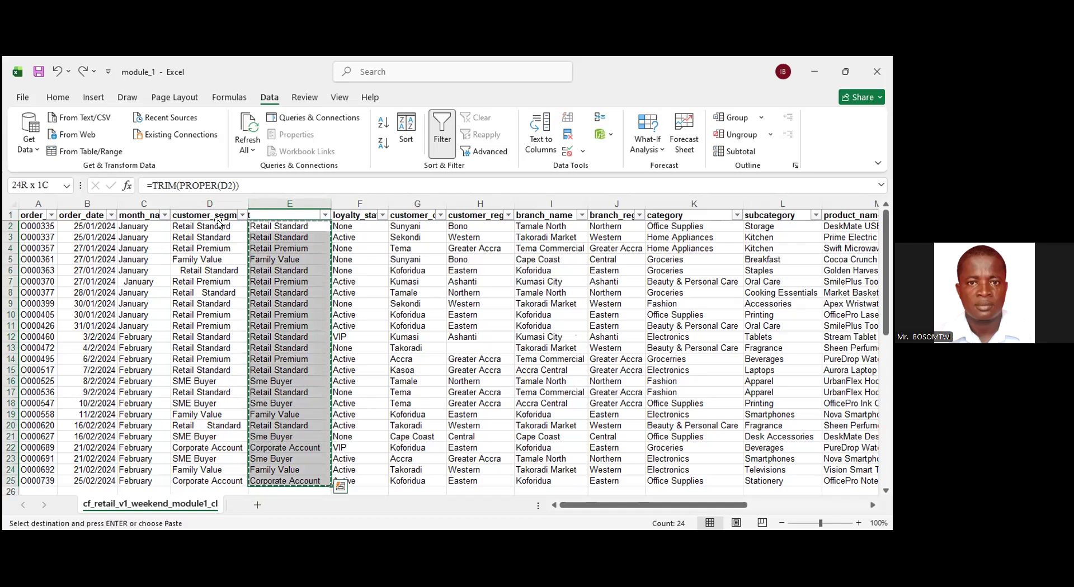
pyautogui.click(218, 225)
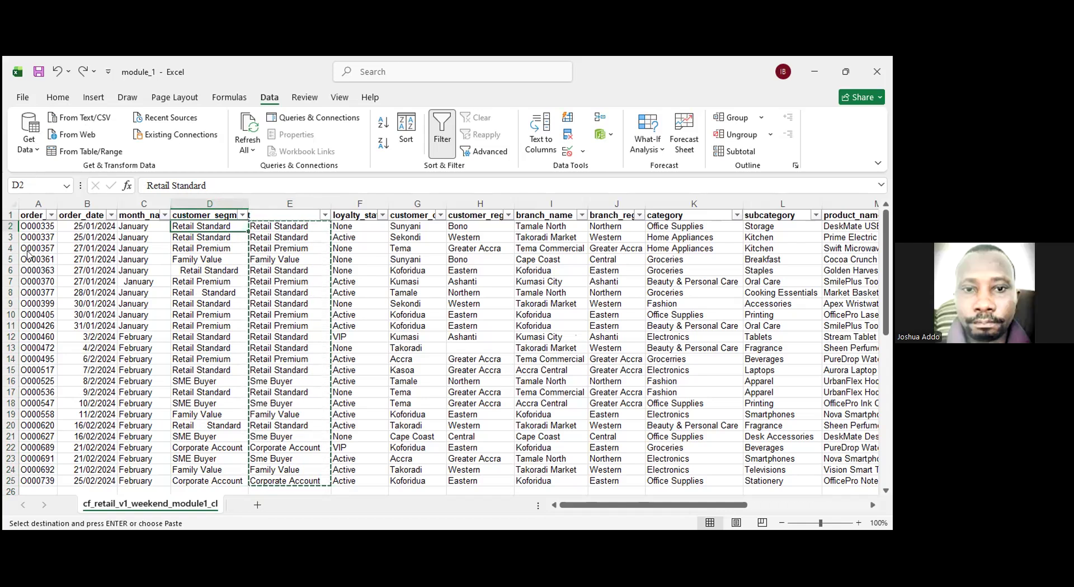
pyautogui.click(57, 97)
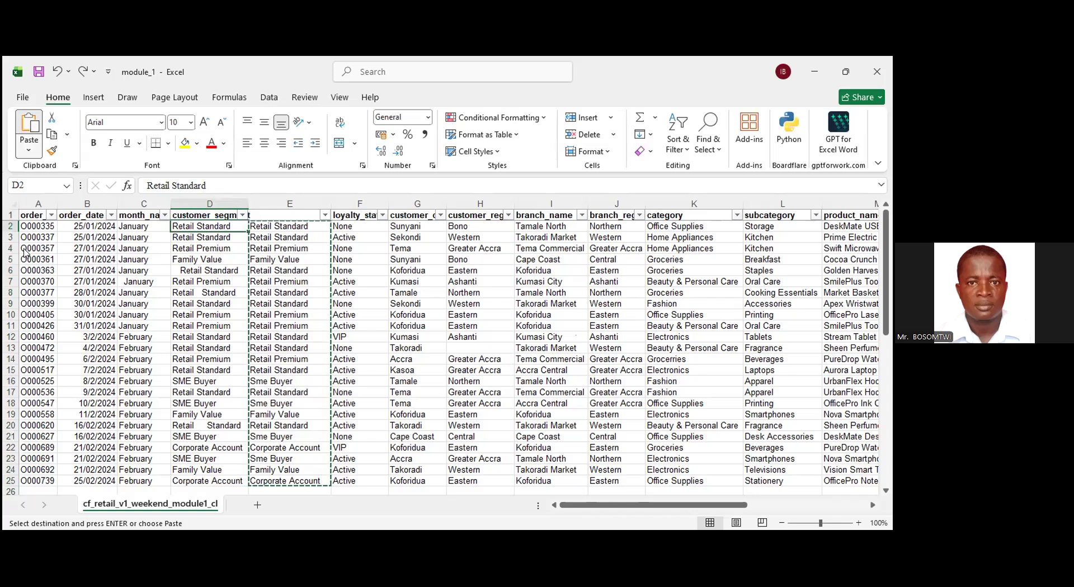
pyautogui.click(28, 150)
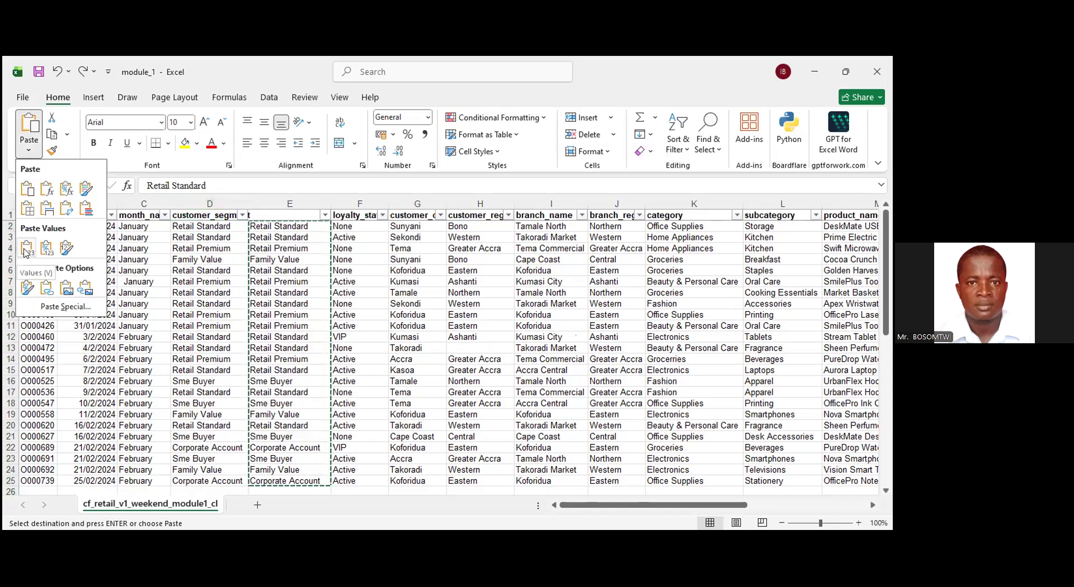
pyautogui.click(24, 250)
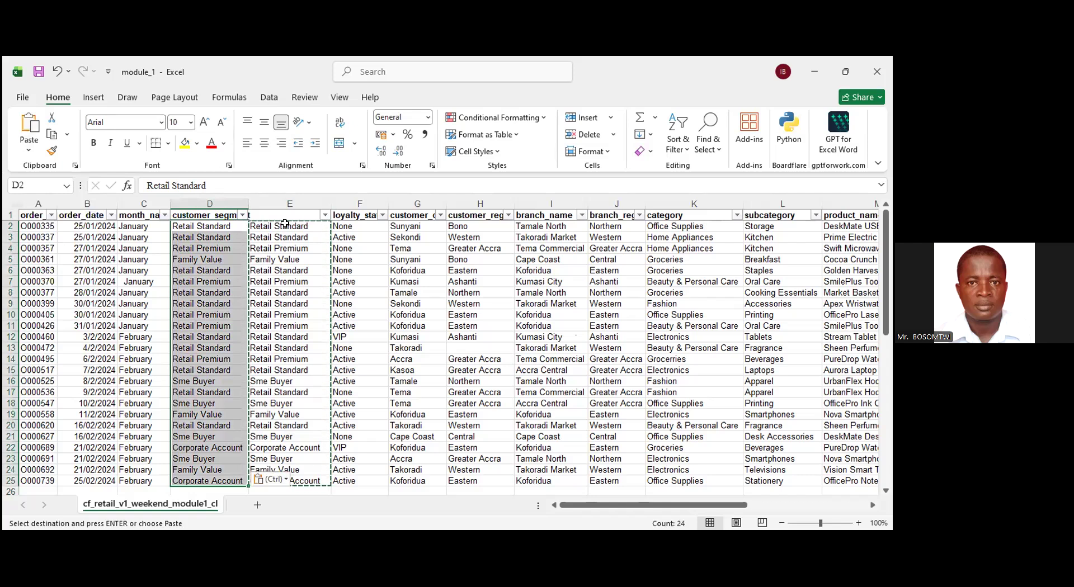
# Check that customer_segment column D holds plain values and compare it with the formulas in column E.
pyautogui.press('Down')
pyautogui.press('Down')
pyautogui.press('Down')
pyautogui.press('Down')
pyautogui.press('Down')
pyautogui.press('Down')
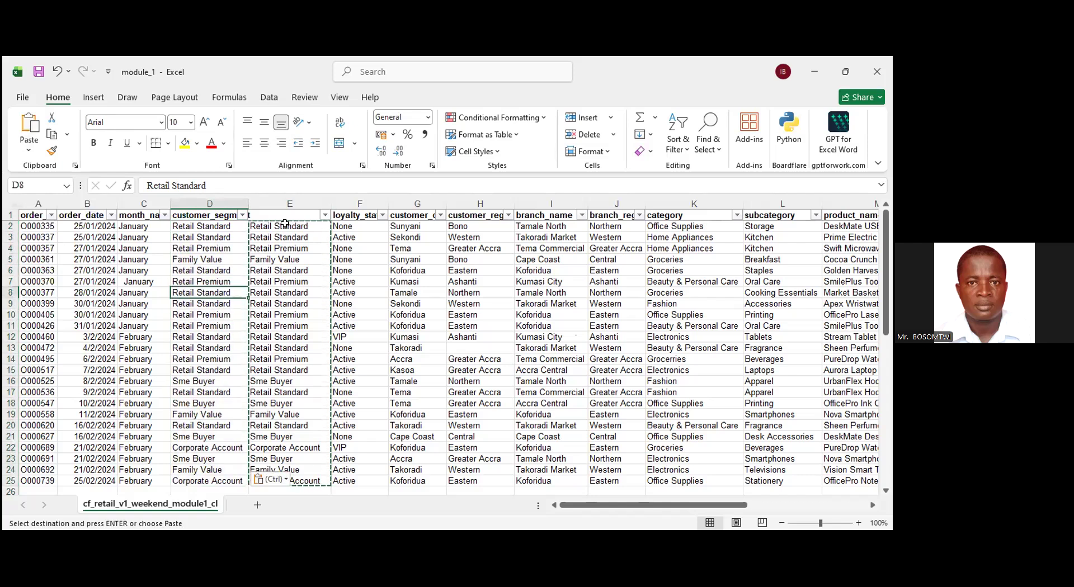
pyautogui.click(243, 231)
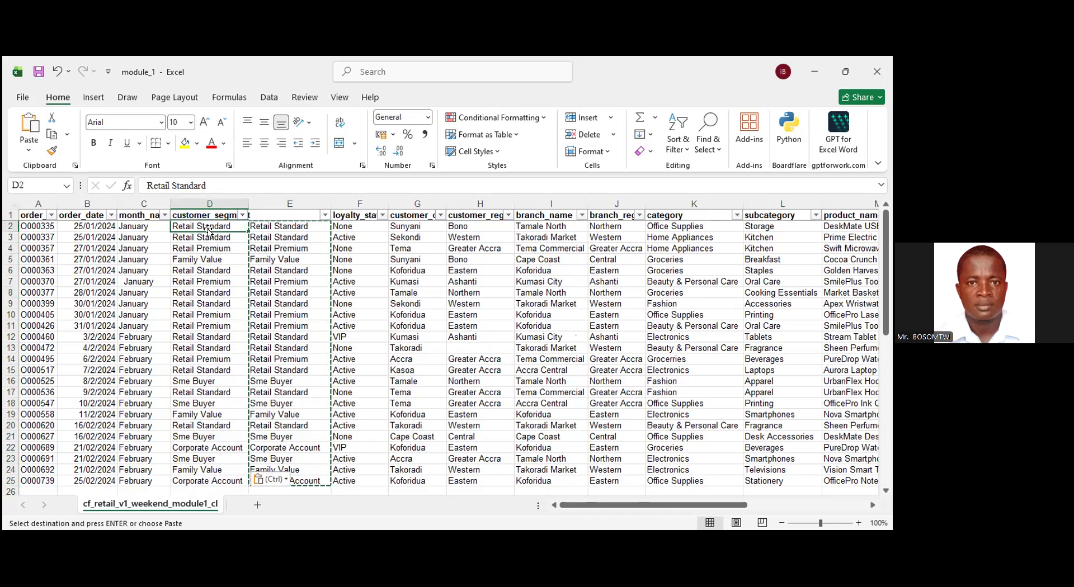
pyautogui.press('Right')
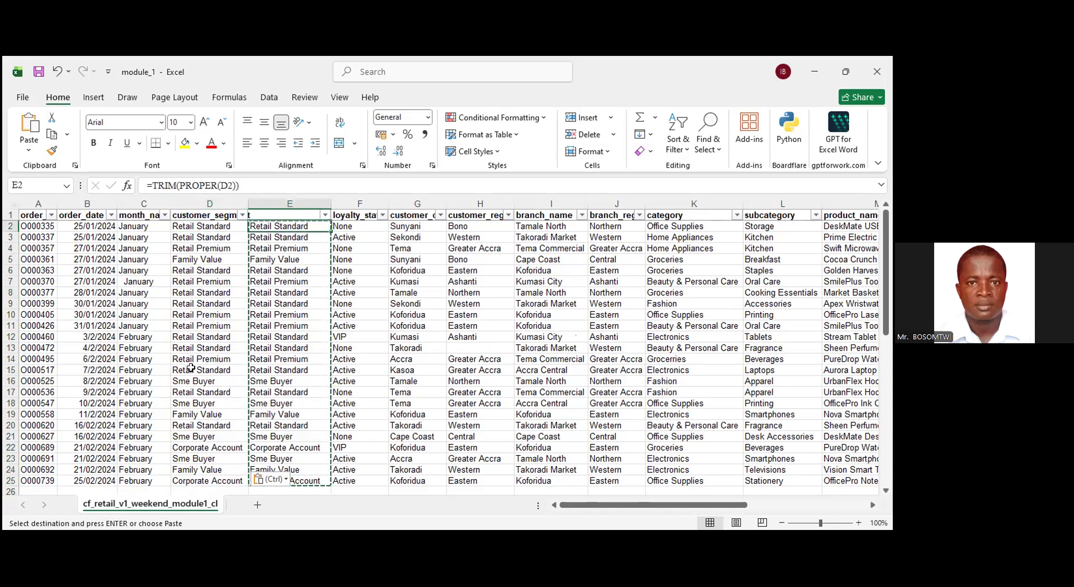
pyautogui.press('Left')
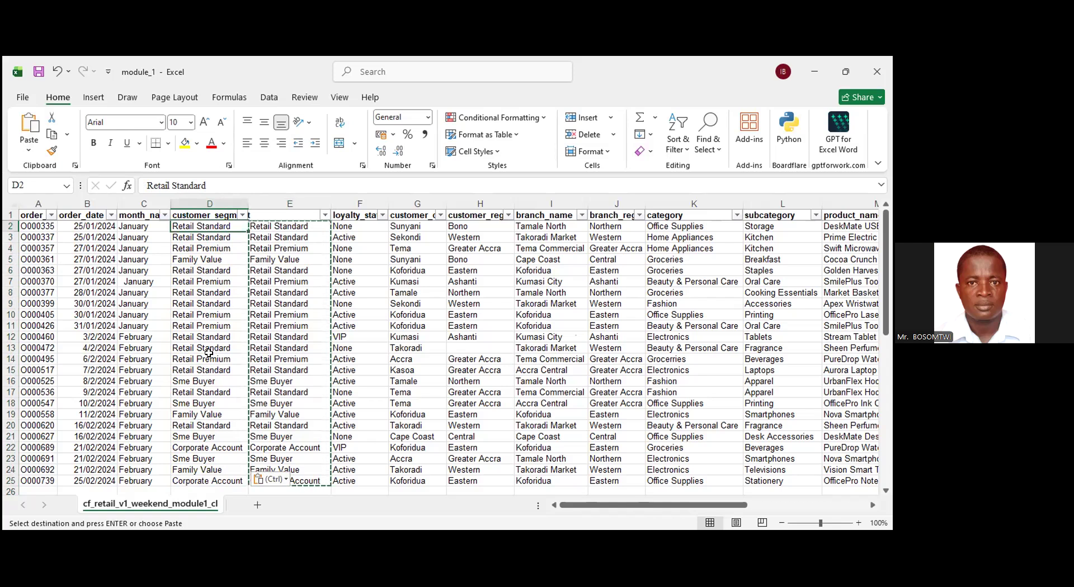
pyautogui.scroll(-2, 209, 353)
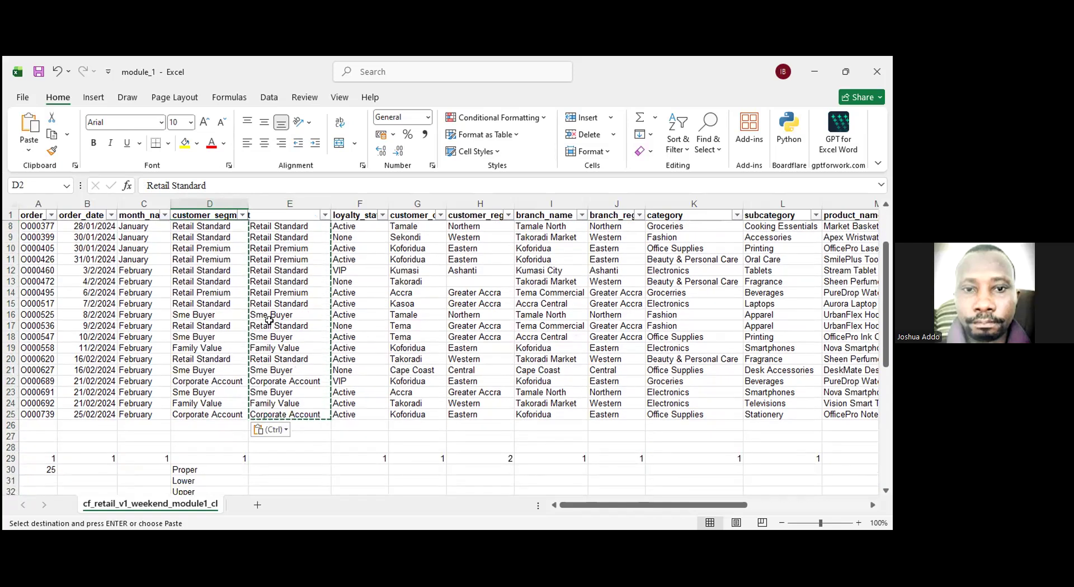
pyautogui.scroll(2, 269, 321)
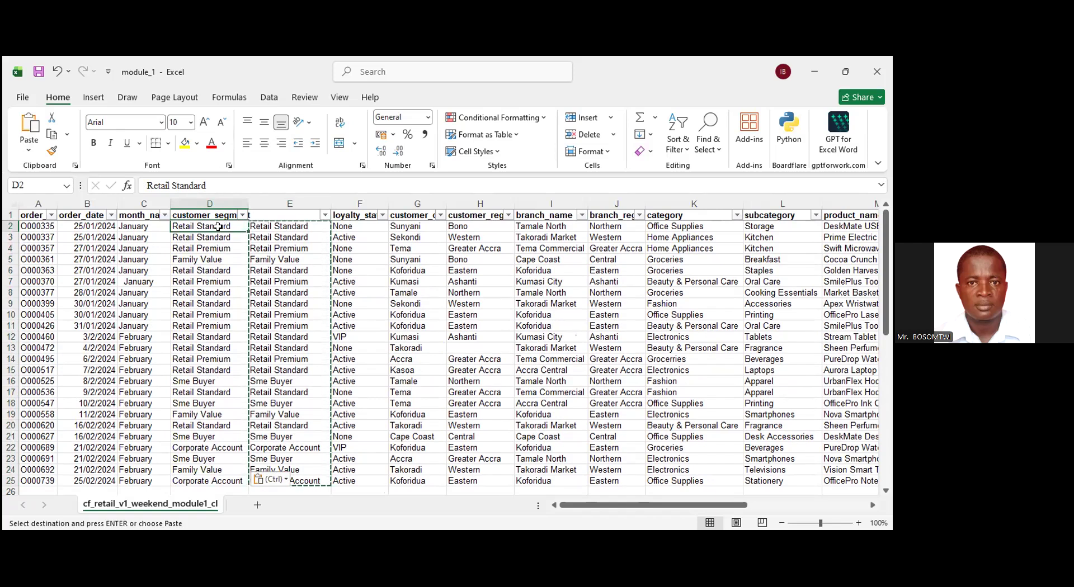
pyautogui.press('Right')
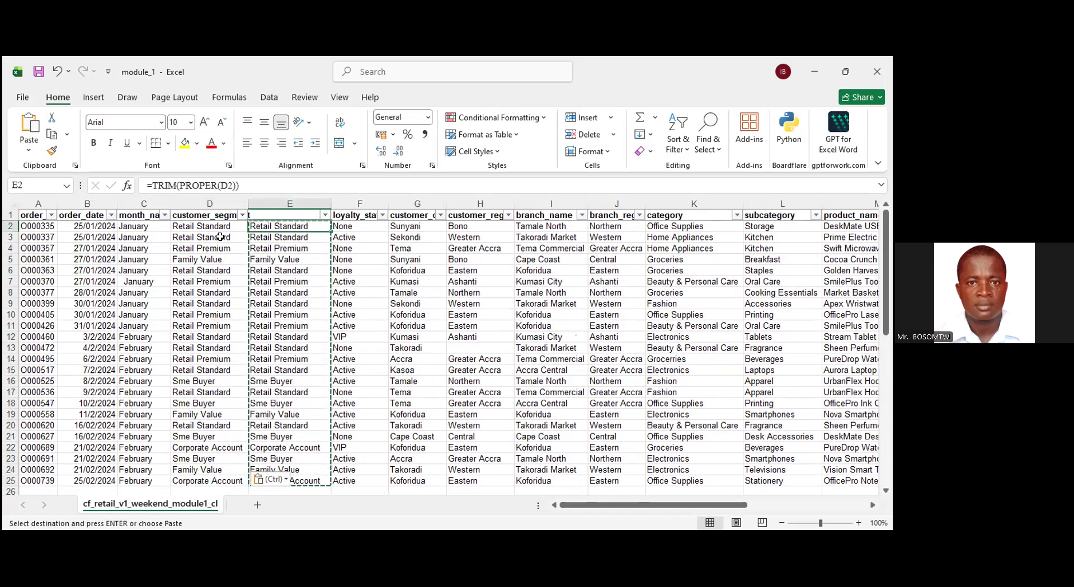
pyautogui.hotkey('ctrl', 'shift', 'Down')
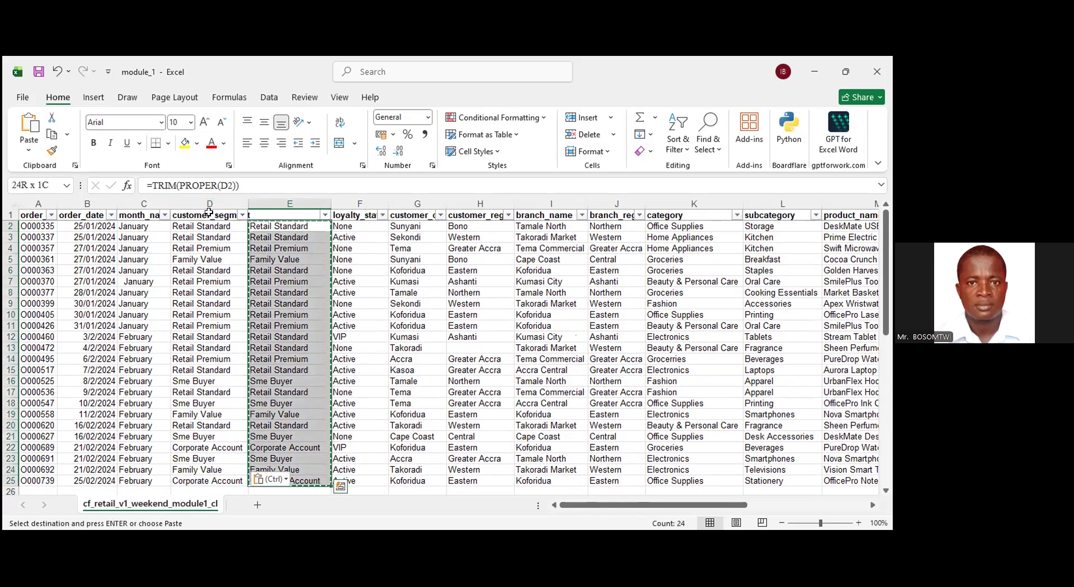
pyautogui.press('Left')
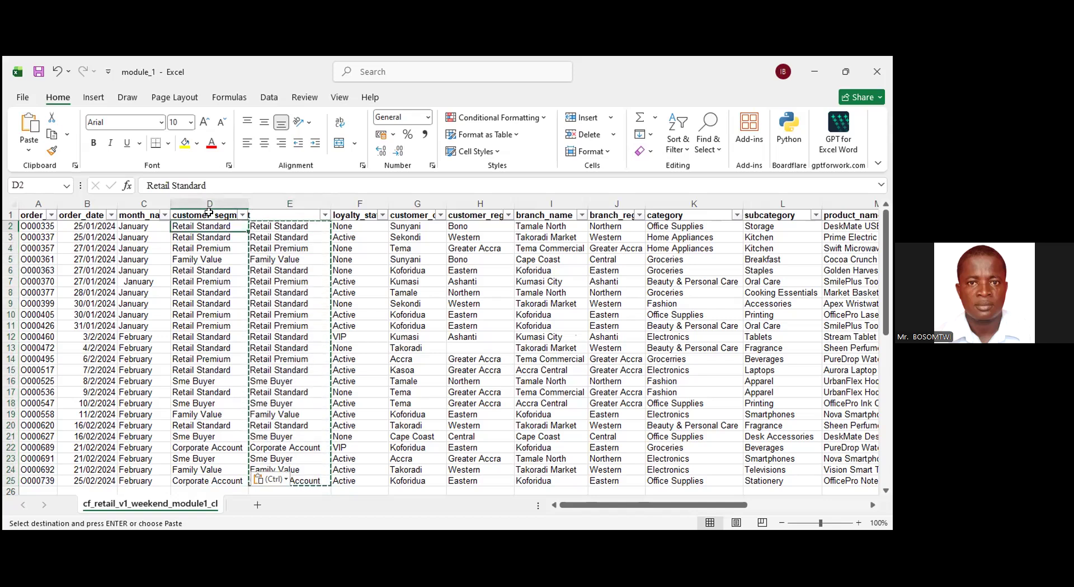
pyautogui.hotkey('ctrl', 'shift', 'Down')
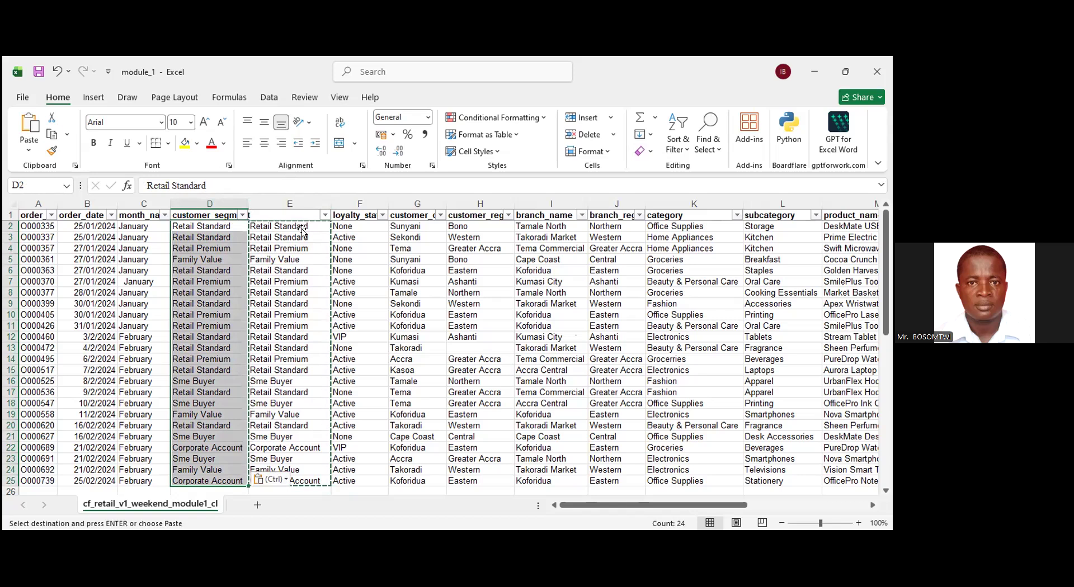
# Clear the helper formulas from column E, keeping the empty column beside customer_segment.
pyautogui.click(301, 204)
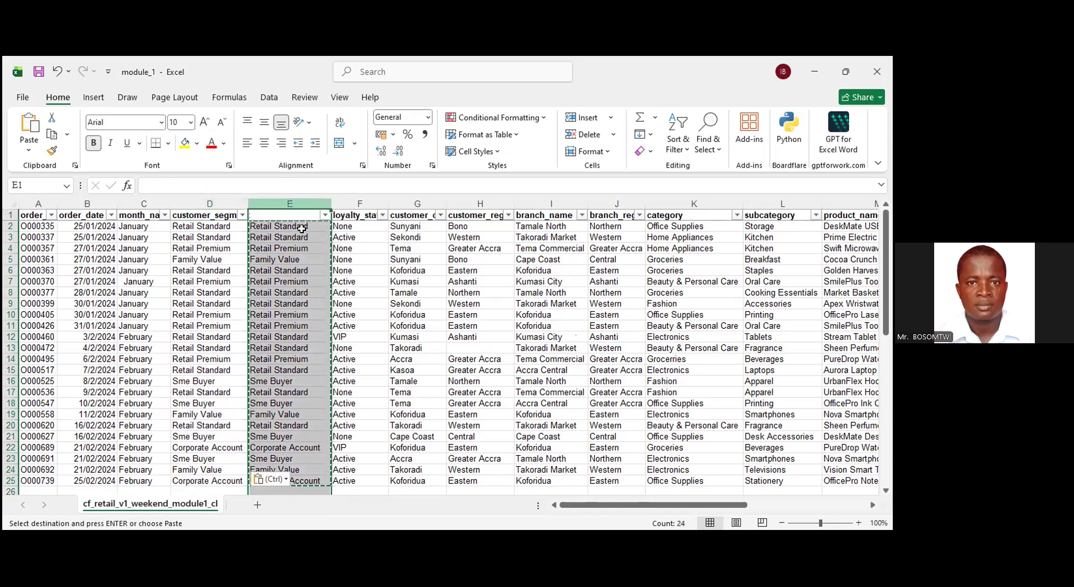
pyautogui.press('Escape')
pyautogui.hotkey('ctrl', 'z')
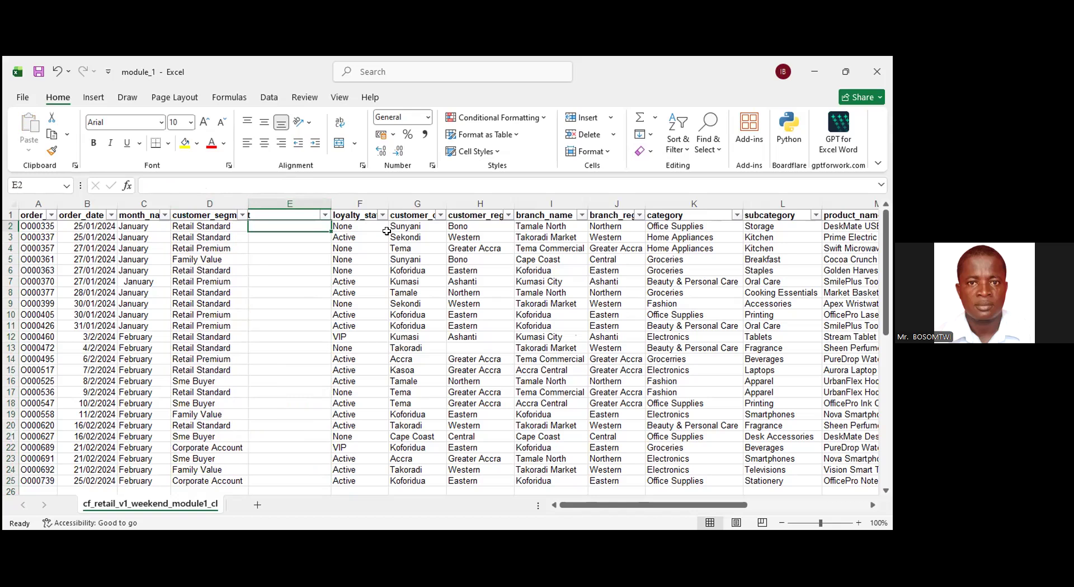
# Enter =TRIM(PROPER(G2)) in E2 to clean the customer_city text and fill the formula down to E25.
pyautogui.write('=')
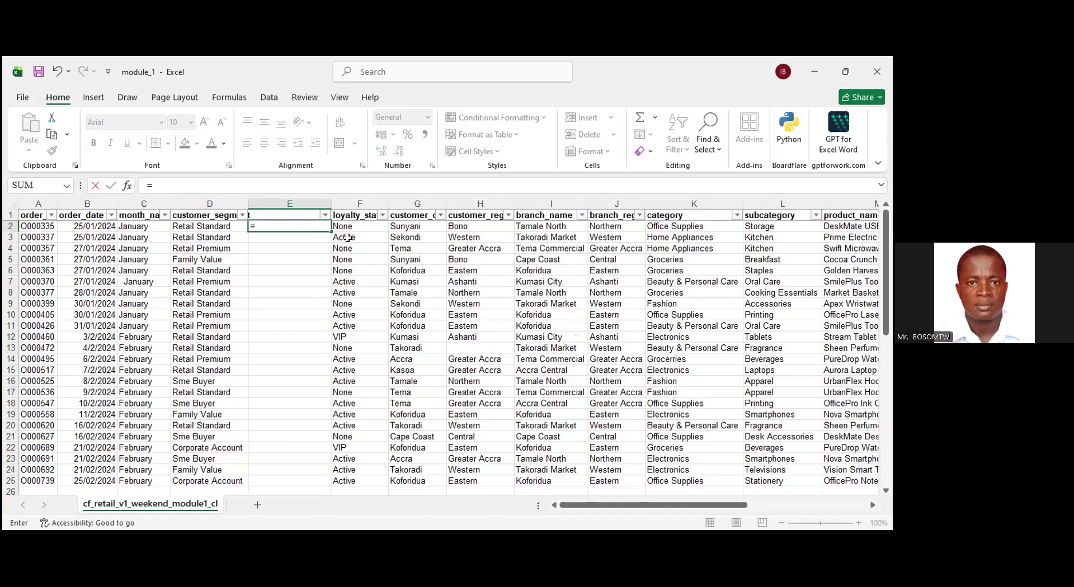
pyautogui.write('trim')
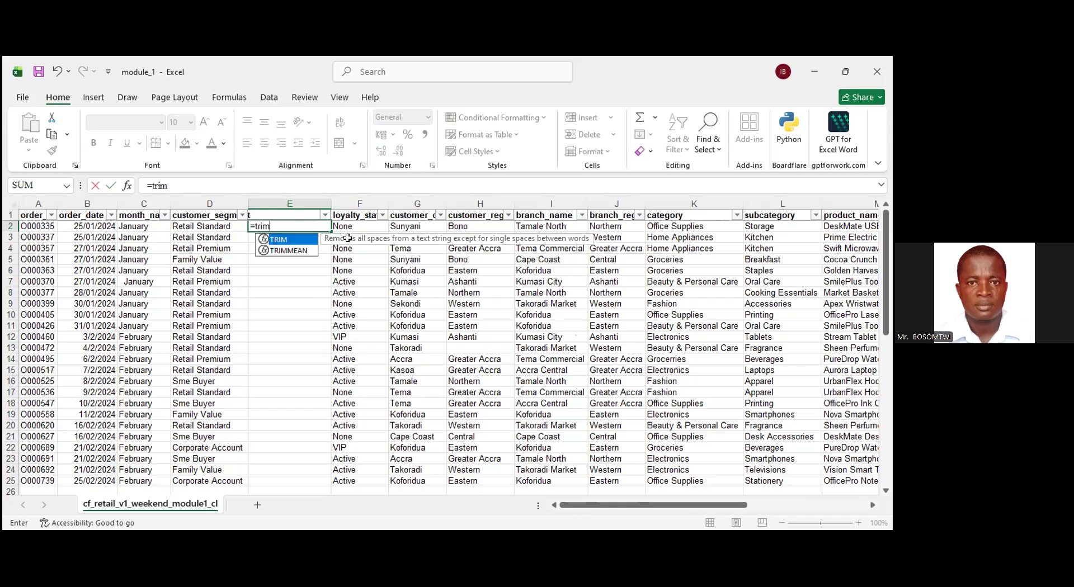
pyautogui.press('Tab')
pyautogui.write('p')
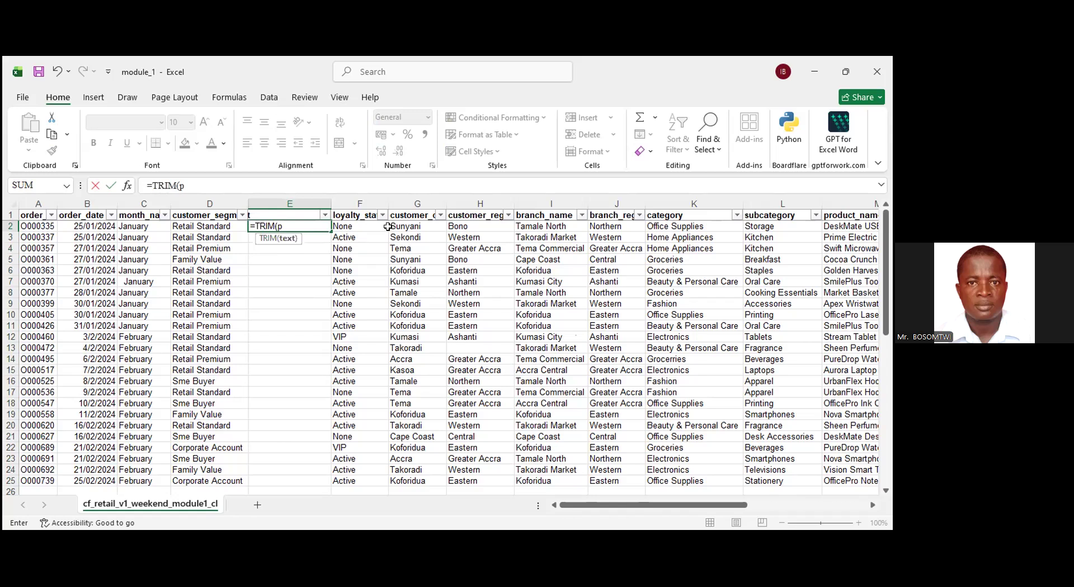
pyautogui.write('roper')
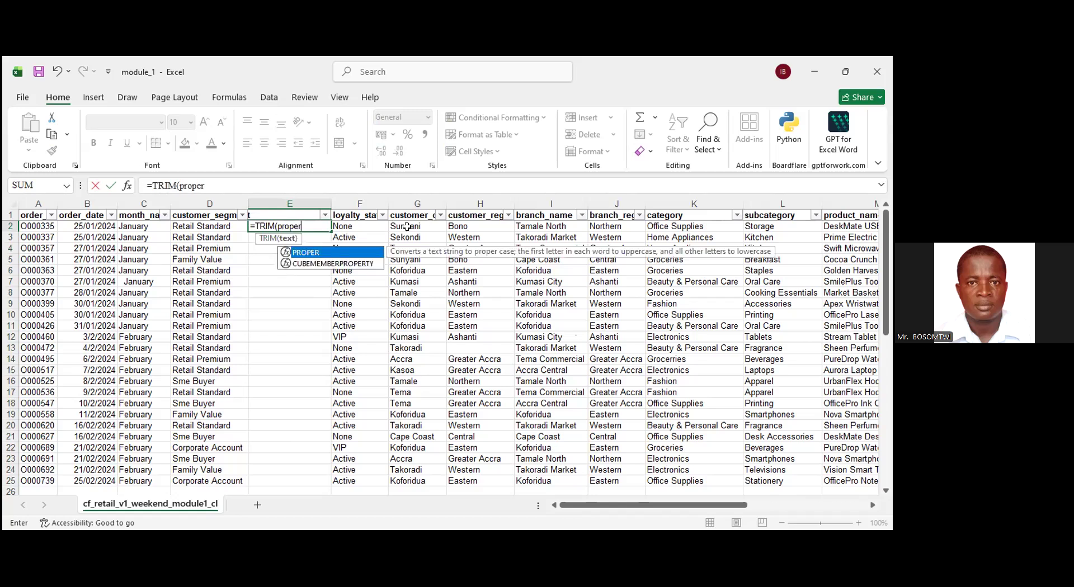
pyautogui.press('Tab')
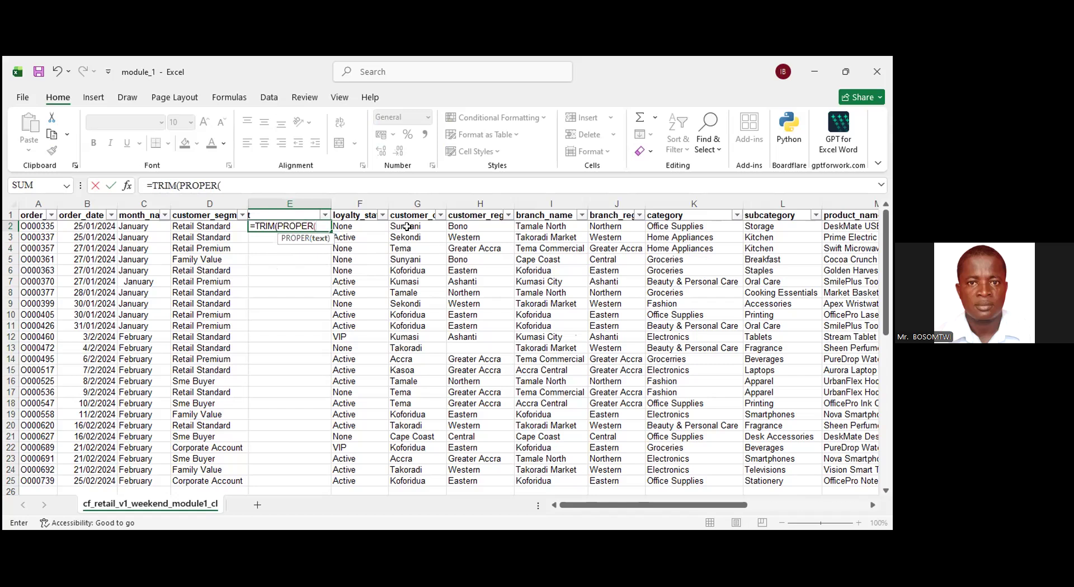
pyautogui.click(406, 227)
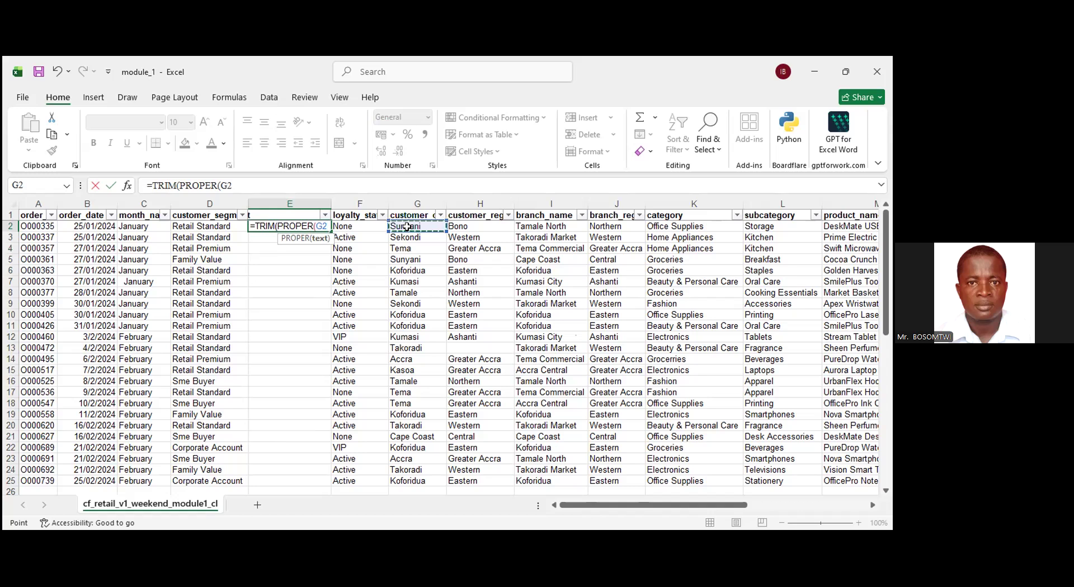
pyautogui.write(')')
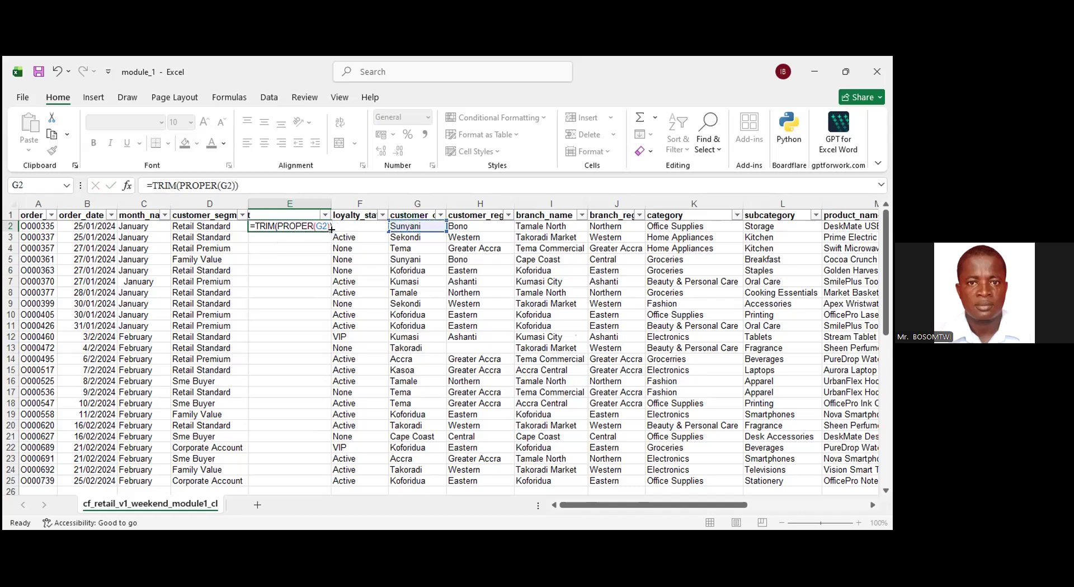
pyautogui.press('Return')
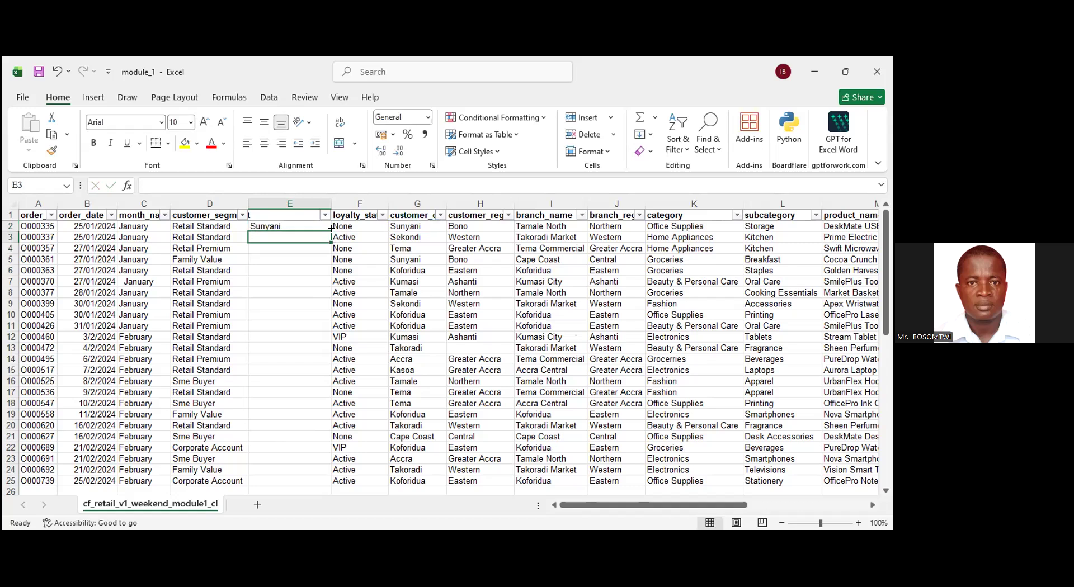
pyautogui.click(331, 229)
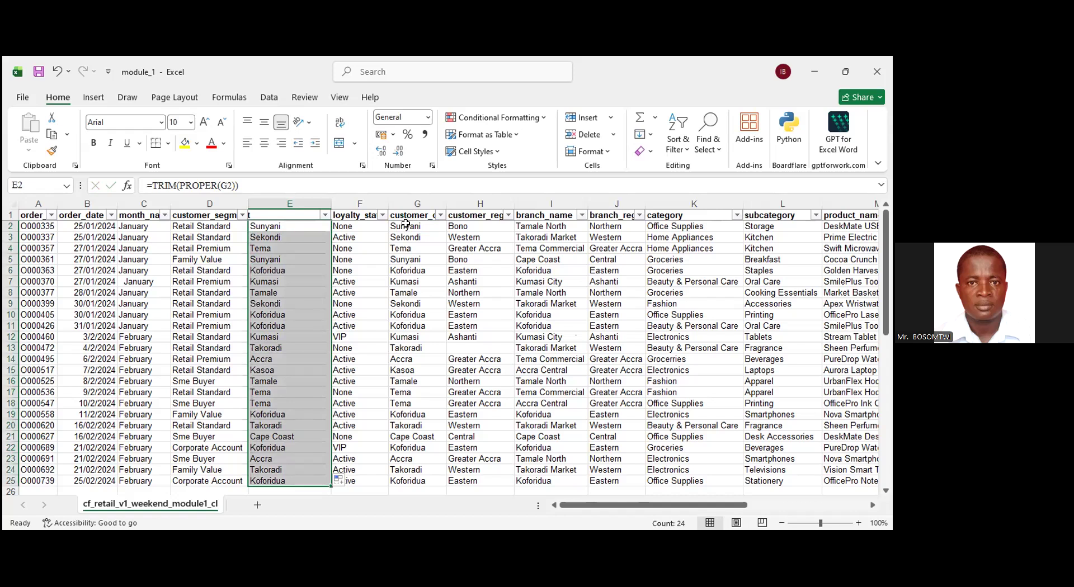
# Copy the cleaned city names in E2:E25 and paste them as values over the customer_city entries starting at G2.
pyautogui.hotkey('ctrl', 'c')
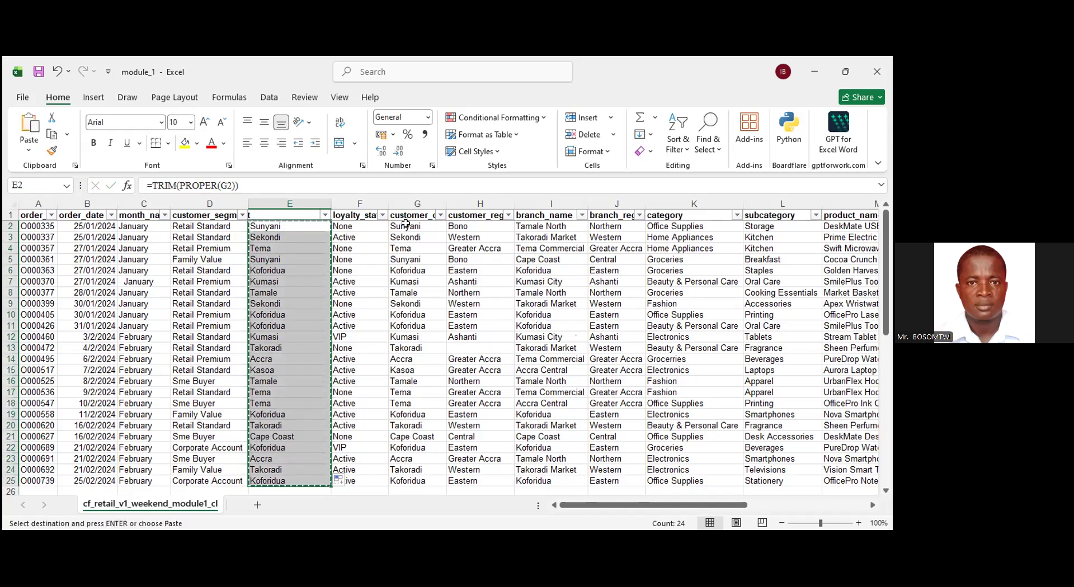
pyautogui.click(405, 223)
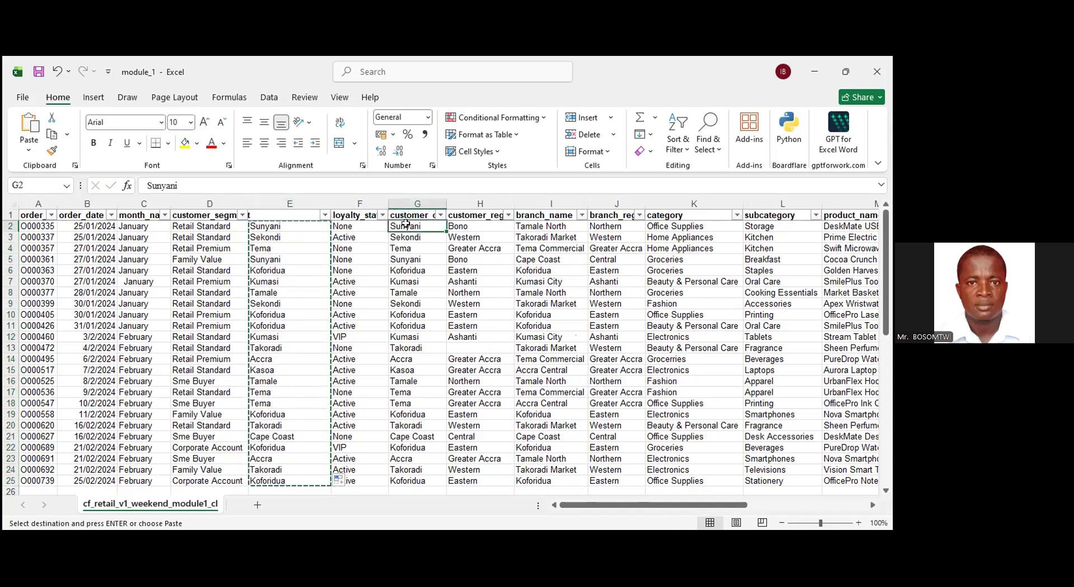
pyautogui.hotkey('ctrl', 'v')
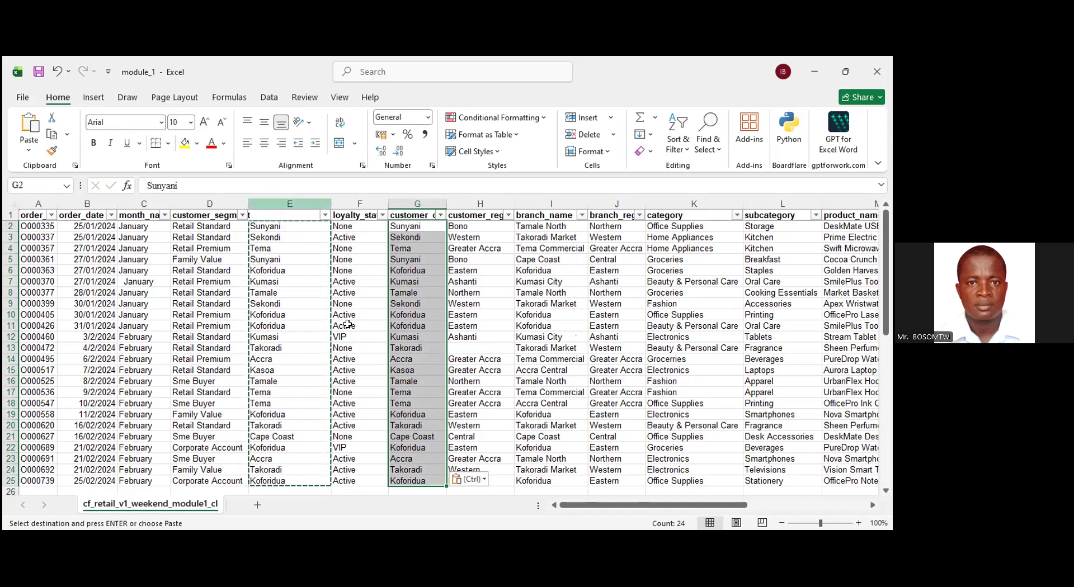
# Delete the helper column E between customer_segment and loyalty_status.
pyautogui.rightClick(313, 294)
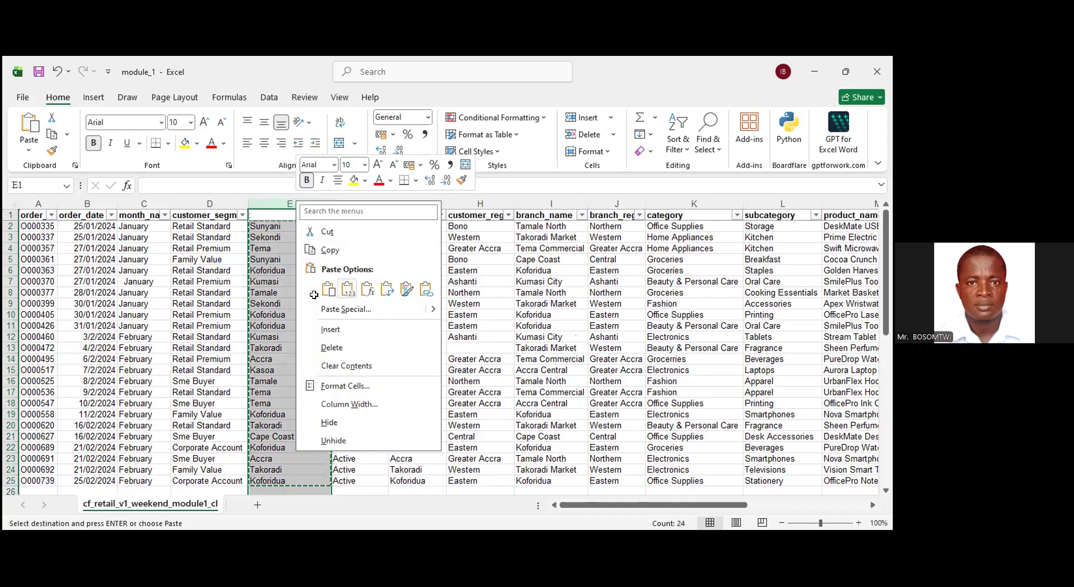
pyautogui.click(353, 348)
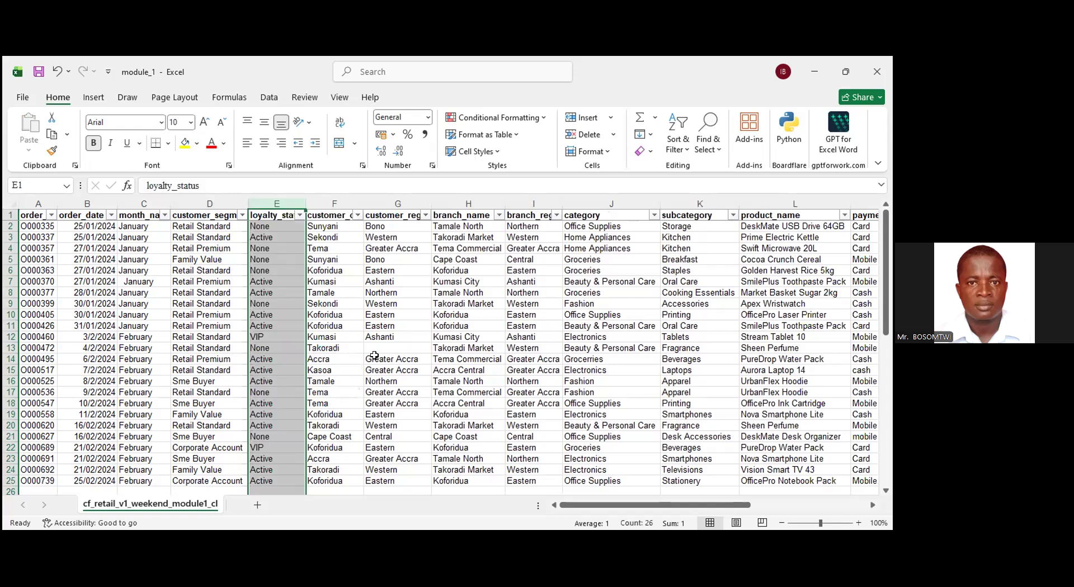
pyautogui.moveTo(347, 294); pyautogui.dragTo(372, 294)
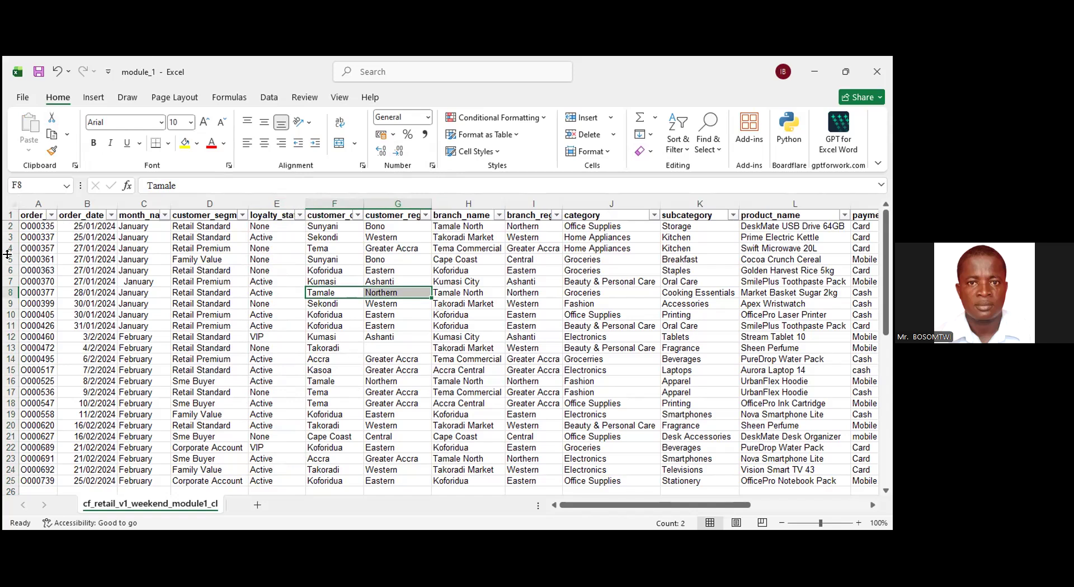
# AutoFit all column widths of the dataset so the full headers fit.
pyautogui.doubleClick(305, 204)
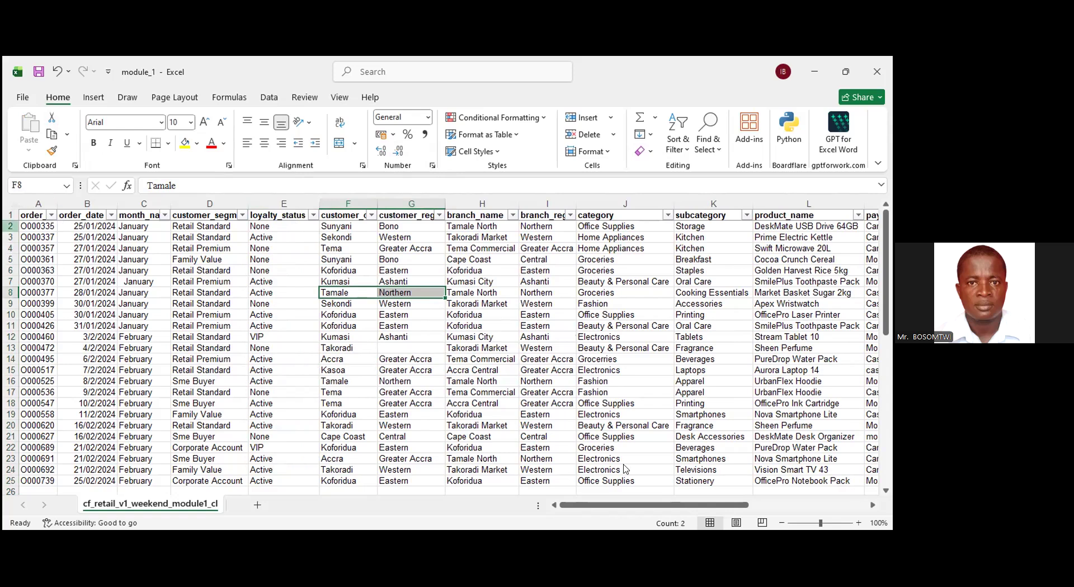
pyautogui.hotkey('ctrl', 'a')
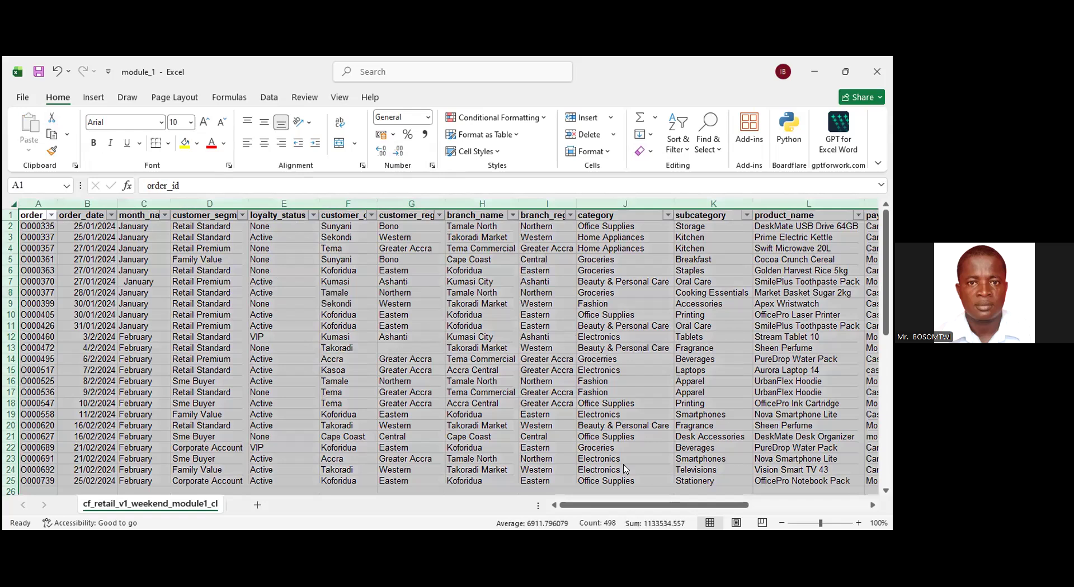
pyautogui.doubleClick(57, 204)
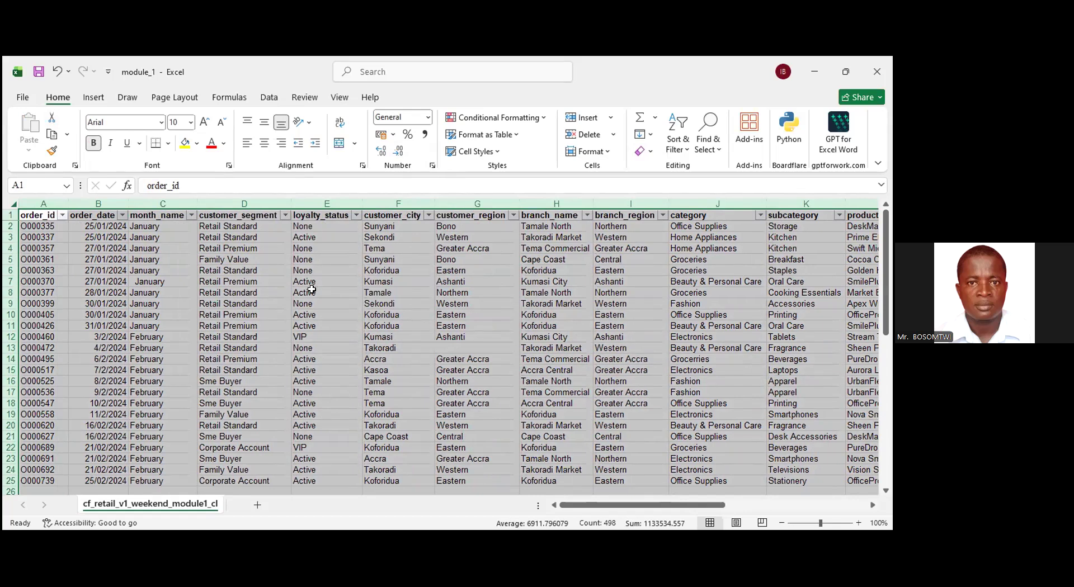
pyautogui.click(557, 370)
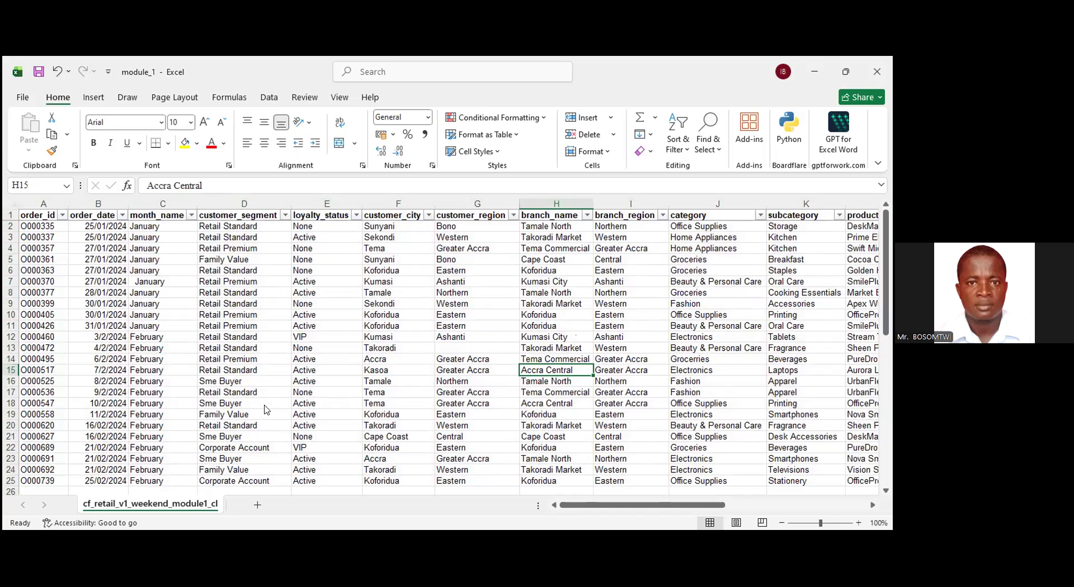
# Check the distinct loyalty_status values, then replace every "None" with "Inactive" in E5:E25.
pyautogui.scroll(-1, 266, 412)
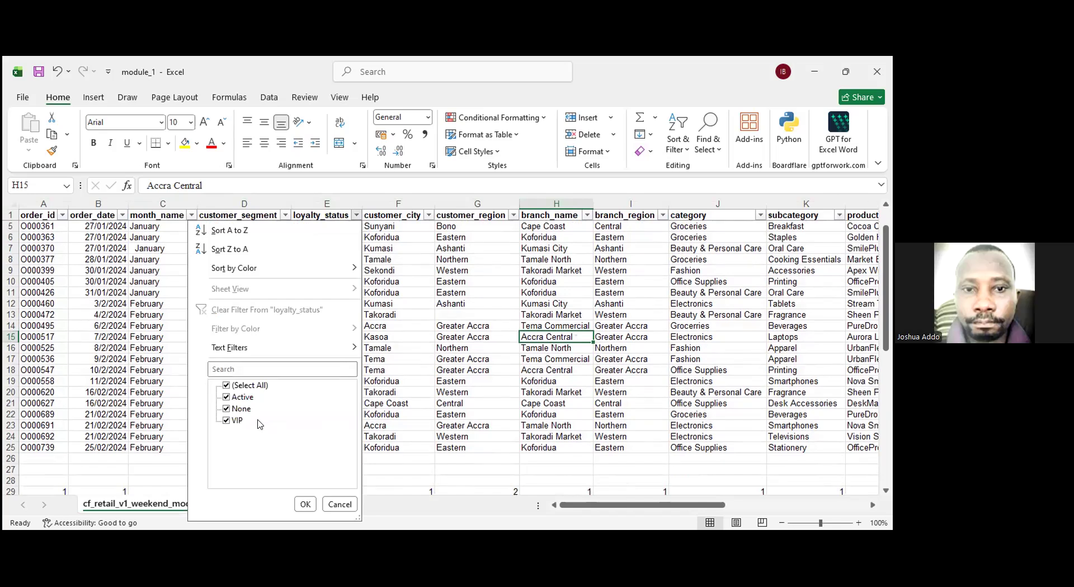
pyautogui.click(382, 455)
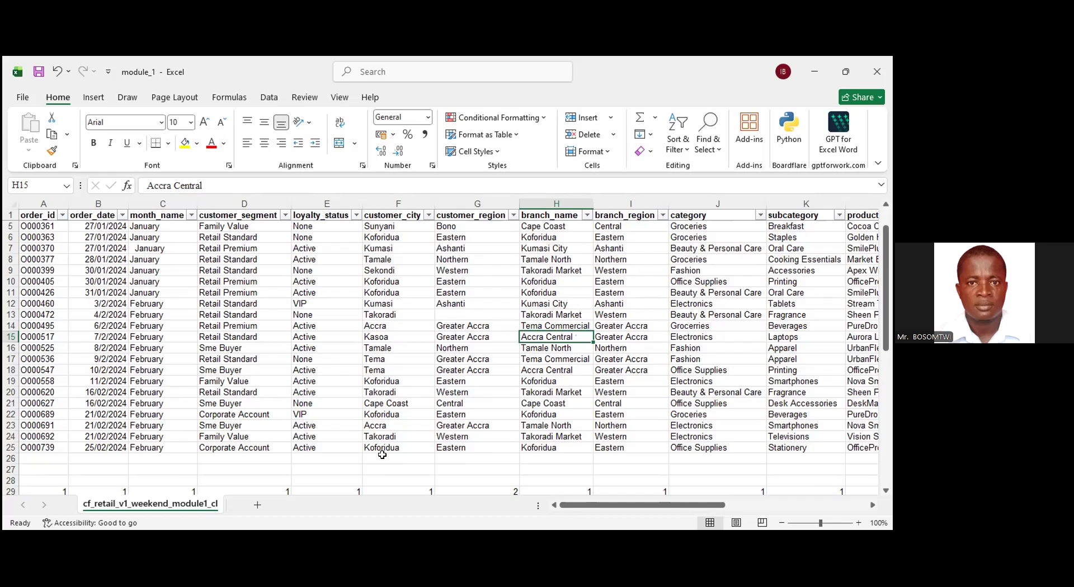
pyautogui.click(328, 226)
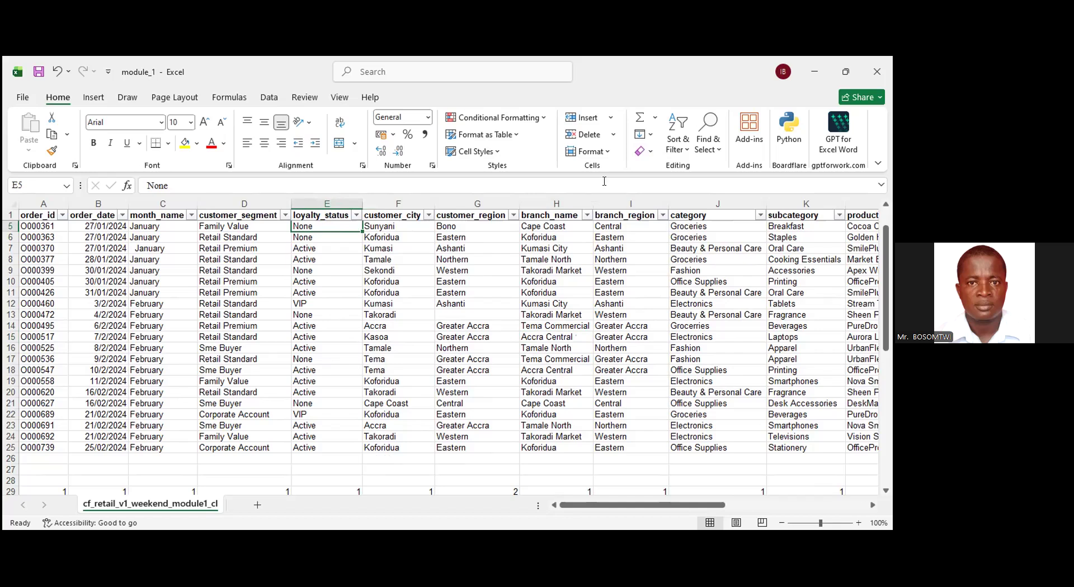
pyautogui.hotkey('ctrl', 'shift', 'Down')
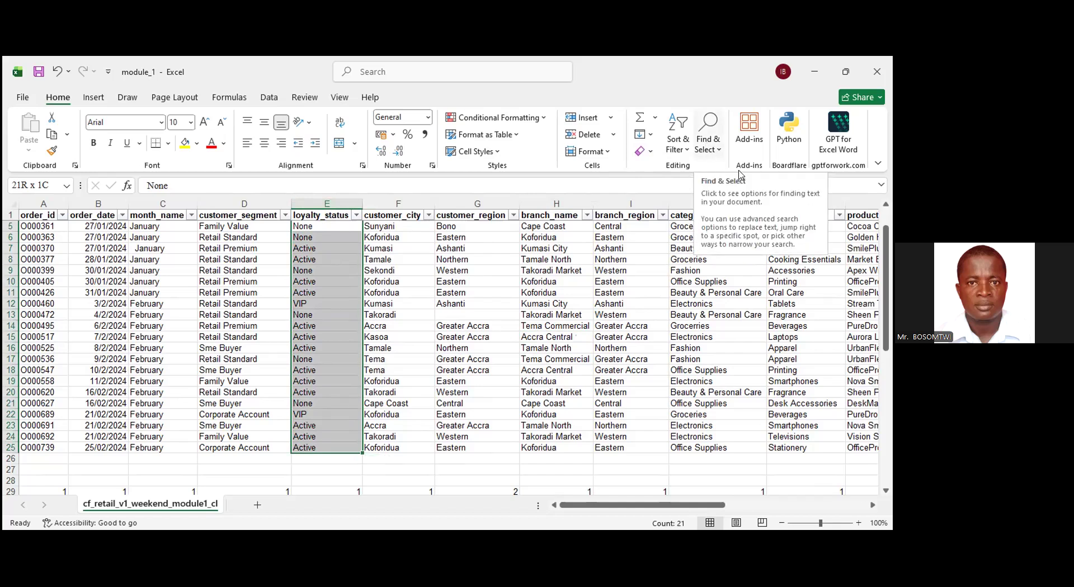
pyautogui.click(709, 144)
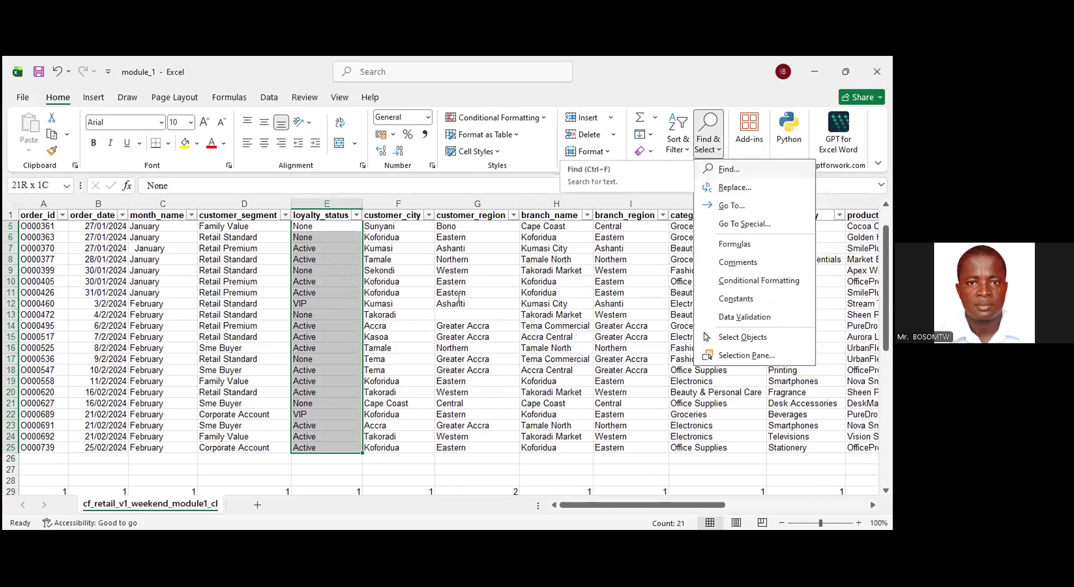
pyautogui.hotkey('ctrl', 'f')
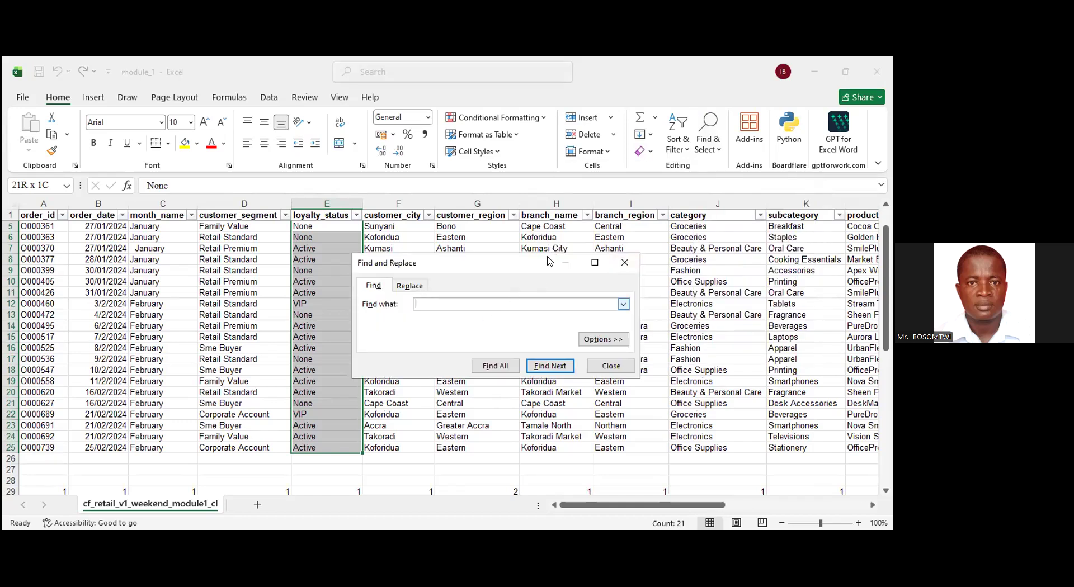
pyautogui.hotkey('ctrl', 'h')
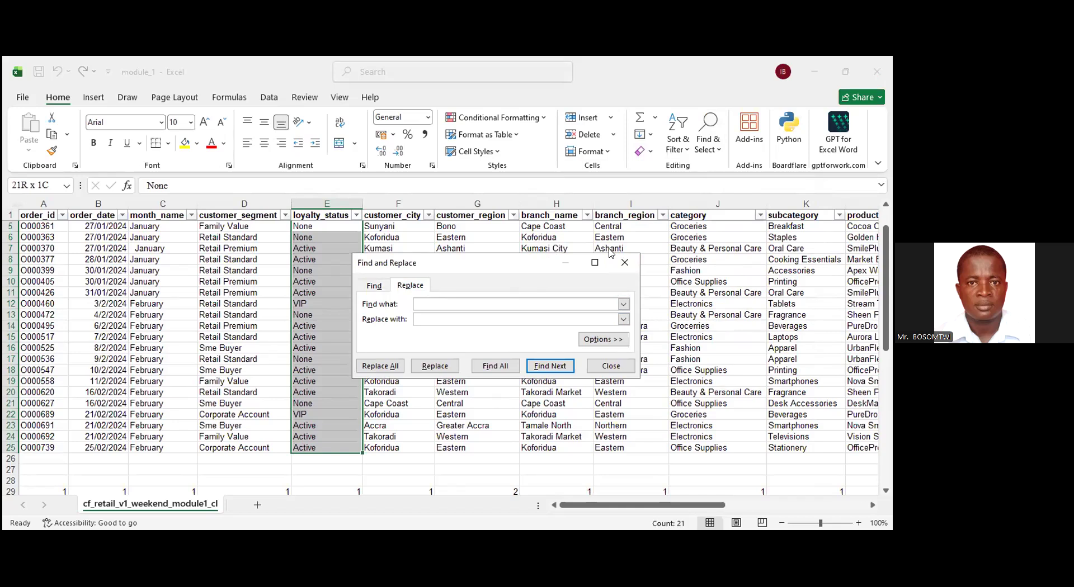
pyautogui.moveTo(543, 272); pyautogui.dragTo(609, 249)
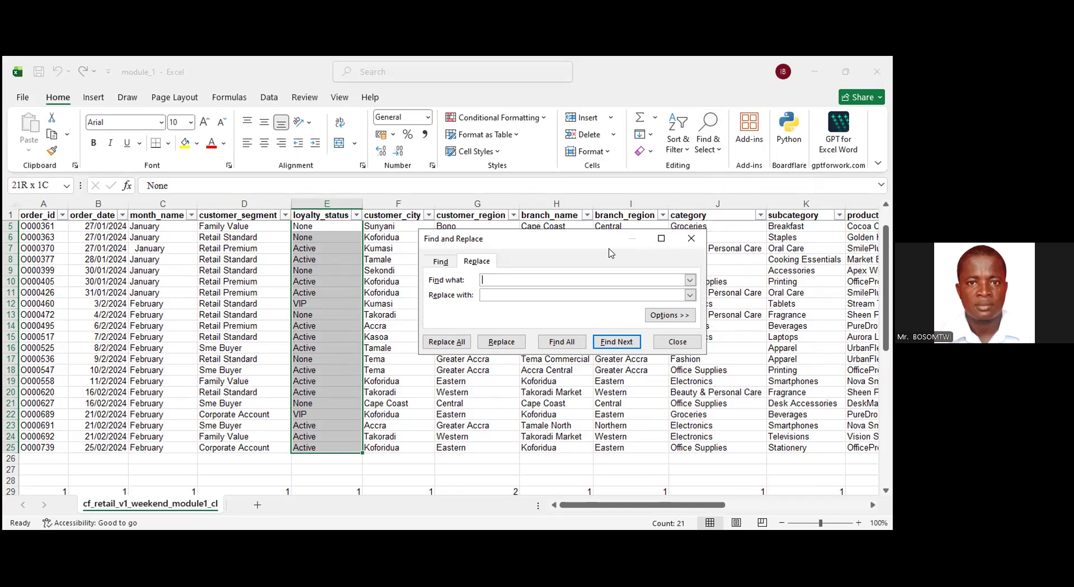
pyautogui.write('No')
pyautogui.write('ne')
pyautogui.write('Inac')
pyautogui.write('tive')
pyautogui.click(446, 342)
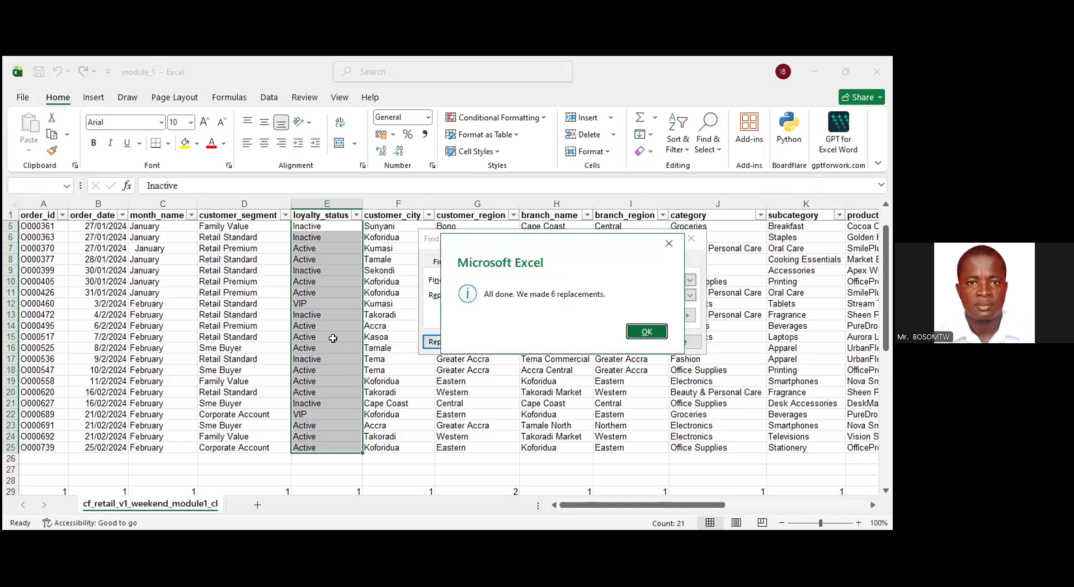
pyautogui.press('Return')
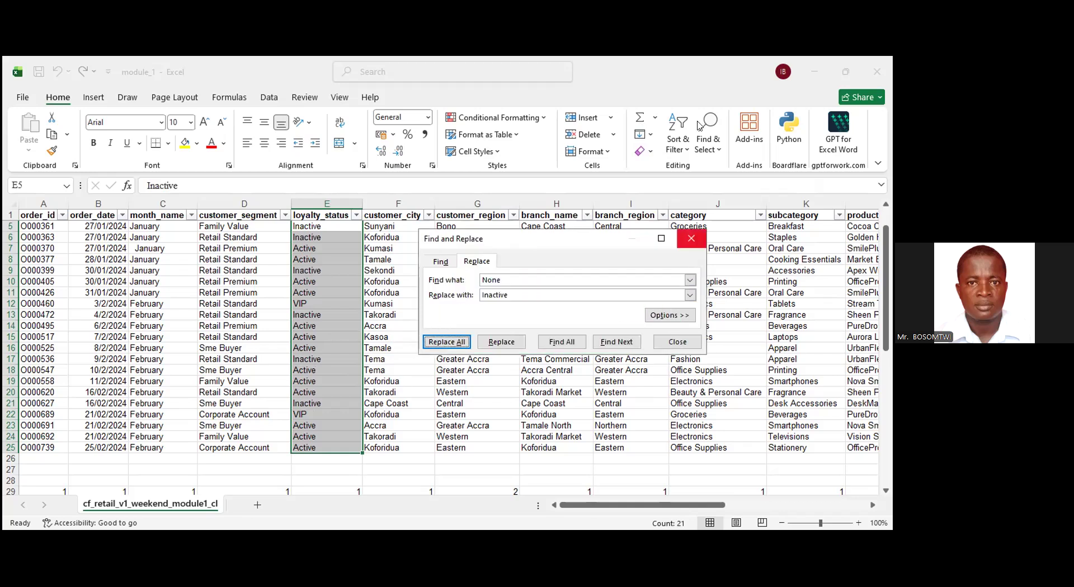
pyautogui.press('Escape')
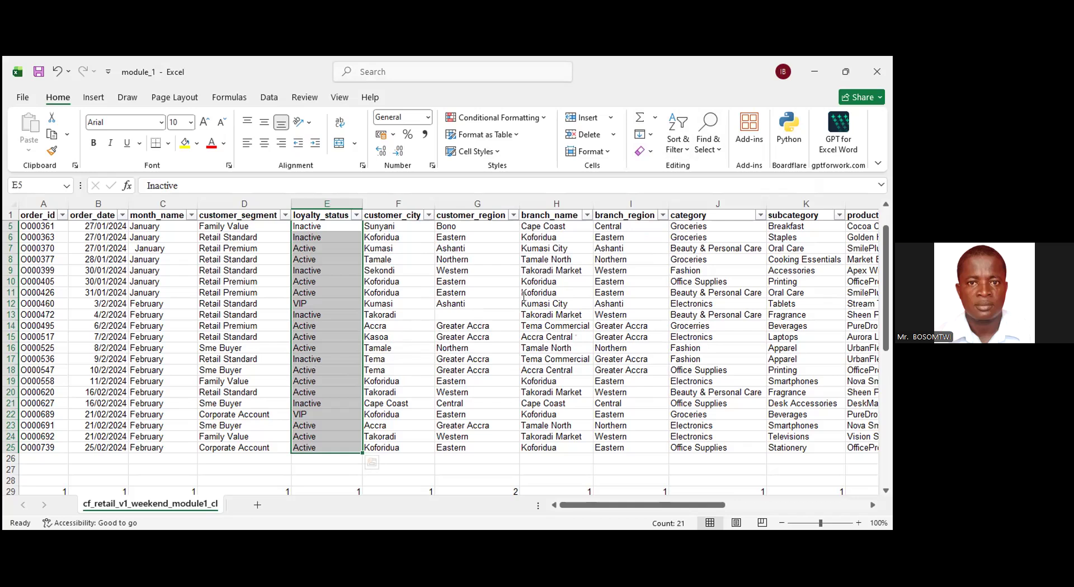
# Replace every "VIP" with "Active" in the loyalty_status cells E5:E25 and close the replace dialog.
pyautogui.hotkey('ctrl', 'h')
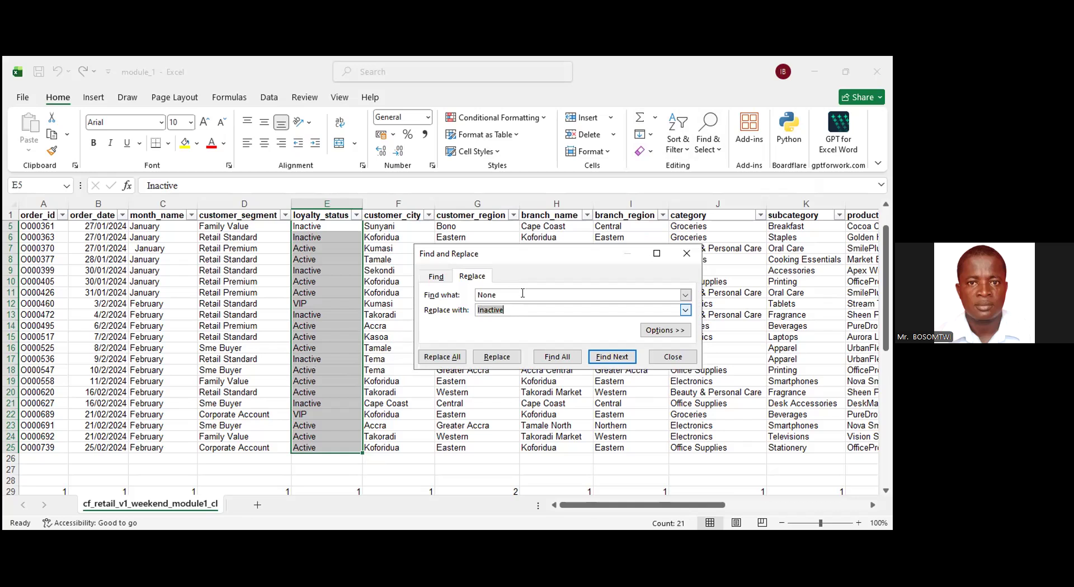
pyautogui.click(522, 293)
pyautogui.press('BackSpace')
pyautogui.press('BackSpace')
pyautogui.press('BackSpace')
pyautogui.press('BackSpace')
pyautogui.write('VIP')
pyautogui.press('Tab')
pyautogui.write('Acti')
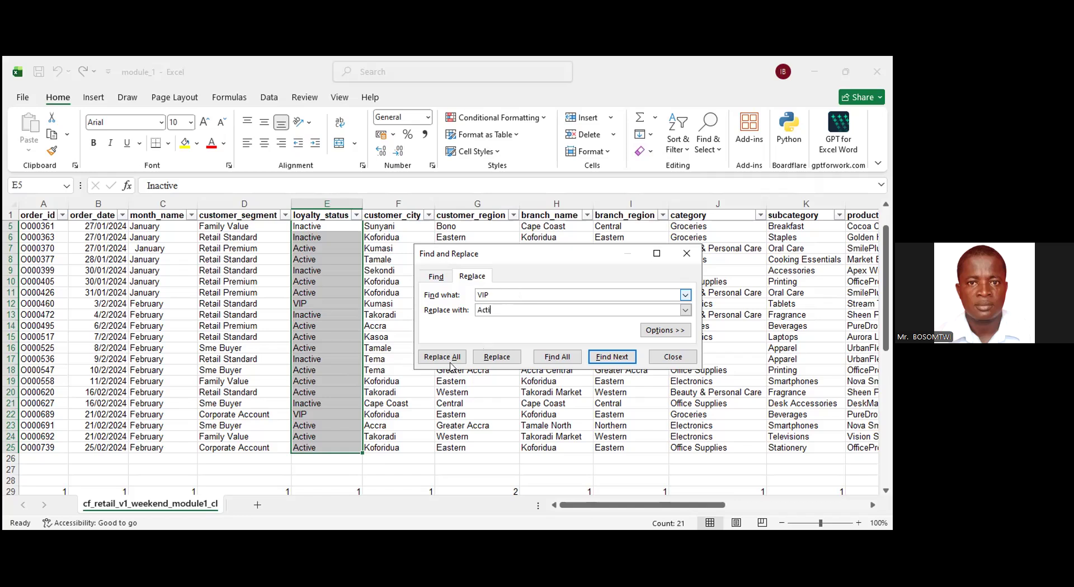
pyautogui.write('ve')
pyautogui.click(442, 357)
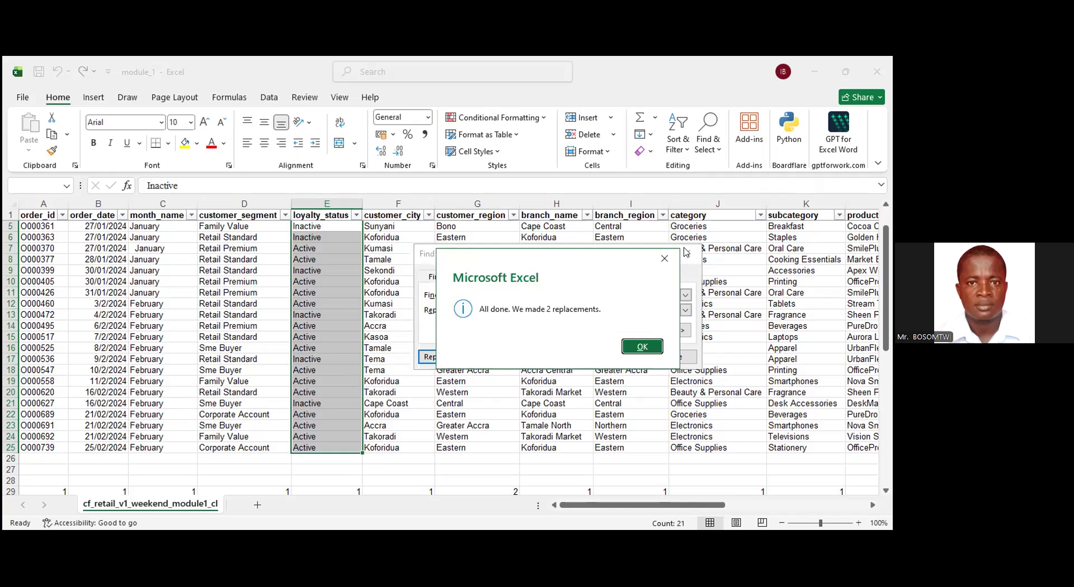
pyautogui.press('Return')
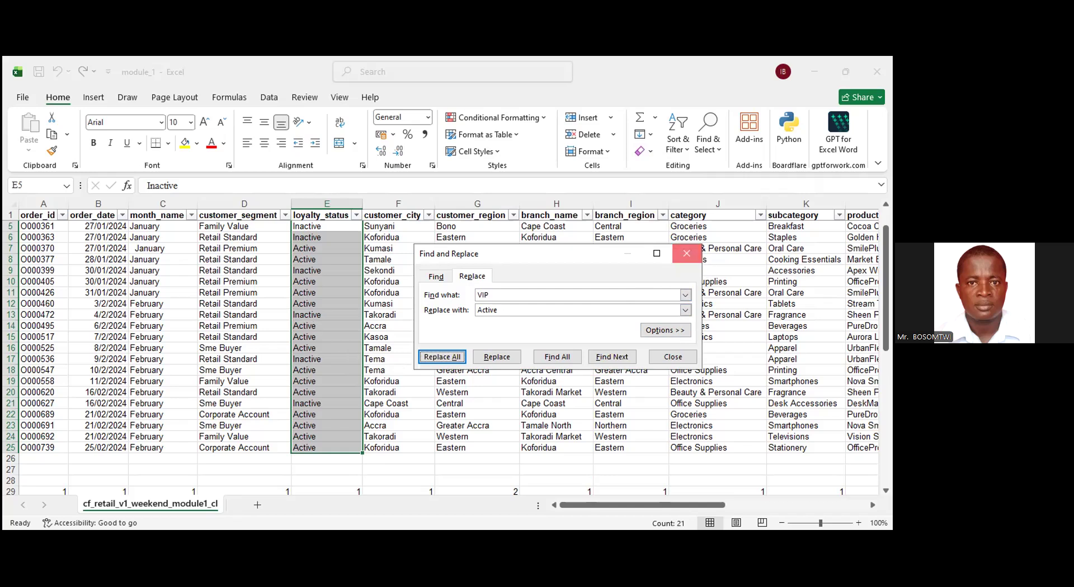
pyautogui.press('Escape')
pyautogui.moveTo(391, 359); pyautogui.dragTo(391, 370)
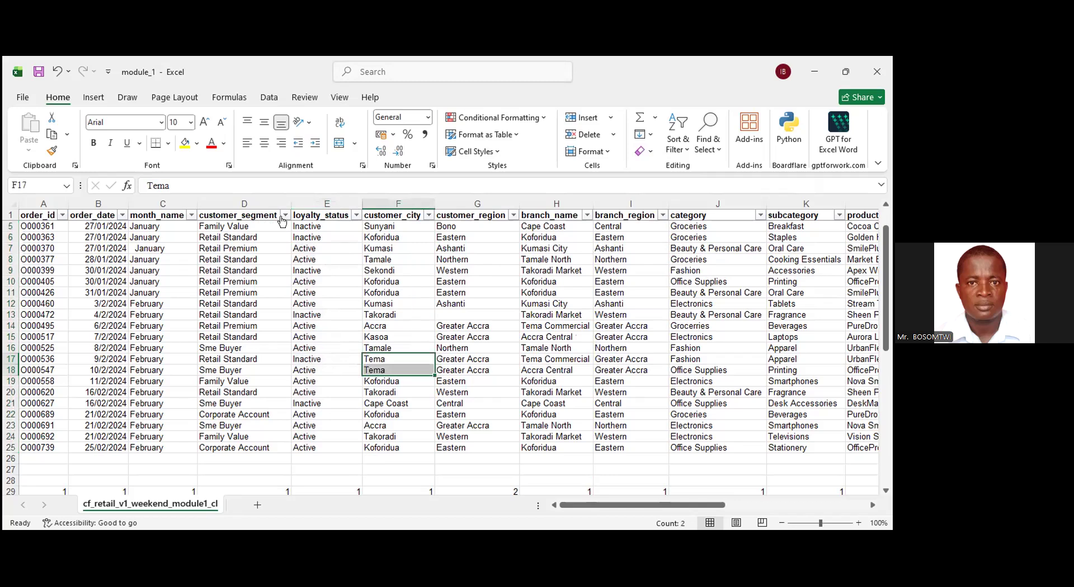
# Check the distinct loyalty_status values in the filter list and look through the column for remaining unstandardized entries.
pyautogui.click(356, 214)
pyautogui.click(330, 227)
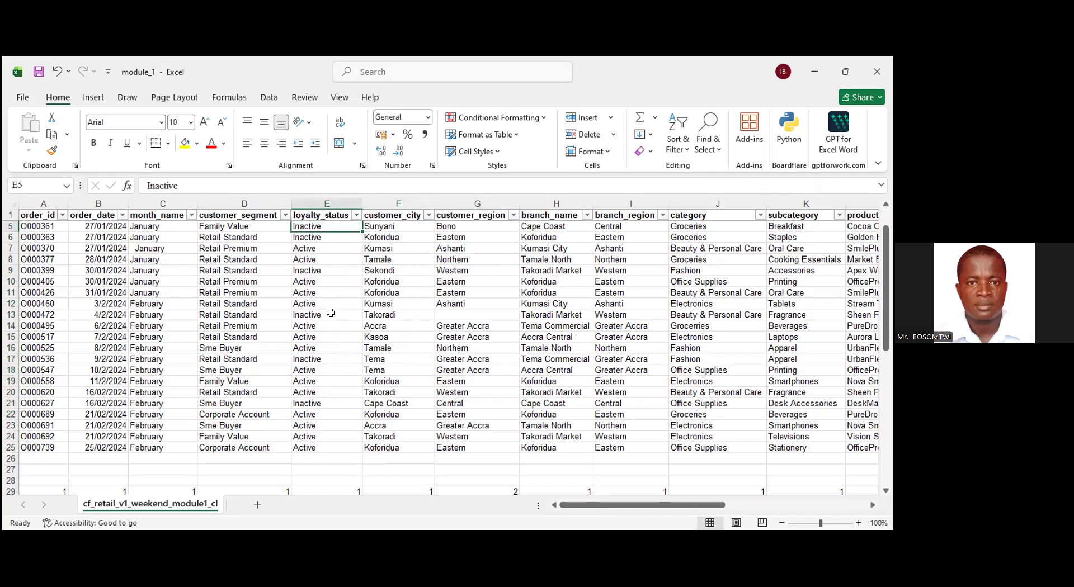
pyautogui.hotkey('alt', 'Down')
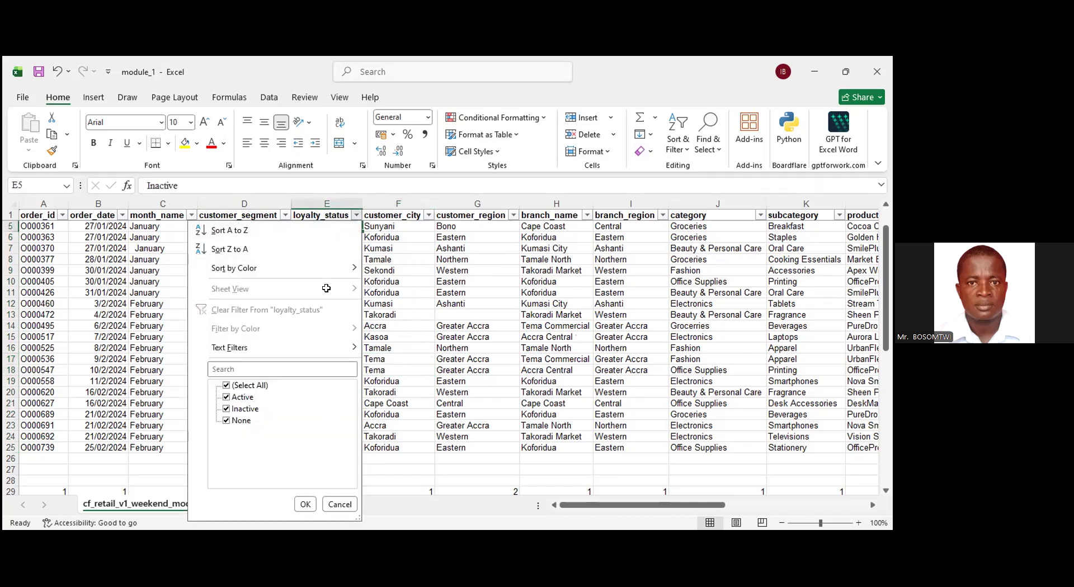
pyautogui.press('Up')
pyautogui.press('Return')
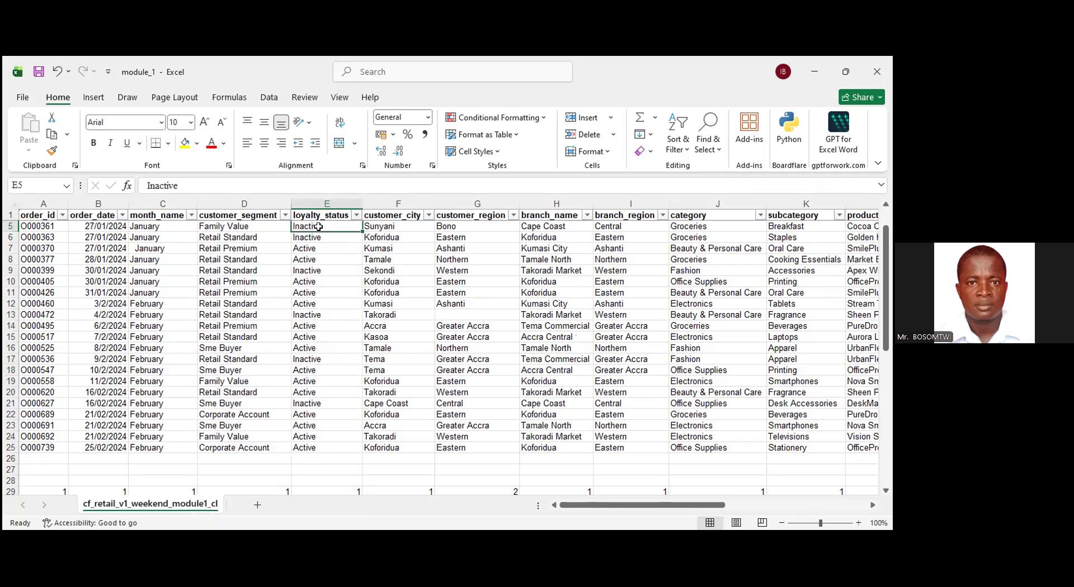
pyautogui.scroll(-3, 319, 265)
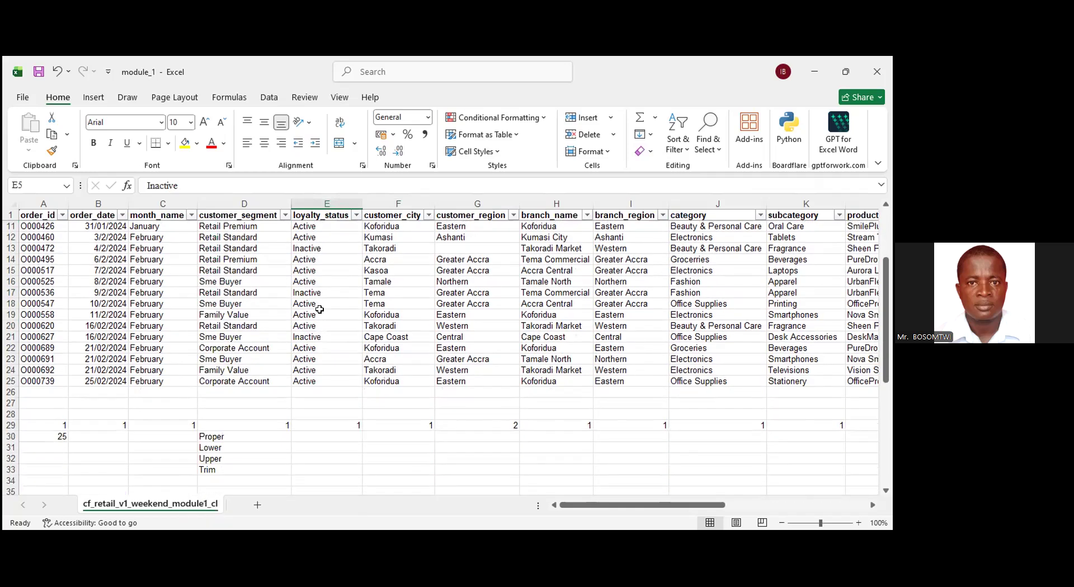
pyautogui.scroll(3, 319, 310)
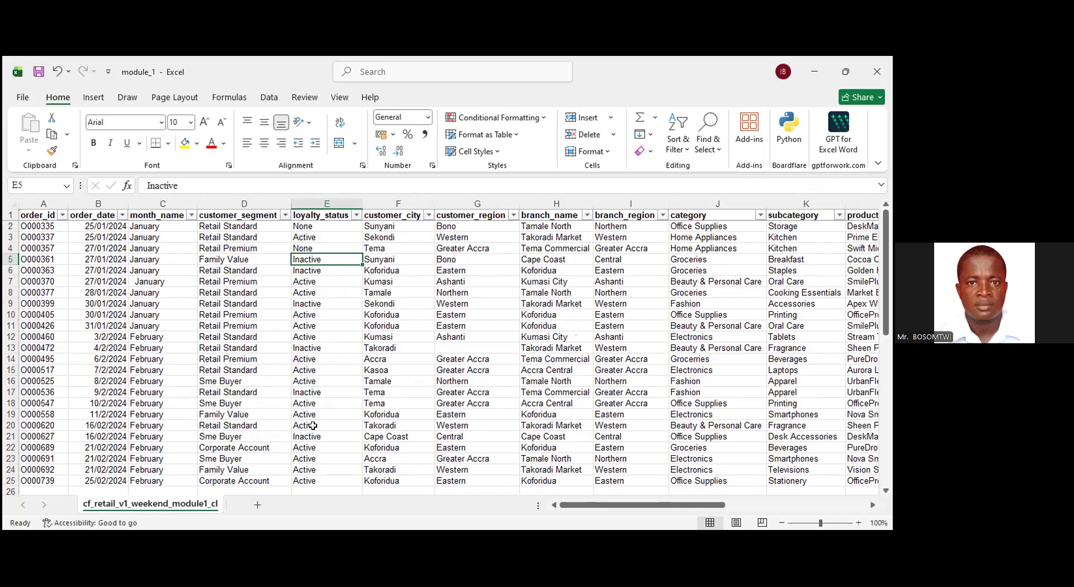
pyautogui.scroll(-1, 310, 392)
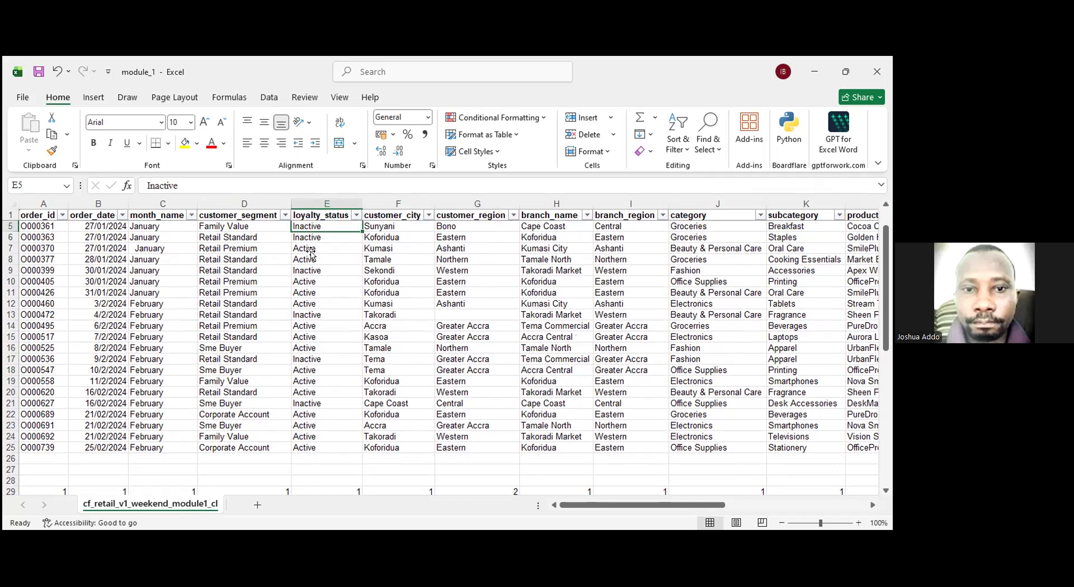
pyautogui.scroll(1, 314, 307)
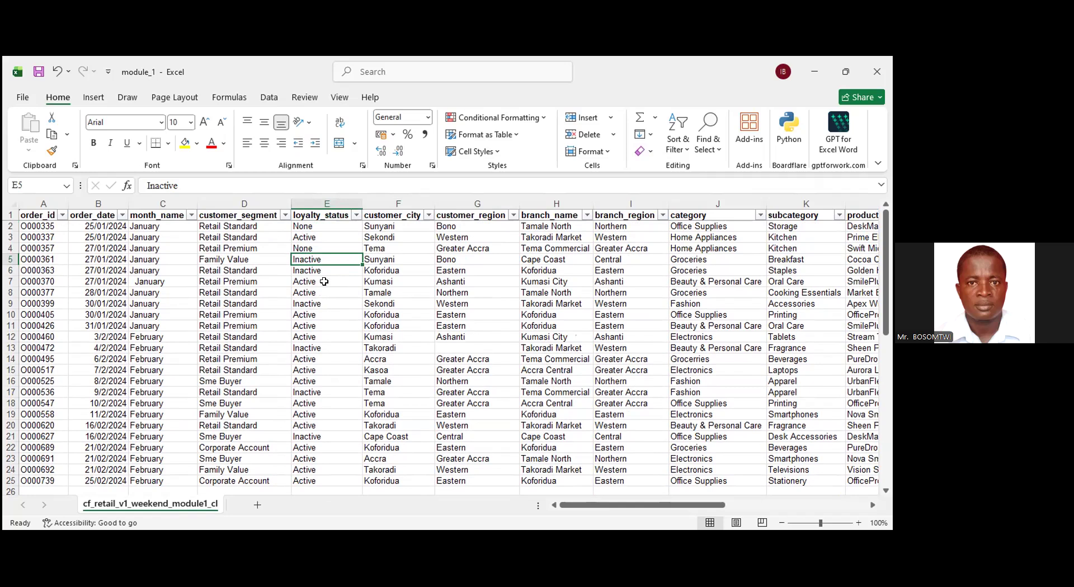
# Replace every "None" with "Inactive" in the loyalty_status cells E2:E25 and close the replace dialog.
pyautogui.click(312, 227)
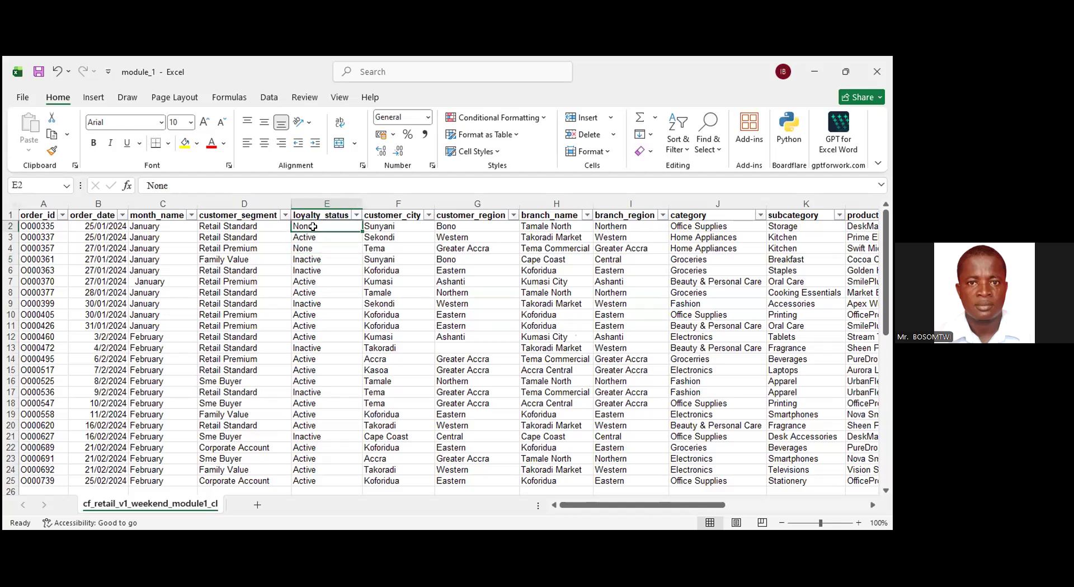
pyautogui.hotkey('shift', 'Down')
pyautogui.hotkey('shift', 'Down')
pyautogui.hotkey('shift', 'Down')
pyautogui.hotkey('shift', 'Down')
pyautogui.hotkey('shift', 'Down')
pyautogui.hotkey('shift', 'Down')
pyautogui.hotkey('shift', 'Down')
pyautogui.hotkey('shift', 'Down')
pyautogui.hotkey('shift', 'Down')
pyautogui.hotkey('shift', 'Down')
pyautogui.hotkey('shift', 'Down')
pyautogui.hotkey('shift', 'Down')
pyautogui.hotkey('shift', 'Down')
pyautogui.hotkey('shift', 'Down')
pyautogui.hotkey('shift', 'Down')
pyautogui.hotkey('shift', 'Down')
pyautogui.hotkey('shift', 'Down')
pyautogui.hotkey('shift', 'Down')
pyautogui.hotkey('shift', 'Down')
pyautogui.hotkey('shift', 'Down')
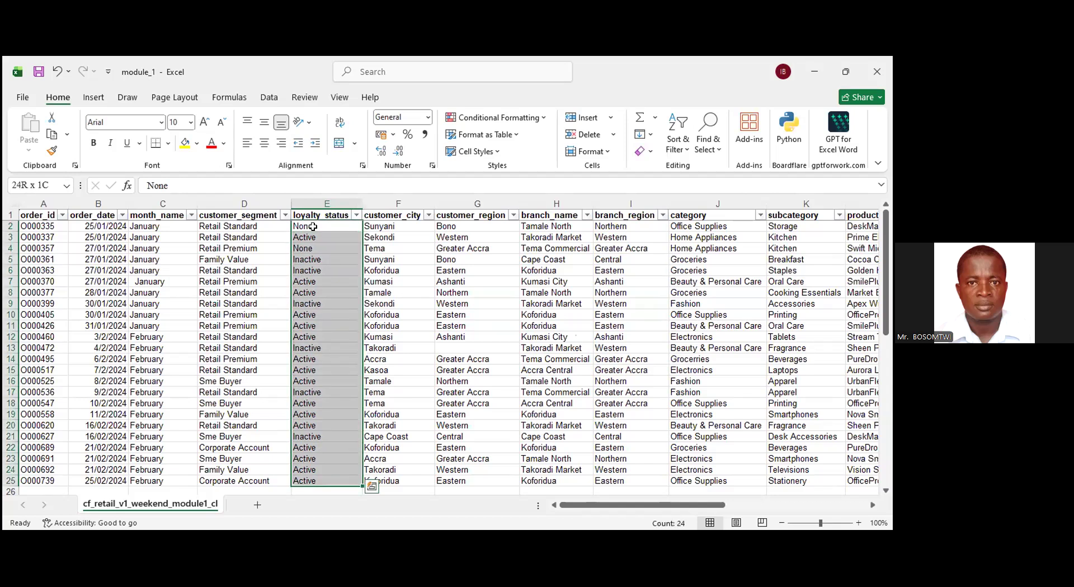
pyautogui.hotkey('ctrl', 'h')
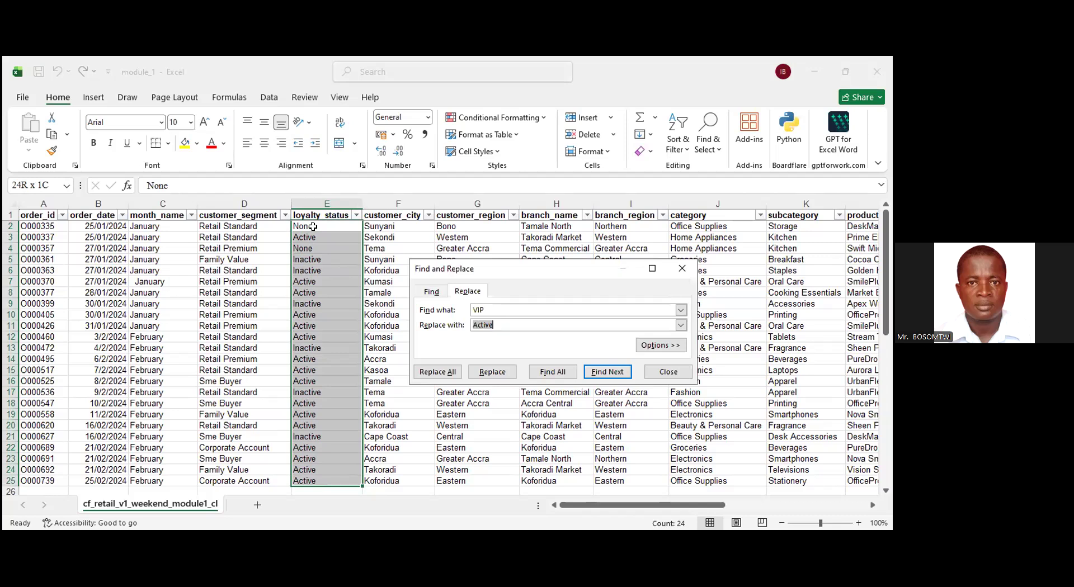
pyautogui.write('Inactive')
pyautogui.press('BackSpace')
pyautogui.press('BackSpace')
pyautogui.press('BackSpace')
pyautogui.write('None')
pyautogui.click(437, 372)
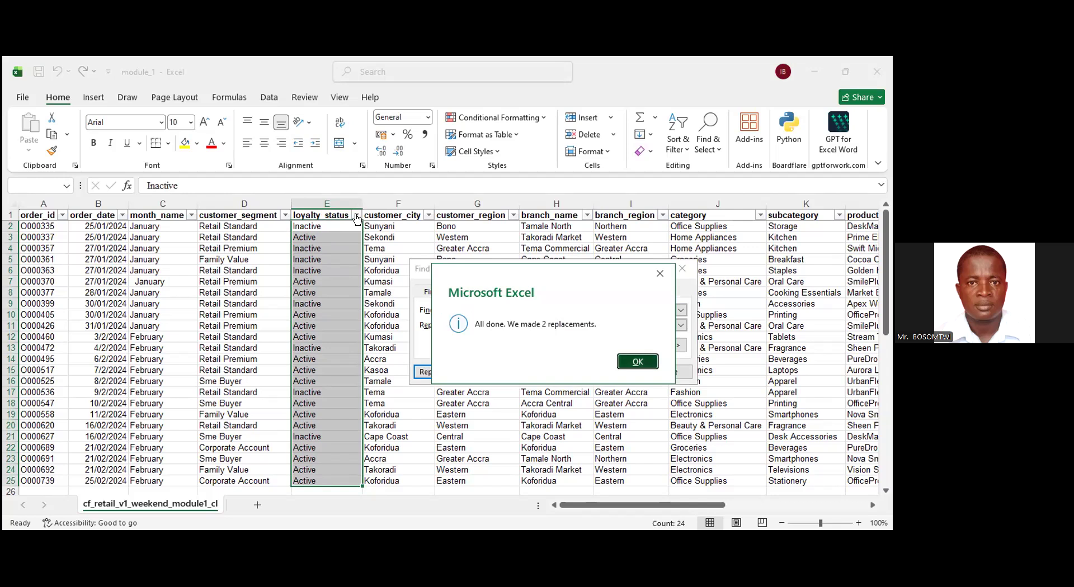
pyautogui.press('Return')
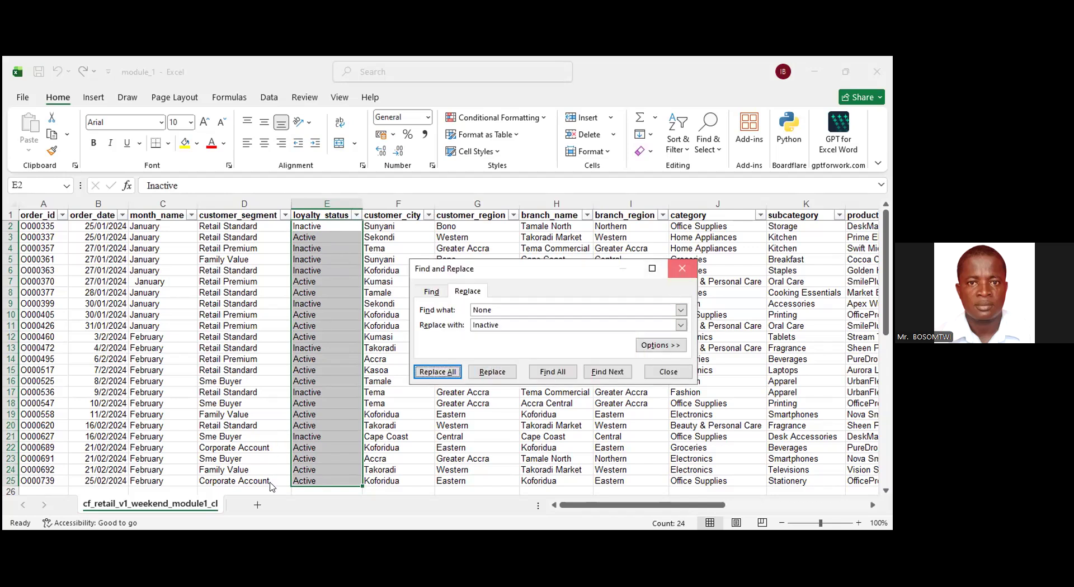
pyautogui.press('Escape')
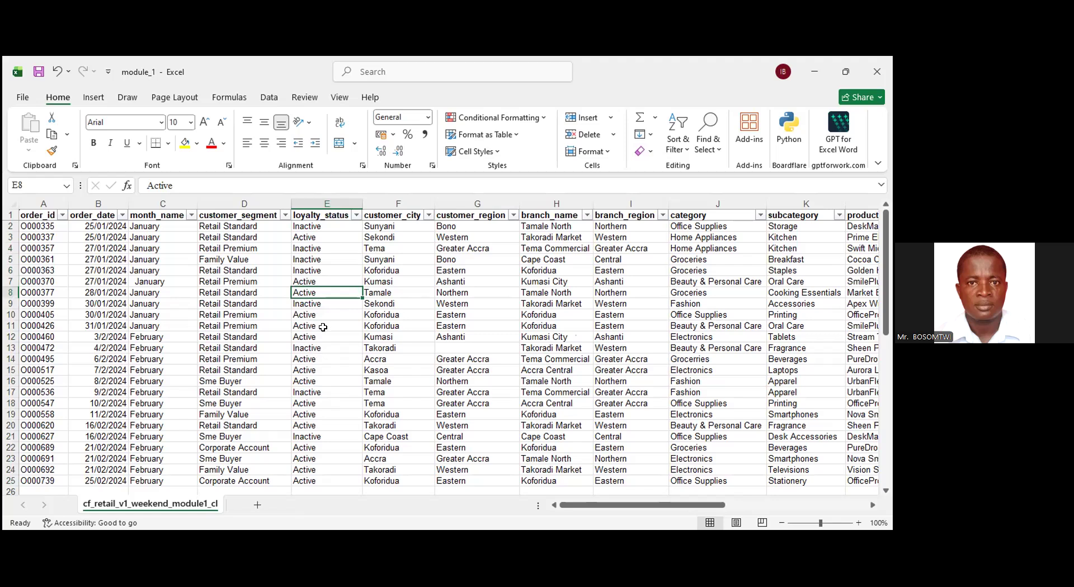
# Check the distinct loyalty_status values again in the column's filter list without applying a filter.
pyautogui.click(355, 215)
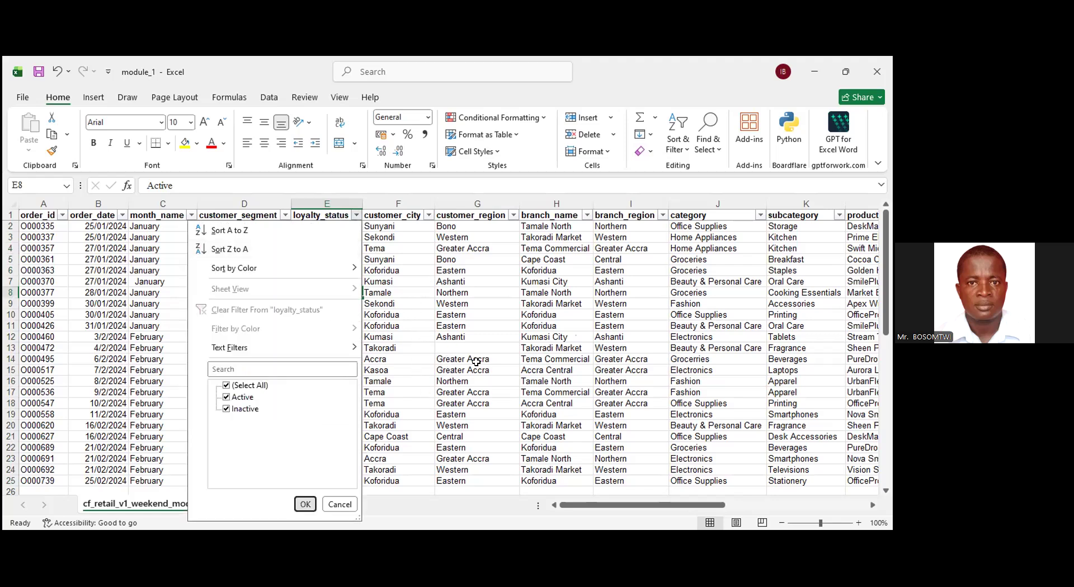
pyautogui.press('Escape')
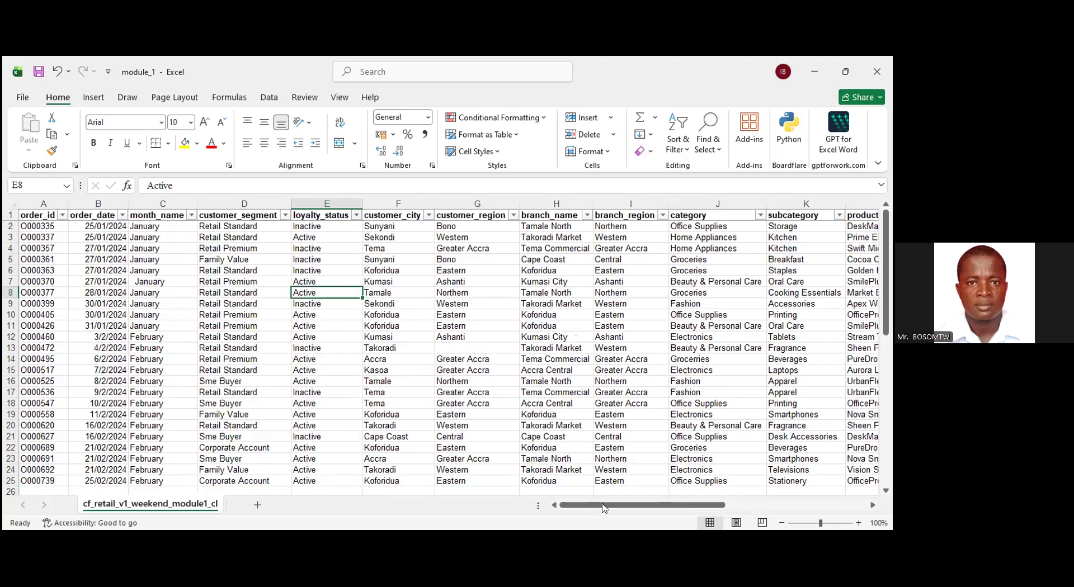
pyautogui.scroll(-2, 652, 499)
pyautogui.scroll(2, 652, 499)
# Insert a blank helper column P between units_sold and unit_price.
pyautogui.hscroll(5, 671, 447)
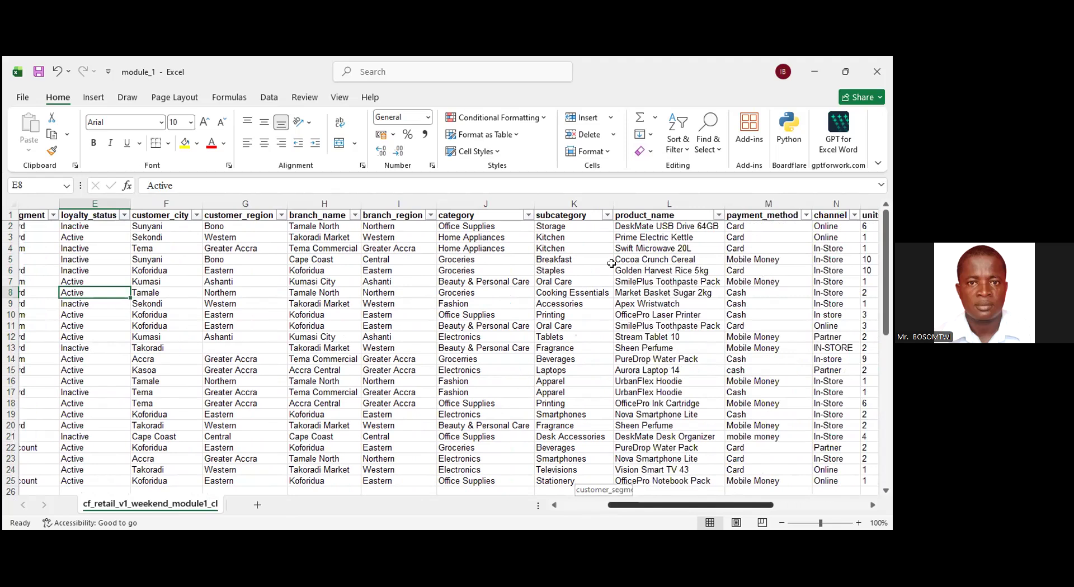
pyautogui.hscroll(-1, 693, 374)
pyautogui.hscroll(3, 677, 482)
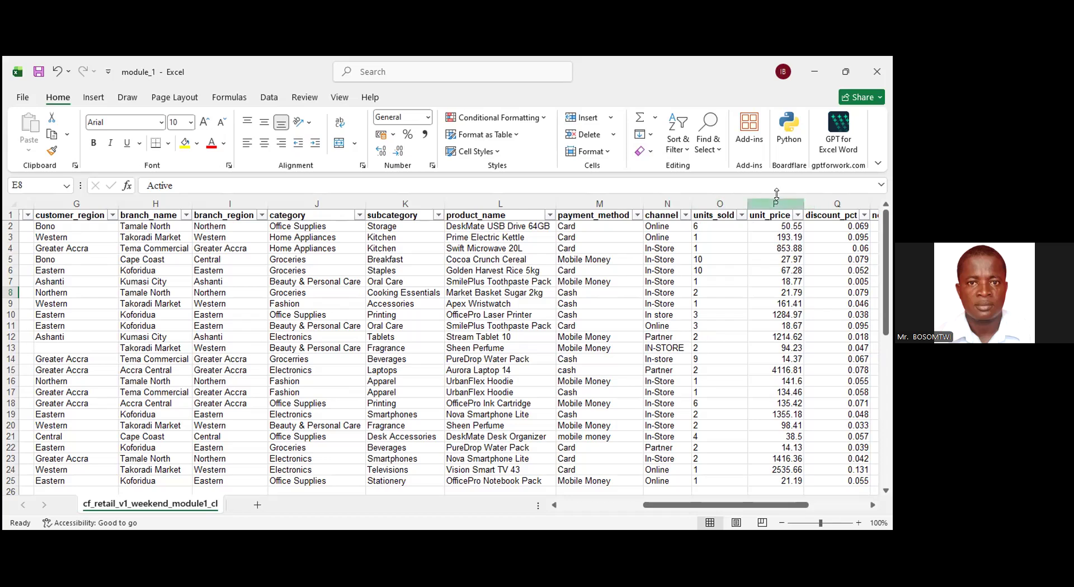
pyautogui.click(776, 204)
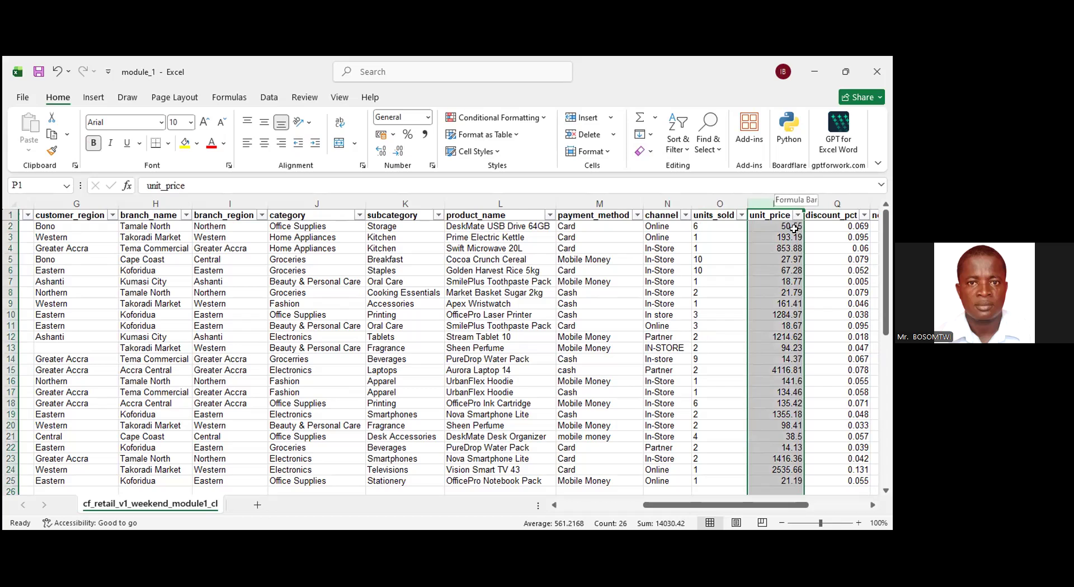
pyautogui.hotkey('ctrl', 'shift', '+')
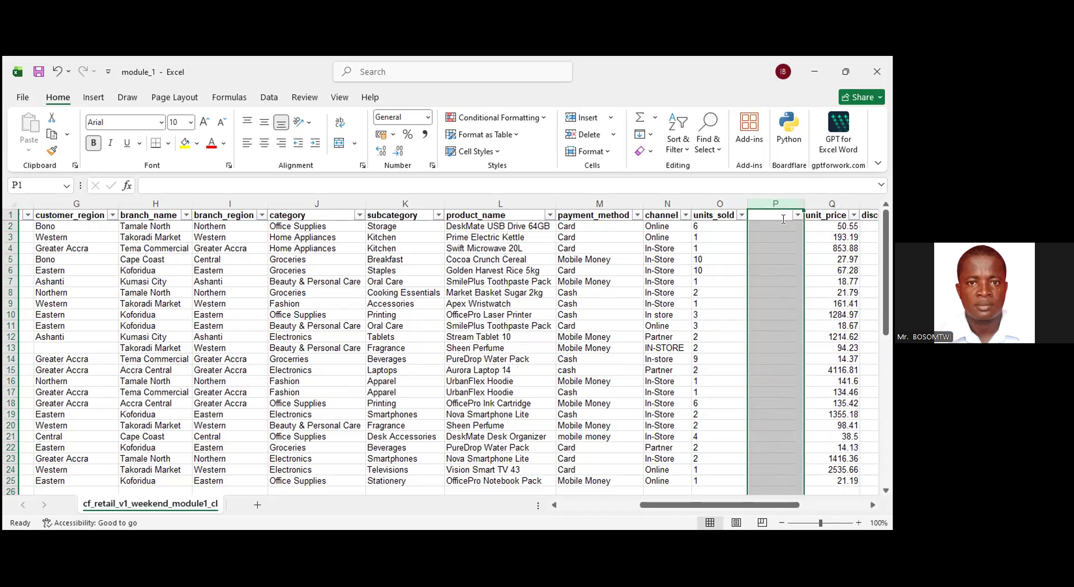
pyautogui.press('Down')
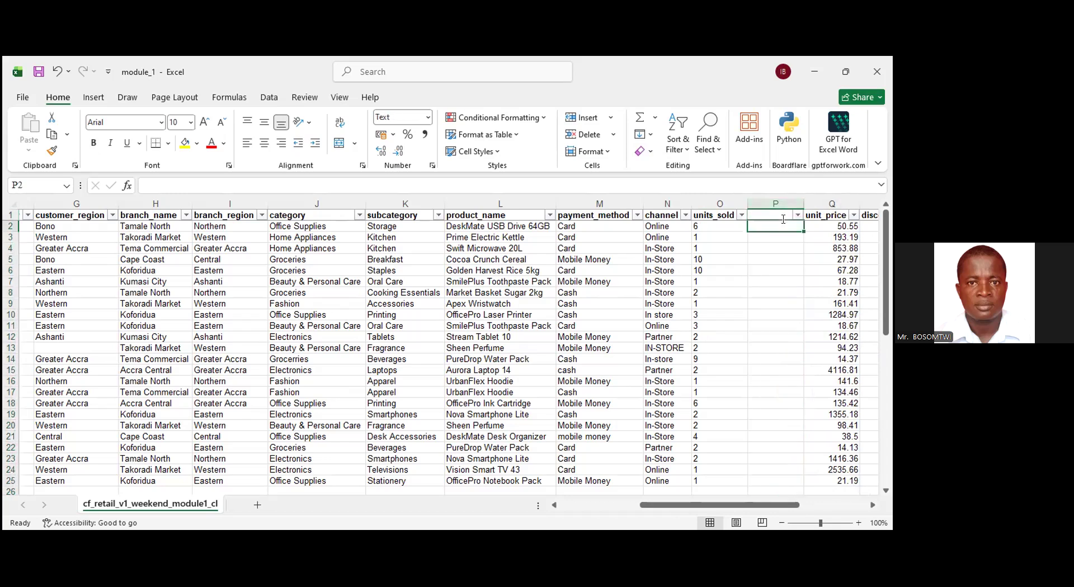
# Try the formula =TRIM(PROPER(N2)) in P2 to standardize the channel text.
pyautogui.write('=t')
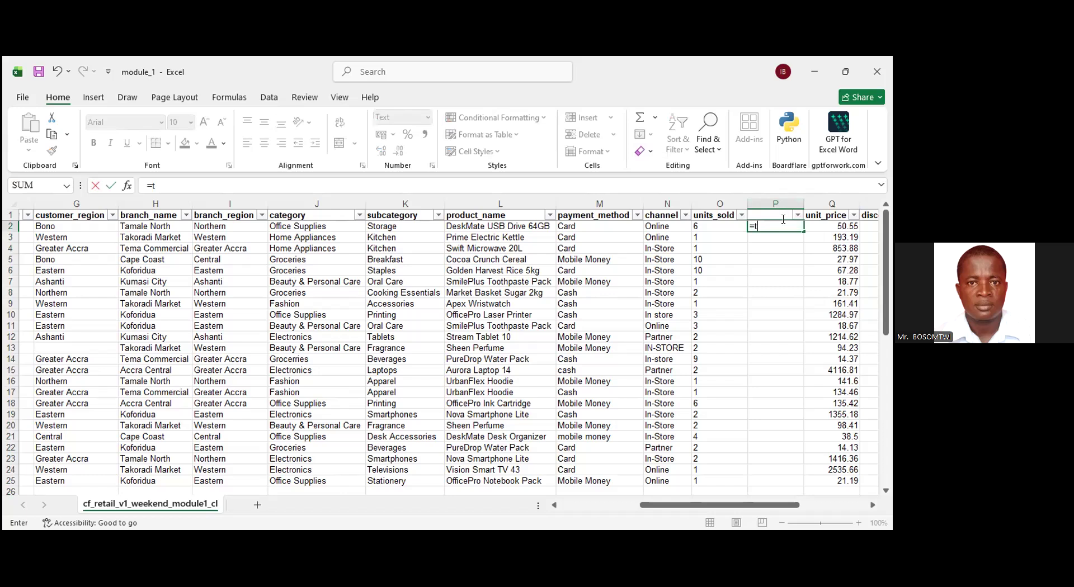
pyautogui.write('rim')
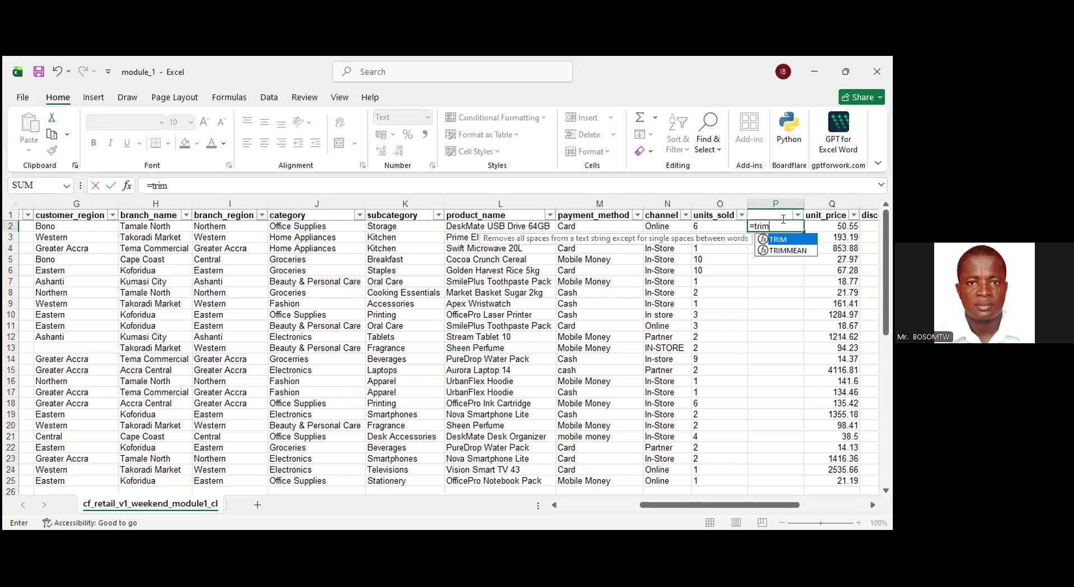
pyautogui.press('Tab')
pyautogui.write('pro')
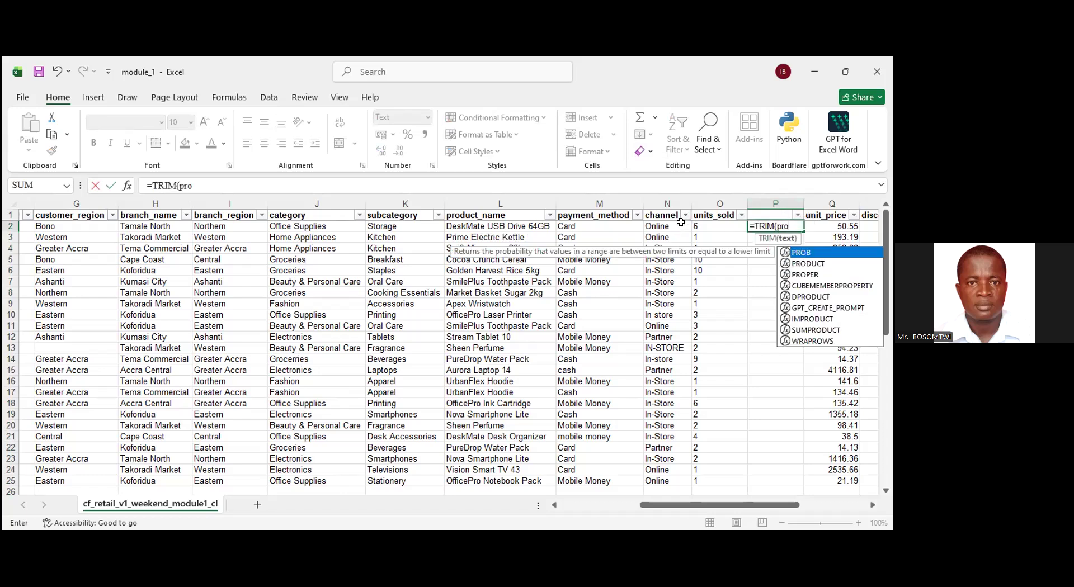
pyautogui.write('per')
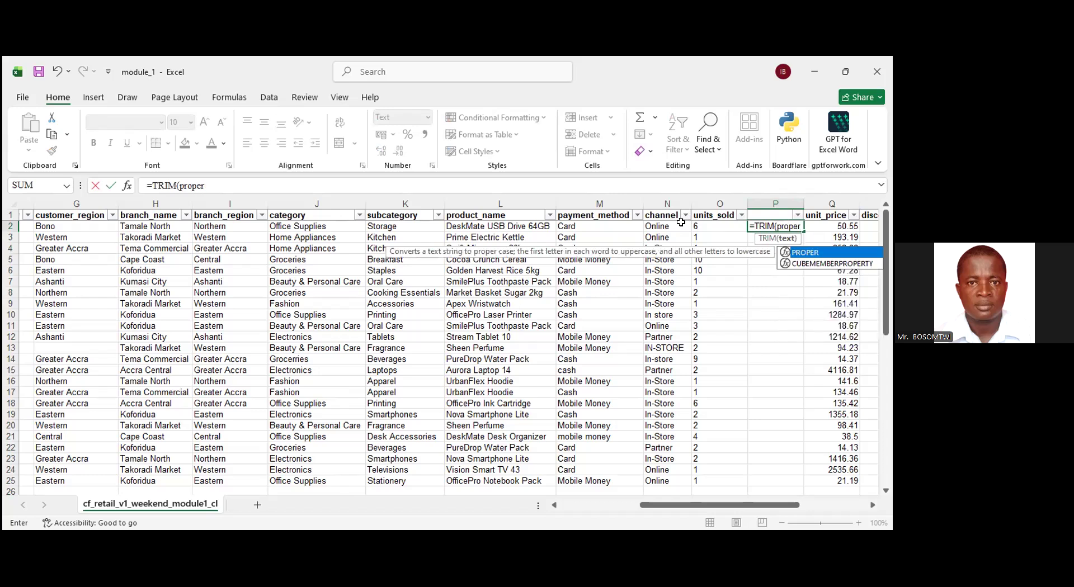
pyautogui.press('Tab')
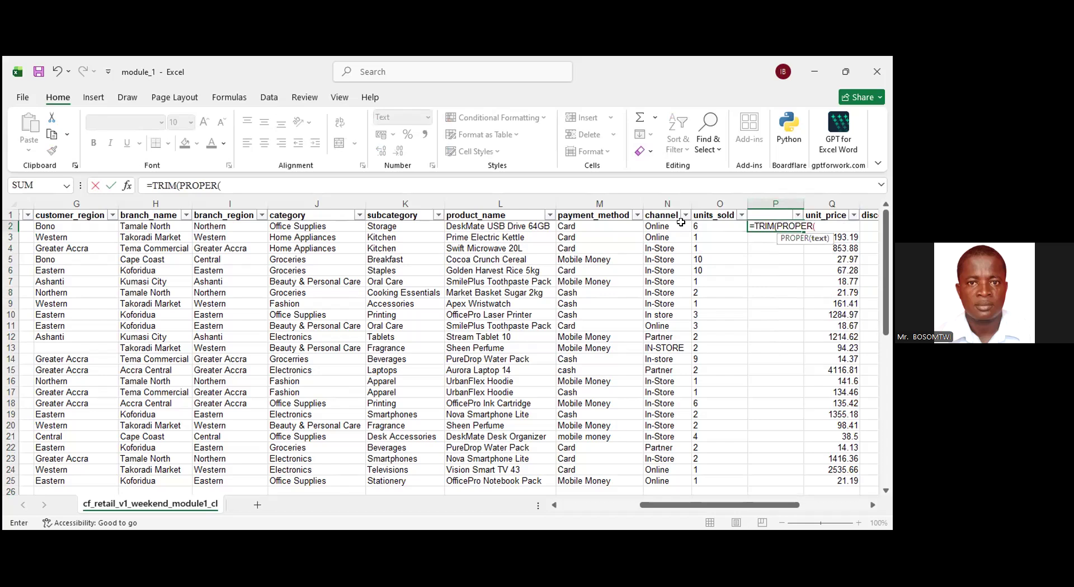
pyautogui.click(682, 222)
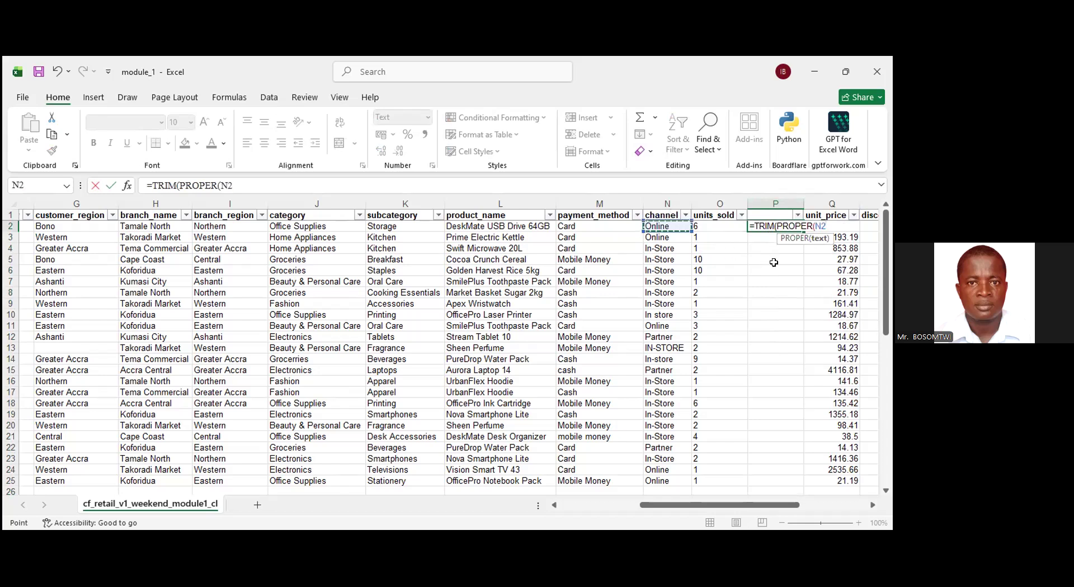
pyautogui.write(')')
pyautogui.press('Return')
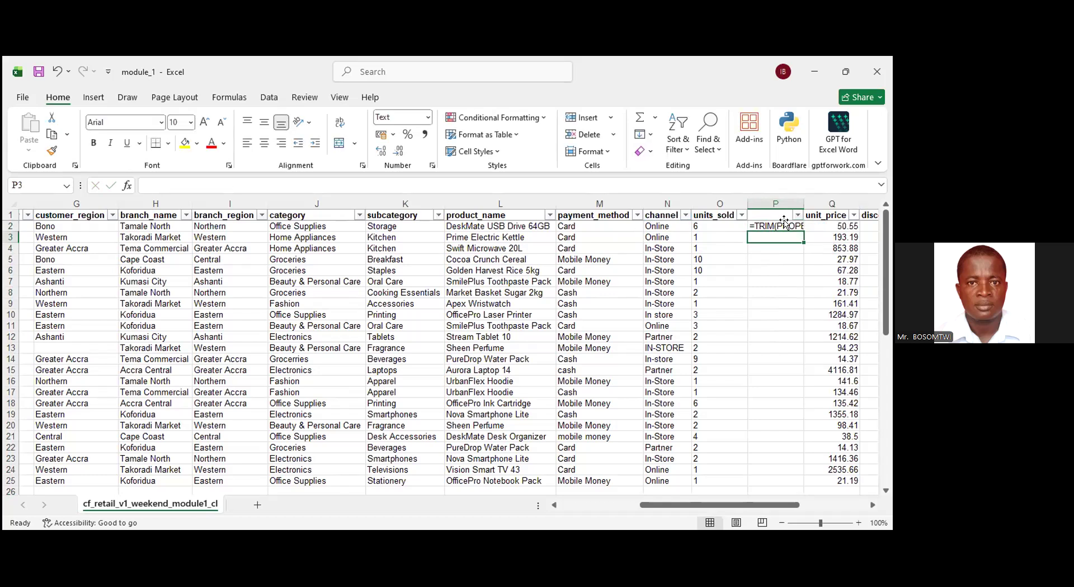
pyautogui.press('Down')
pyautogui.press('Down')
pyautogui.press('Down')
pyautogui.press('Up')
pyautogui.press('Up')
pyautogui.press('Up')
pyautogui.press('Up')
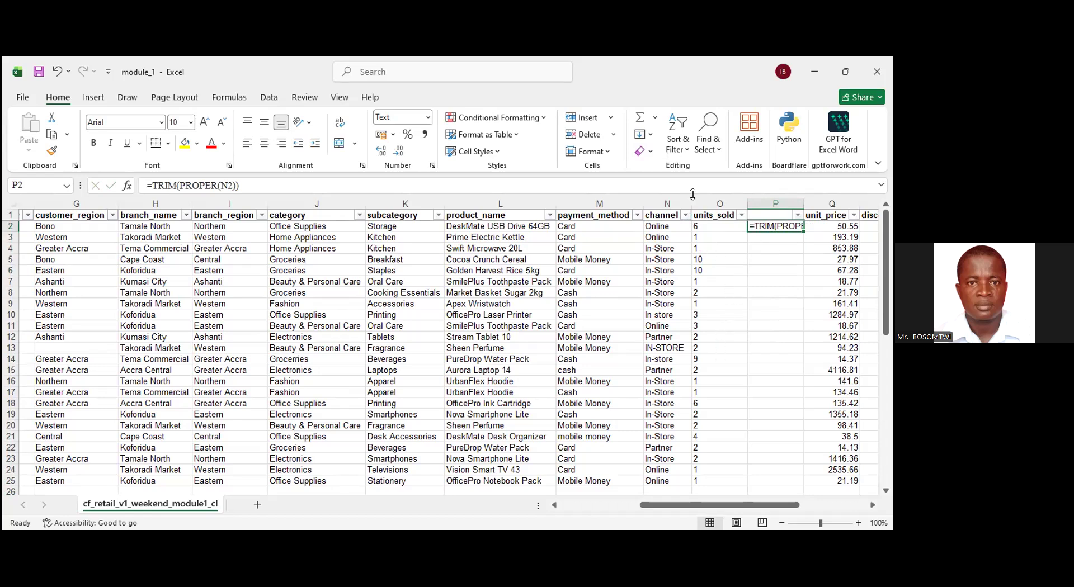
# Delete the helper column P between units_sold and unit_price.
pyautogui.click(774, 204)
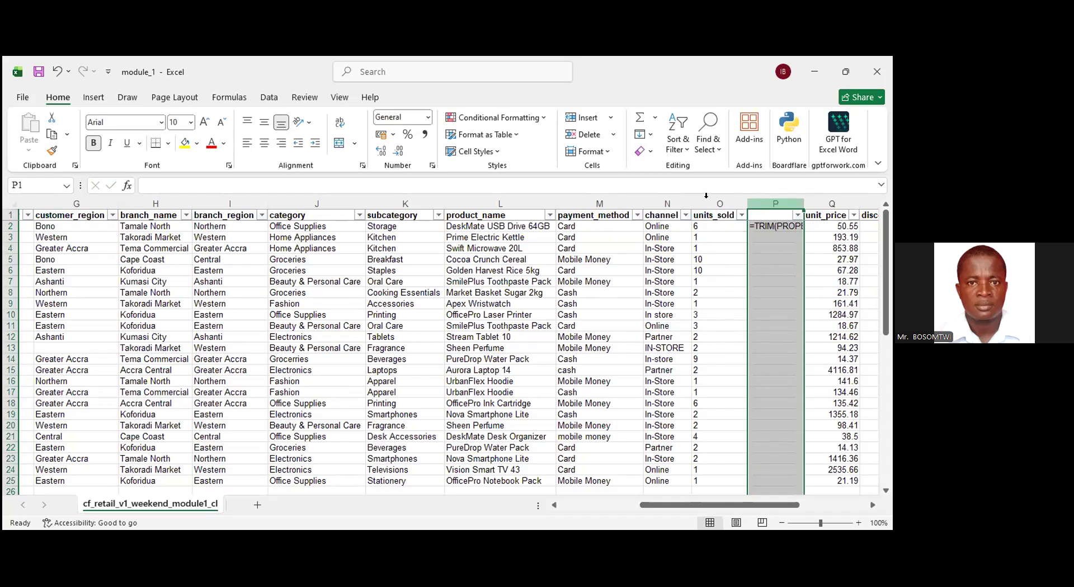
pyautogui.rightClick(706, 196)
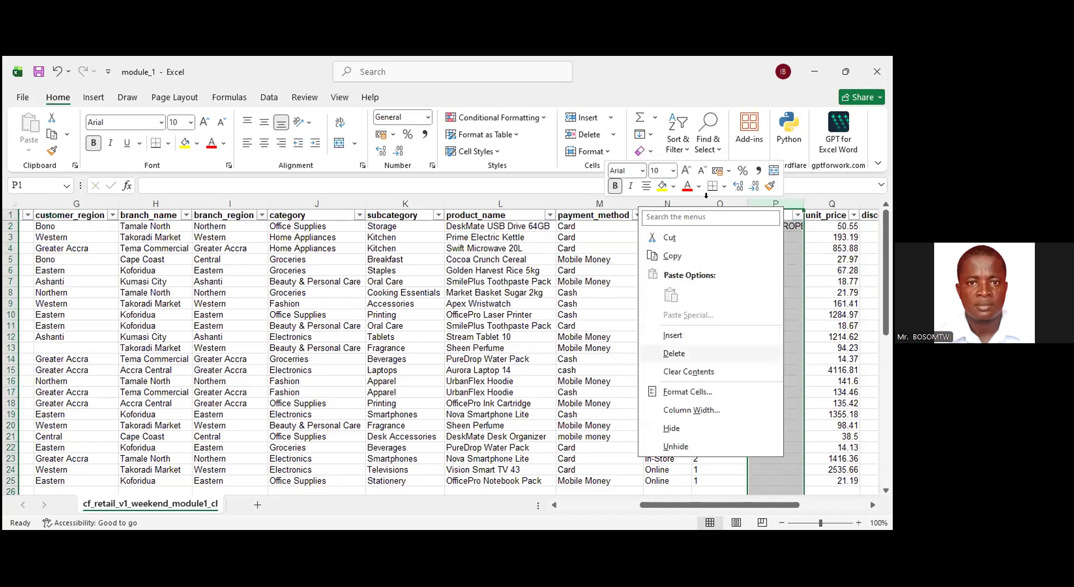
pyautogui.press('Return')
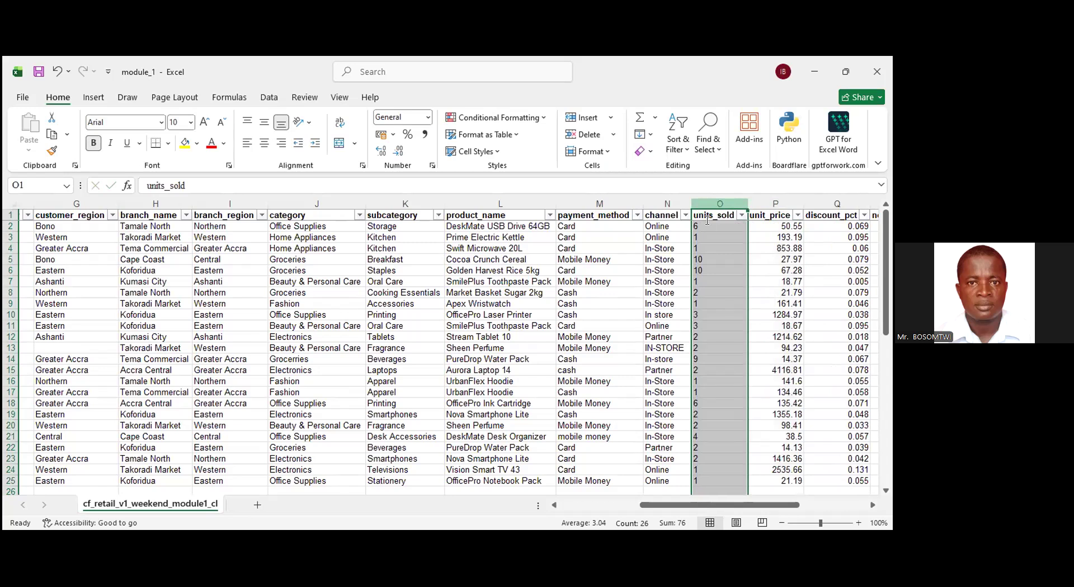
# Insert a blank helper column O after channel and begin a nested TRIM and PROPER formula in O2.
pyautogui.hotkey('ctrl', 'shift', '+')
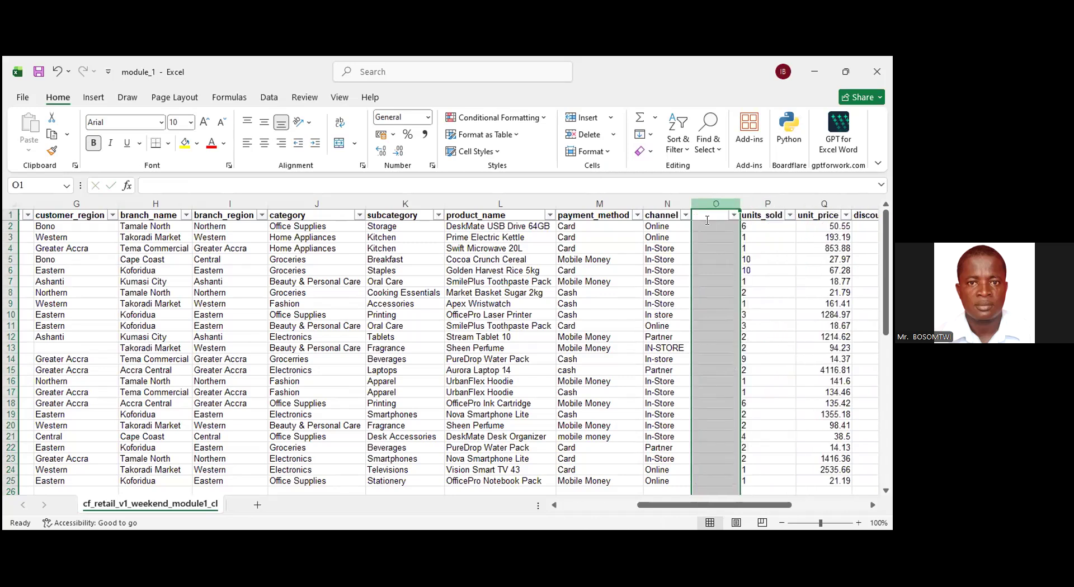
pyautogui.click(707, 221)
pyautogui.write('=t')
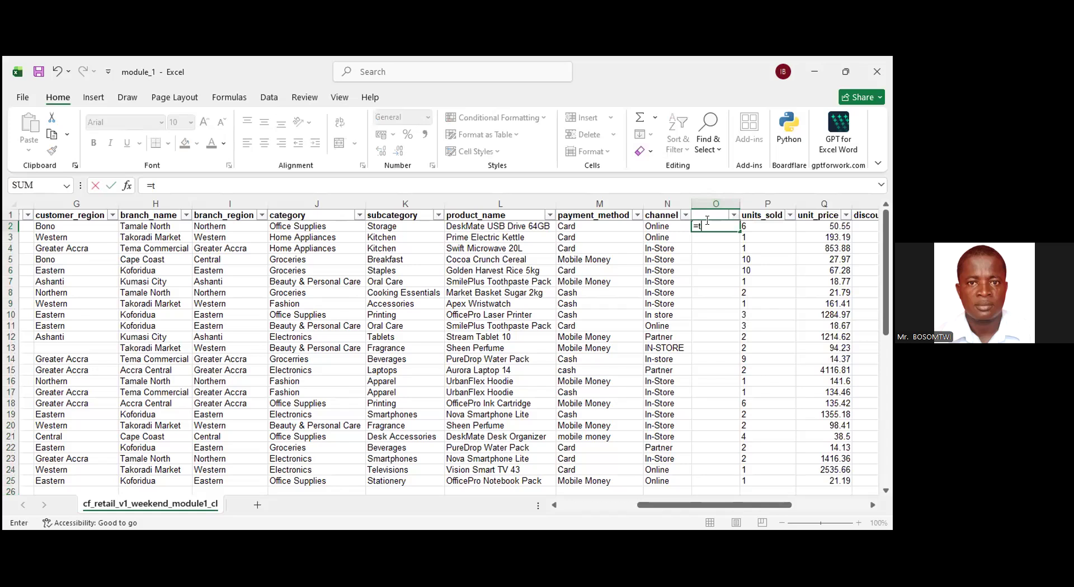
pyautogui.write('rim')
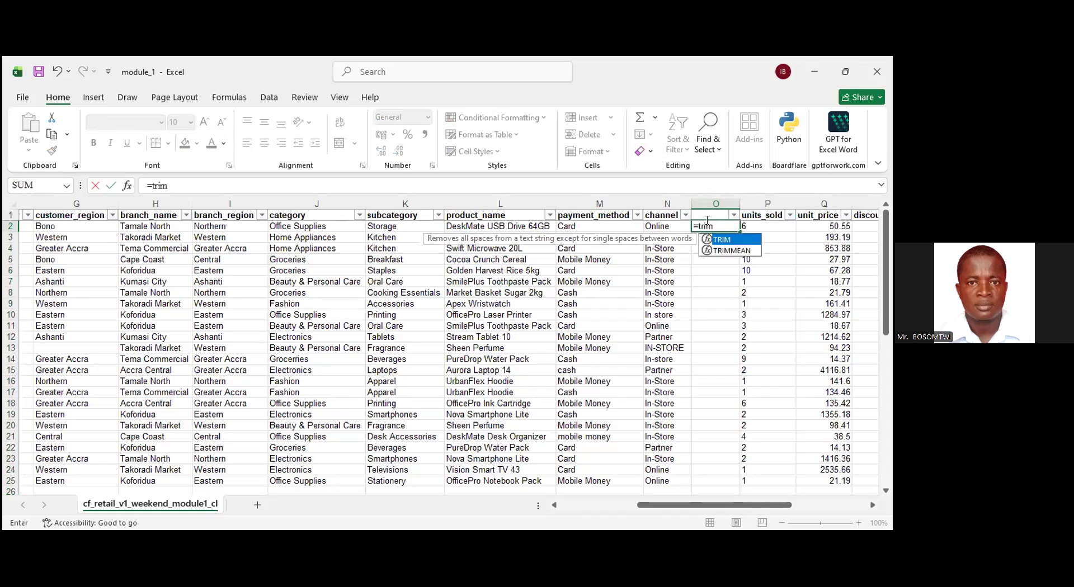
pyautogui.write('(p')
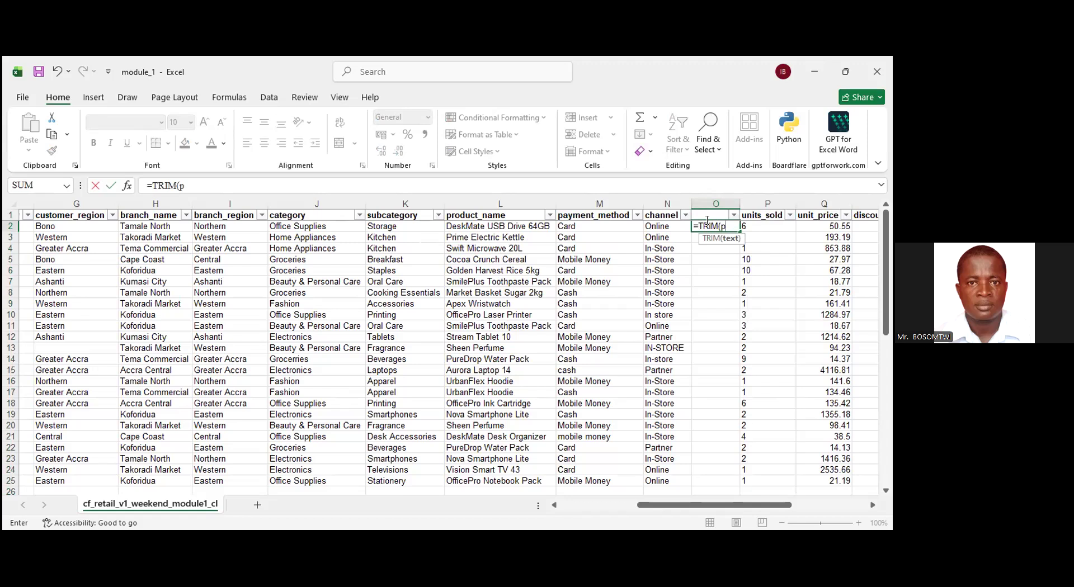
pyautogui.write('r')
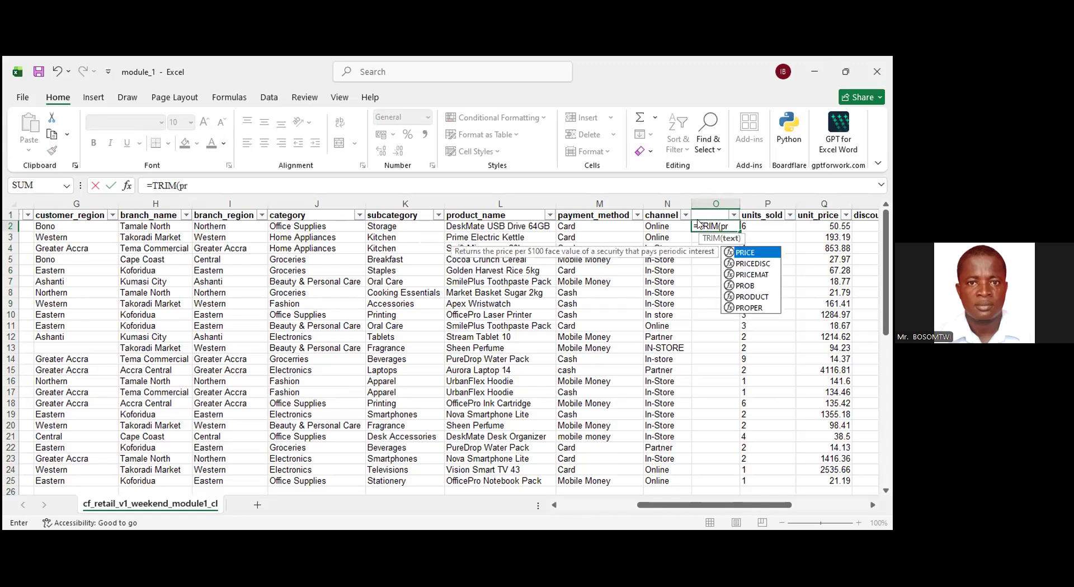
pyautogui.write('oper')
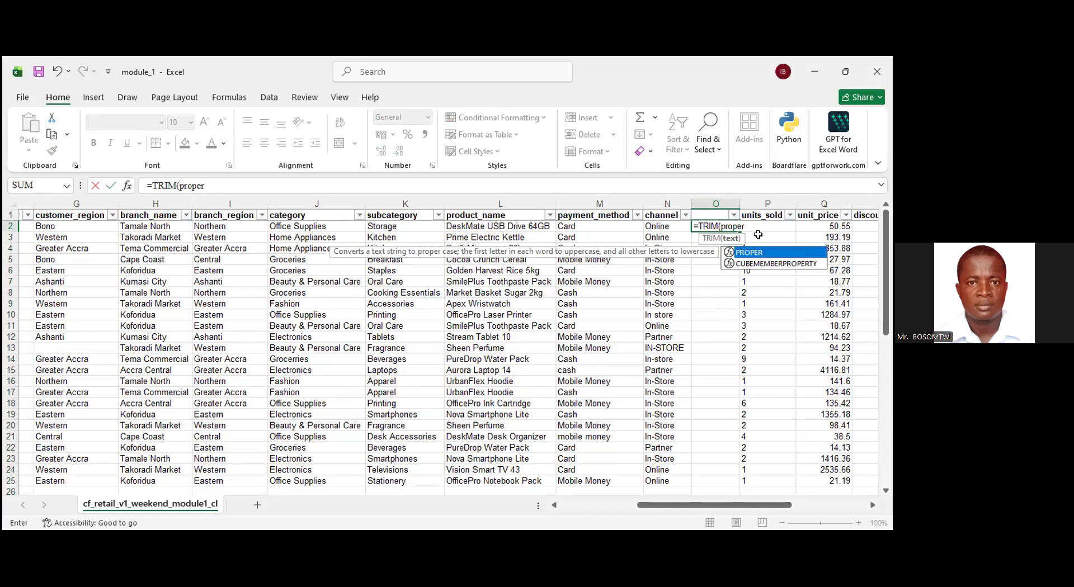
pyautogui.write('))')
pyautogui.press('Return')
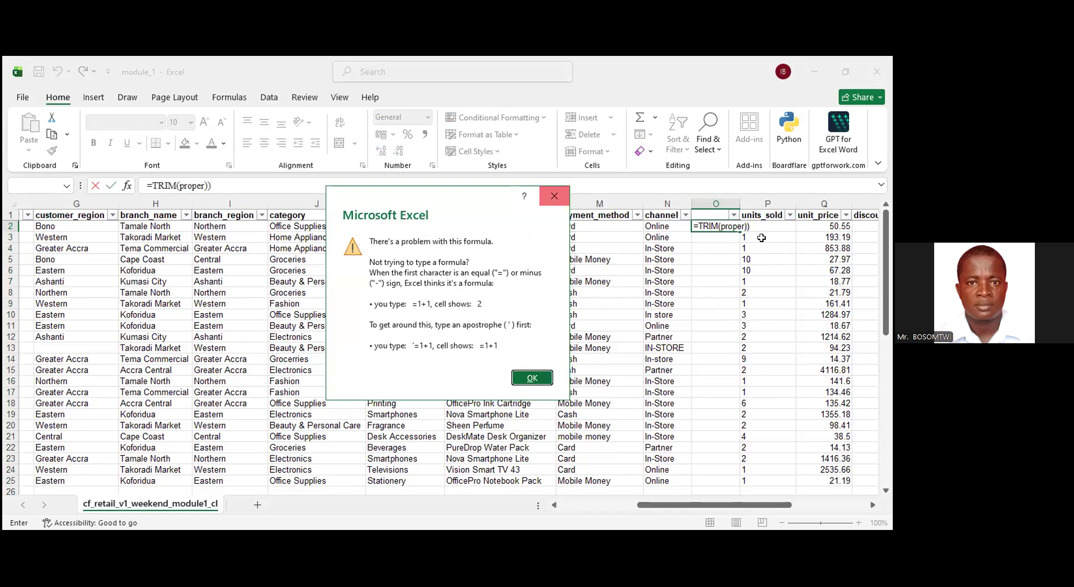
pyautogui.press('Return')
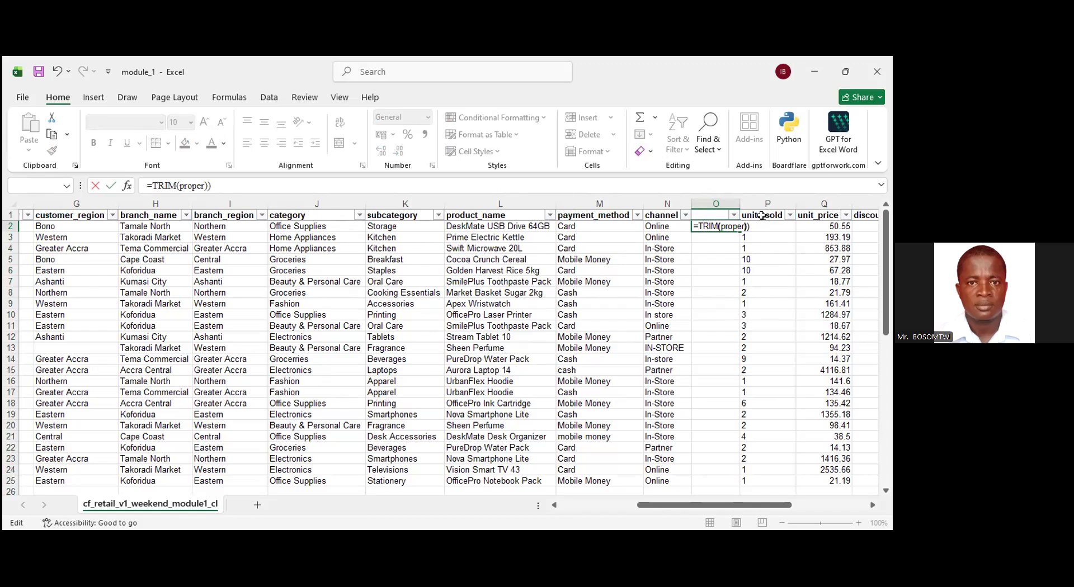
# Correct the formula in O2 to =TRIM(PROPER(N2)) so it standardizes the first channel value.
pyautogui.press('Left')
pyautogui.press('Left')
pyautogui.press('BackSpace')
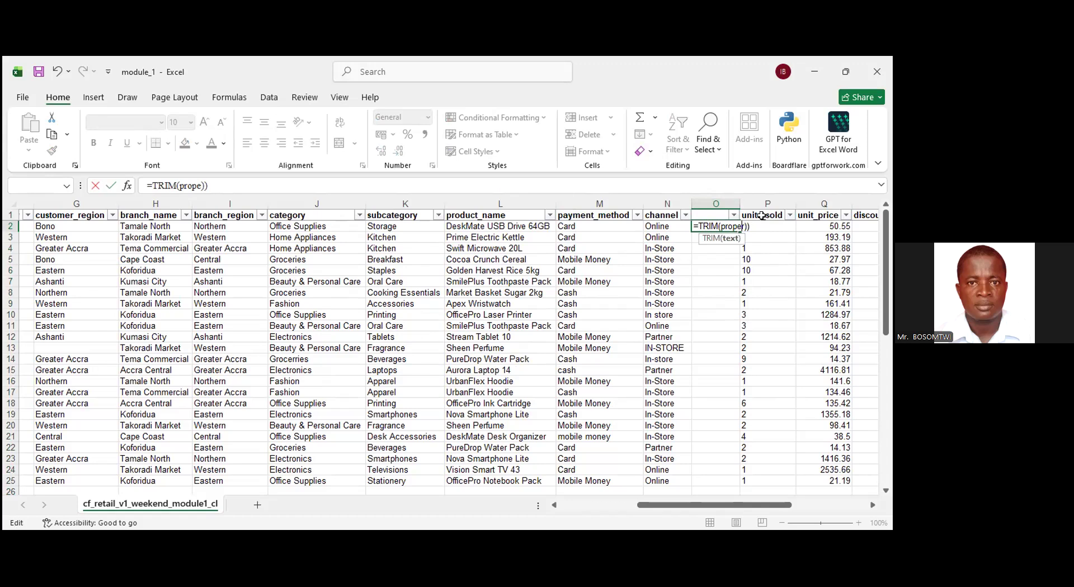
pyautogui.press('BackSpace')
pyautogui.press('BackSpace')
pyautogui.press('BackSpace')
pyautogui.press('BackSpace')
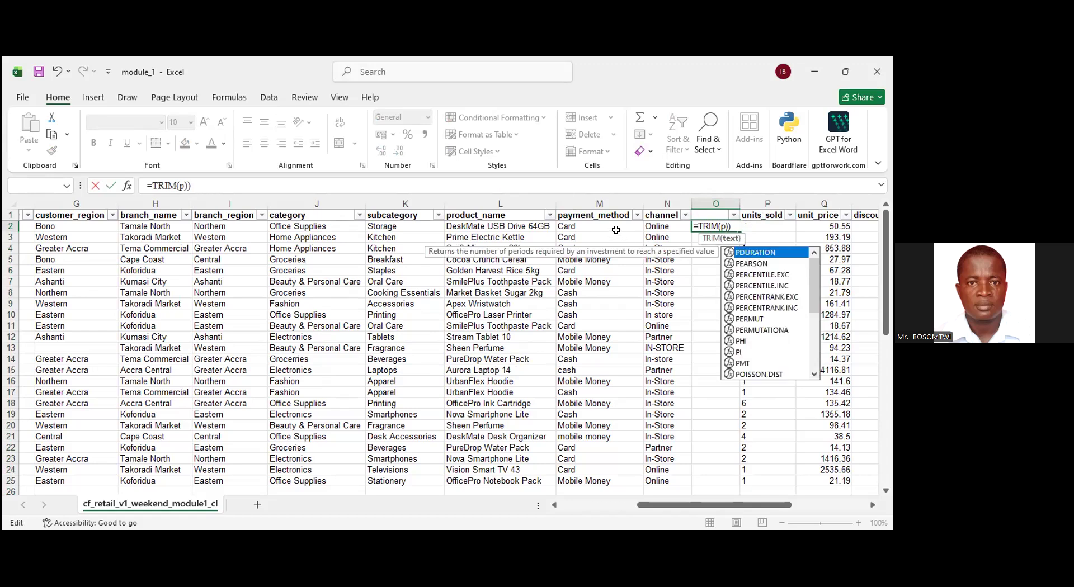
pyautogui.write('r')
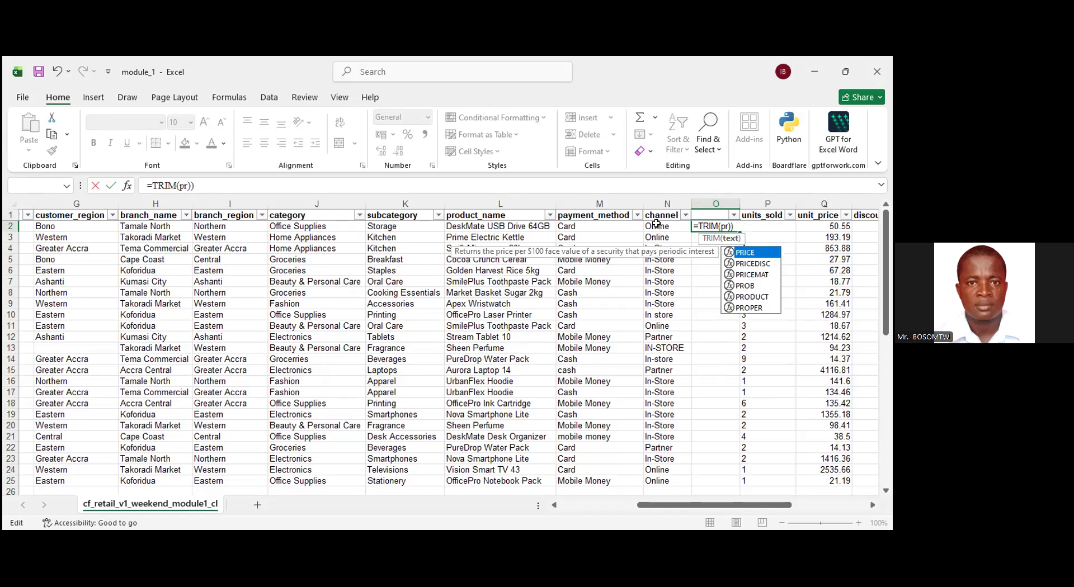
pyautogui.write('oper')
pyautogui.press('Tab')
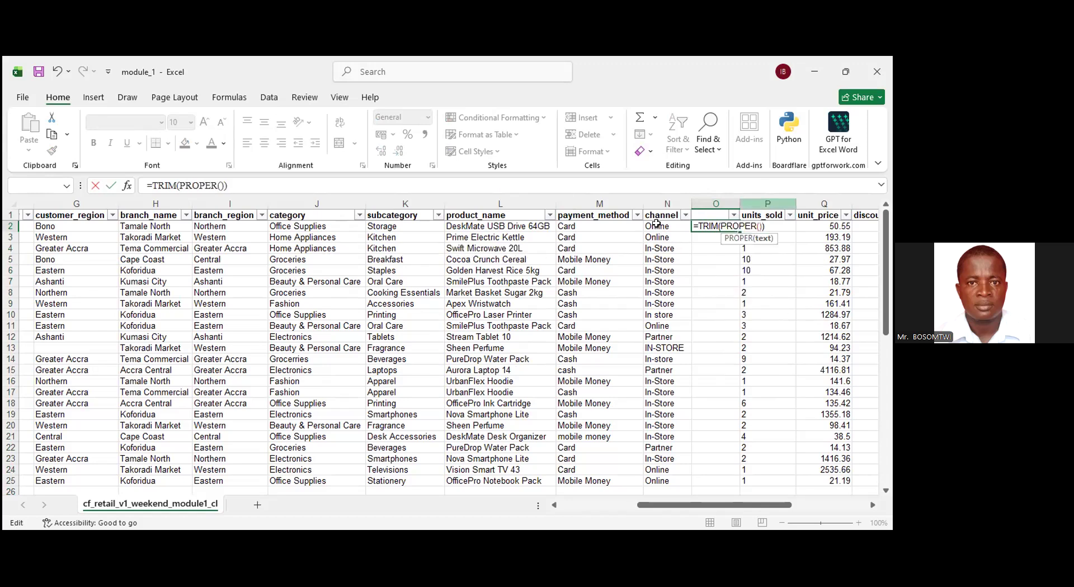
pyautogui.press('F2')
pyautogui.press('Left')
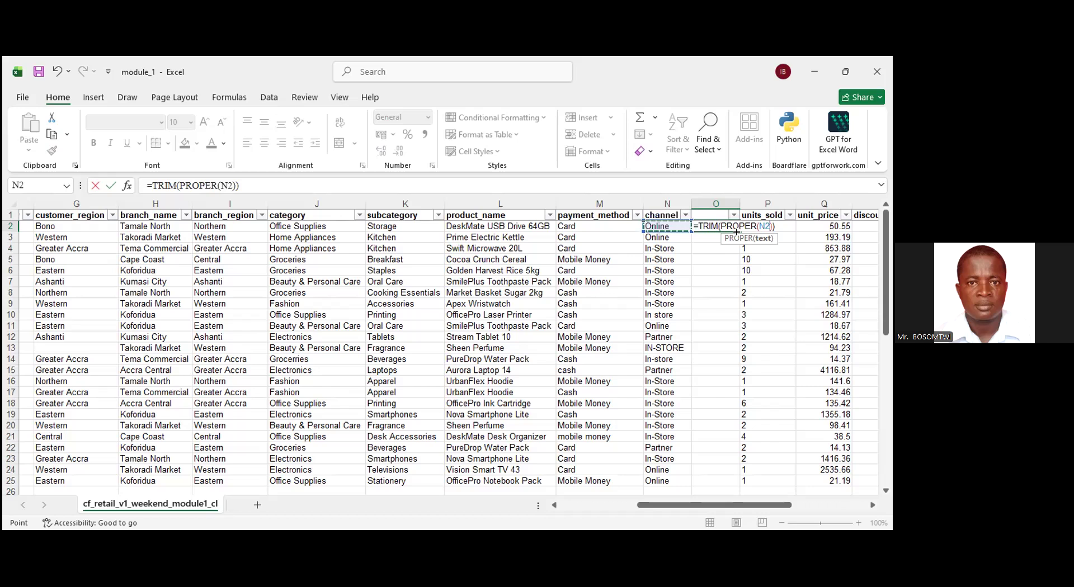
pyautogui.press('Return')
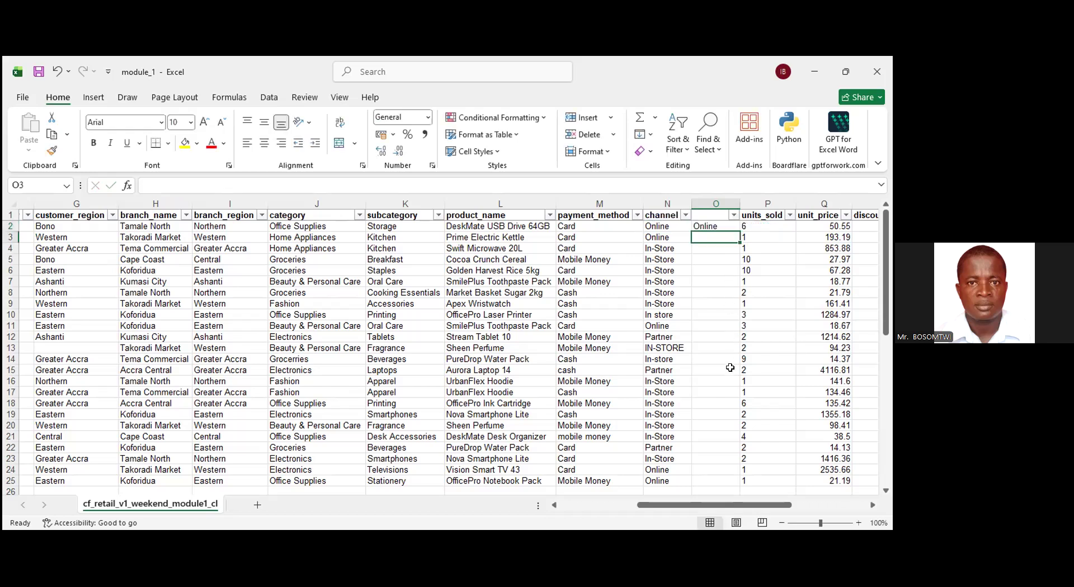
# Fill the O2 formula down to row 25 and paste the results as values over the channel data from N2.
pyautogui.press('Up')
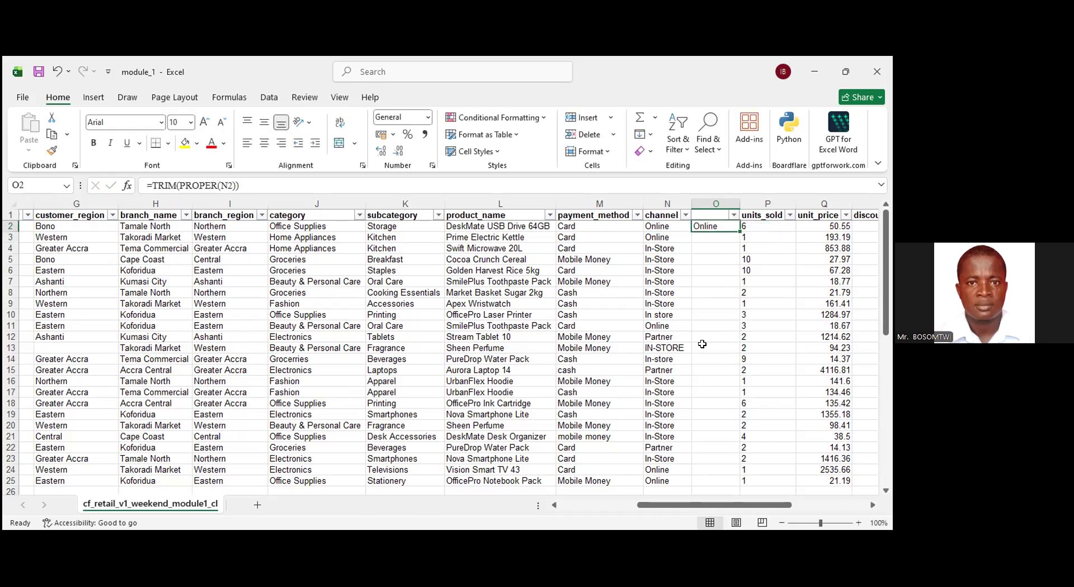
pyautogui.doubleClick(740, 232)
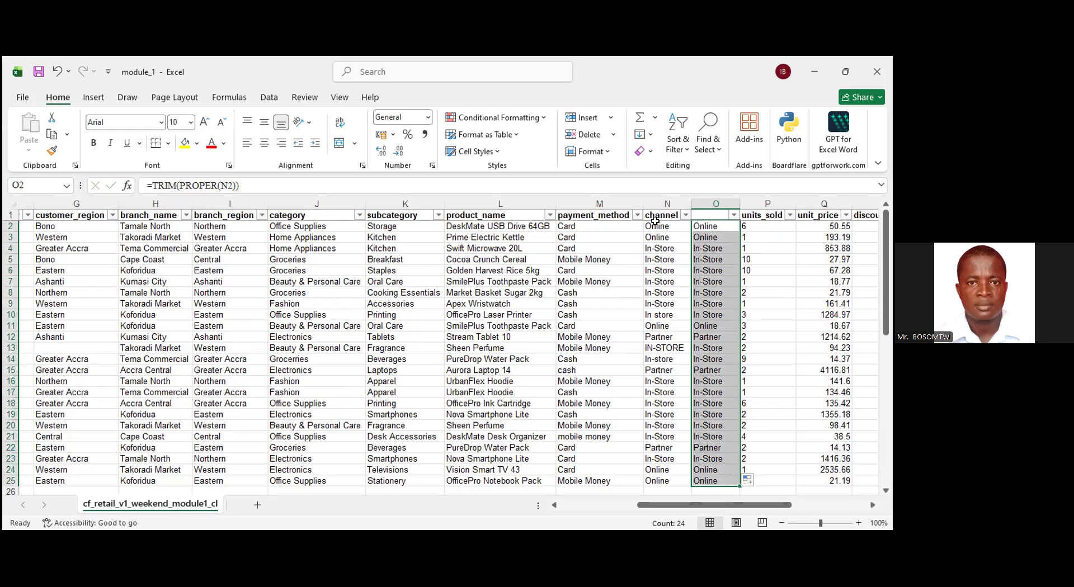
pyautogui.hotkey('ctrl', 'c')
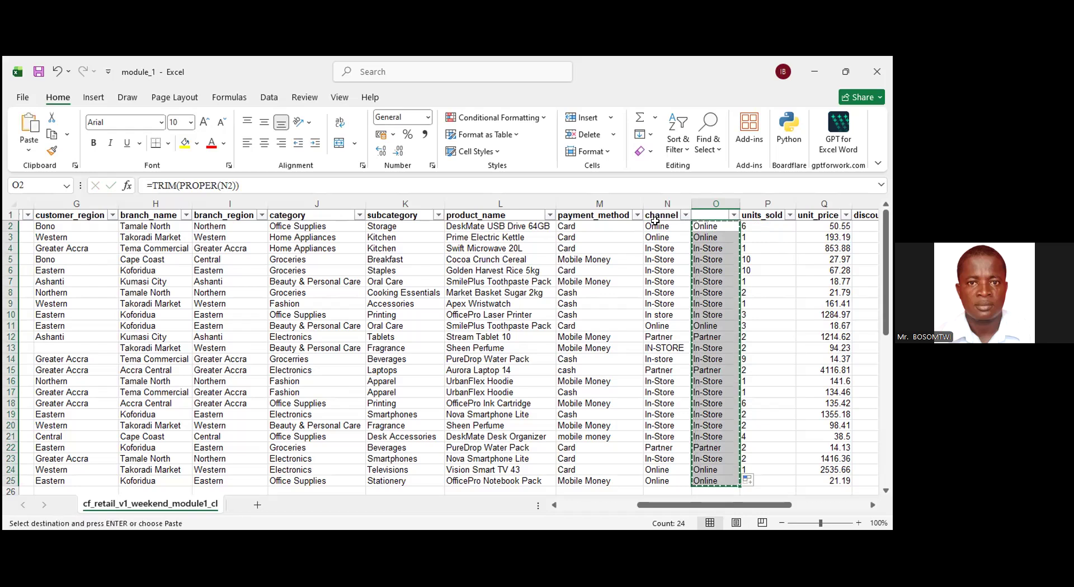
pyautogui.click(654, 225)
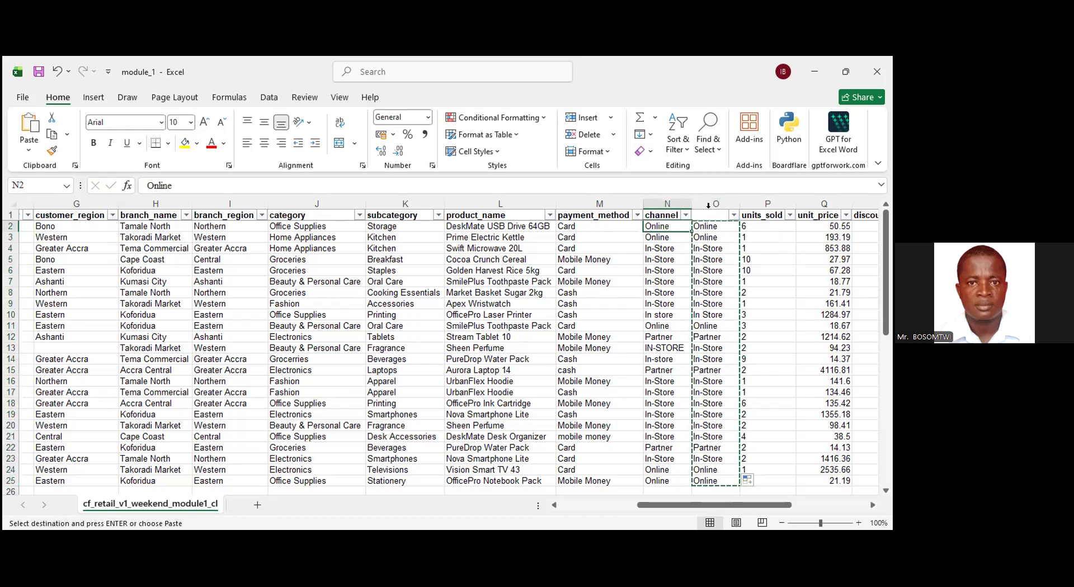
pyautogui.hotkey('ctrl', 'shift', 'Down')
pyautogui.hotkey('ctrl', 'v')
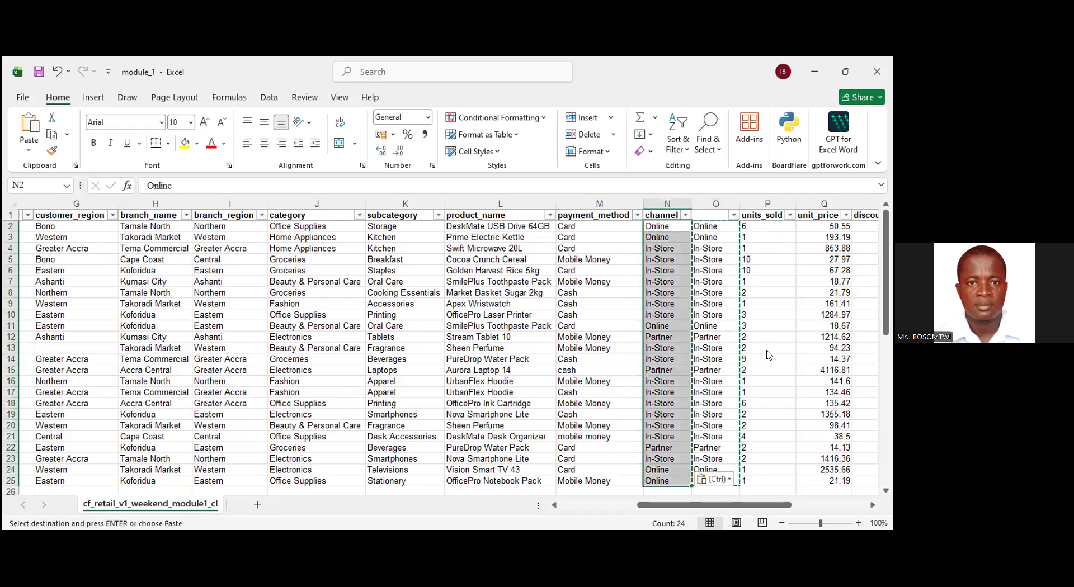
# Delete the helper column O between channel and units_sold.
pyautogui.click(716, 204)
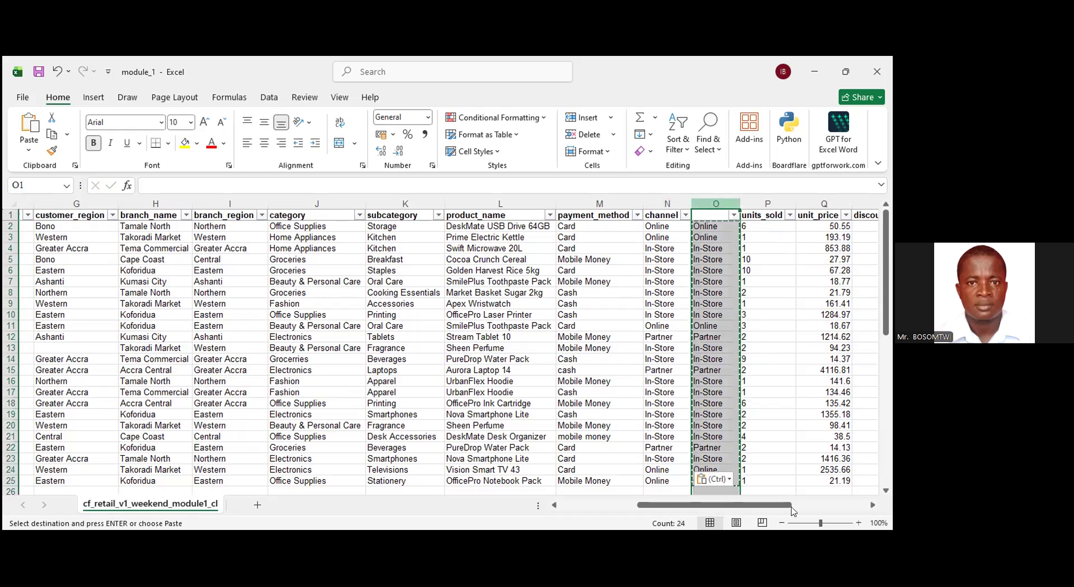
pyautogui.hotkey('shift', 'F10')
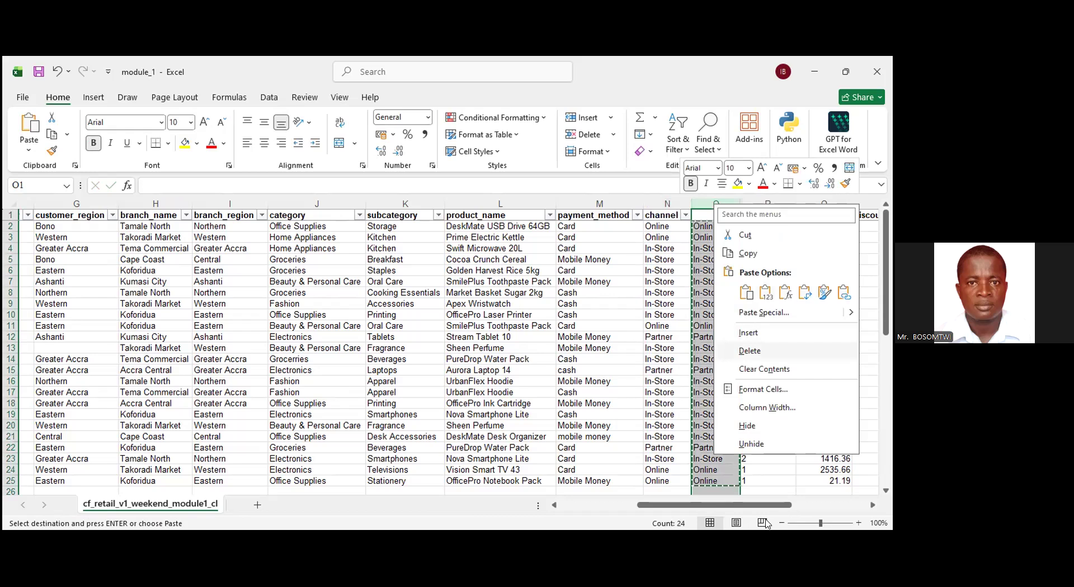
pyautogui.press('Return')
pyautogui.hscroll(3, 764, 255)
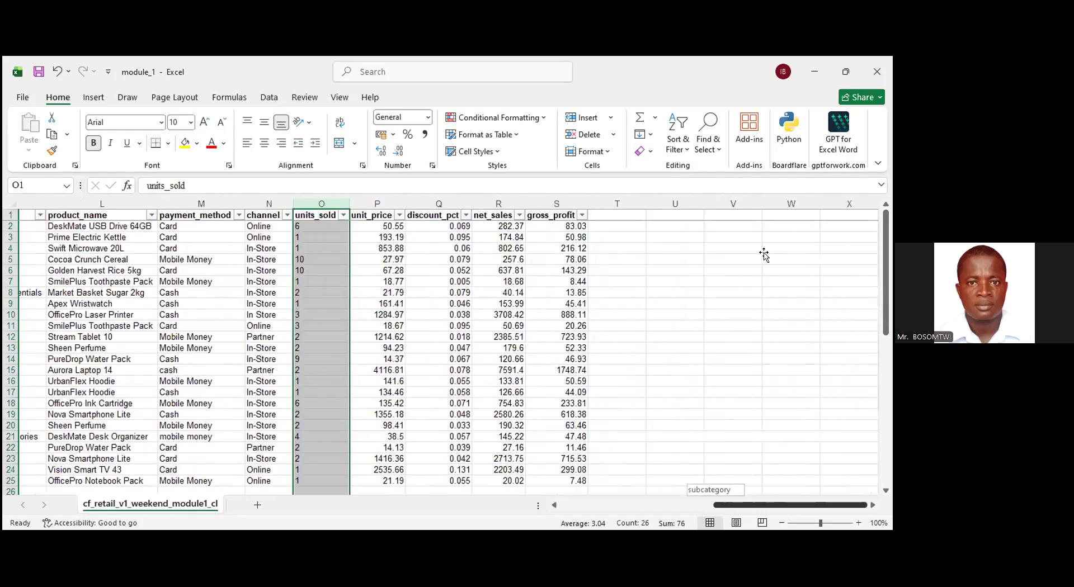
pyautogui.hscroll(-2, 764, 254)
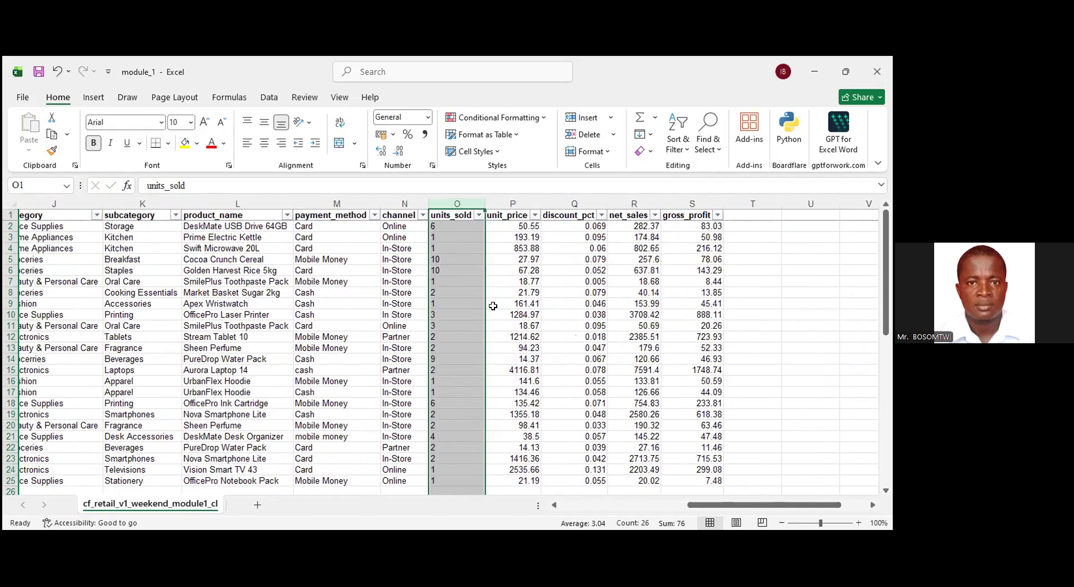
# Insert a blank helper column P between units_sold and unit_price and select its cell P2.
pyautogui.click(752, 259)
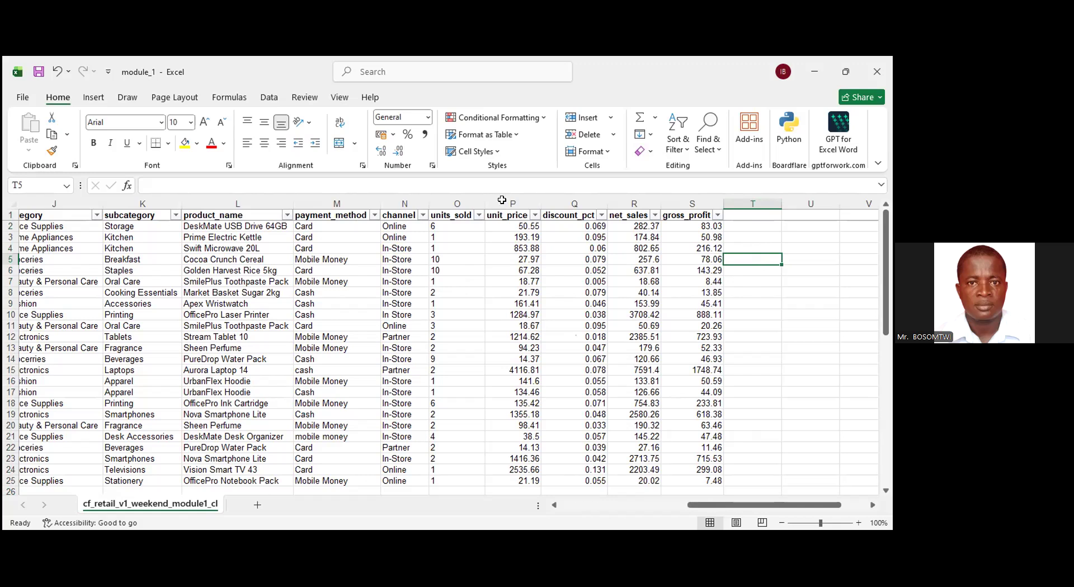
pyautogui.scroll(-1, 545, 283)
pyautogui.scroll(1, 546, 347)
pyautogui.click(514, 220)
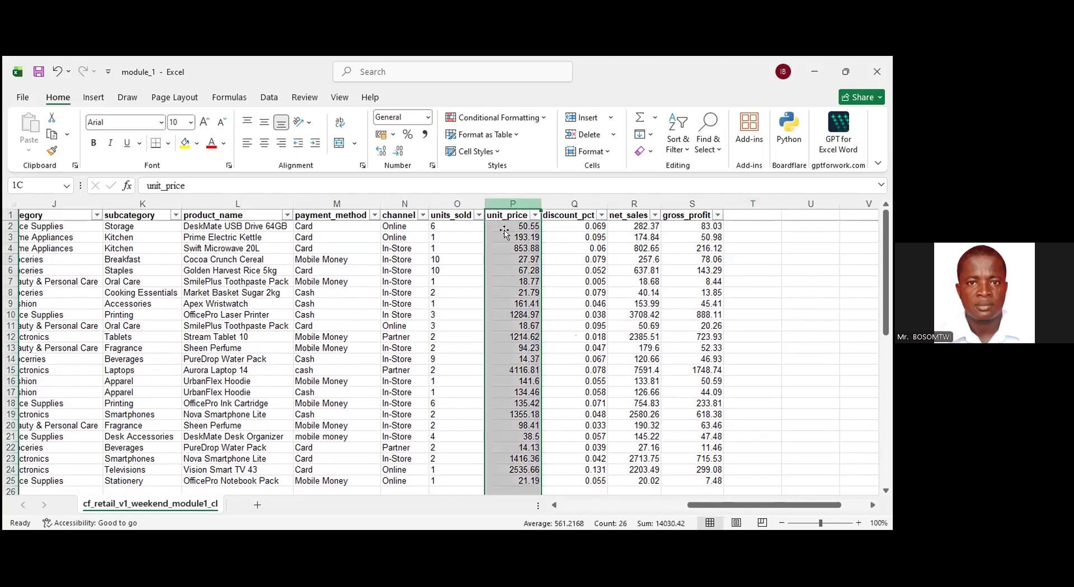
pyautogui.rightClick(509, 226)
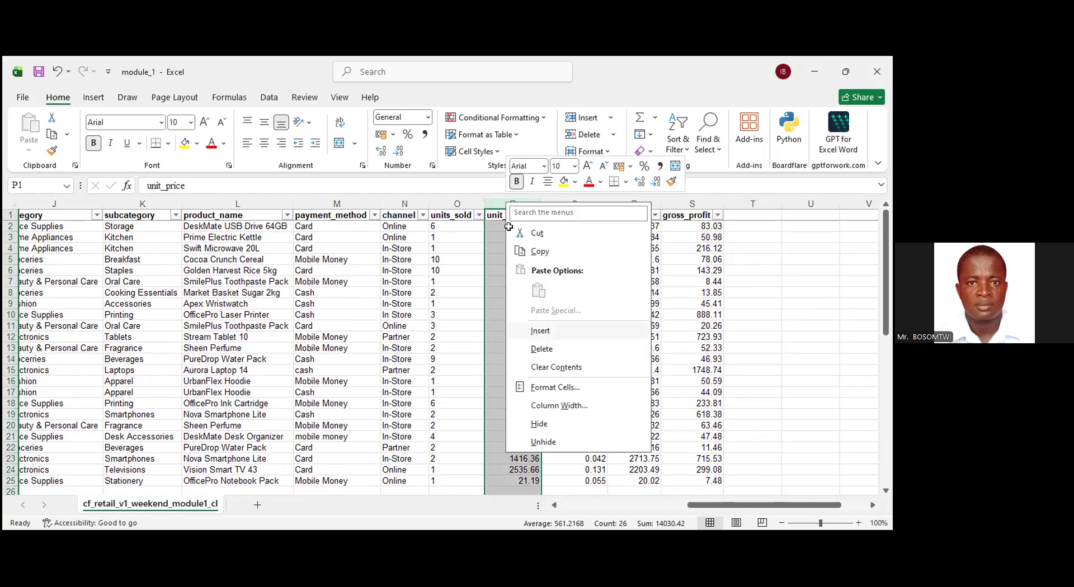
pyautogui.press('Return')
pyautogui.click(510, 225)
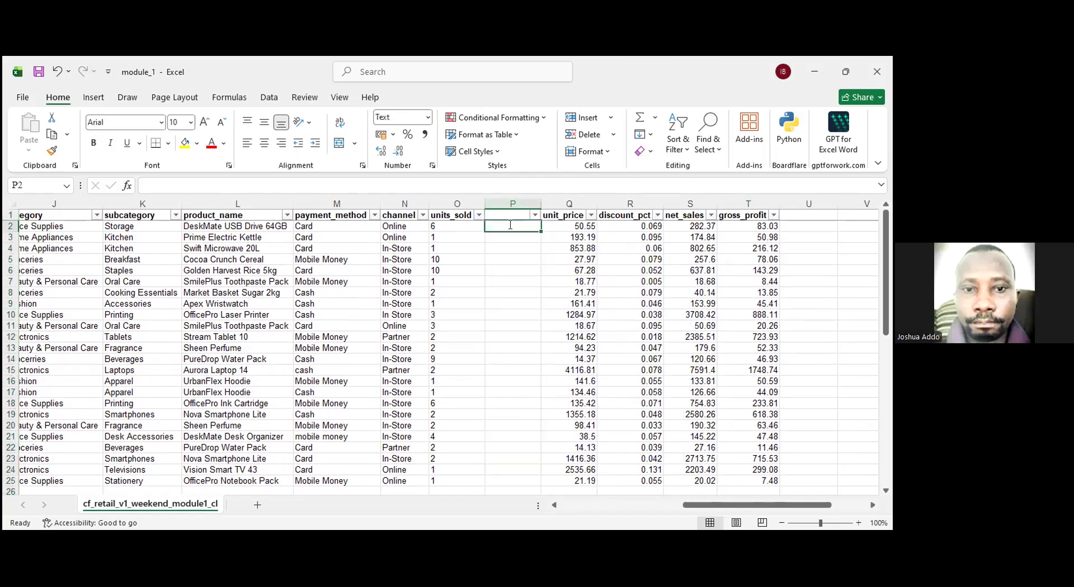
# Try the formula =VALUE(O2) in P2 to convert the units_sold text to a number.
pyautogui.write('=')
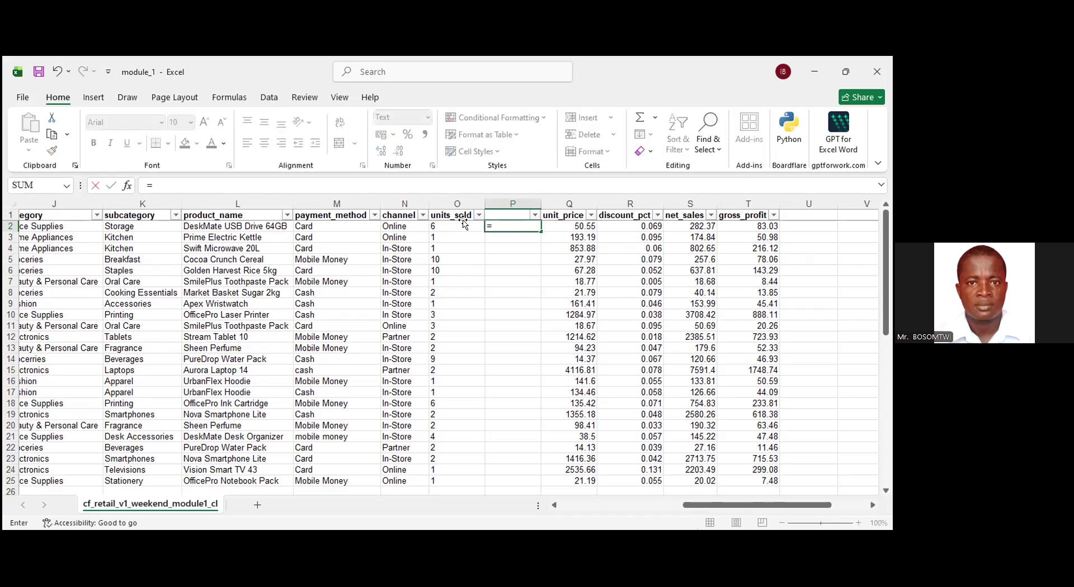
pyautogui.write('VALUE(')
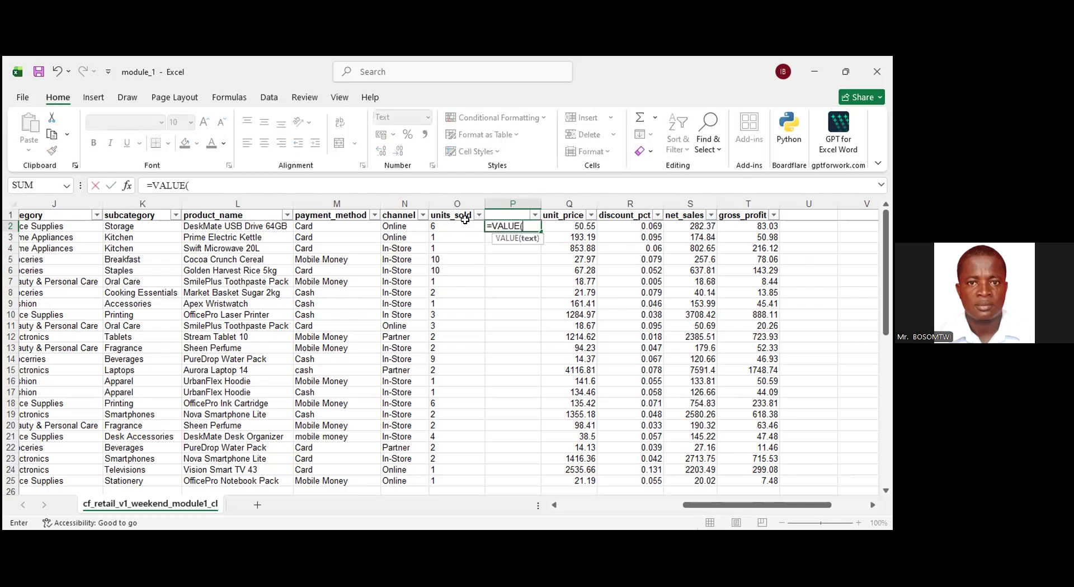
pyautogui.click(453, 226)
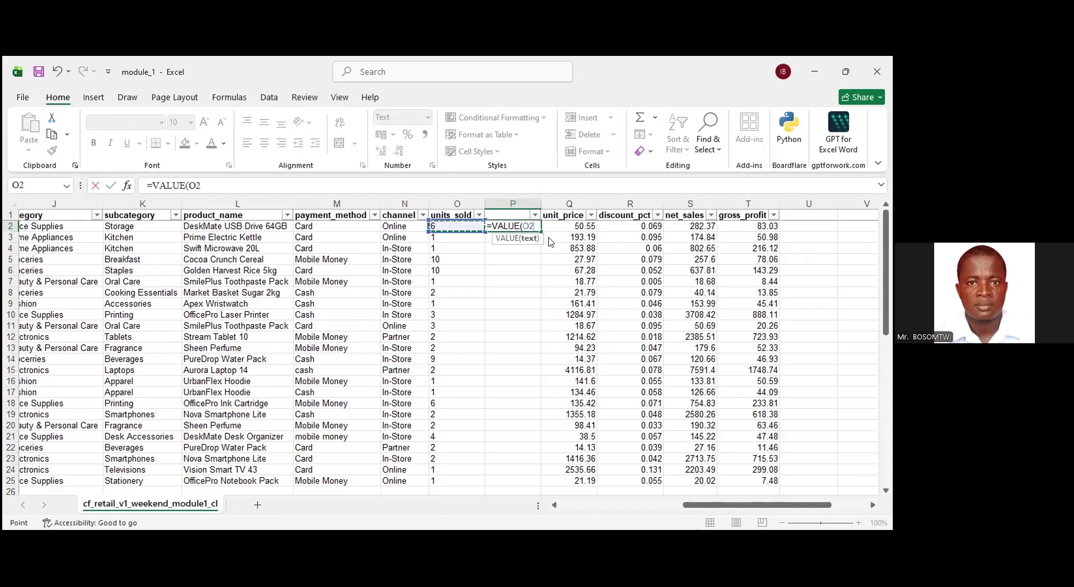
pyautogui.write(')')
pyautogui.press('Return')
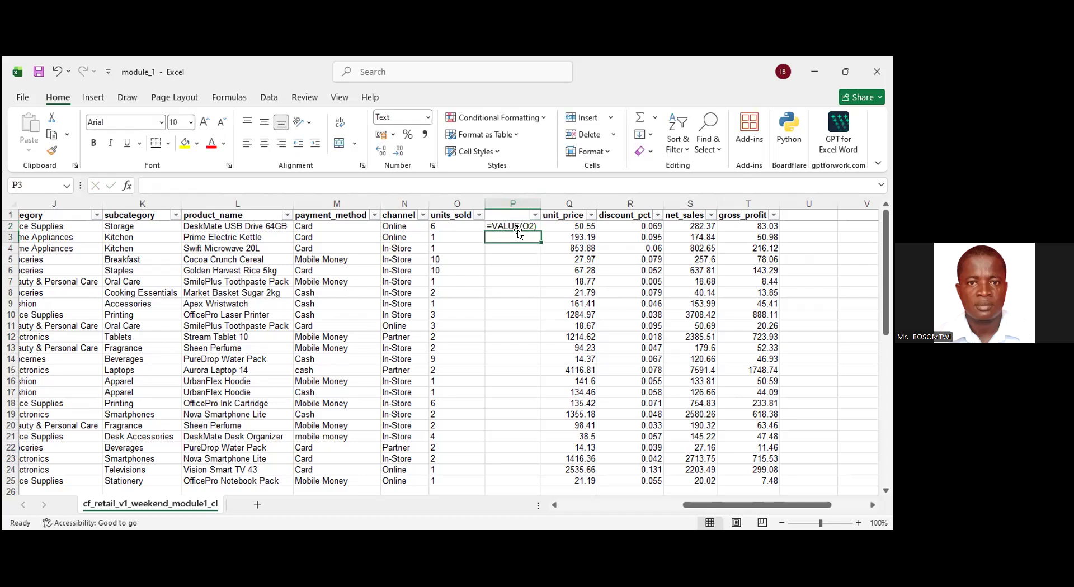
pyautogui.moveTo(520, 231); pyautogui.dragTo(521, 217)
pyautogui.click(554, 243)
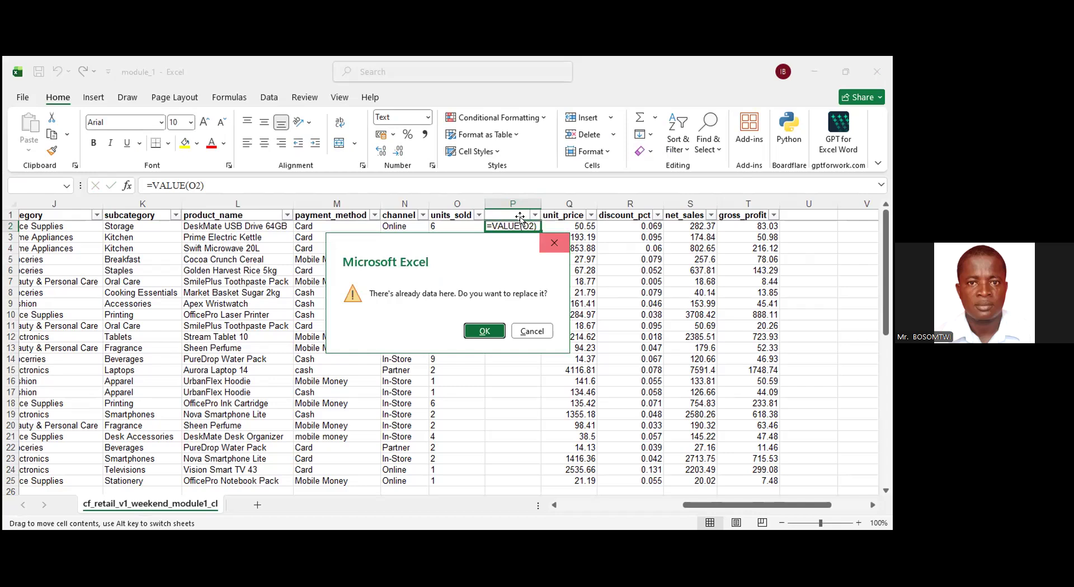
# Try re-entering the formula =VALUE(O2) in P2 to convert the units_sold text.
pyautogui.press('Up')
pyautogui.press('F2')
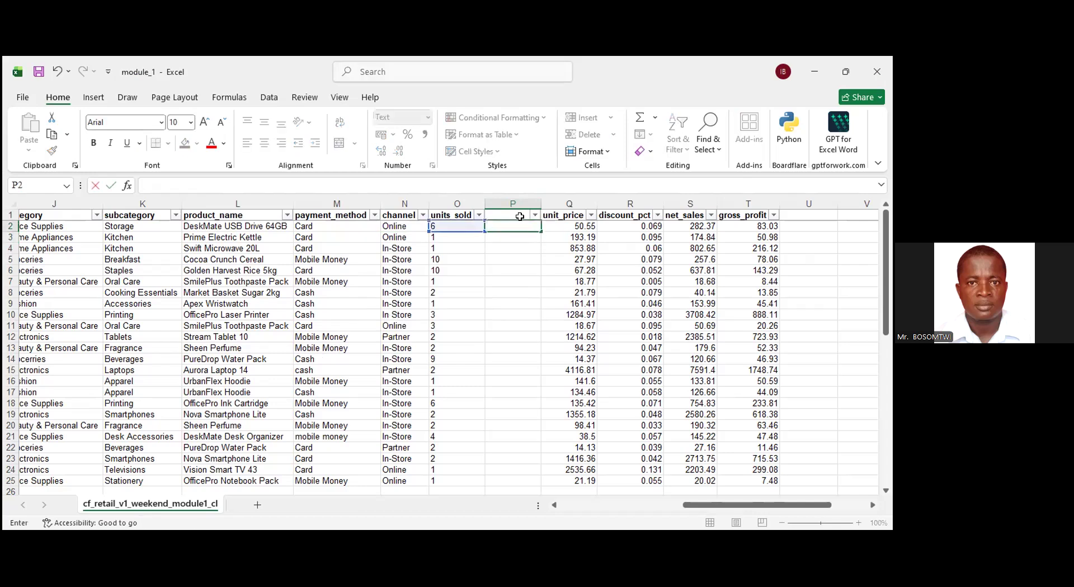
pyautogui.write('=')
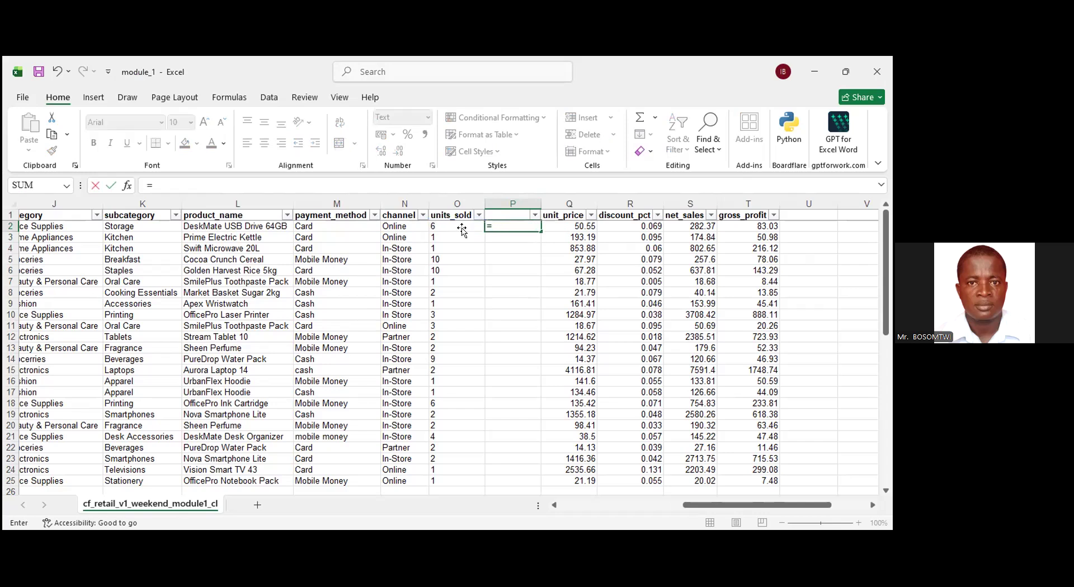
pyautogui.write('val')
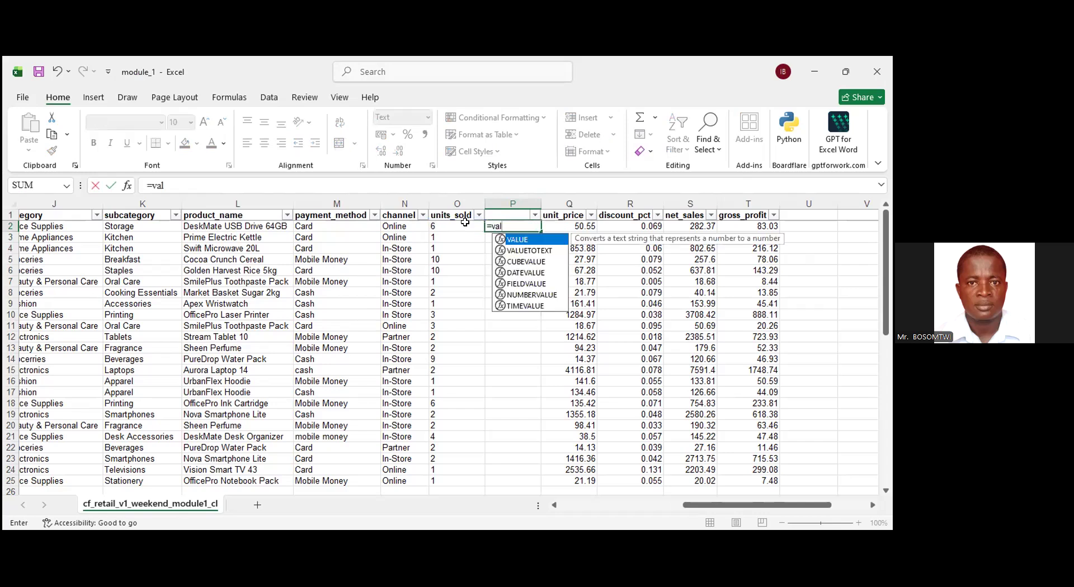
pyautogui.press('Tab')
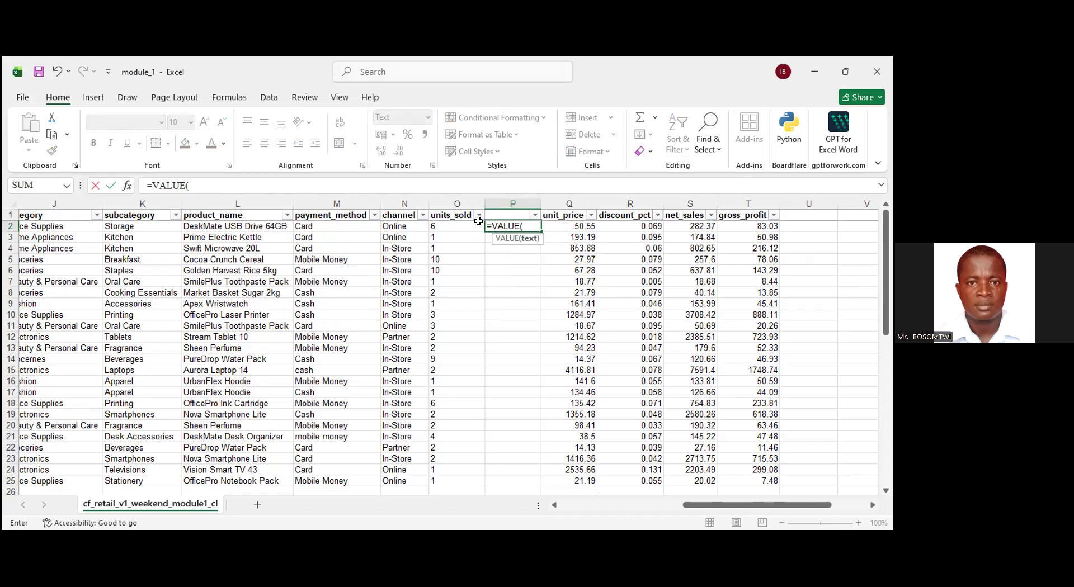
pyautogui.press('Left')
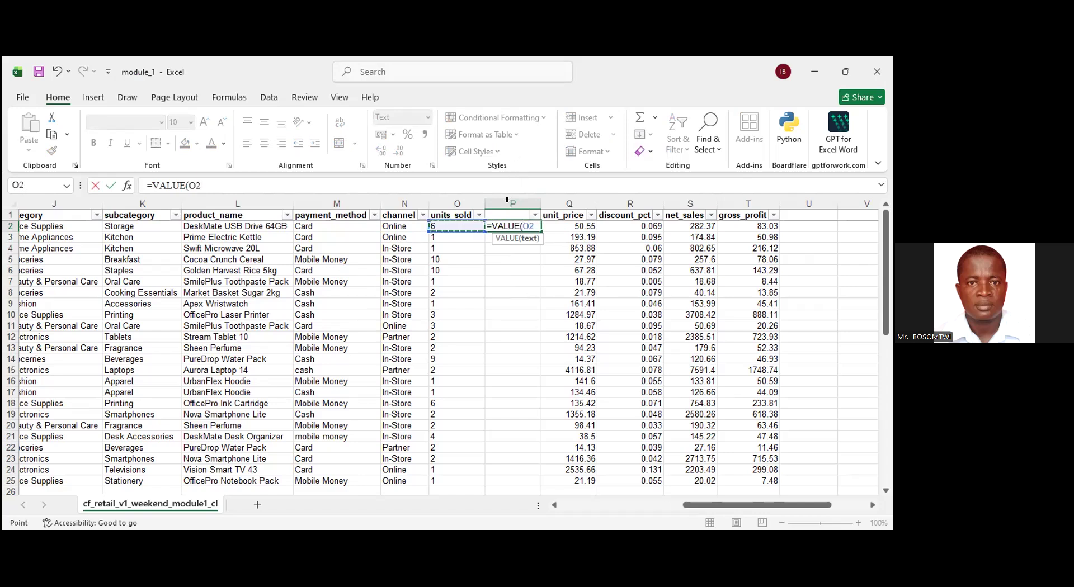
pyautogui.write(')')
pyautogui.press('Return')
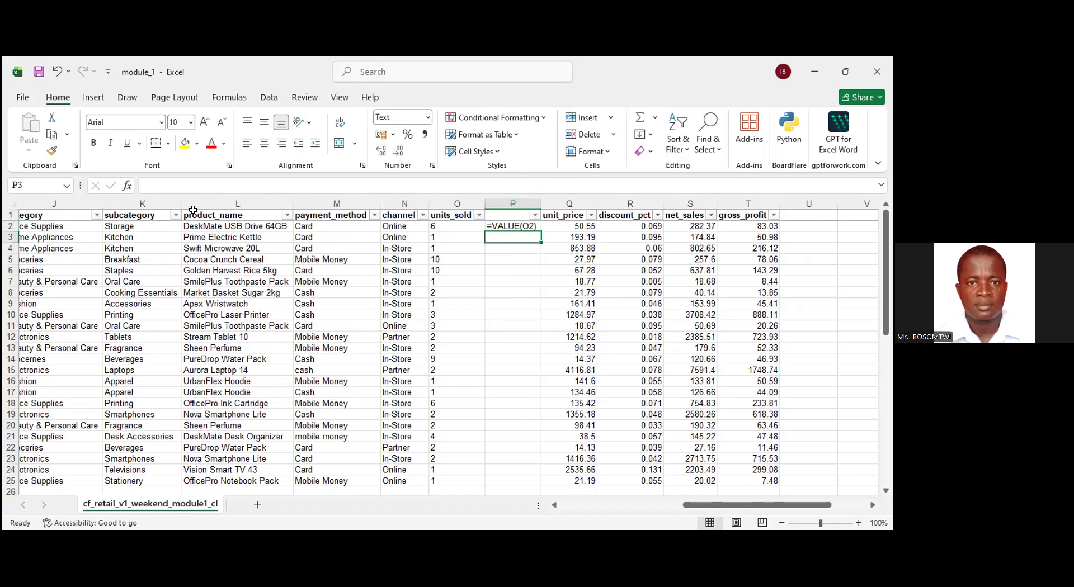
# Delete the helper column P between units_sold and unit_price.
pyautogui.hotkey('ctrl', 'space')
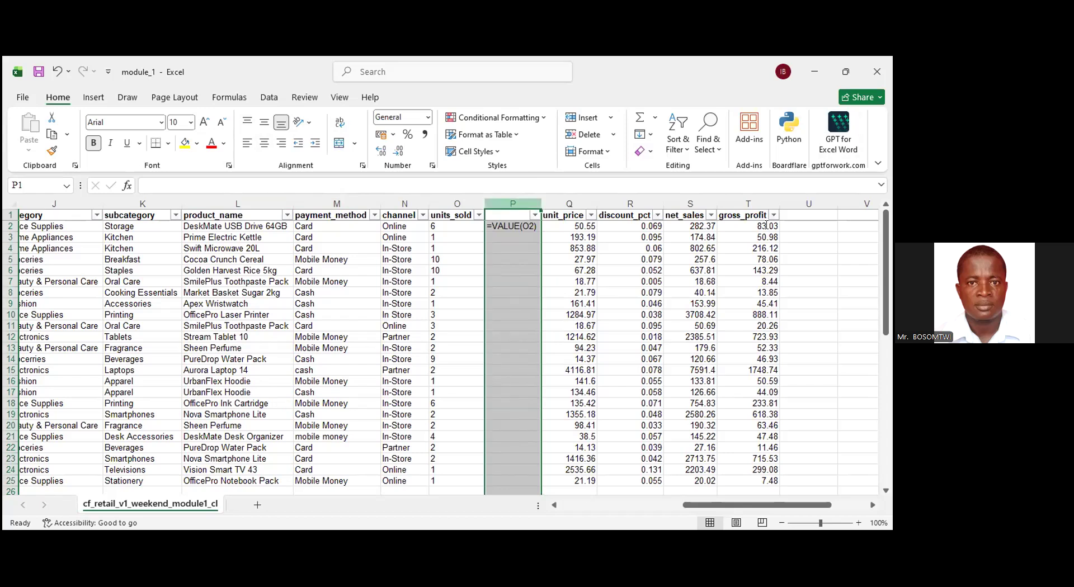
pyautogui.rightClick(521, 202)
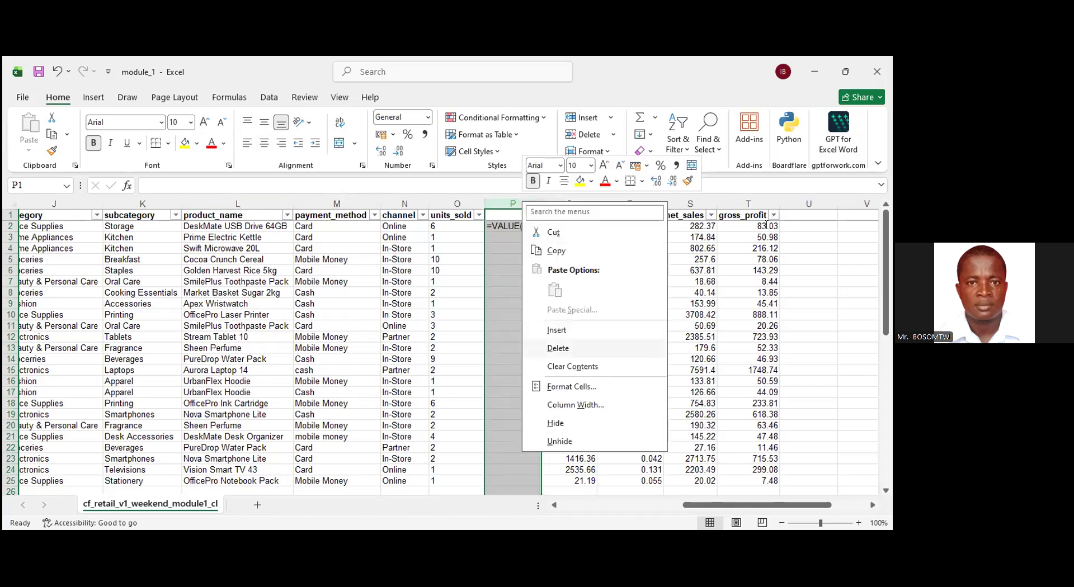
pyautogui.press('d')
# Enter =VALUE(O2) in T2, beside the gross_profit column, and fill it down to row 25.
pyautogui.click(767, 226)
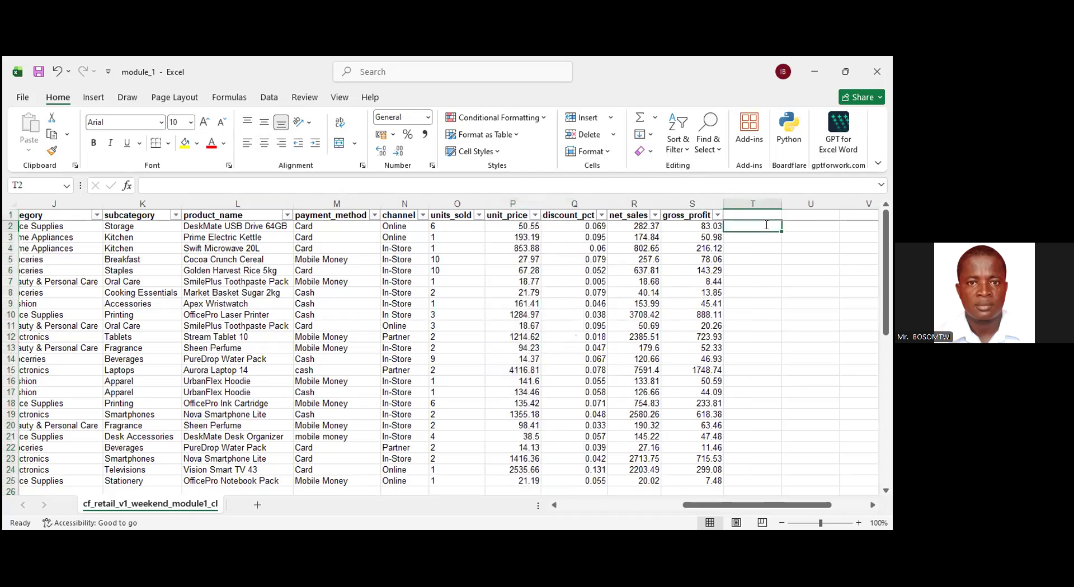
pyautogui.write('=')
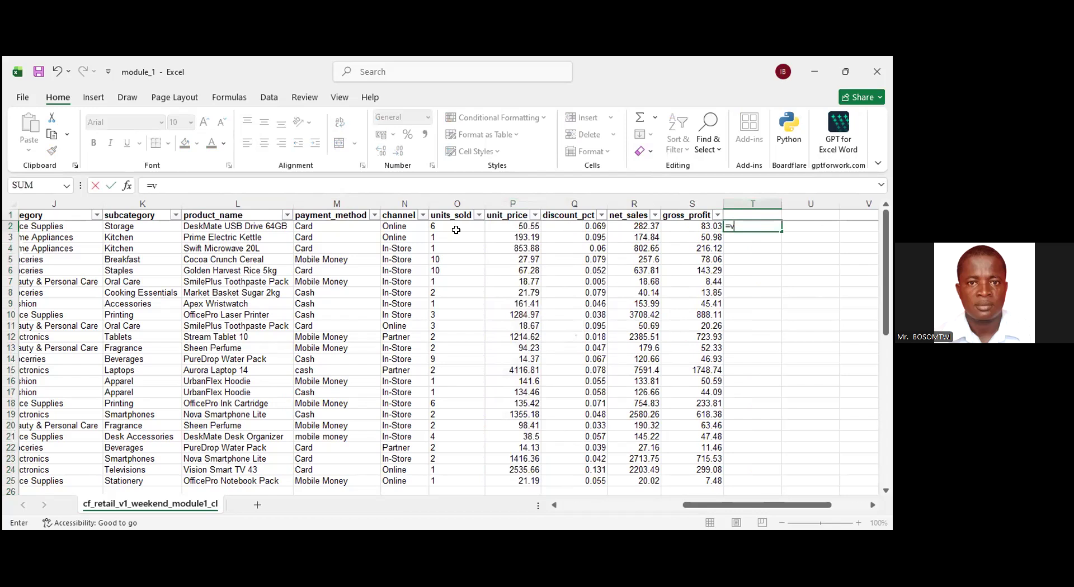
pyautogui.write('valu')
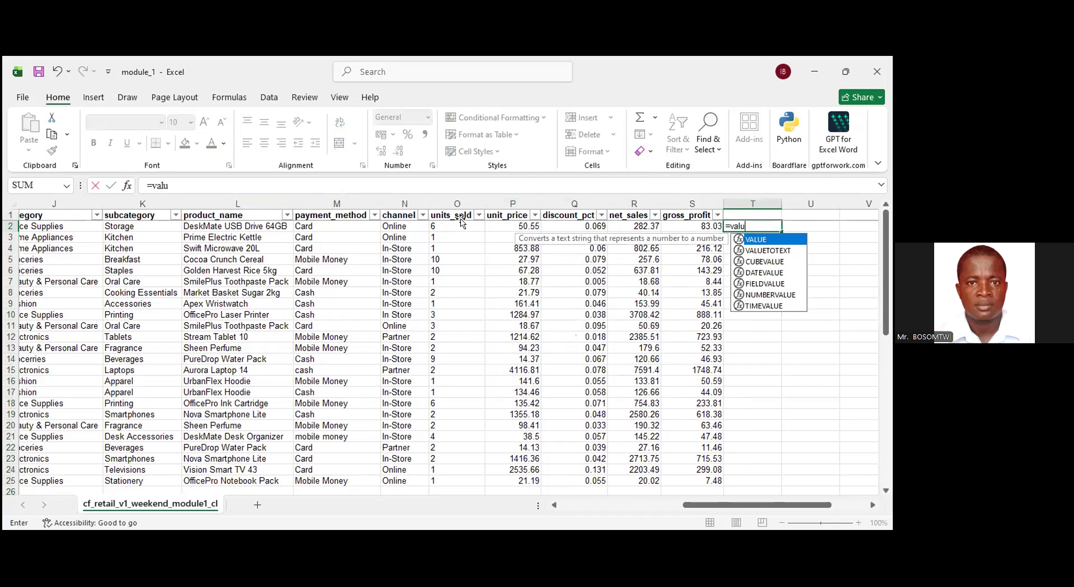
pyautogui.press('Tab')
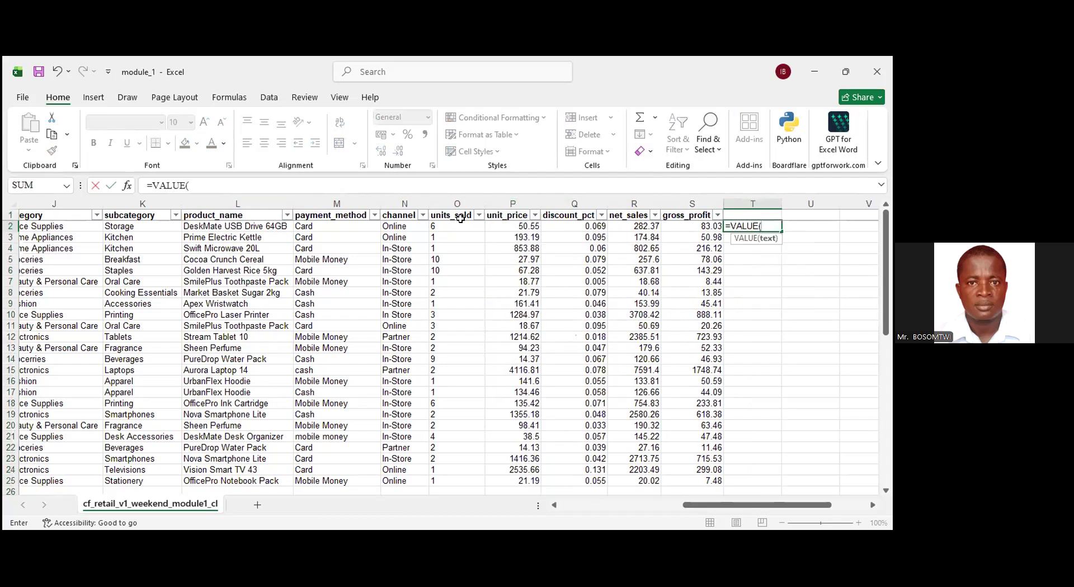
pyautogui.click(460, 224)
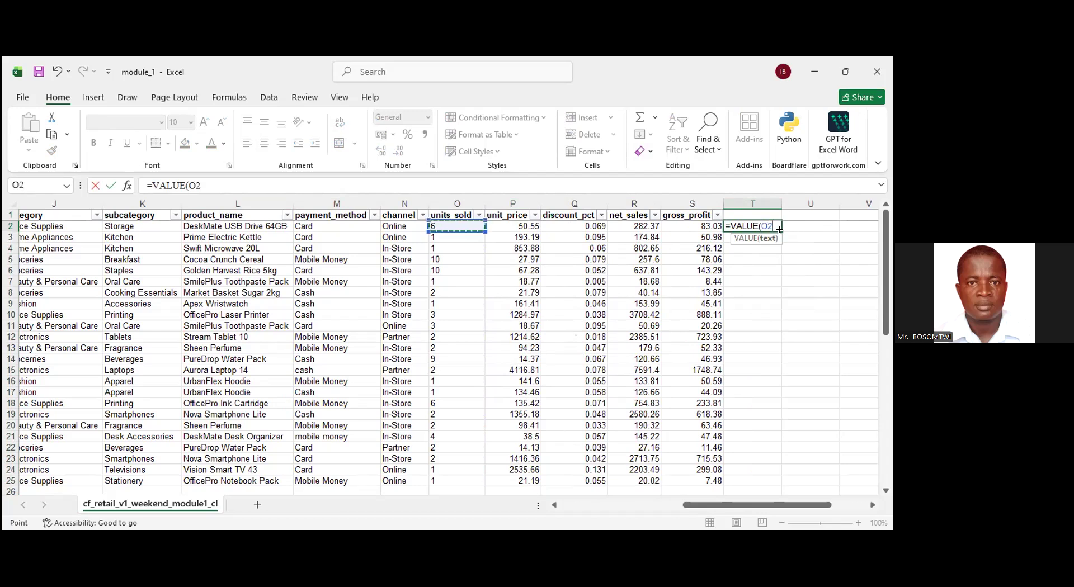
pyautogui.press('Return')
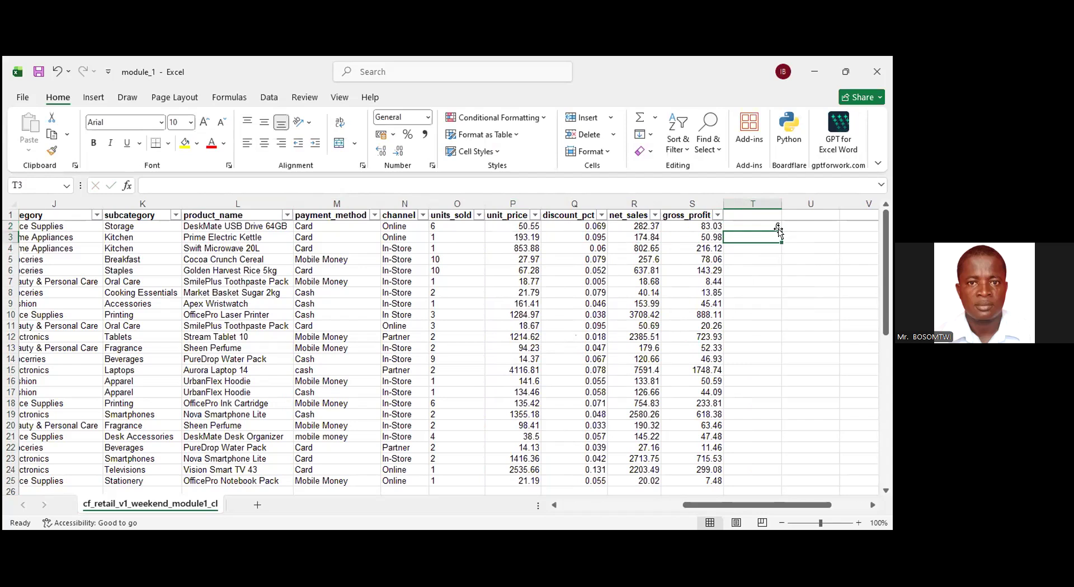
pyautogui.click(779, 229)
pyautogui.doubleClick(781, 231)
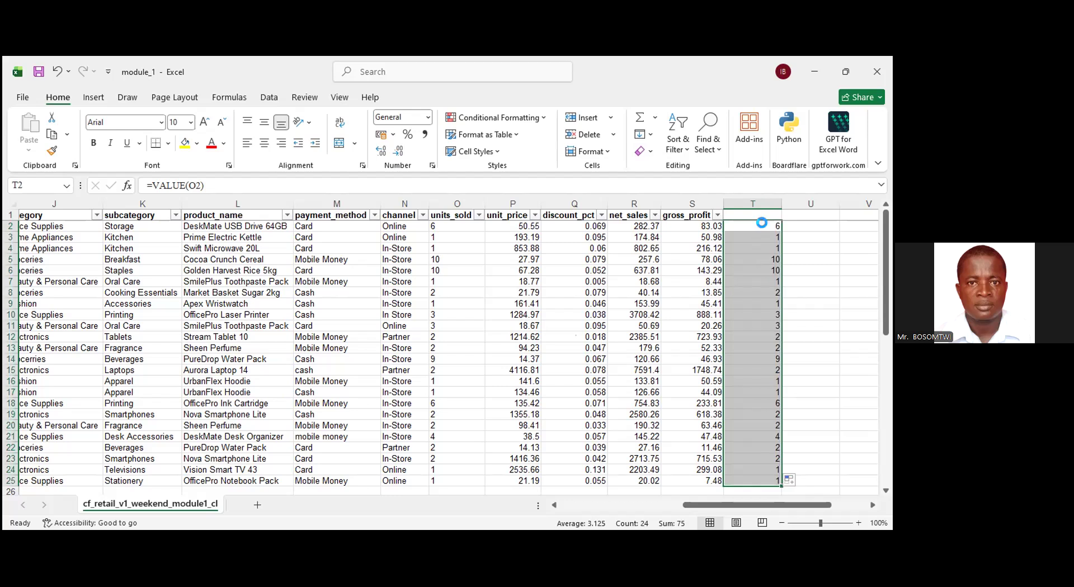
# Replace the VALUE formulas in T2:T25 with their plain values.
pyautogui.hotkey('ctrl', 'c')
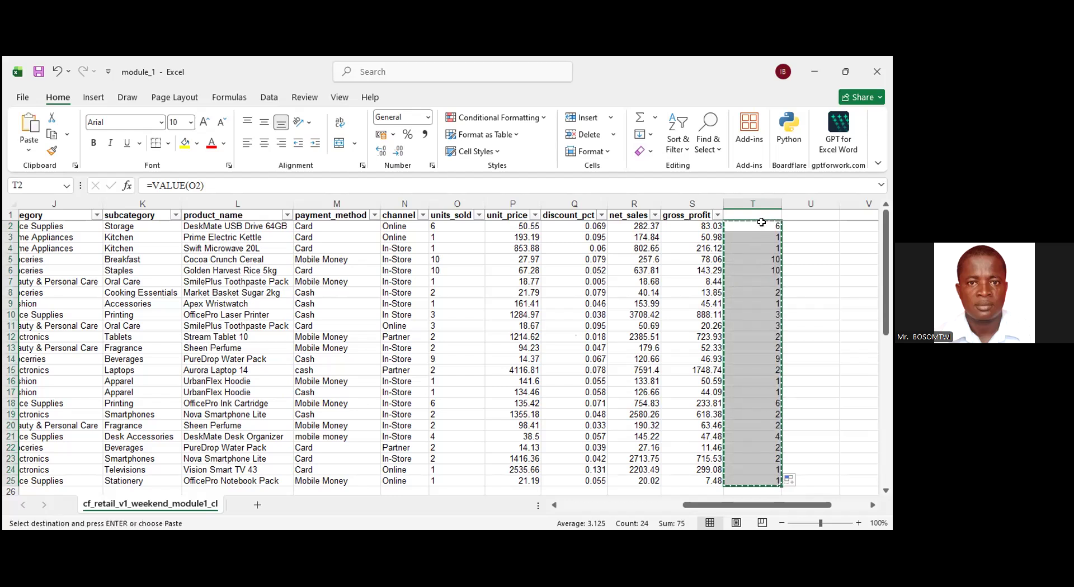
pyautogui.click(466, 223)
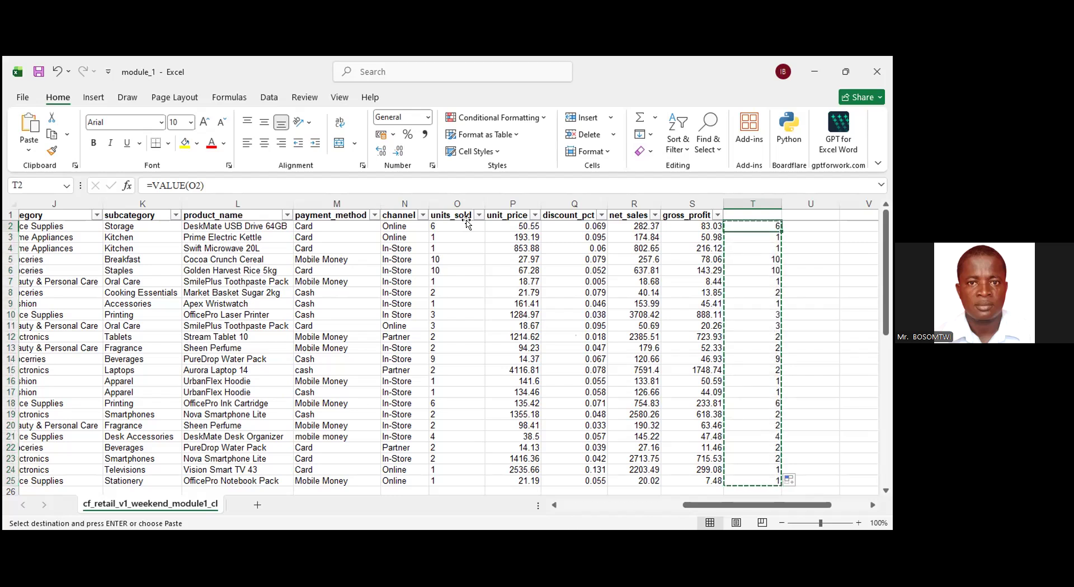
pyautogui.hotkey('ctrl', 'shift', 'v')
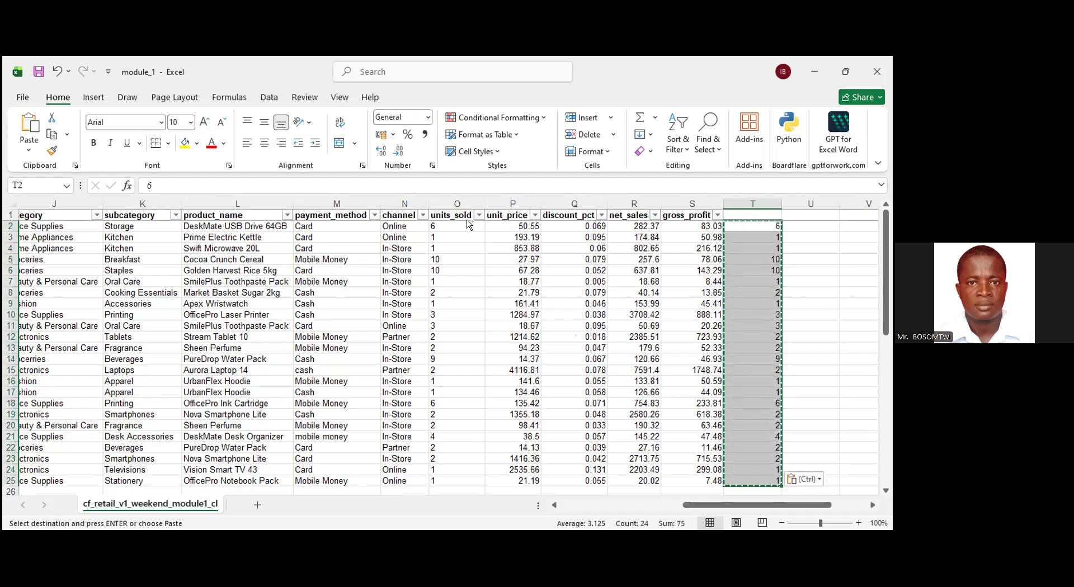
# Try pasting the T2:T25 numbers as values only over the units_sold data from O2.
pyautogui.hotkey('ctrl', 'c')
pyautogui.click(467, 223)
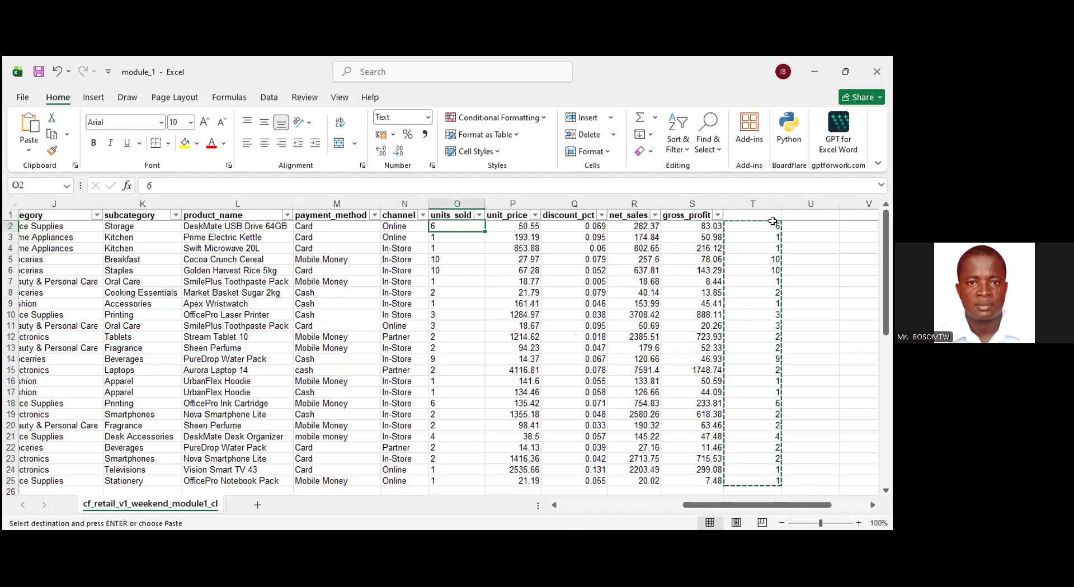
pyautogui.hotkey('ctrl', 'shift', 'v')
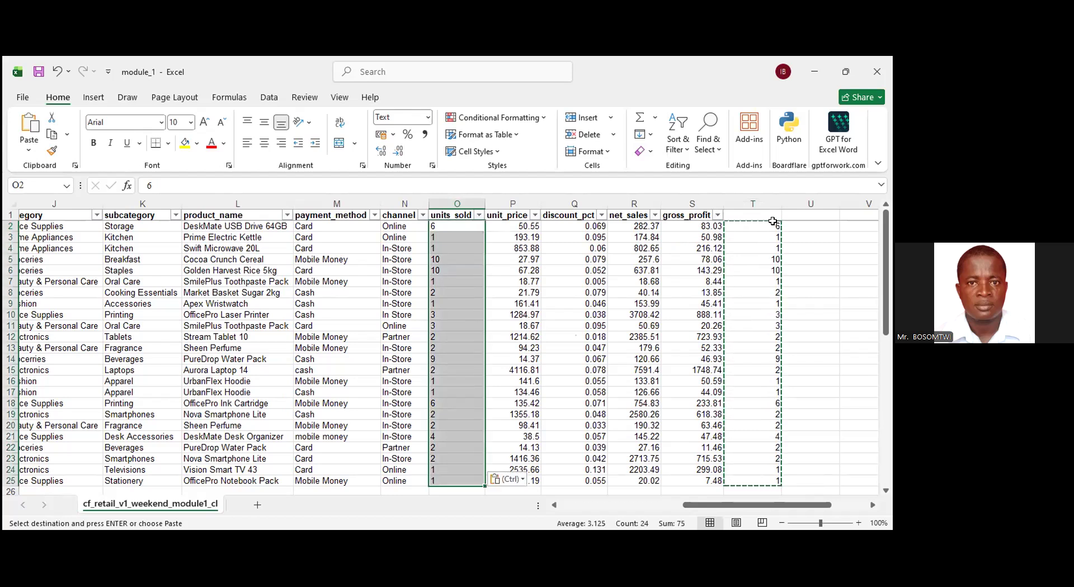
# Paste the T2:T25 numbers with their General number format over the units_sold data from O2.
pyautogui.click(766, 271)
pyautogui.click(772, 224)
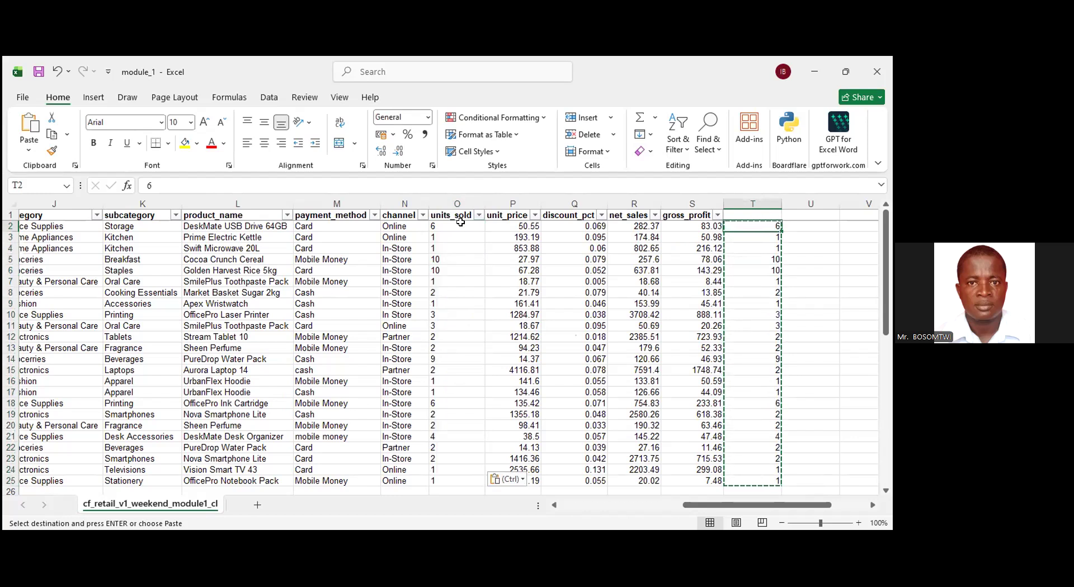
pyautogui.hotkey('ctrl', 'shift', 'Down')
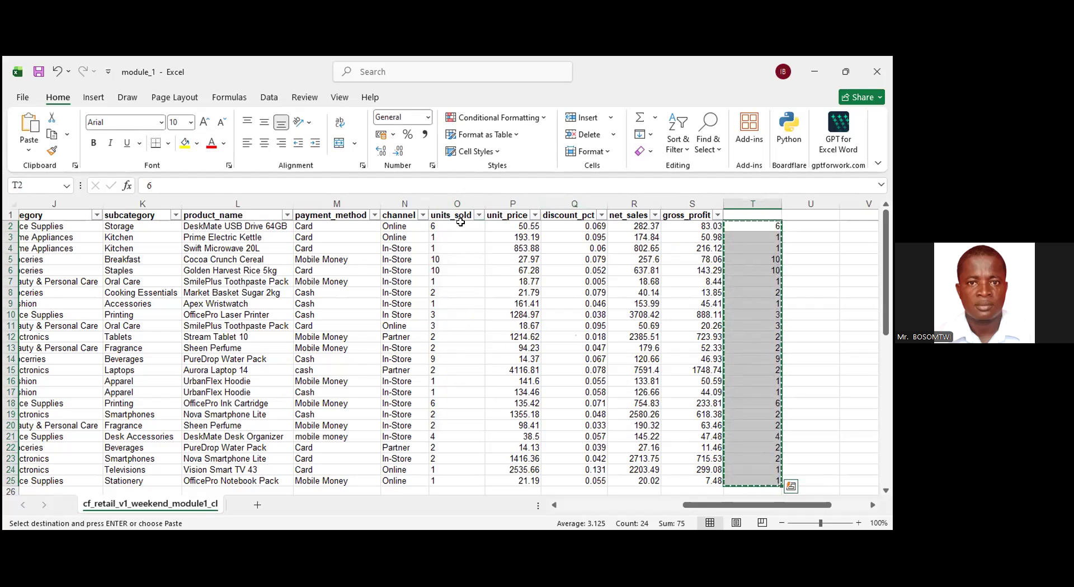
pyautogui.click(460, 222)
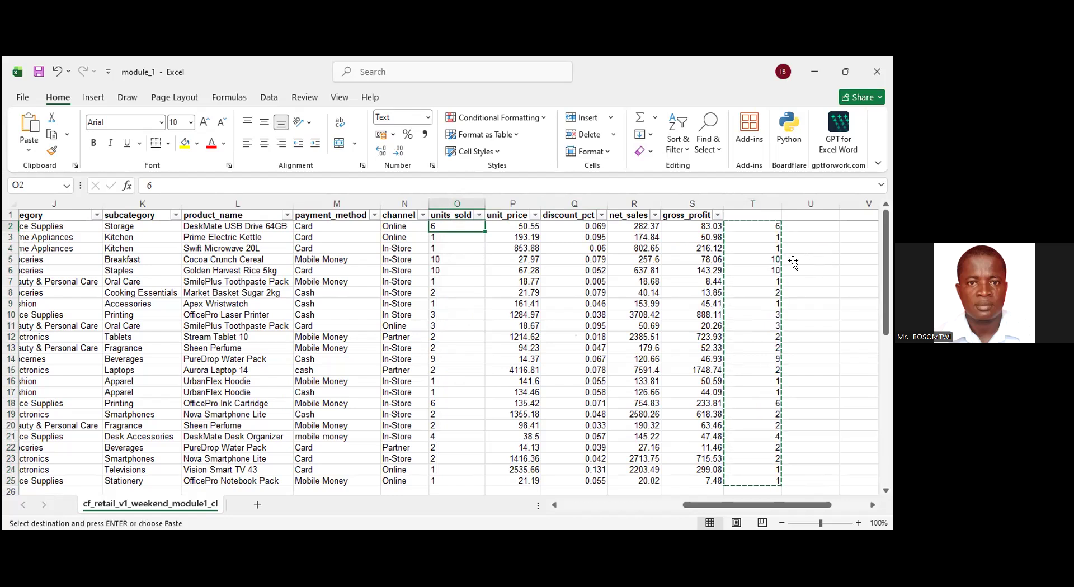
pyautogui.hotkey('ctrl', 'v')
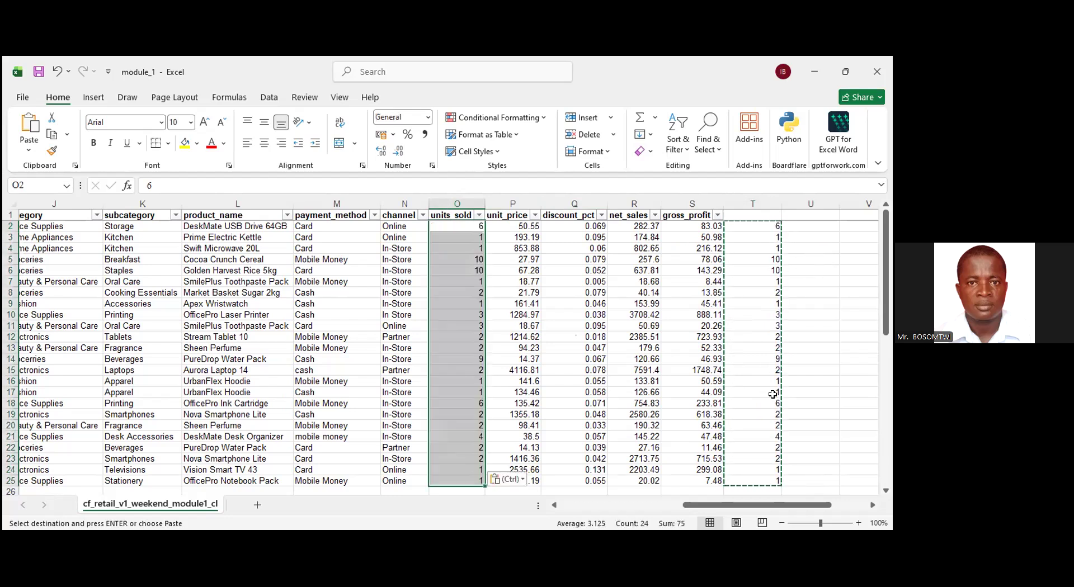
# Cancel the copy selection and delete the helper column T beside gross_profit.
pyautogui.click(809, 260)
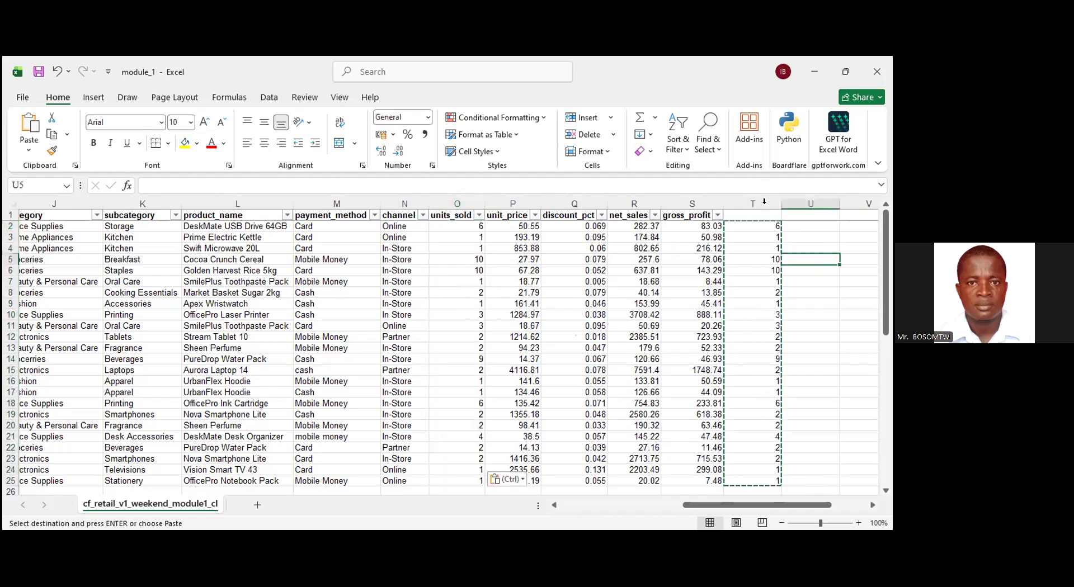
pyautogui.press('Escape')
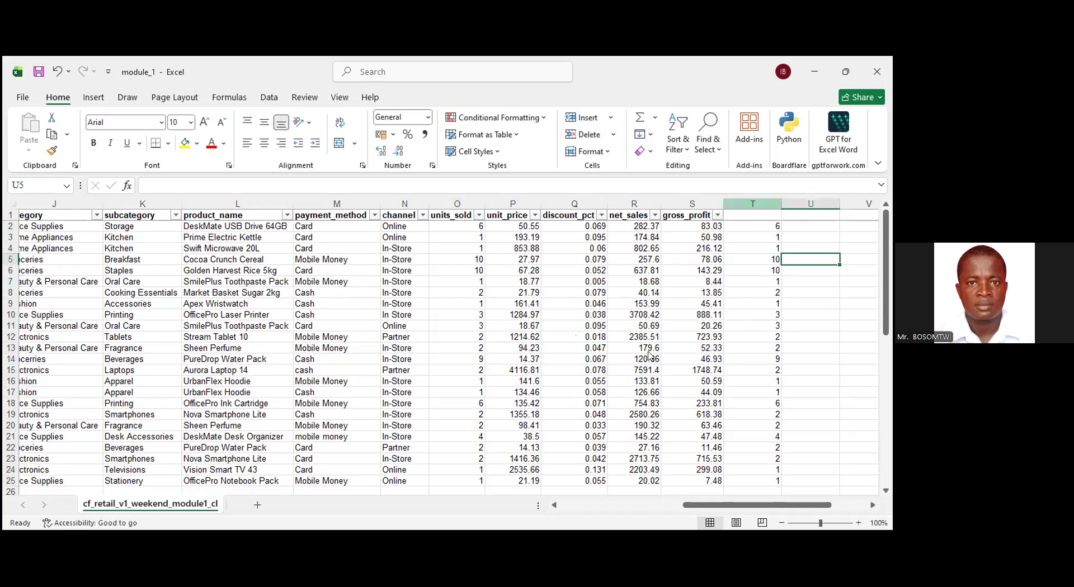
pyautogui.click(752, 204)
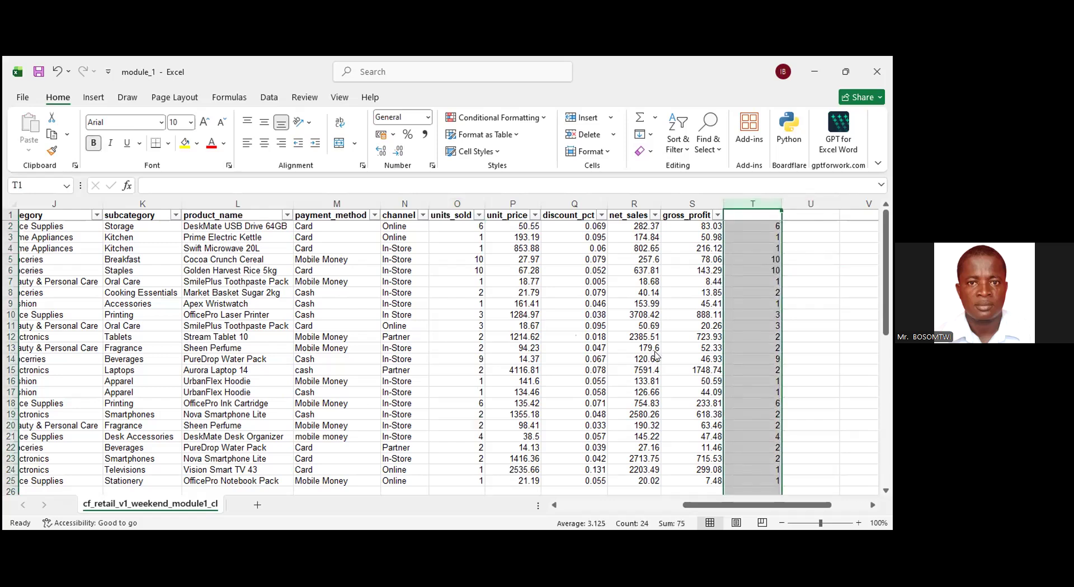
pyautogui.rightClick(779, 338)
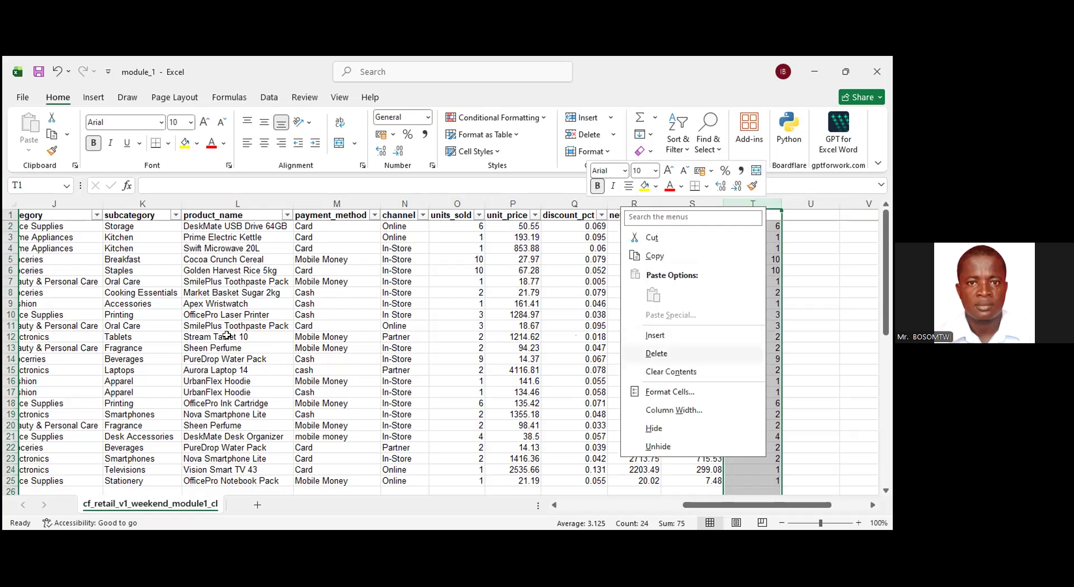
pyautogui.click(656, 354)
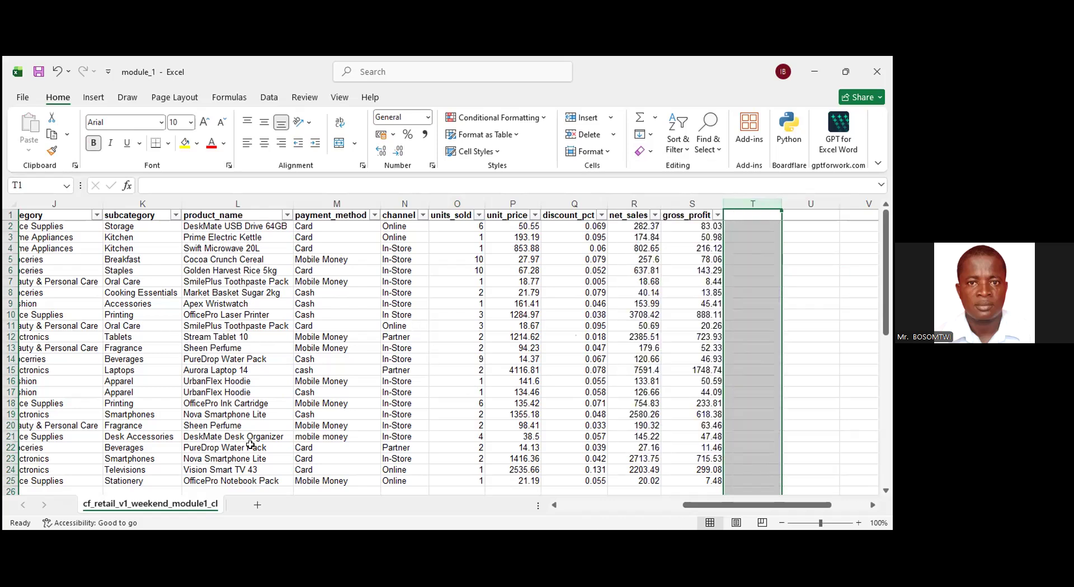
pyautogui.scroll(-6, 132, 445)
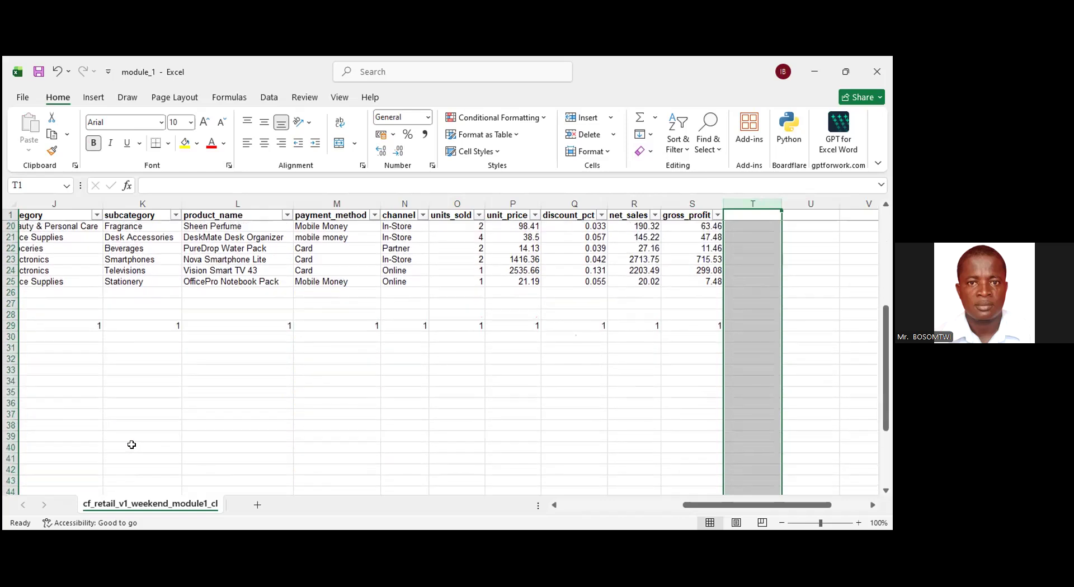
pyautogui.scroll(6, 131, 445)
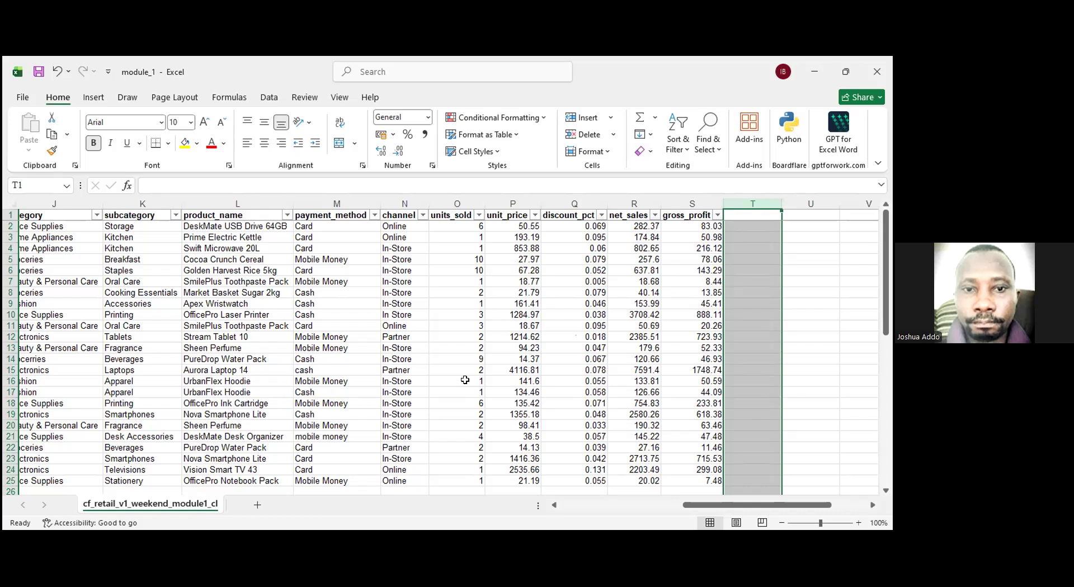
pyautogui.scroll(-2, 466, 382)
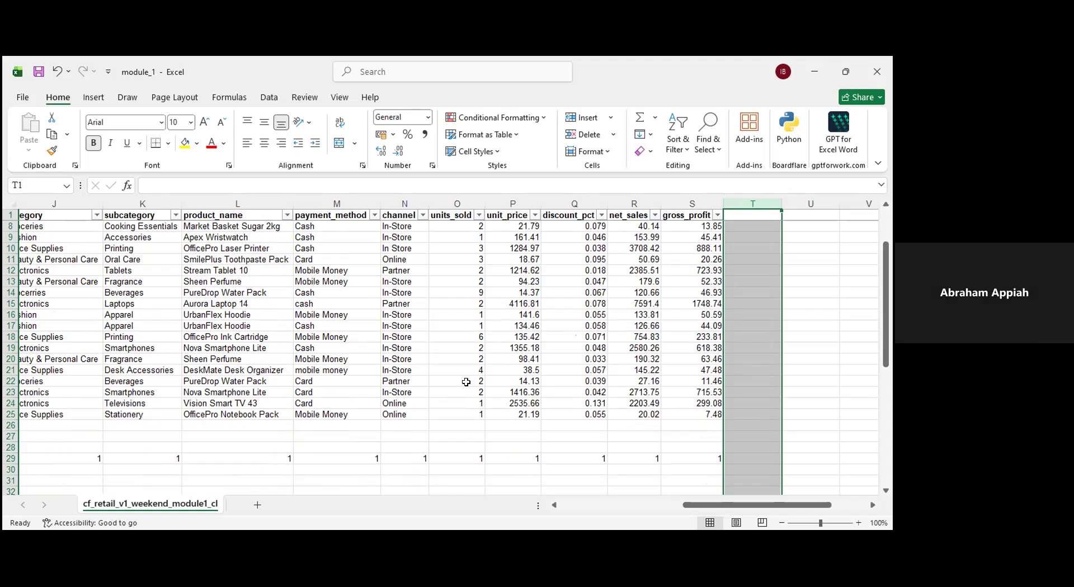
pyautogui.scroll(-1, 466, 382)
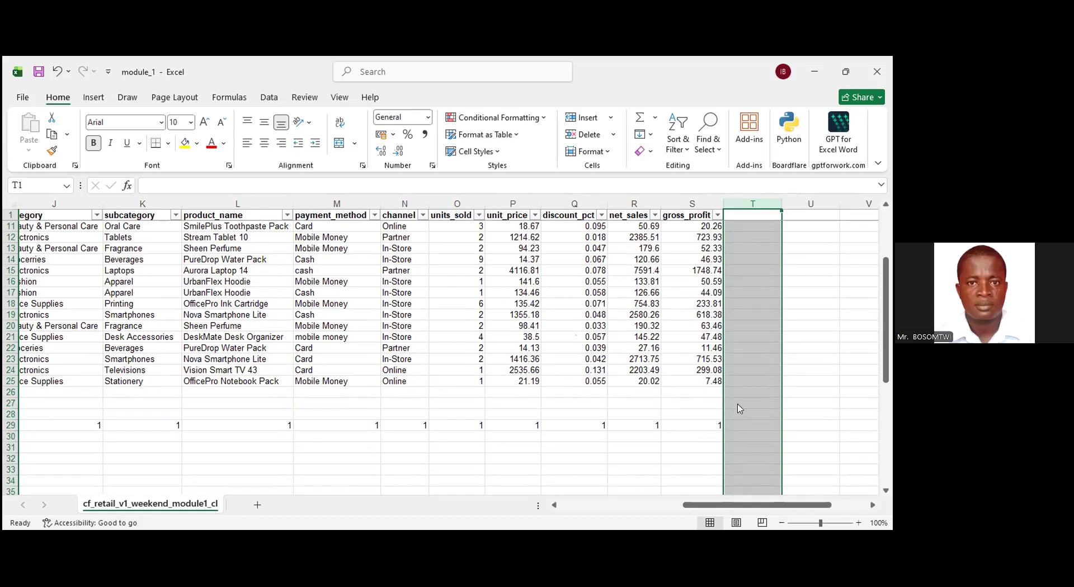
pyautogui.hotkey('alt', 'Tab')
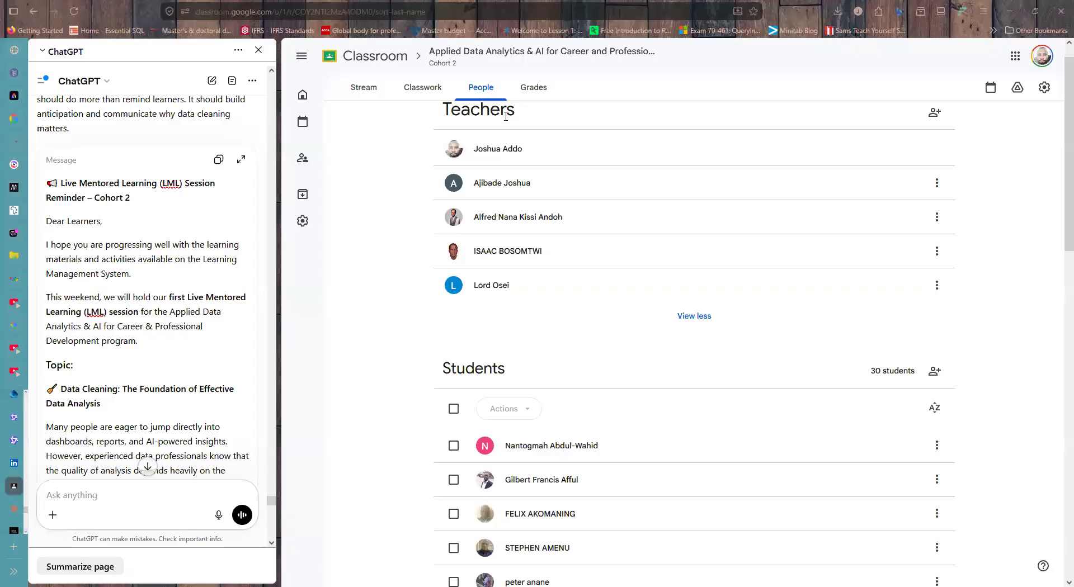
pyautogui.scroll(-1, 506, 117)
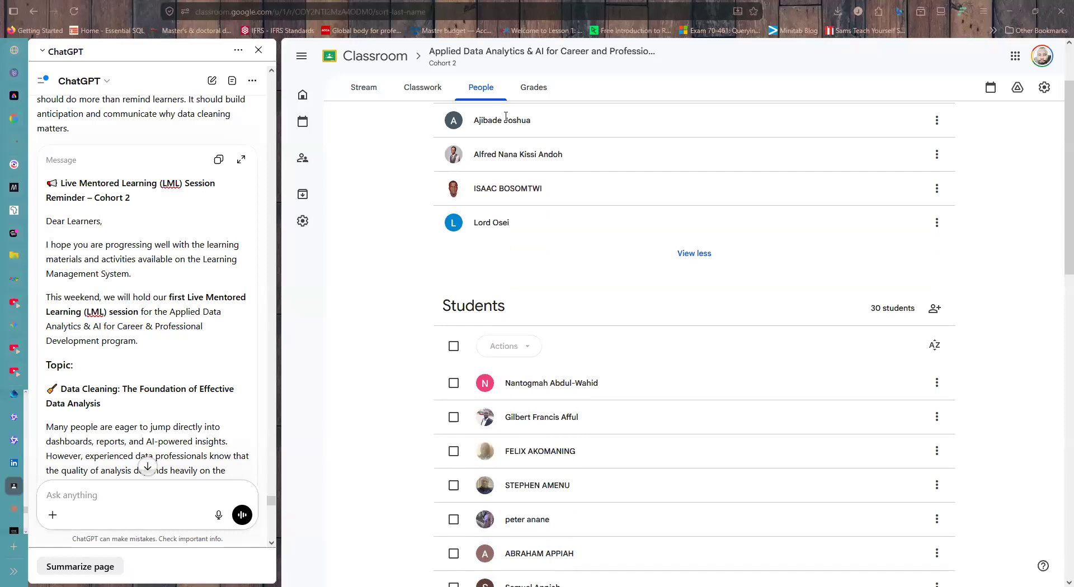
# Go from the class roster to the classwork and expand MODULE 1: Data Thinking for Business and Decision-Making.
pyautogui.scroll(-1, 506, 117)
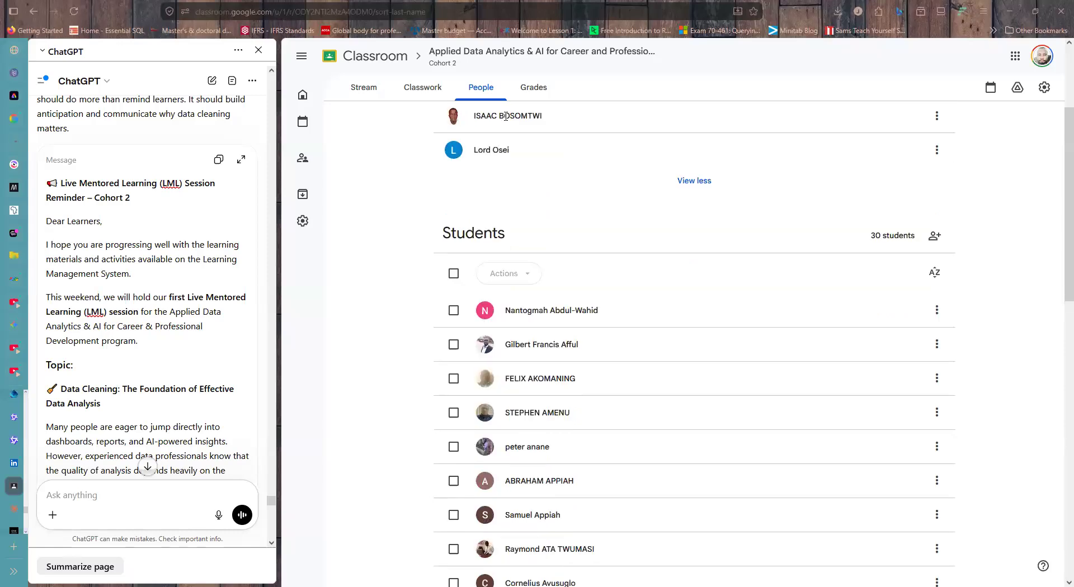
pyautogui.scroll(3, 506, 116)
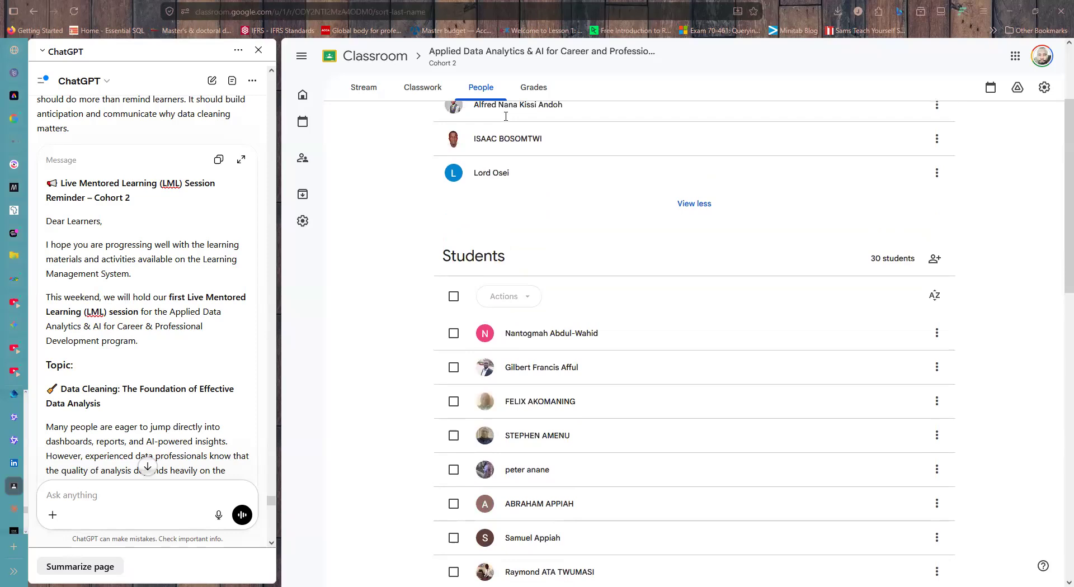
pyautogui.click(410, 91)
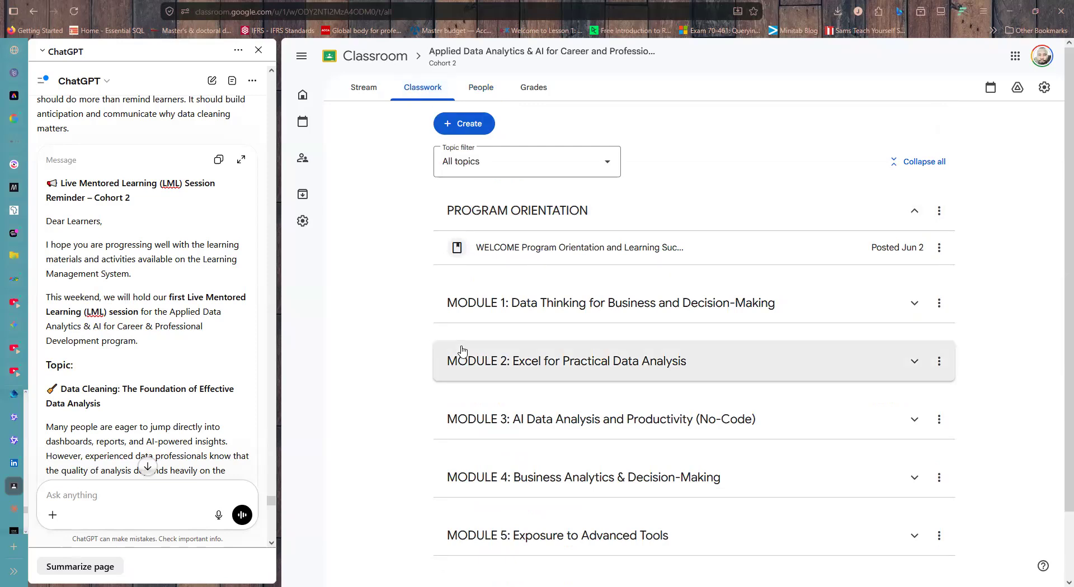
pyautogui.scroll(-1, 462, 351)
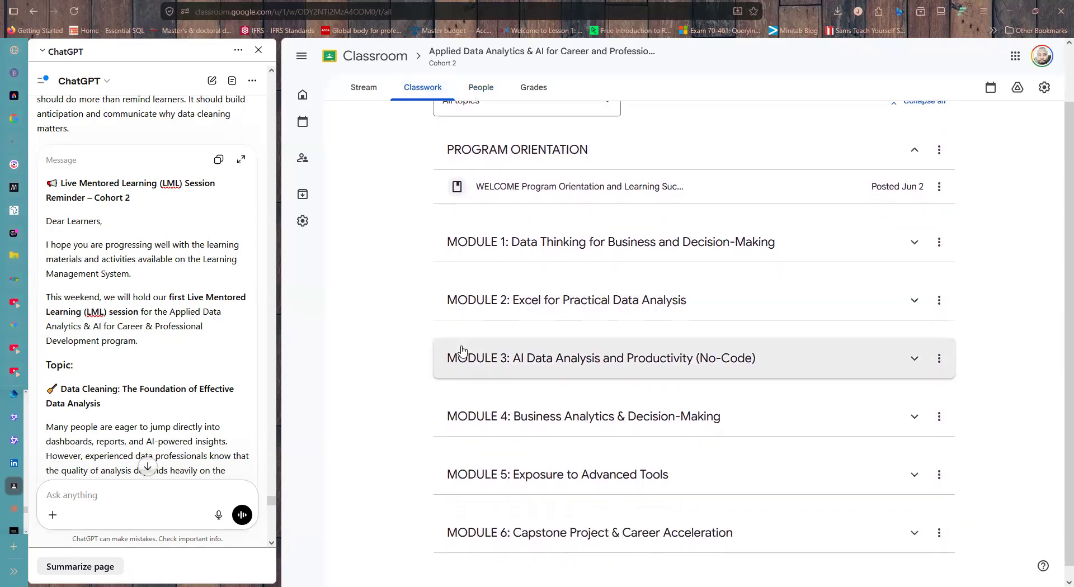
pyautogui.scroll(-1, 520, 288)
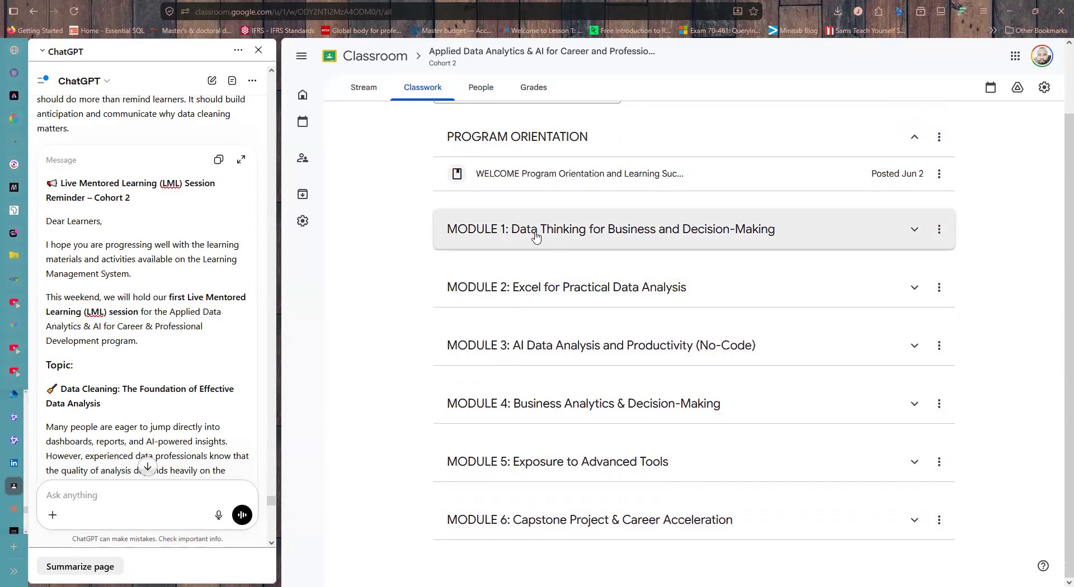
pyautogui.click(591, 235)
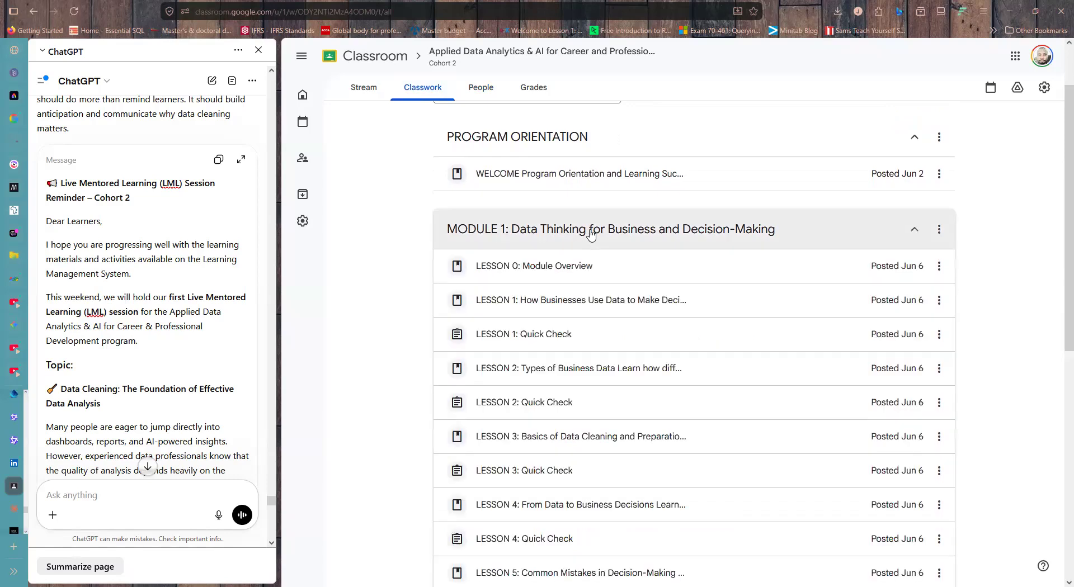
# Open LESSON 1 on how businesses use data and review its snapshot, core content, key takeaways and attached videos.
pyautogui.scroll(-1, 530, 314)
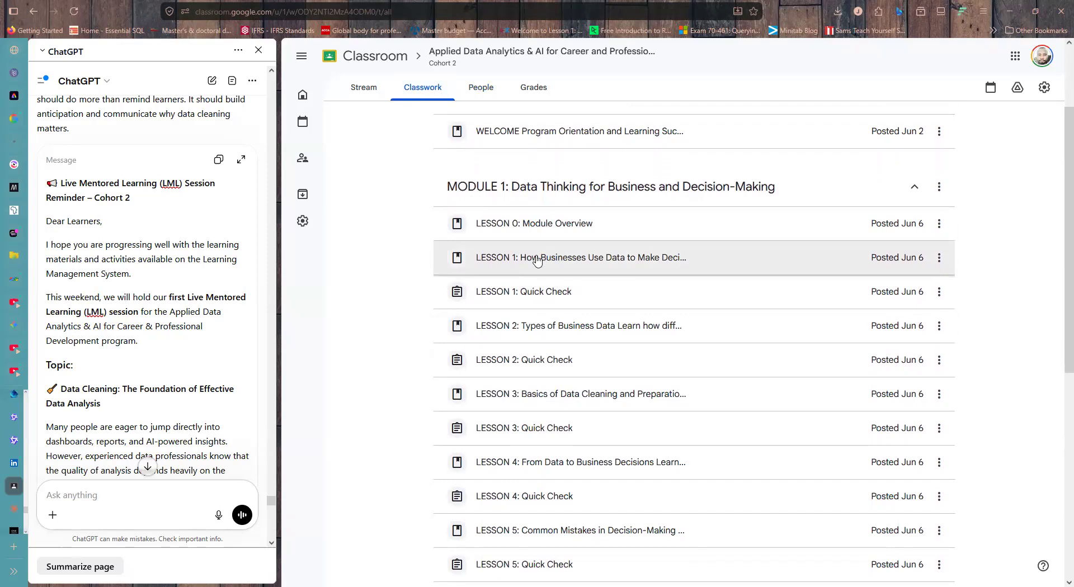
pyautogui.click(552, 259)
pyautogui.scroll(-6, 504, 392)
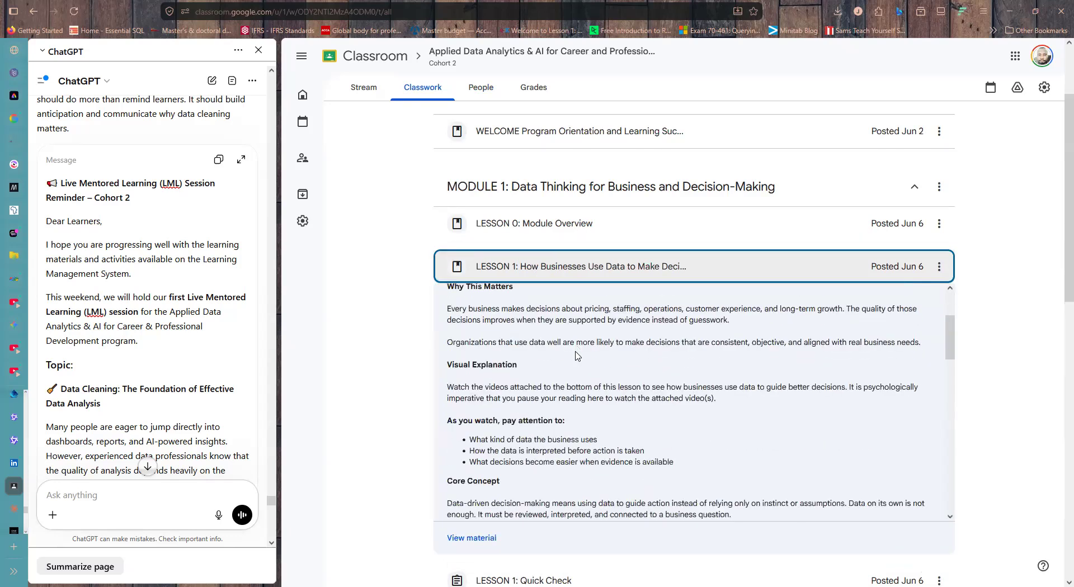
pyautogui.scroll(-7, 395, 376)
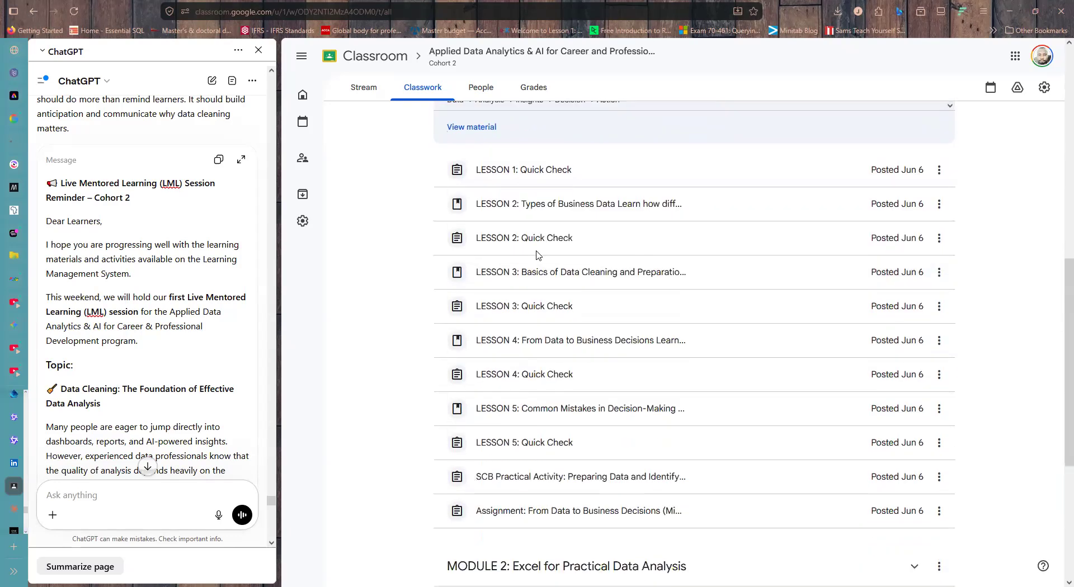
pyautogui.scroll(2, 634, 186)
pyautogui.scroll(2, 634, 187)
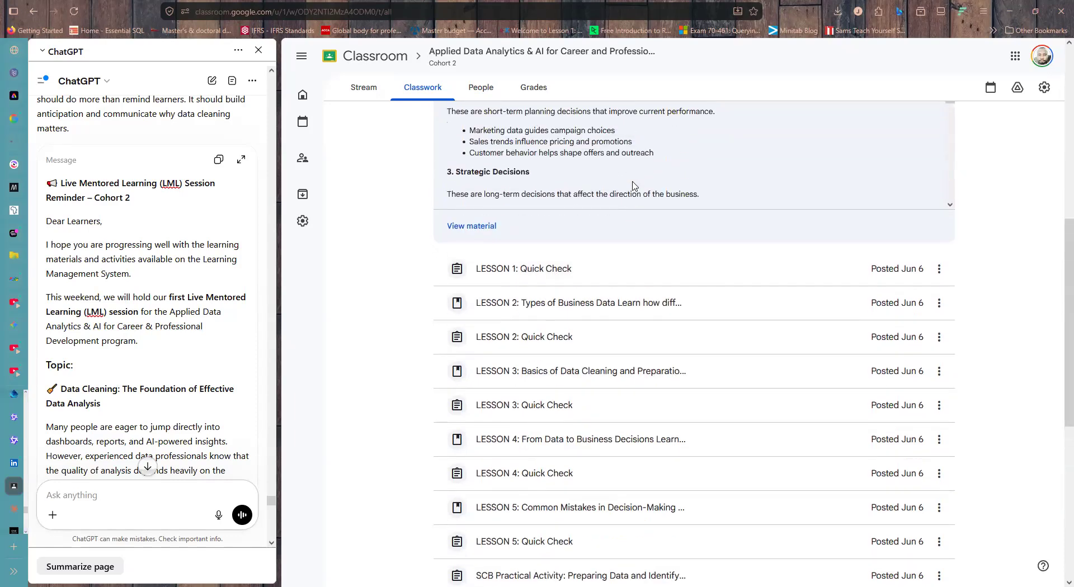
pyautogui.scroll(2, 384, 176)
pyautogui.scroll(-7, 635, 267)
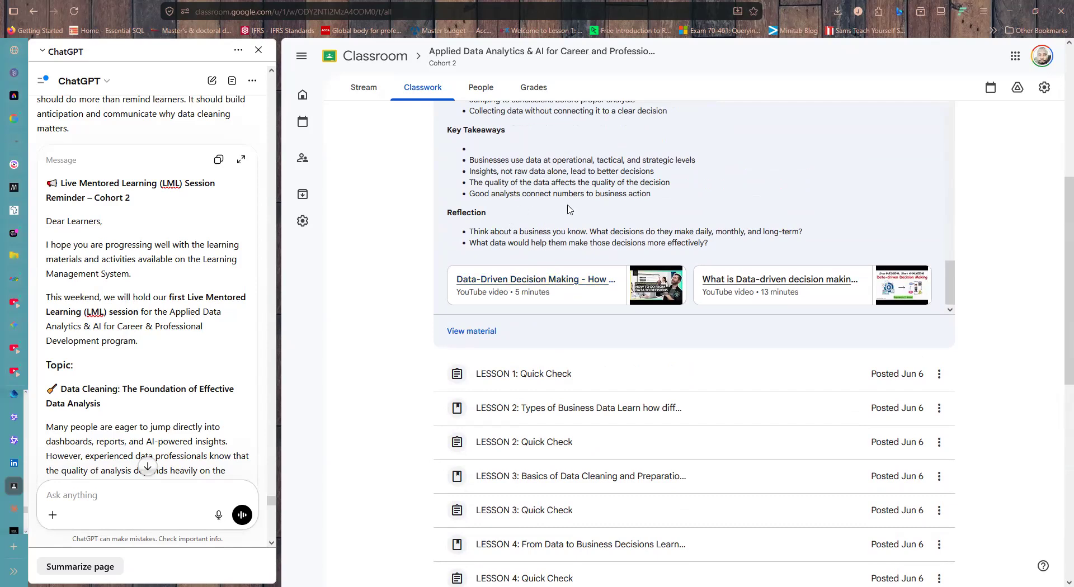
pyautogui.scroll(4, 568, 207)
pyautogui.scroll(6, 569, 207)
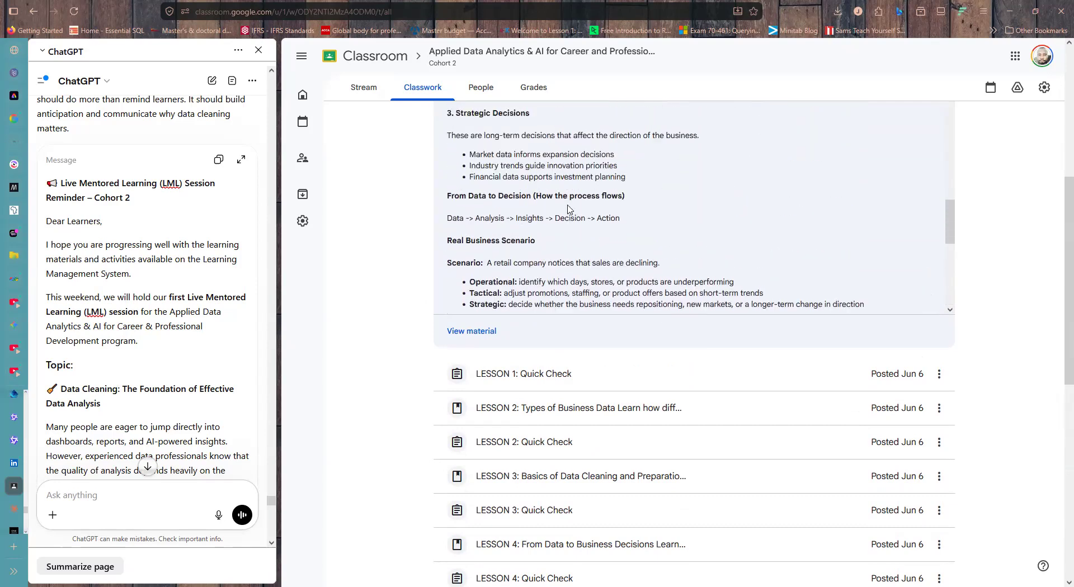
pyautogui.scroll(8, 569, 208)
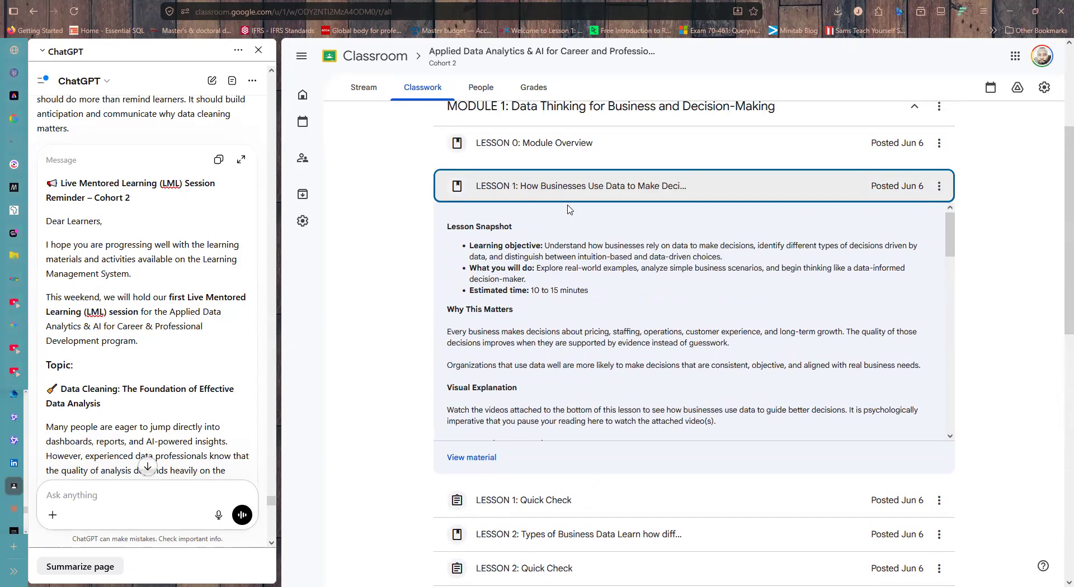
pyautogui.scroll(-10, 569, 208)
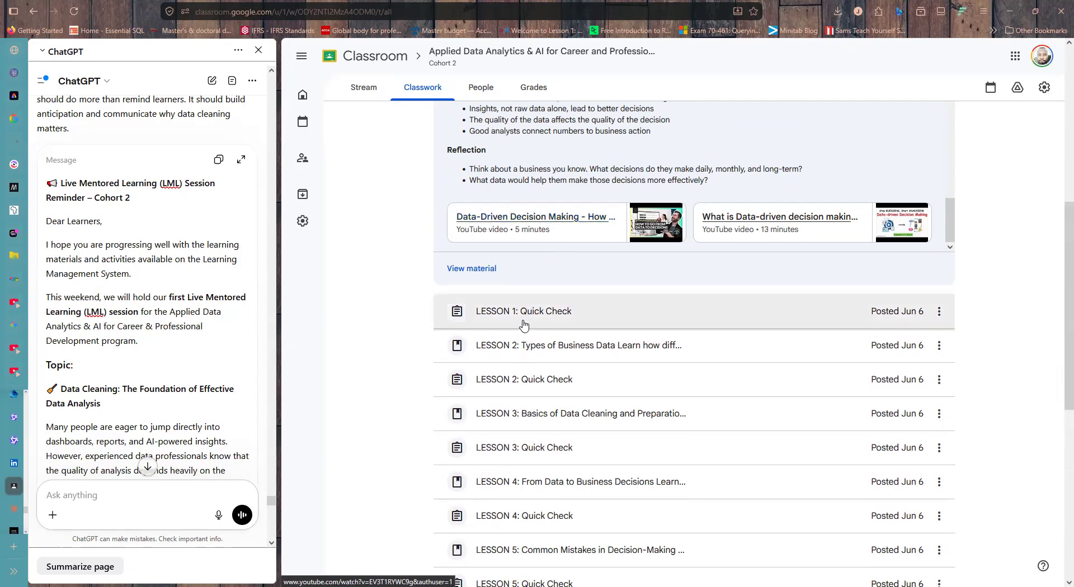
# Open LESSON 3: Basics of Data Cleaning and Preparation and review its business scenario, key takeaways, reflection and attached videos.
pyautogui.scroll(-2, 524, 325)
pyautogui.scroll(-1, 524, 324)
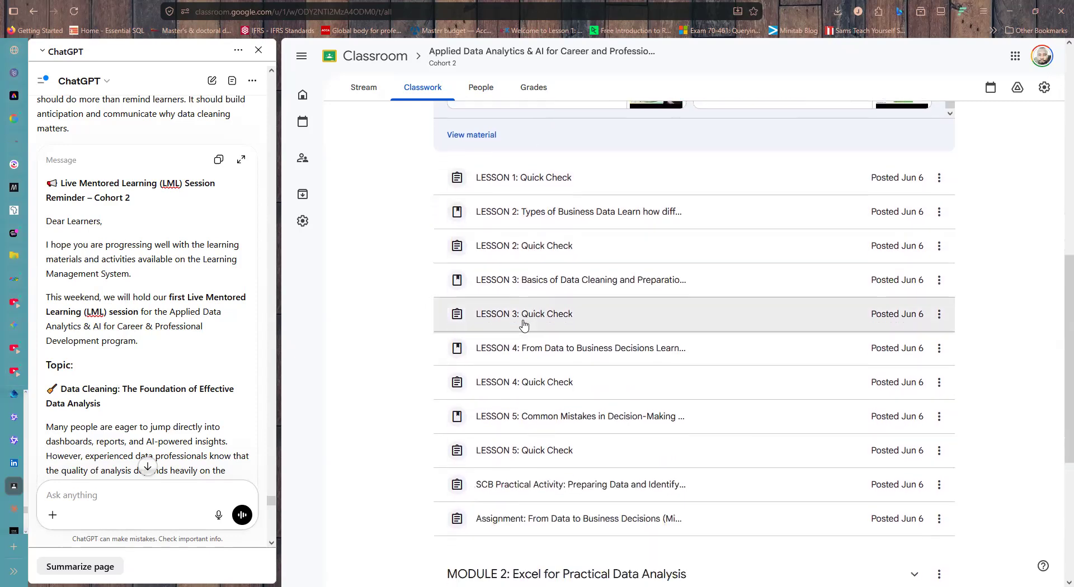
pyautogui.click(570, 268)
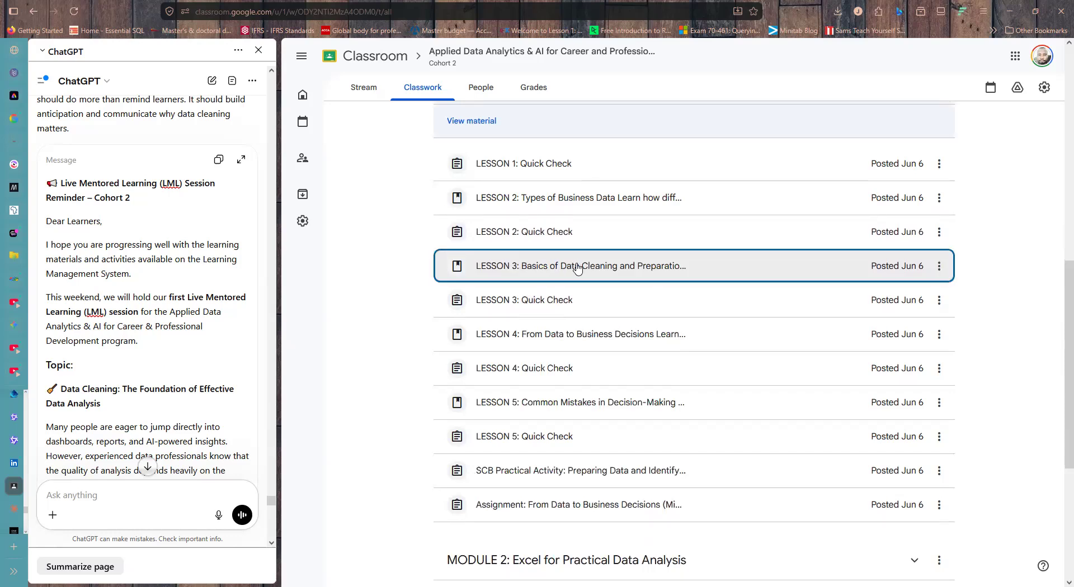
pyautogui.scroll(-5, 582, 177)
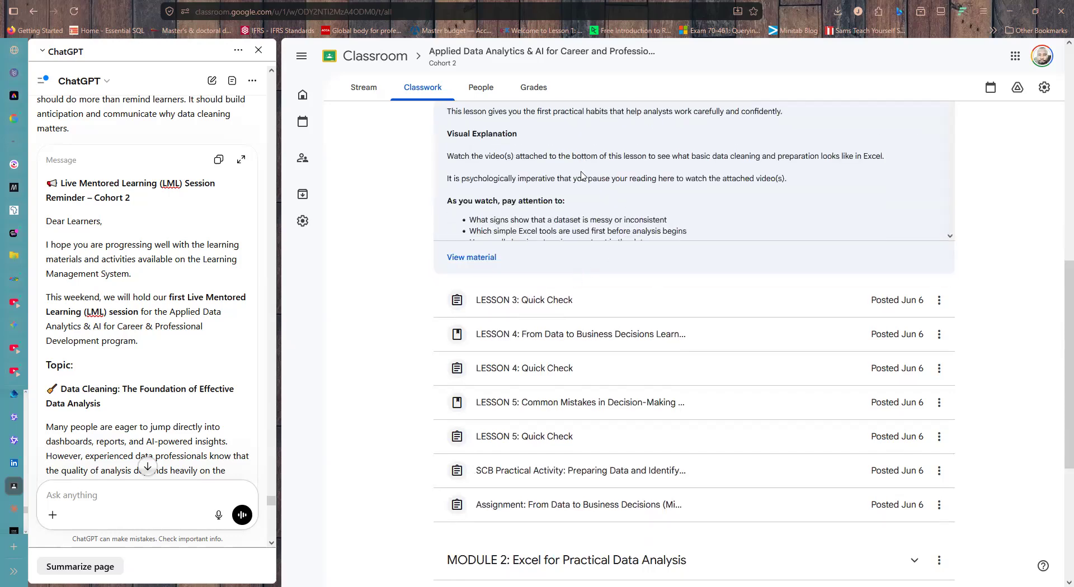
pyautogui.scroll(-6, 583, 176)
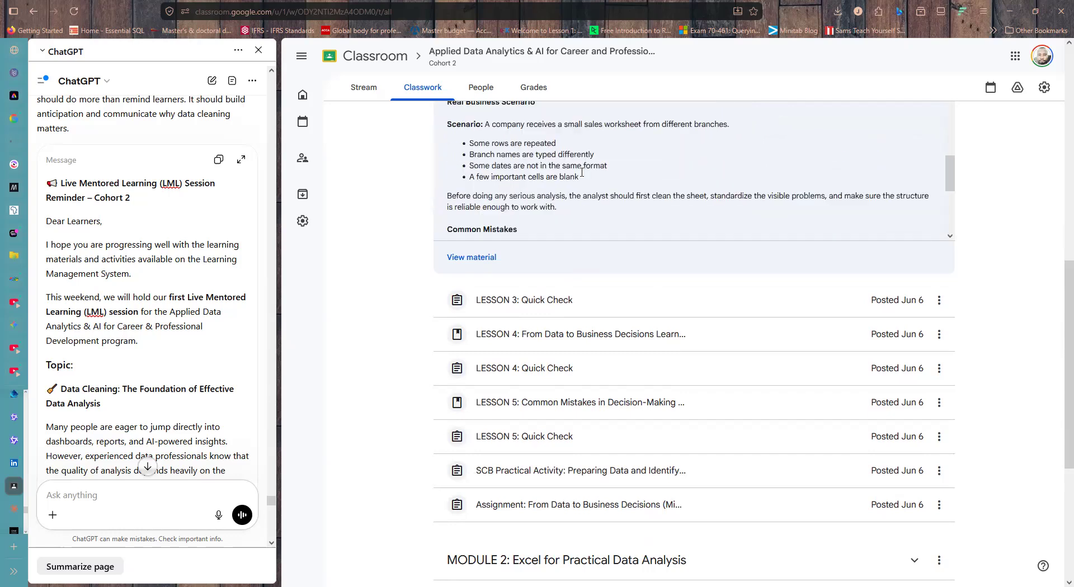
pyautogui.scroll(-3, 583, 176)
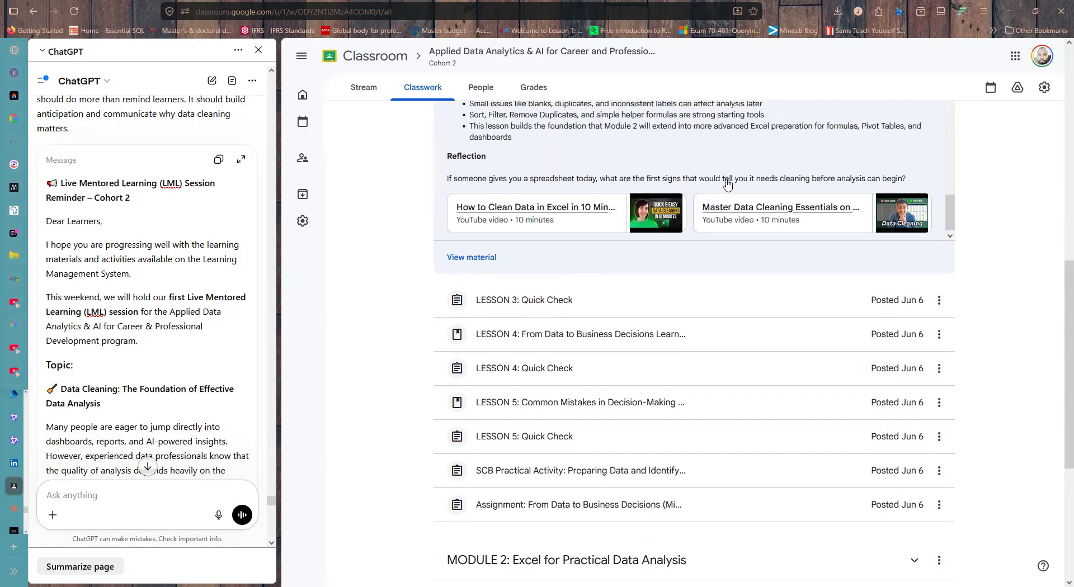
pyautogui.scroll(-1, 724, 183)
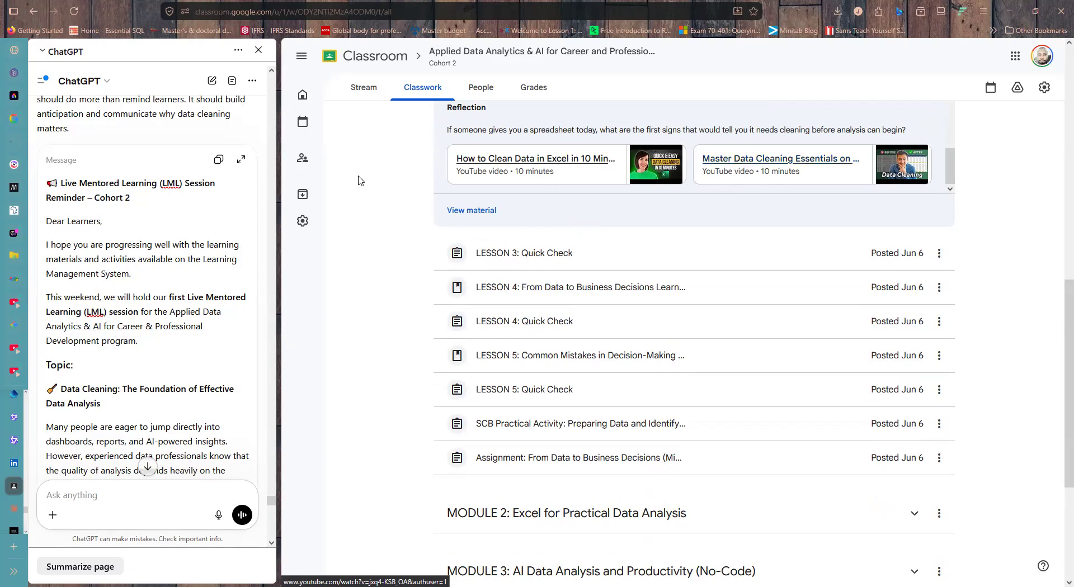
pyautogui.scroll(3, 360, 180)
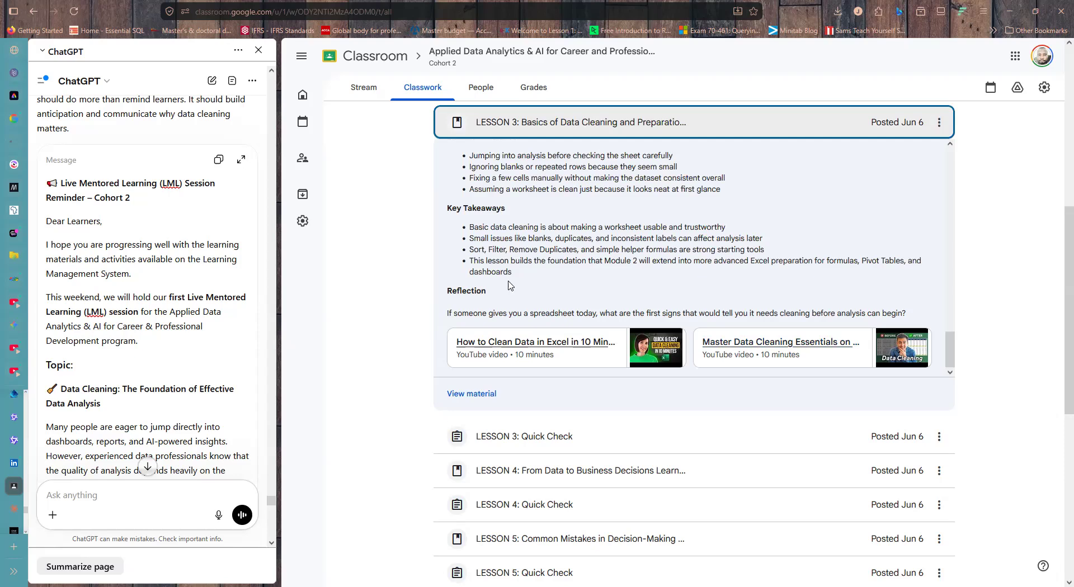
pyautogui.scroll(-1, 559, 277)
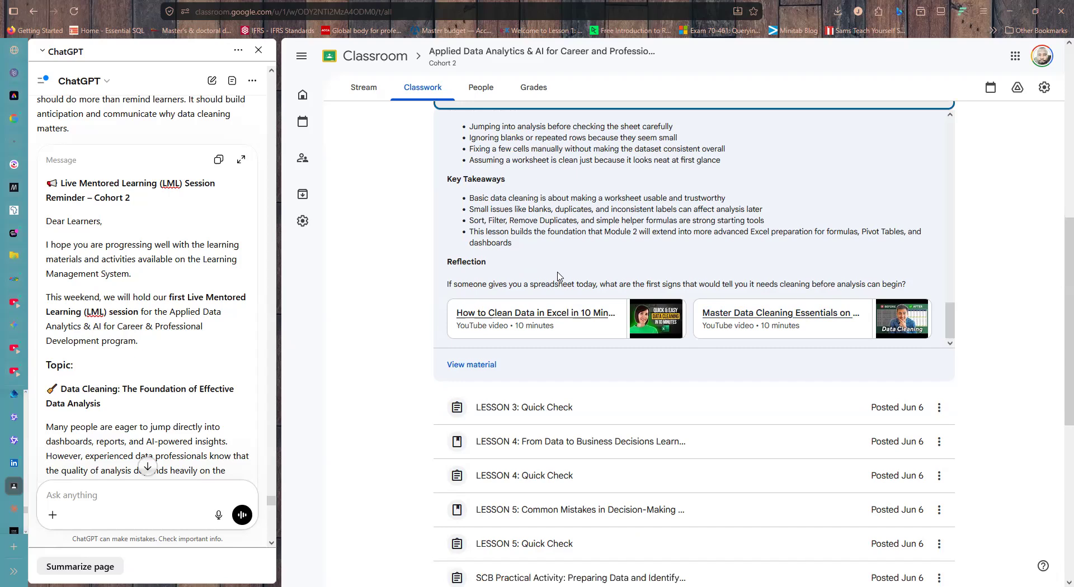